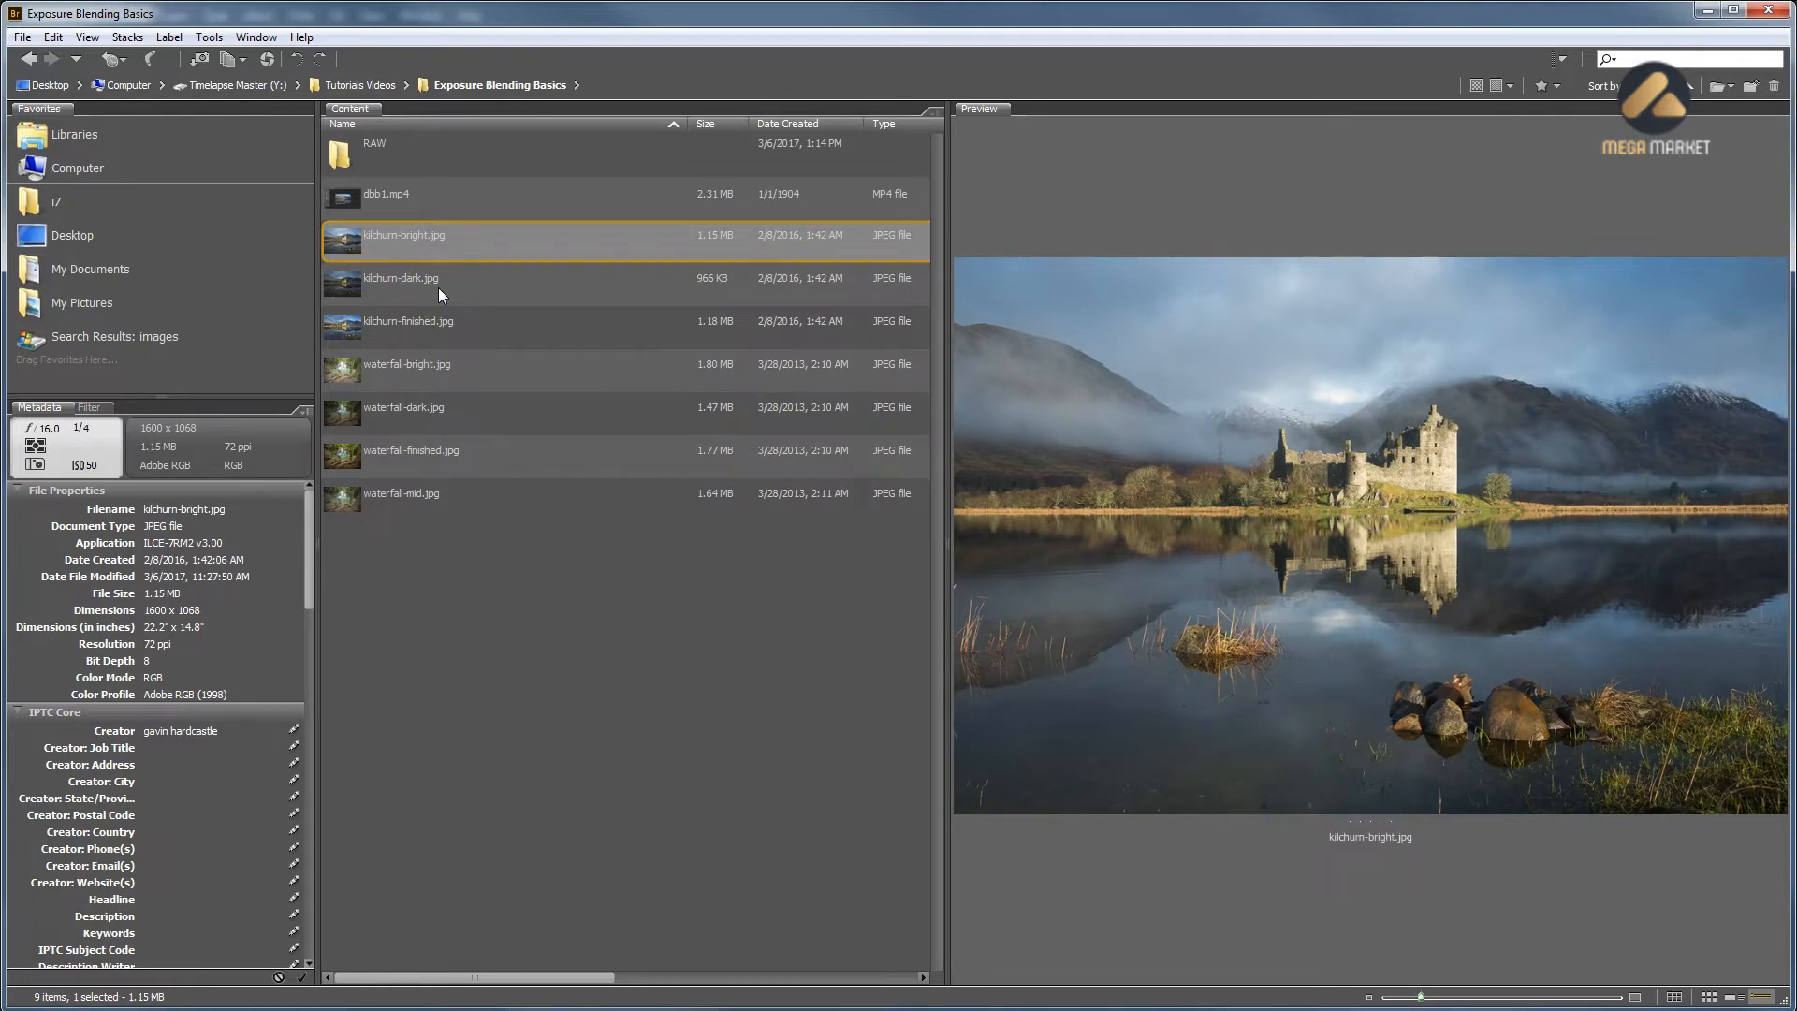
Preview kilchurn-bright.jpg and kilchurn-dark.jpg to compare the exposures, and open kilchurn-bright.jpg in Photoshop
left_click(390, 279)
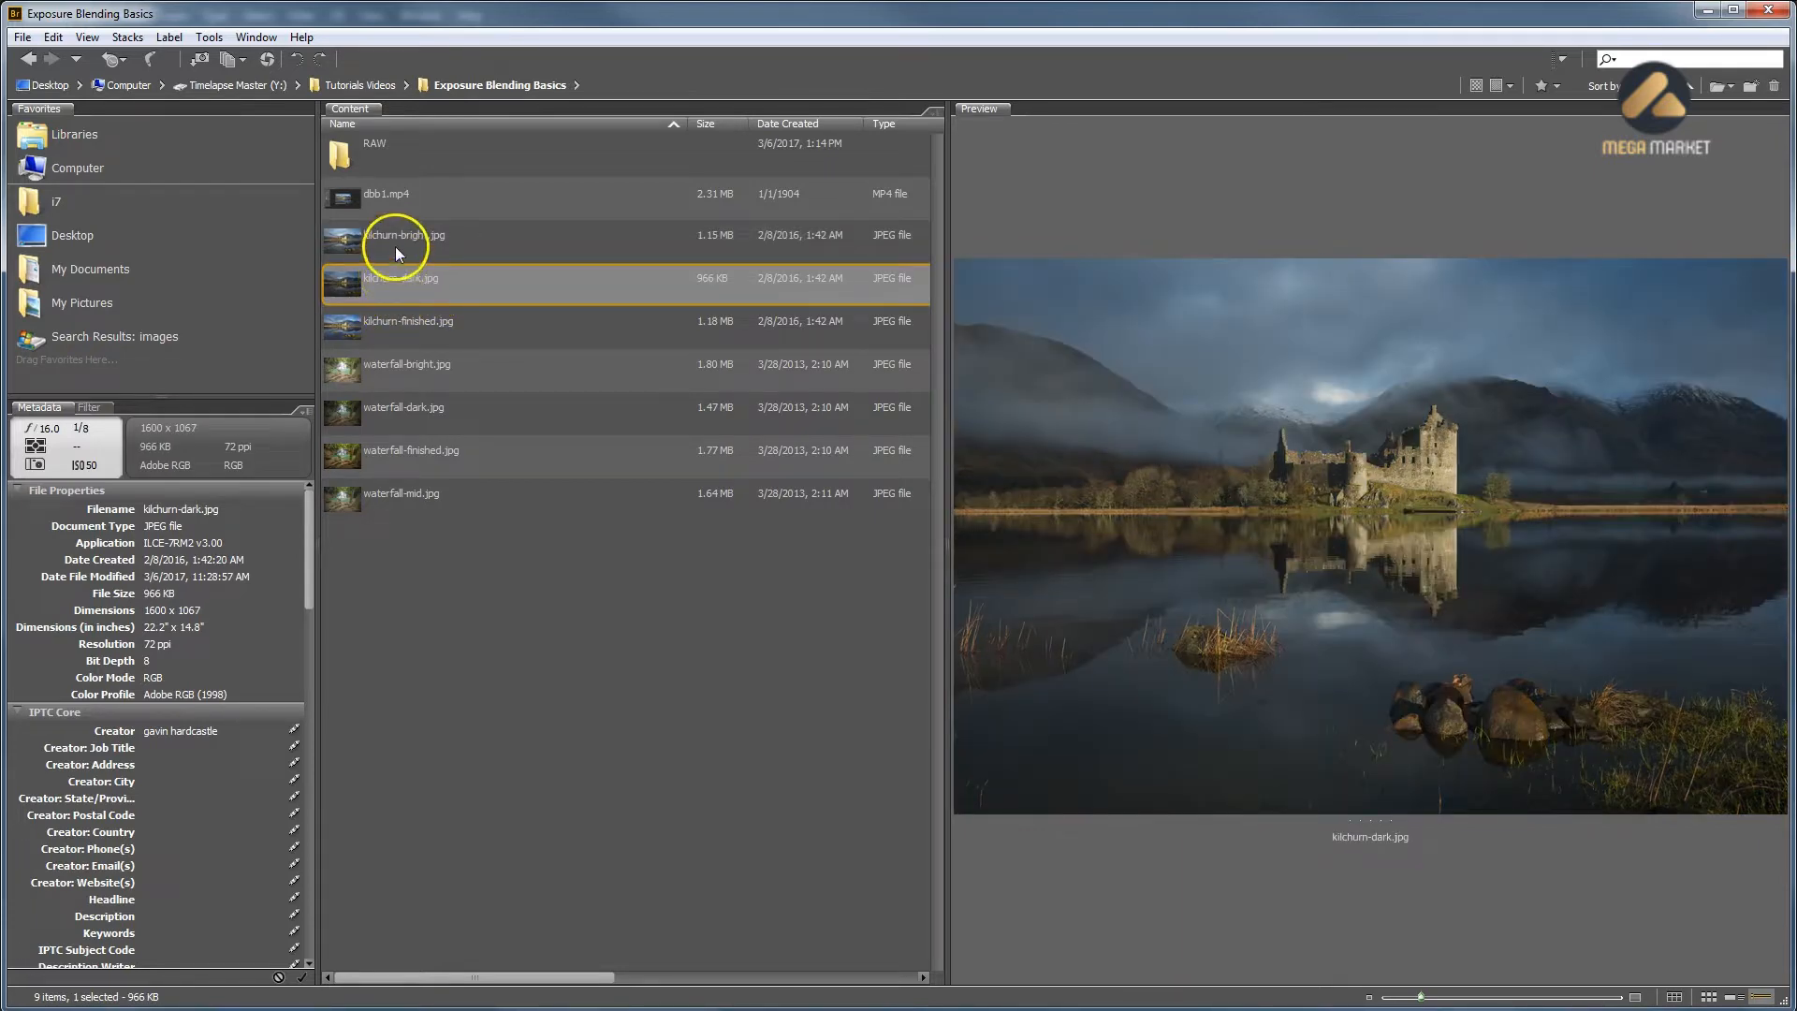
left_click(396, 239)
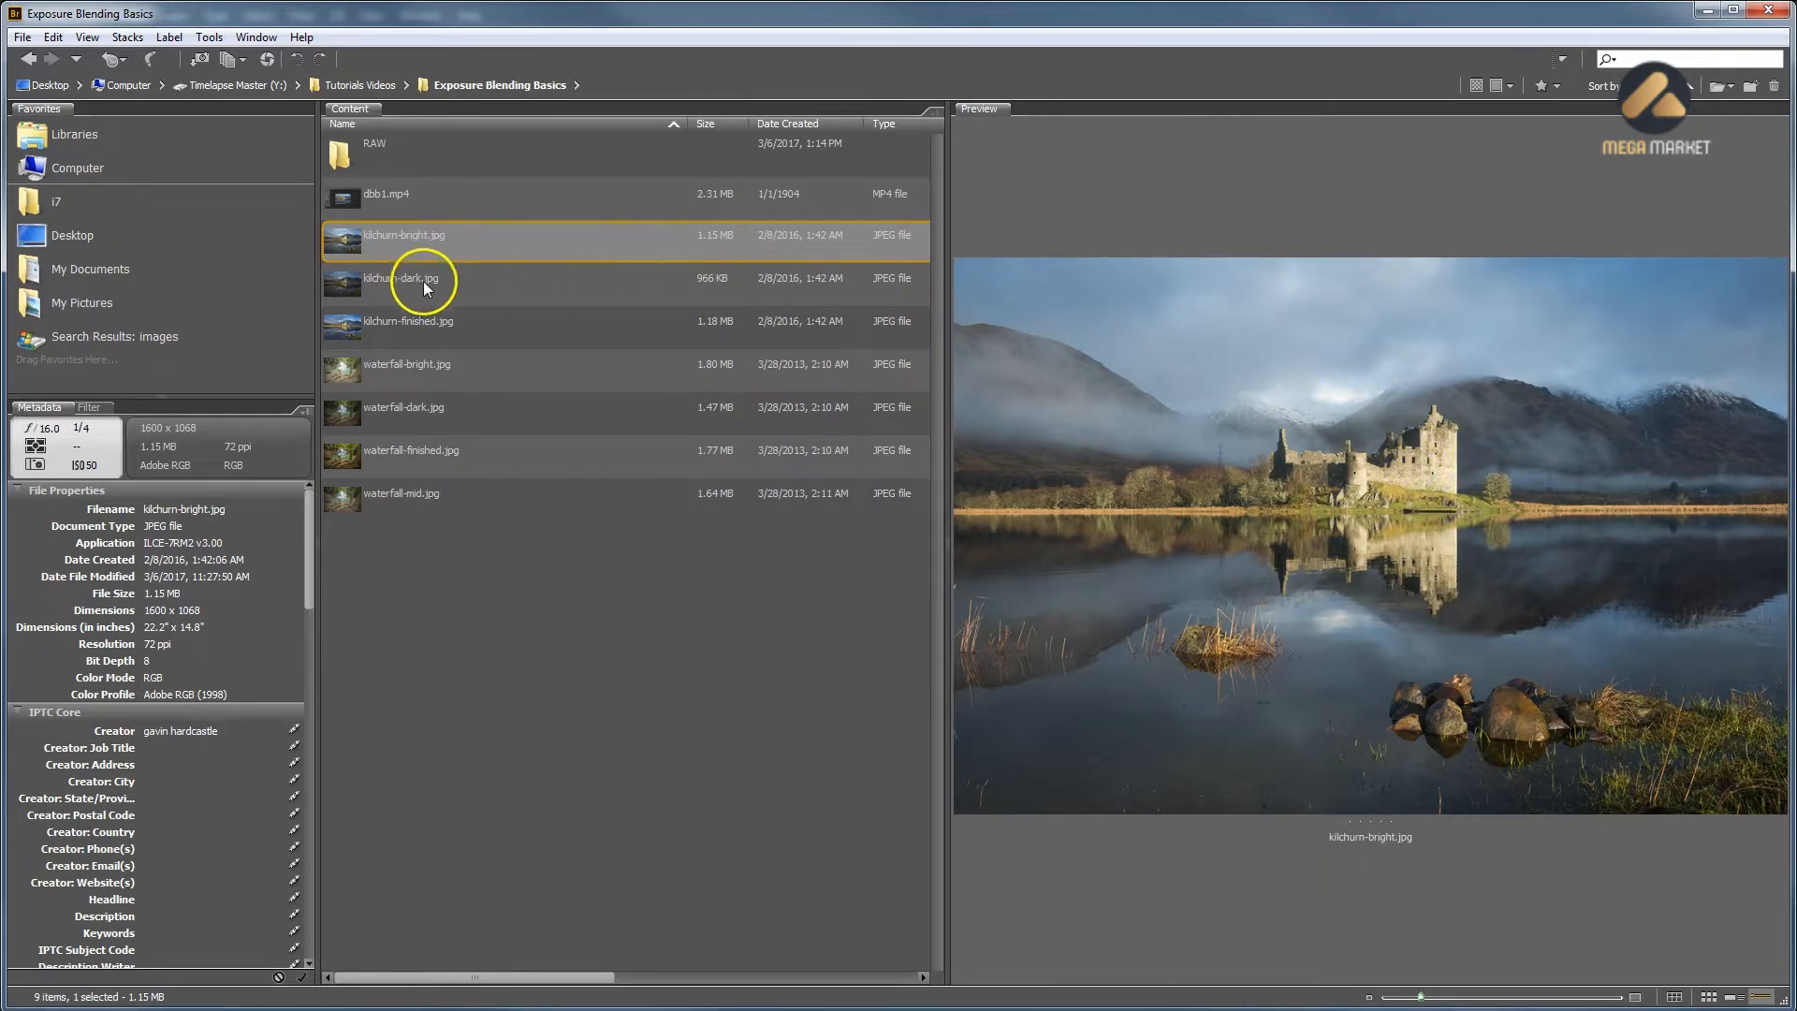
left_click(402, 277)
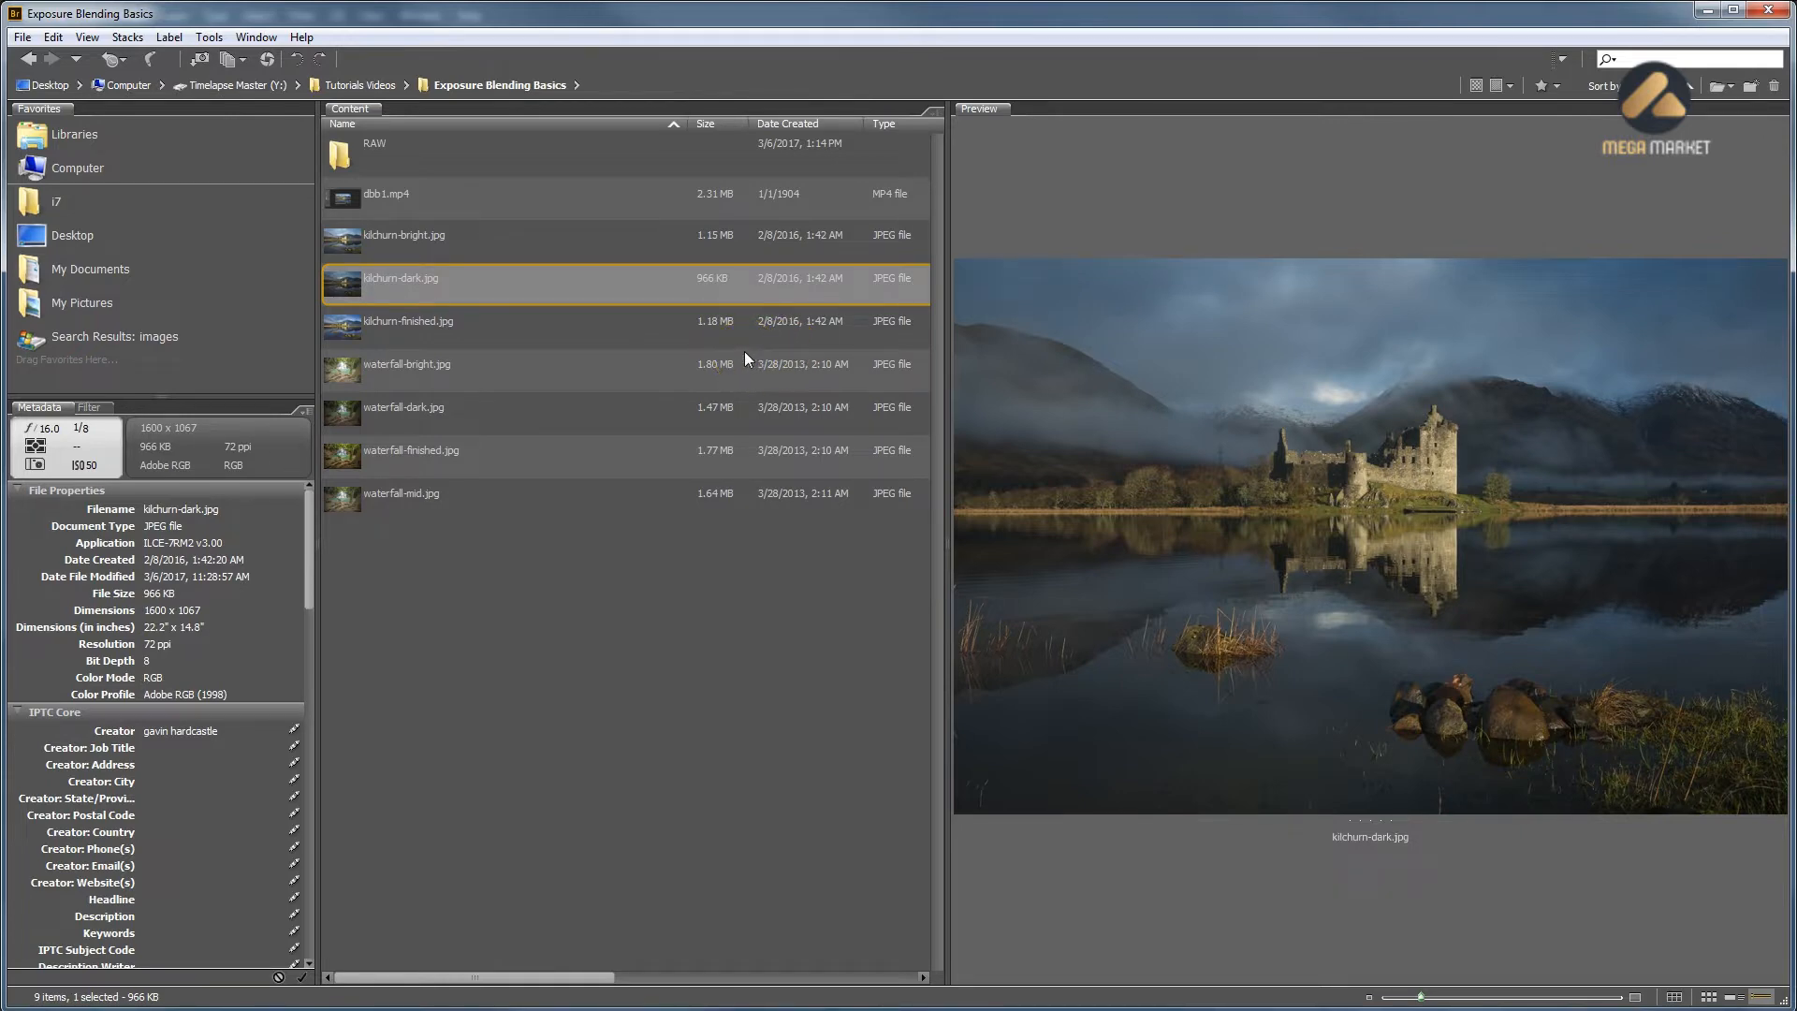
key("Up")
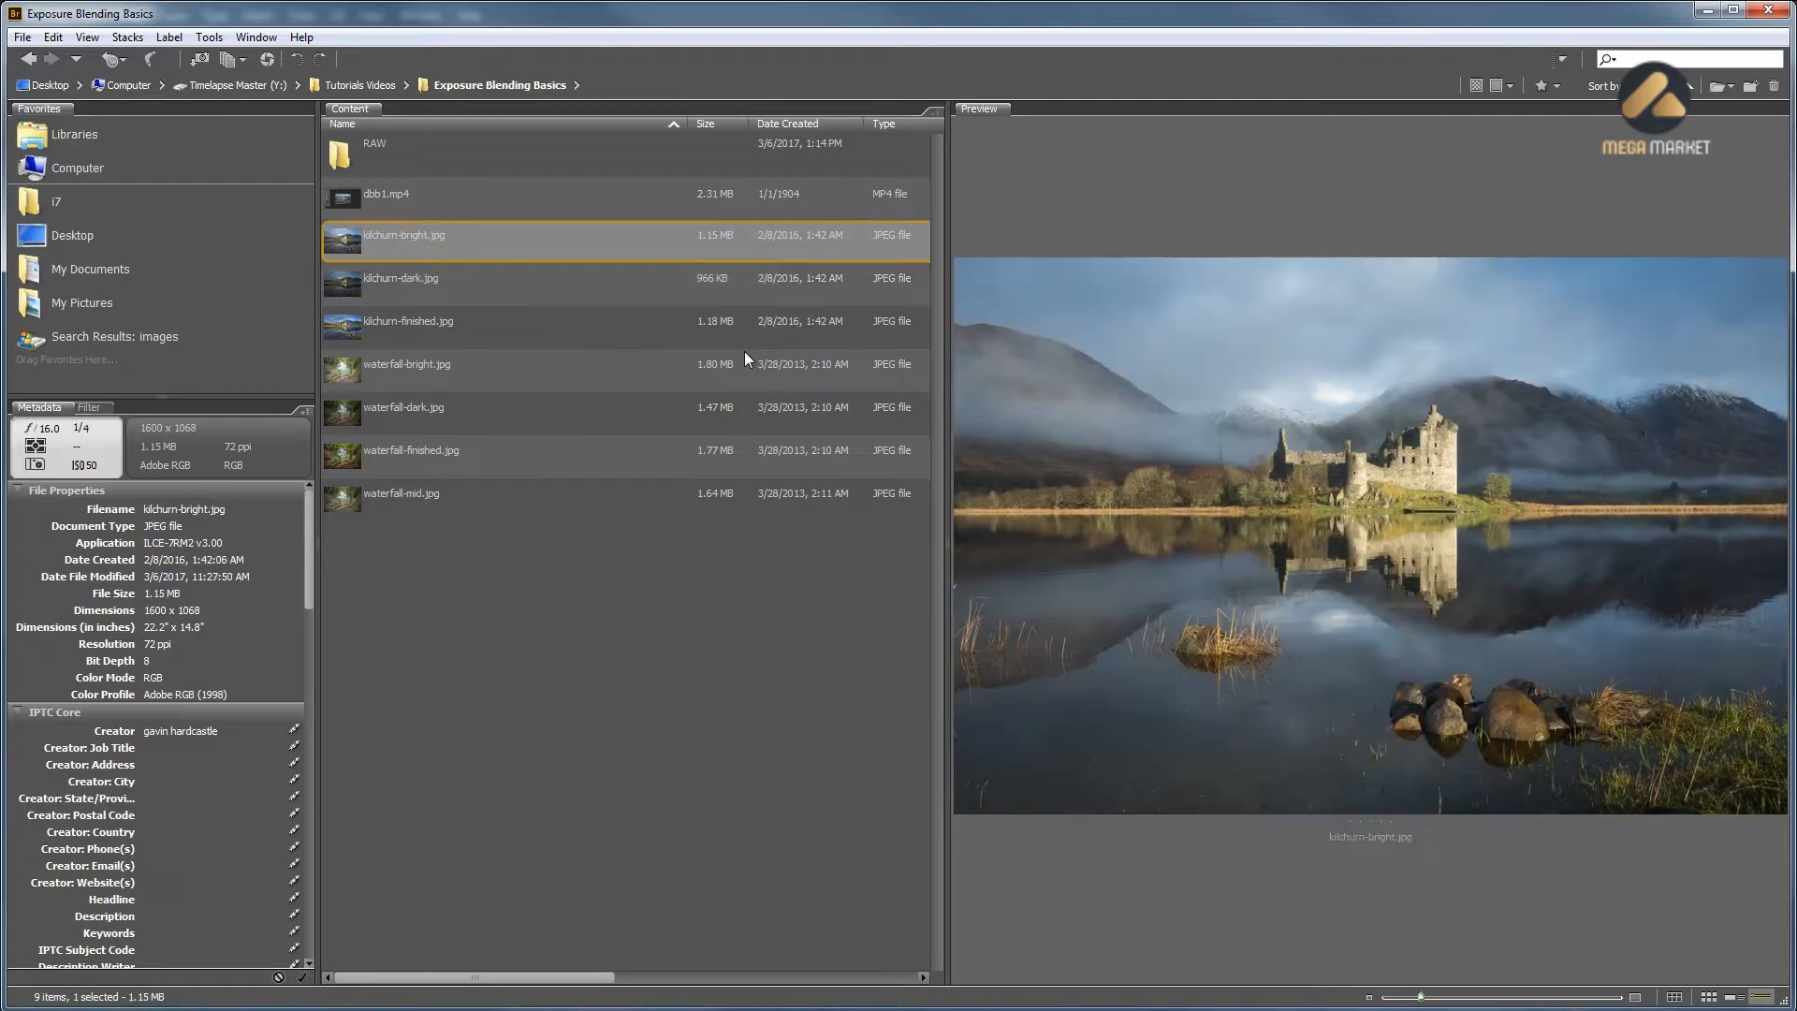
key("Return")
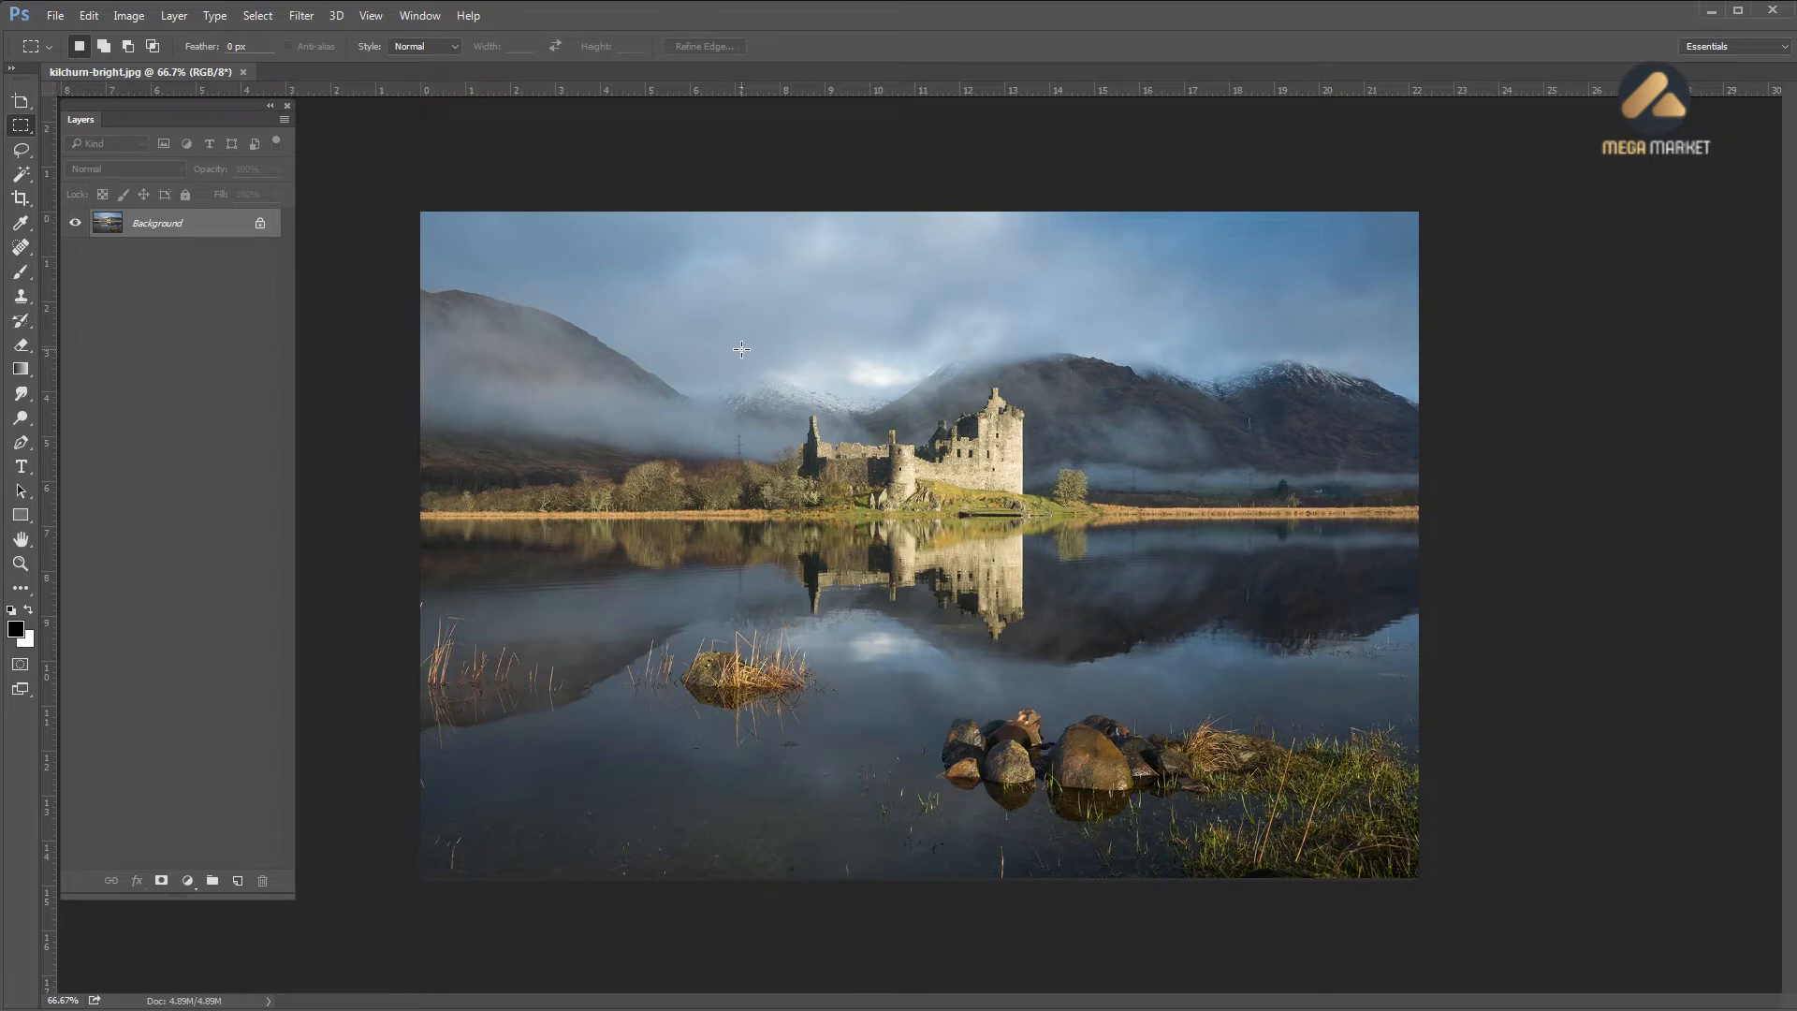
Return to Bridge, compare the bright and dark castle photos again, and open kilchurn-dark.jpg in Photoshop
key("alt+Tab")
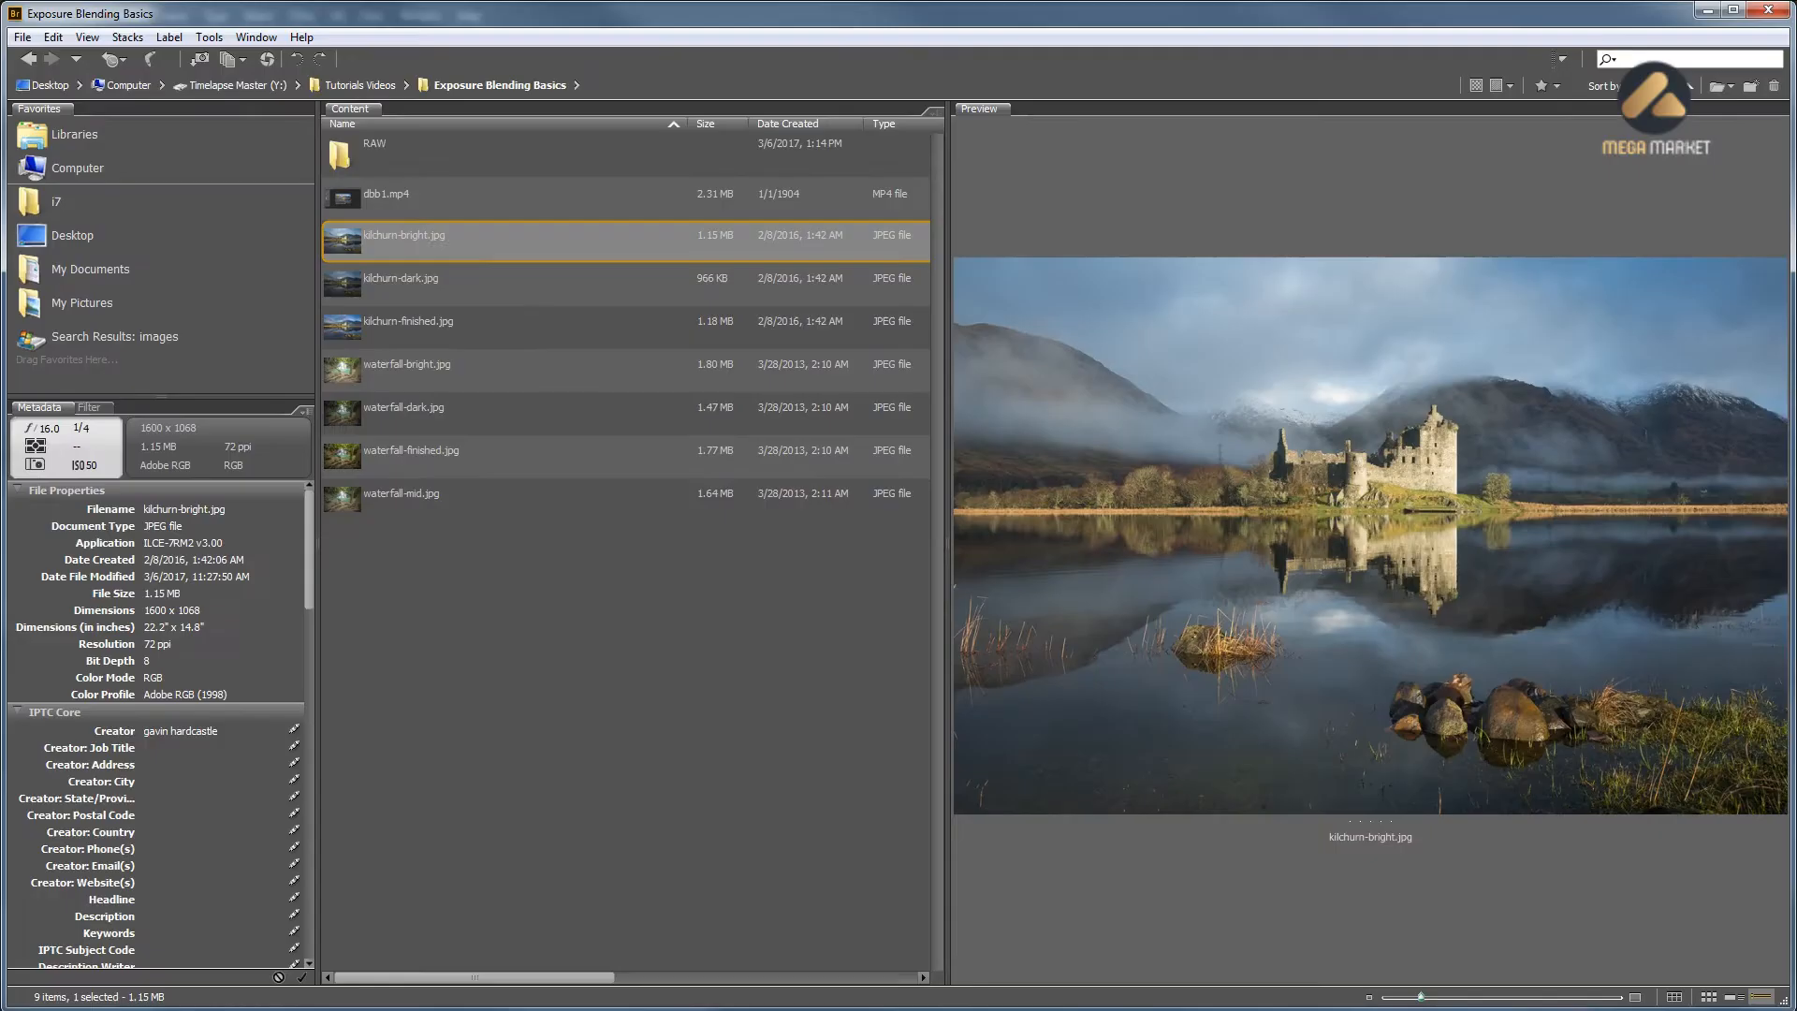
left_click(392, 290)
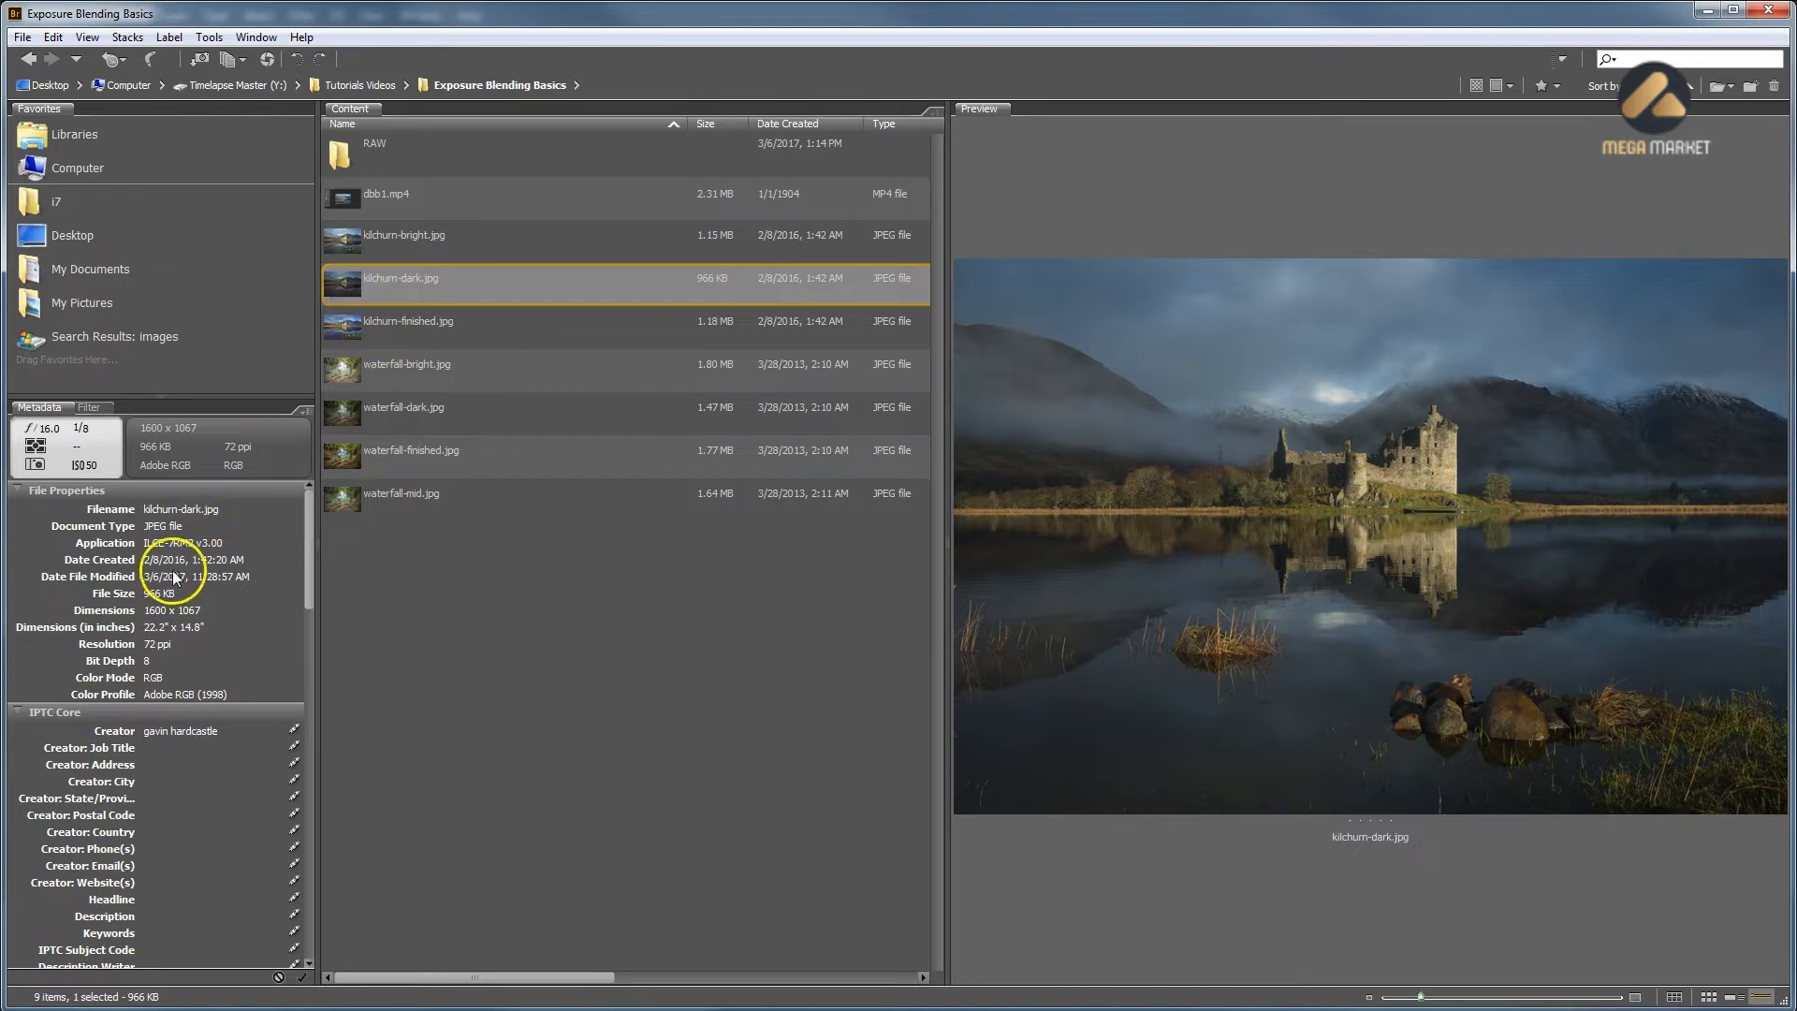
left_click(364, 254)
key("Down")
key("Up")
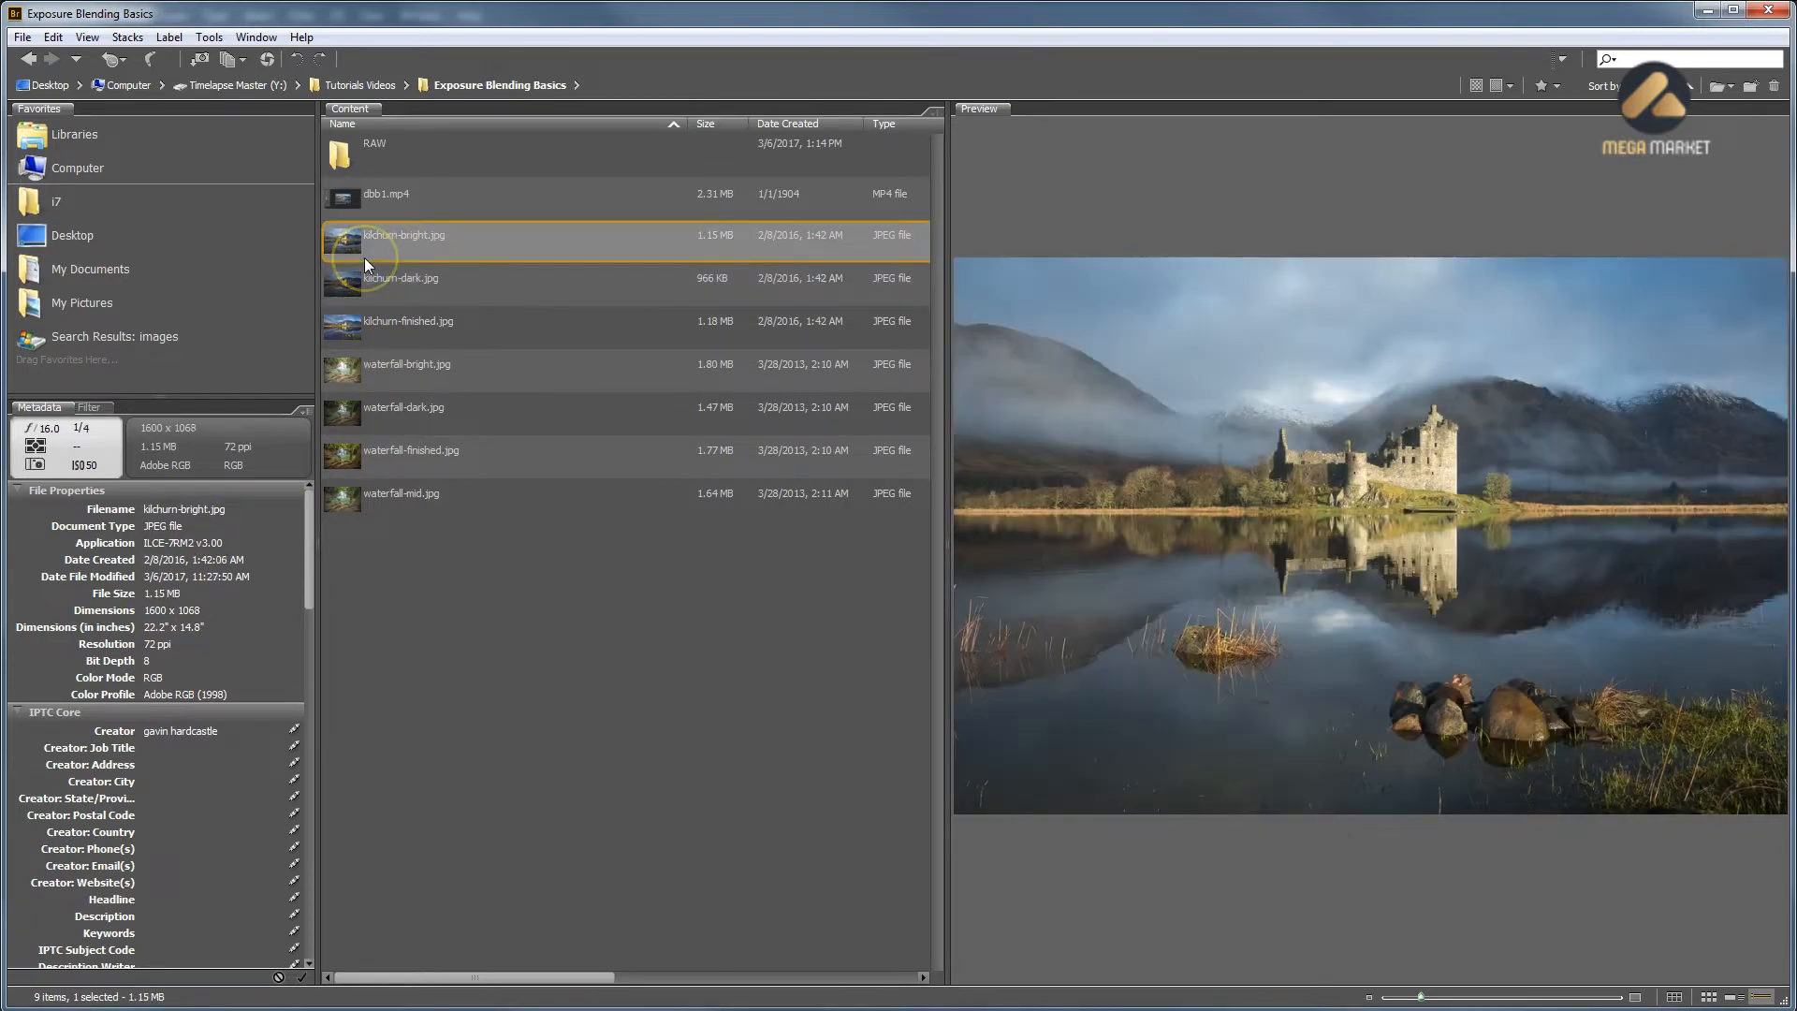
key("Down")
key("Up")
key("Down")
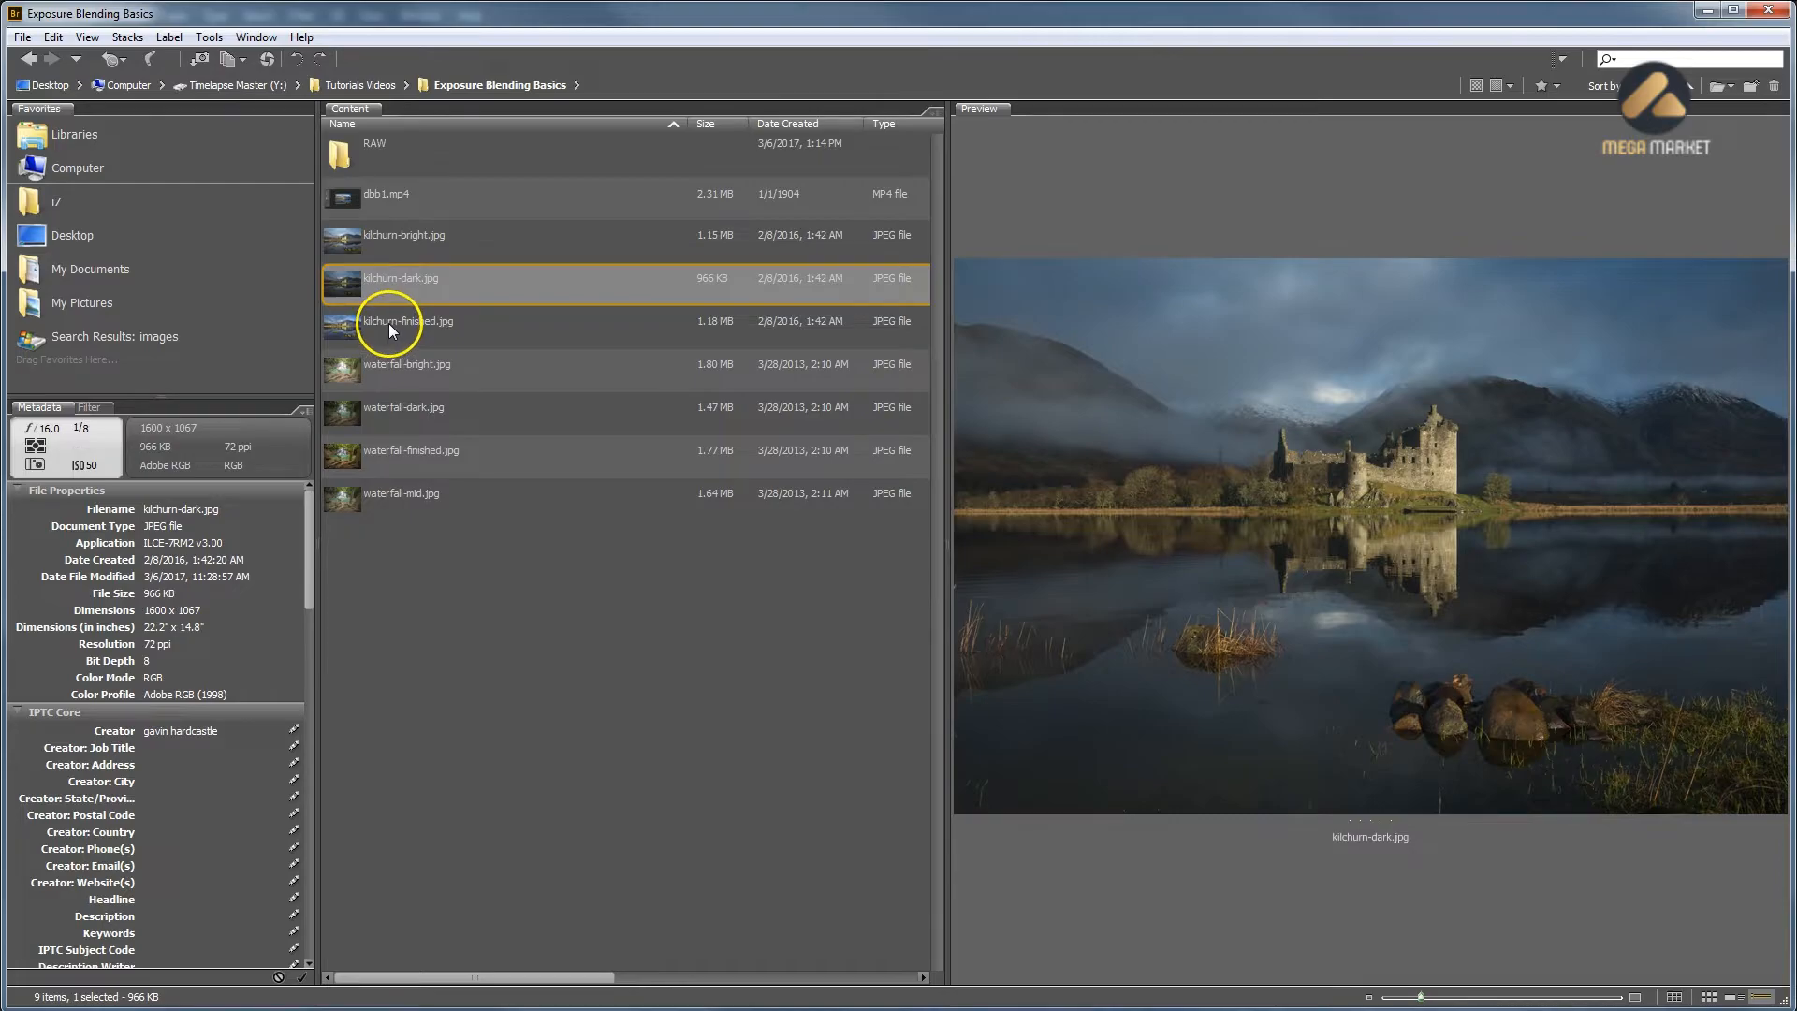
key("Return")
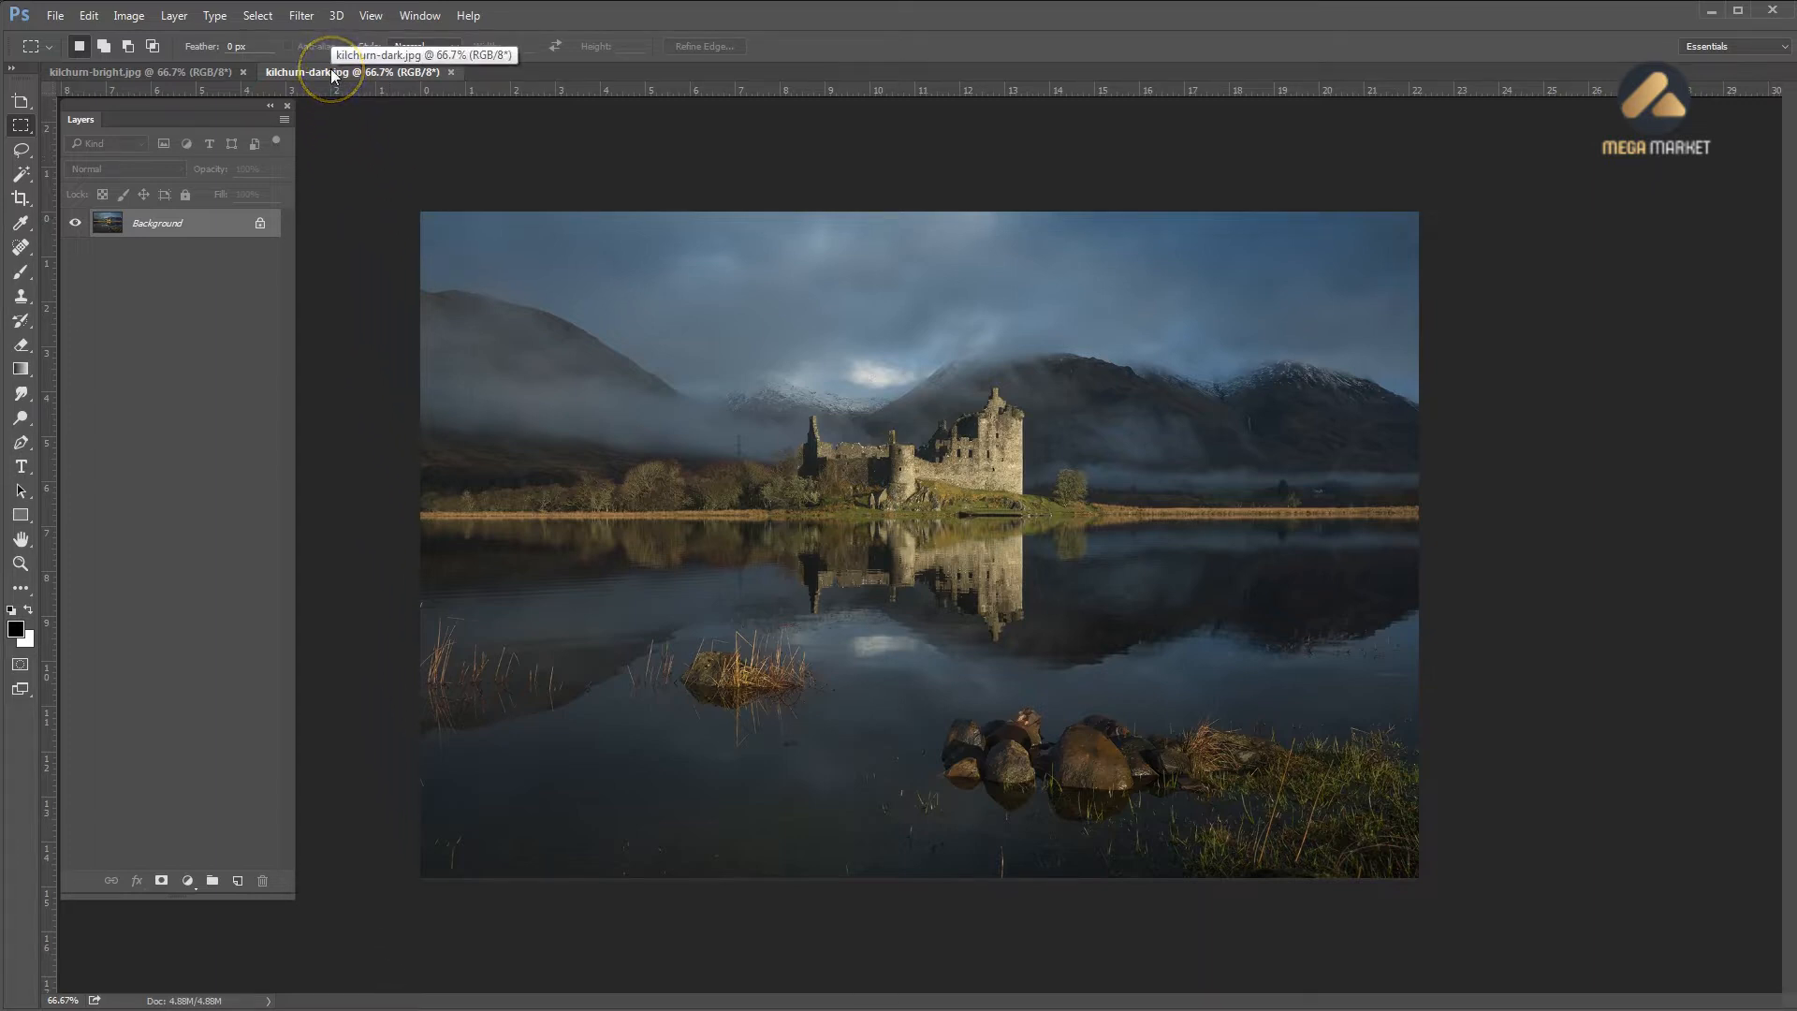
Switch between the kilchurn-bright.jpg and kilchurn-dark.jpg documents to compare the two exposures
left_click(183, 73)
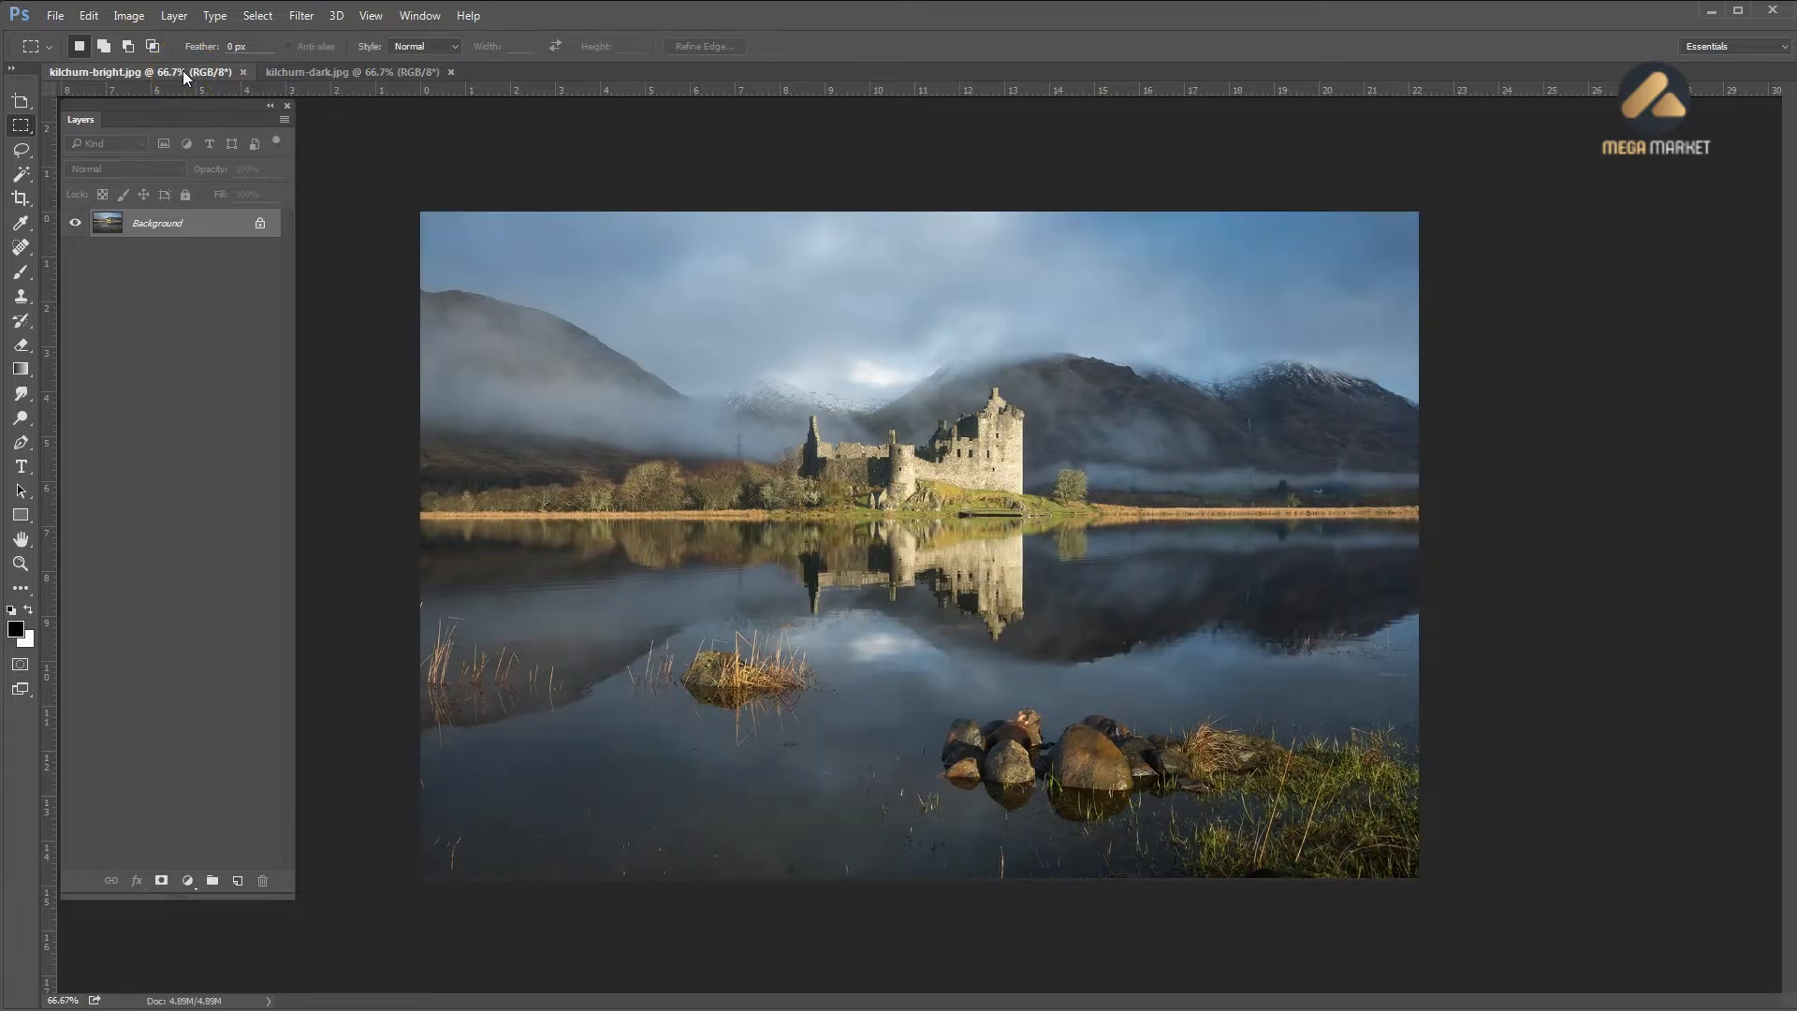
left_click(368, 73)
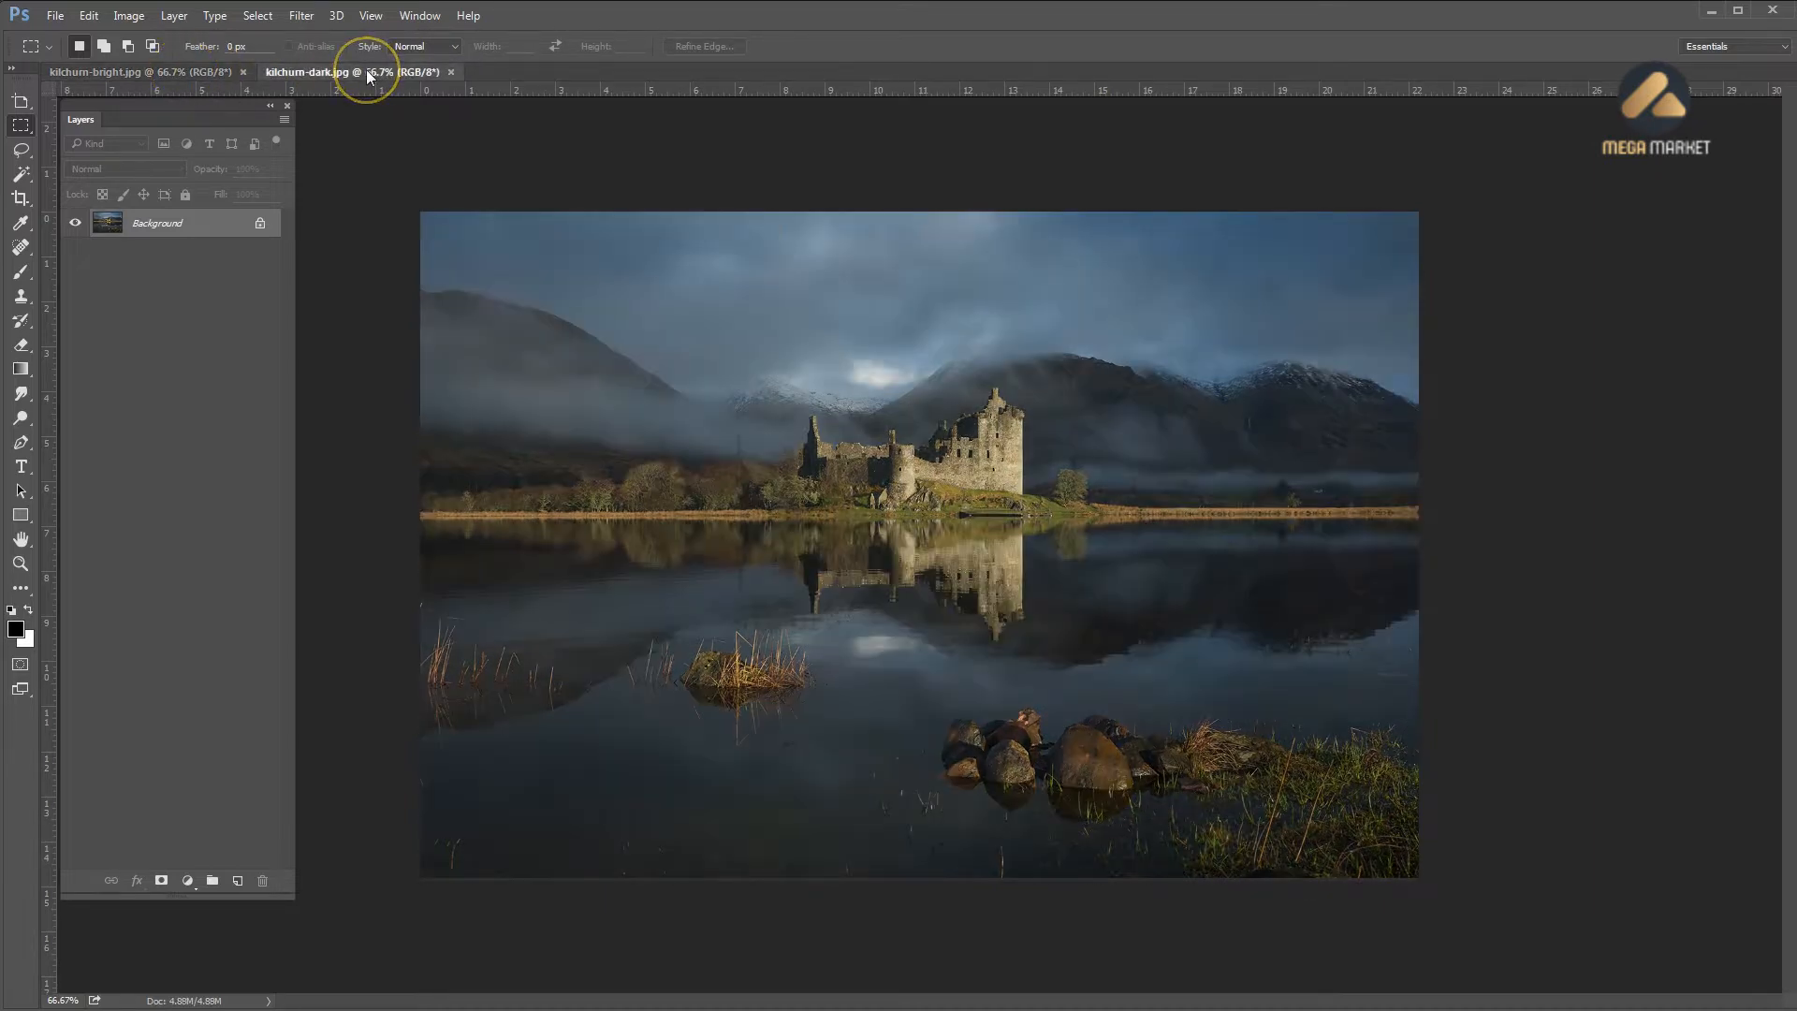
left_click(210, 72)
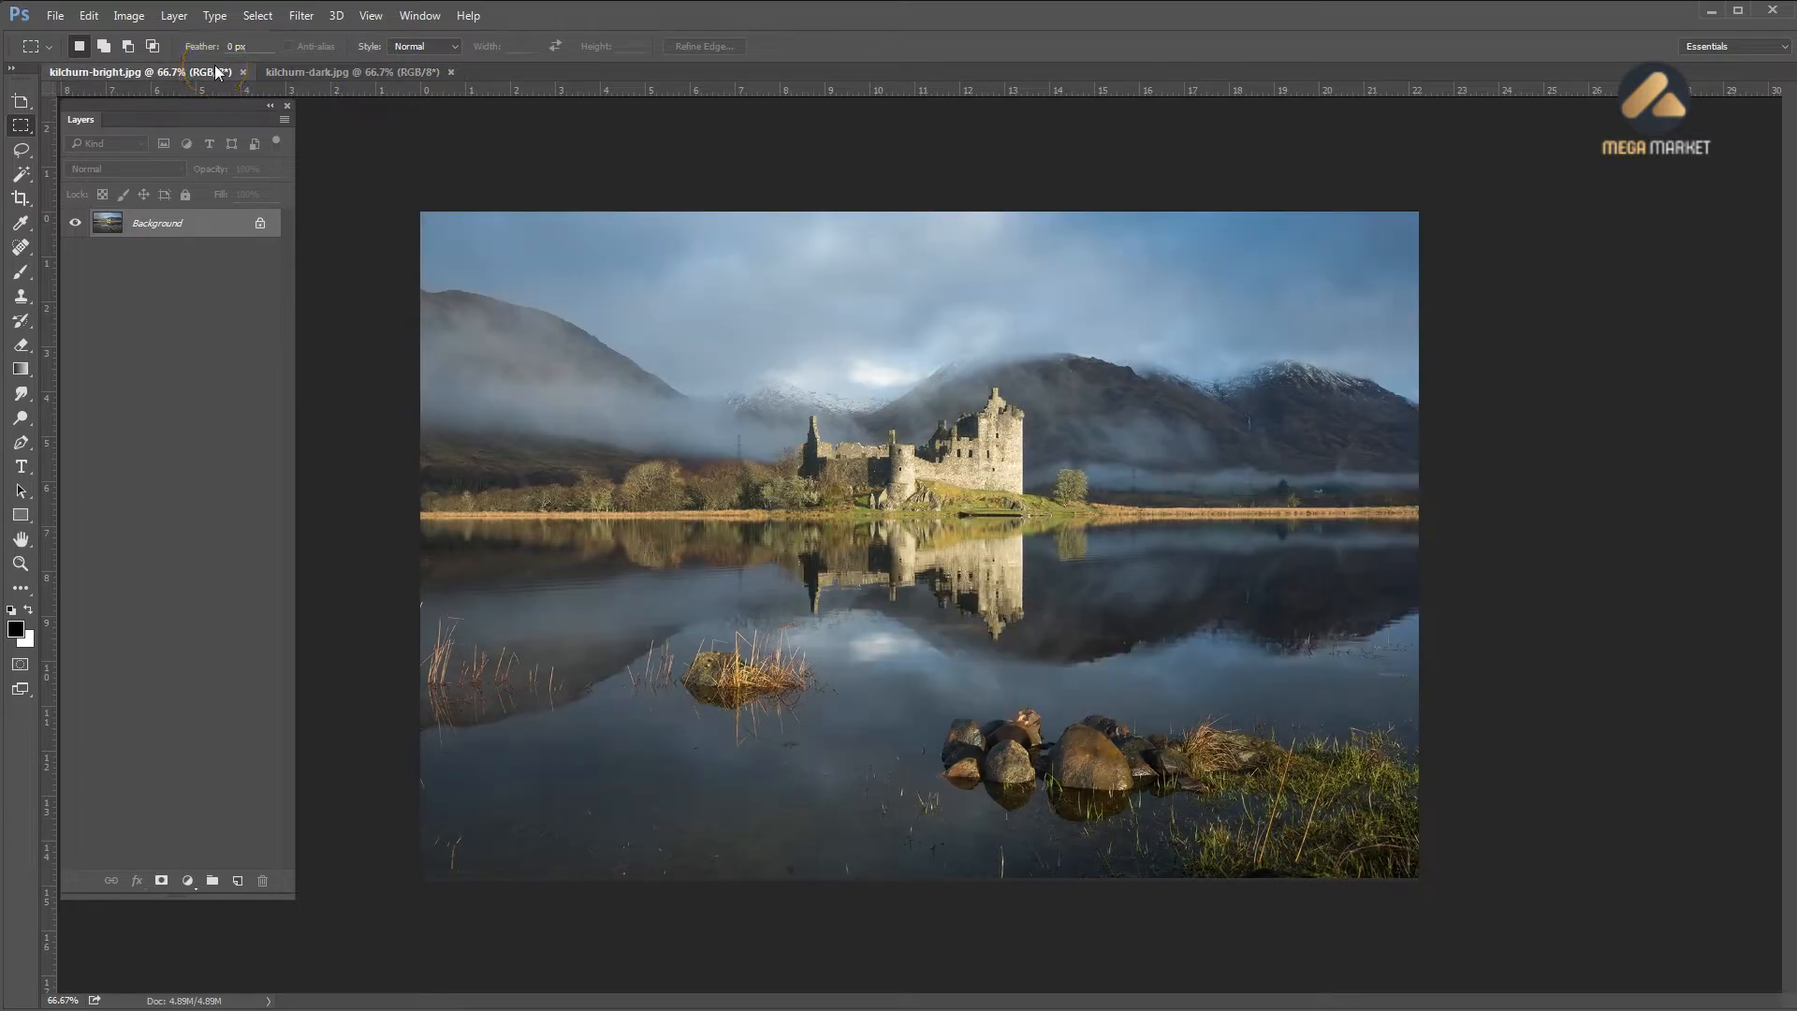
left_click(221, 73)
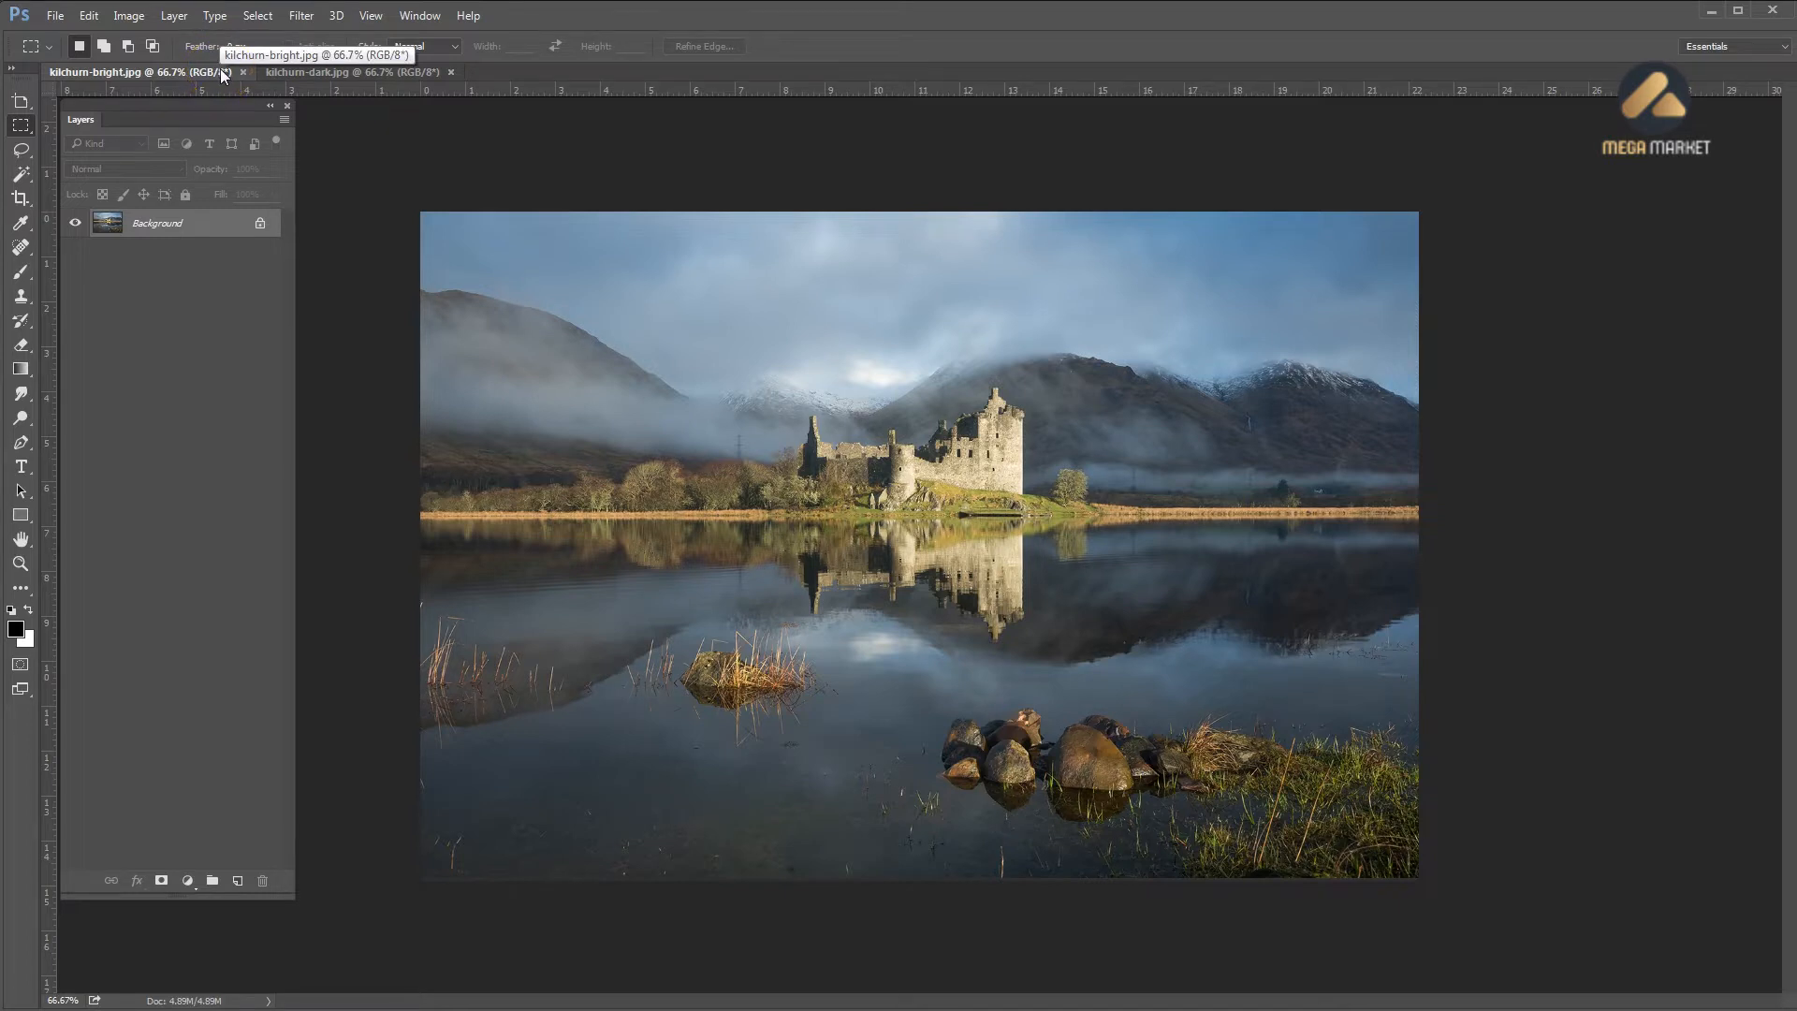
left_click(301, 79)
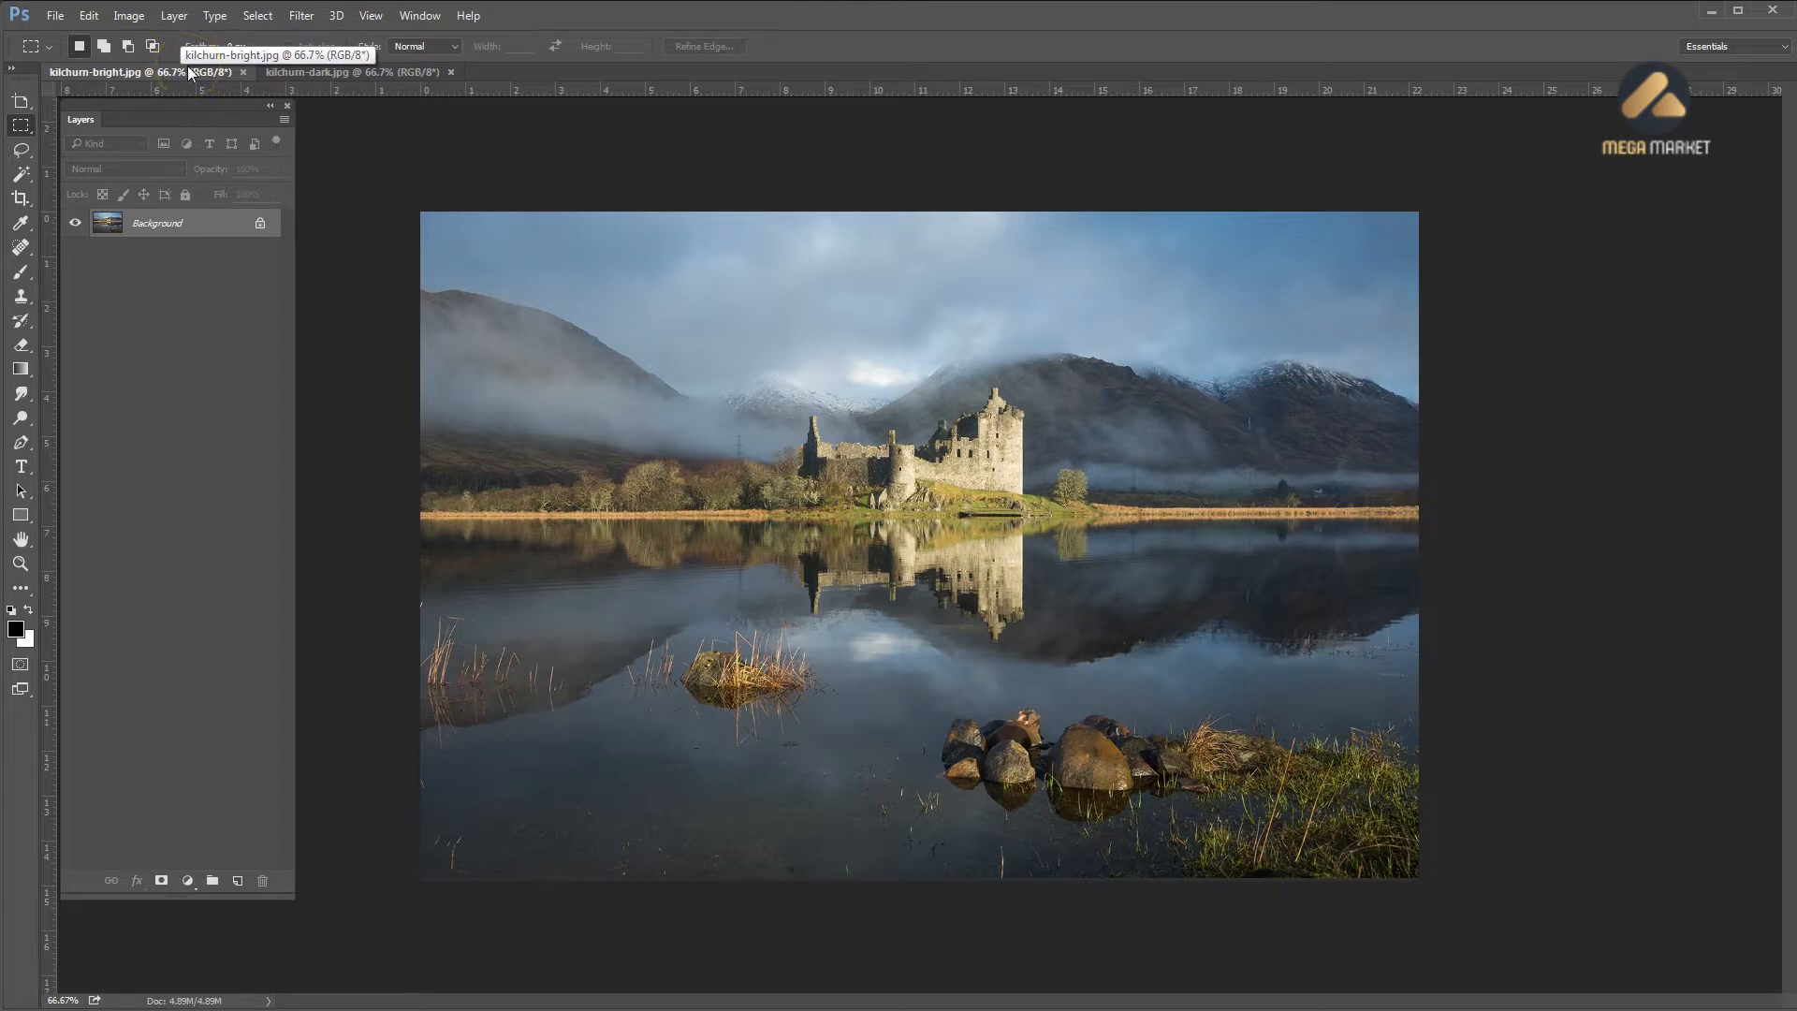
Copy the whole kilchurn-bright.jpg image into kilchurn-dark.jpg as a new layer and name it Castle Bright
key("ctrl+a")
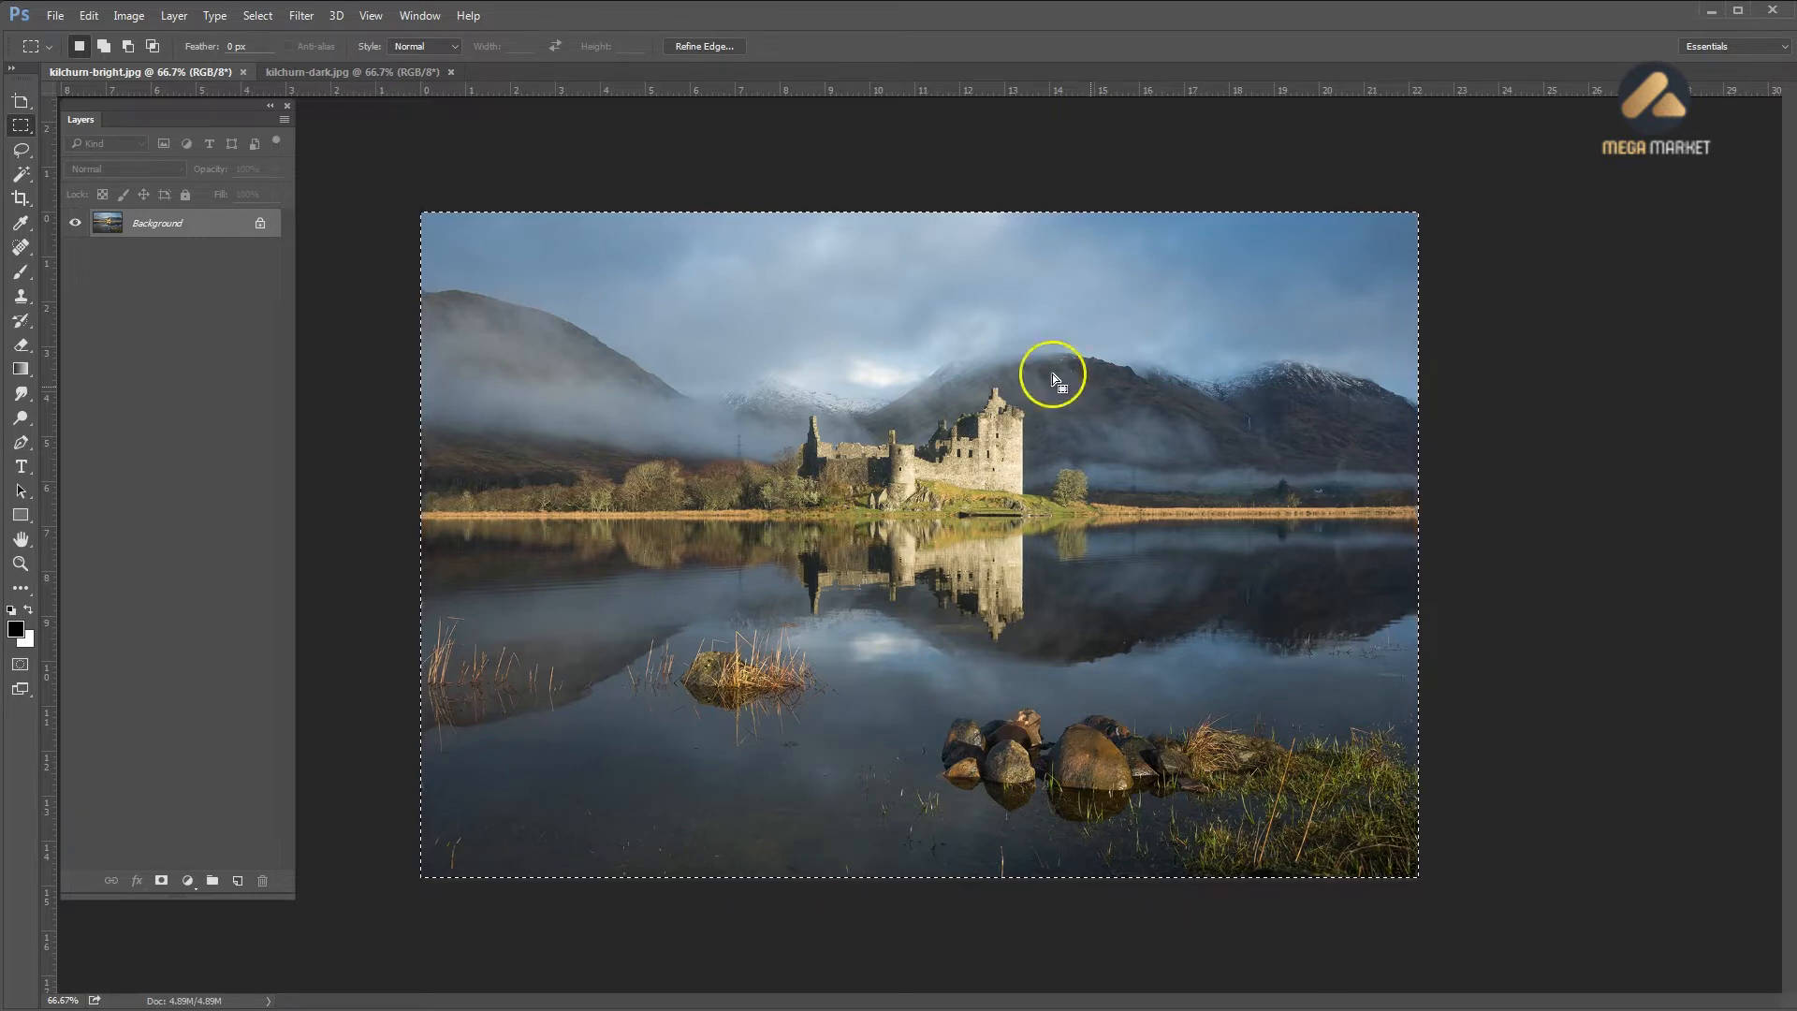
left_click(292, 70)
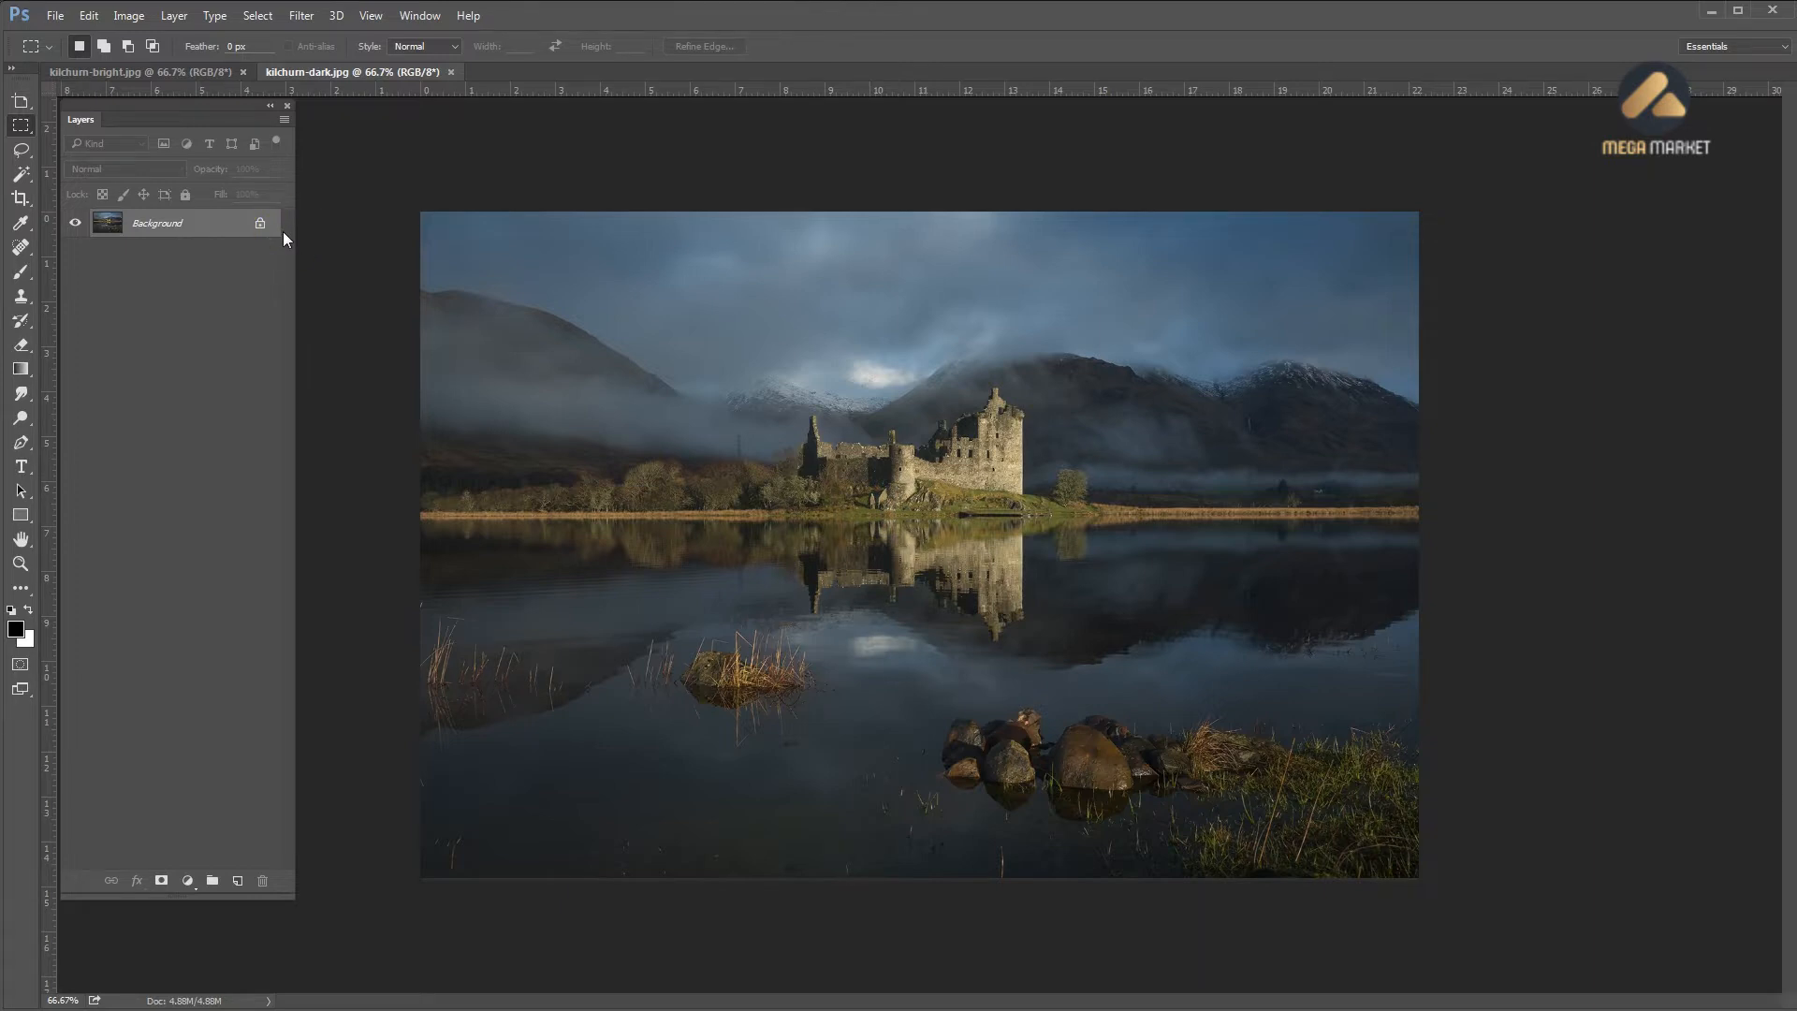
key("ctrl+v")
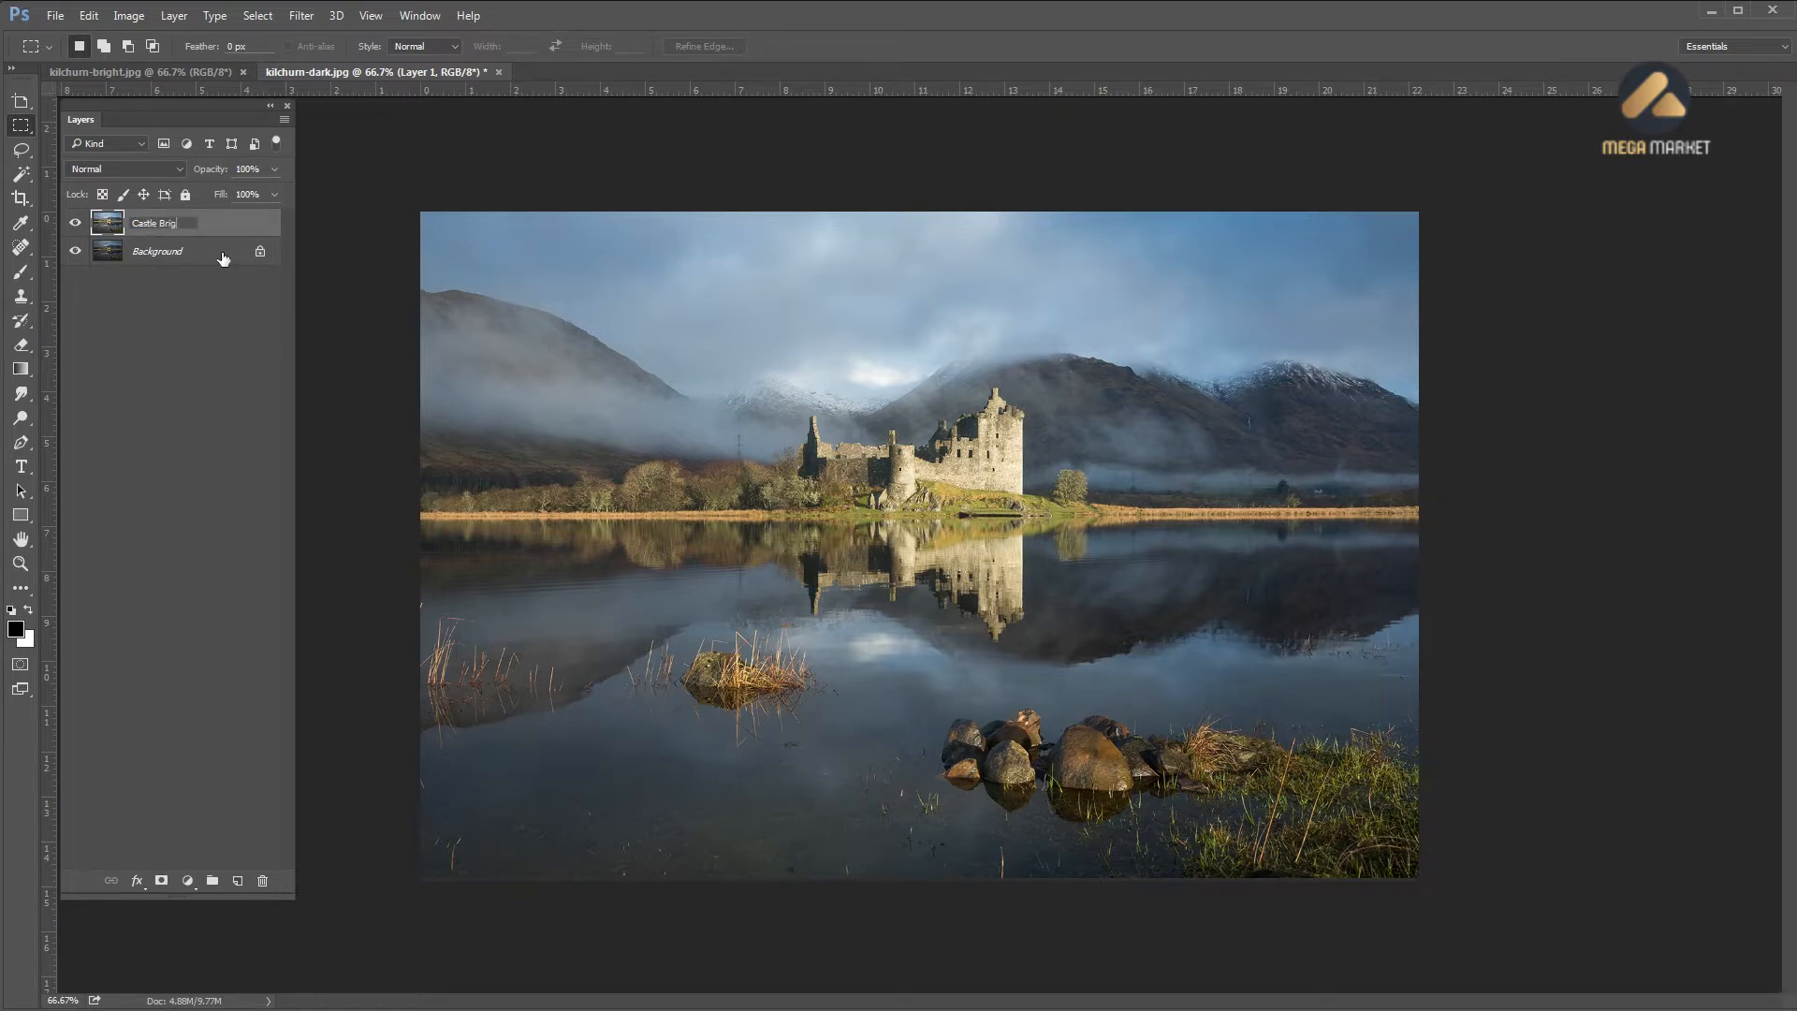
key("Return")
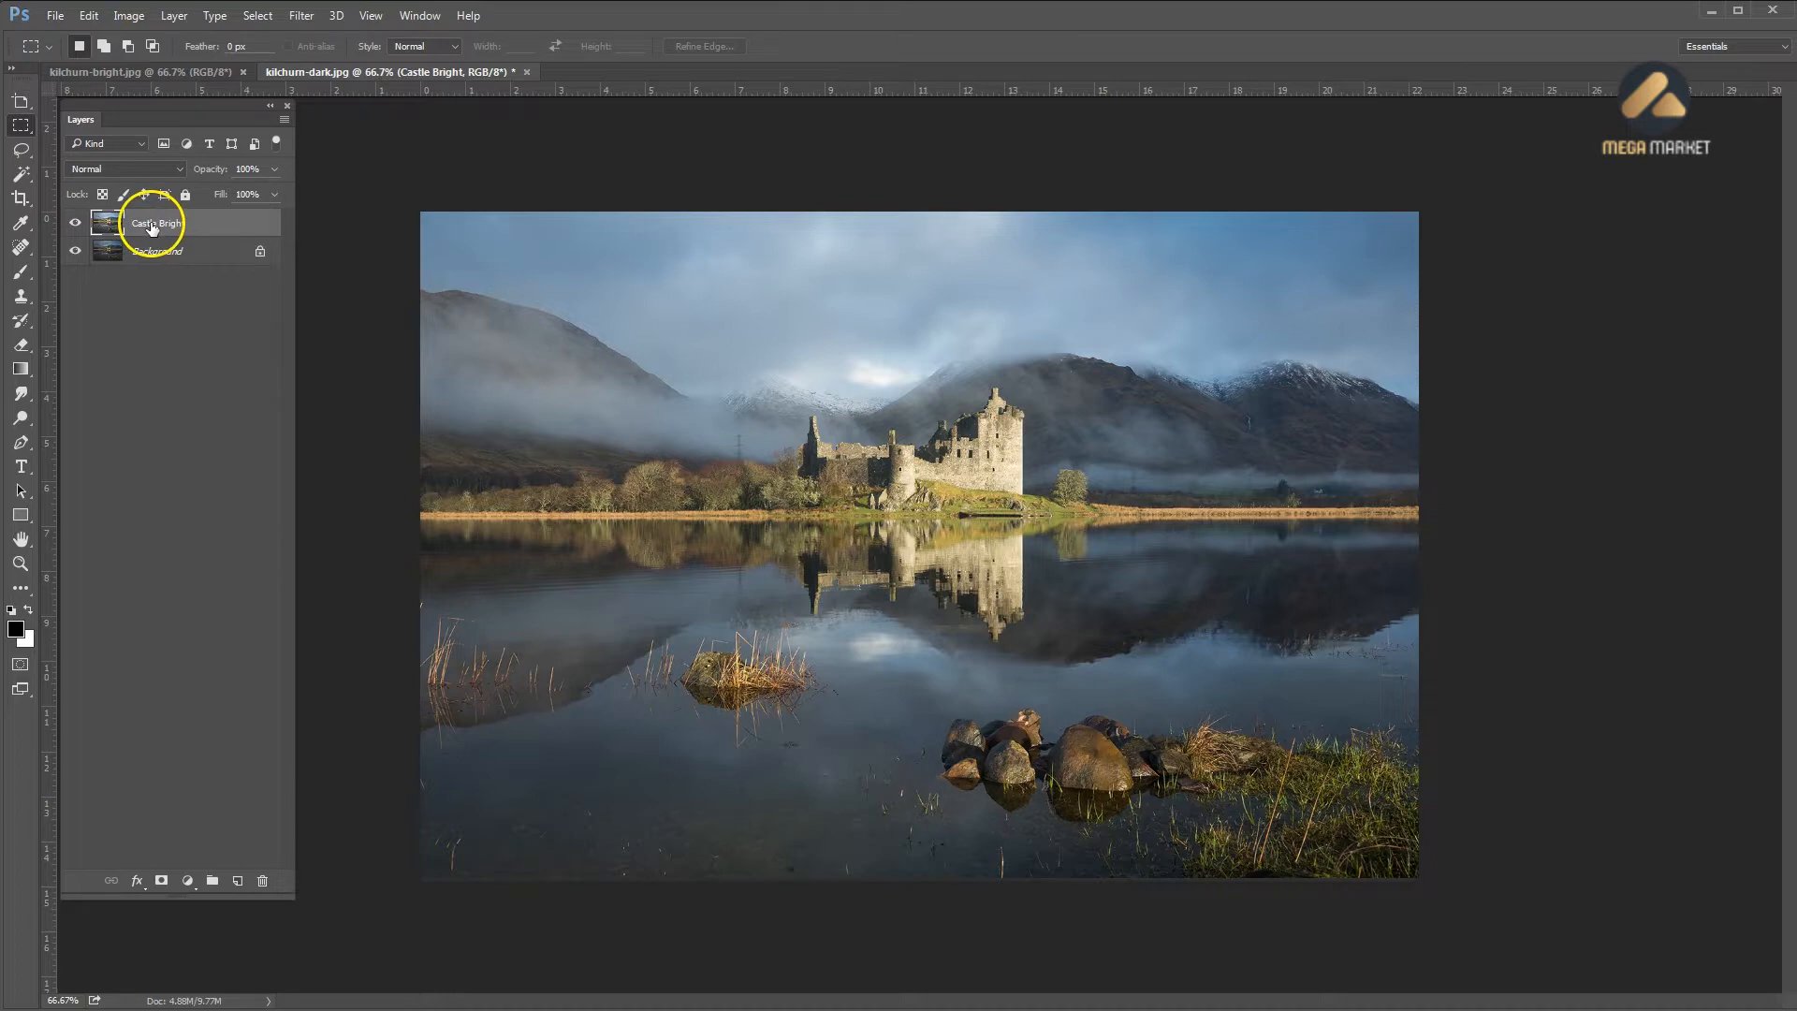
Toggle the visibility of the Castle Bright layer to compare it with the dark background
left_click(76, 223)
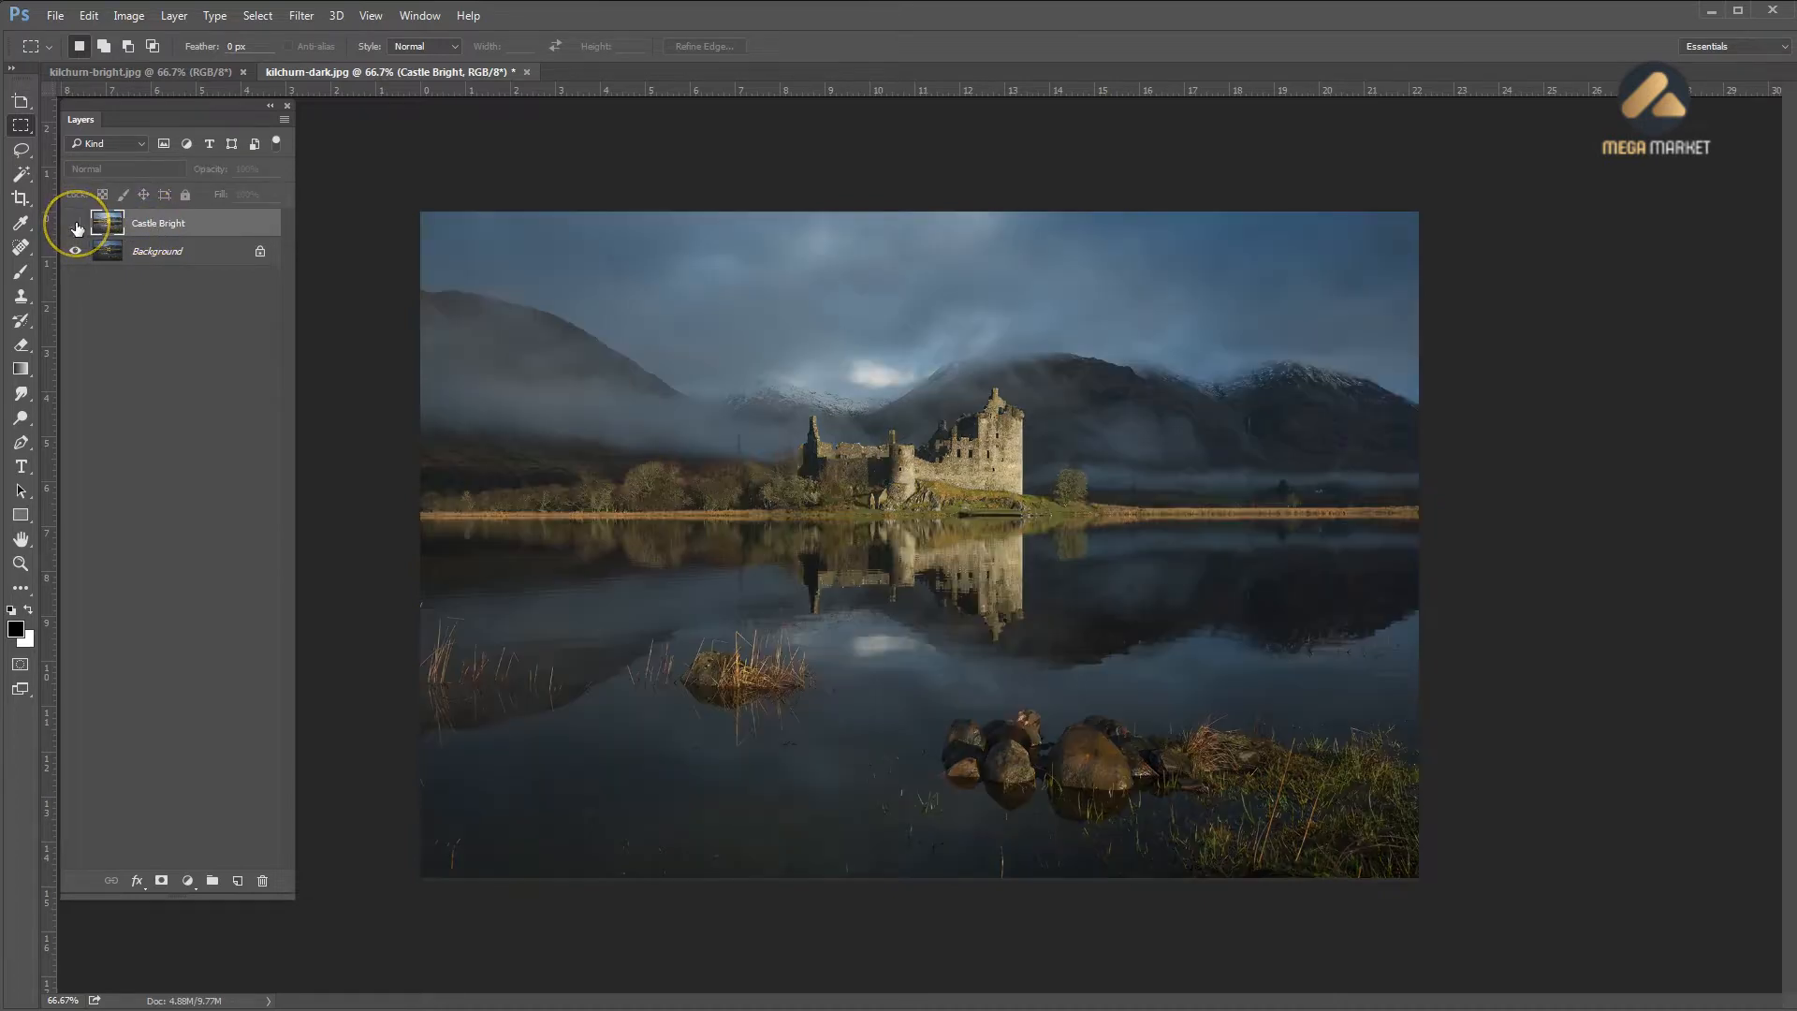
left_click(76, 224)
left_click(76, 224)
left_click(76, 224)
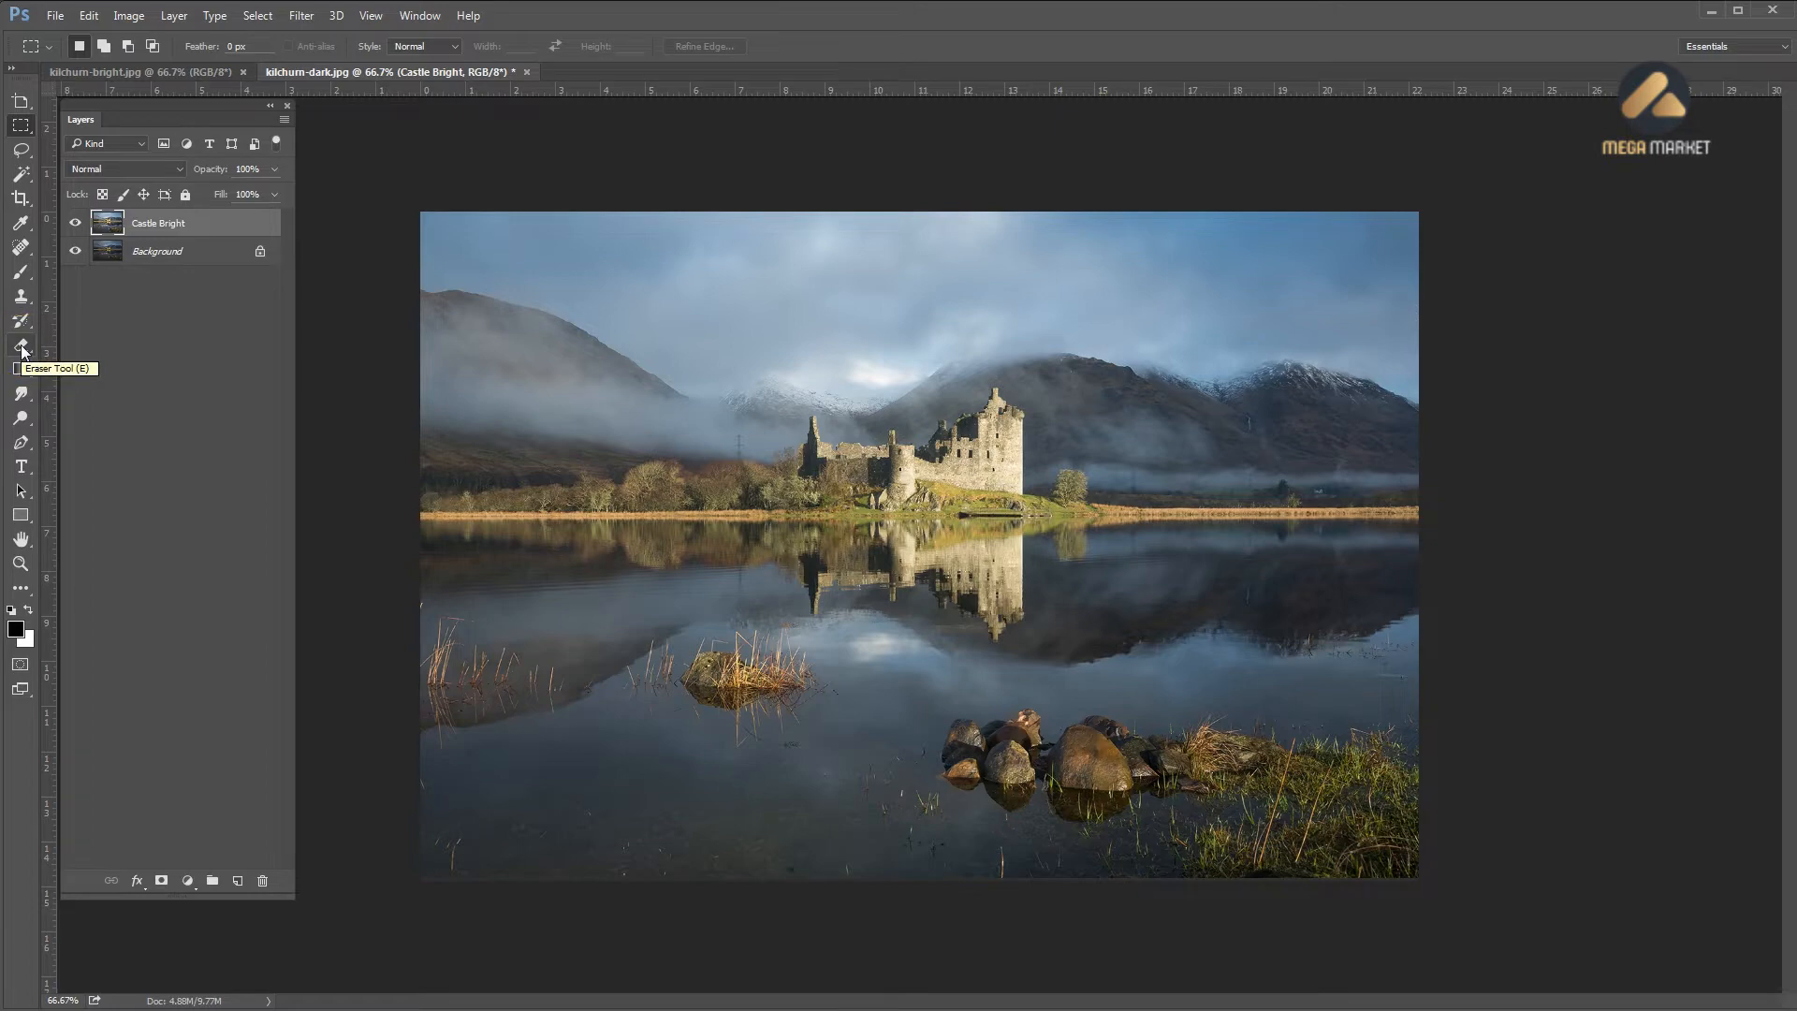
Activate the Eraser tool and reduce its brush size to 1400 px
left_click(23, 351)
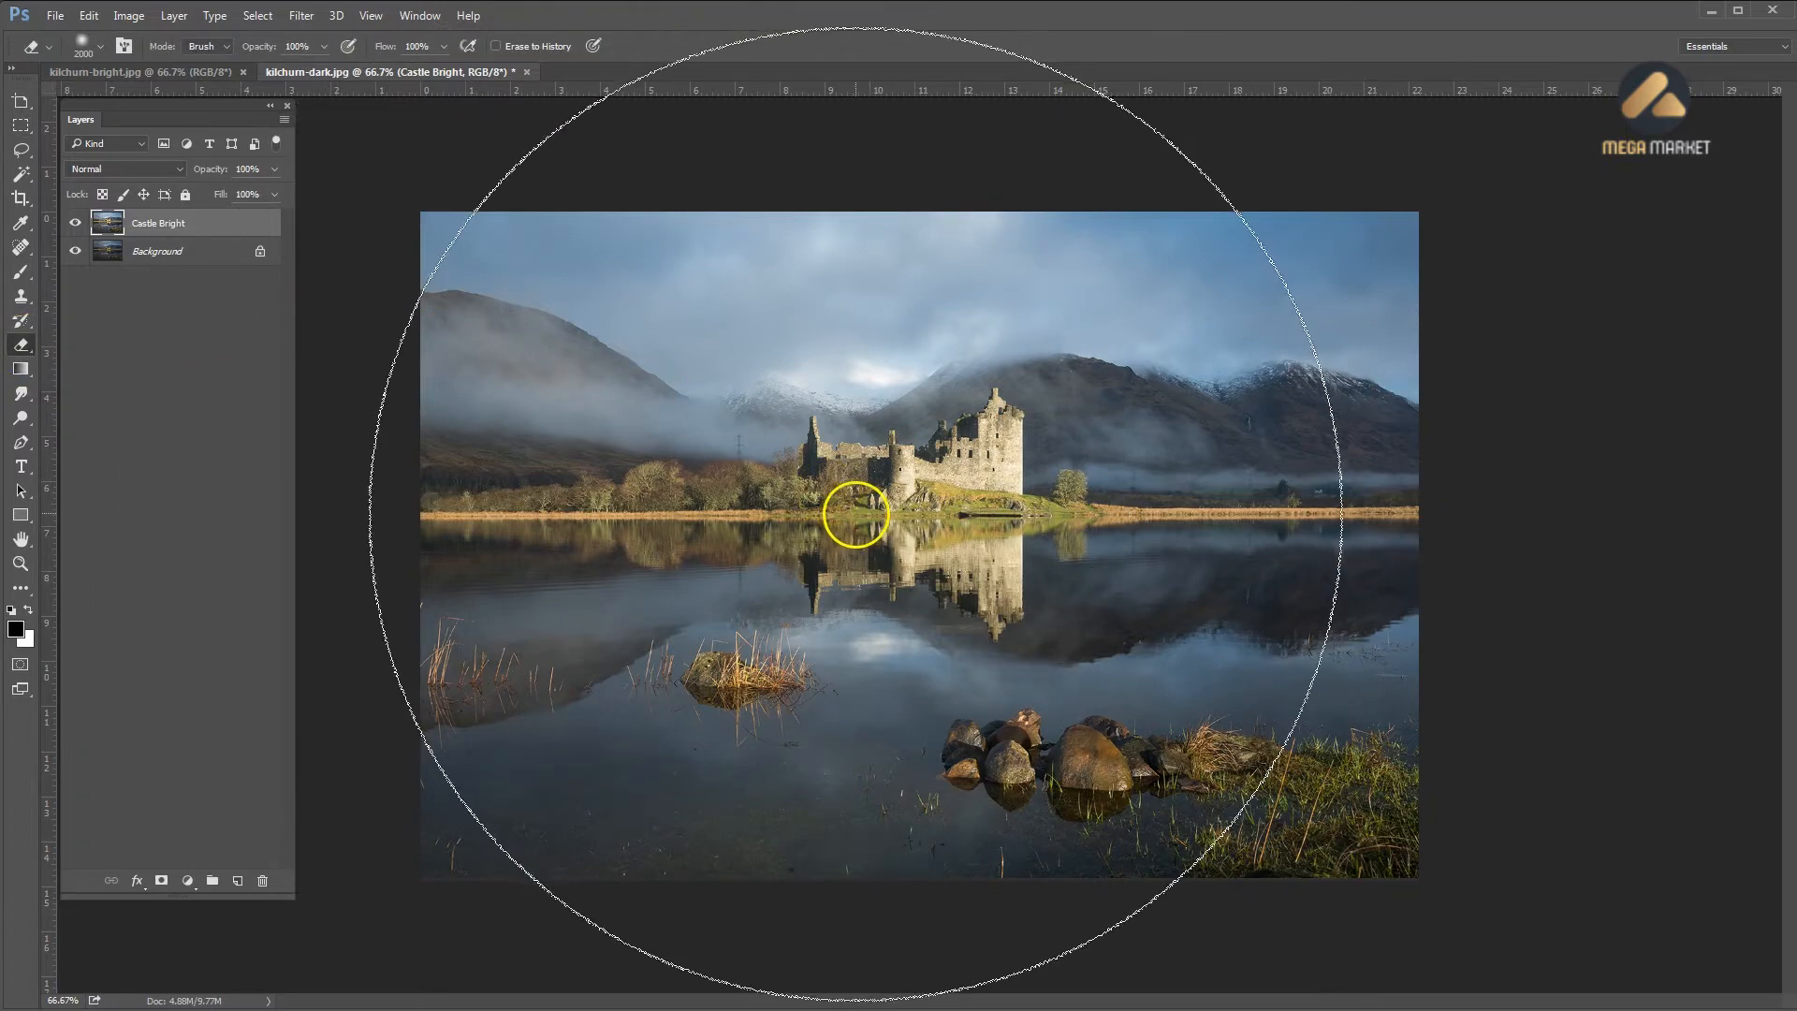
key("bracketleft")
key("bracketleft")
key("bracketleft")
key("bracketleft")
key("bracketleft")
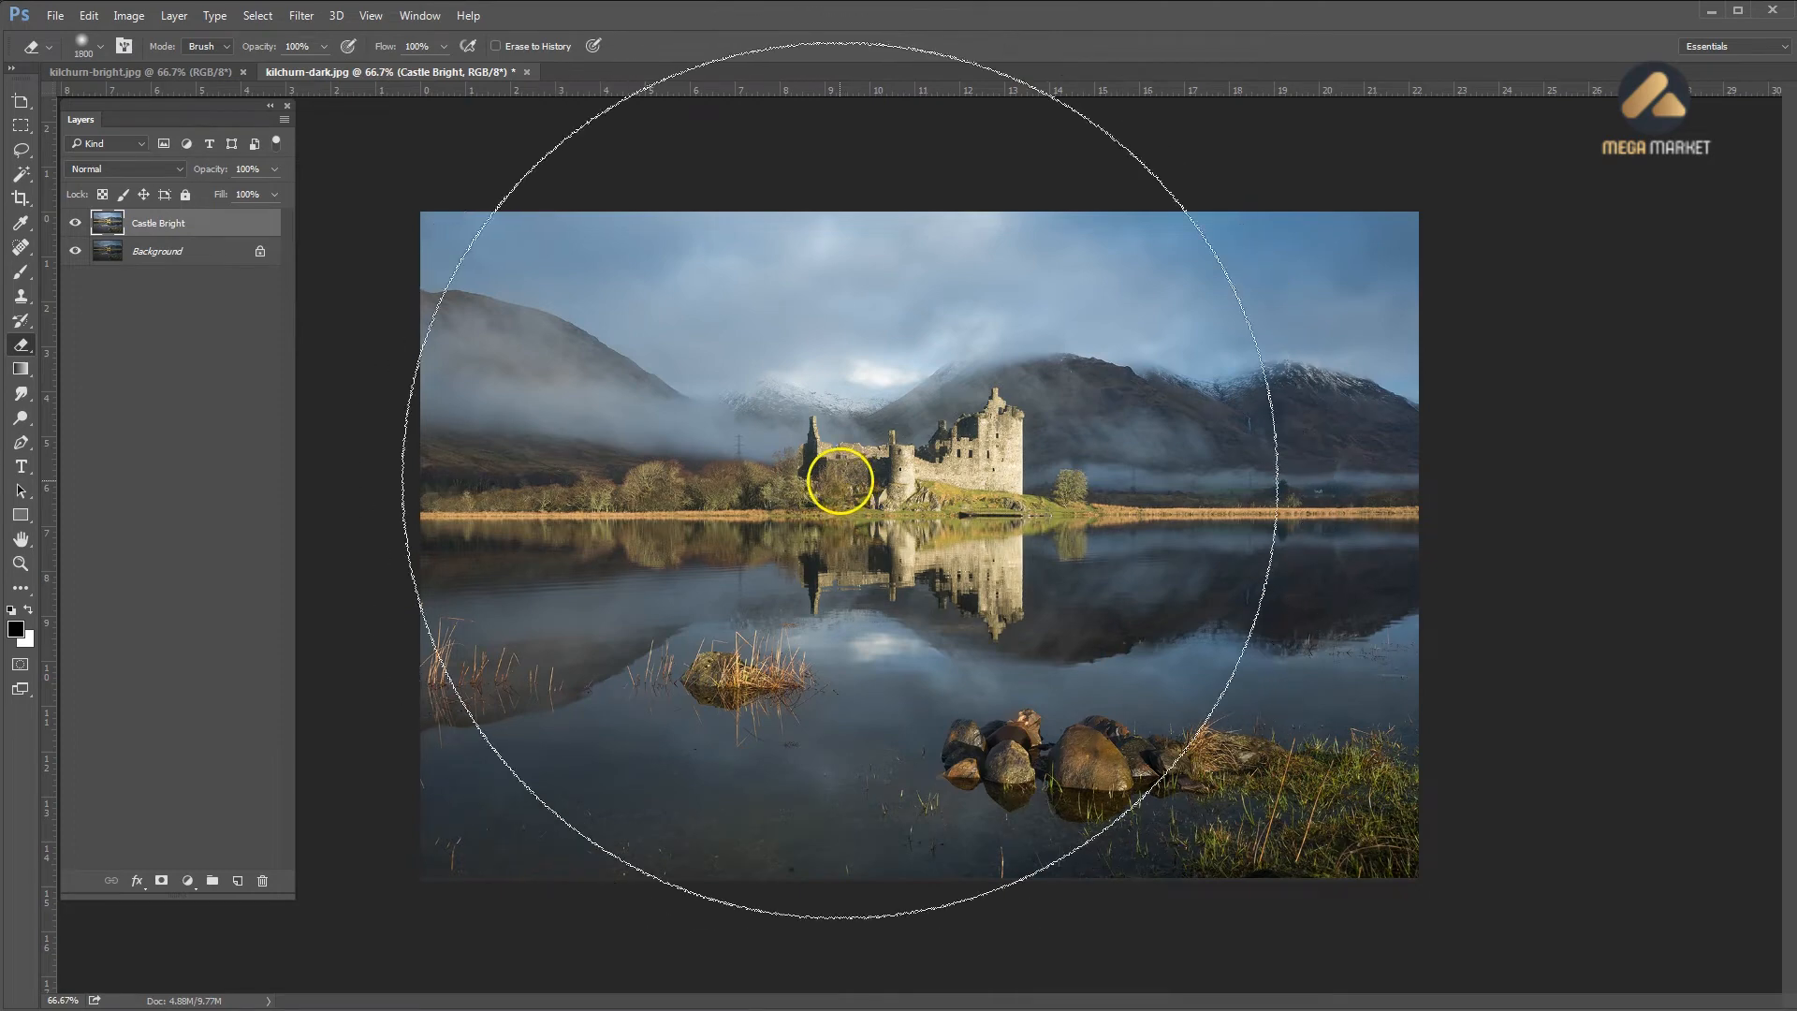
key("bracketleft")
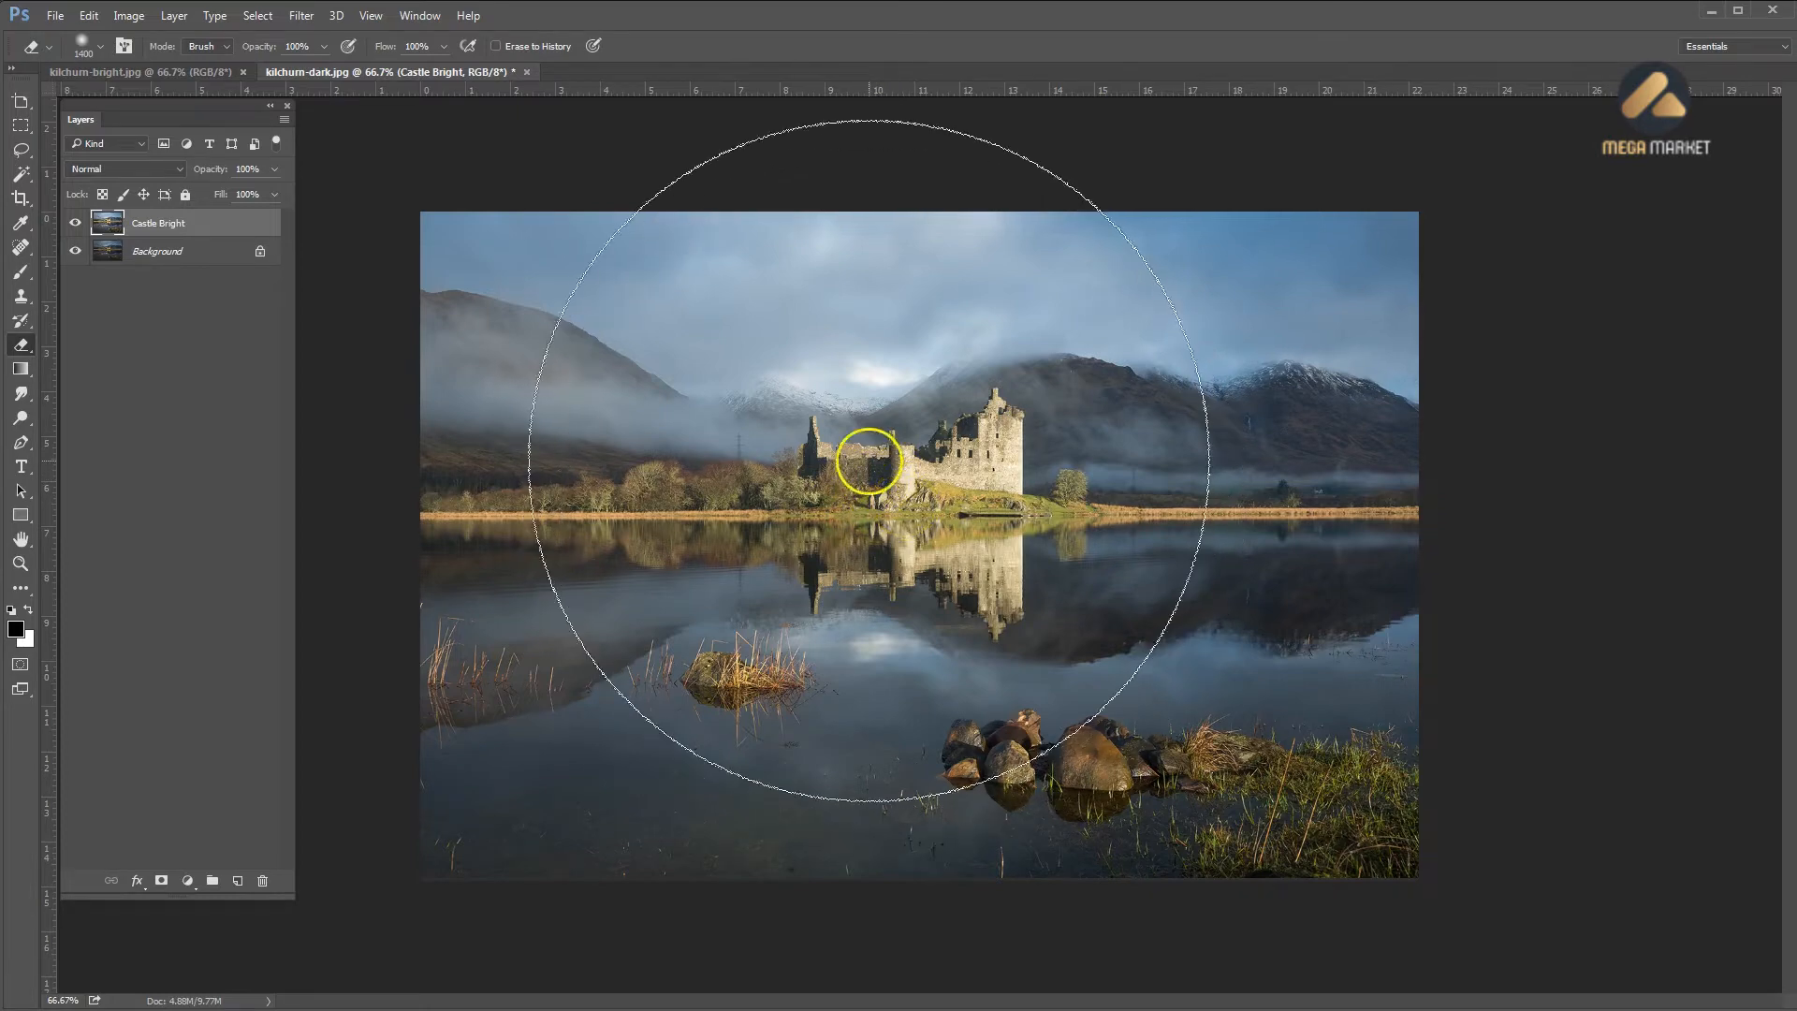
Set the eraser's brush size to 700 px in the brush settings
left_click(86, 50)
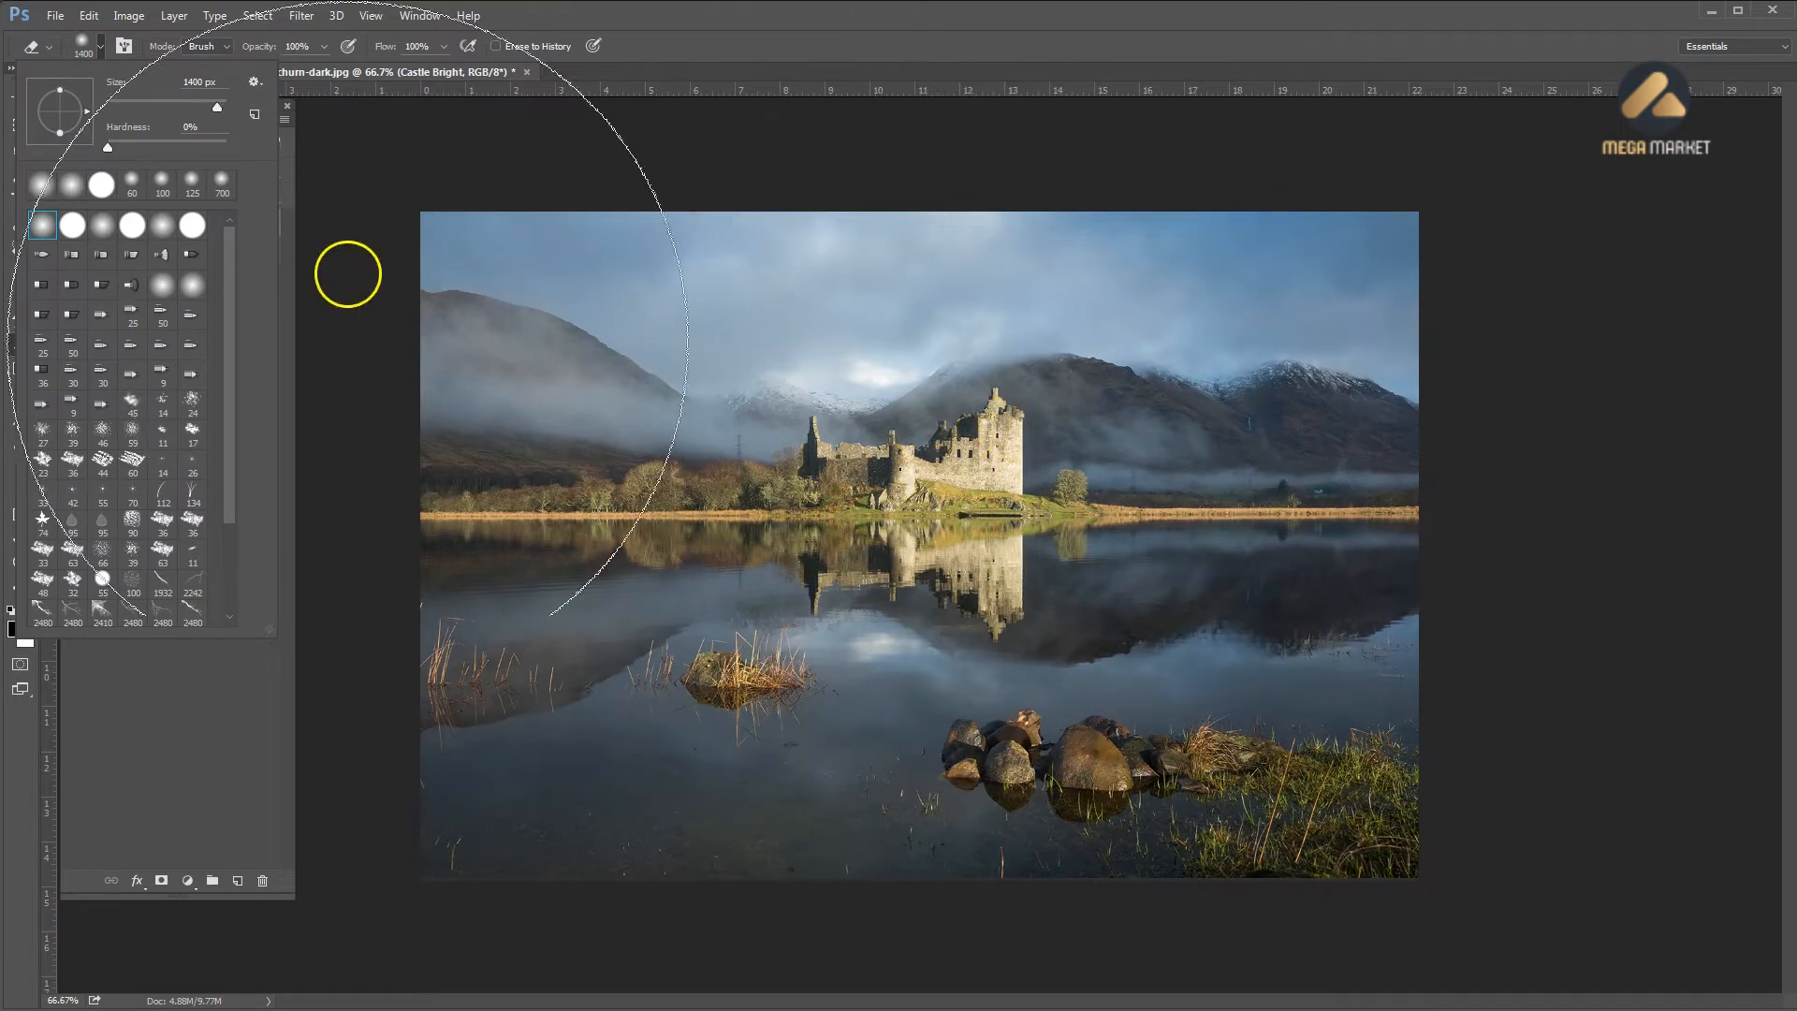
left_click(86, 44)
left_click(101, 52)
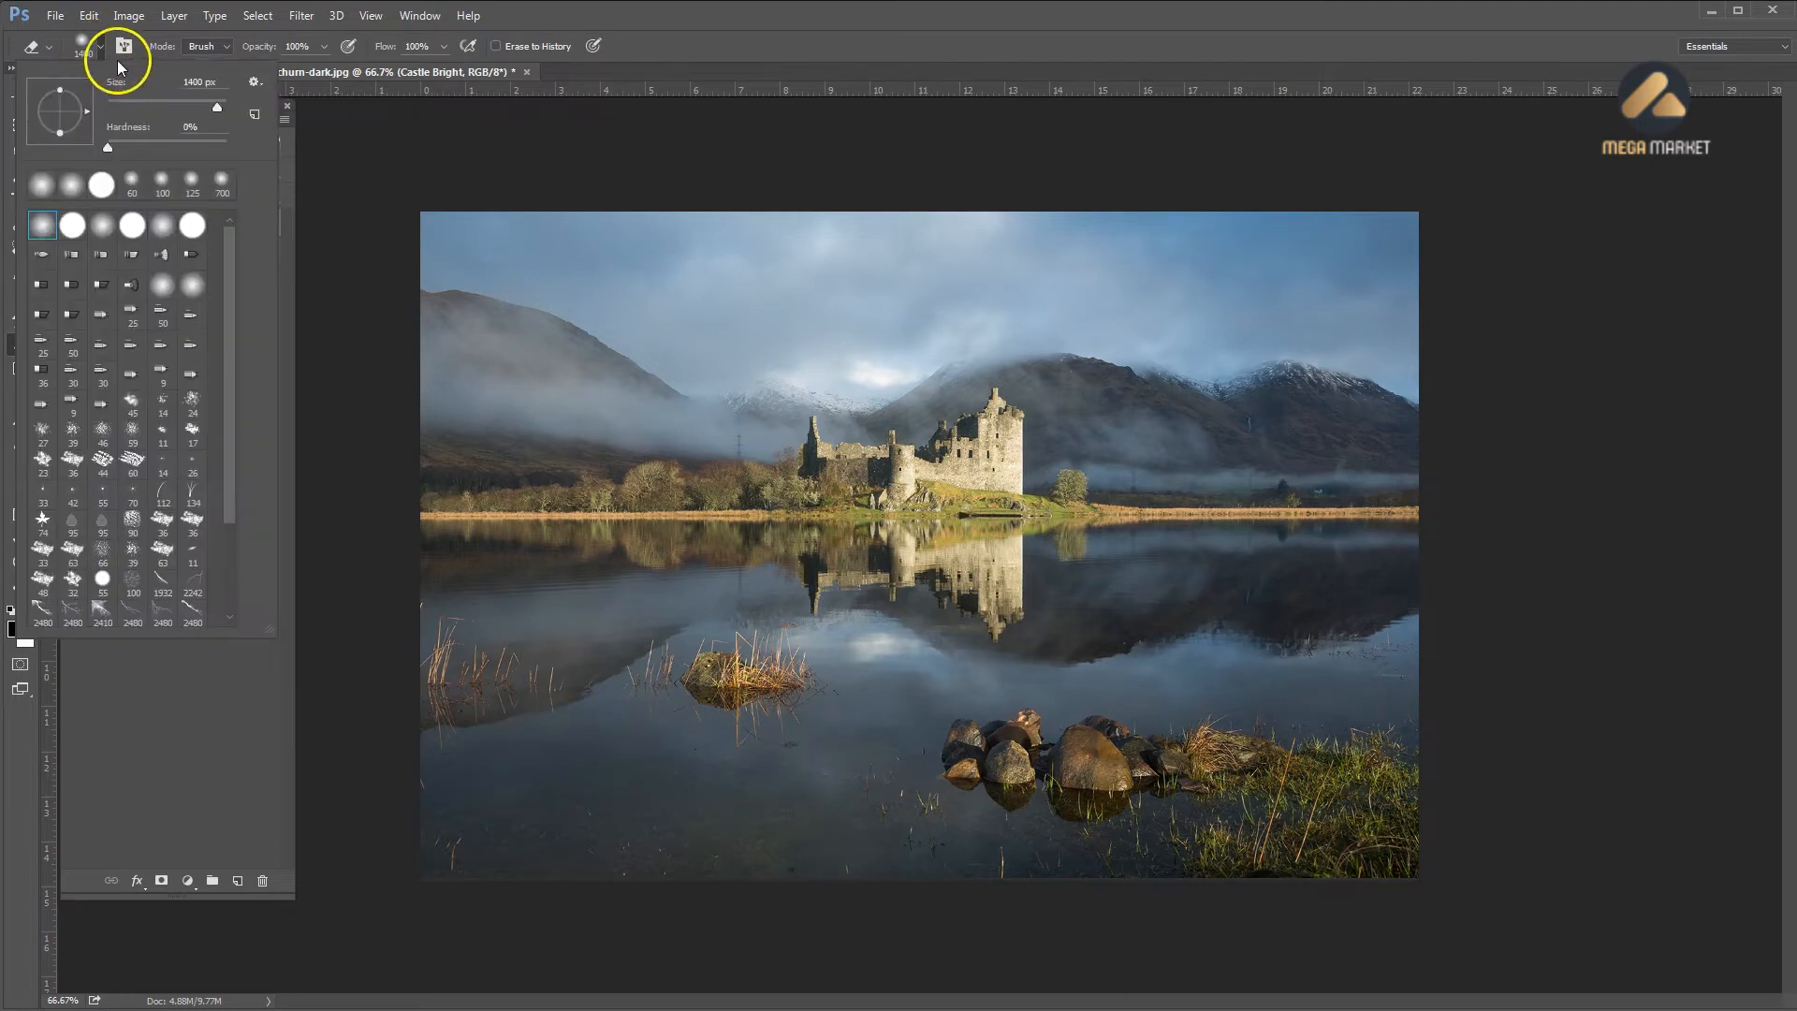
left_click_drag(173, 106, 187, 109)
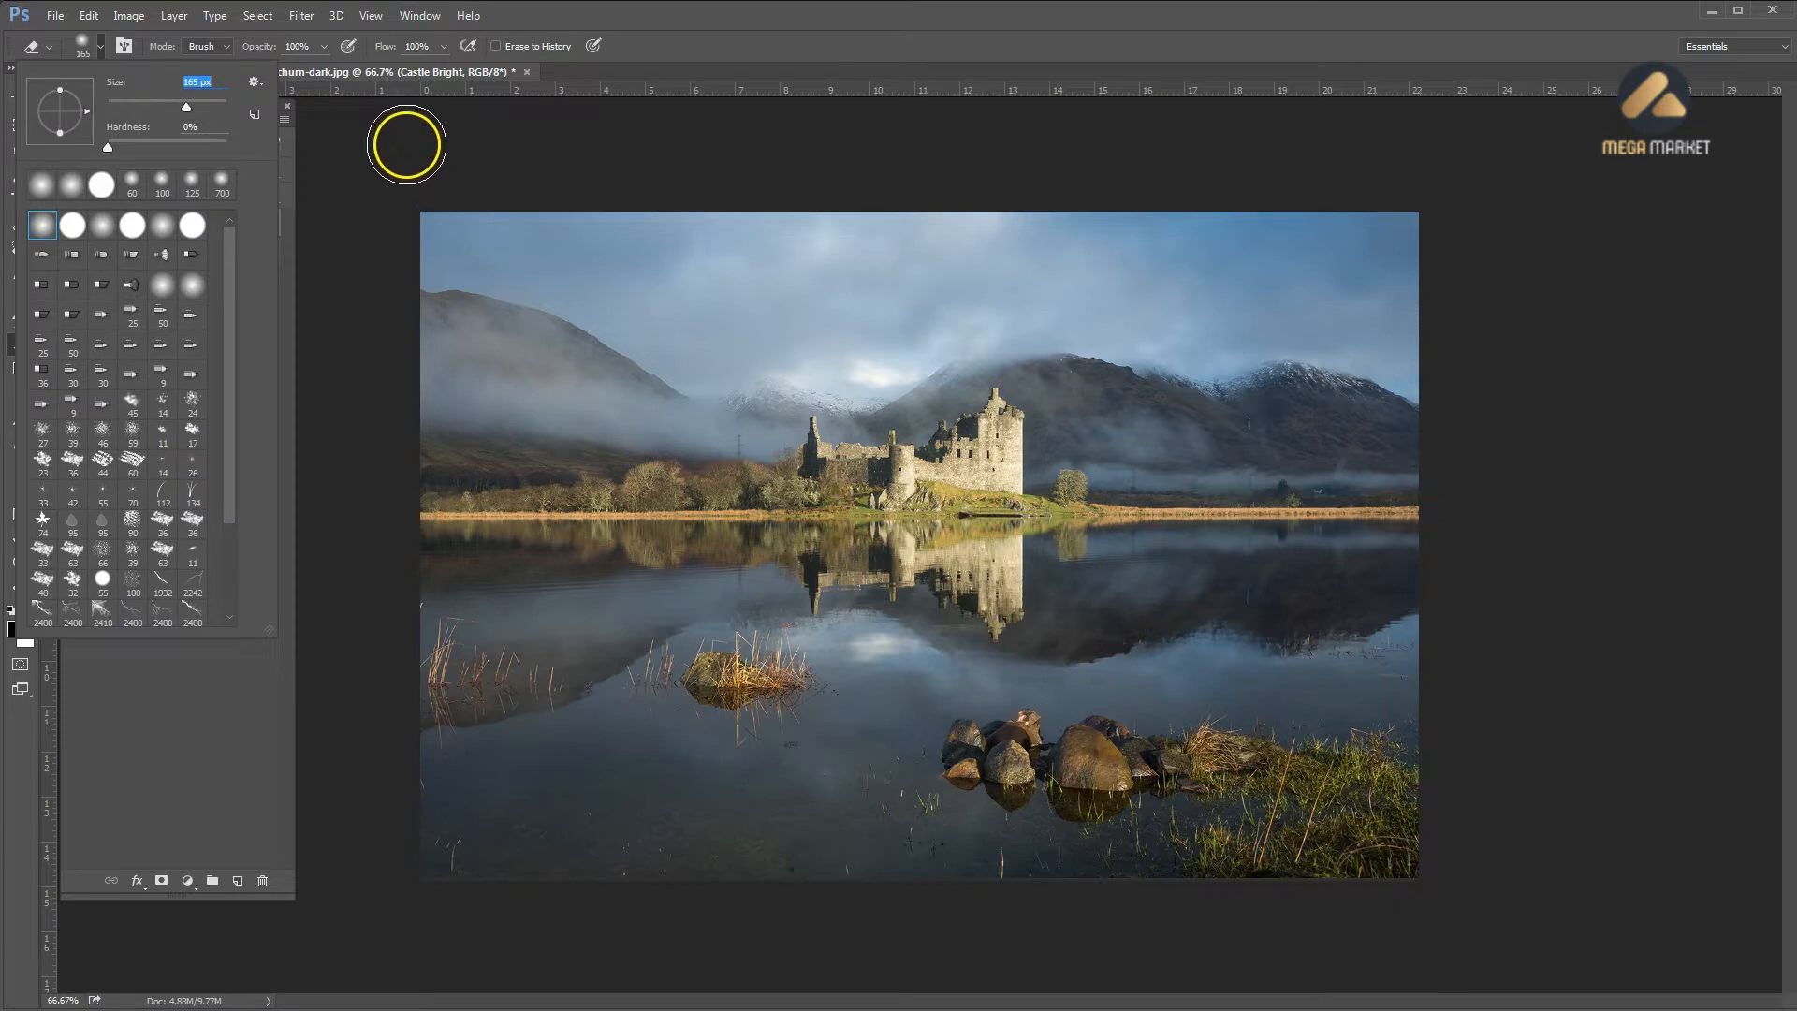
key("BackSpace")
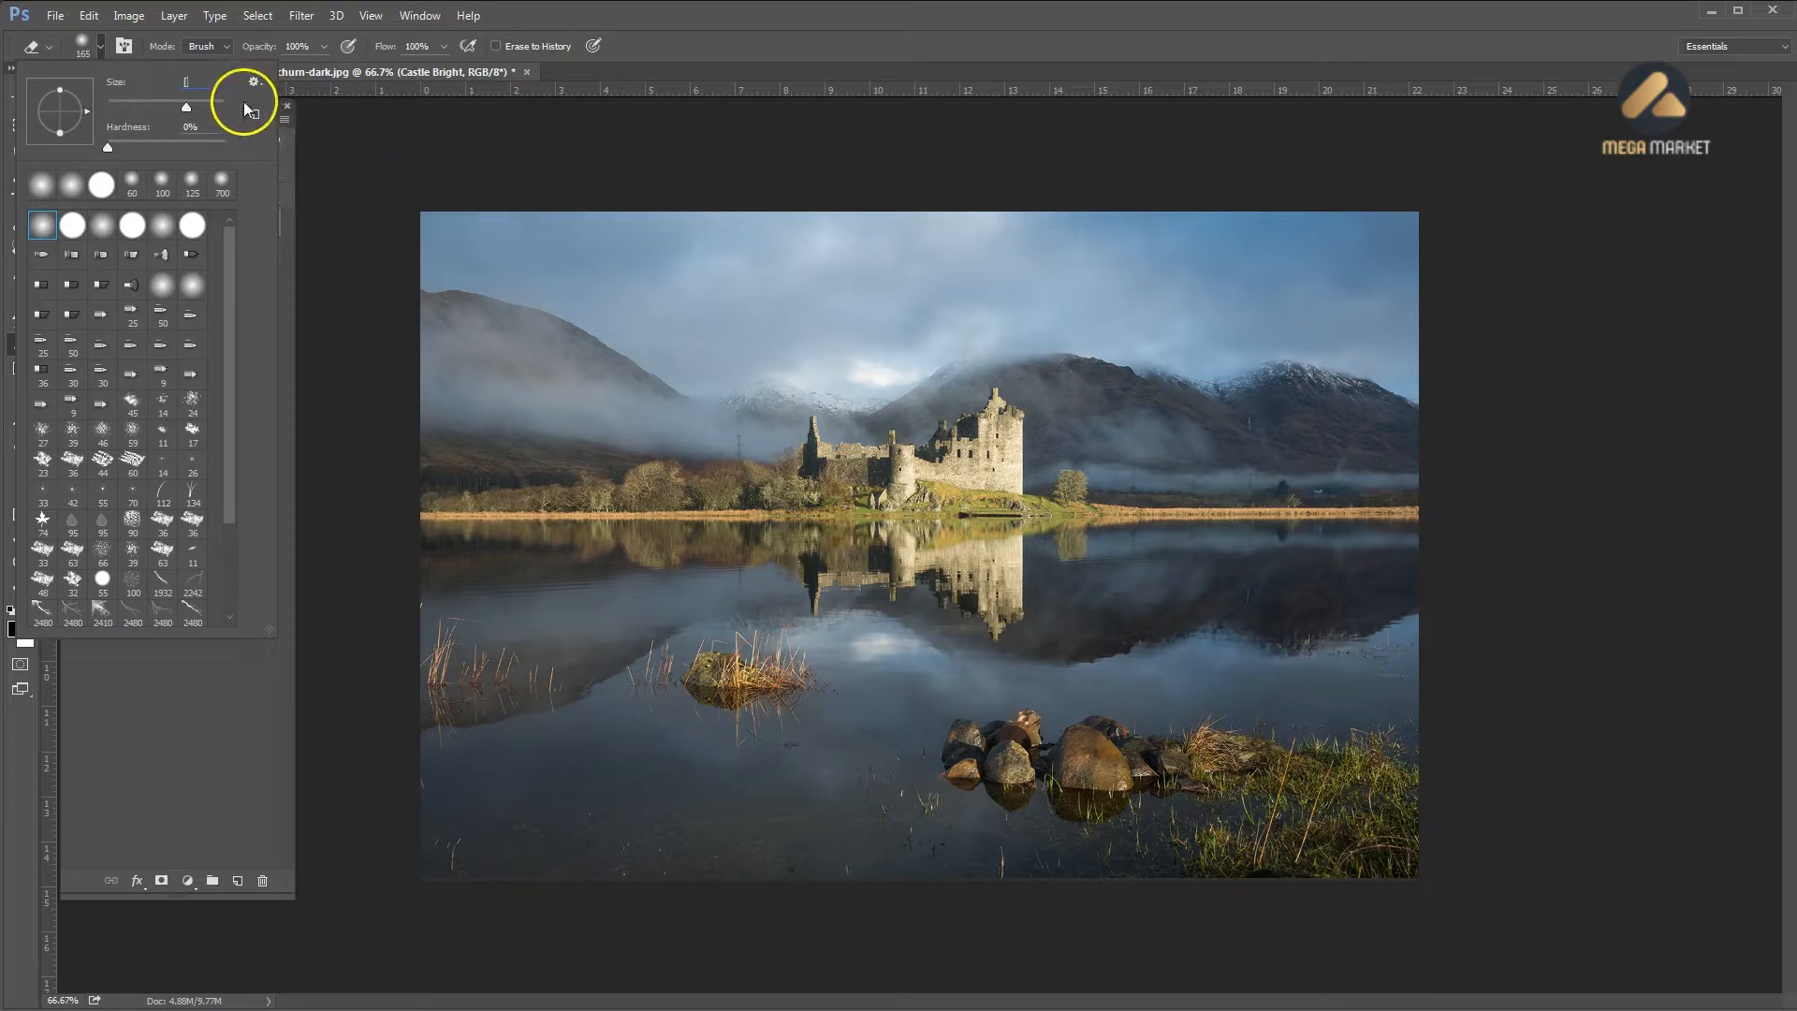
type("6")
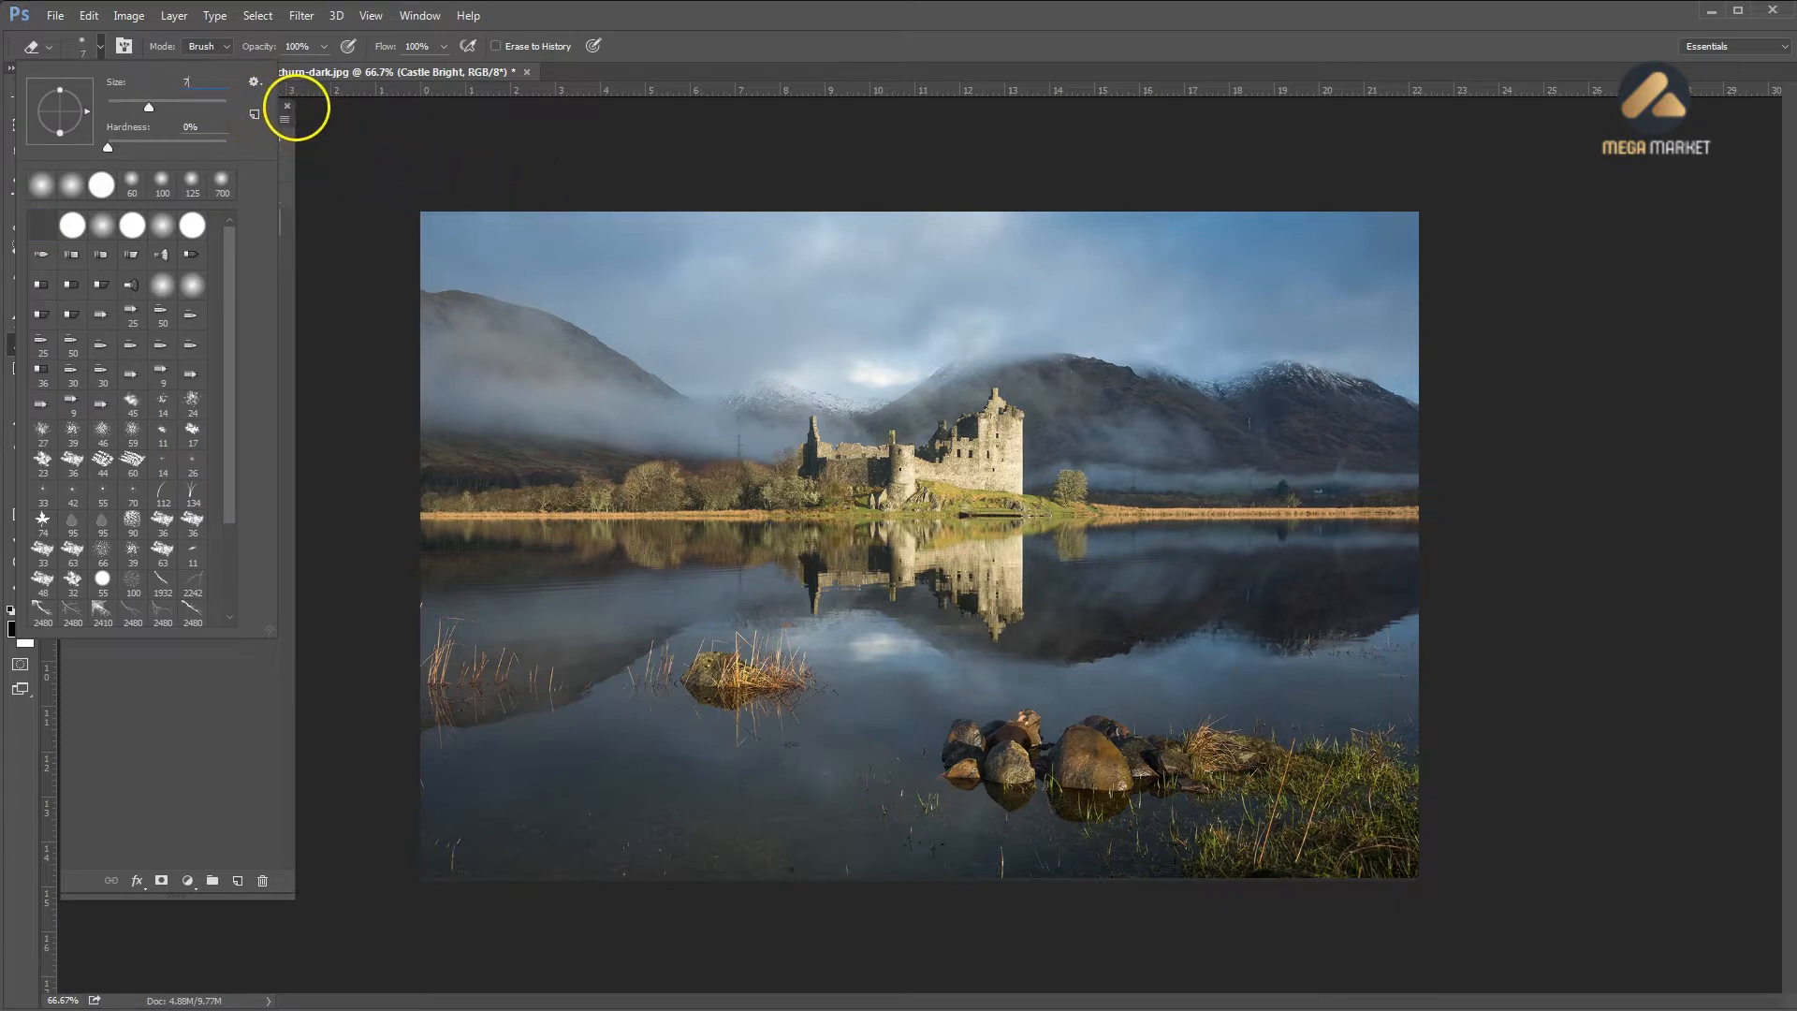
type("00")
key("Return")
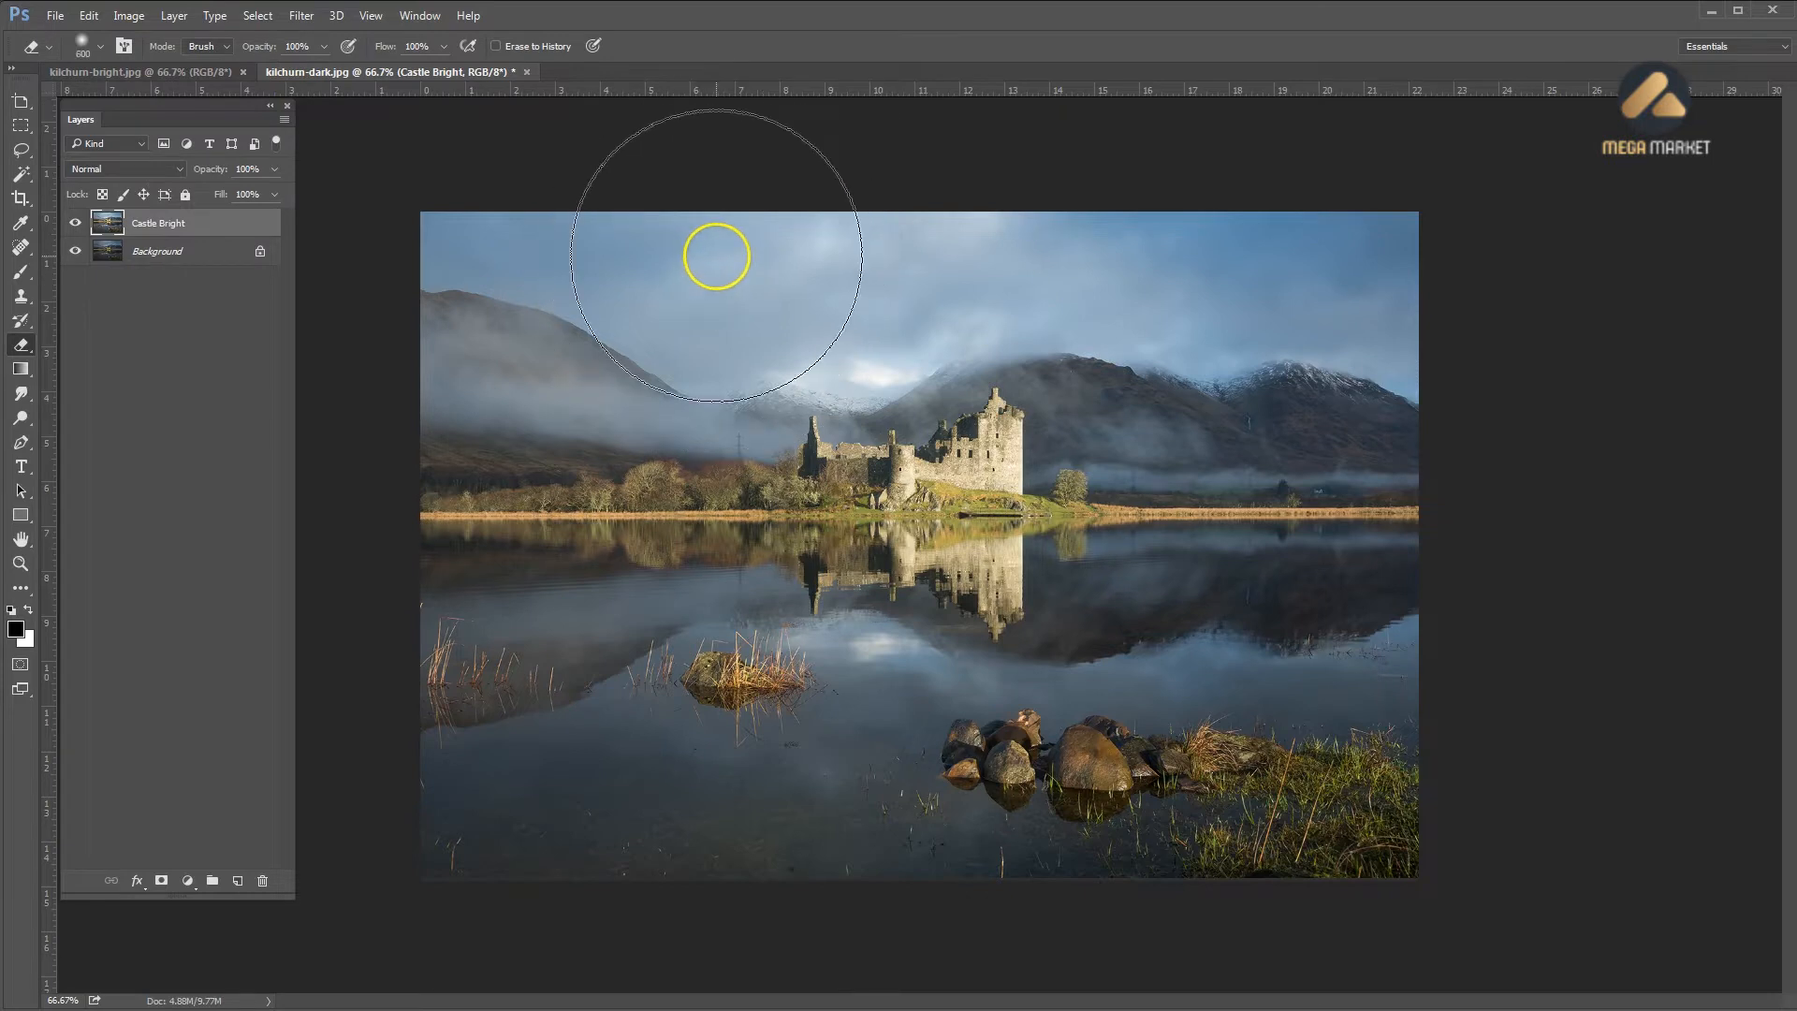
Shrink and enlarge the eraser brush in increments, ending at 700 px
key("bracketright")
key("bracketleft")
key("bracketleft")
key("bracketleft")
key("bracketleft")
key("bracketleft")
key("bracketright")
key("bracketright")
key("bracketright")
key("bracketright")
key("bracketright")
key("bracketright")
key("bracketright")
key("bracketright")
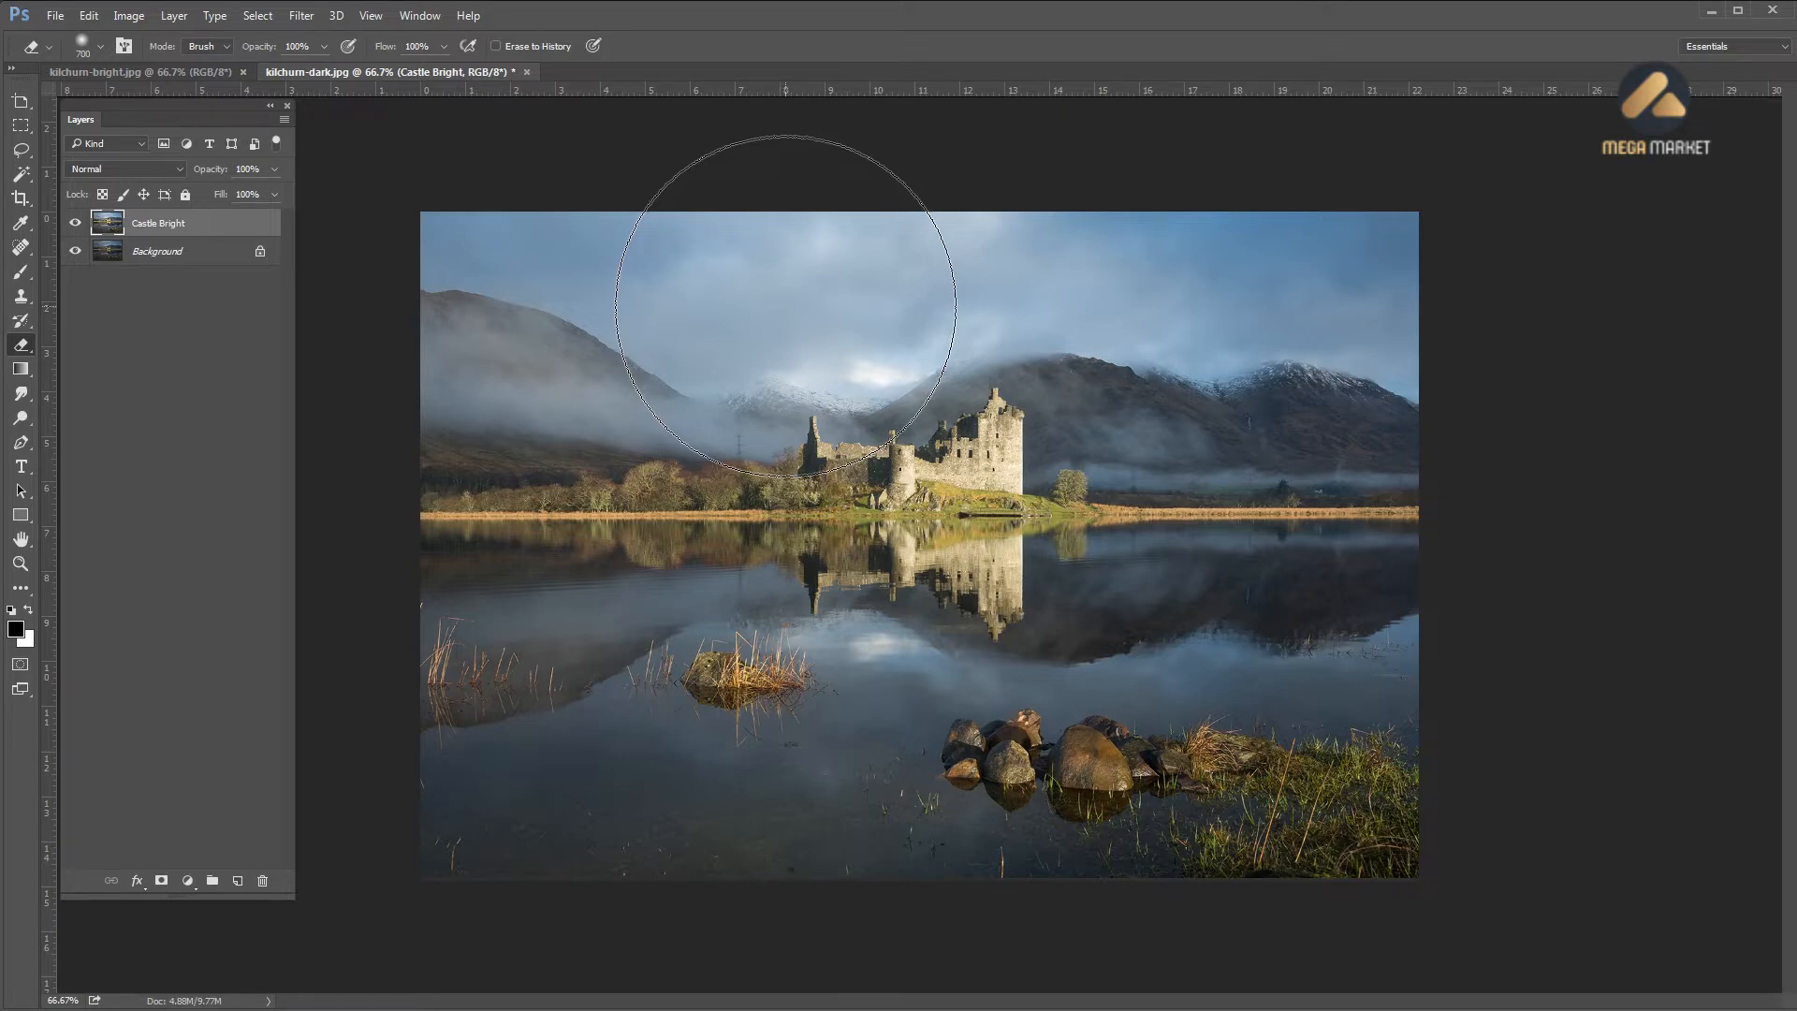
Erase the bright sky of the Castle Bright layer with the 700 px brush, comparing against the dark Background layer along the way
left_click(780, 296)
mouse_move(780, 296)
left_mouse_down()
mouse_move(890, 309)
mouse_move(874, 224)
mouse_move(851, 217)
left_mouse_up()
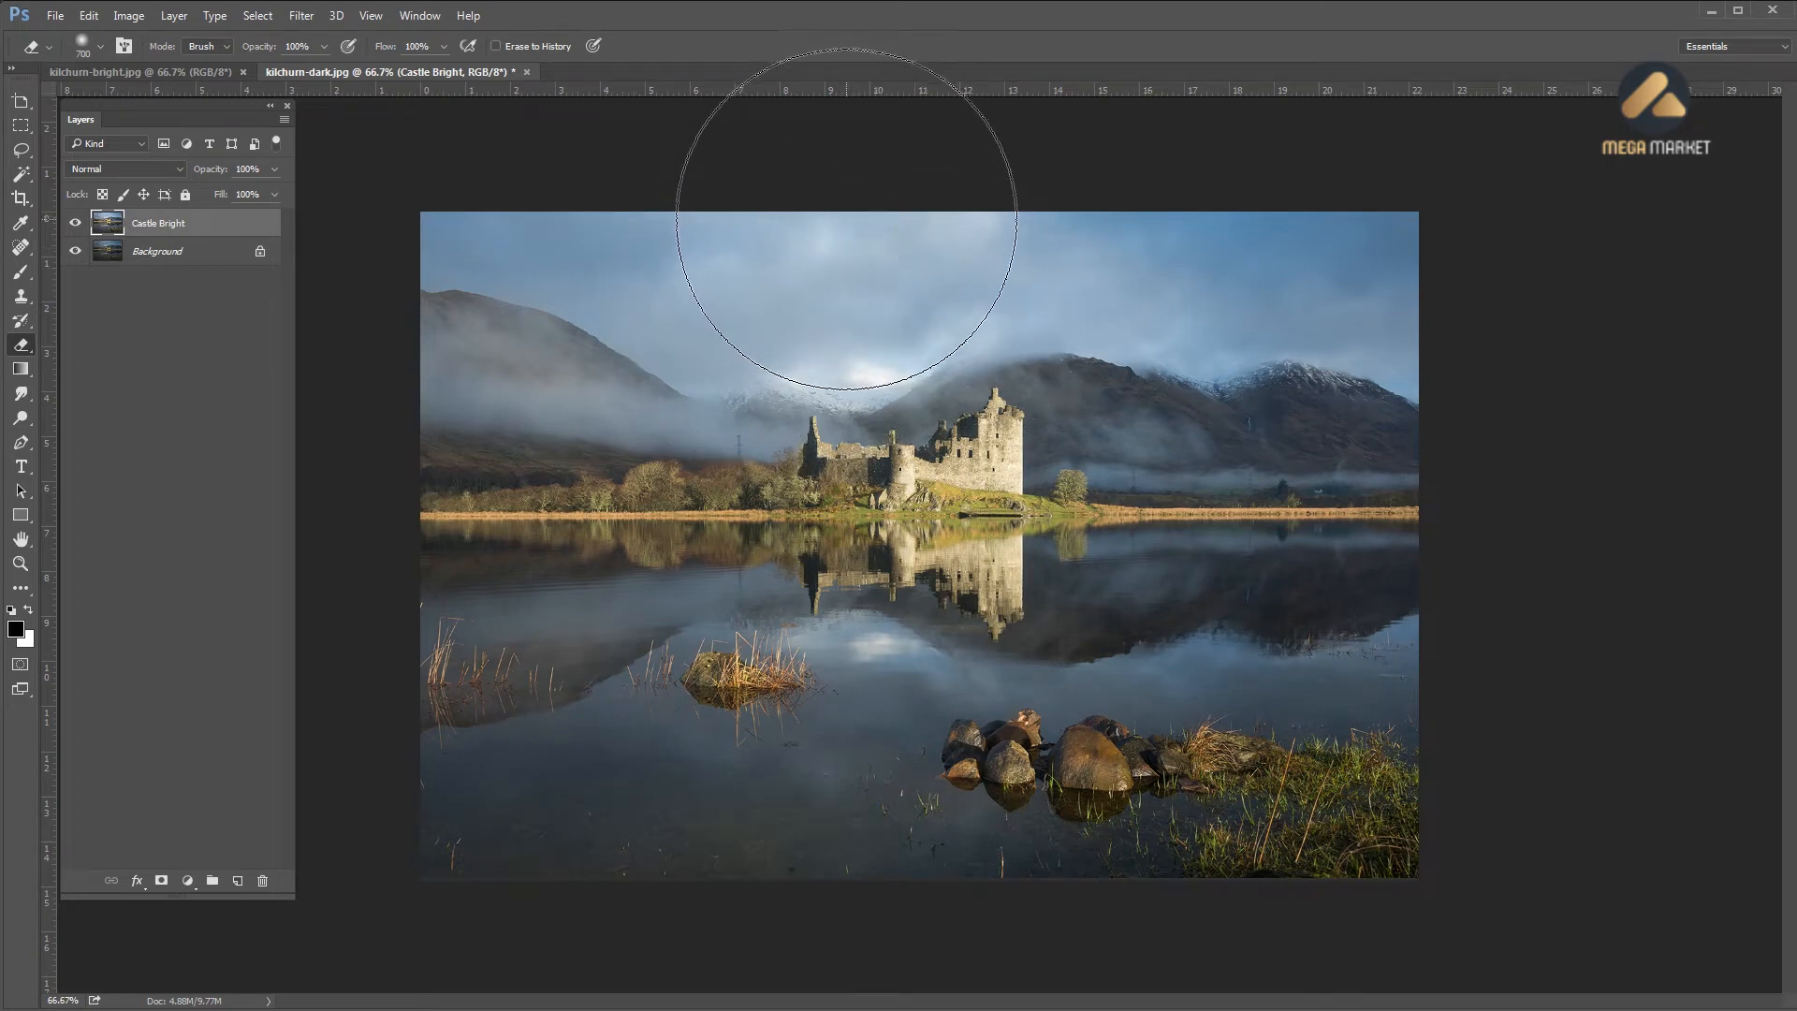
left_click_drag(839, 217, 818, 226)
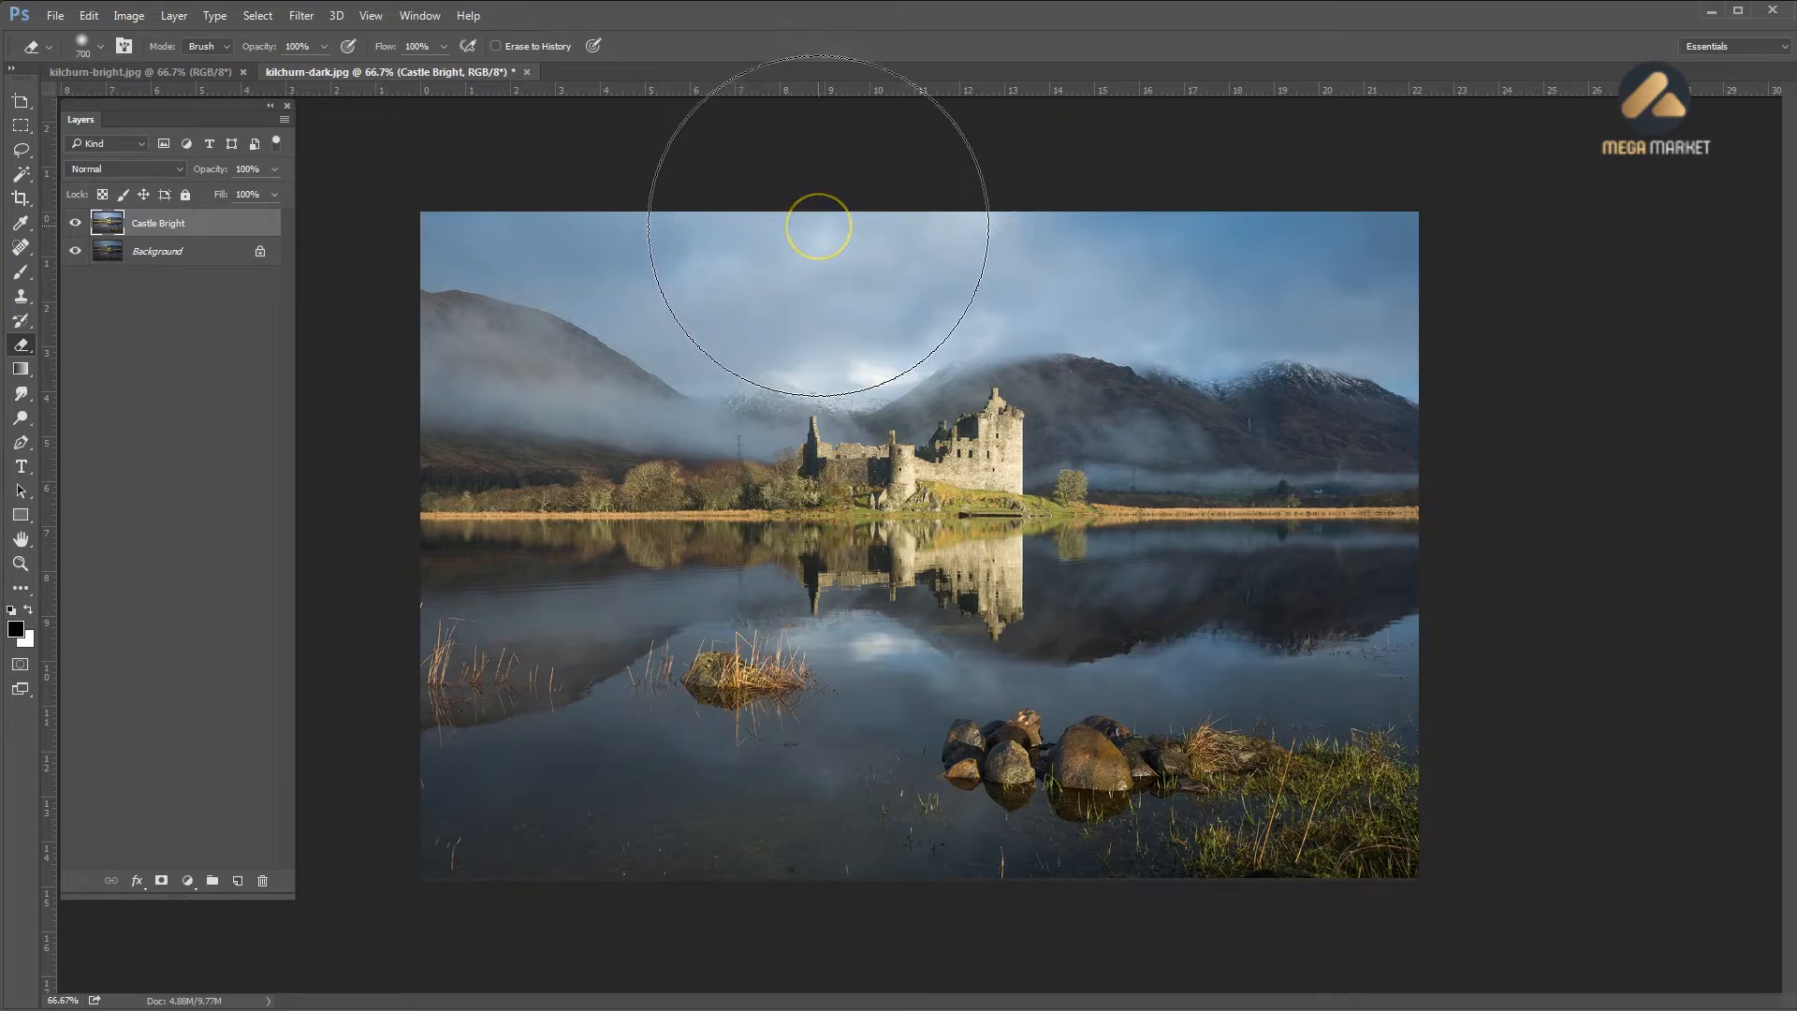
left_click(72, 224)
left_click(74, 224)
mouse_move(1001, 365)
left_mouse_down()
mouse_move(1015, 374)
mouse_move(778, 228)
mouse_move(819, 232)
left_mouse_up()
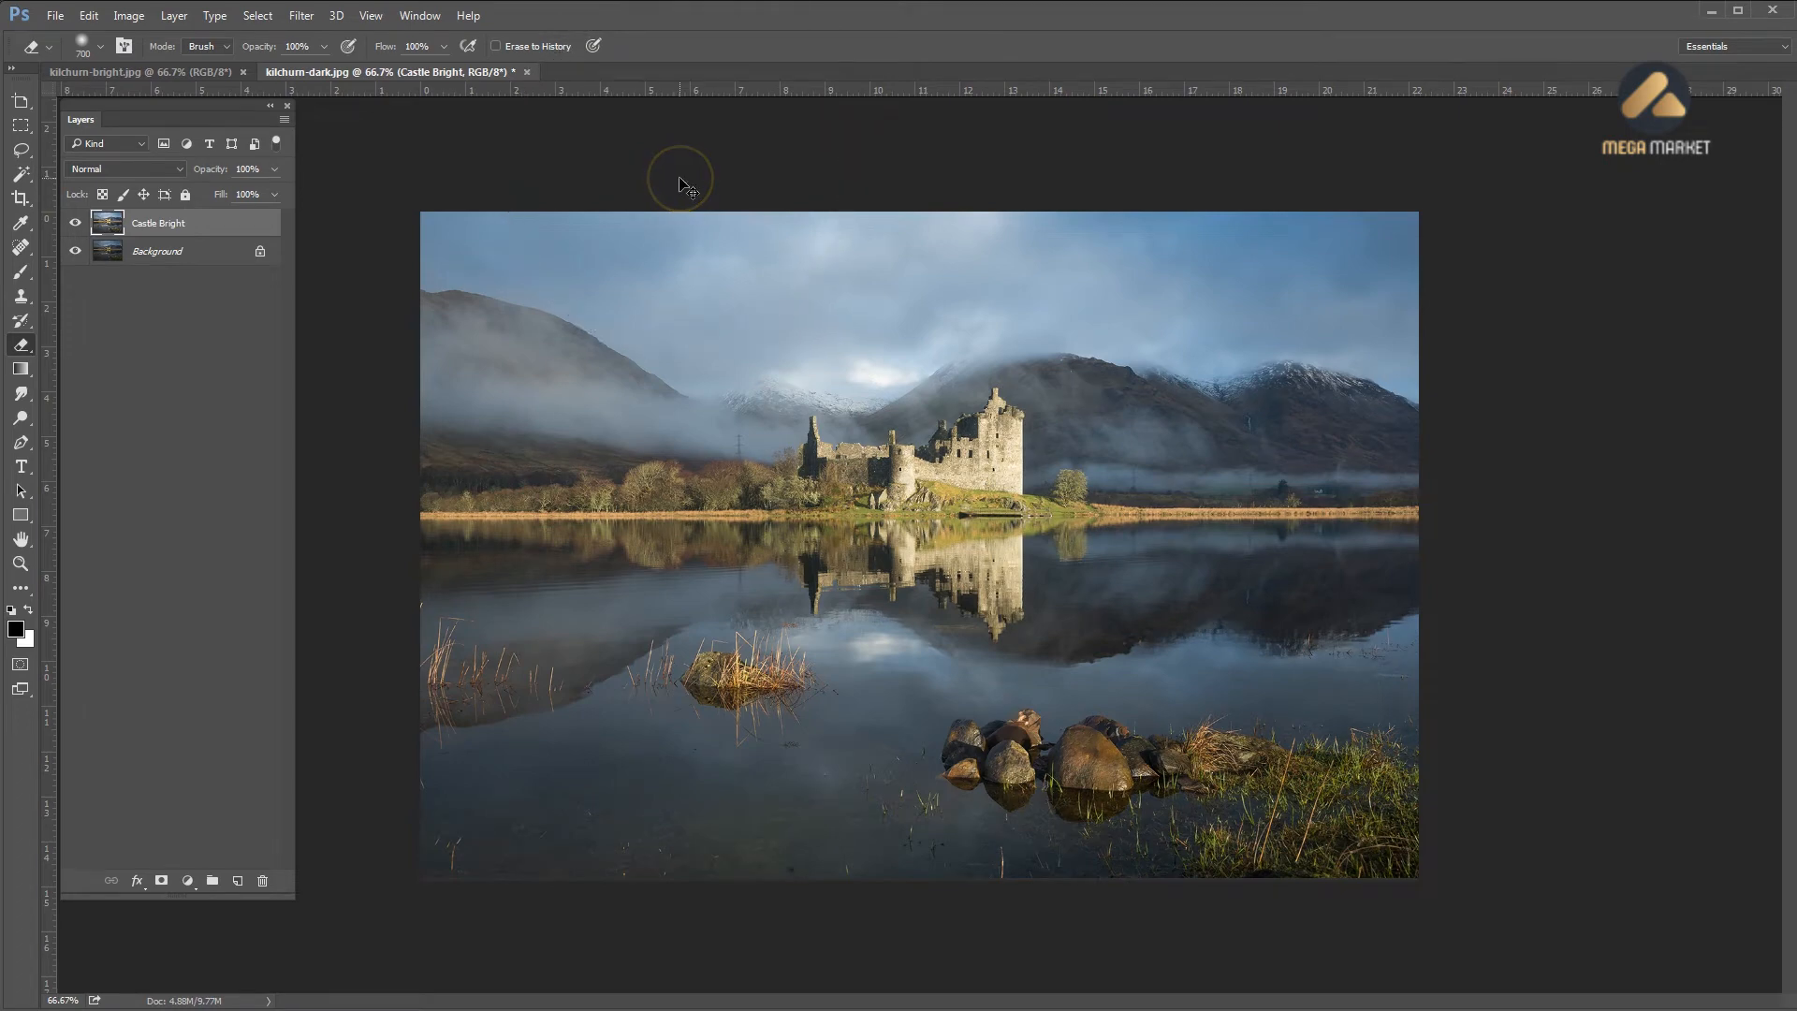
key("ctrl+minus")
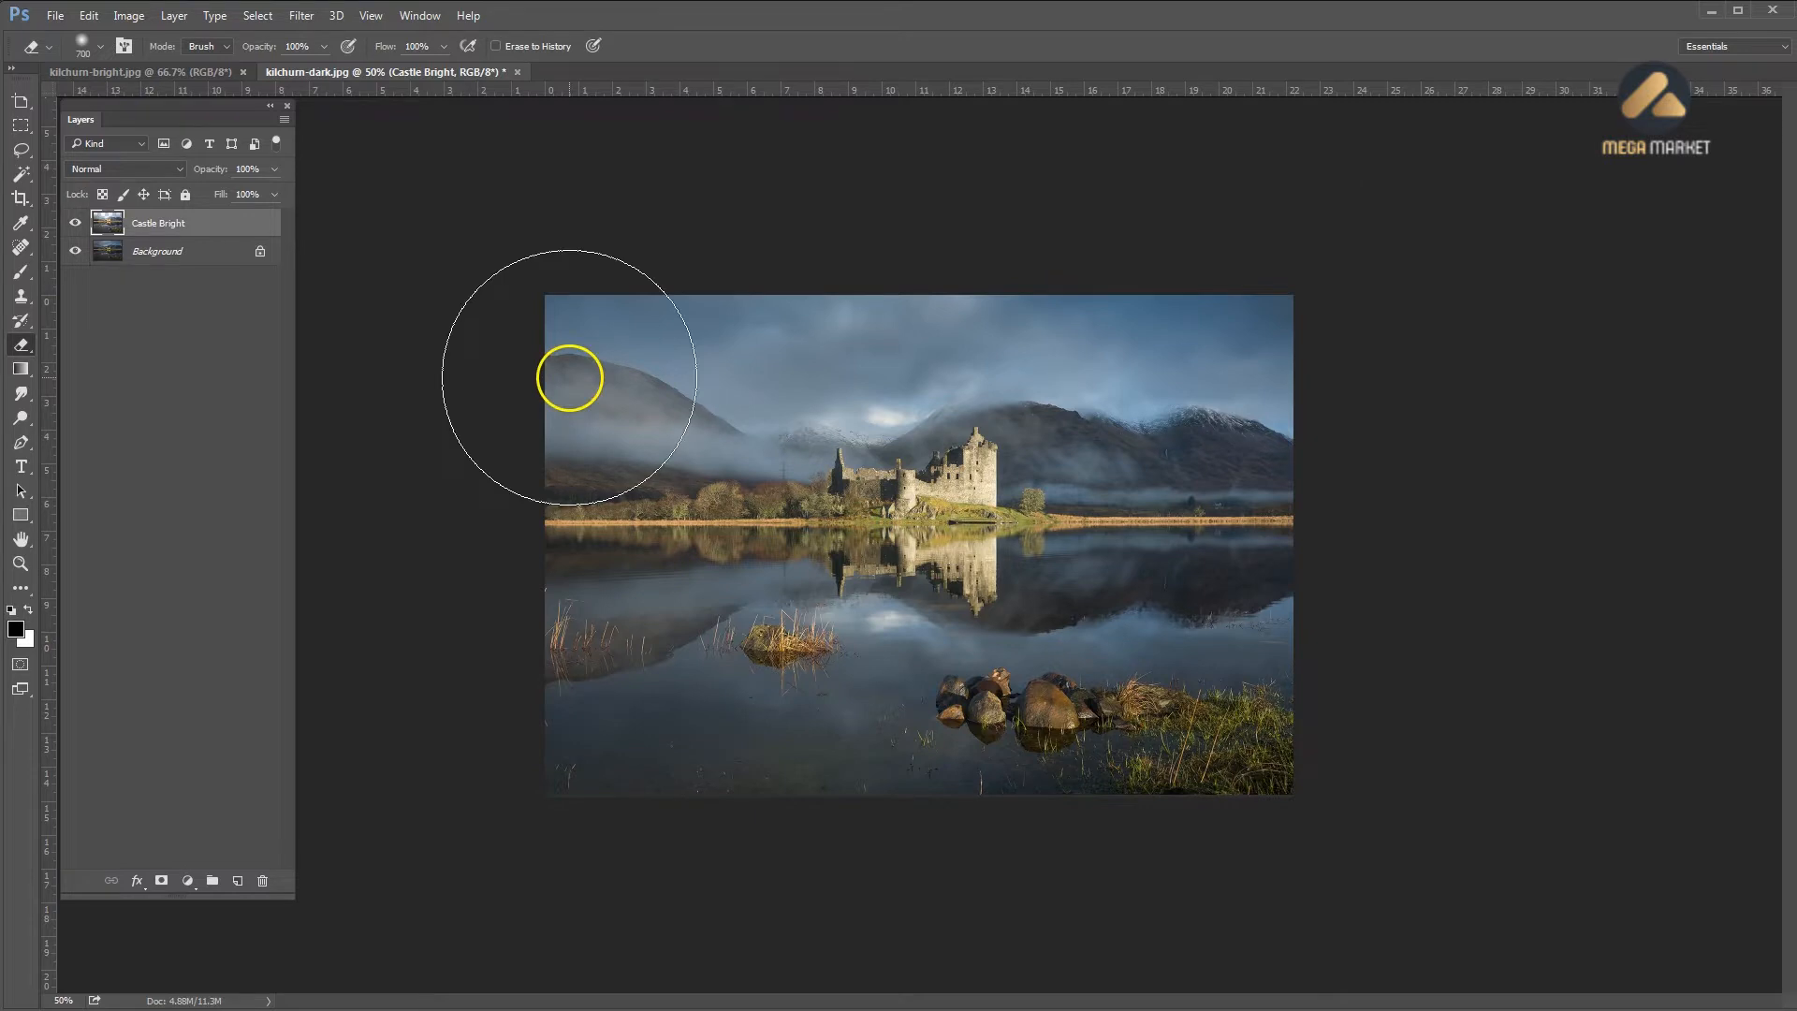
Hide the Background layer to inspect the erased sky areas of Castle Bright, and show it again
left_click(75, 252, "alt")
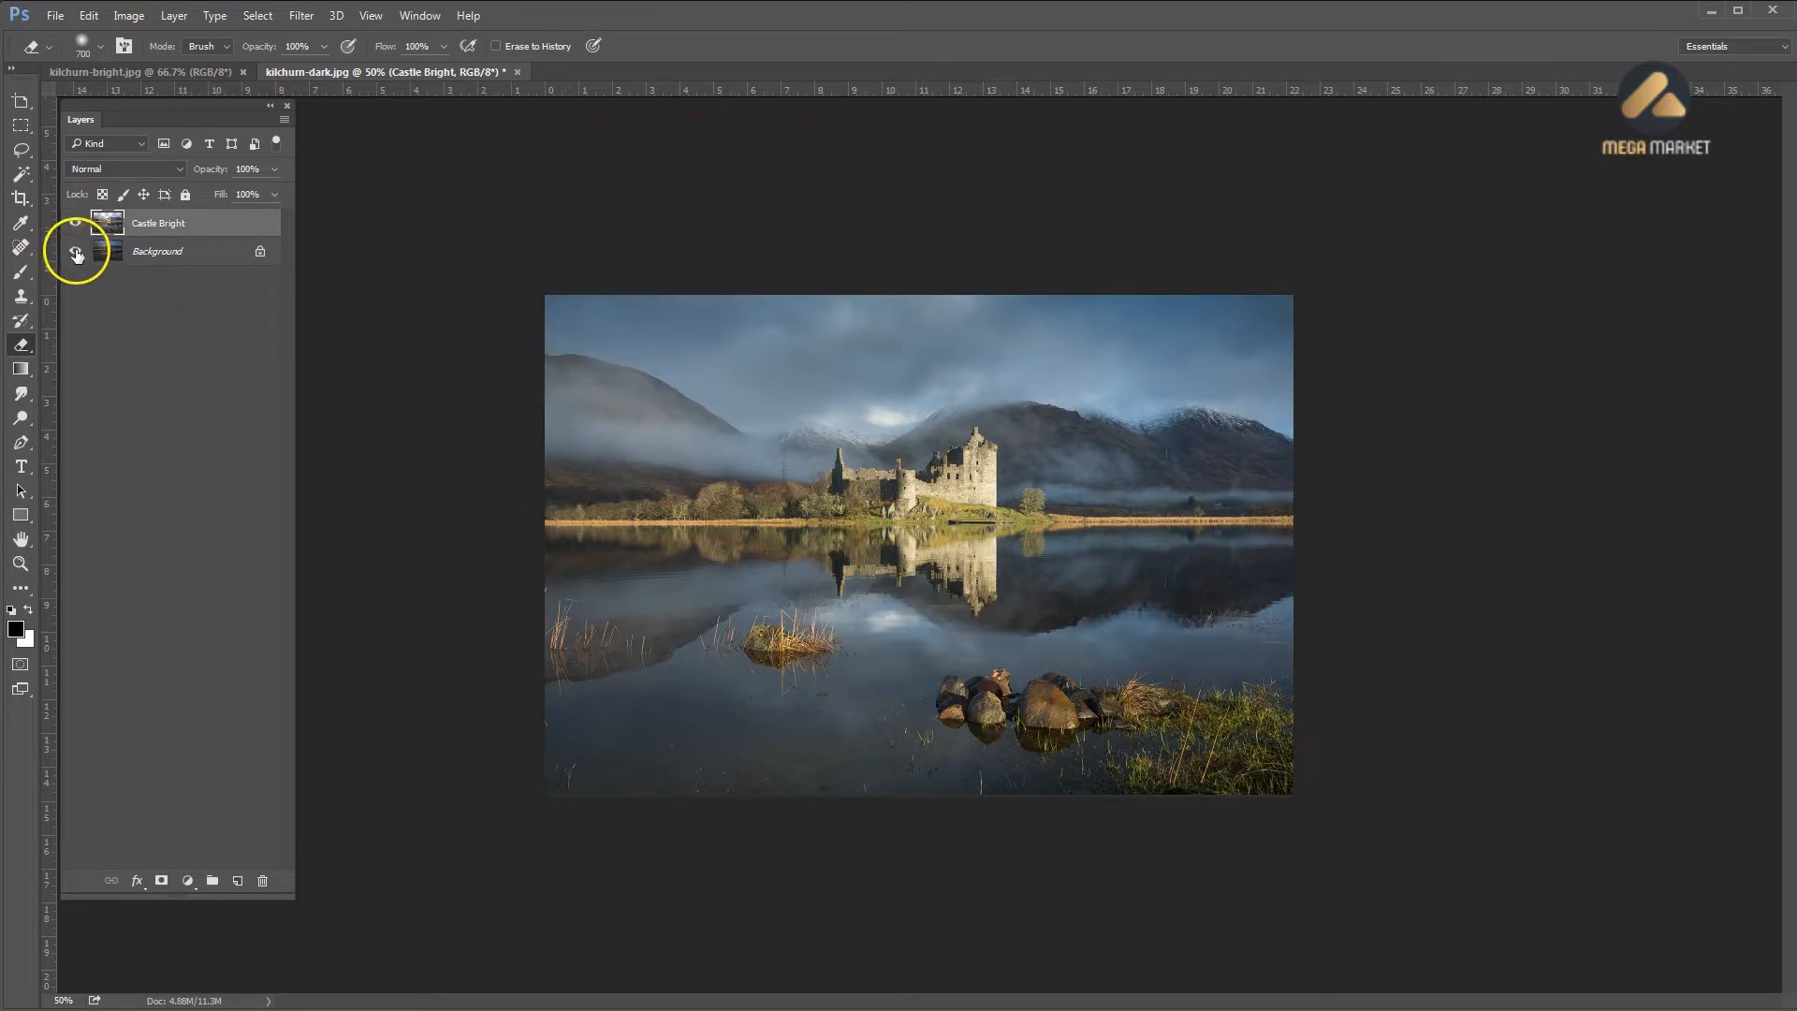
left_click(76, 252)
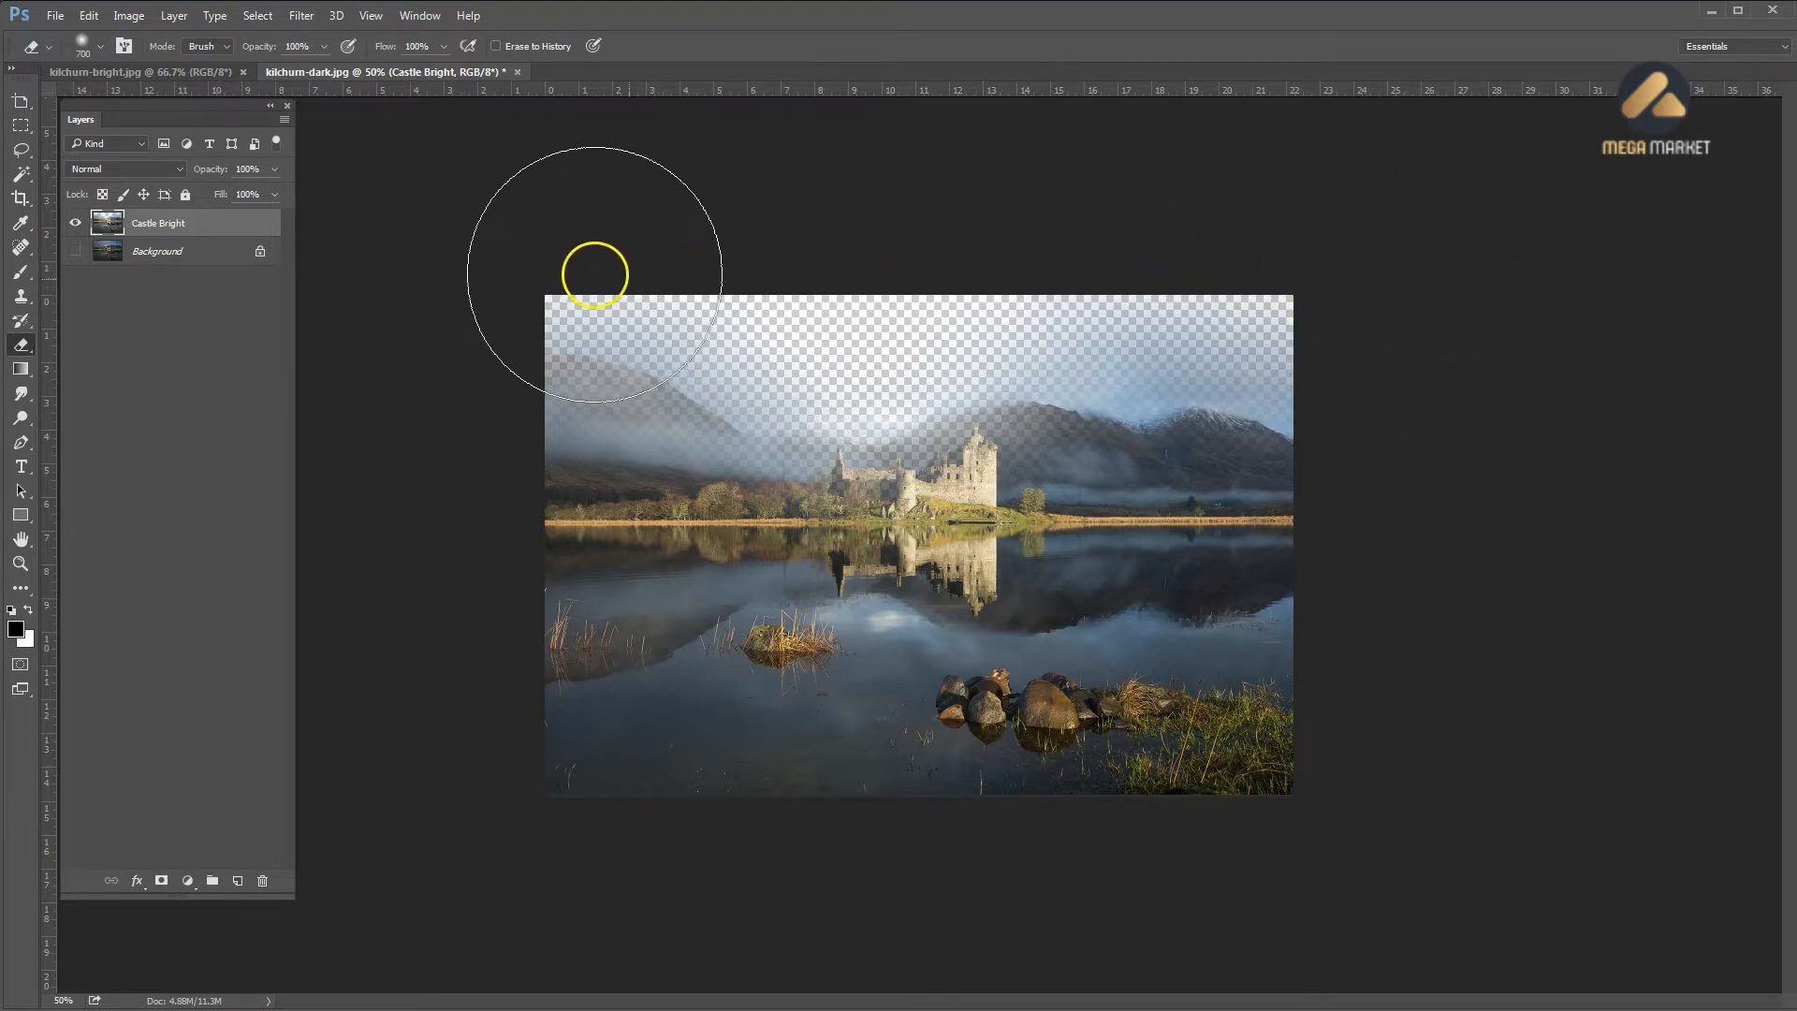
left_click(76, 250)
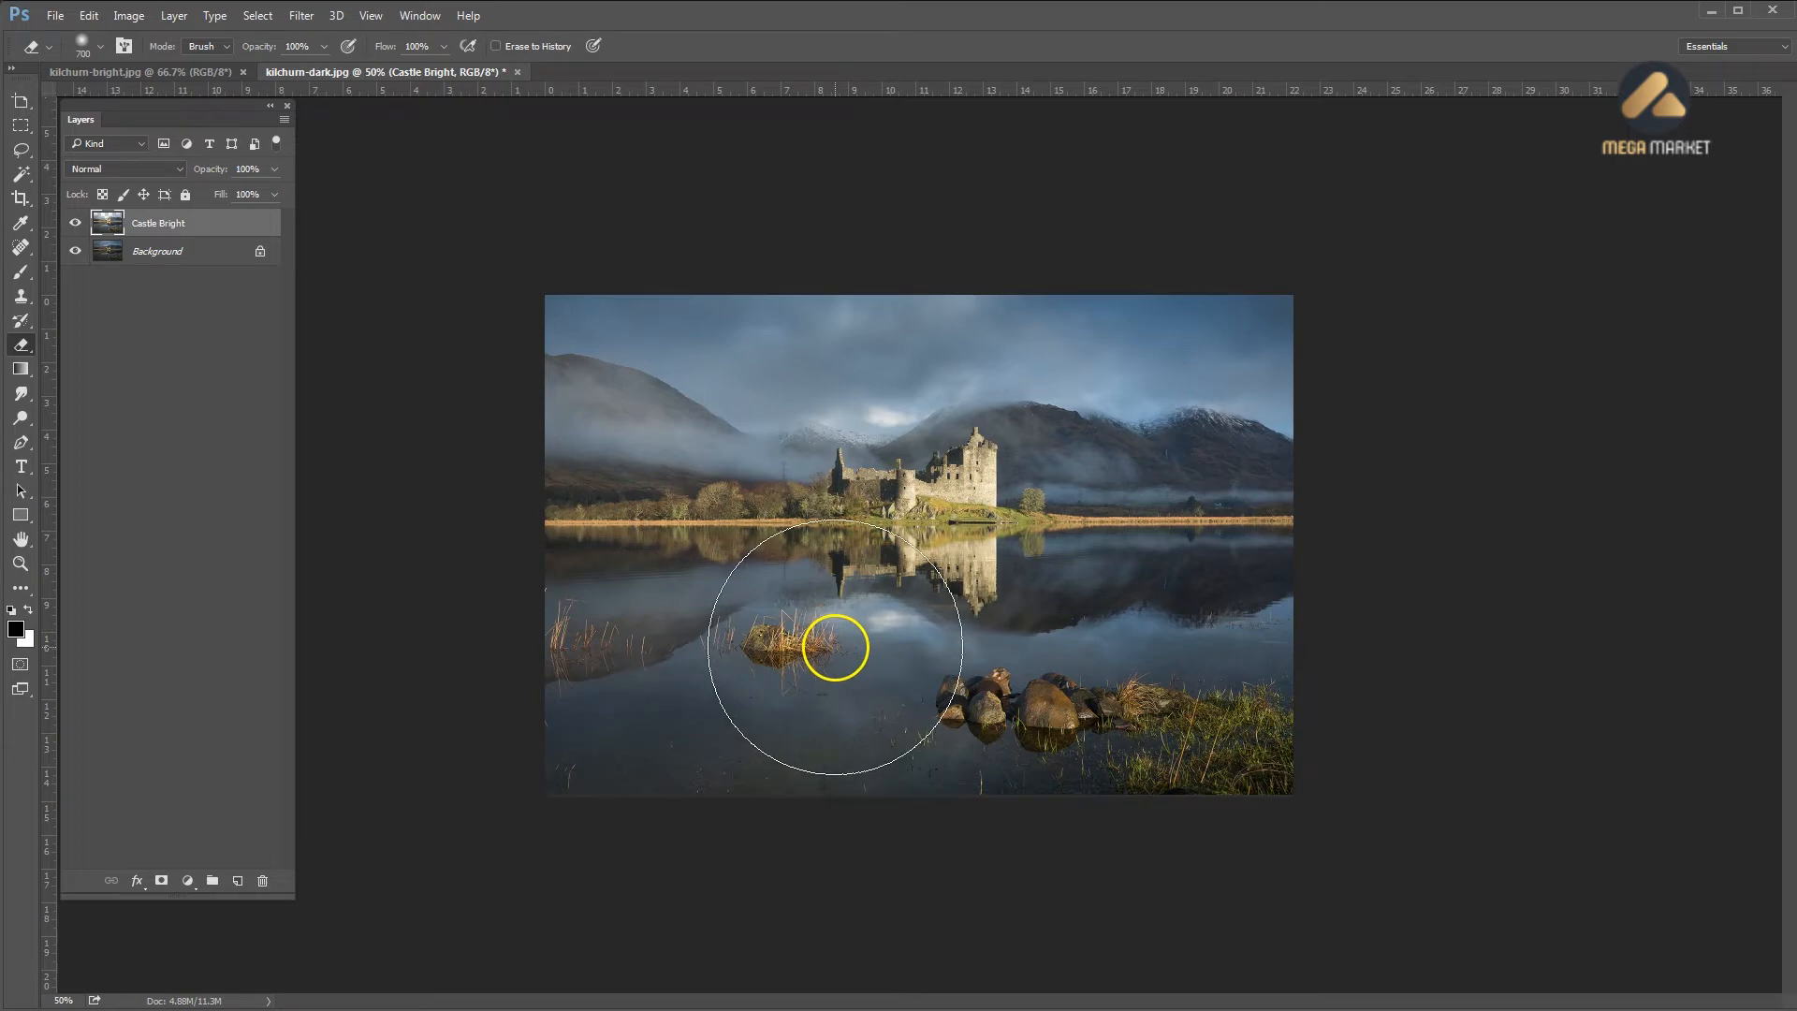
Reduce the eraser brush size to 400 px and try erasing the water below the castle's reflection at full opacity
key("ctrl+plus")
key("ctrl+plus")
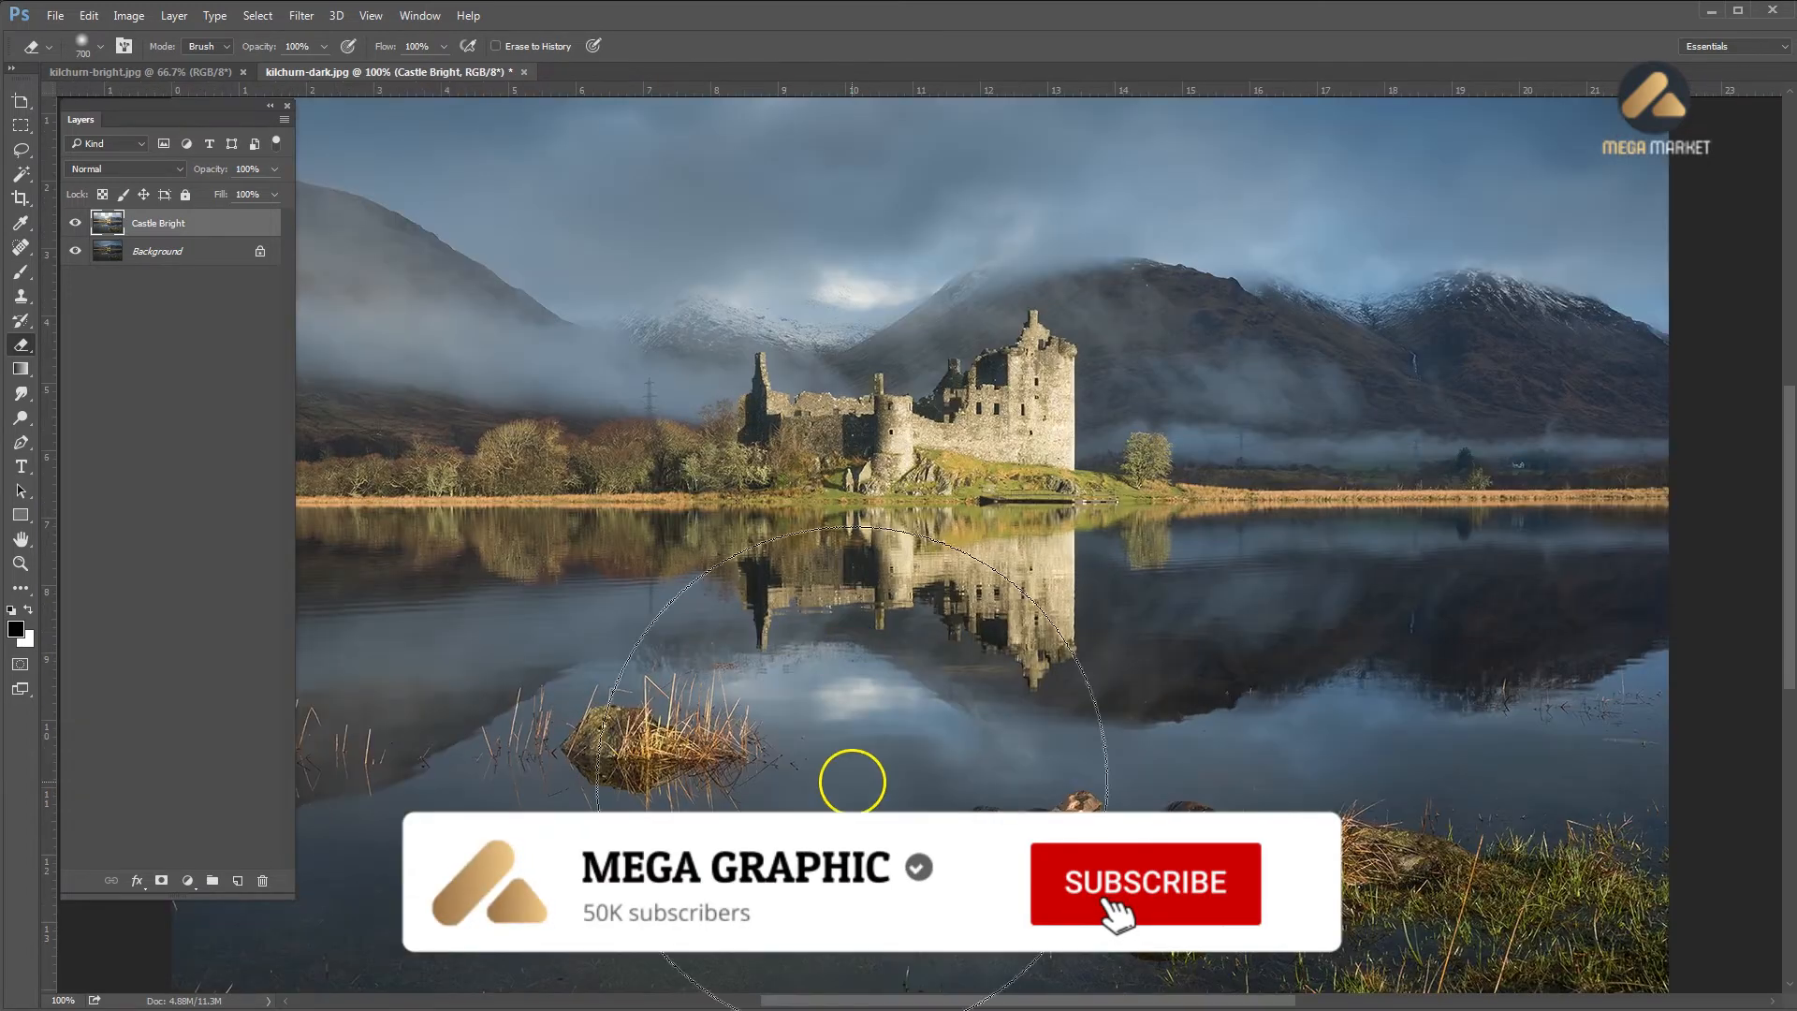
key("bracketleft")
key("bracketleft")
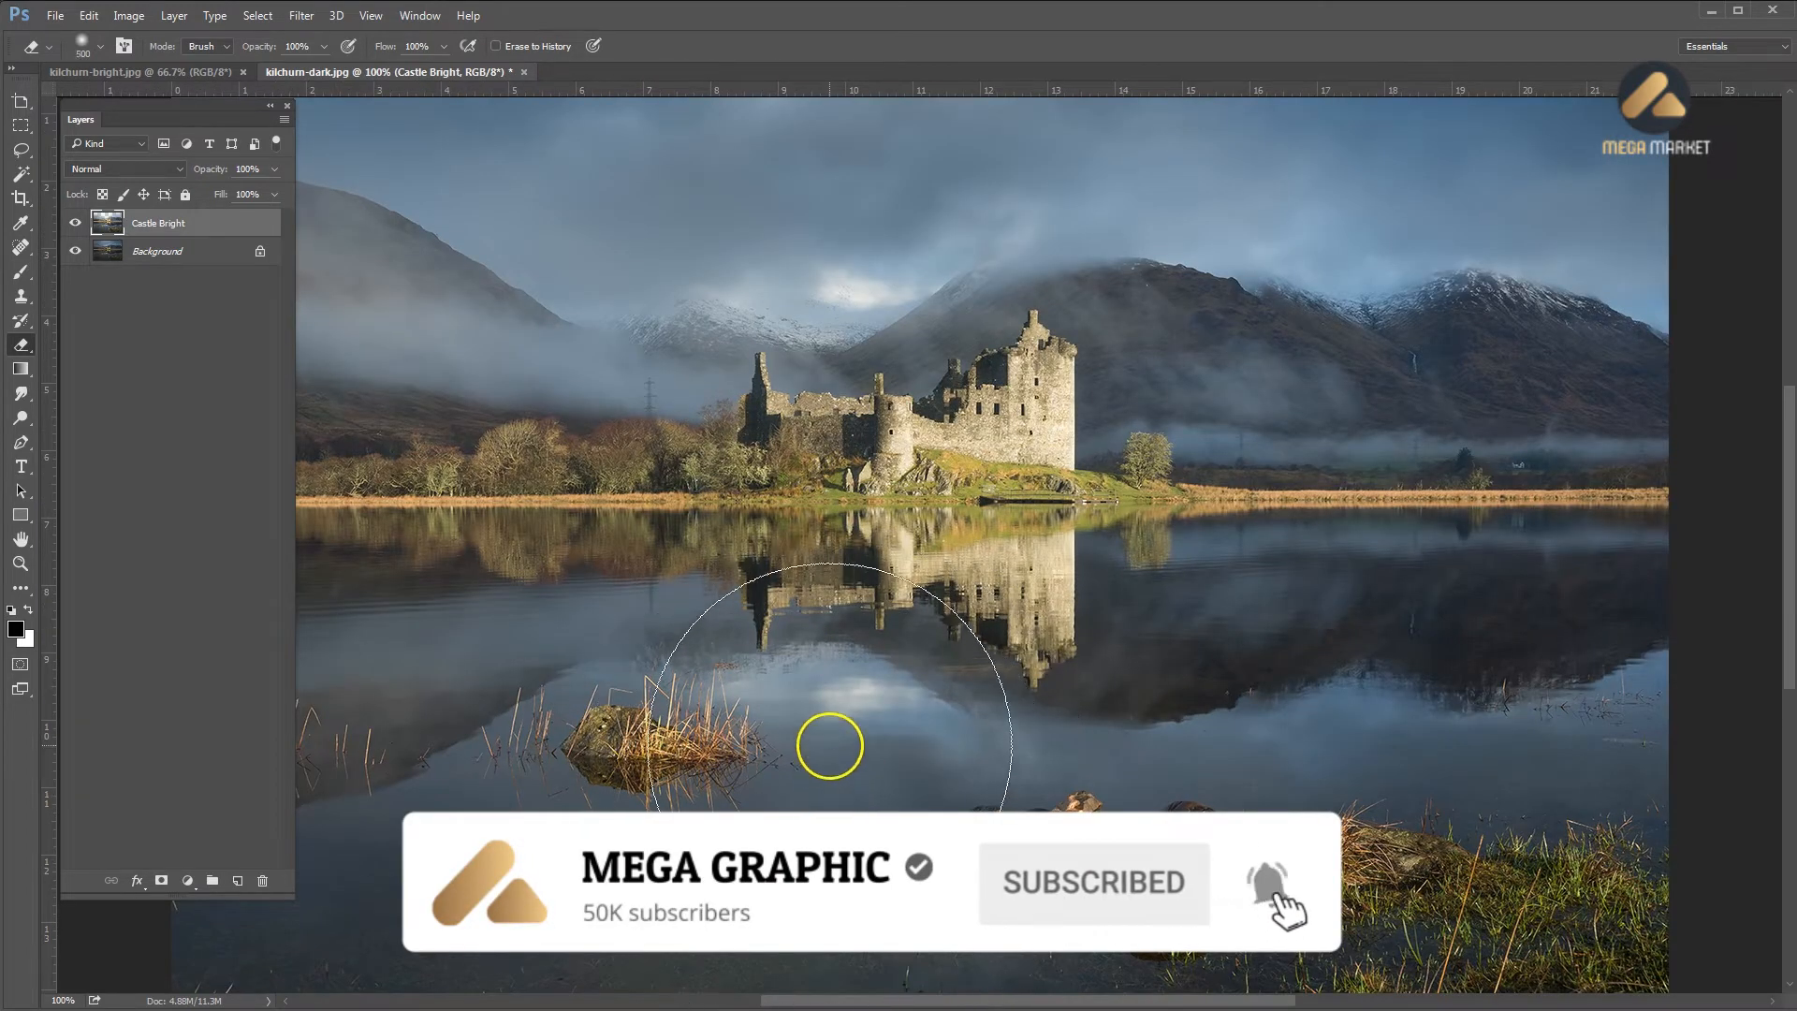
key("bracketleft")
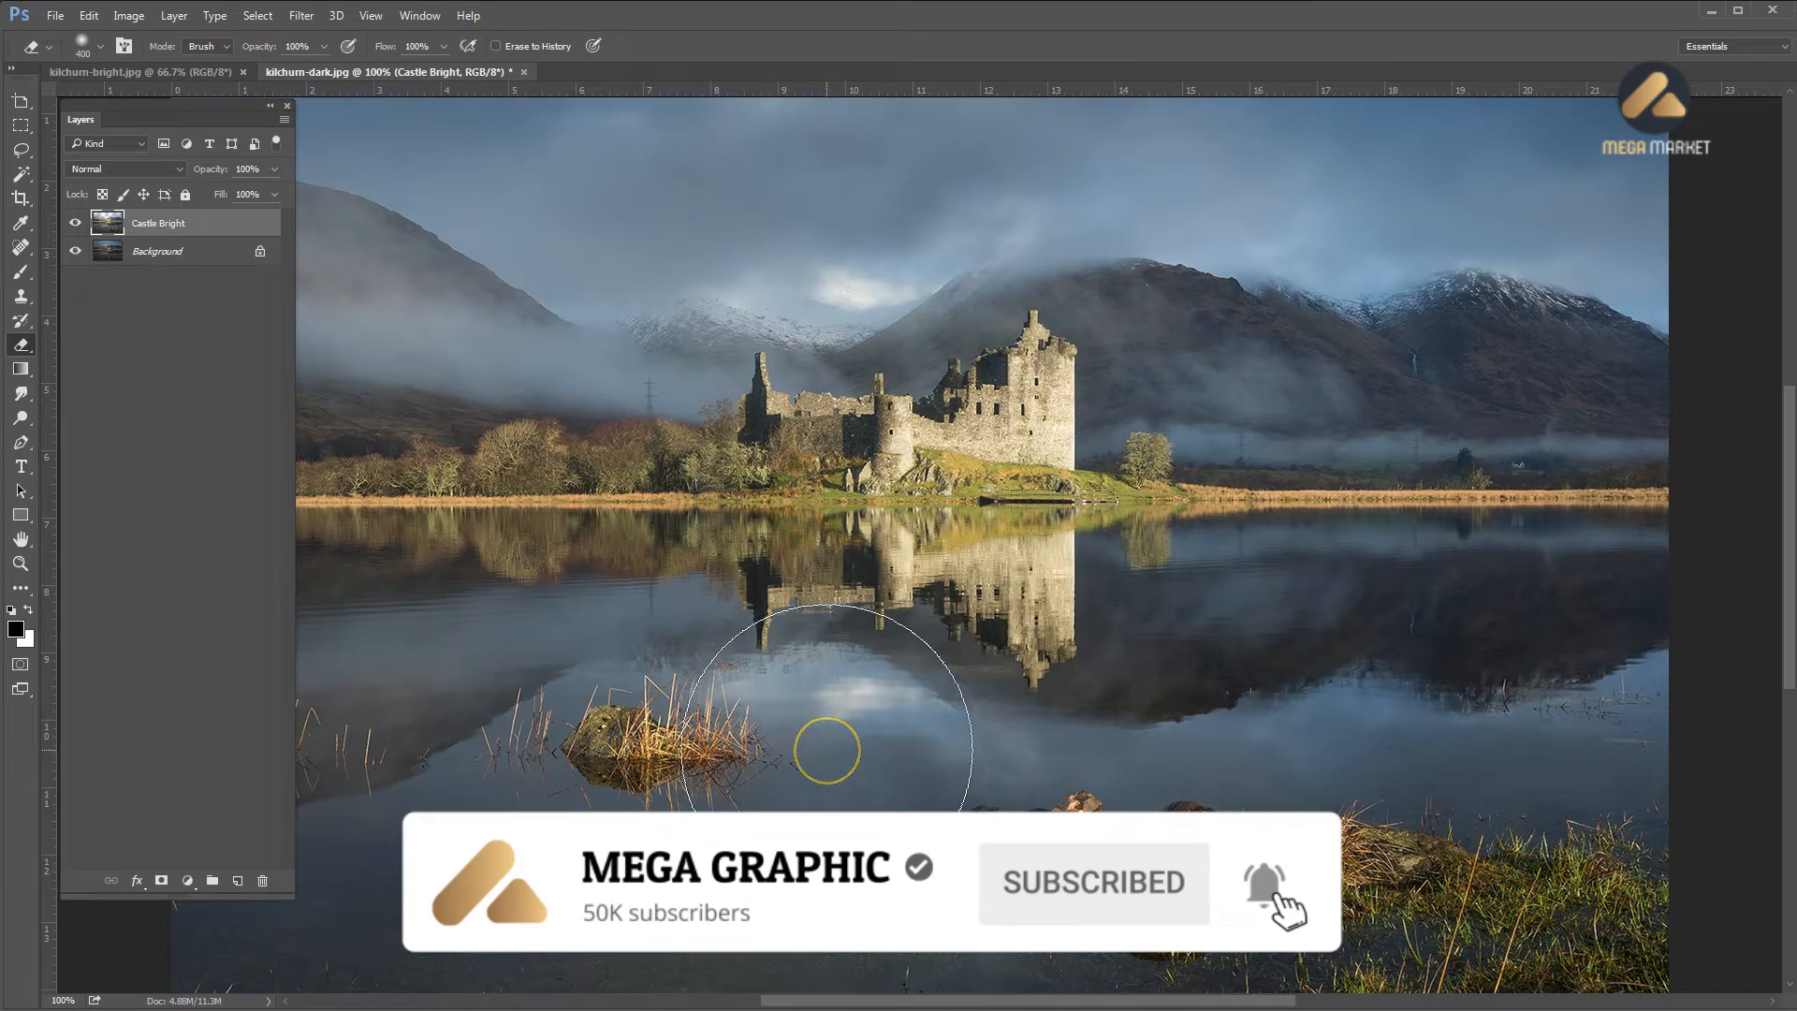
left_click(828, 748)
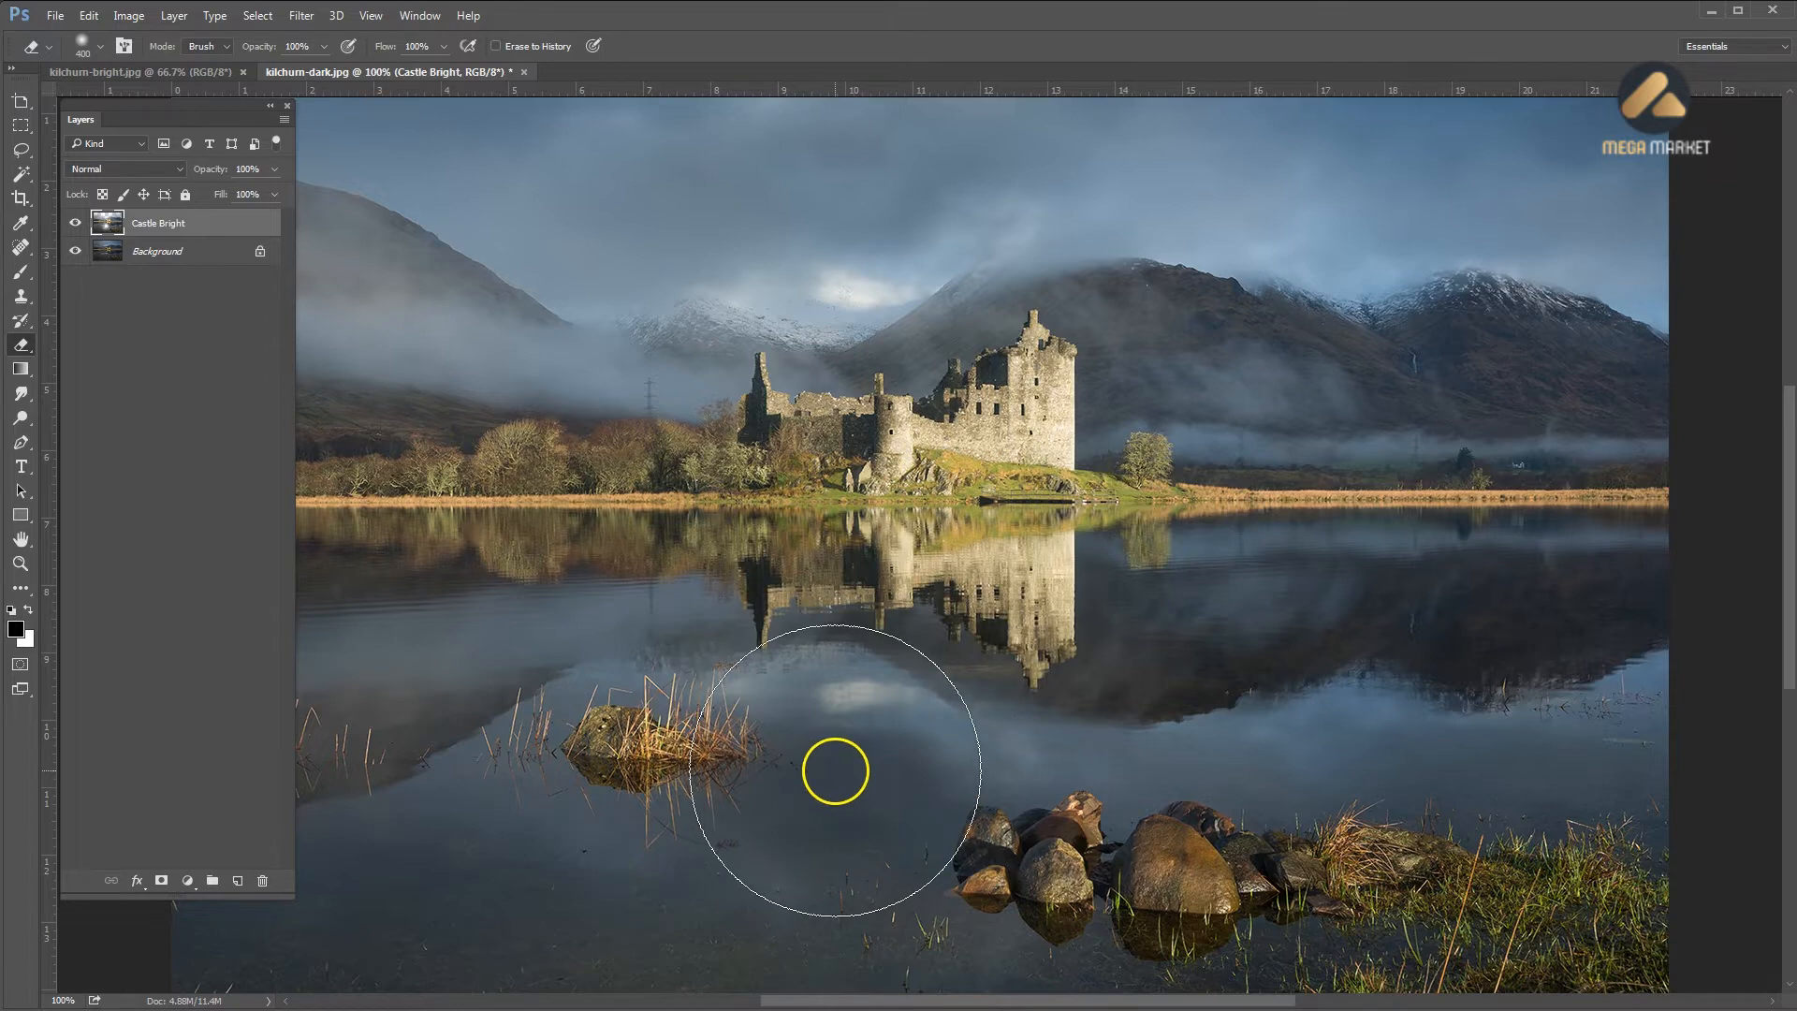
left_click(835, 767)
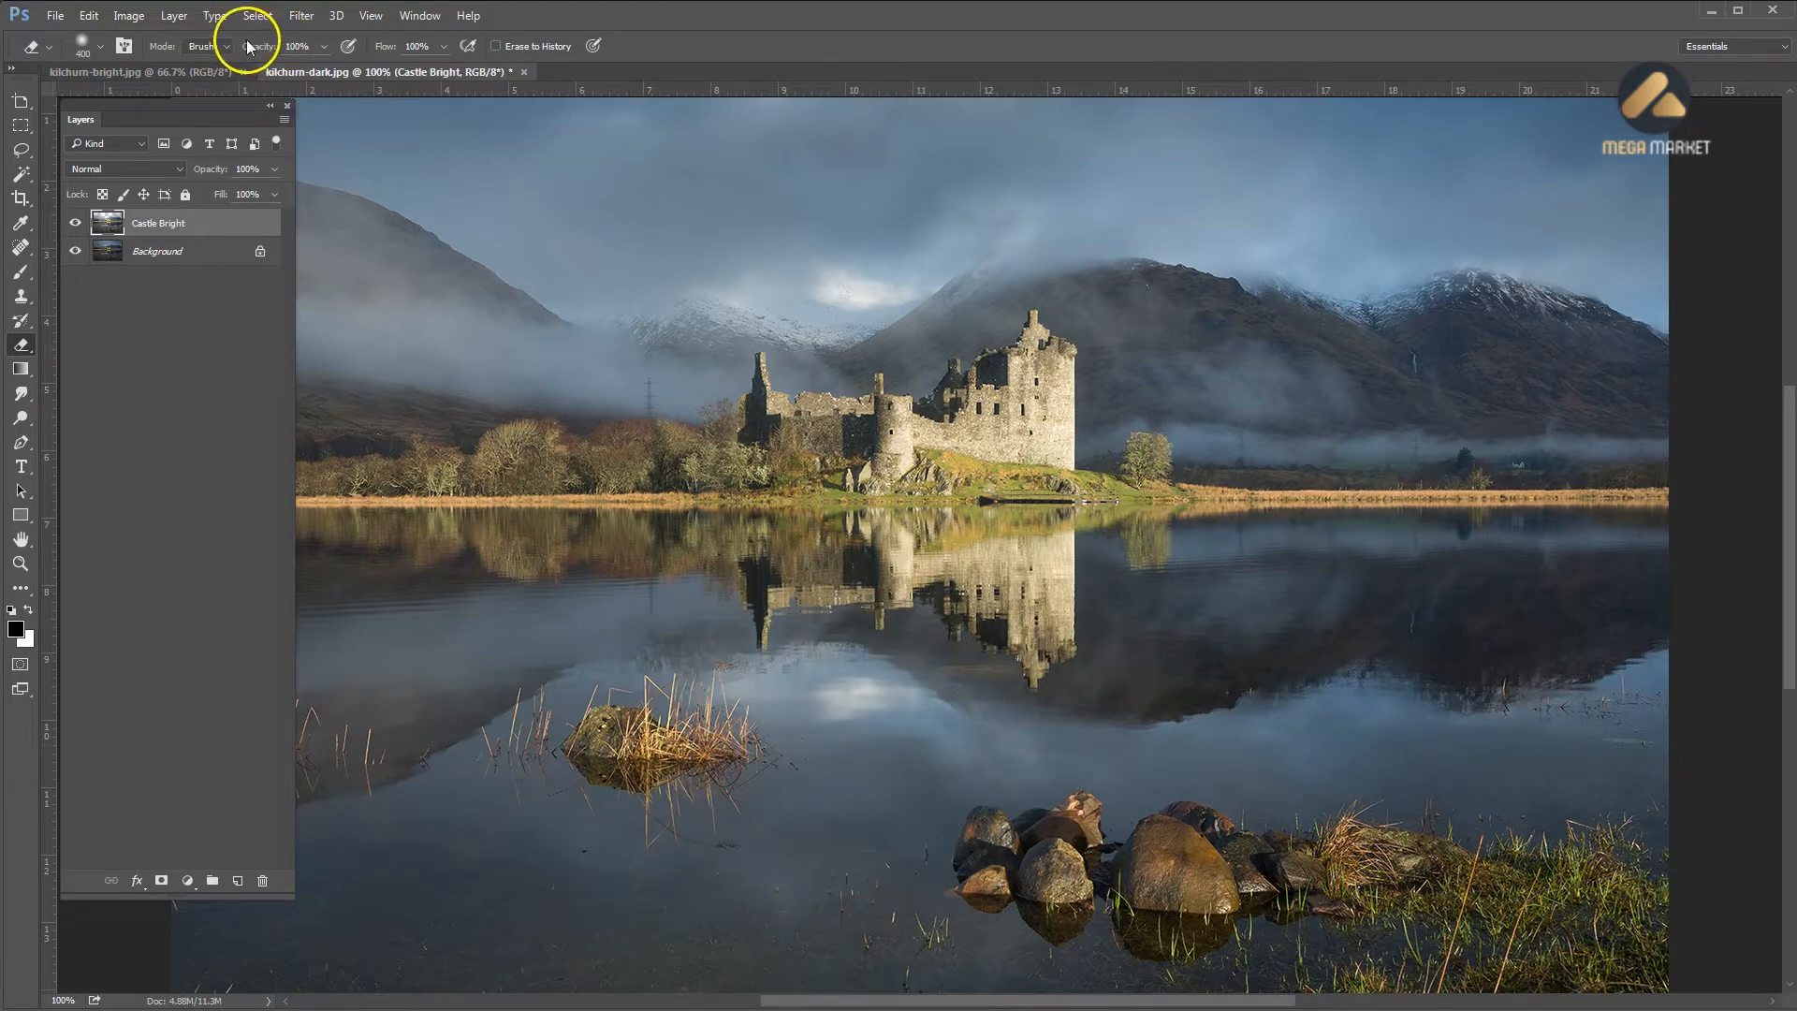
Set the eraser's opacity to 50% and partially erase the water below the castle's reflection on Castle Bright
left_click(296, 45)
type("50")
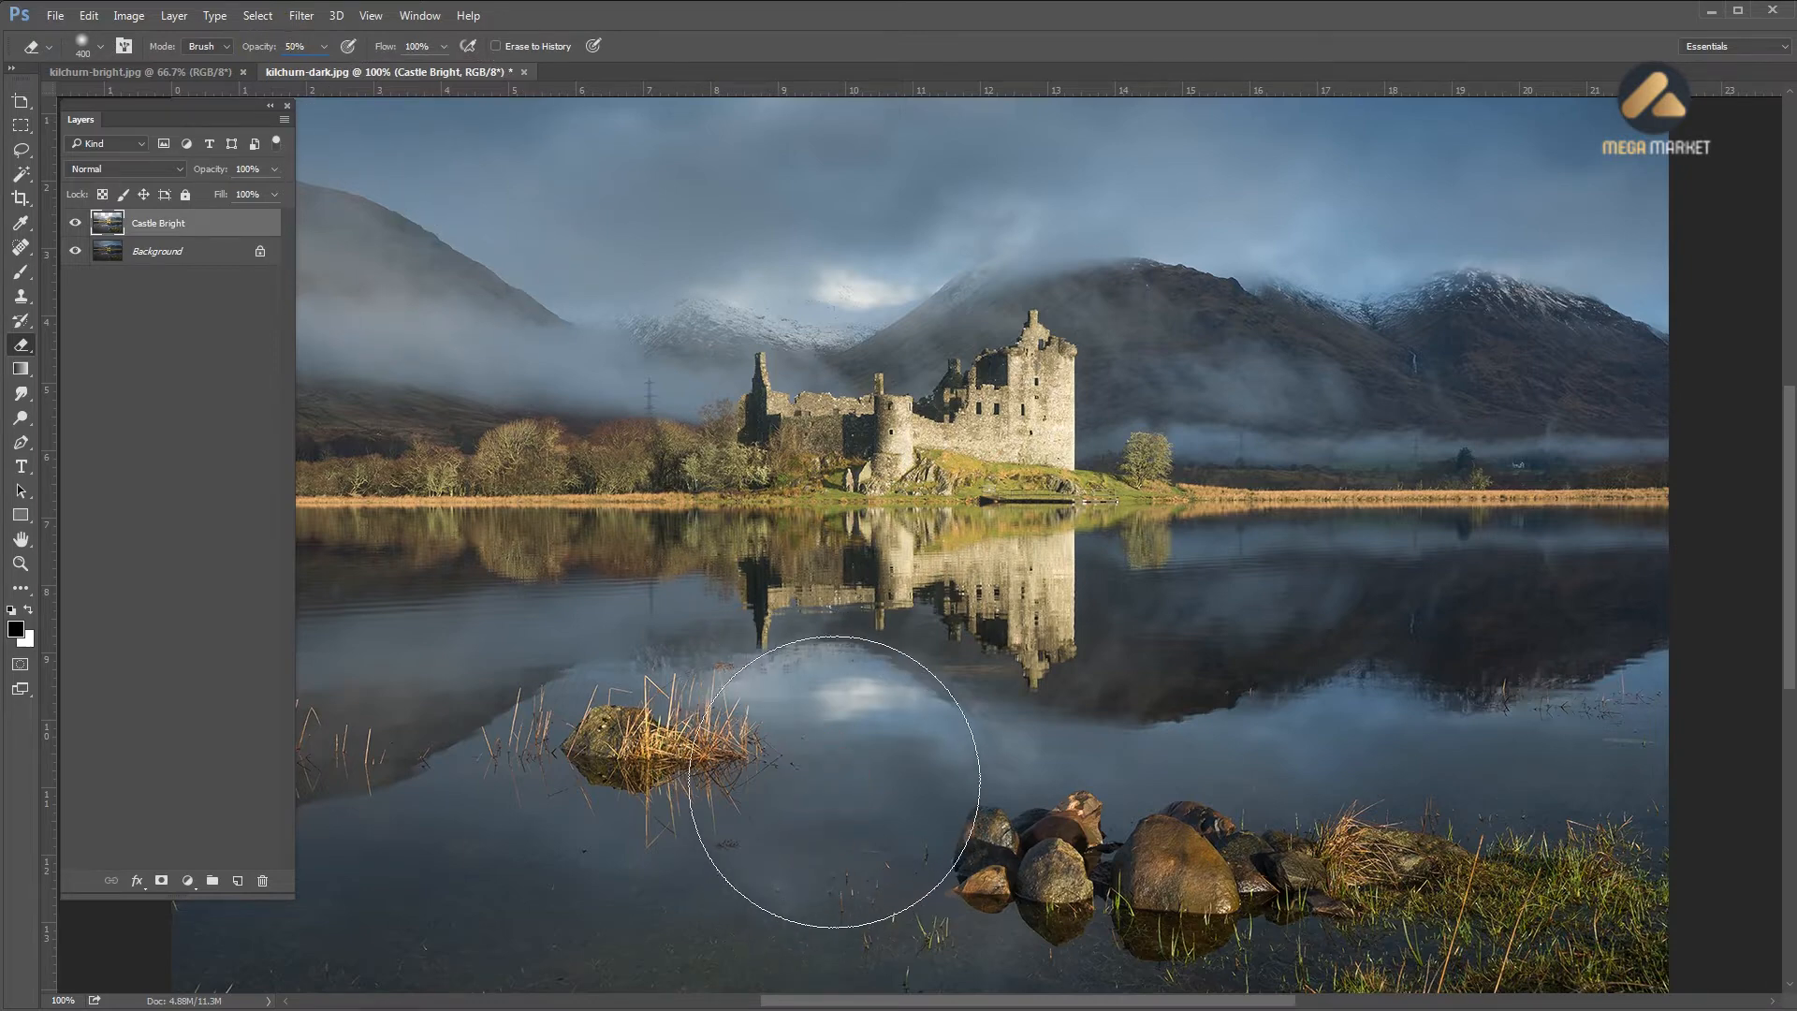
left_click_drag(867, 752, 843, 754)
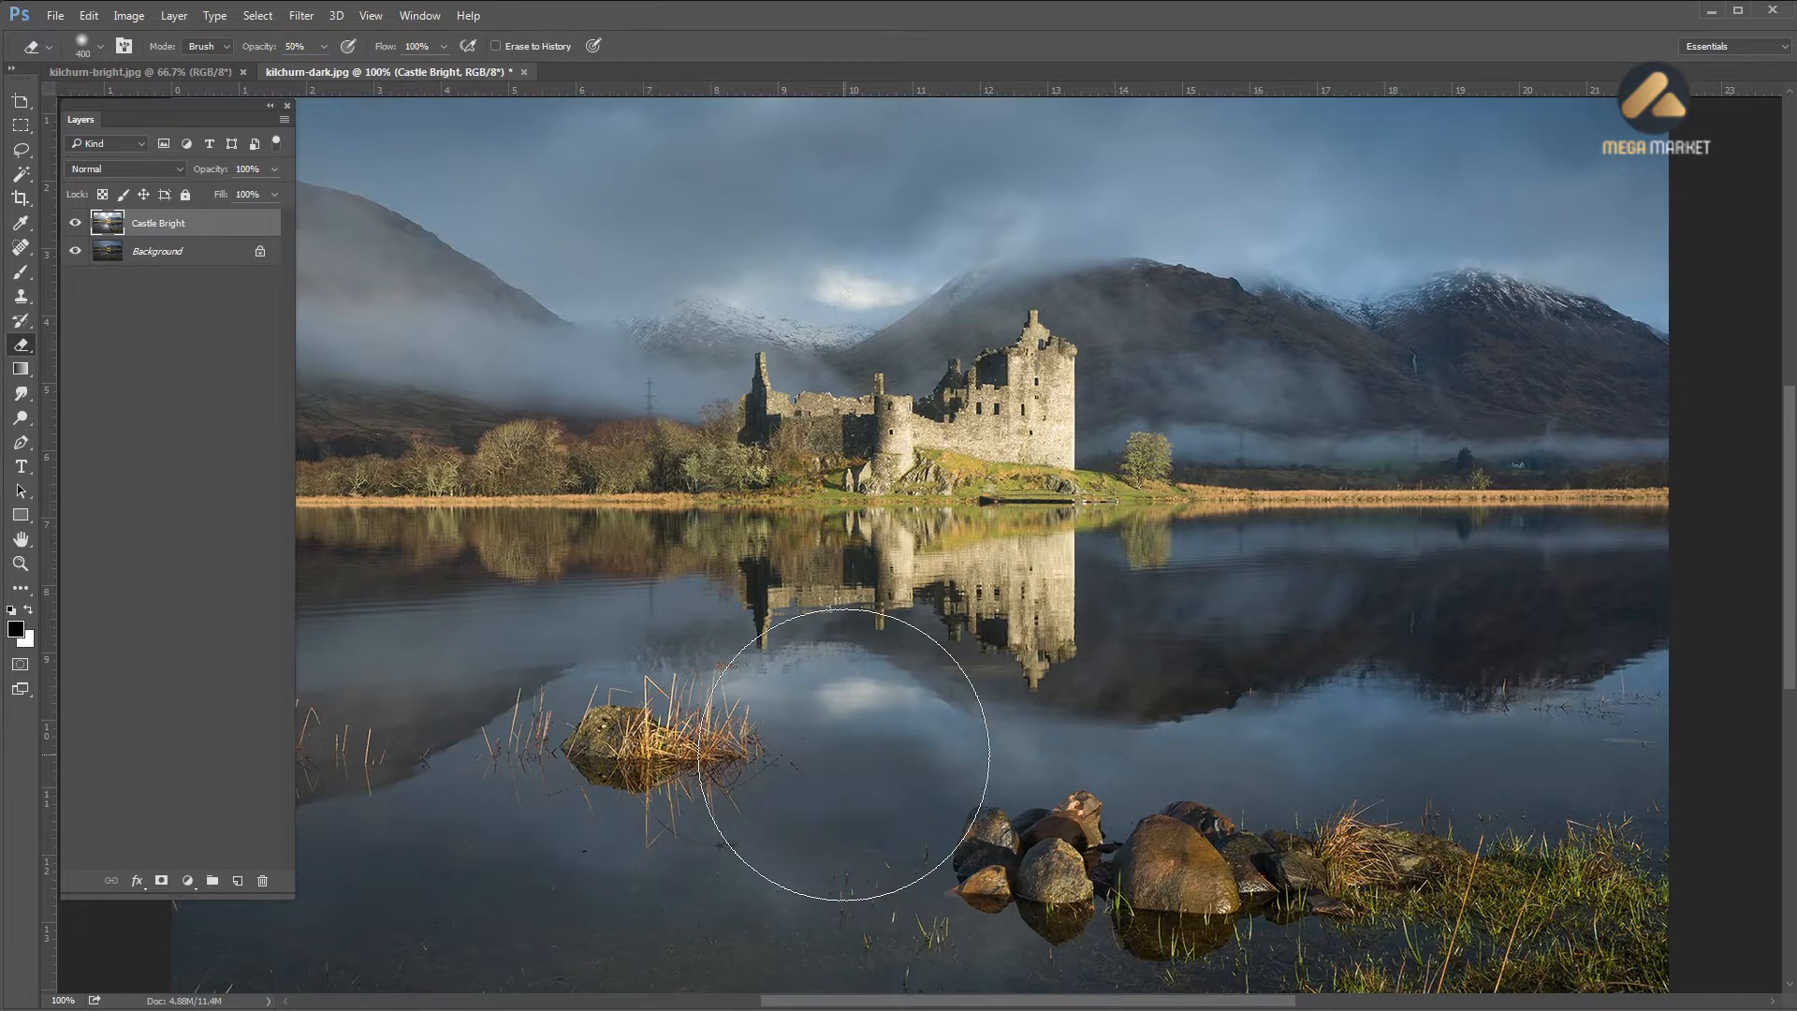
Enlarge the eraser brush to 800 px and partially erase the foreground water along the photo's lower edge
key("ctrl+minus")
key("ctrl+minus")
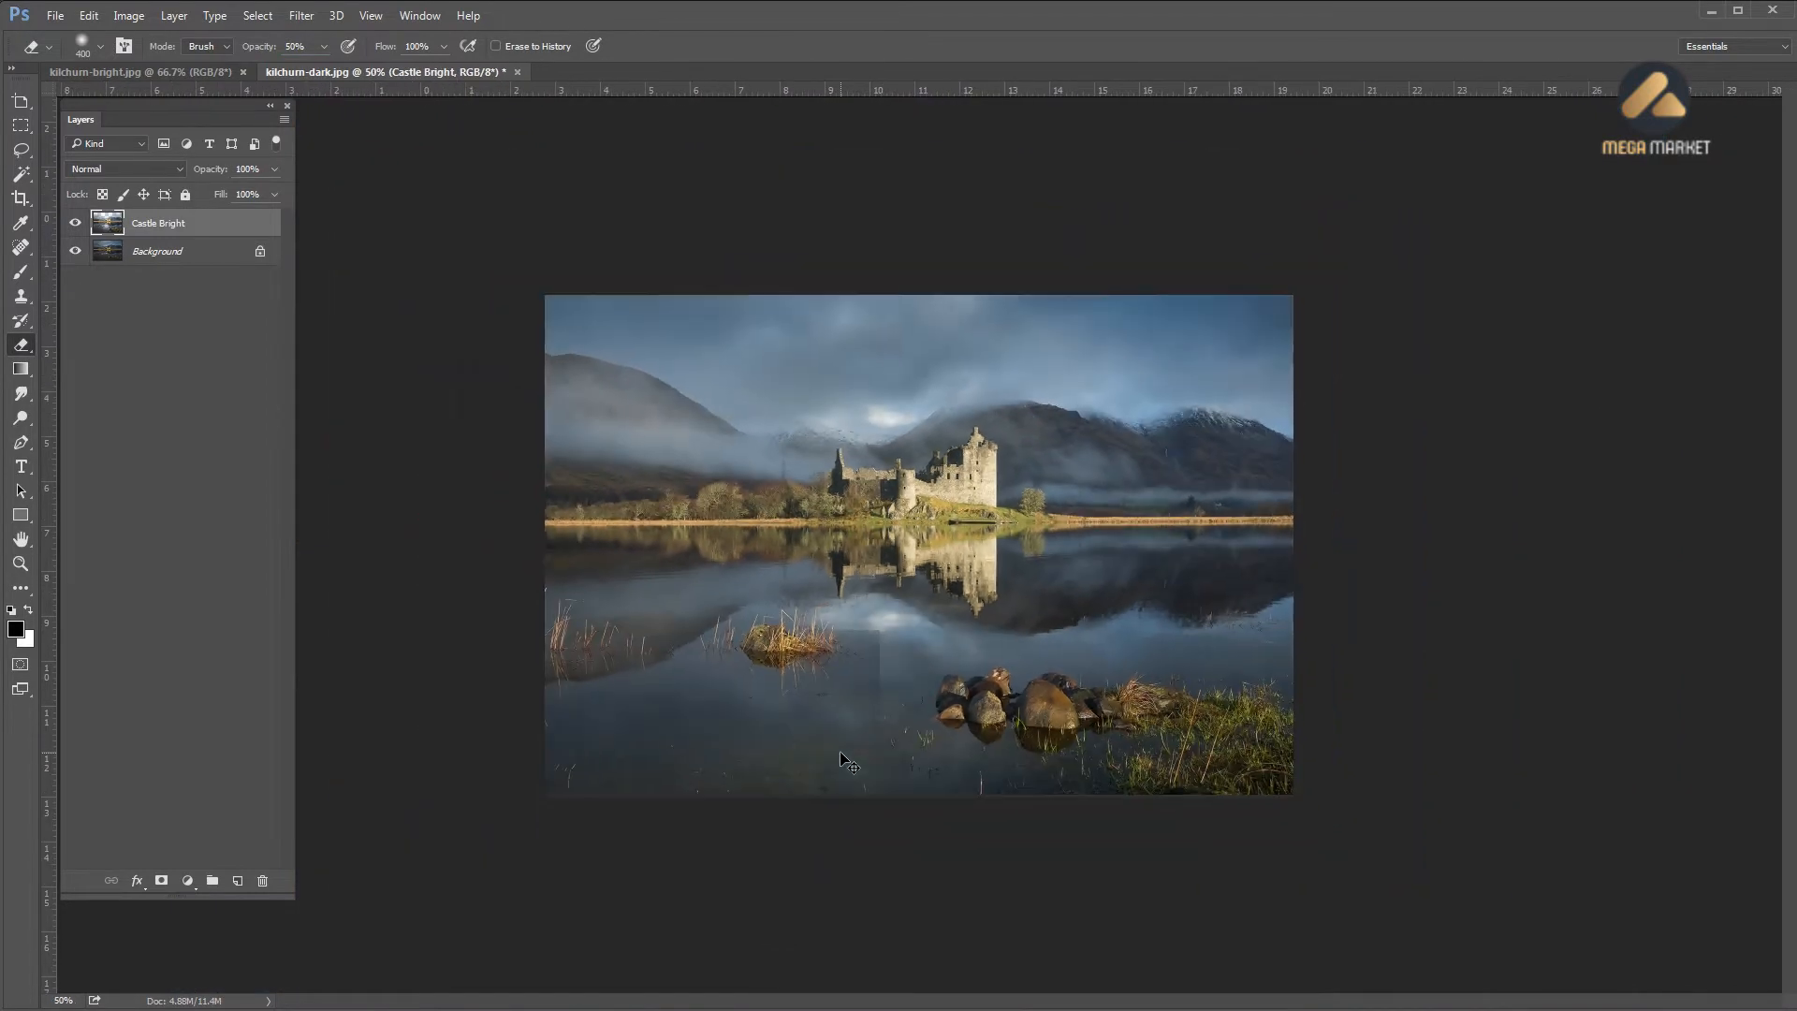
mouse_move(839, 752)
left_mouse_down()
mouse_move(864, 703)
mouse_move(772, 809)
mouse_move(677, 833)
left_mouse_up()
key("bracketright")
key("bracketright")
key("bracketright")
key("bracketright")
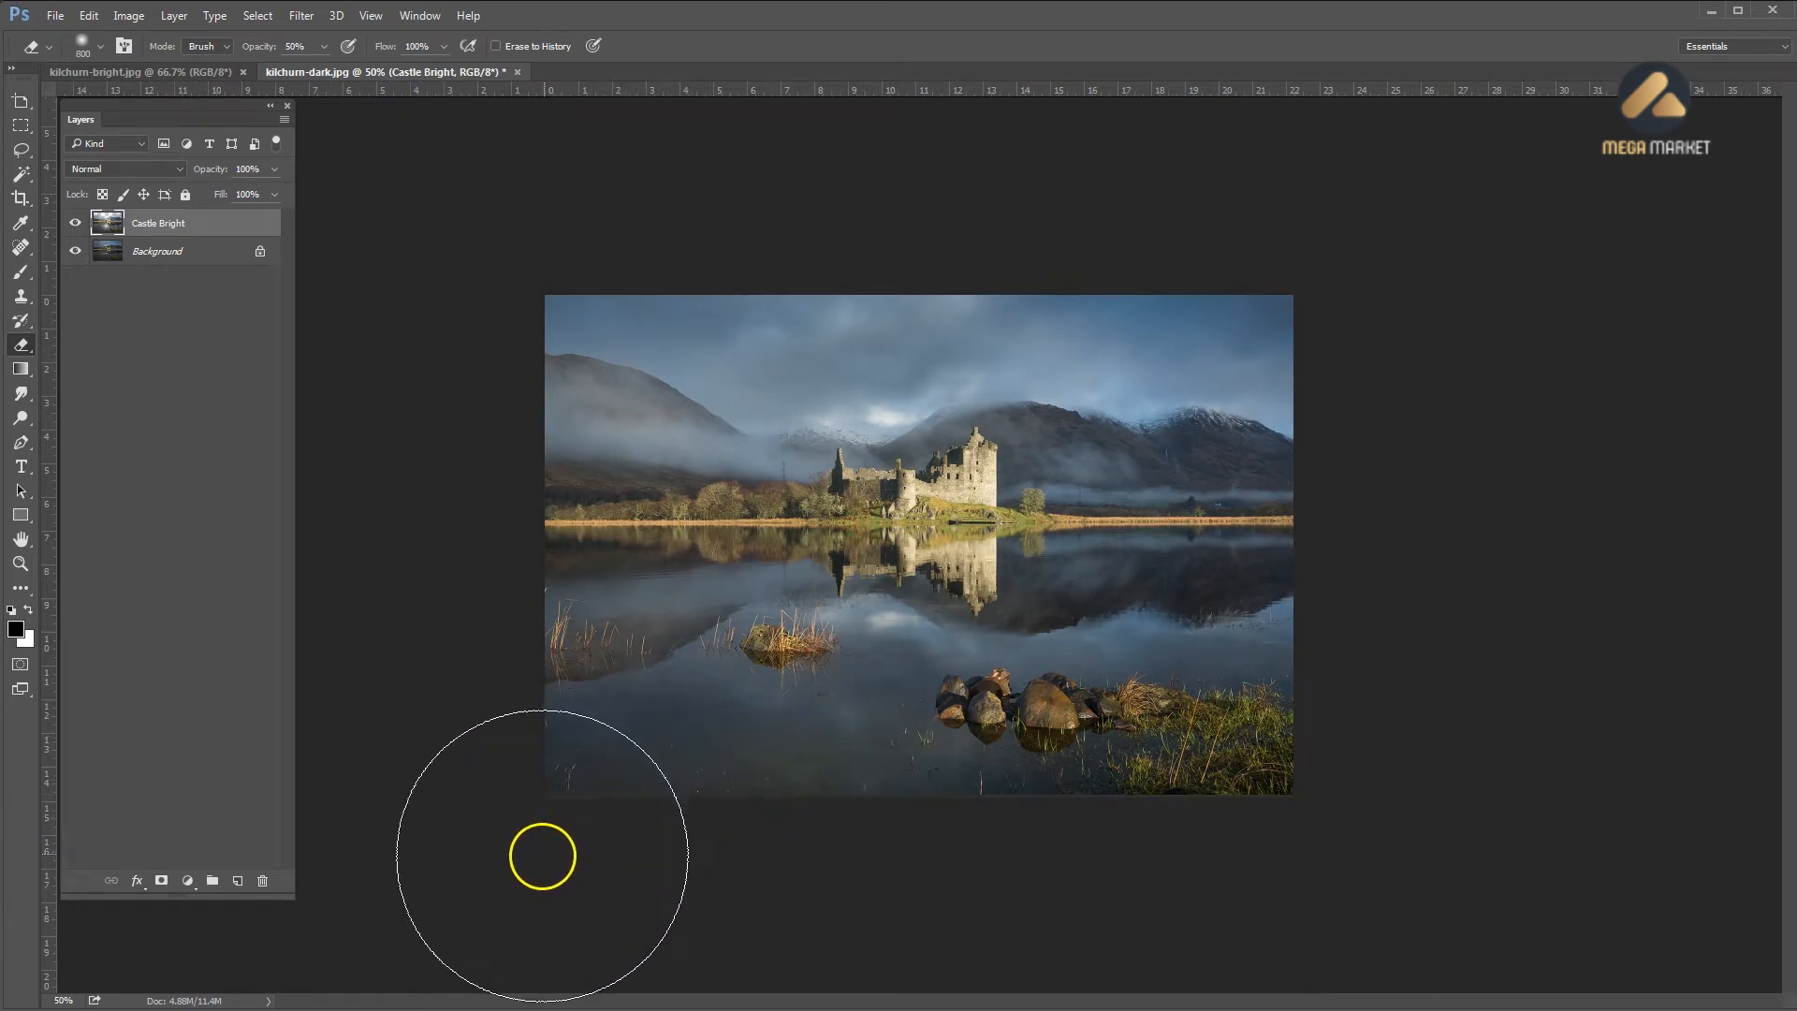
mouse_move(523, 865)
left_mouse_down()
mouse_move(757, 821)
mouse_move(839, 738)
mouse_move(919, 791)
mouse_move(1083, 840)
left_mouse_up()
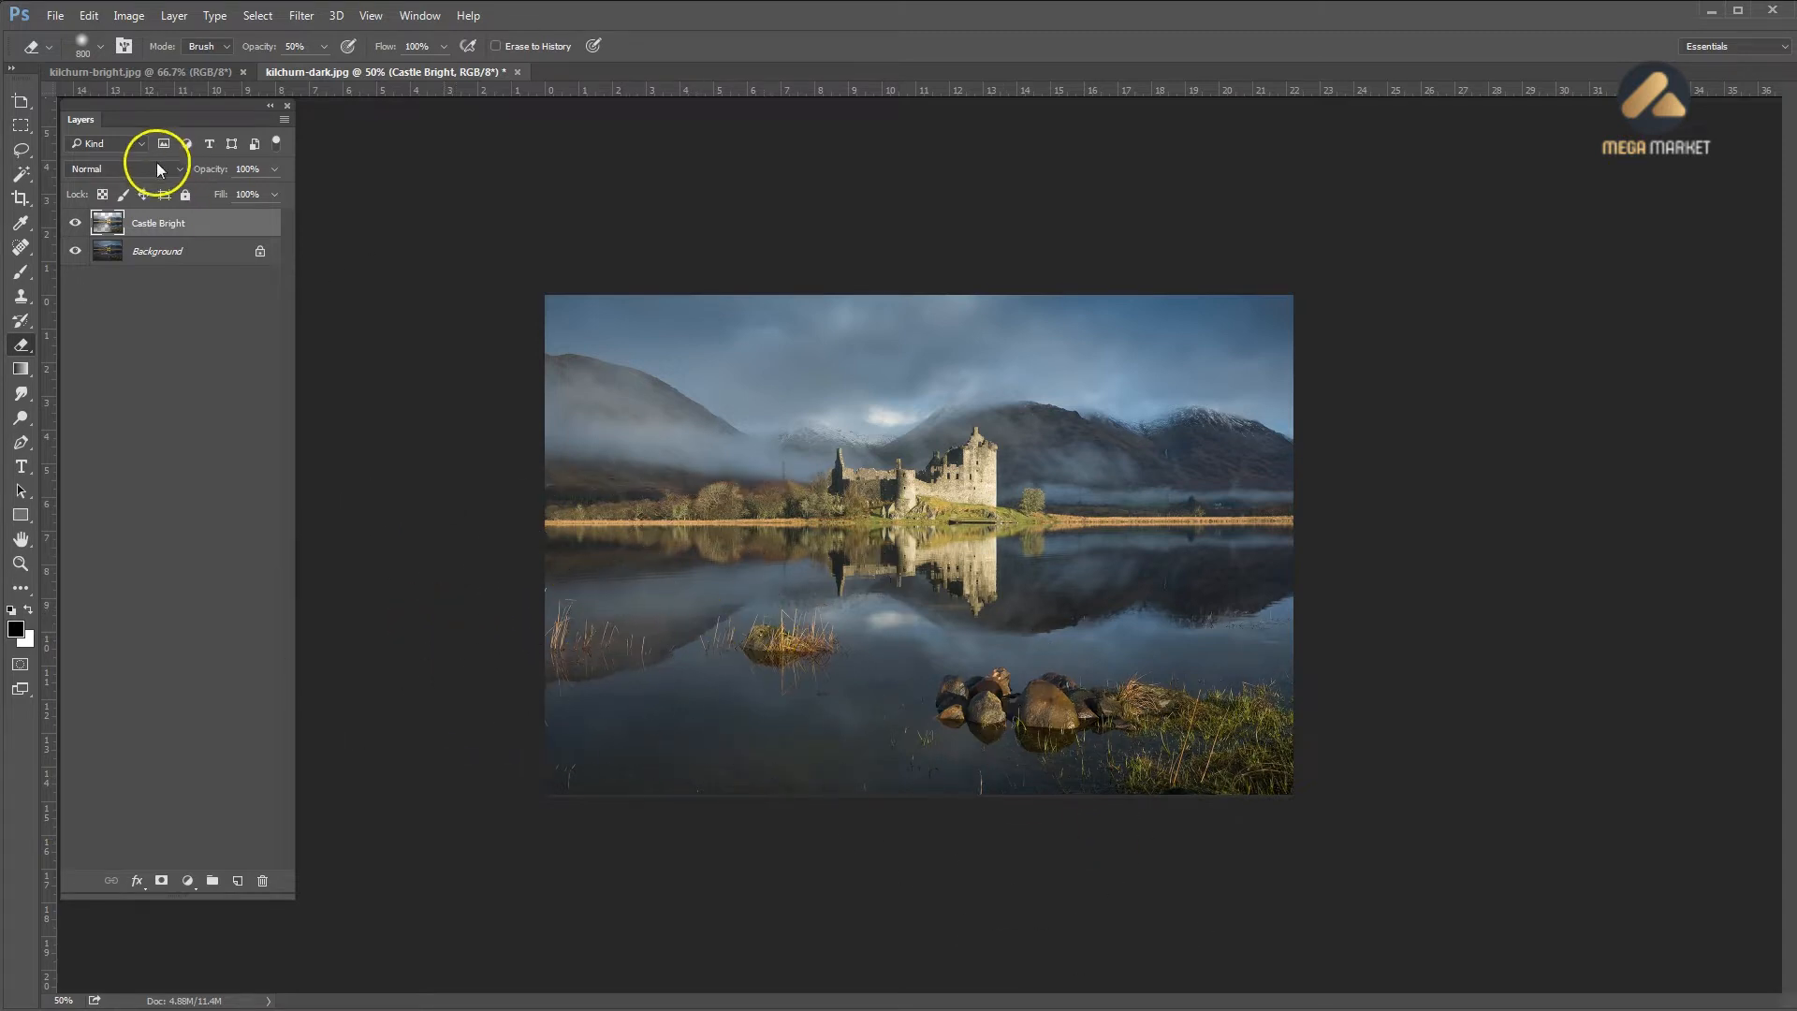
Toggle the visibility of the Background and Castle Bright layers in turn to inspect the erased areas and the blend
left_click(75, 251)
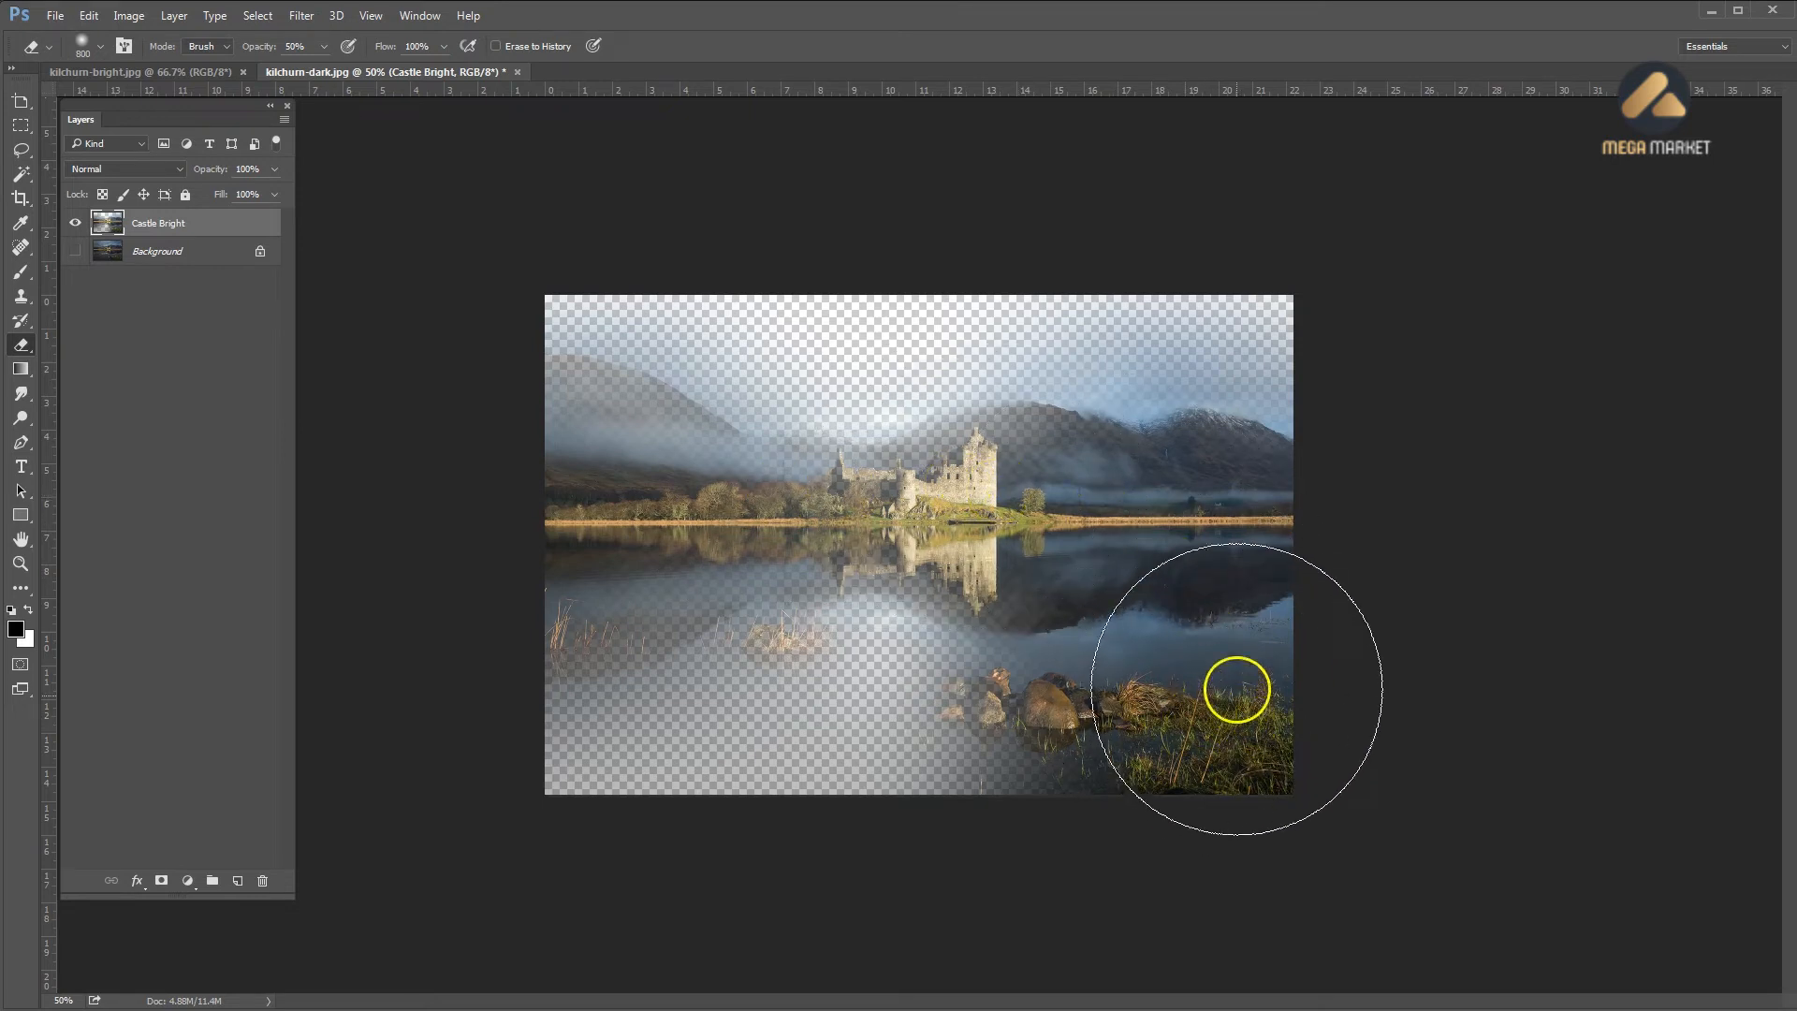
left_click(74, 251)
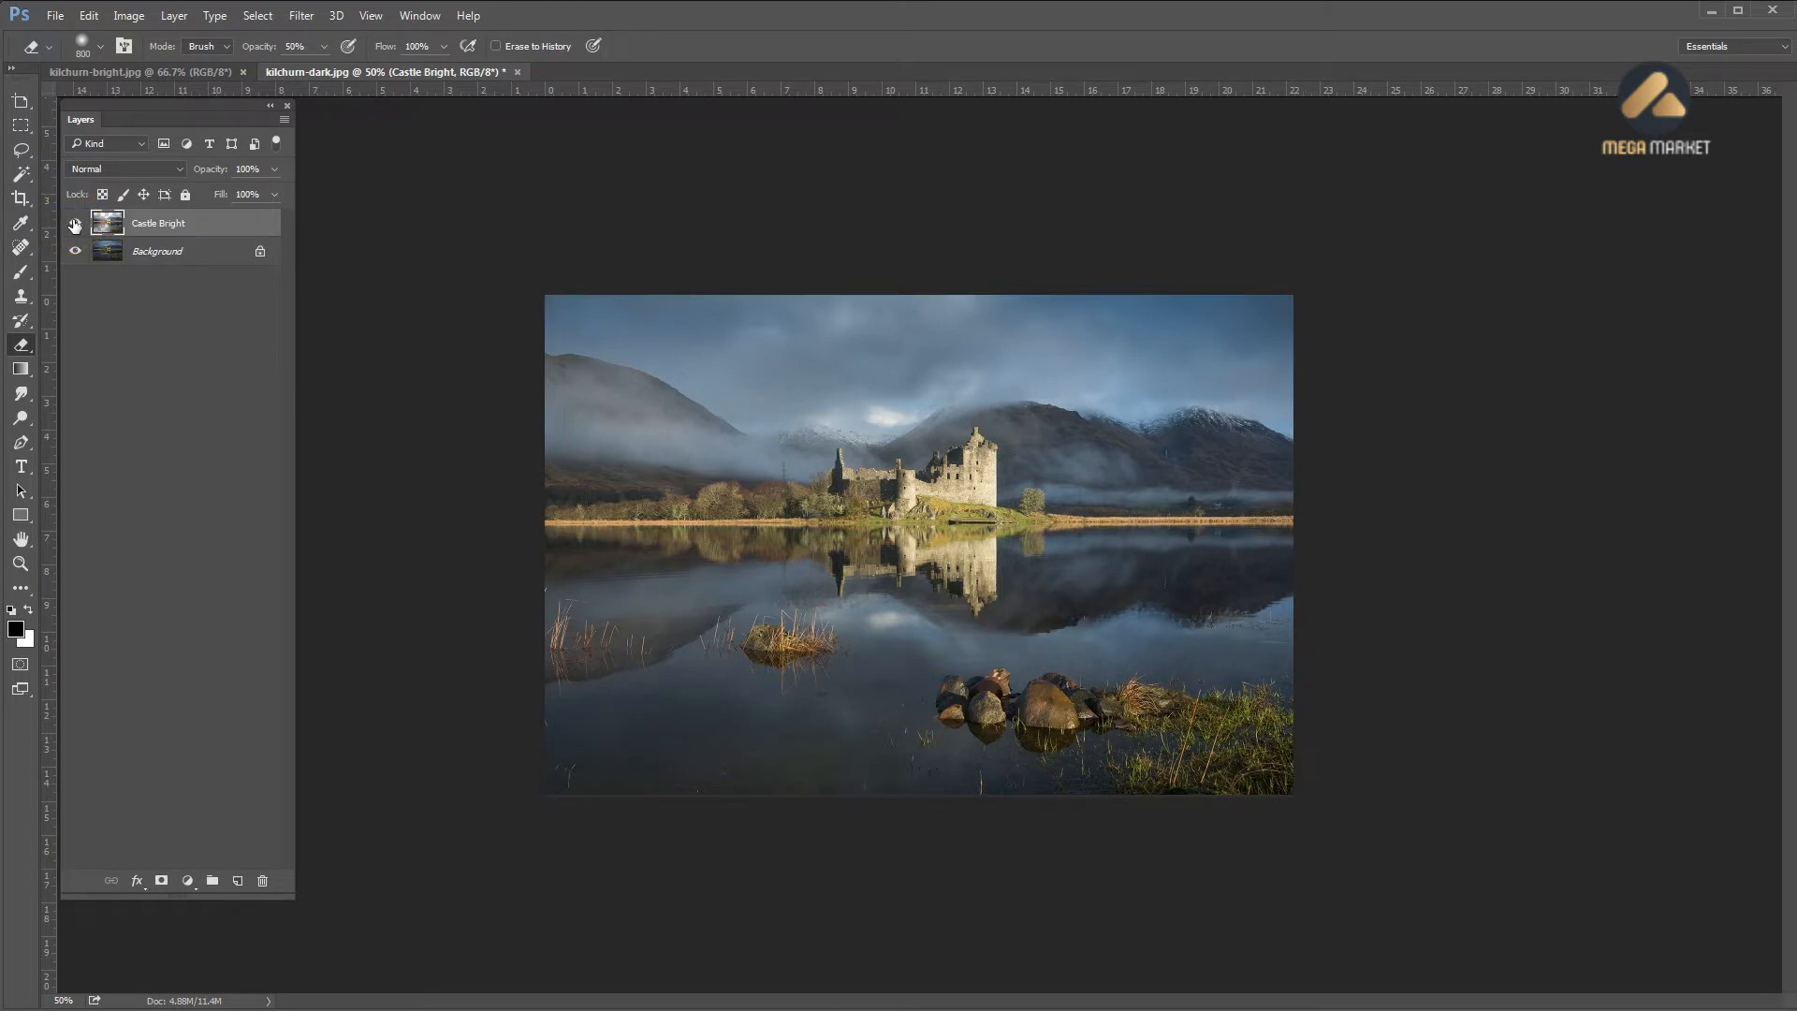
left_click(75, 225)
left_click(75, 225)
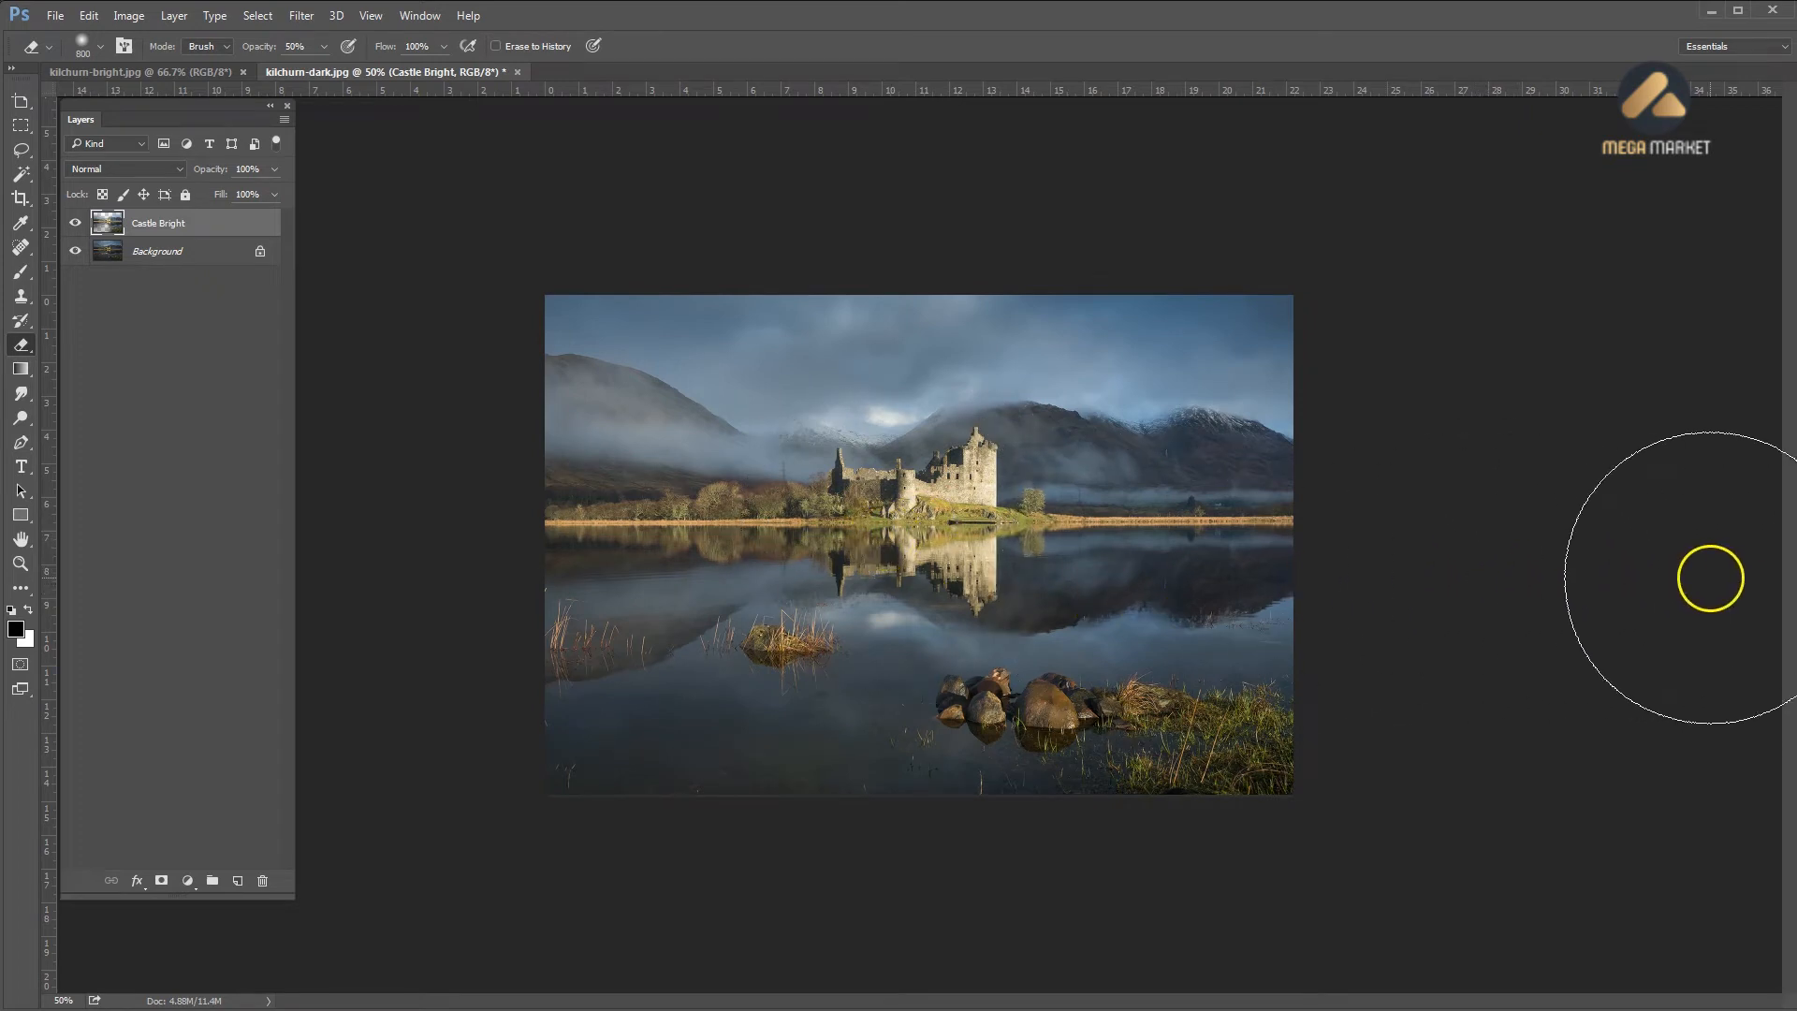
Merge the Castle Bright layer into the Background and duplicate the merged layer
left_click(201, 249)
left_click(205, 230)
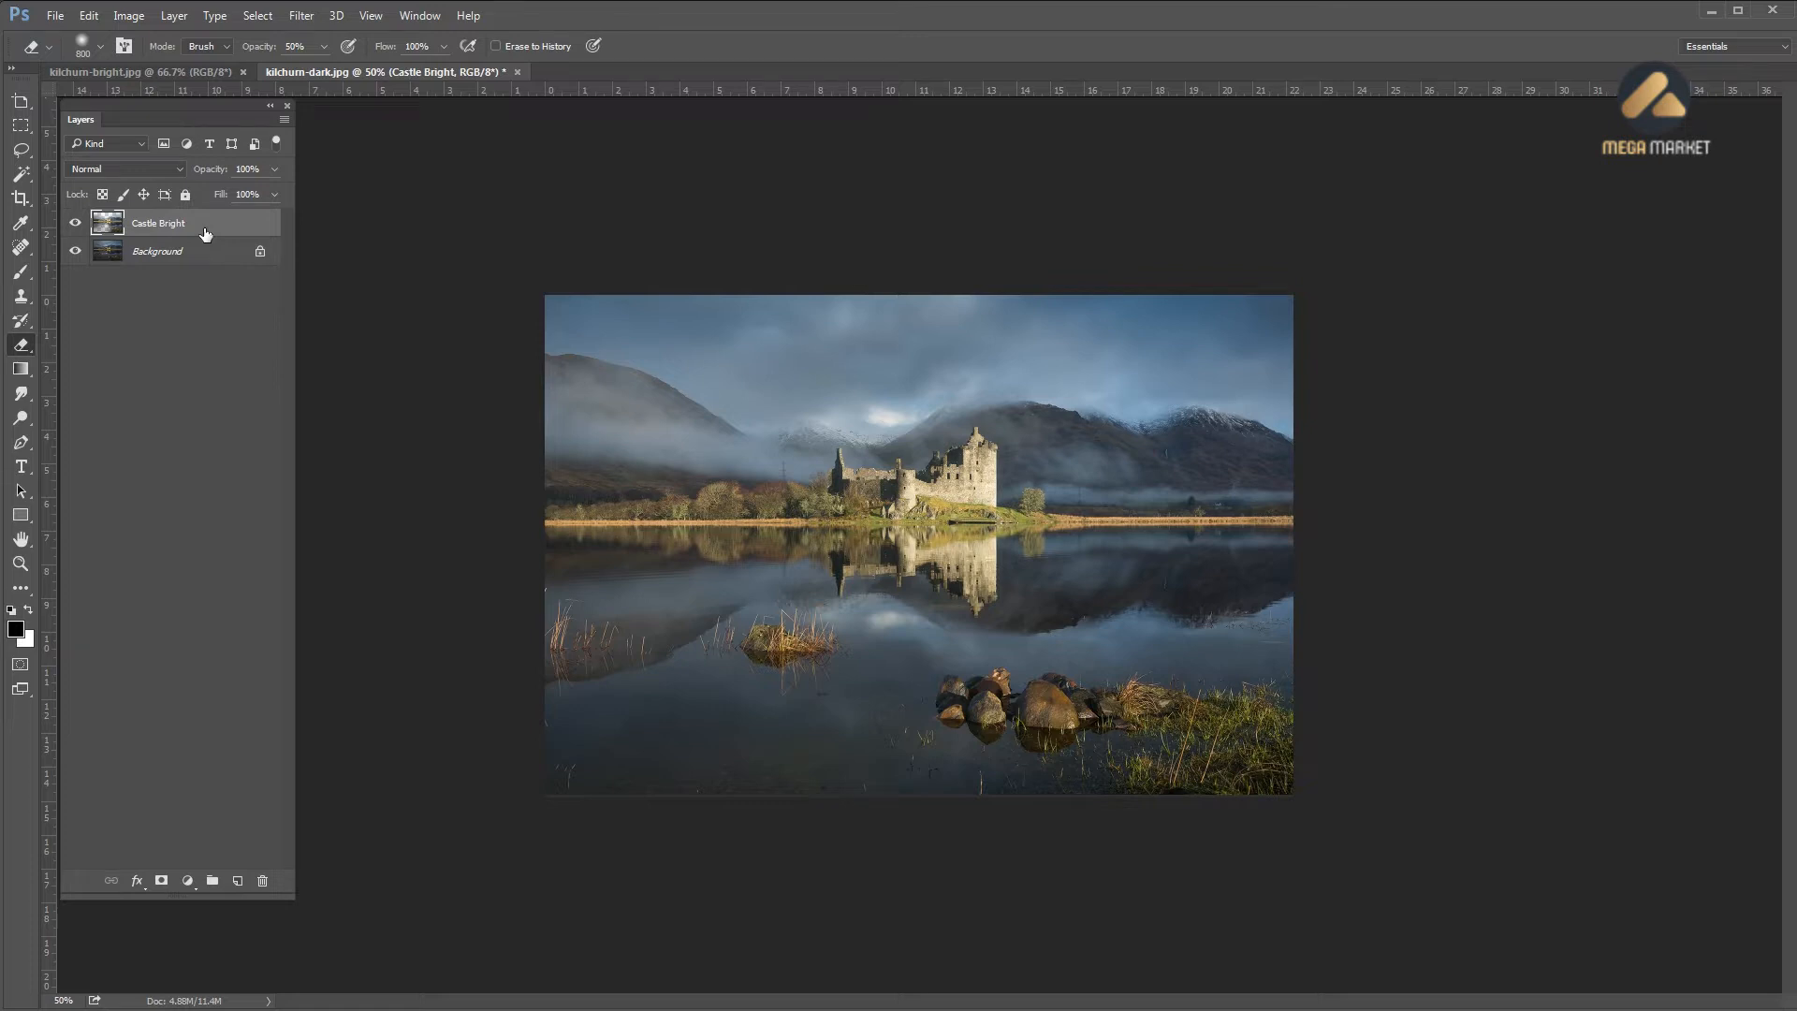
key("Delete")
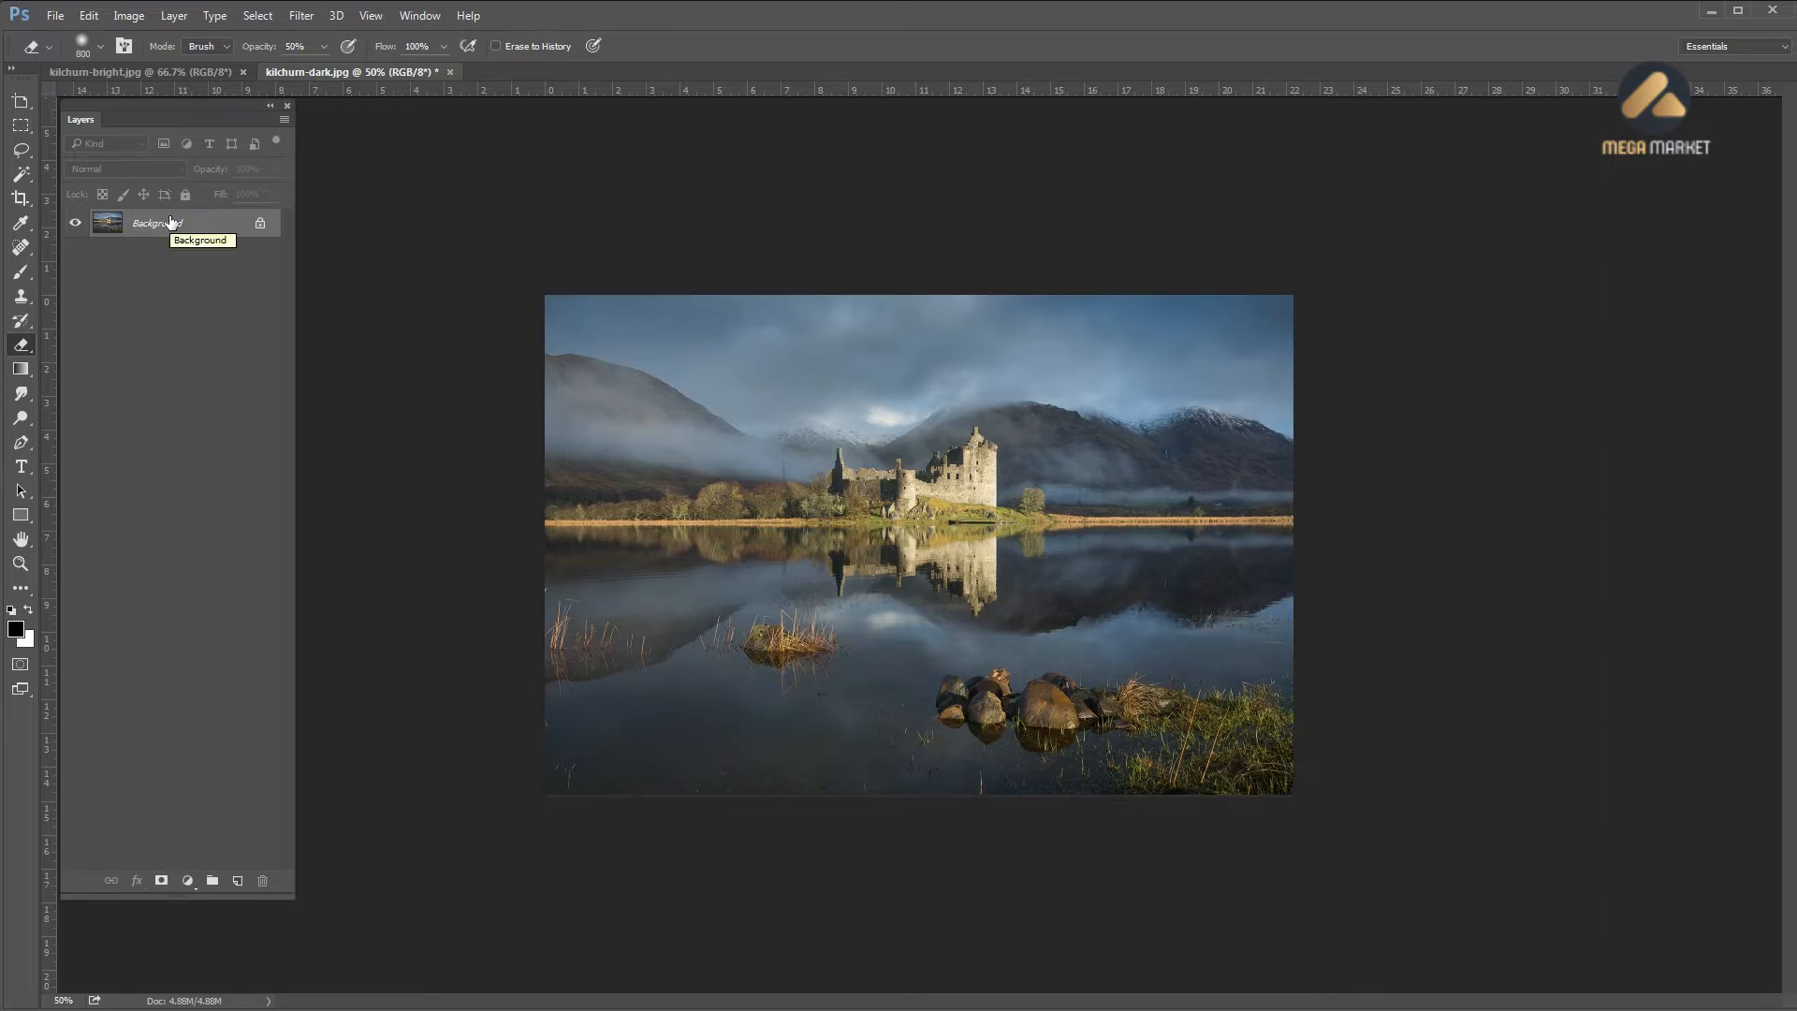
key("ctrl+j")
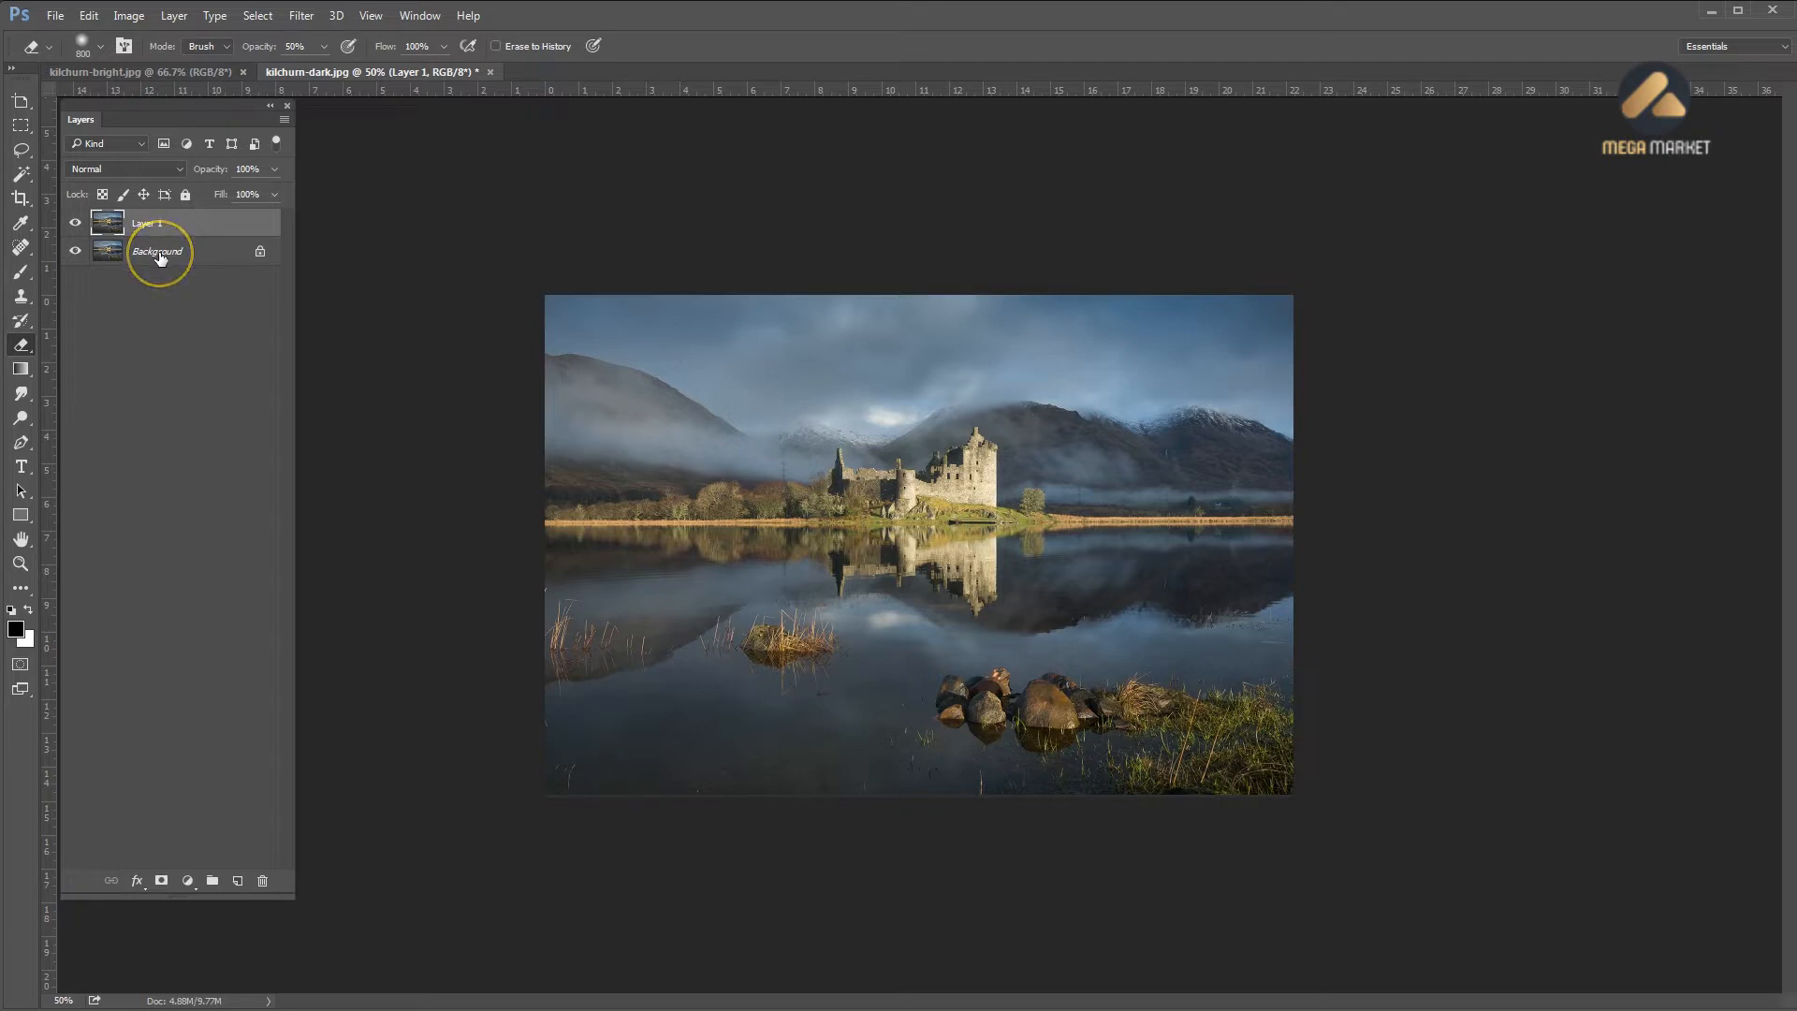
left_click(160, 259)
left_click(156, 226)
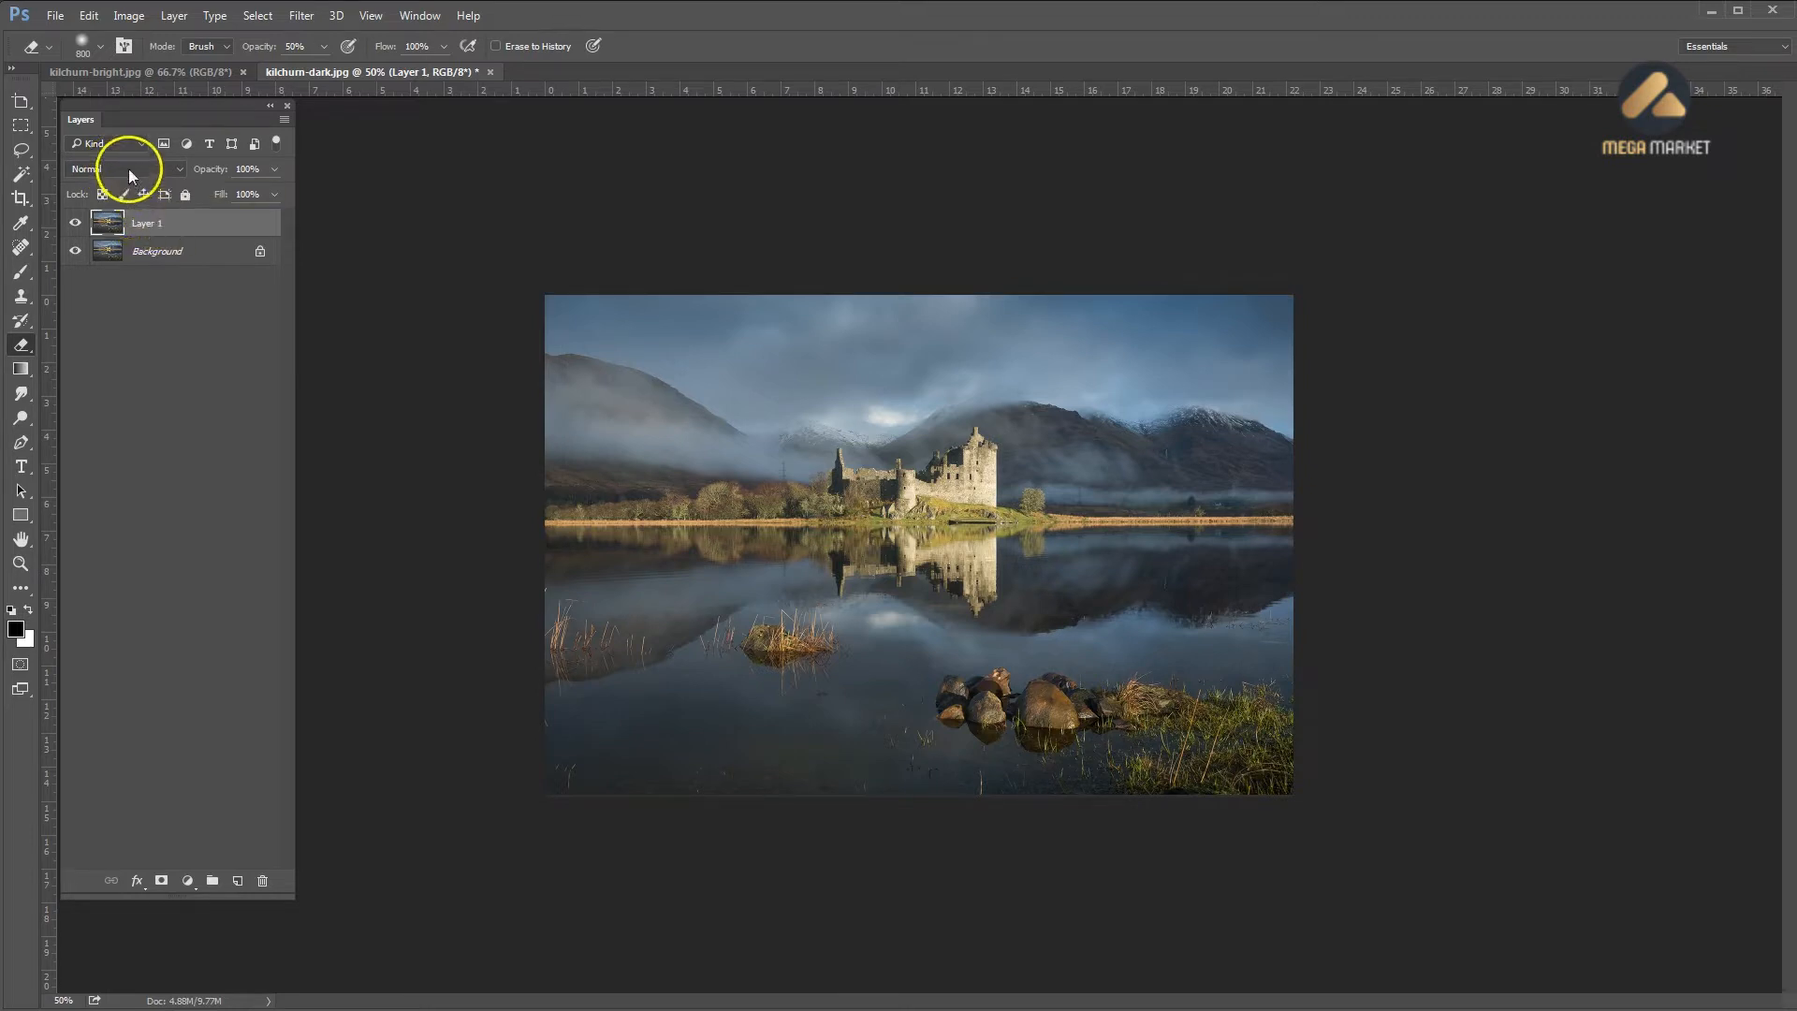
Set Layer 1's blend mode to Multiply and its opacity to 30%
left_click(131, 170)
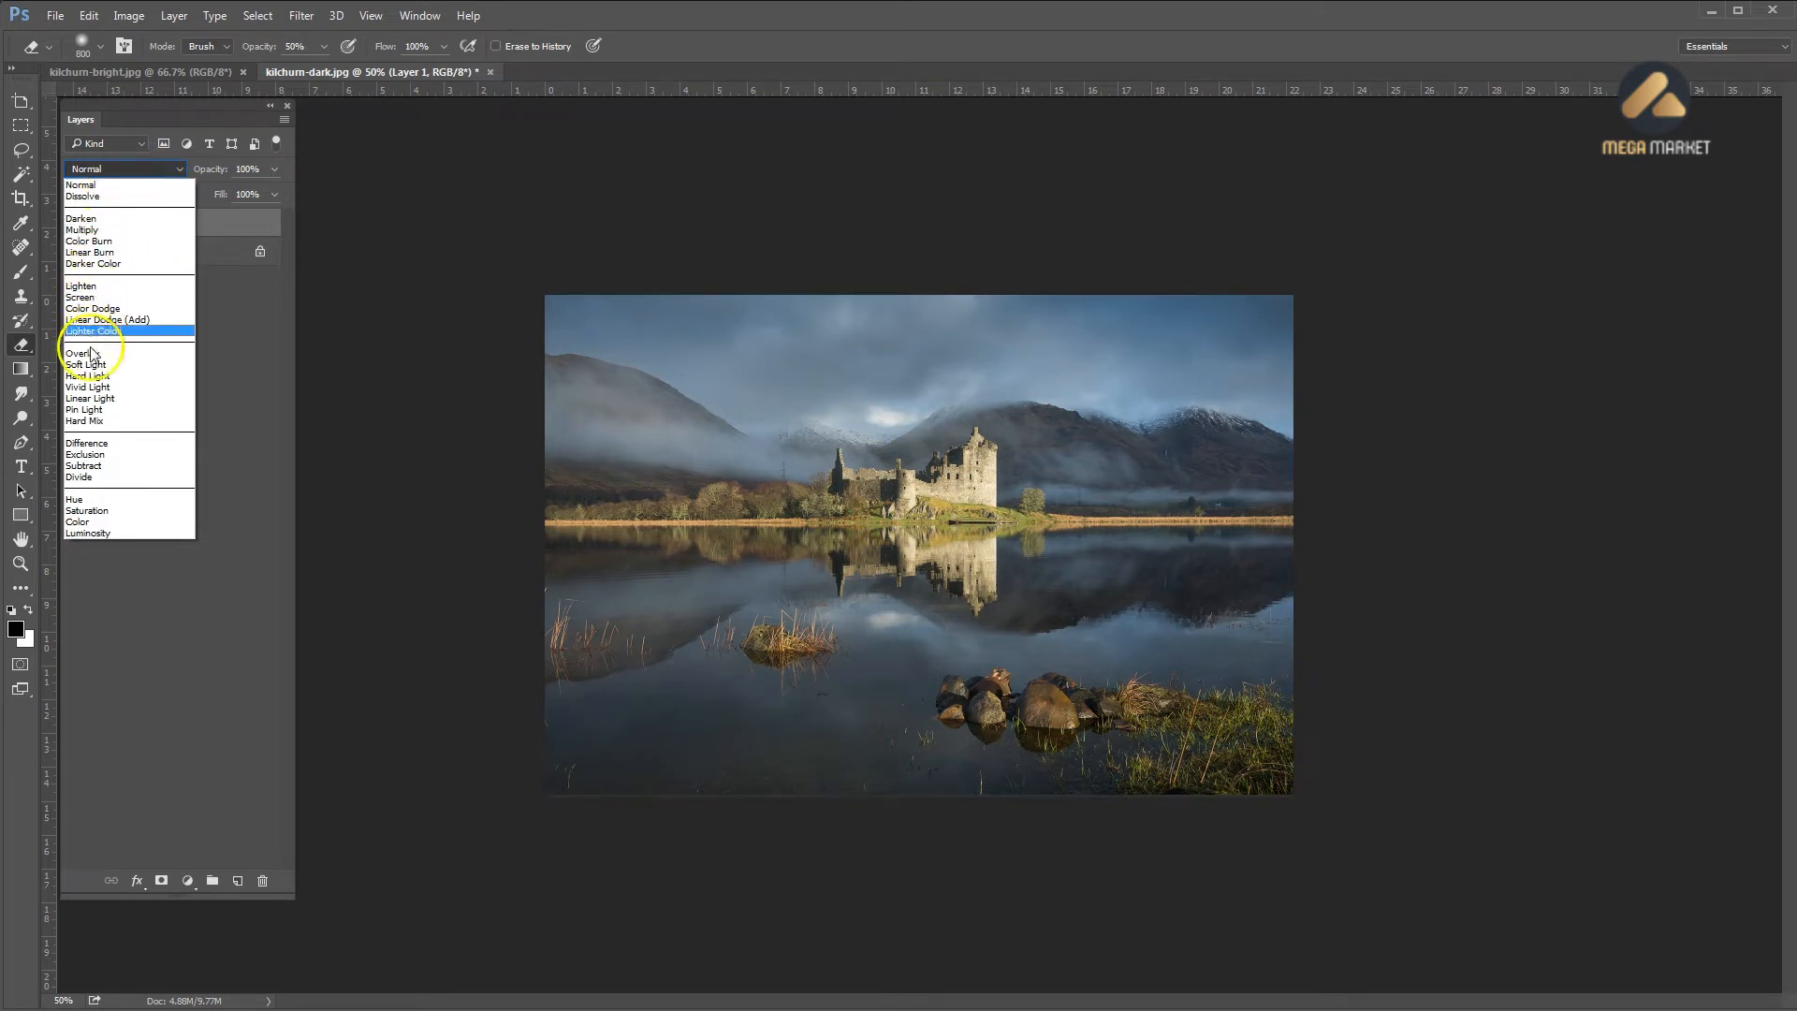
left_click(81, 230)
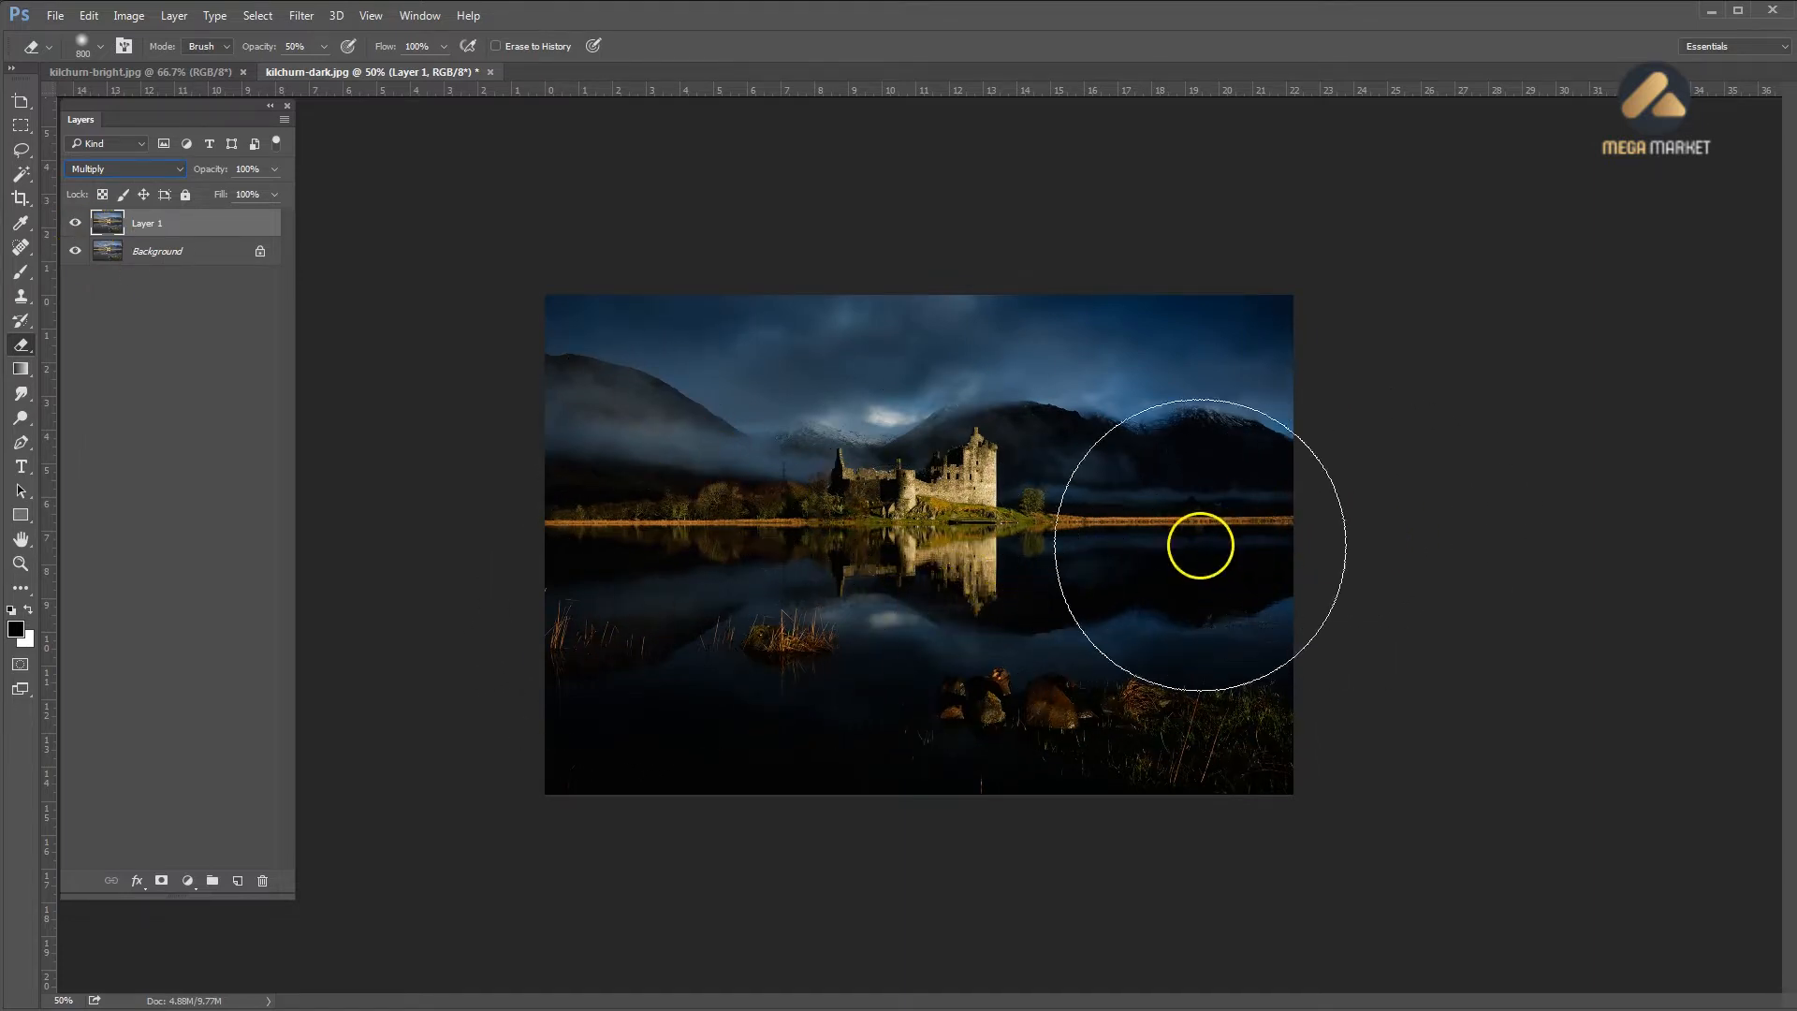
left_click(274, 171)
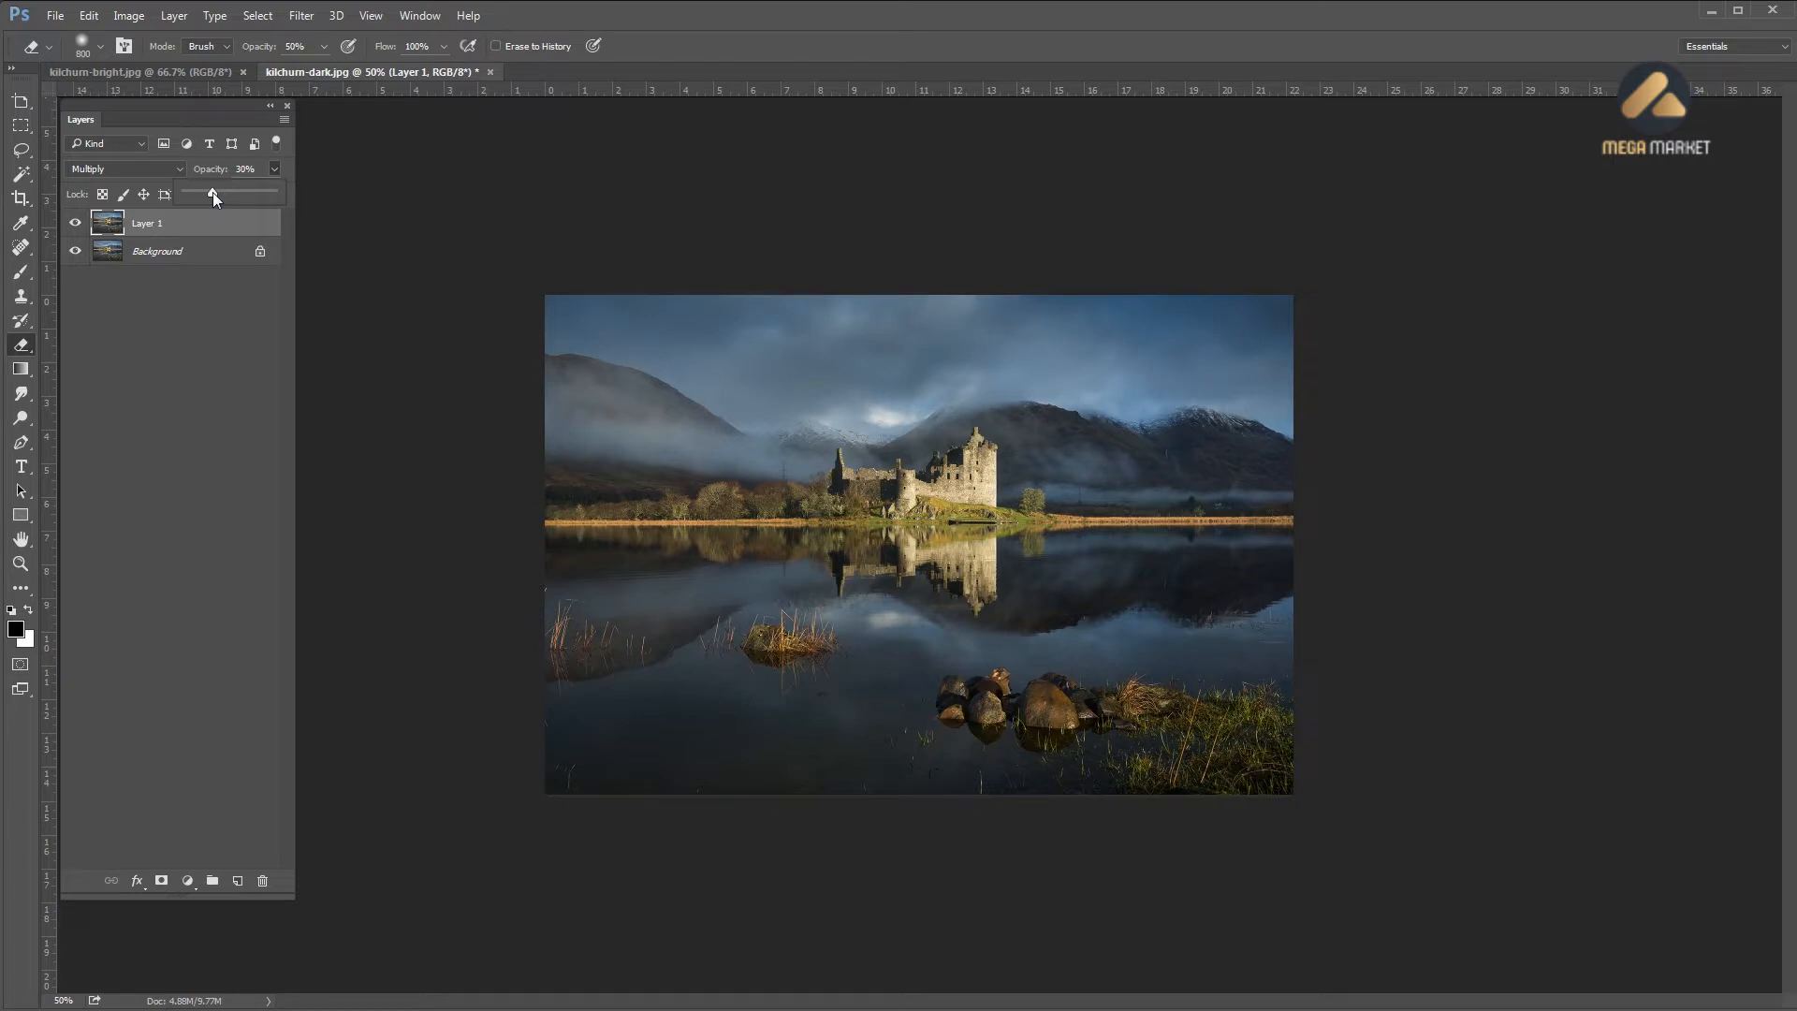
Toggle Layer 1's visibility repeatedly to compare the photo with and without the Multiply darkening
key("ctrl+plus")
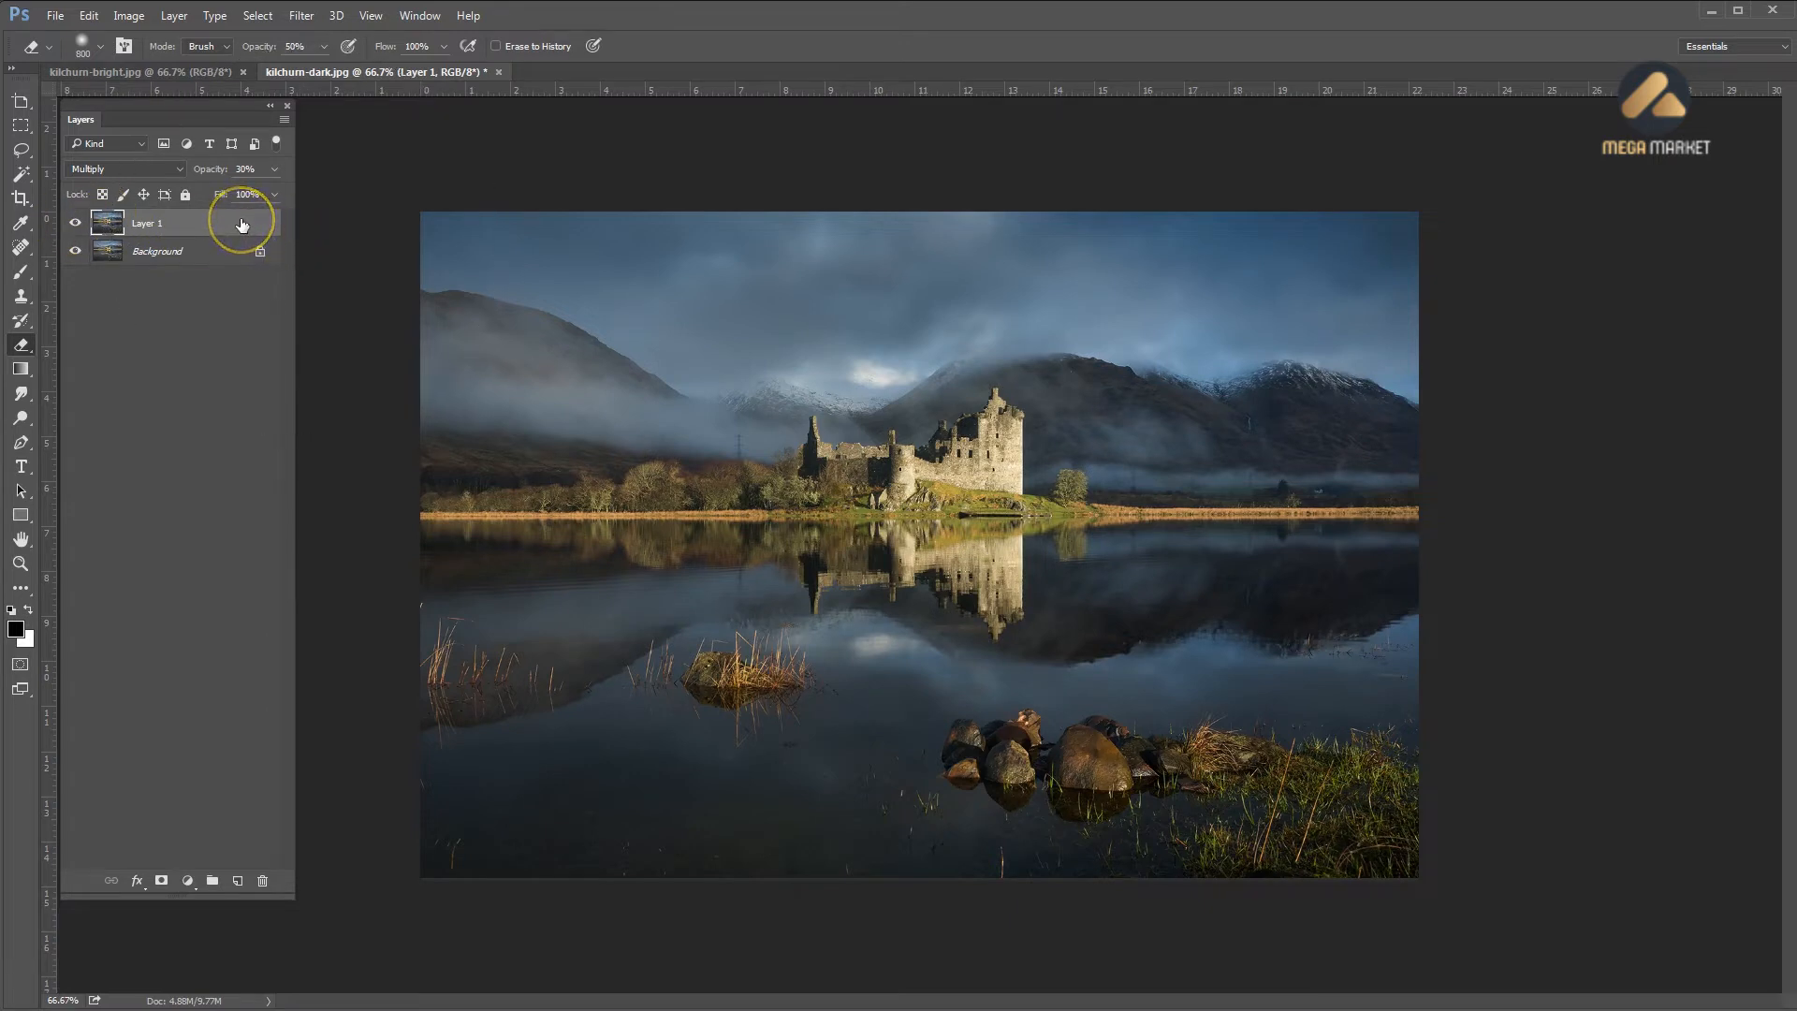
left_click(75, 224)
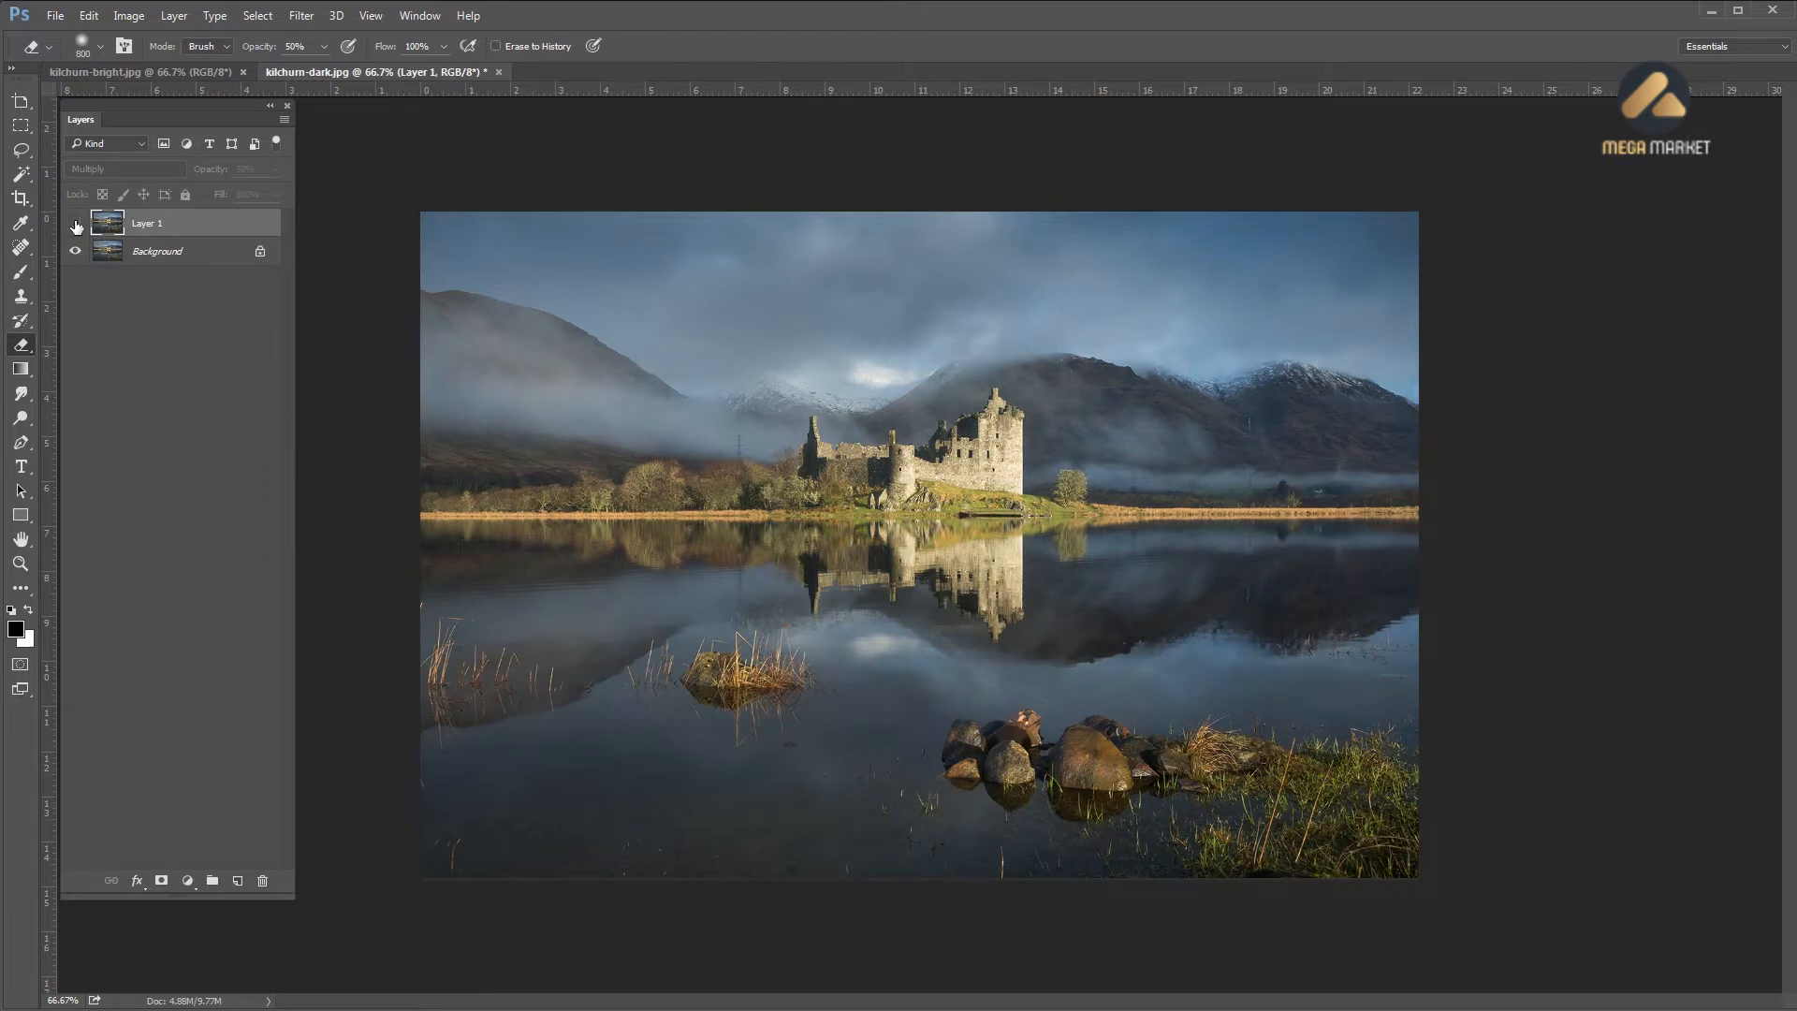
left_click(76, 223)
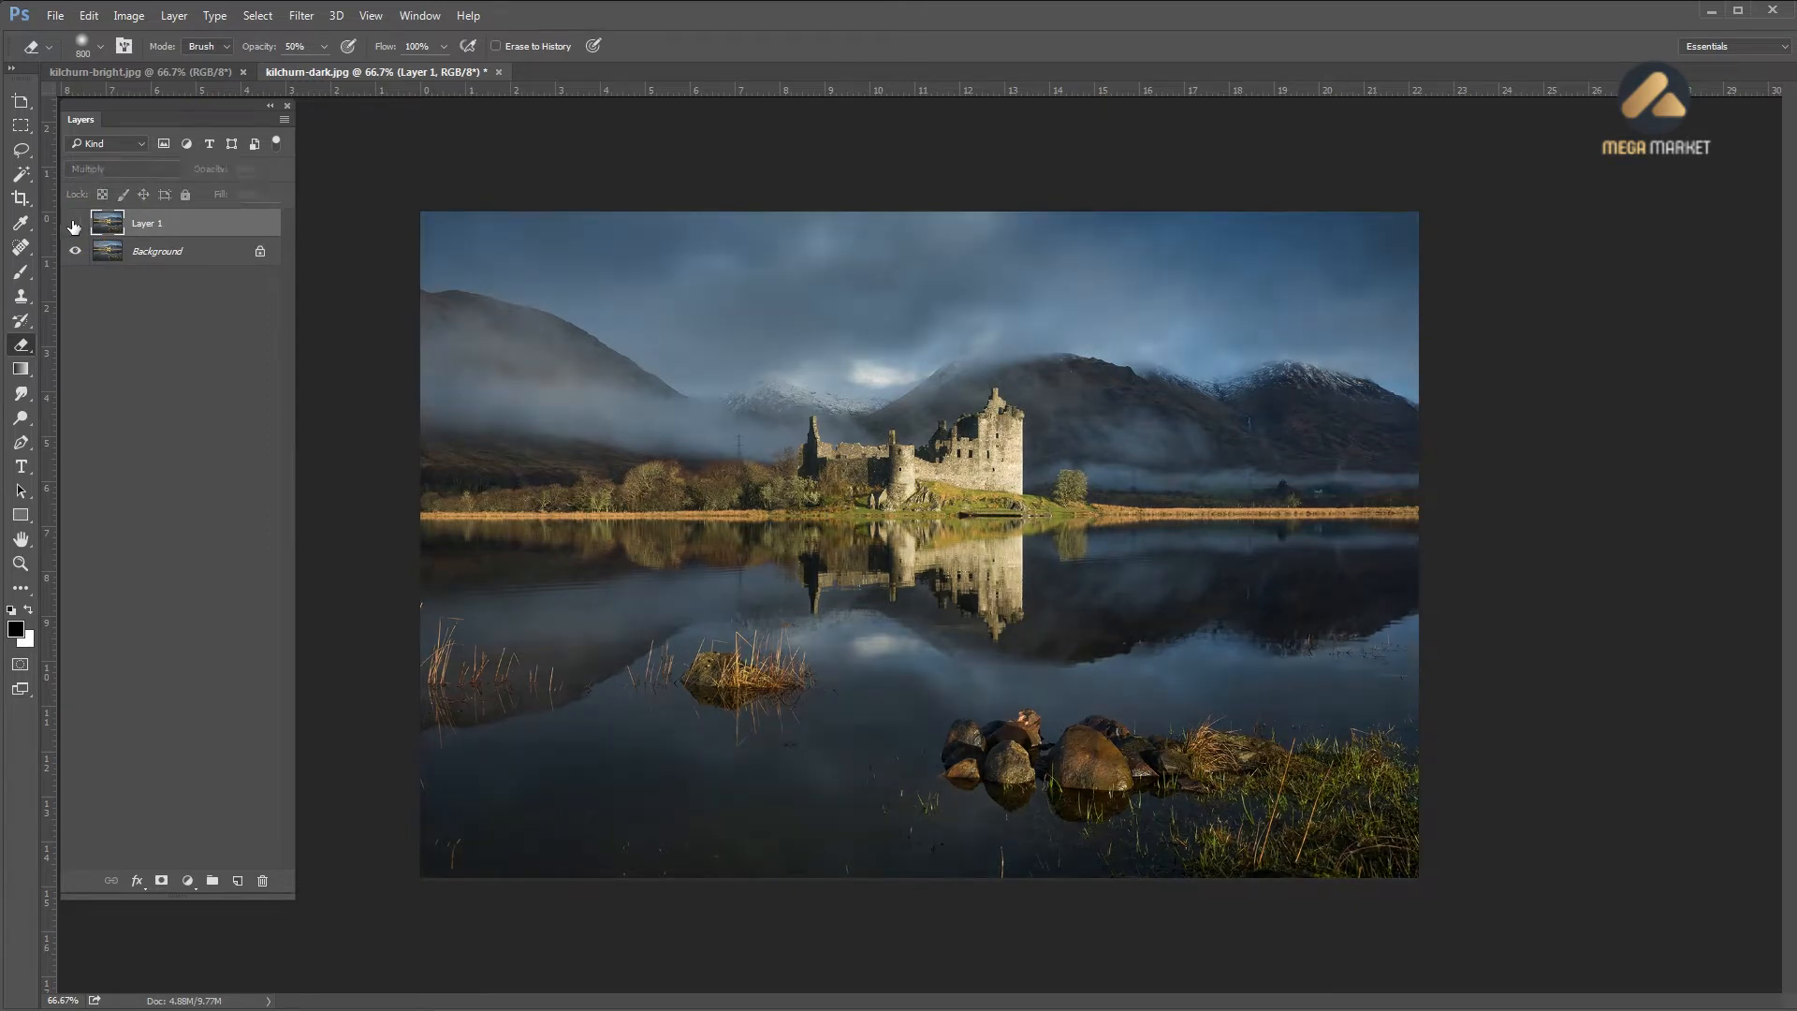
left_click(75, 224)
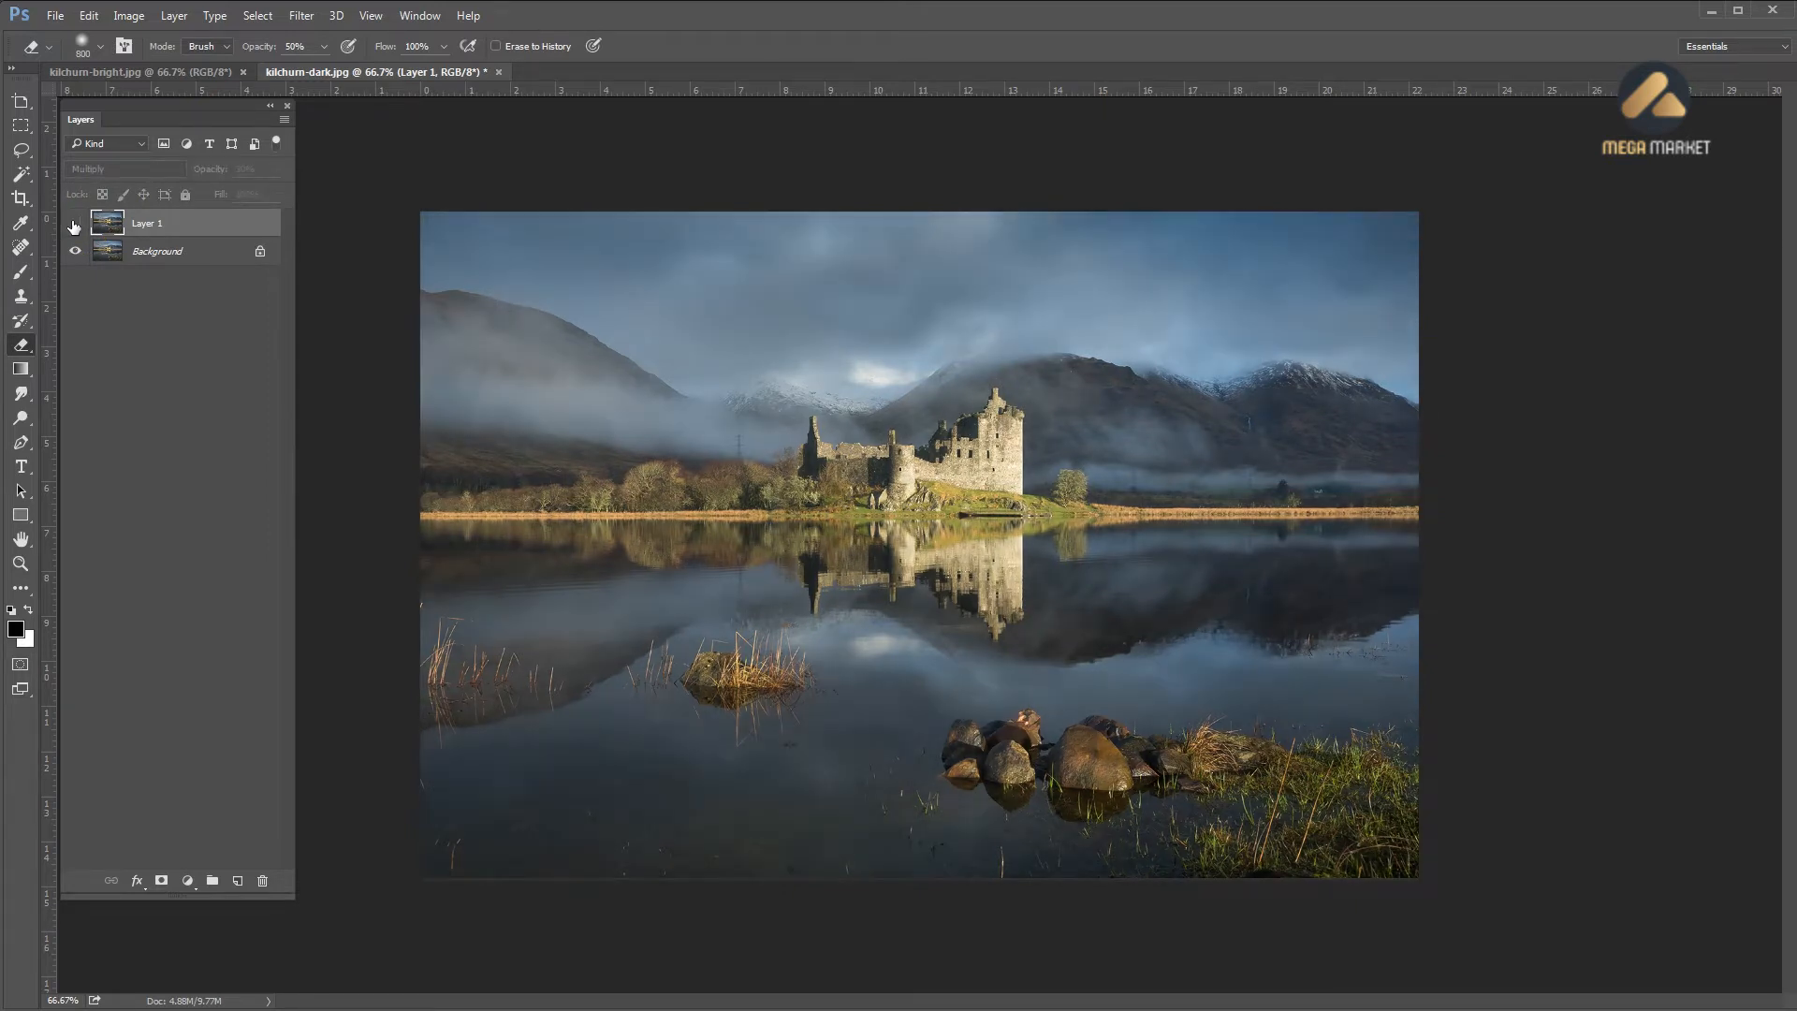
left_click(75, 224)
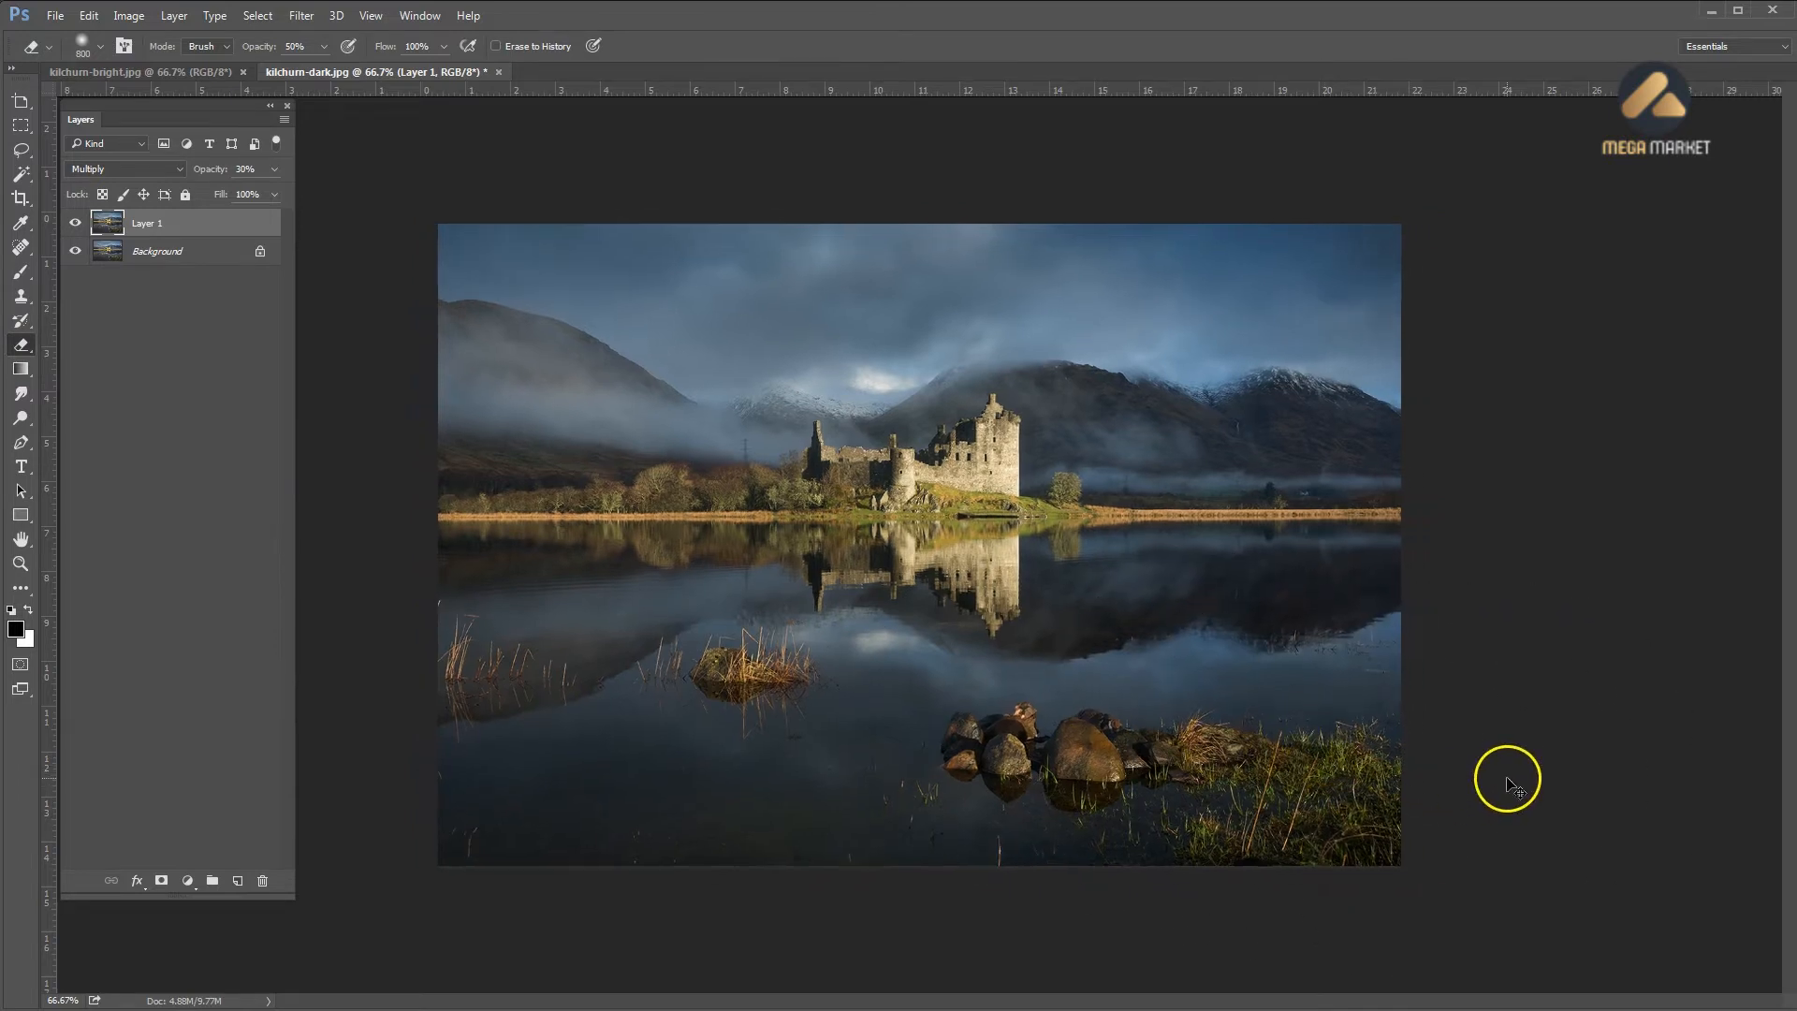
Hide and show the partly erased Layer 1 to check its effect on the whole photo
key("ctrl+minus")
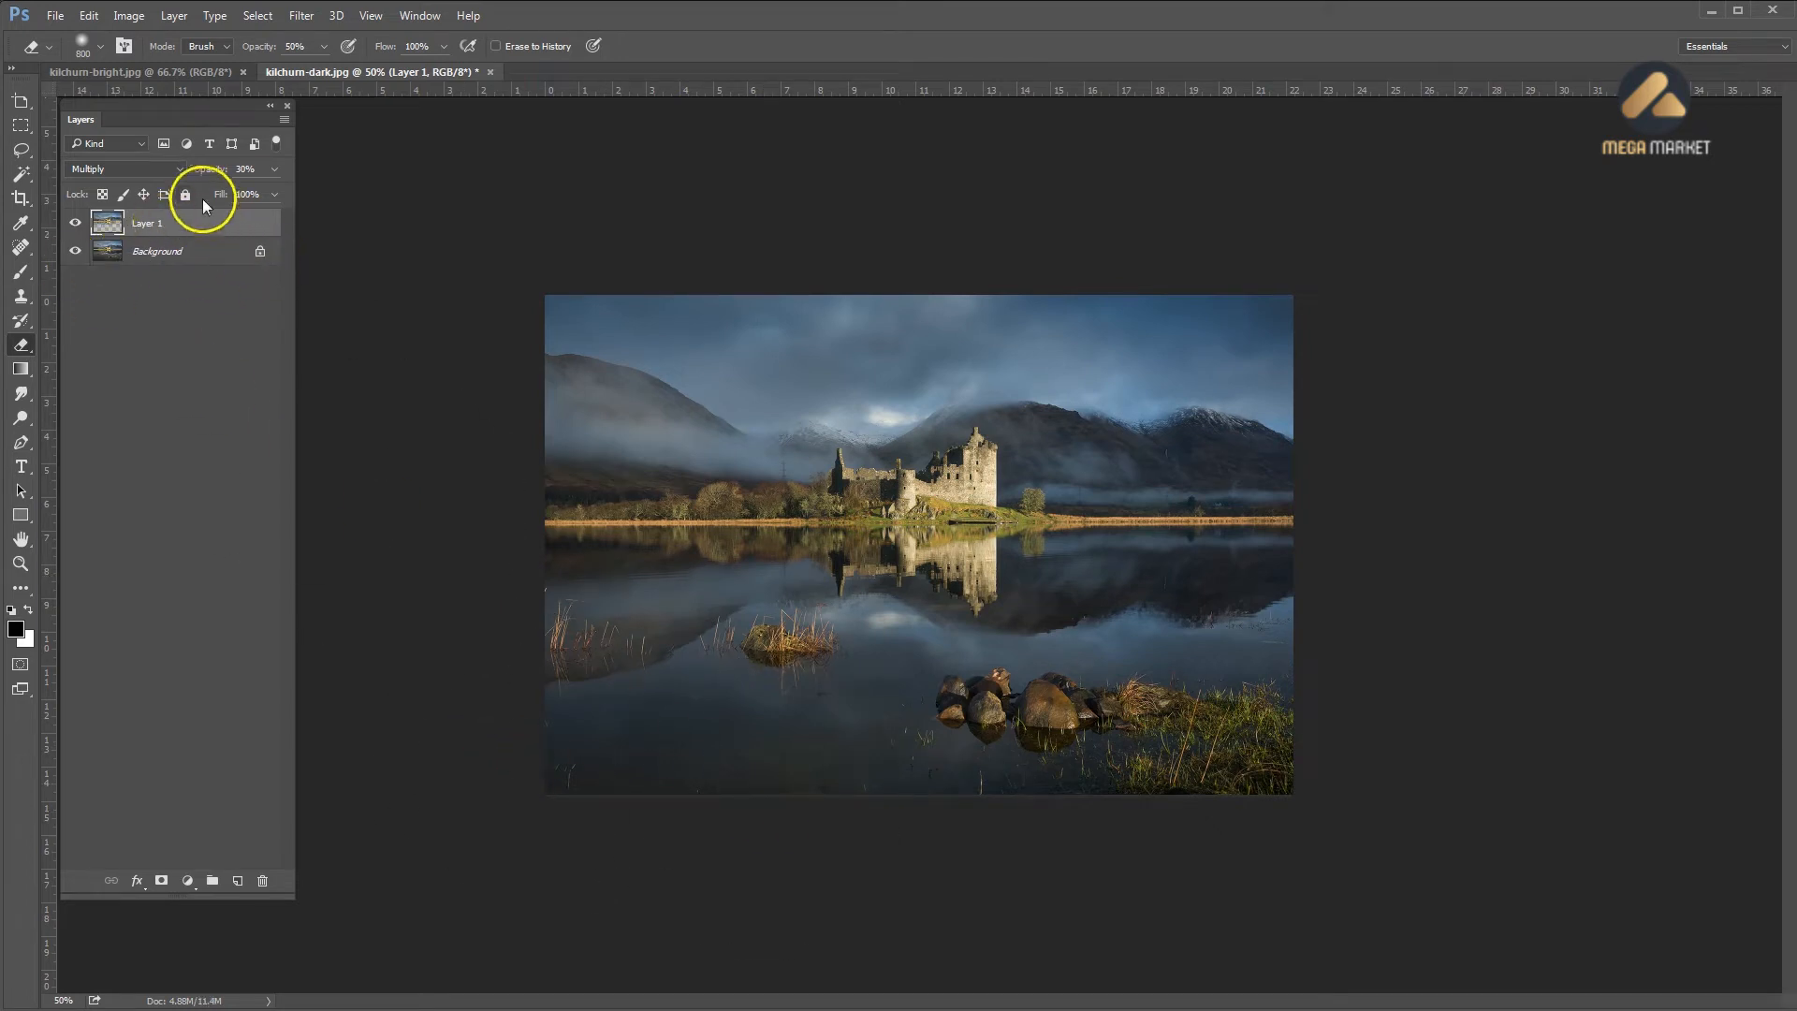
left_click(75, 223)
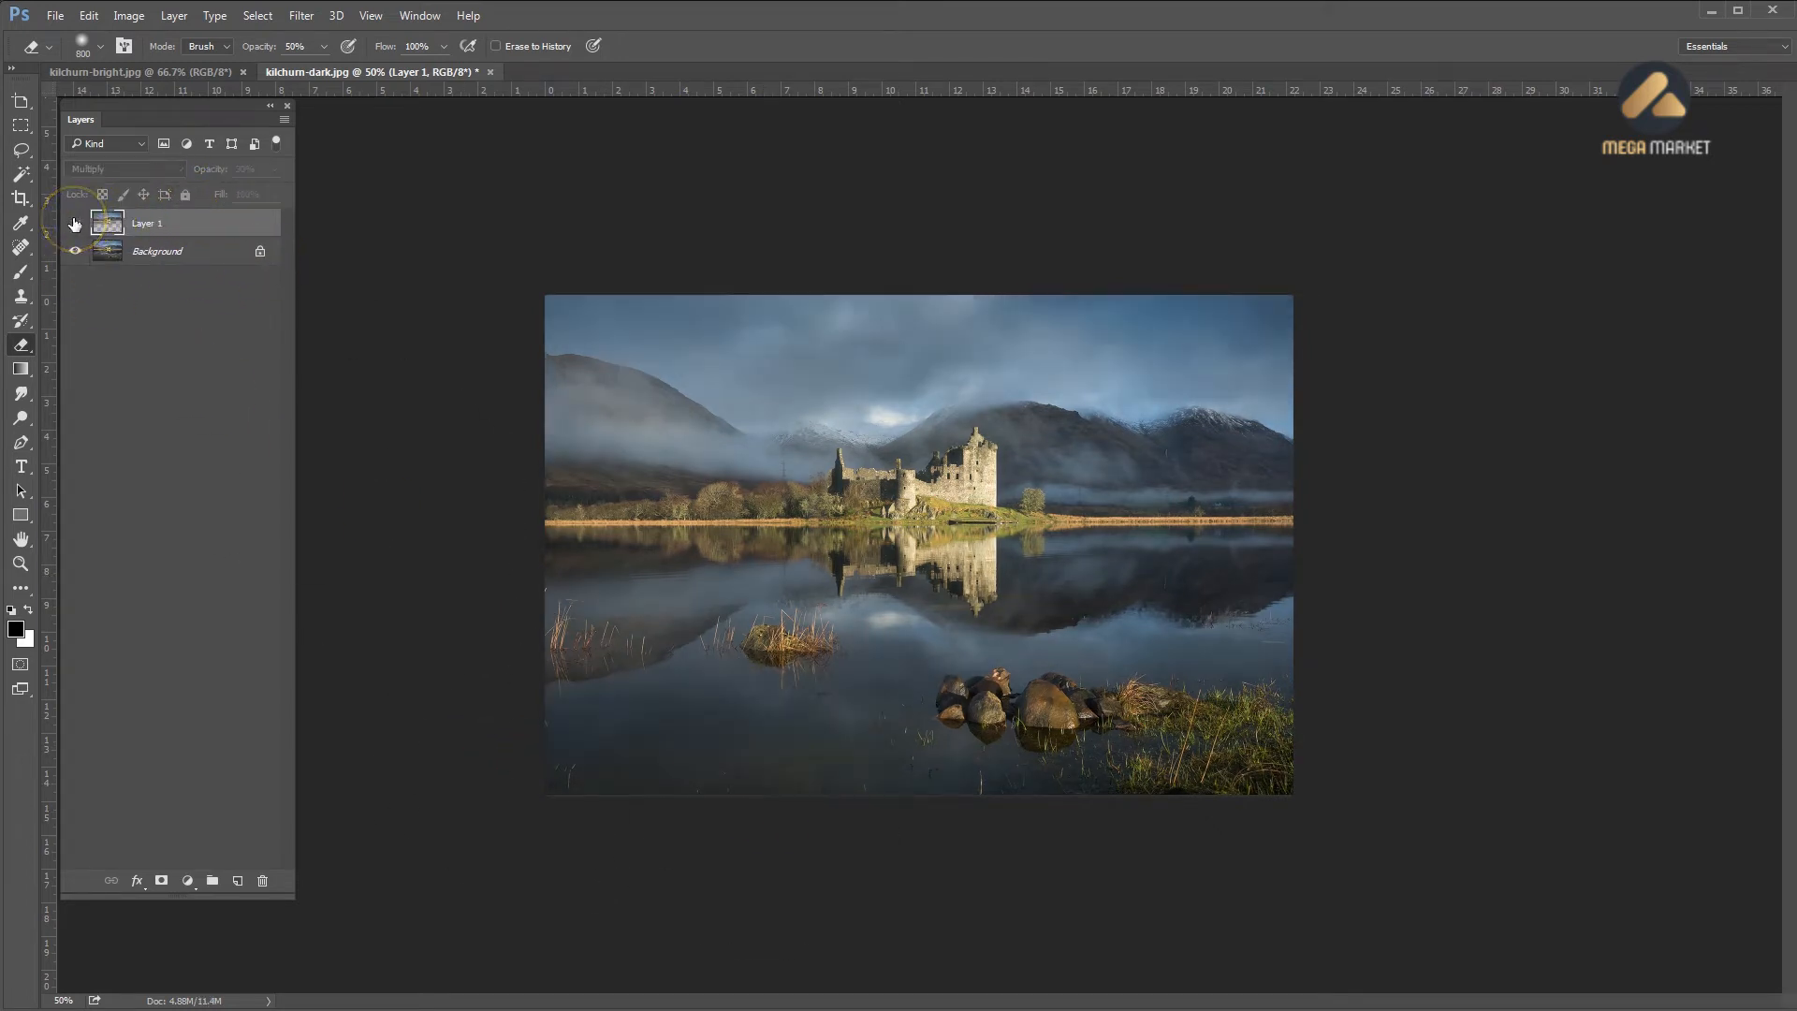
left_click(75, 223)
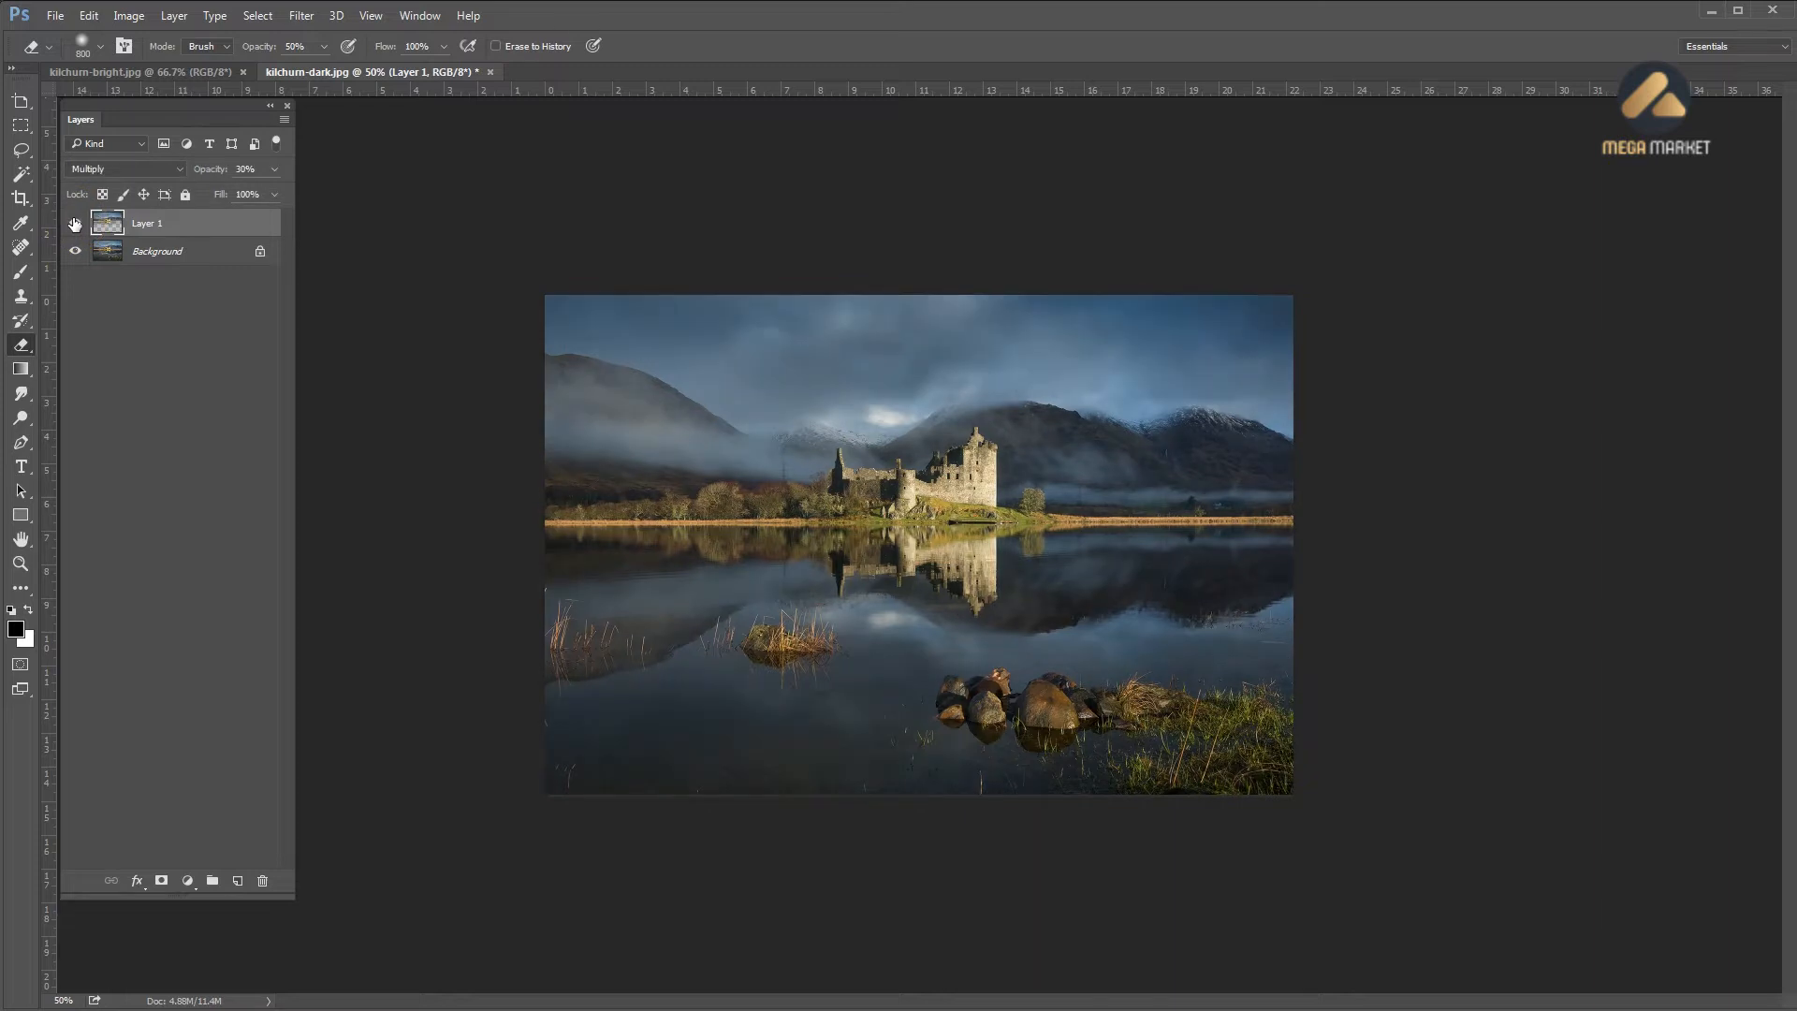
Set Layer 1's opacity to 25% and compare the photo with and without the Multiply darkening
left_click(75, 223)
left_click(74, 222)
left_click(275, 170)
left_click(219, 219)
left_click(75, 225)
left_click(75, 225)
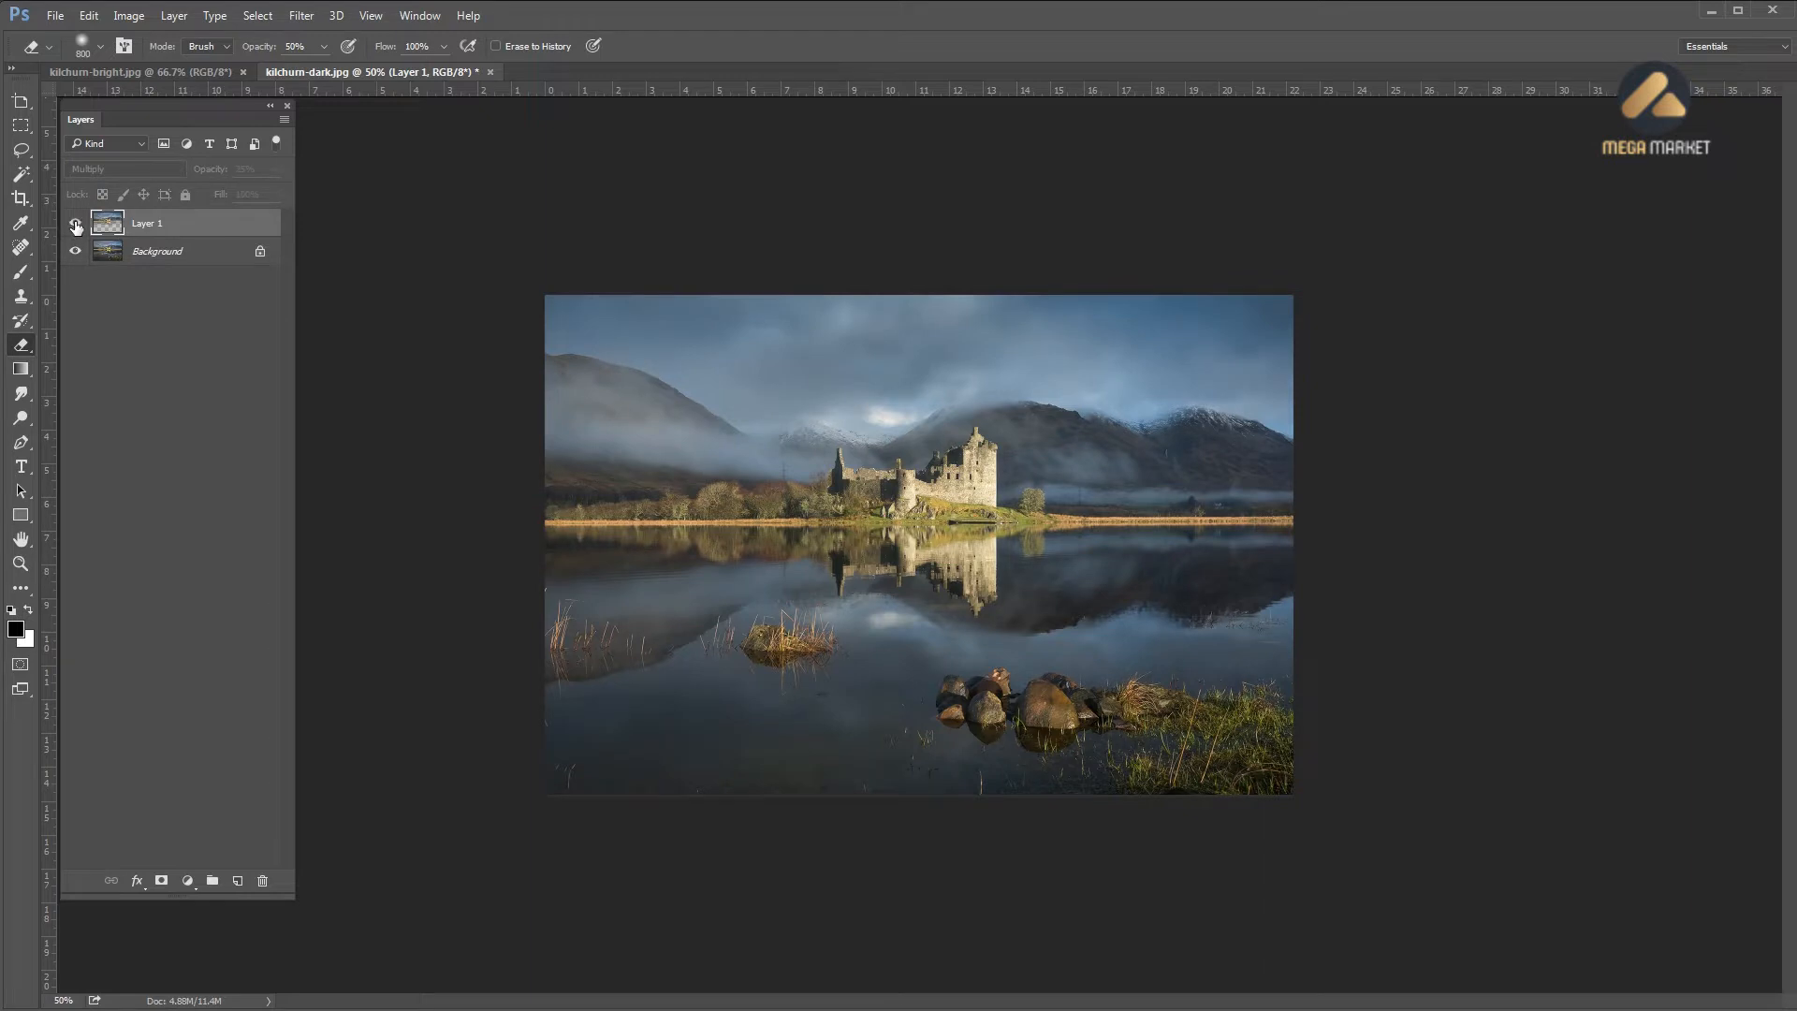
left_click(74, 224)
left_click(76, 226)
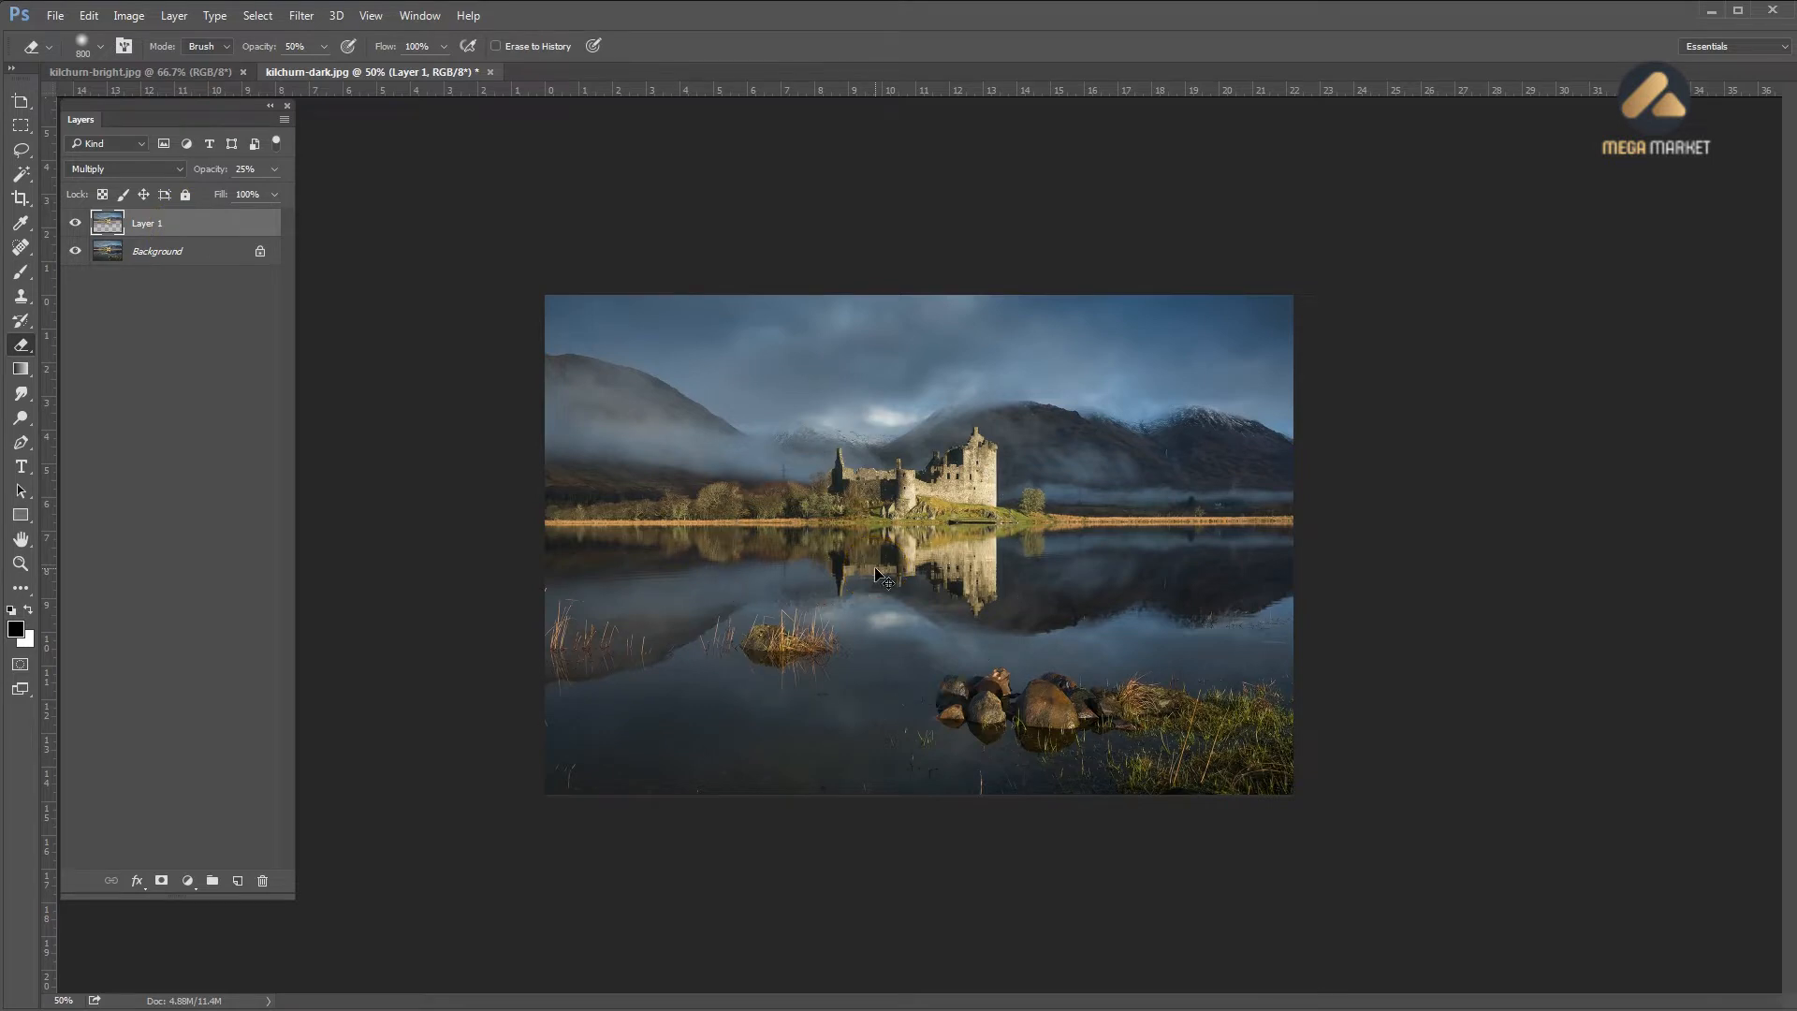
Merge Layer 1 into the Background and check the castle and its reflection up close
key("ctrl+e")
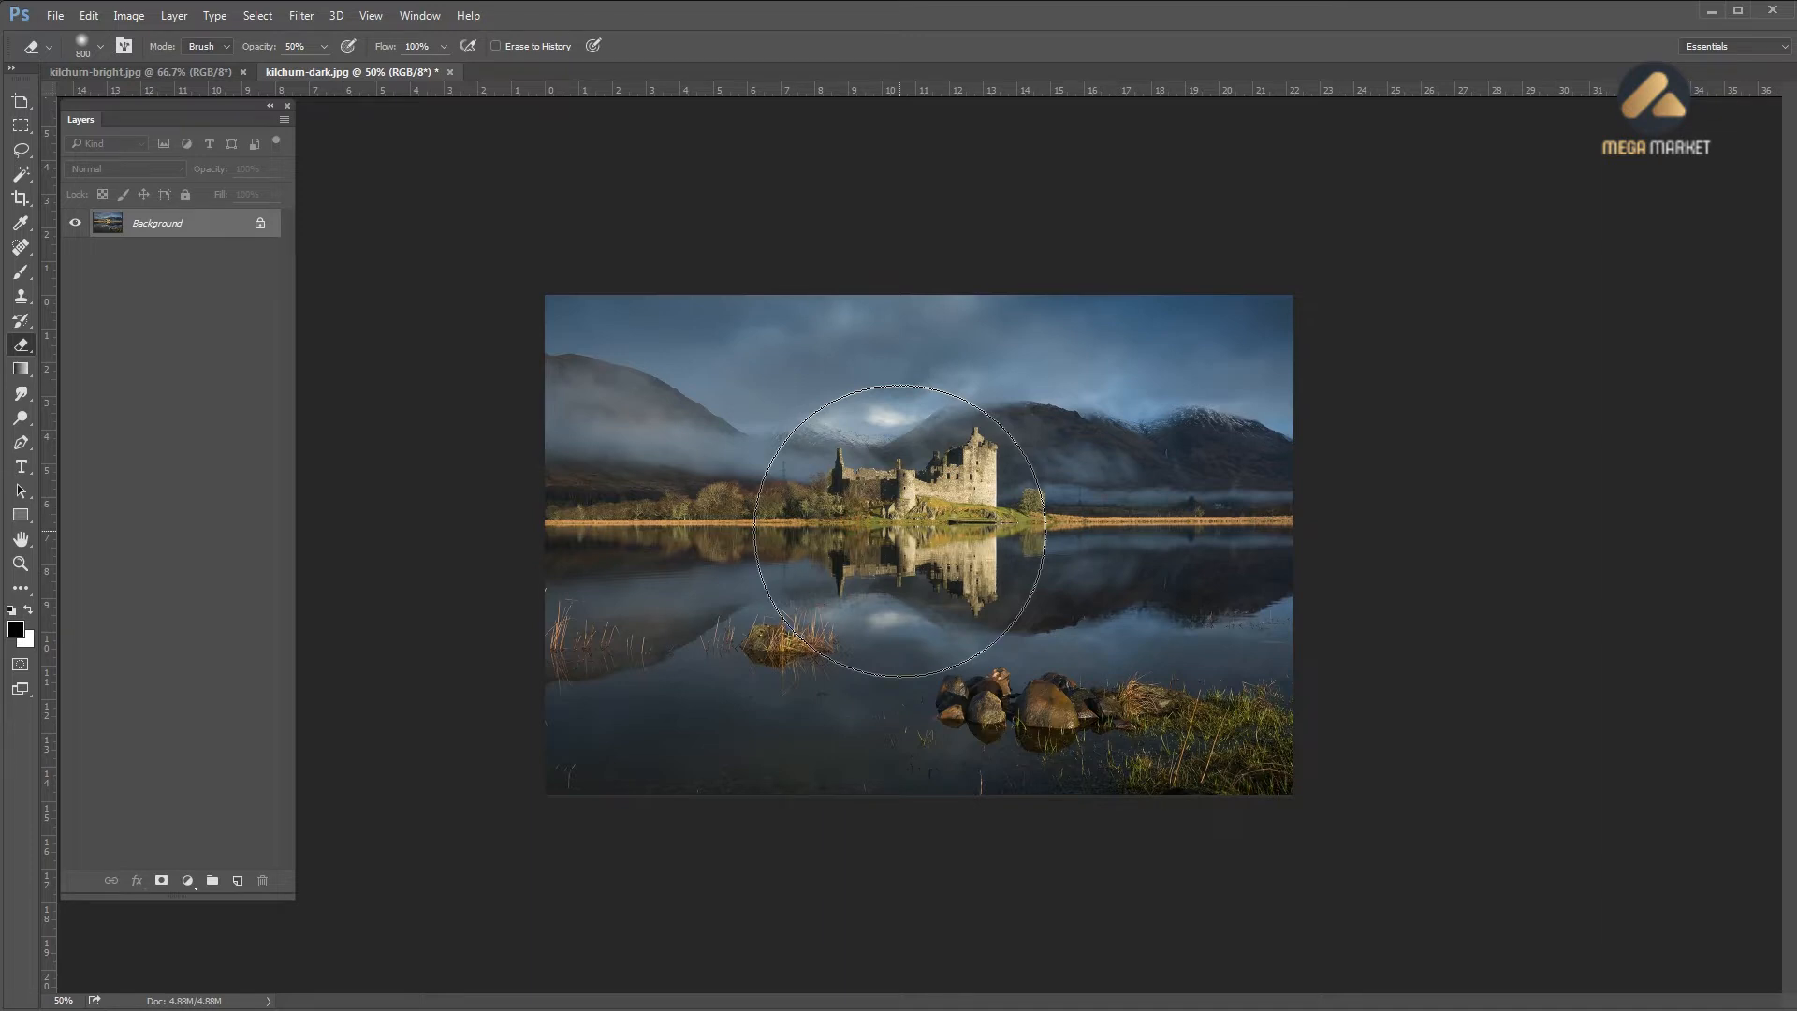
key("ctrl+plus")
key("ctrl+plus")
key("ctrl+plus")
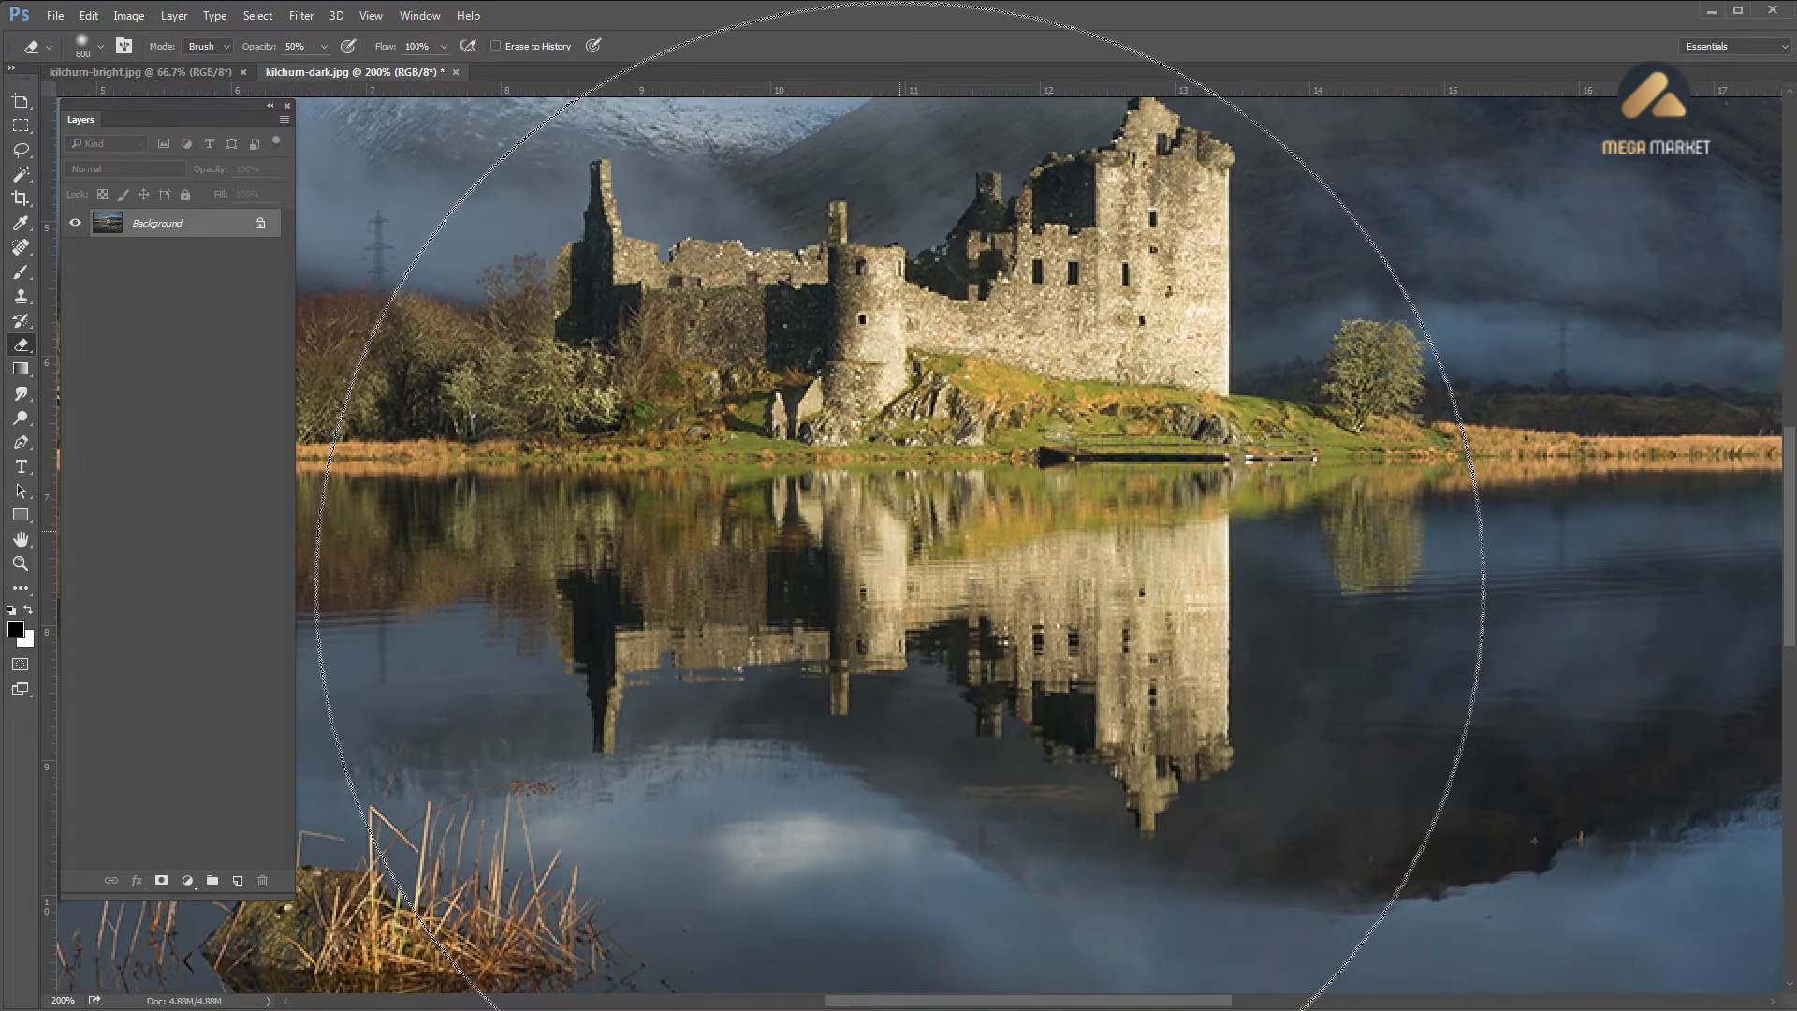
key("ctrl+minus")
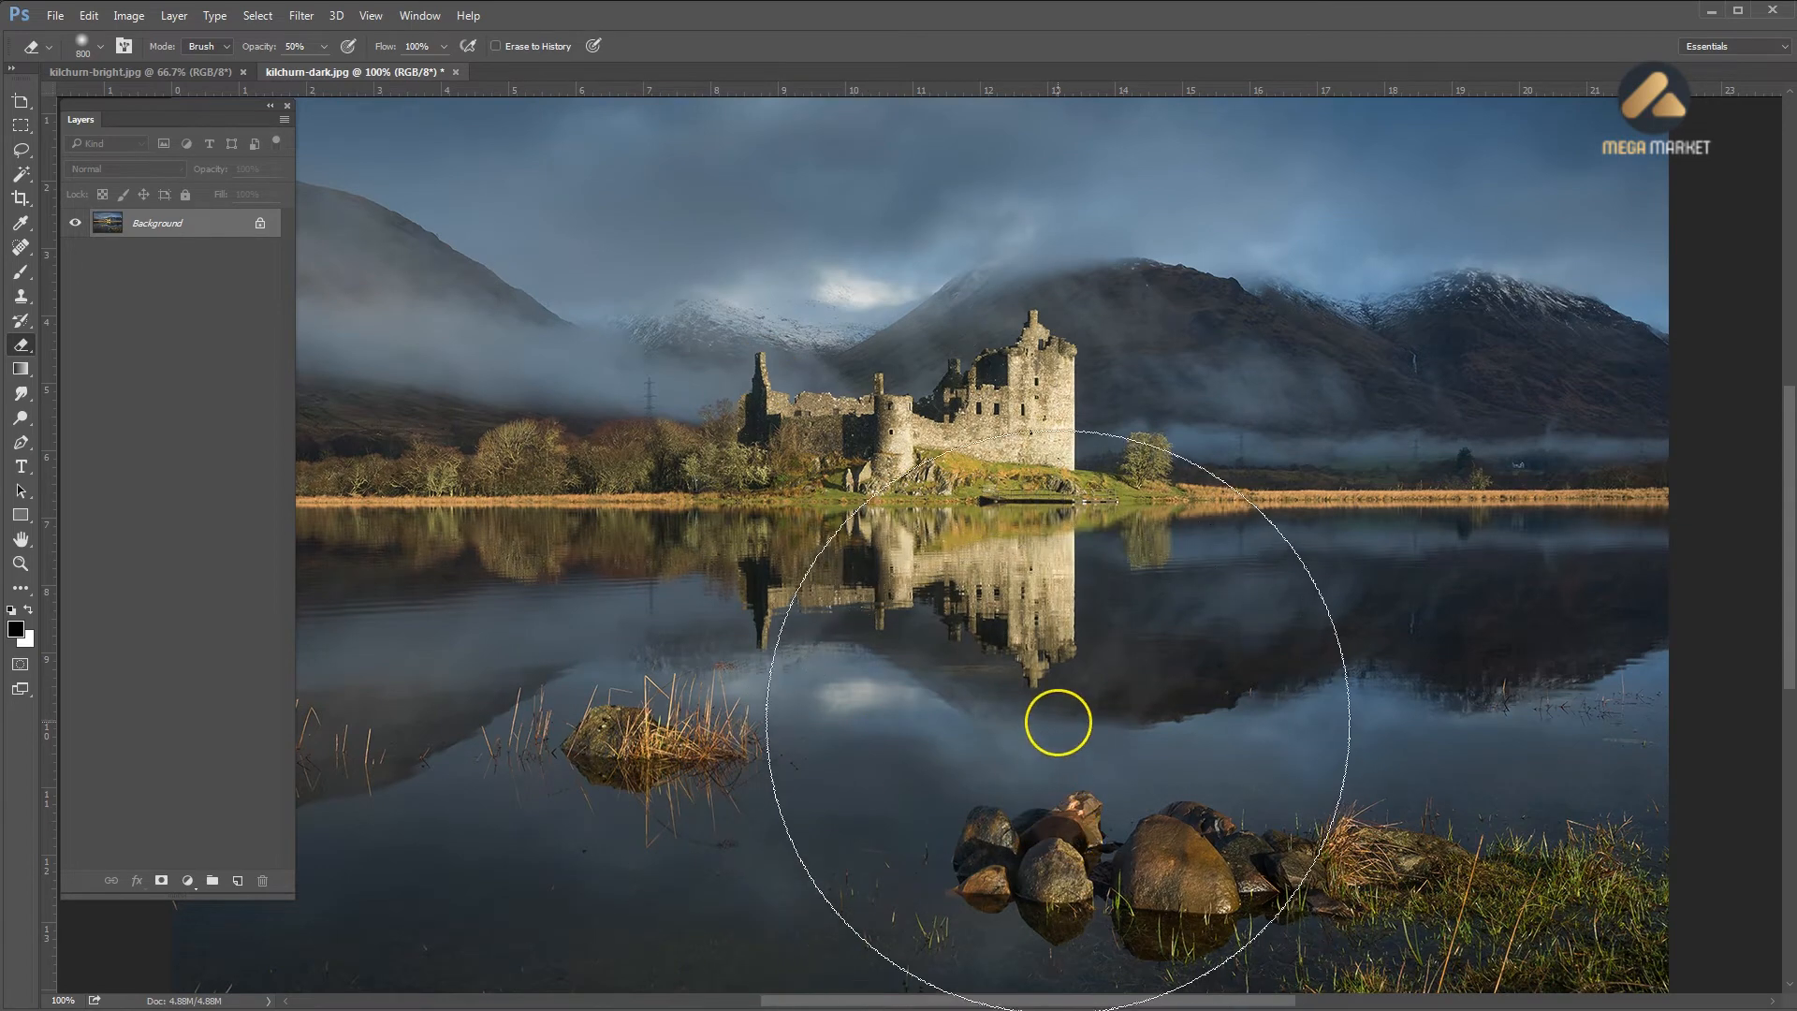
key("ctrl+minus")
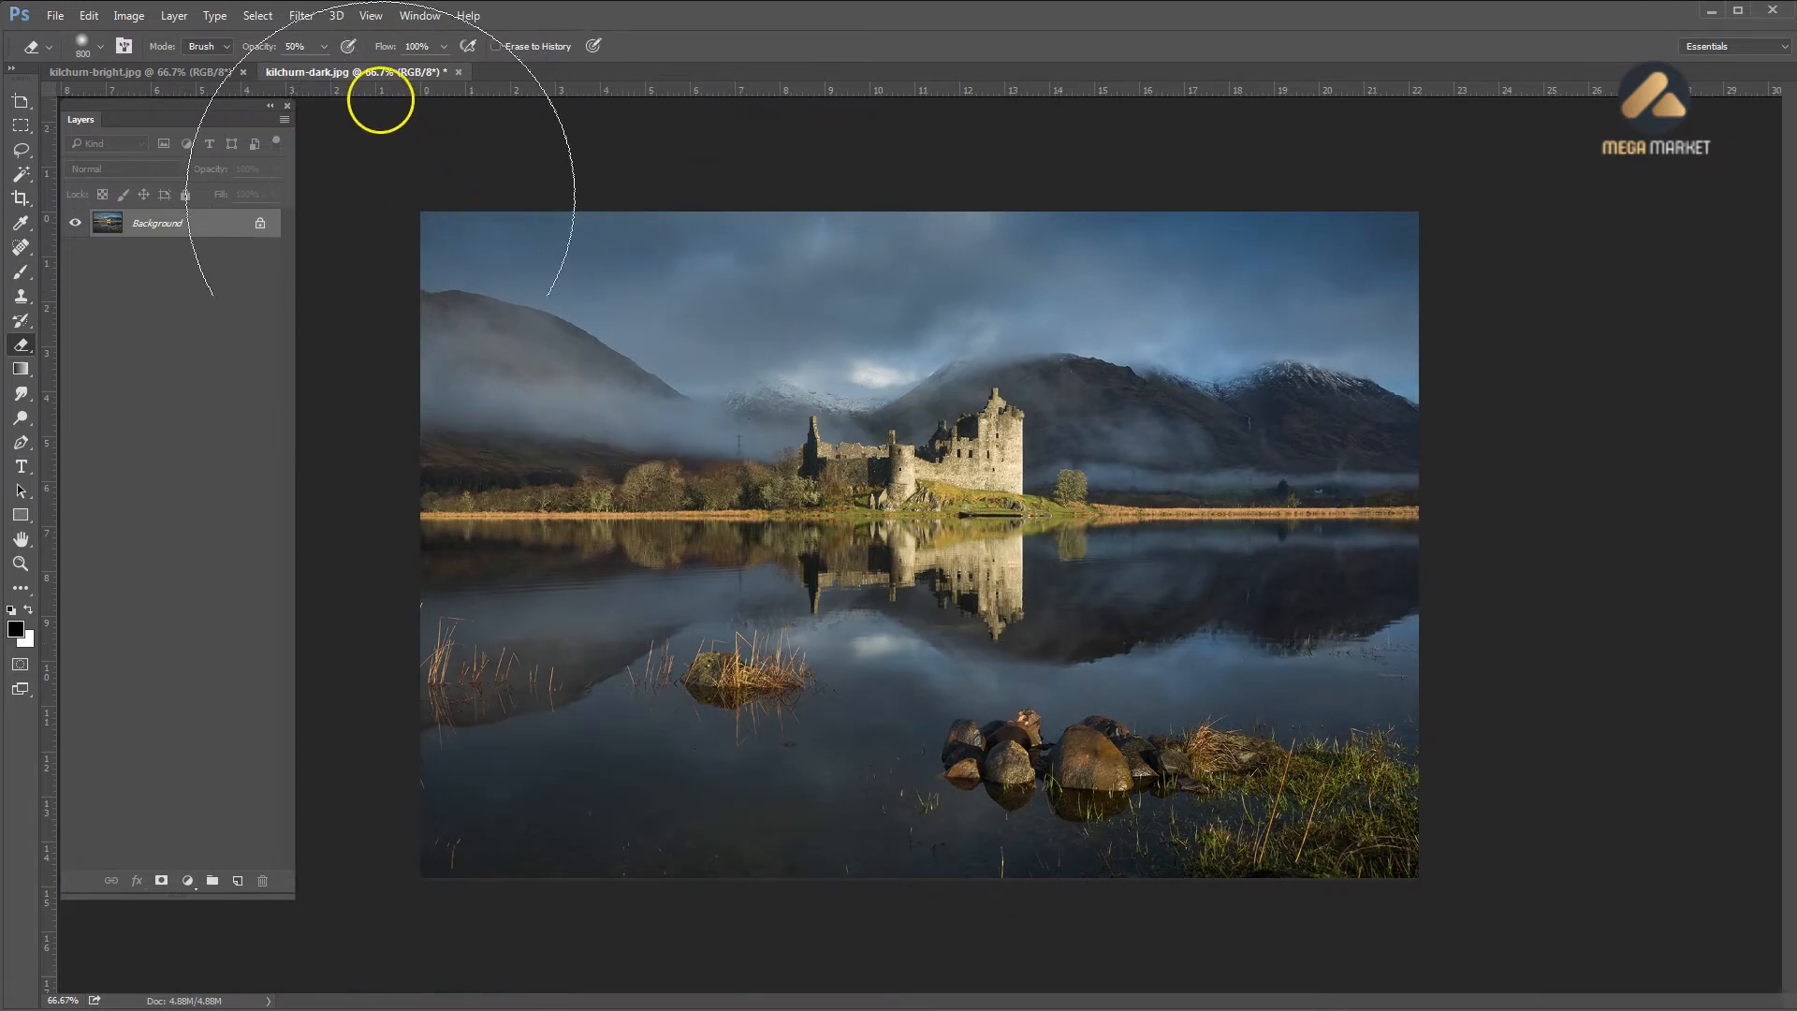
Start a Shadows/Highlights adjustment on the Background with the shadows amount at 7%
left_click(131, 17)
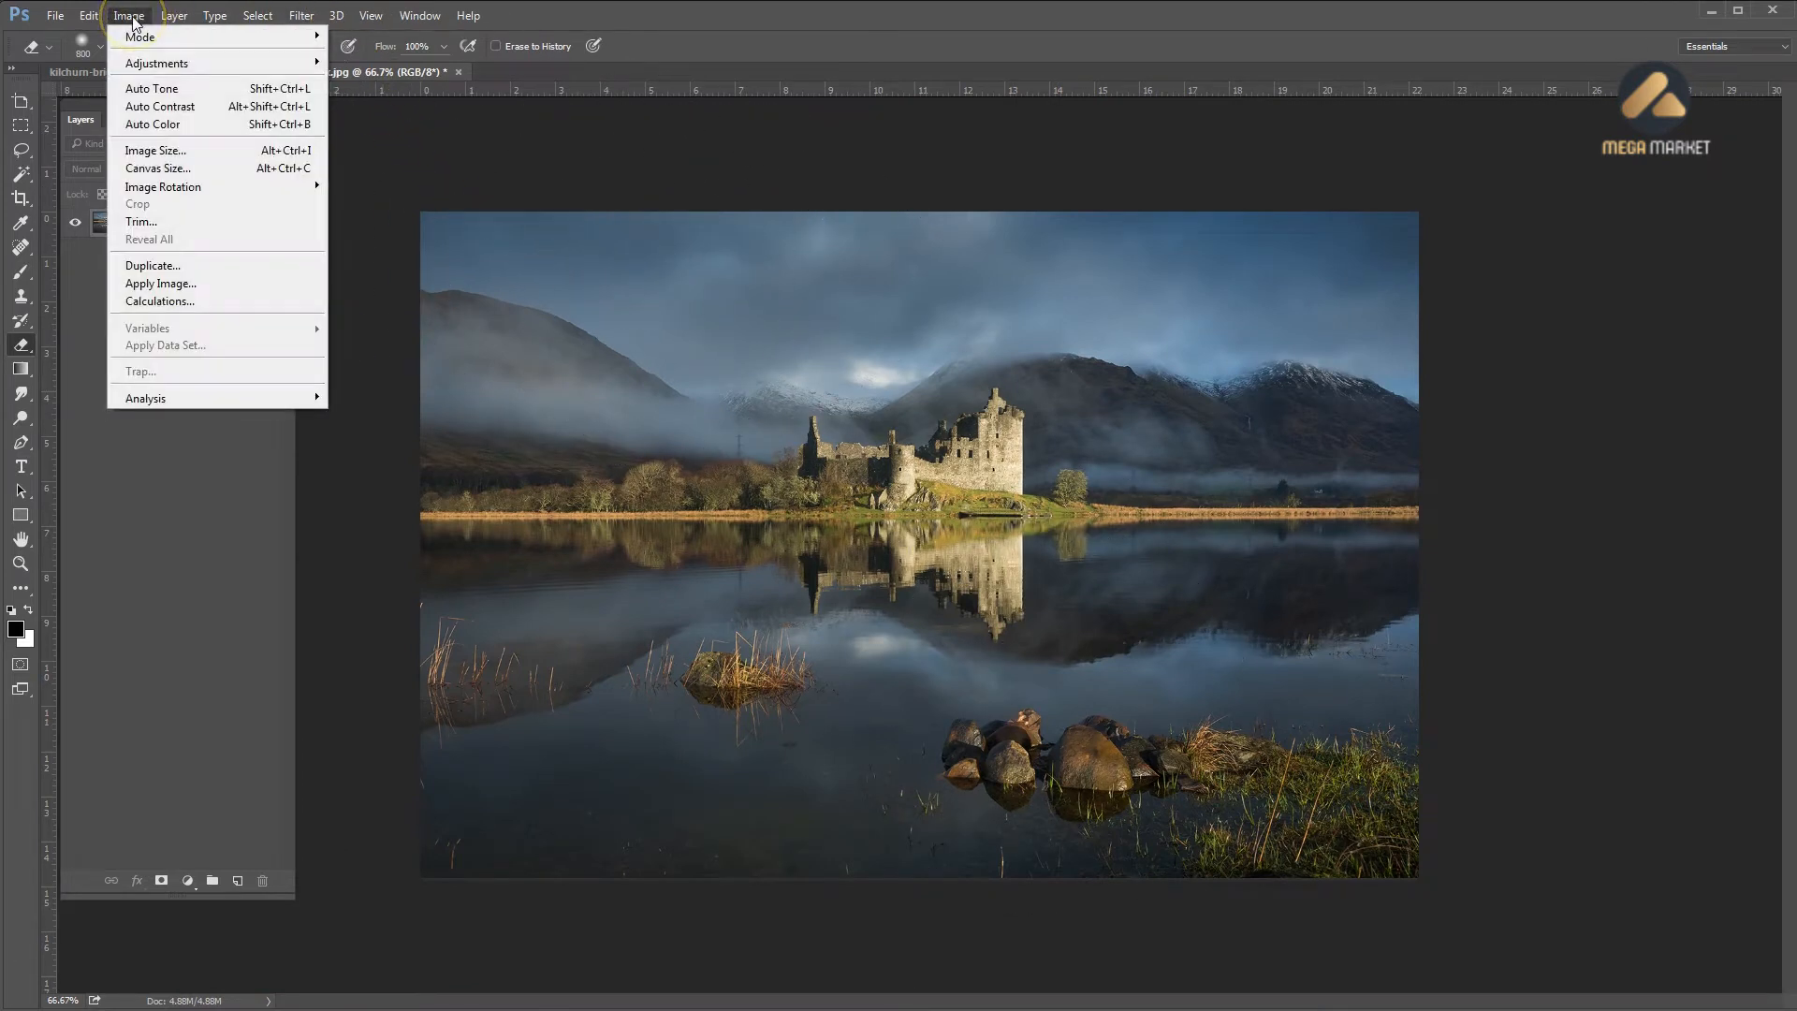
mouse_move(157, 63)
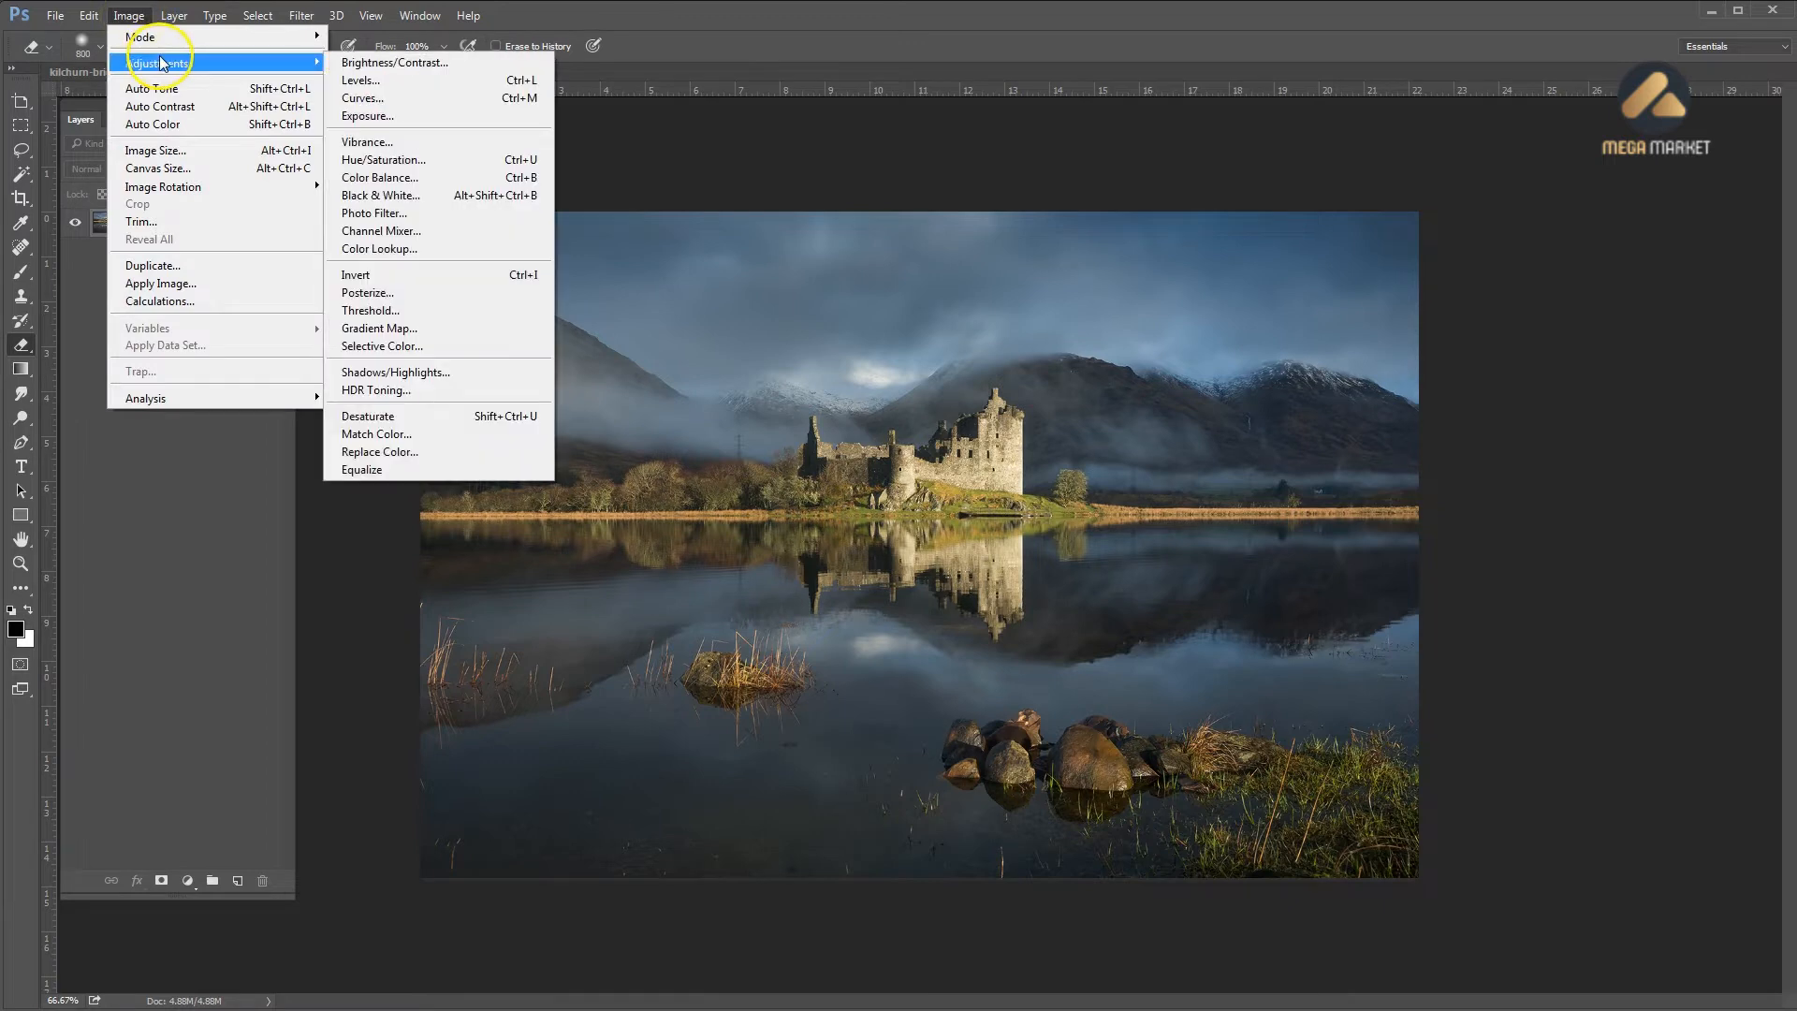
left_click(377, 374)
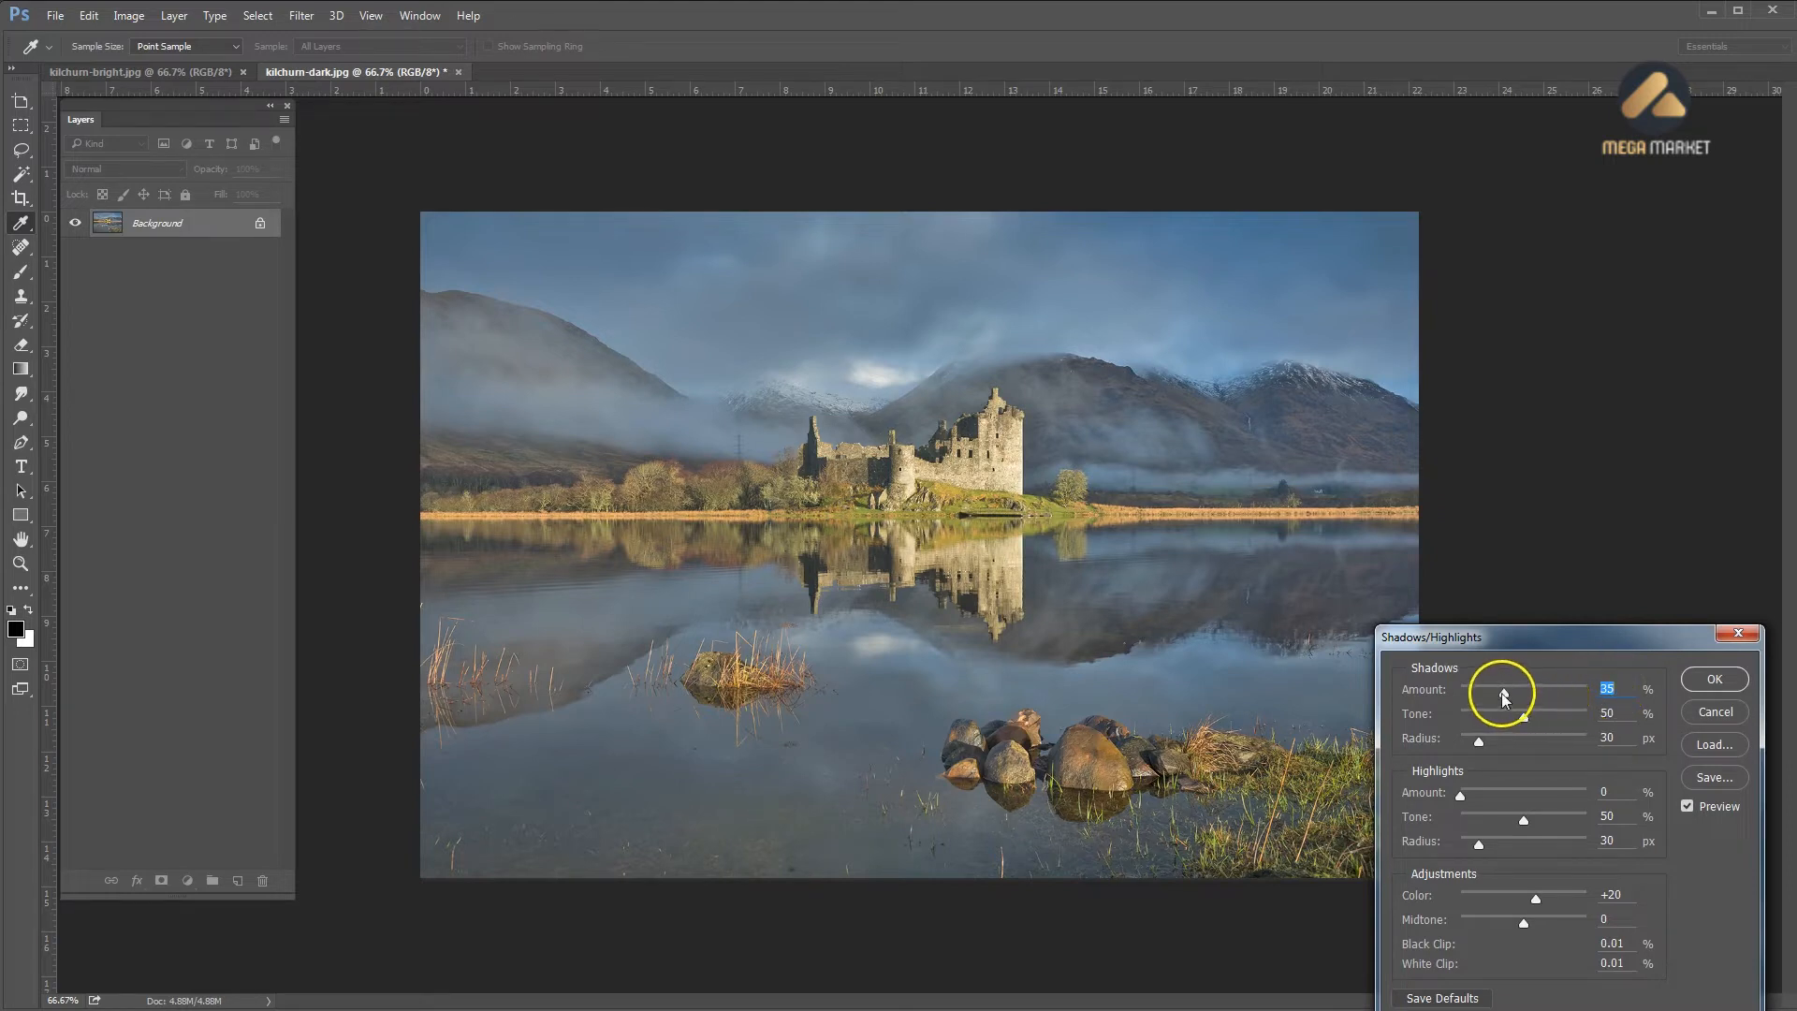
left_click_drag(1501, 692, 1470, 702)
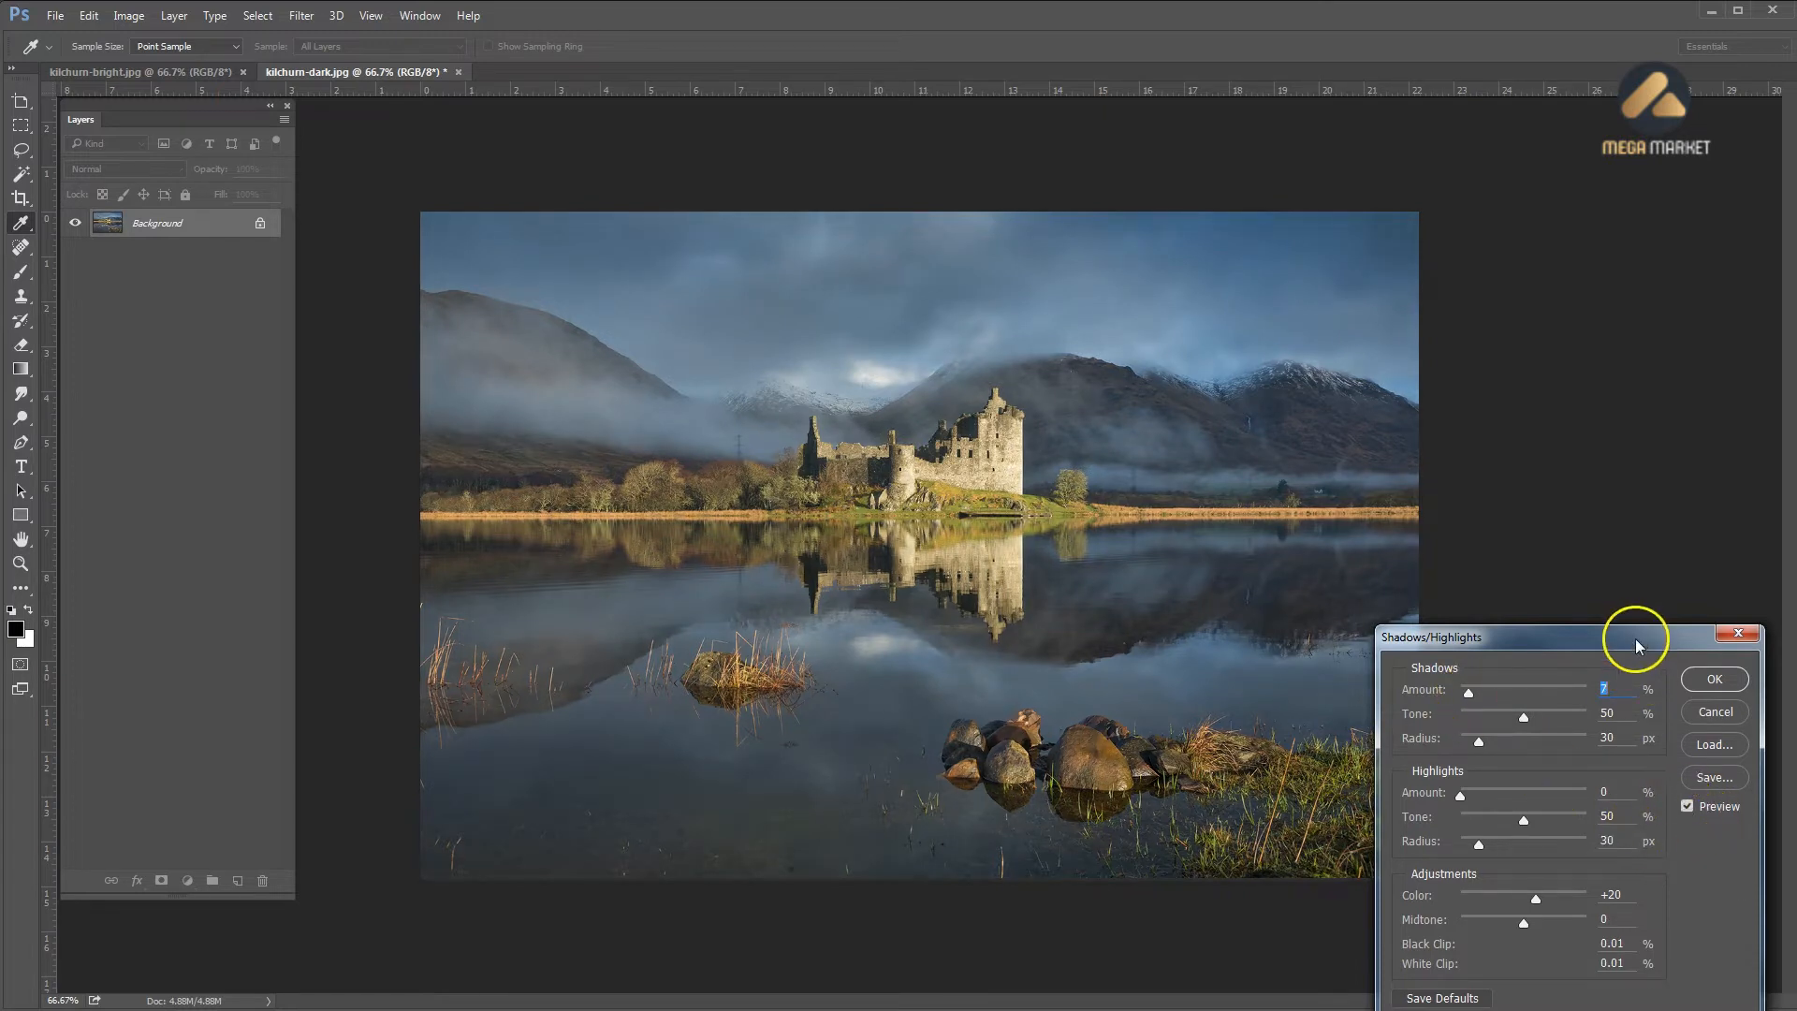
left_click_drag(1636, 638, 1636, 539)
Compare the photo with and without the Shadows/Highlights preview to judge the shadow lightening
left_click(1688, 704)
left_click(1688, 704)
left_click(1688, 705)
left_click(1687, 705)
left_click(1688, 704)
left_click(1687, 708)
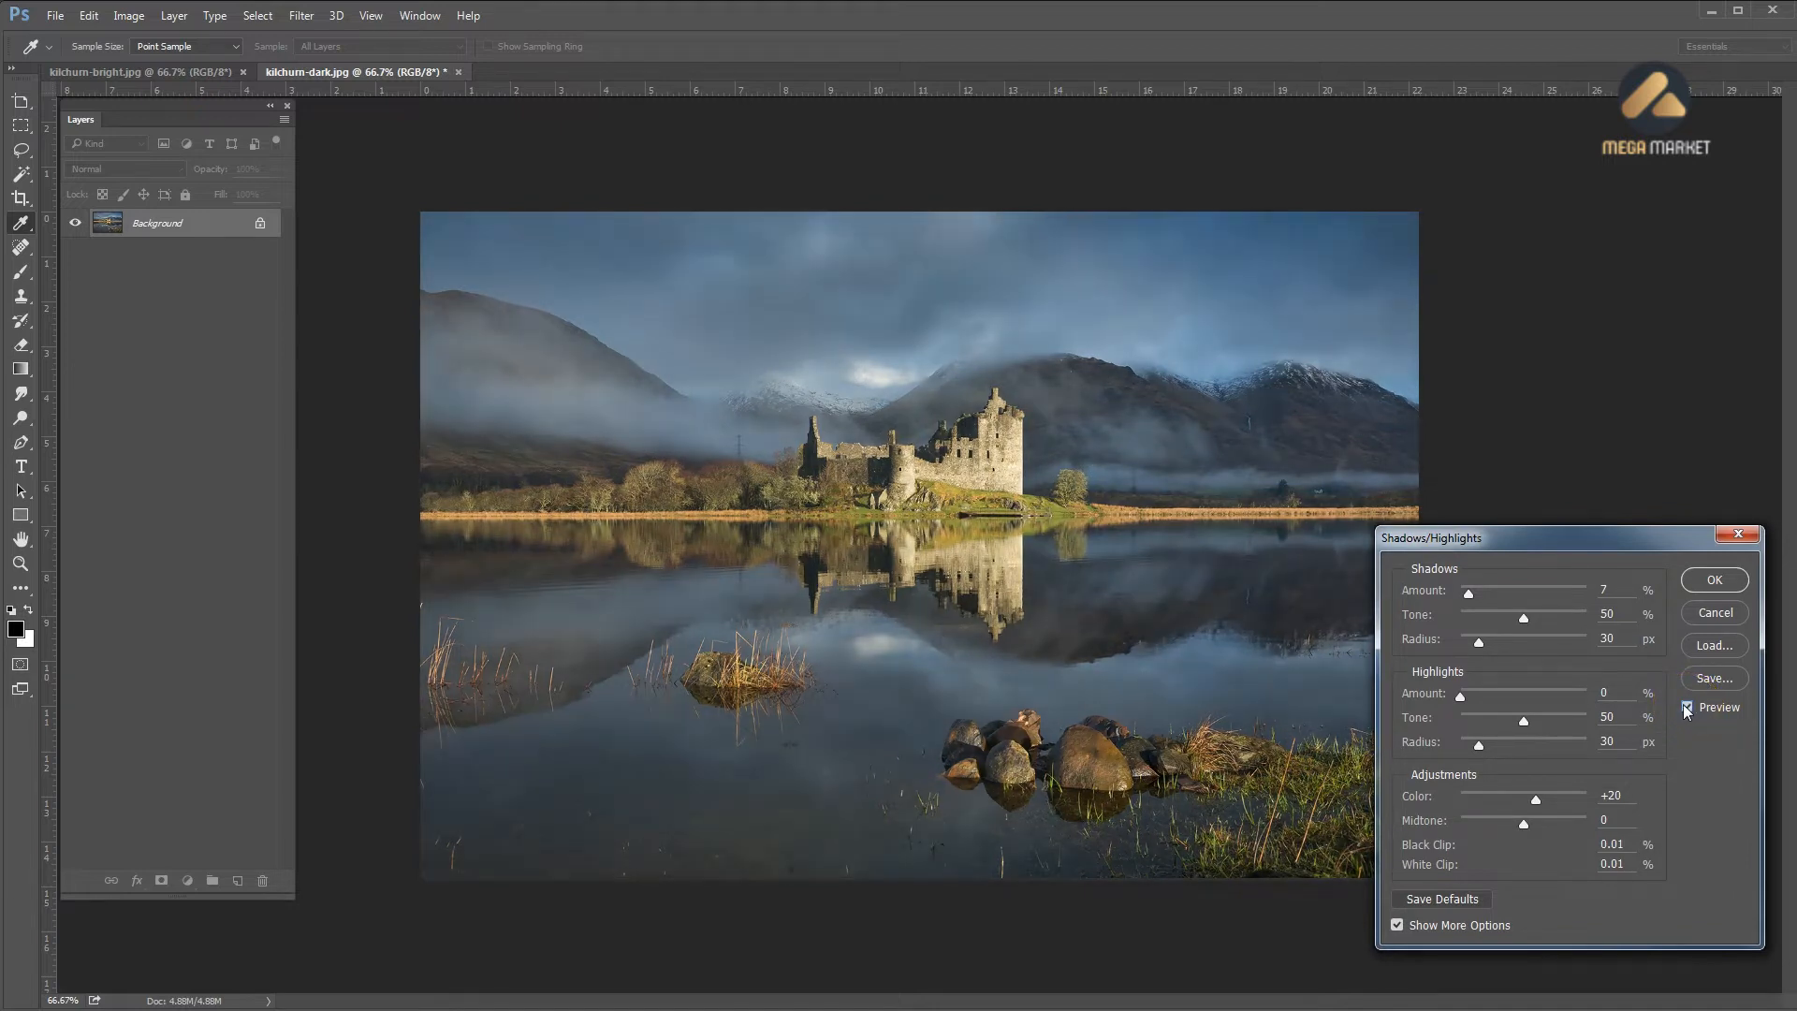
left_click(1687, 707)
left_click(1687, 708)
left_click(1687, 708)
left_click(1687, 707)
left_click(1688, 707)
left_click(1687, 707)
left_click(1687, 707)
left_click(1687, 707)
Set the shadows amount to 3%, compare it with the original photo, and apply the Shadows/Highlights adjustment
double_click(1606, 588)
type("3")
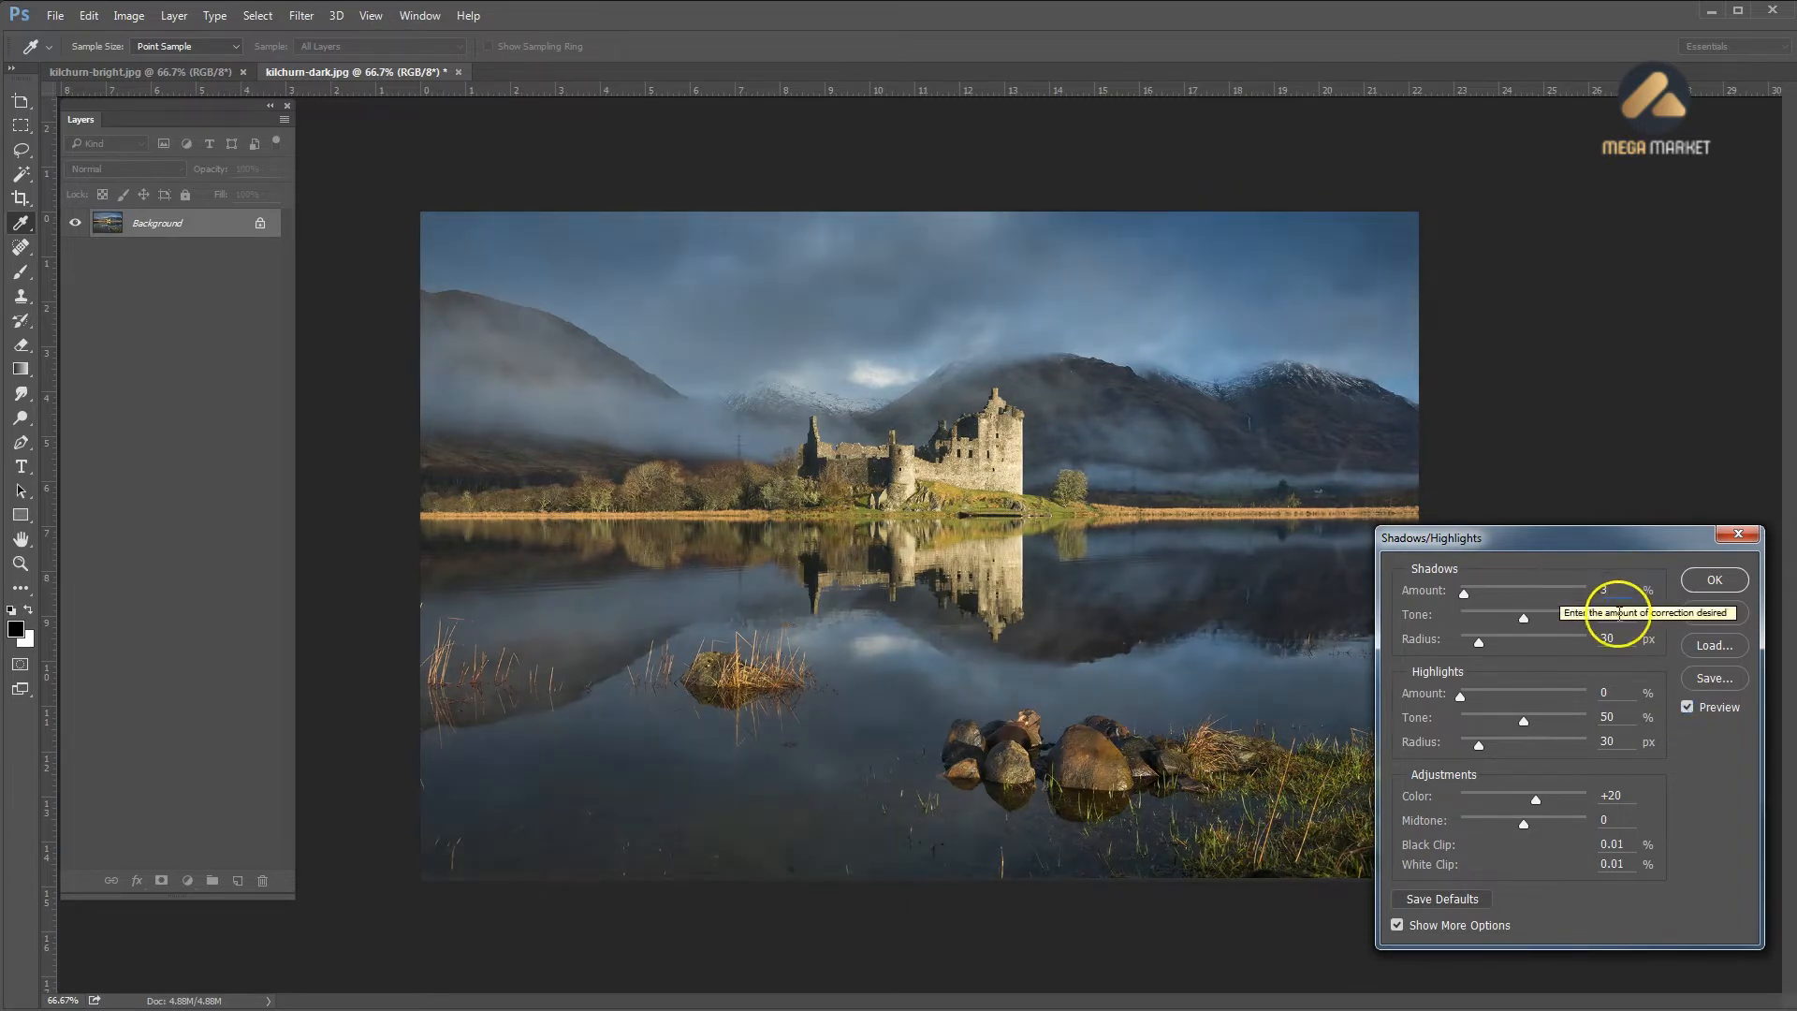
left_click(1688, 712)
left_click(1688, 709)
left_click(1687, 709)
left_click(1687, 709)
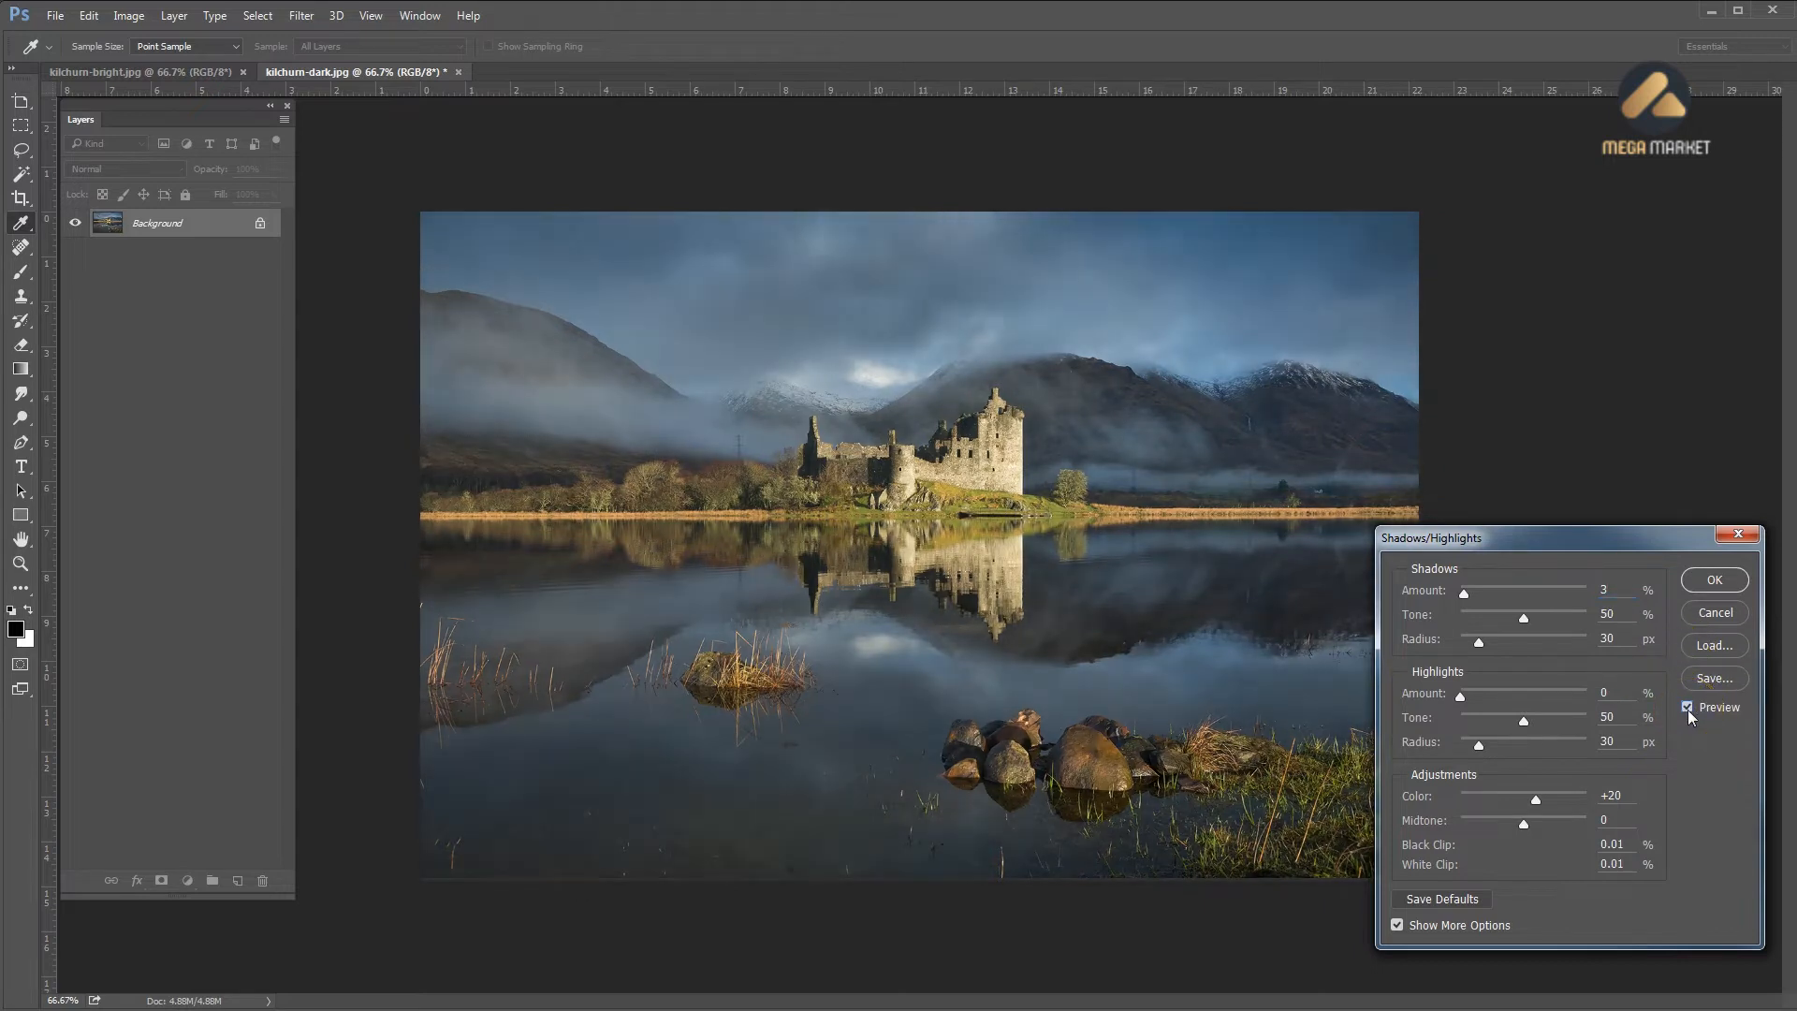
left_click(1703, 582)
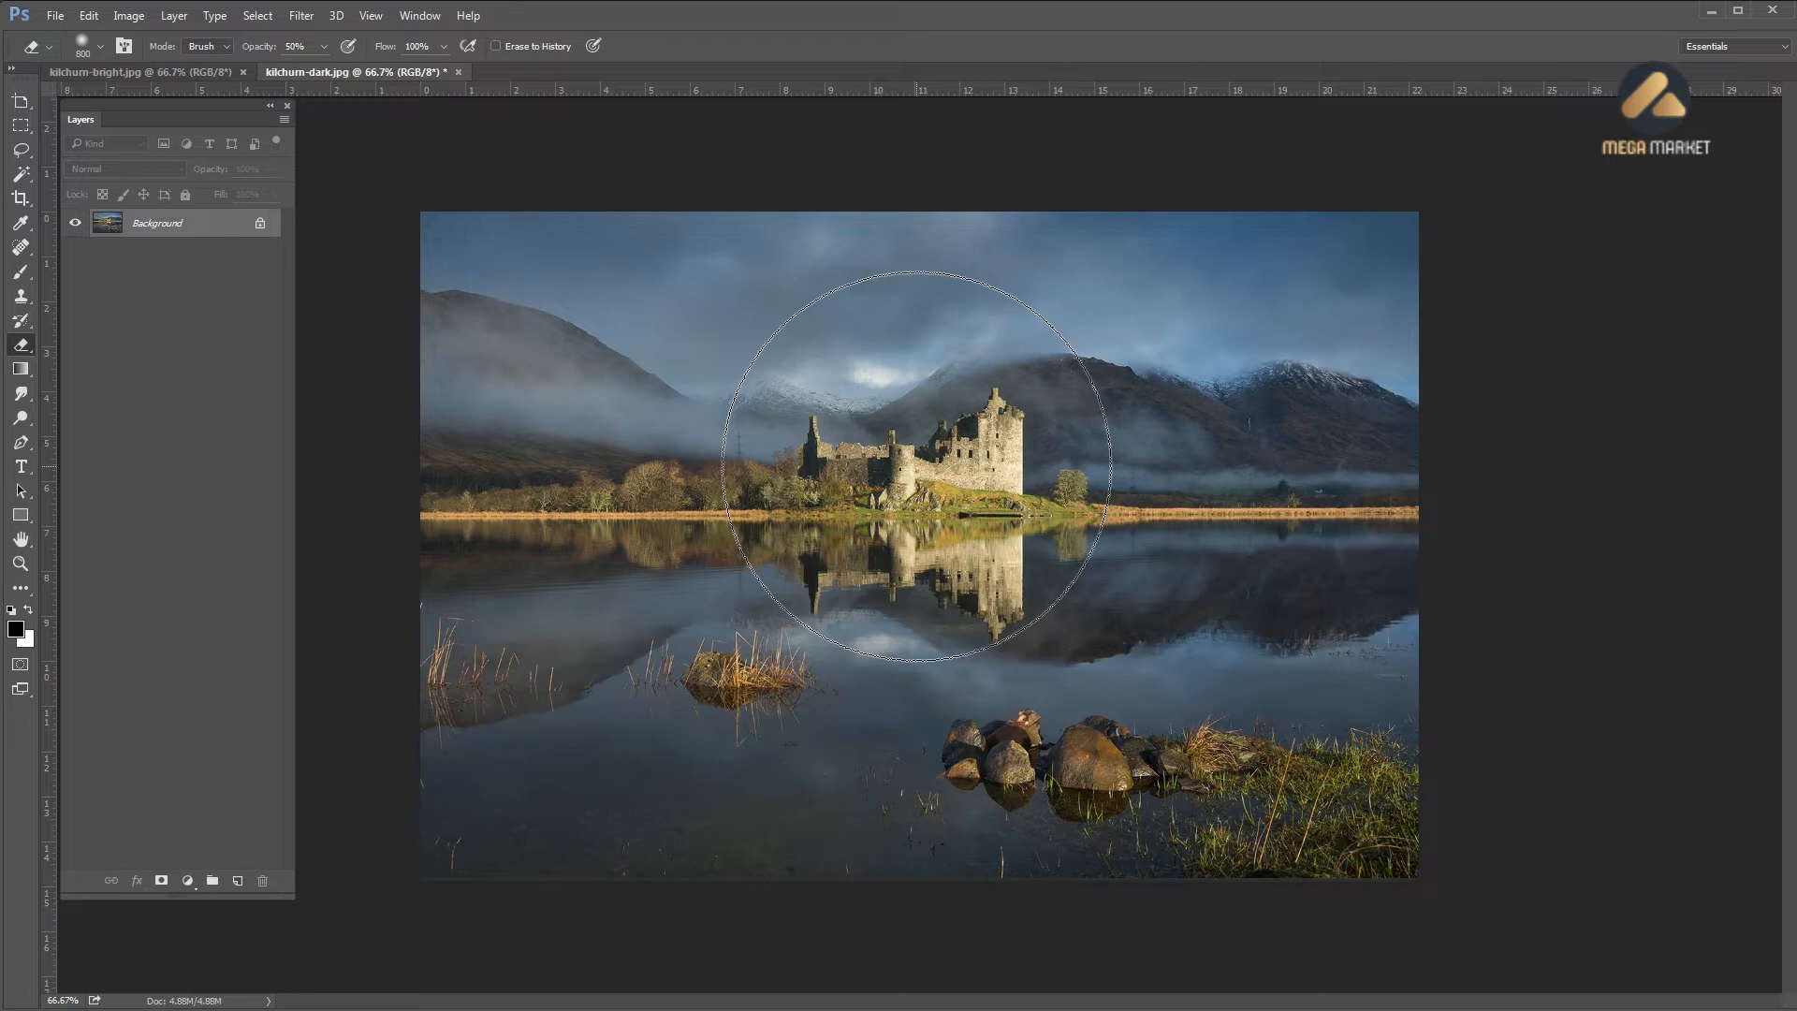
Duplicate the Background layer of the castle photo
mouse_move(993, 513)
left_mouse_down()
mouse_move(1008, 547)
mouse_move(894, 517)
left_mouse_up()
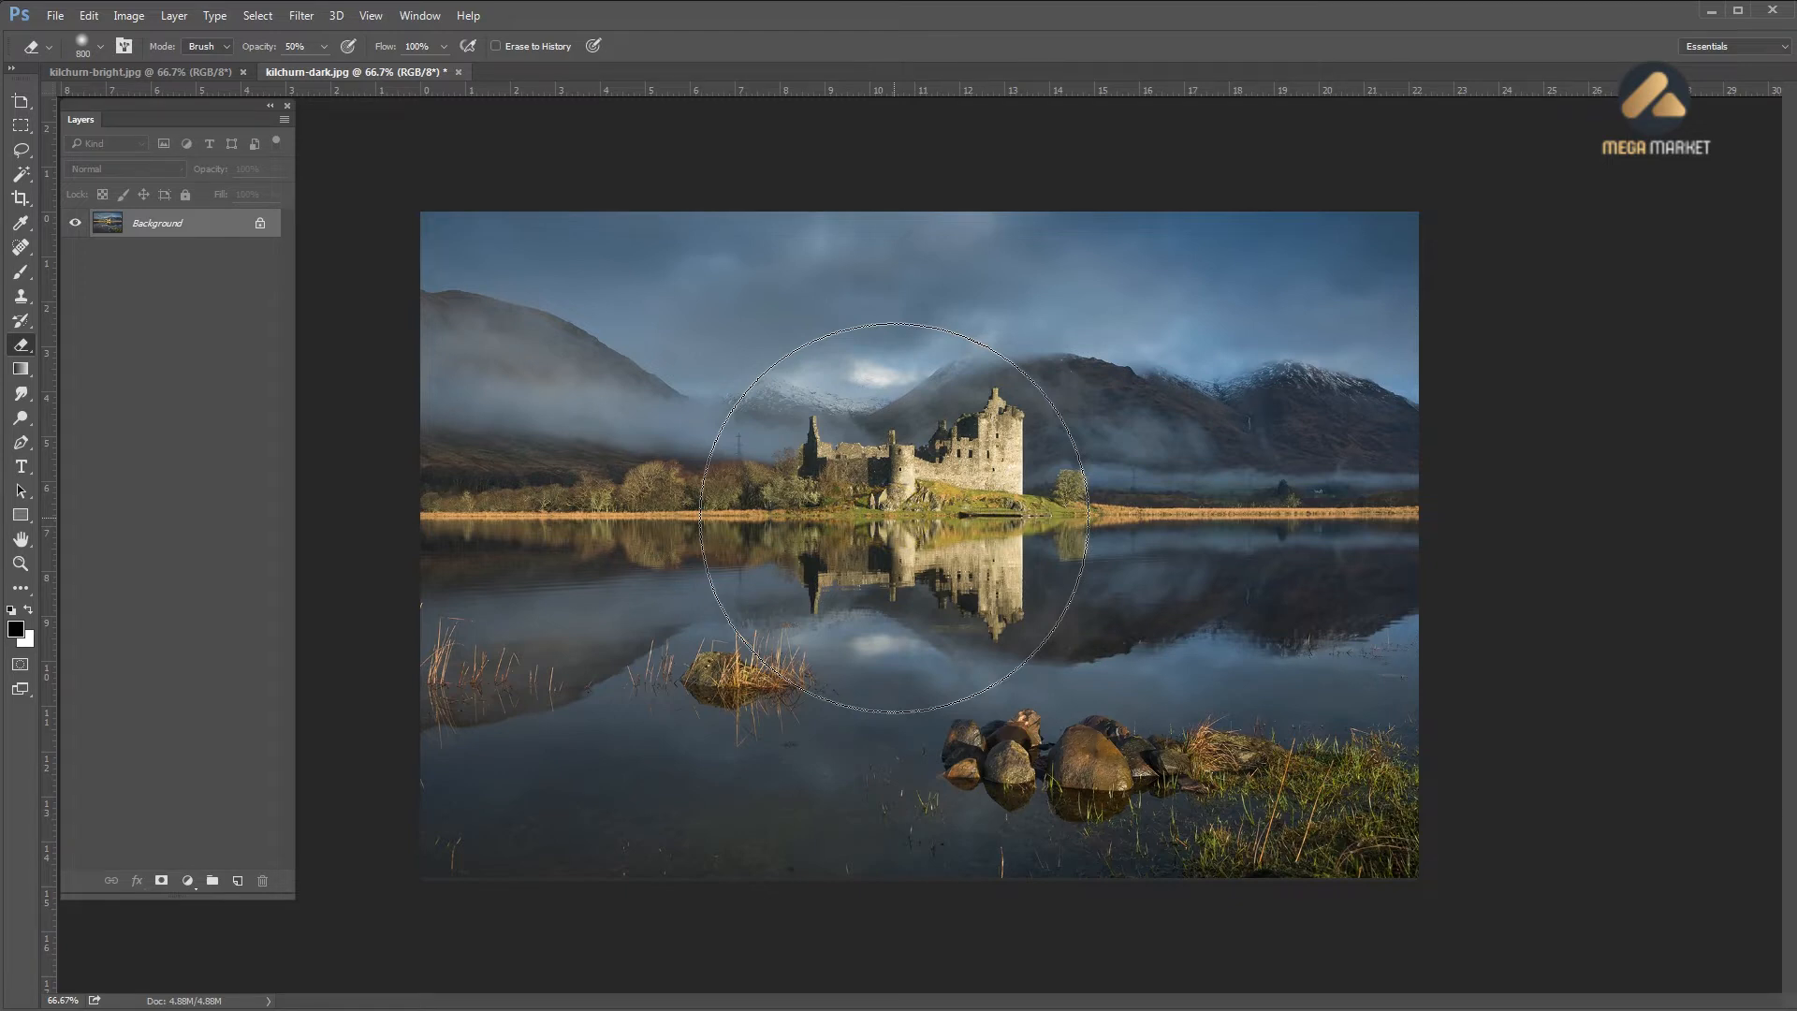
key("ctrl+j")
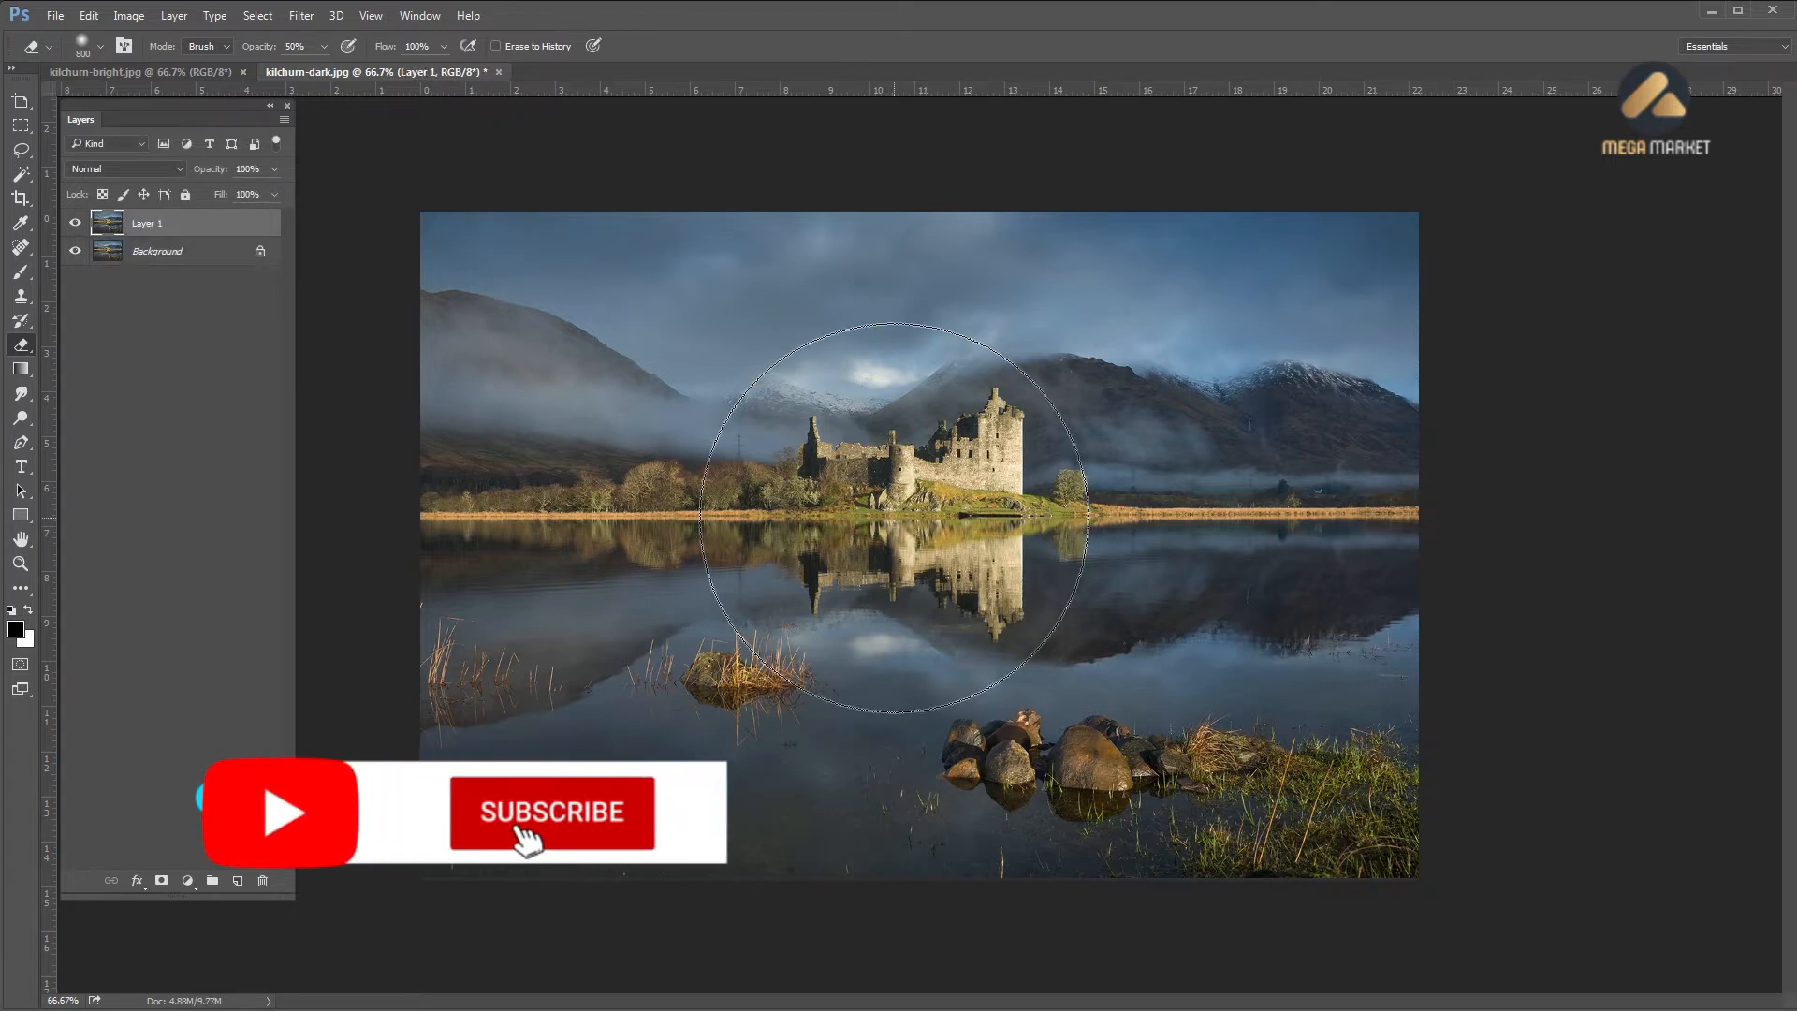
left_click(855, 462)
left_click_drag(856, 463, 917, 455)
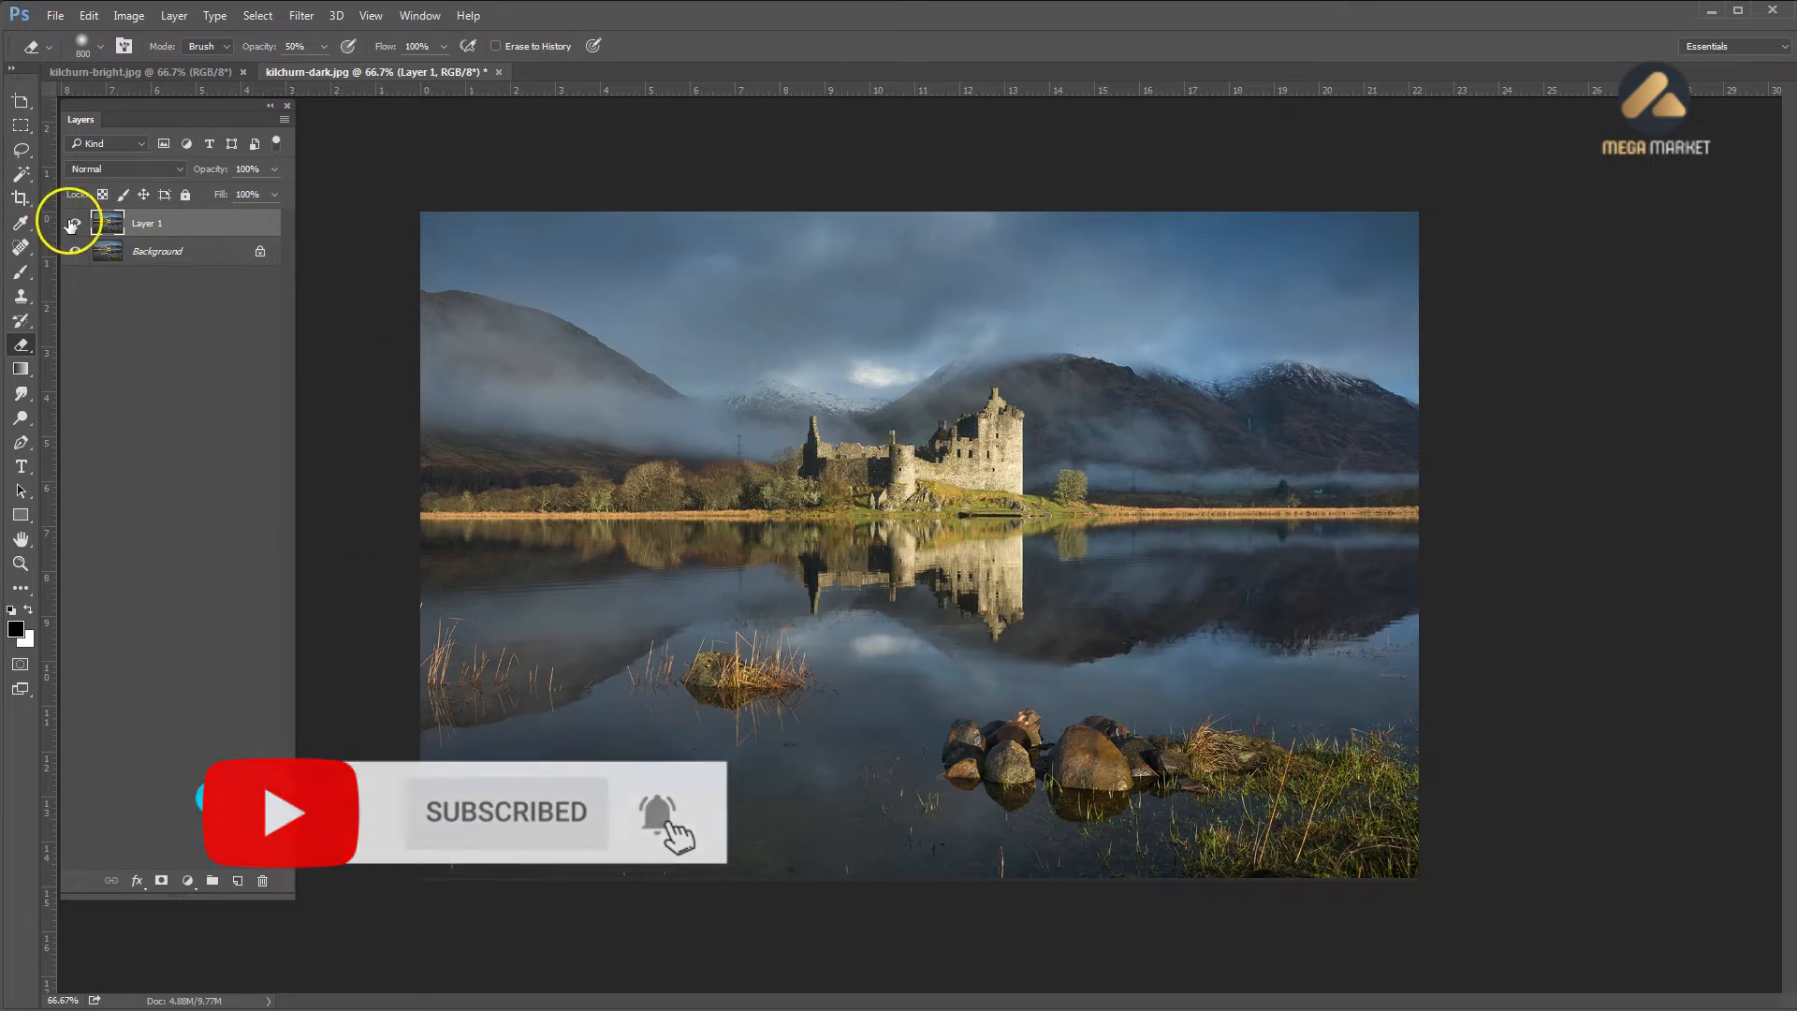
Apply a Photo Filter with Cooling Filter (LBB) to Layer 1
left_click(132, 15)
mouse_move(169, 62)
left_click(435, 213)
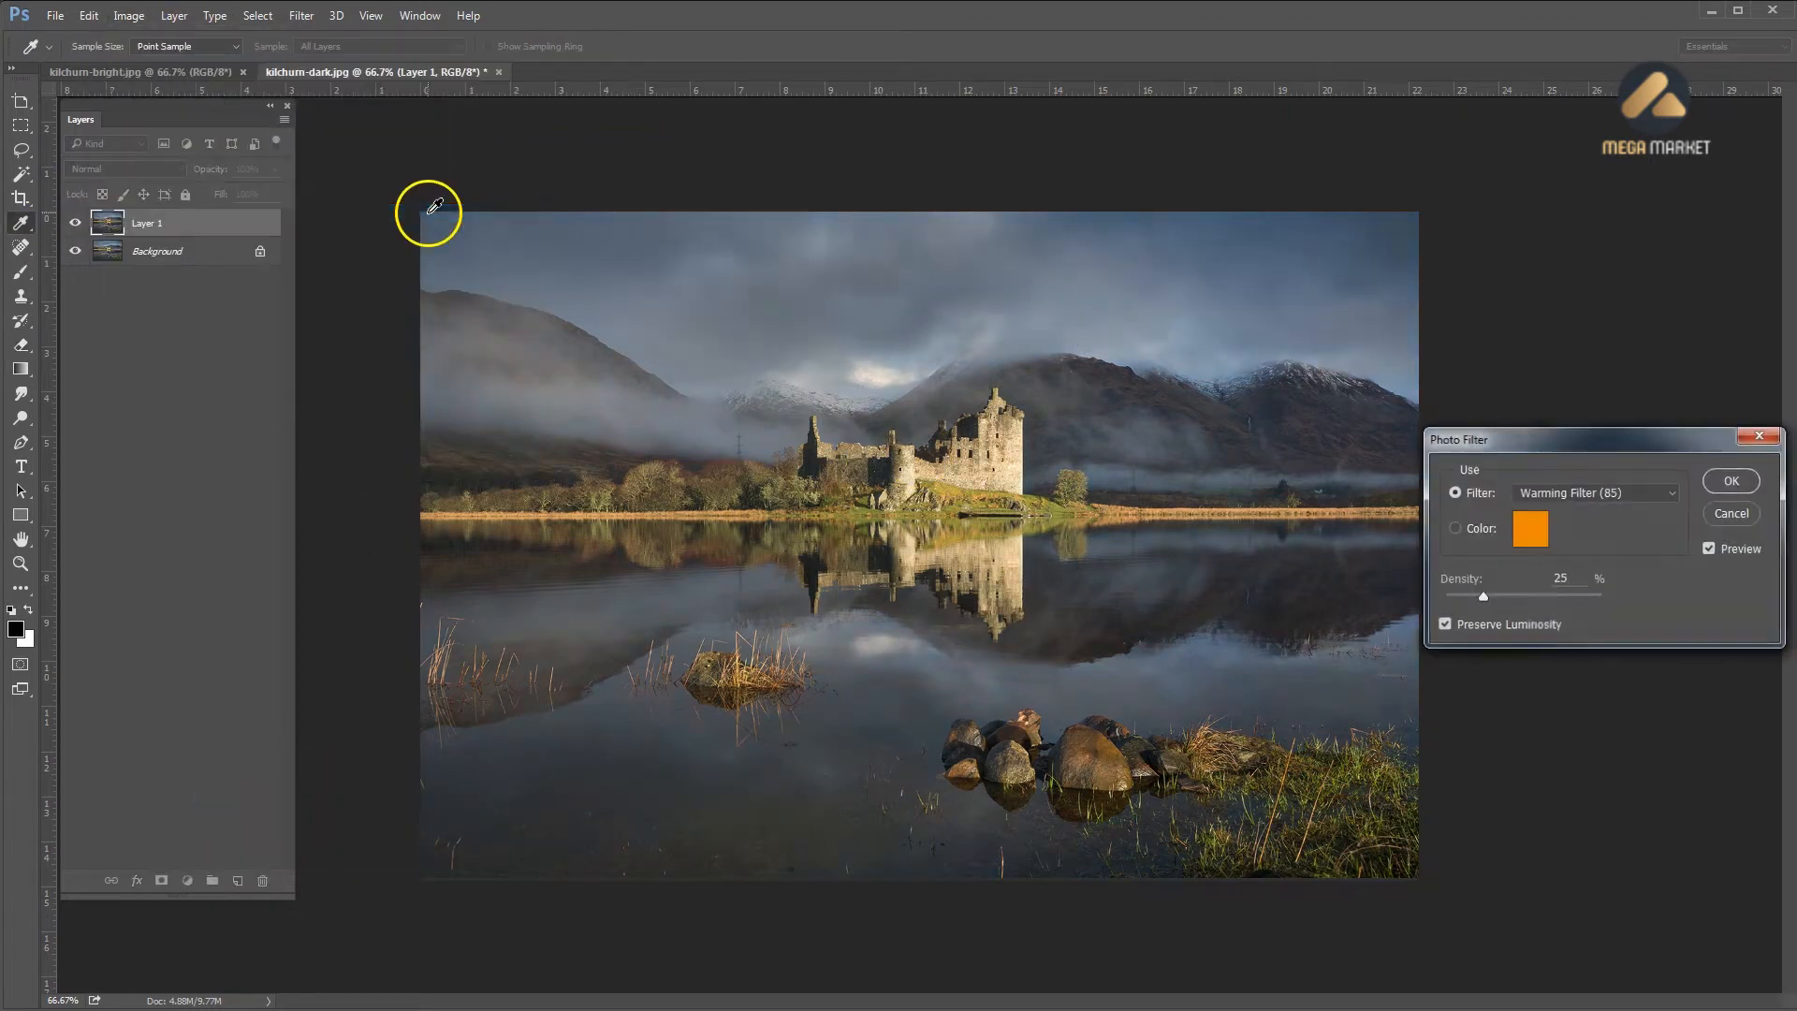
left_click(1626, 494)
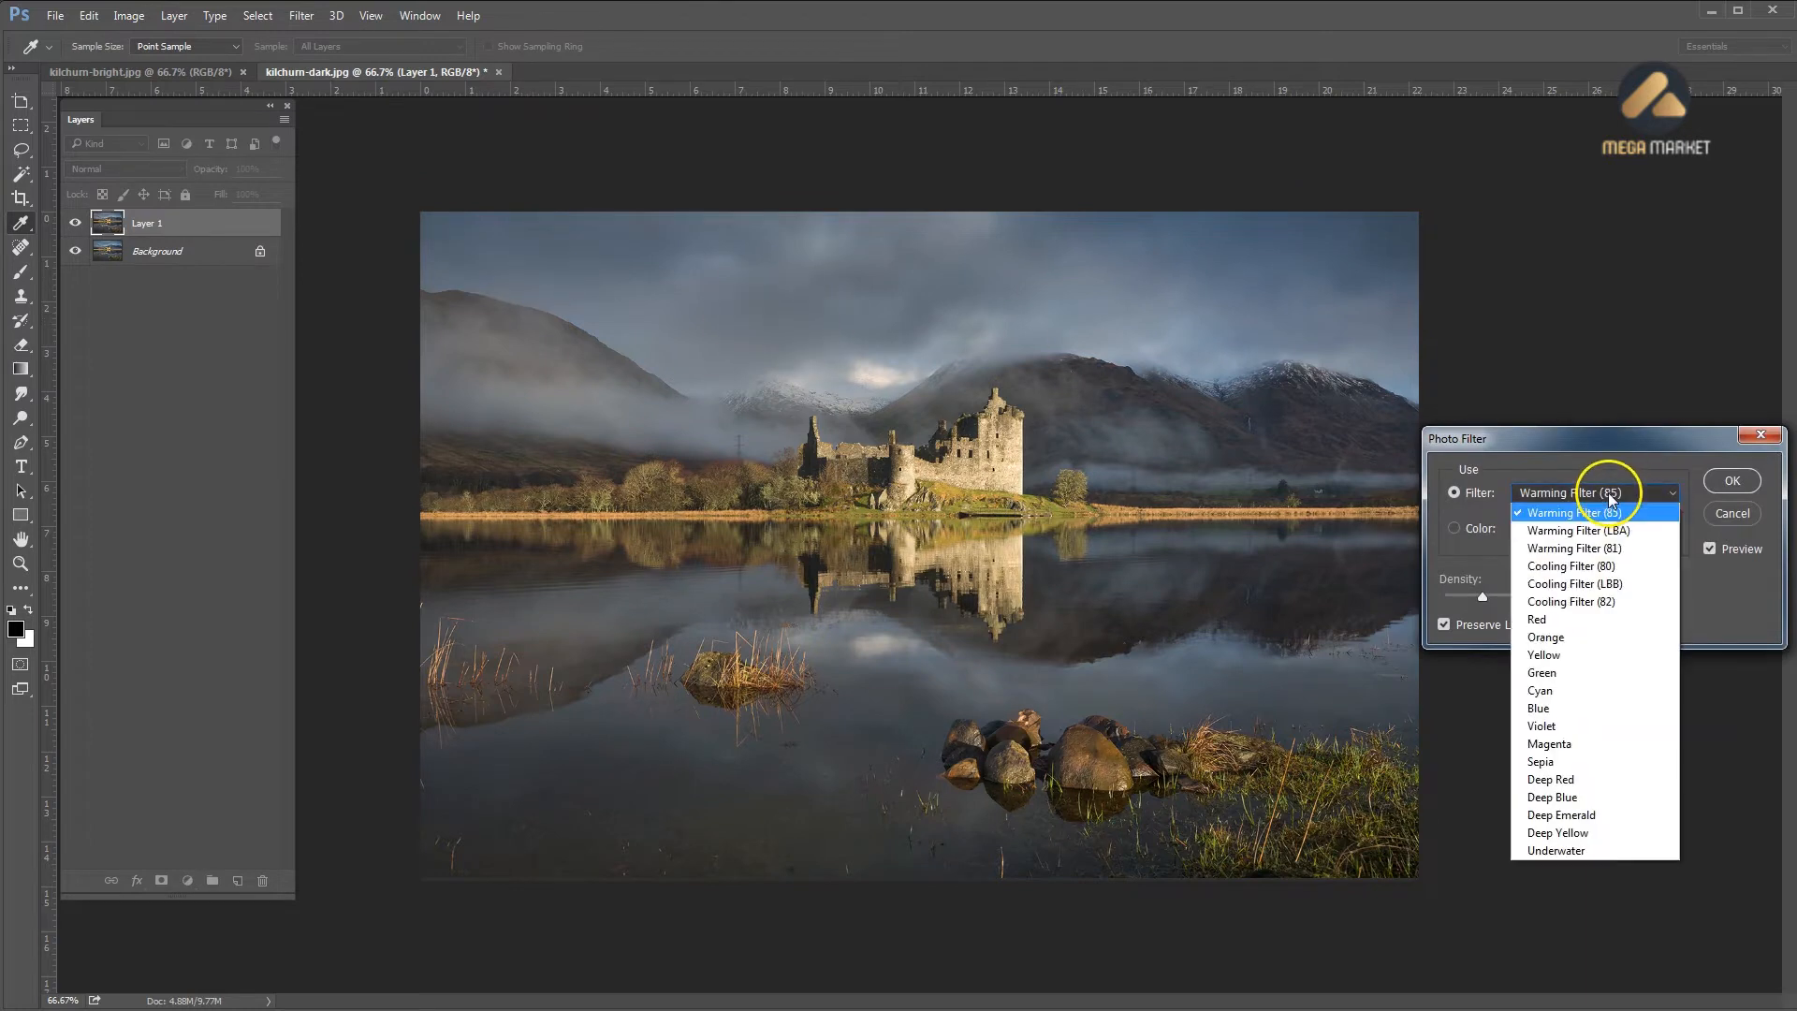
left_click(1596, 586)
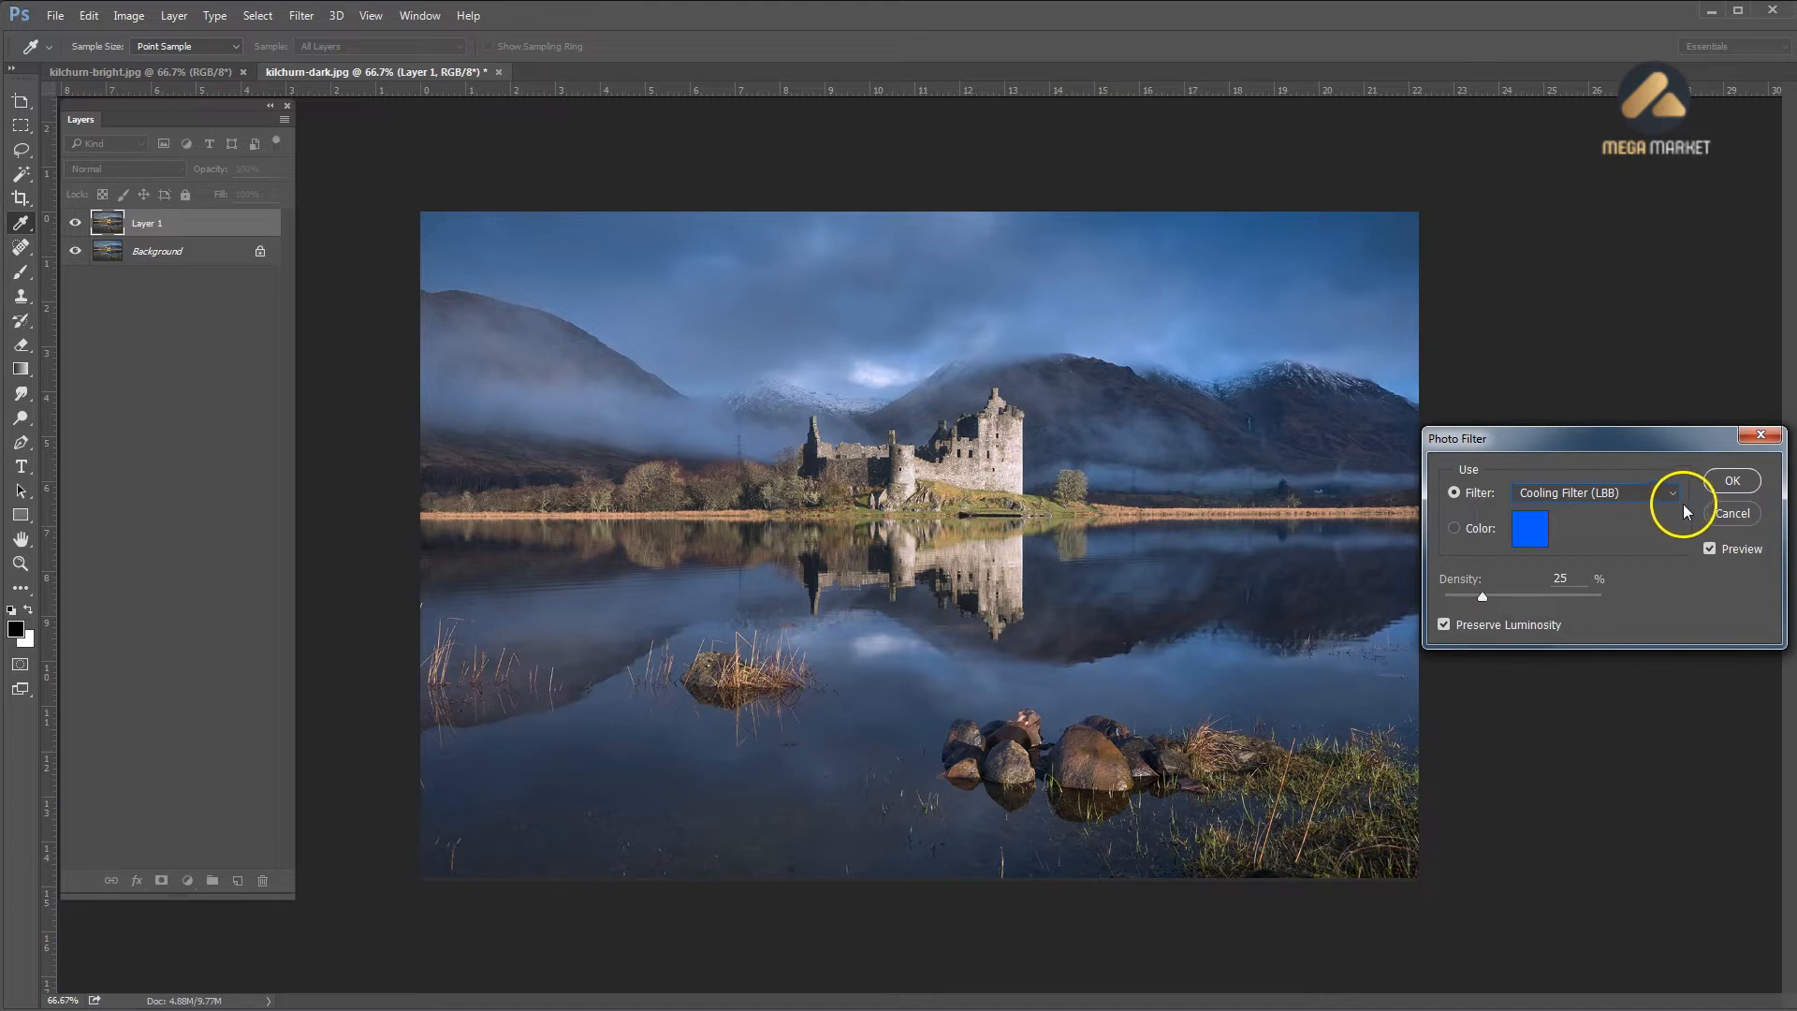
left_click(1731, 481)
Erase the cool tint from Layer 1 over the castle and shoreline with a 500 px eraser at 50% opacity
key("e")
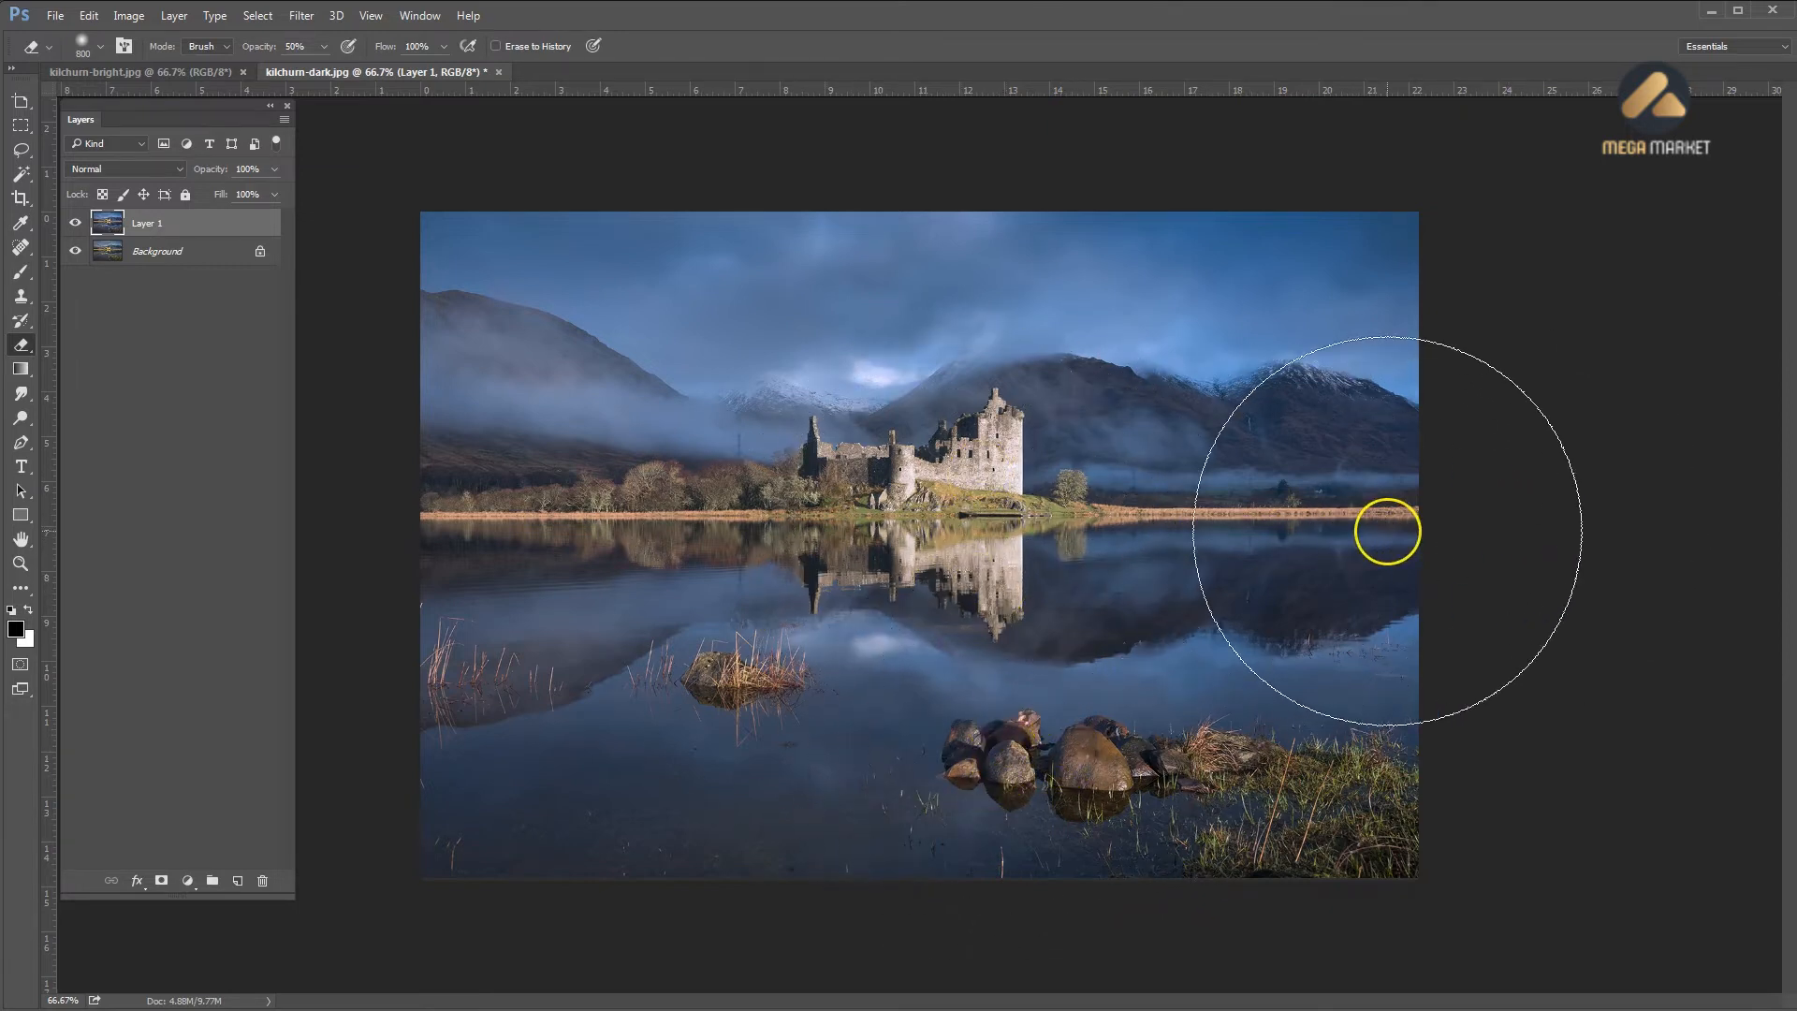
key("bracketleft")
key("bracketleft")
key("bracketleft")
key("bracketleft")
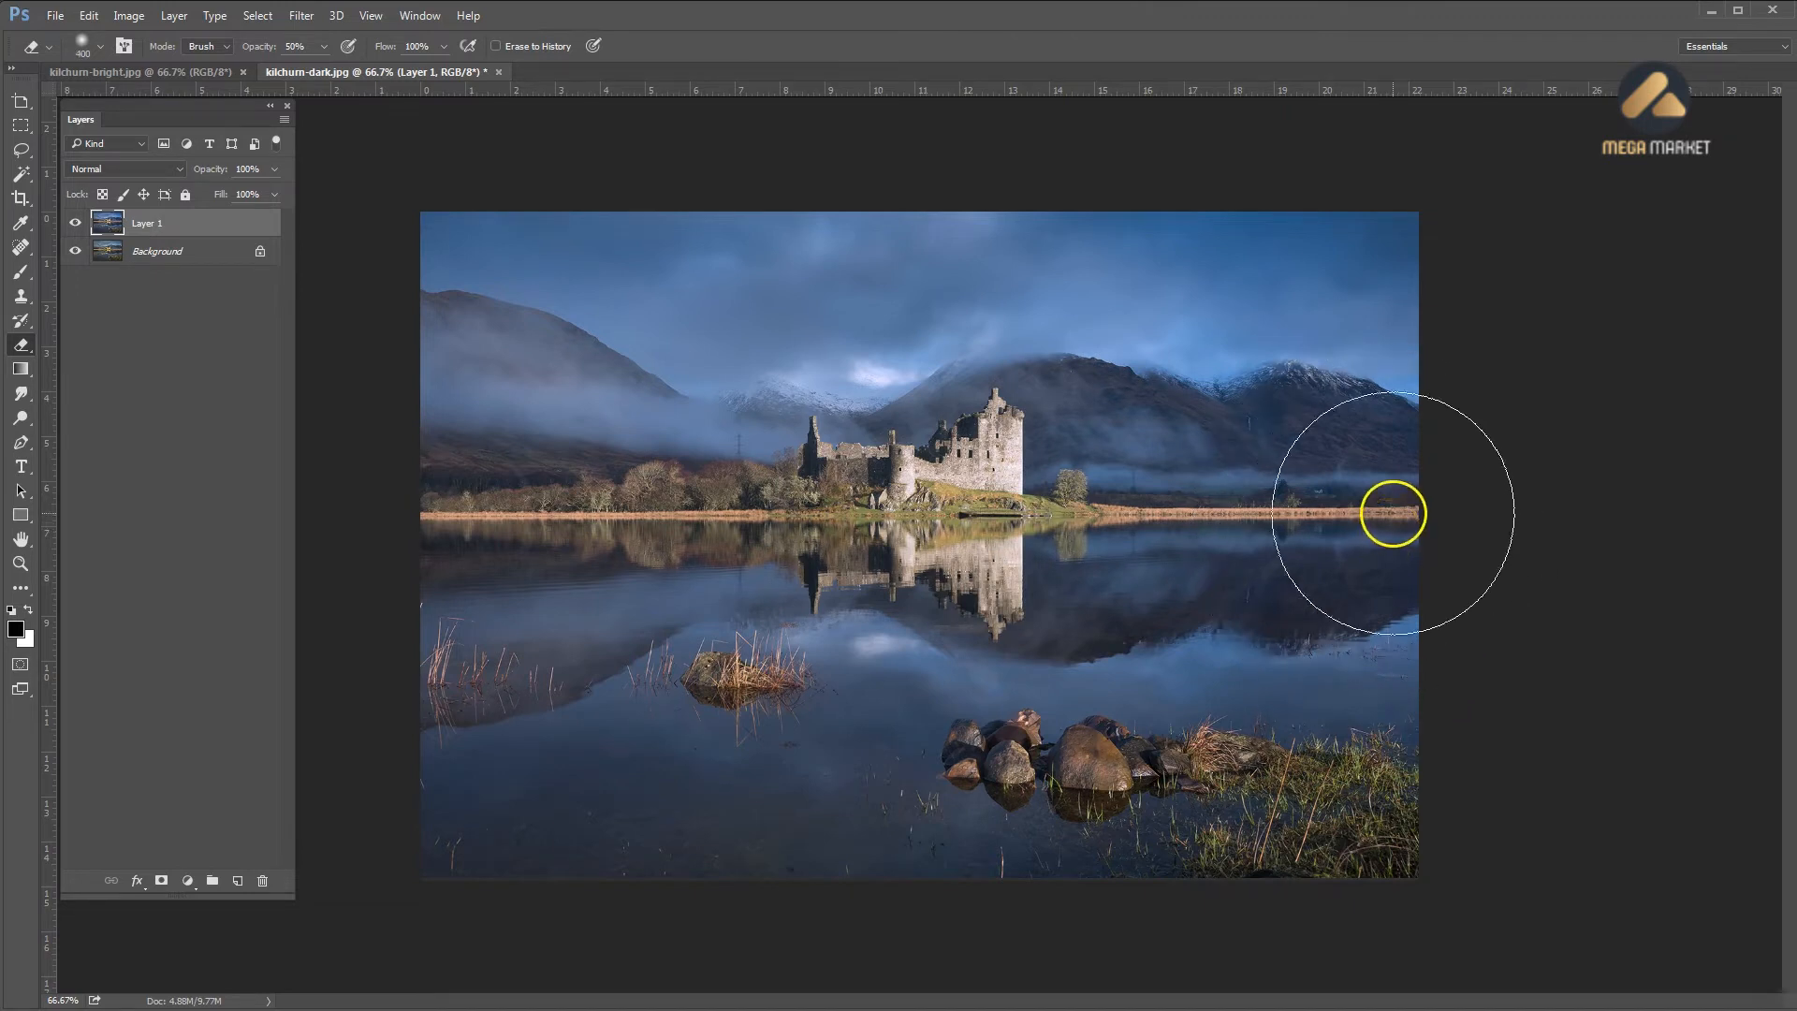
key("bracketright")
key("bracketright")
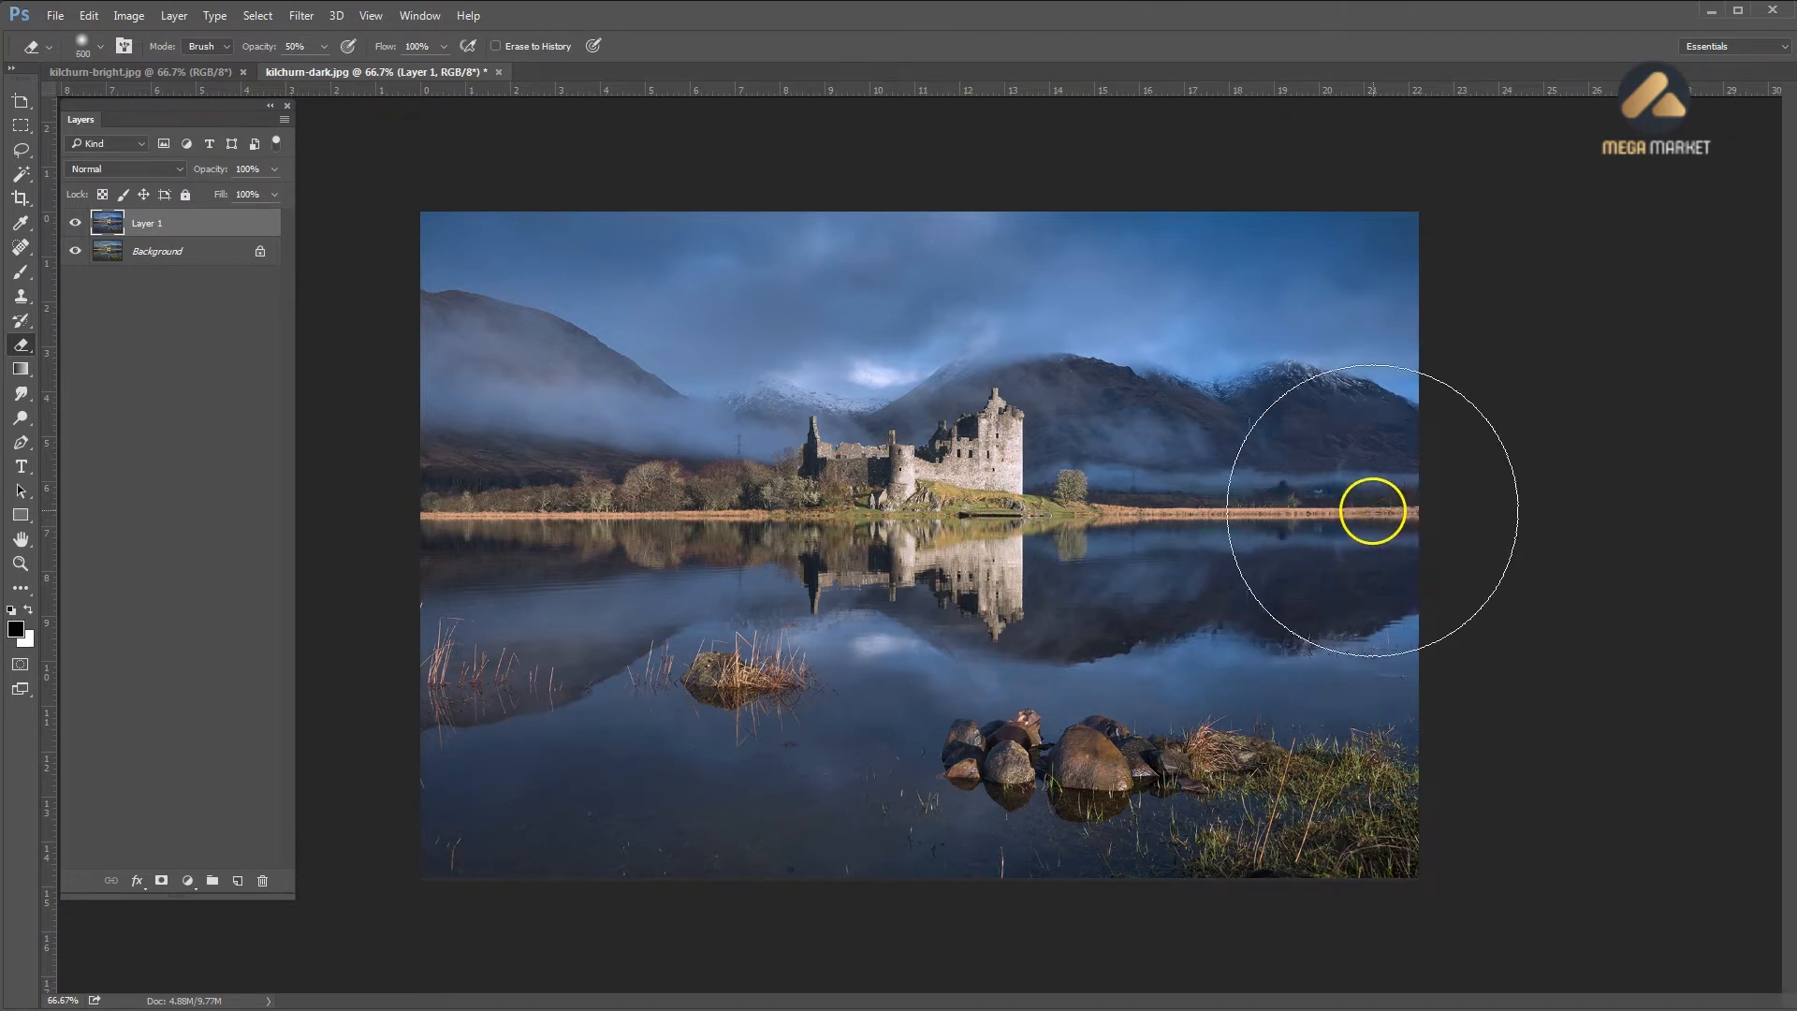
key("bracketright")
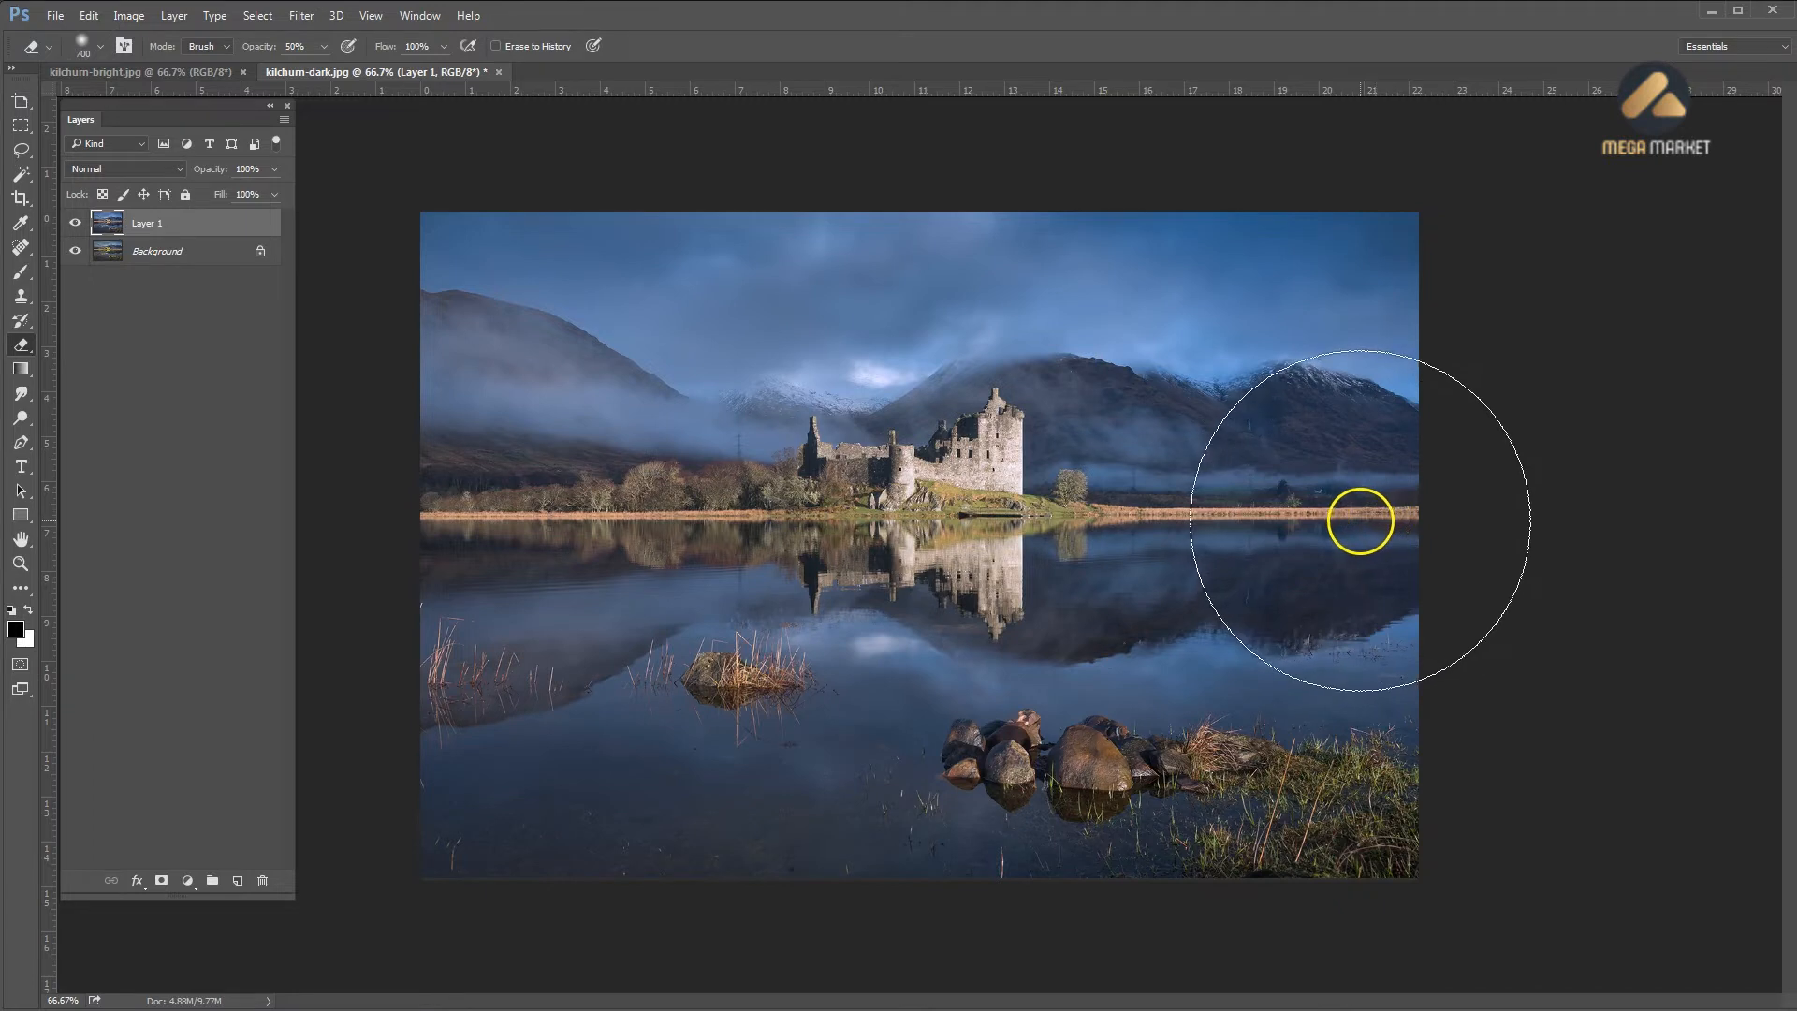
key("bracketleft")
key("bracketleft")
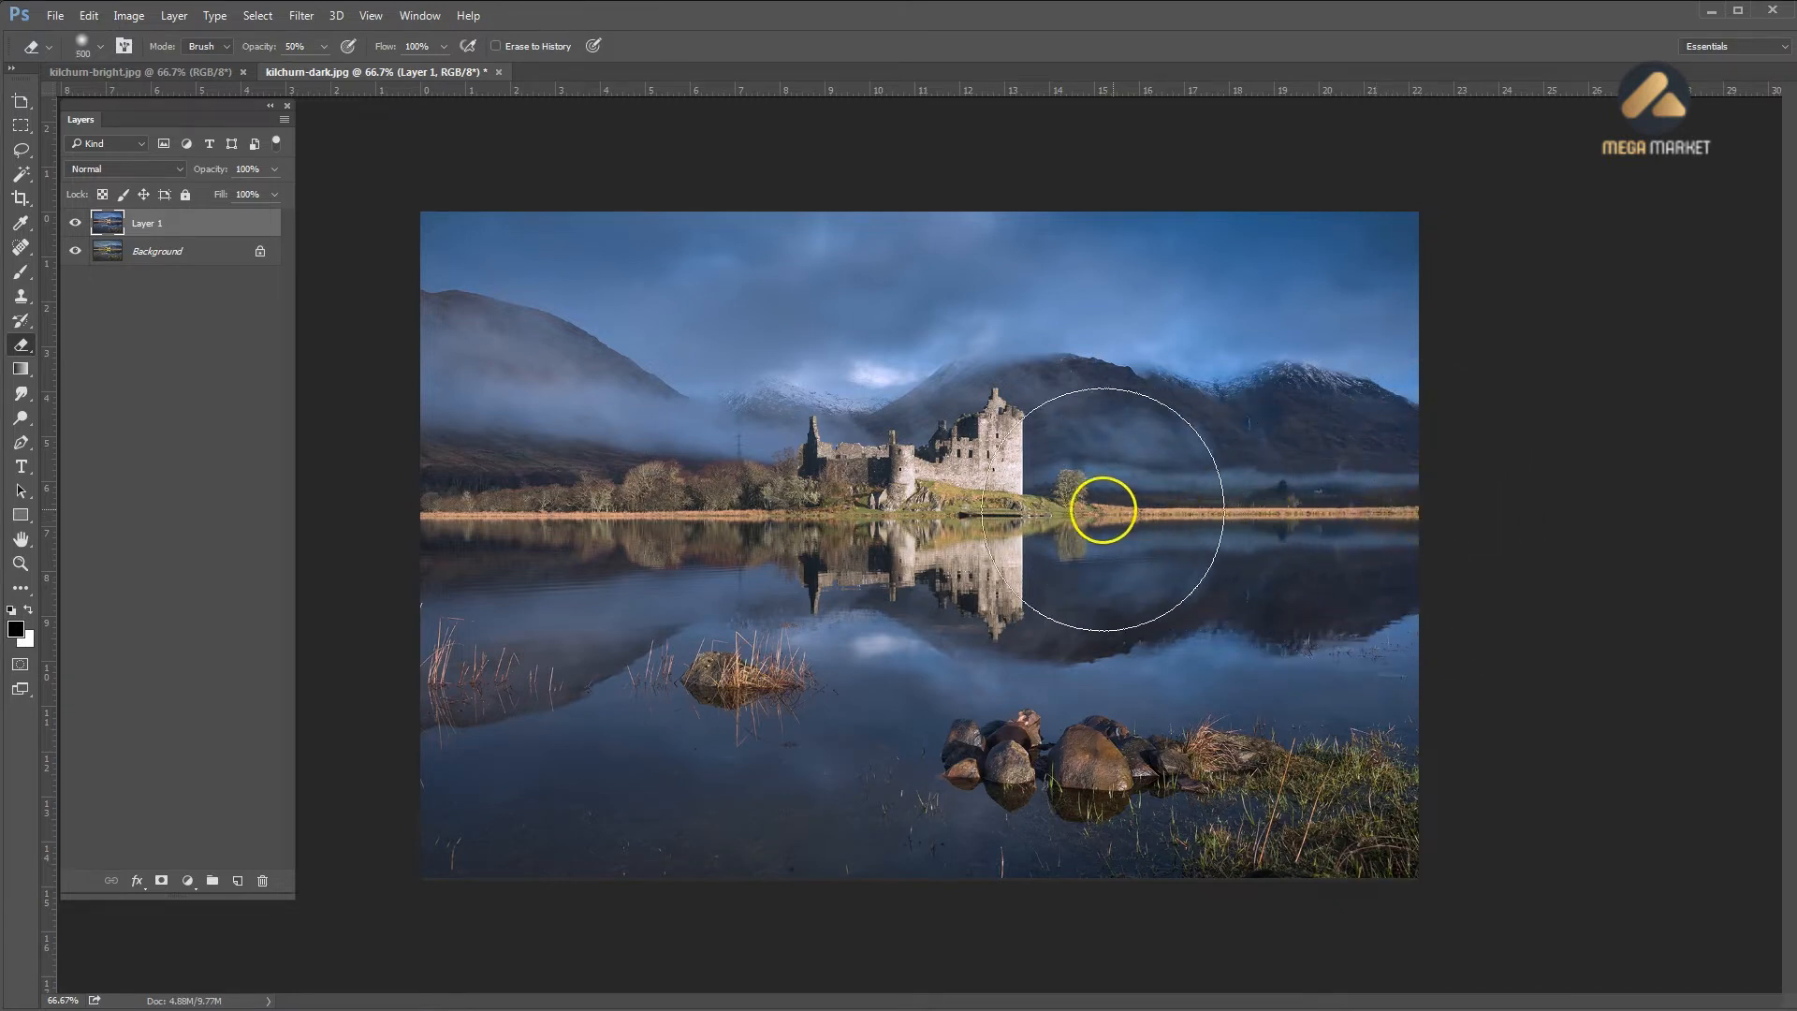
mouse_move(965, 521)
left_mouse_down()
mouse_move(409, 505)
mouse_move(774, 528)
mouse_move(813, 523)
mouse_move(843, 488)
mouse_move(843, 552)
mouse_move(949, 504)
mouse_move(989, 455)
mouse_move(995, 570)
mouse_move(1104, 509)
mouse_move(1472, 529)
left_mouse_up()
Check the erased band with the Background hidden, and erase the castle and shoreline further with a 250 px eraser at 100% opacity
key("bracketleft")
key("bracketleft")
key("bracketleft")
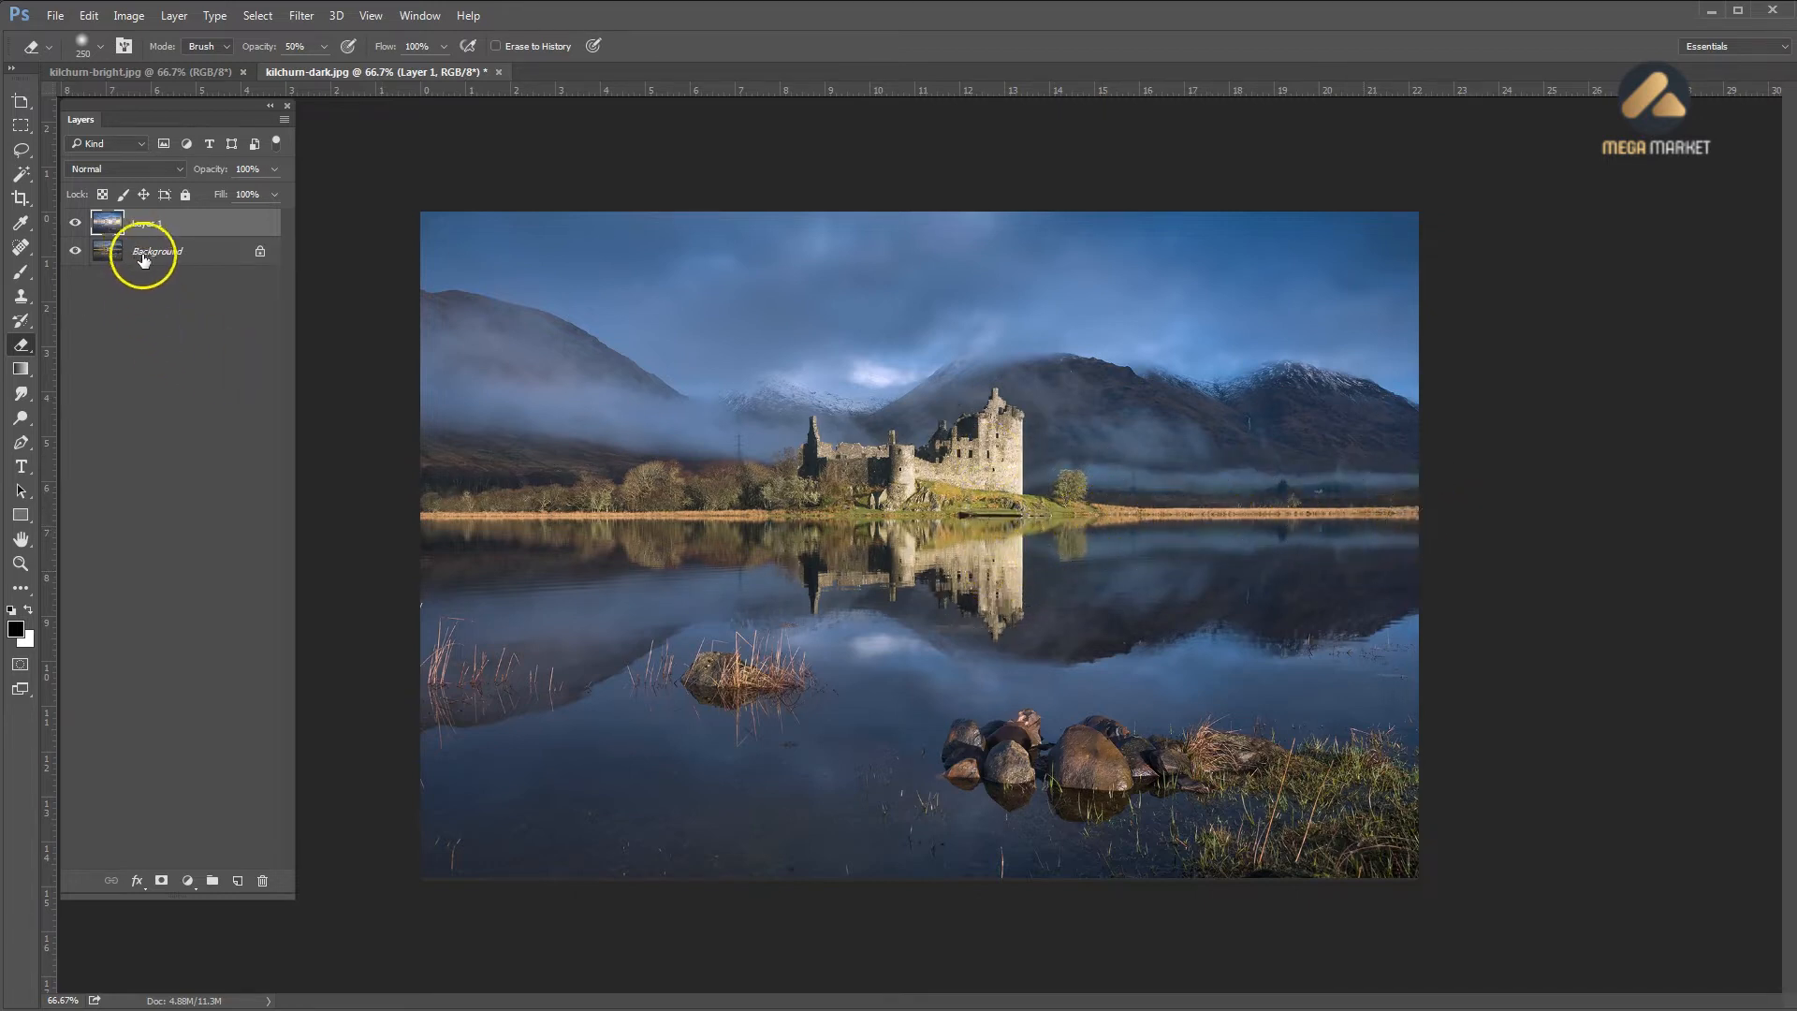
left_click(75, 252)
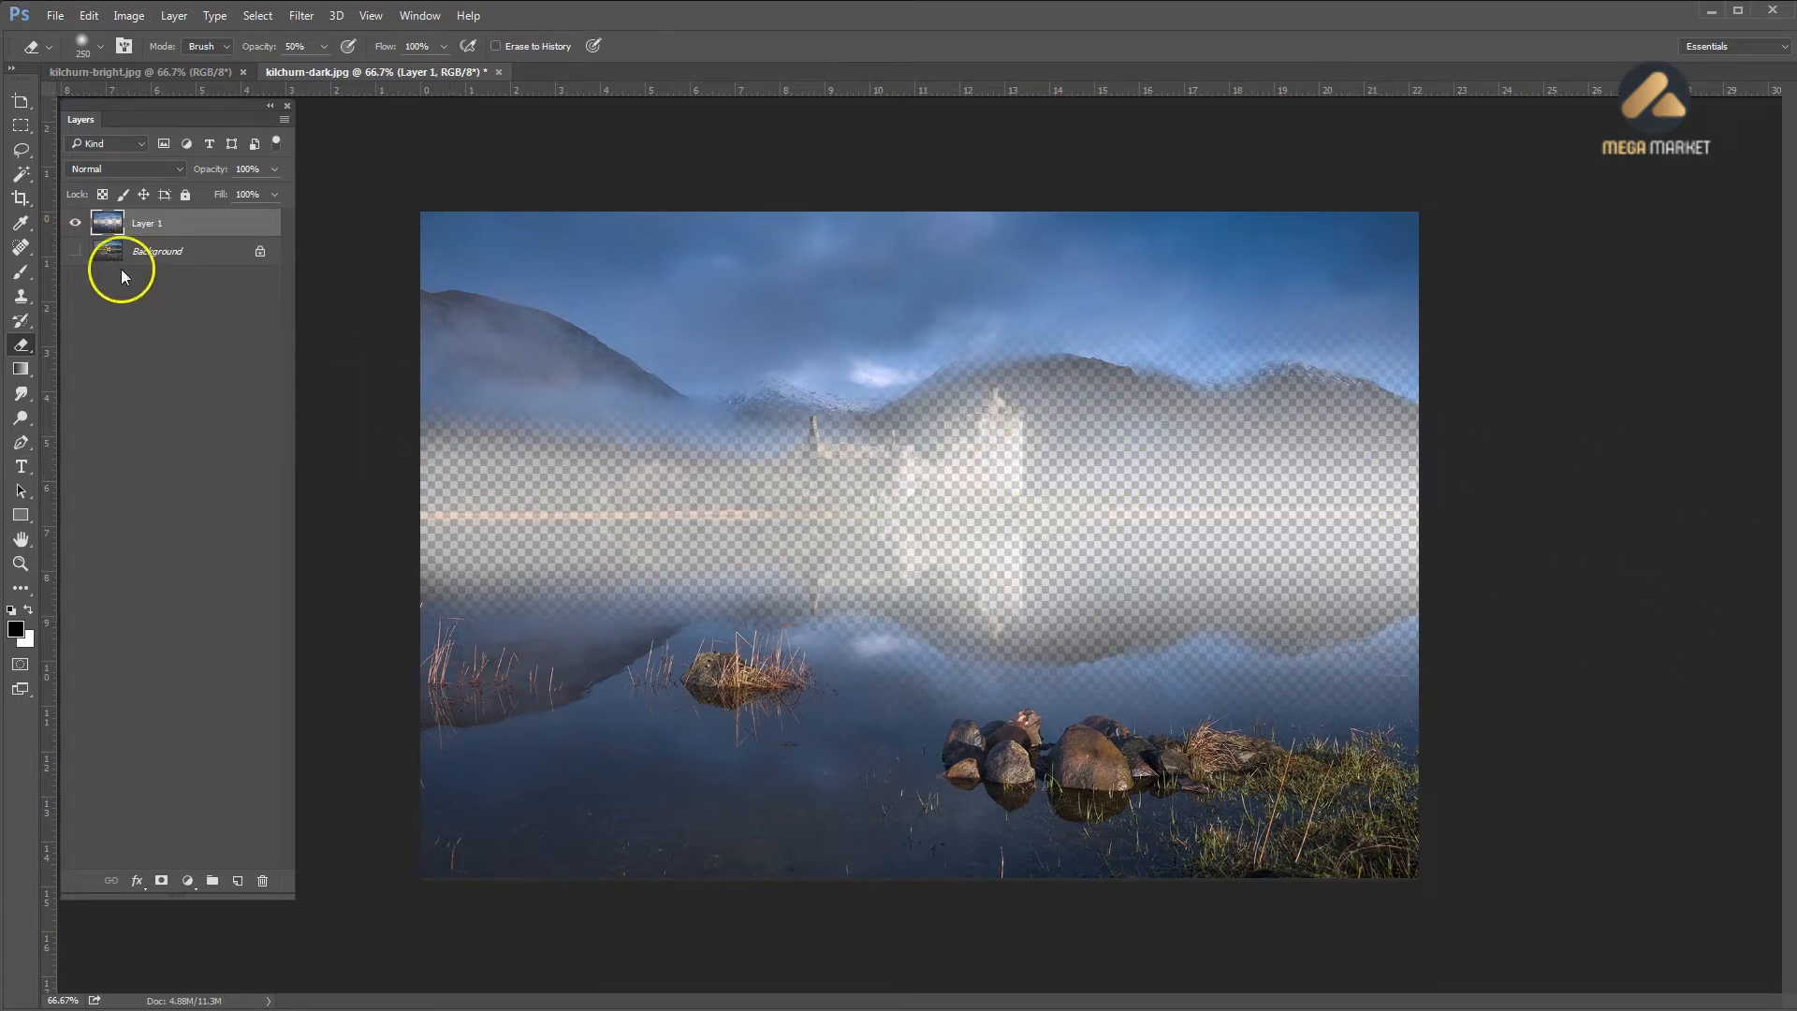
left_click(75, 251)
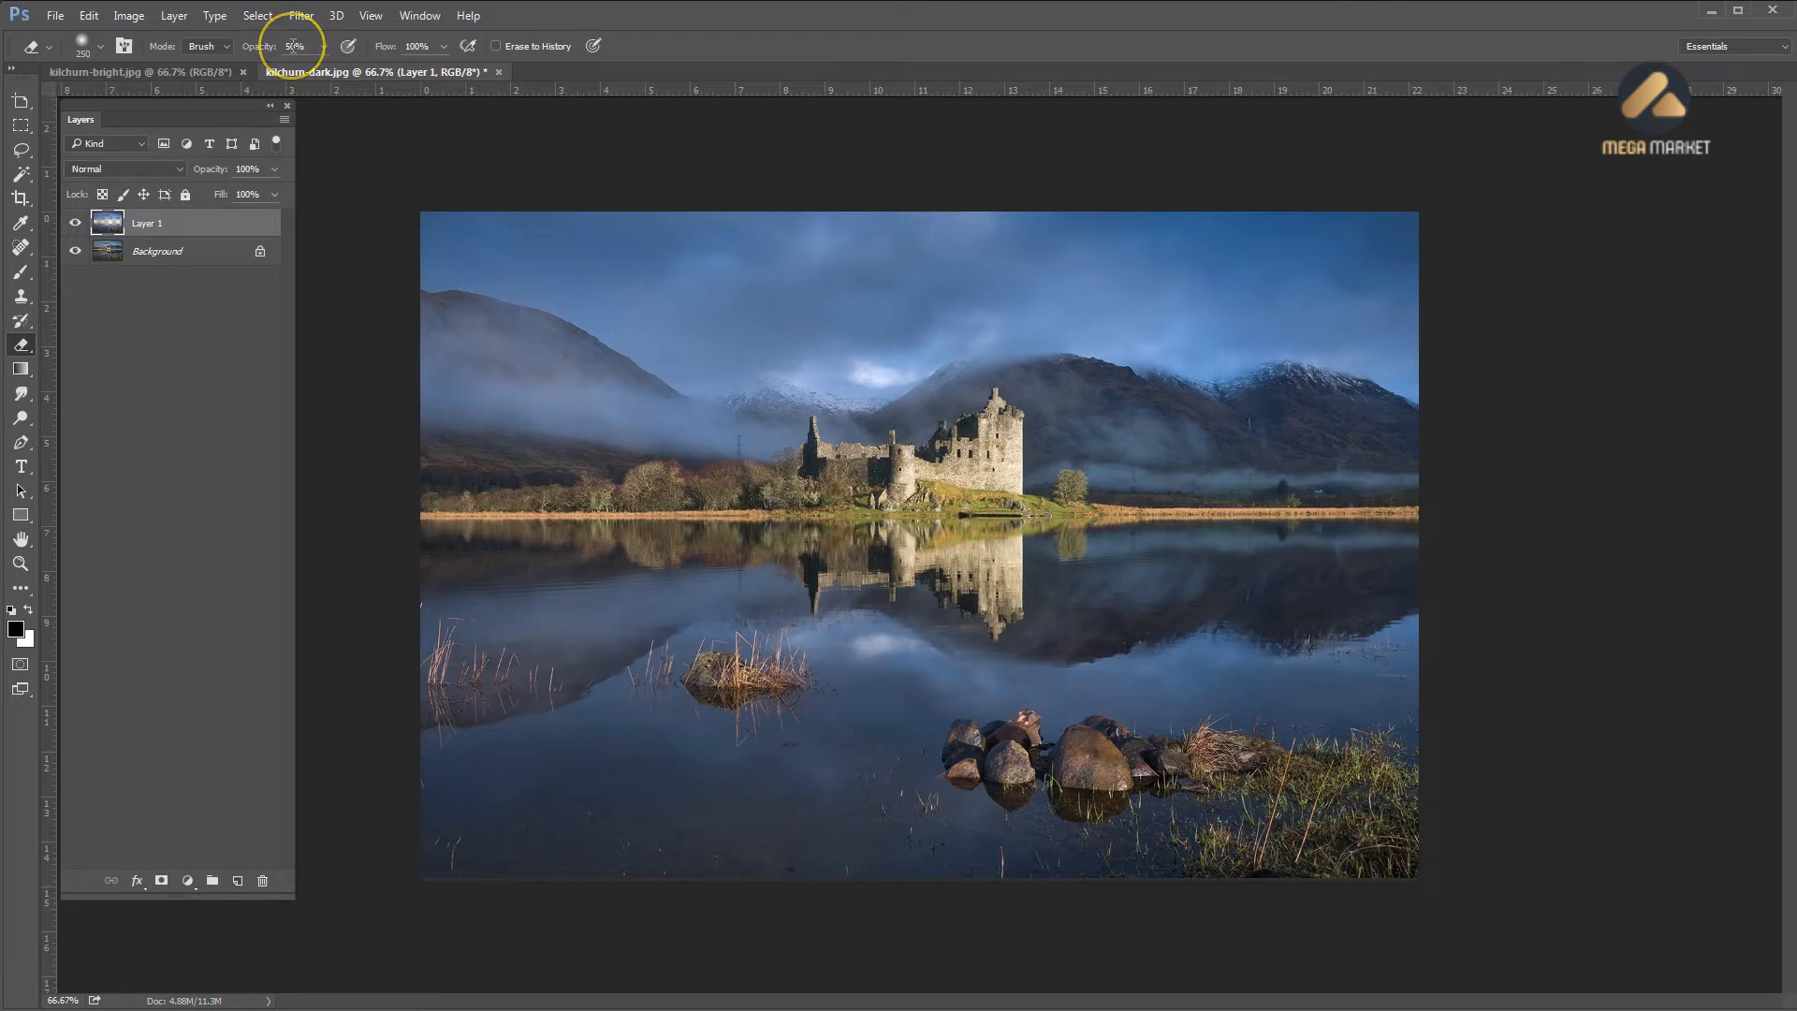
left_click_drag(291, 46, 272, 48)
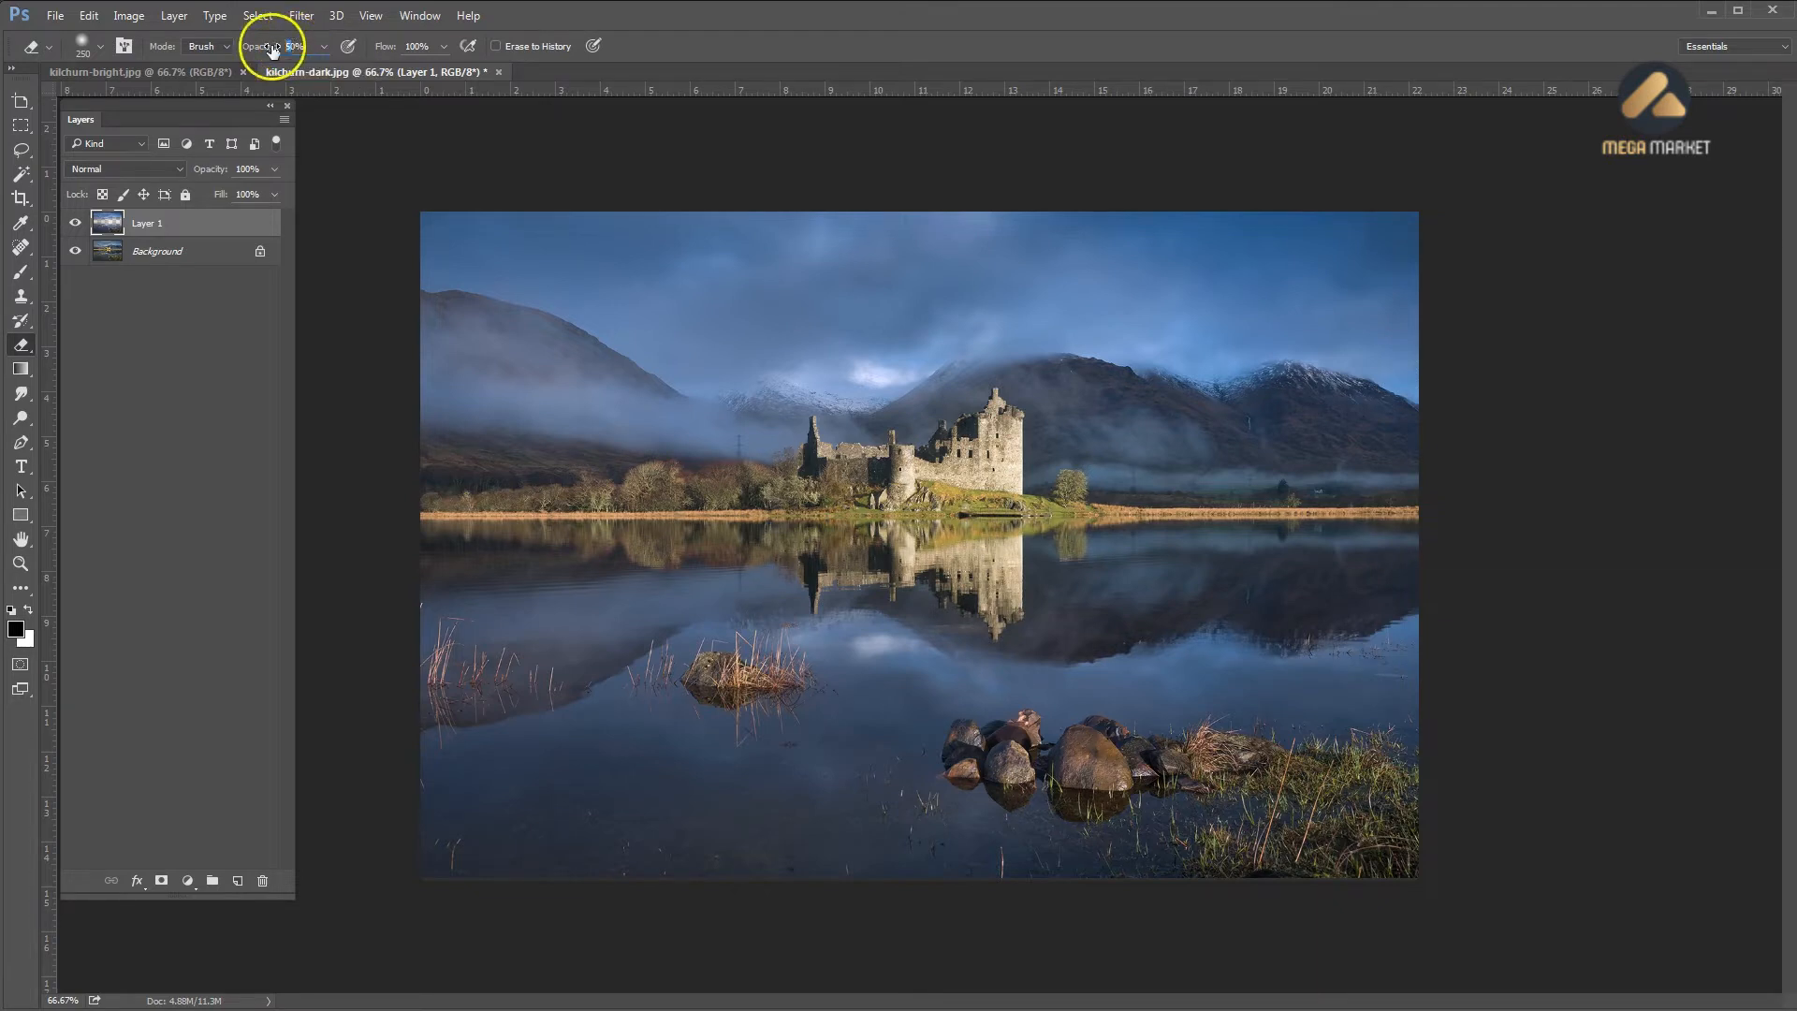
type("10")
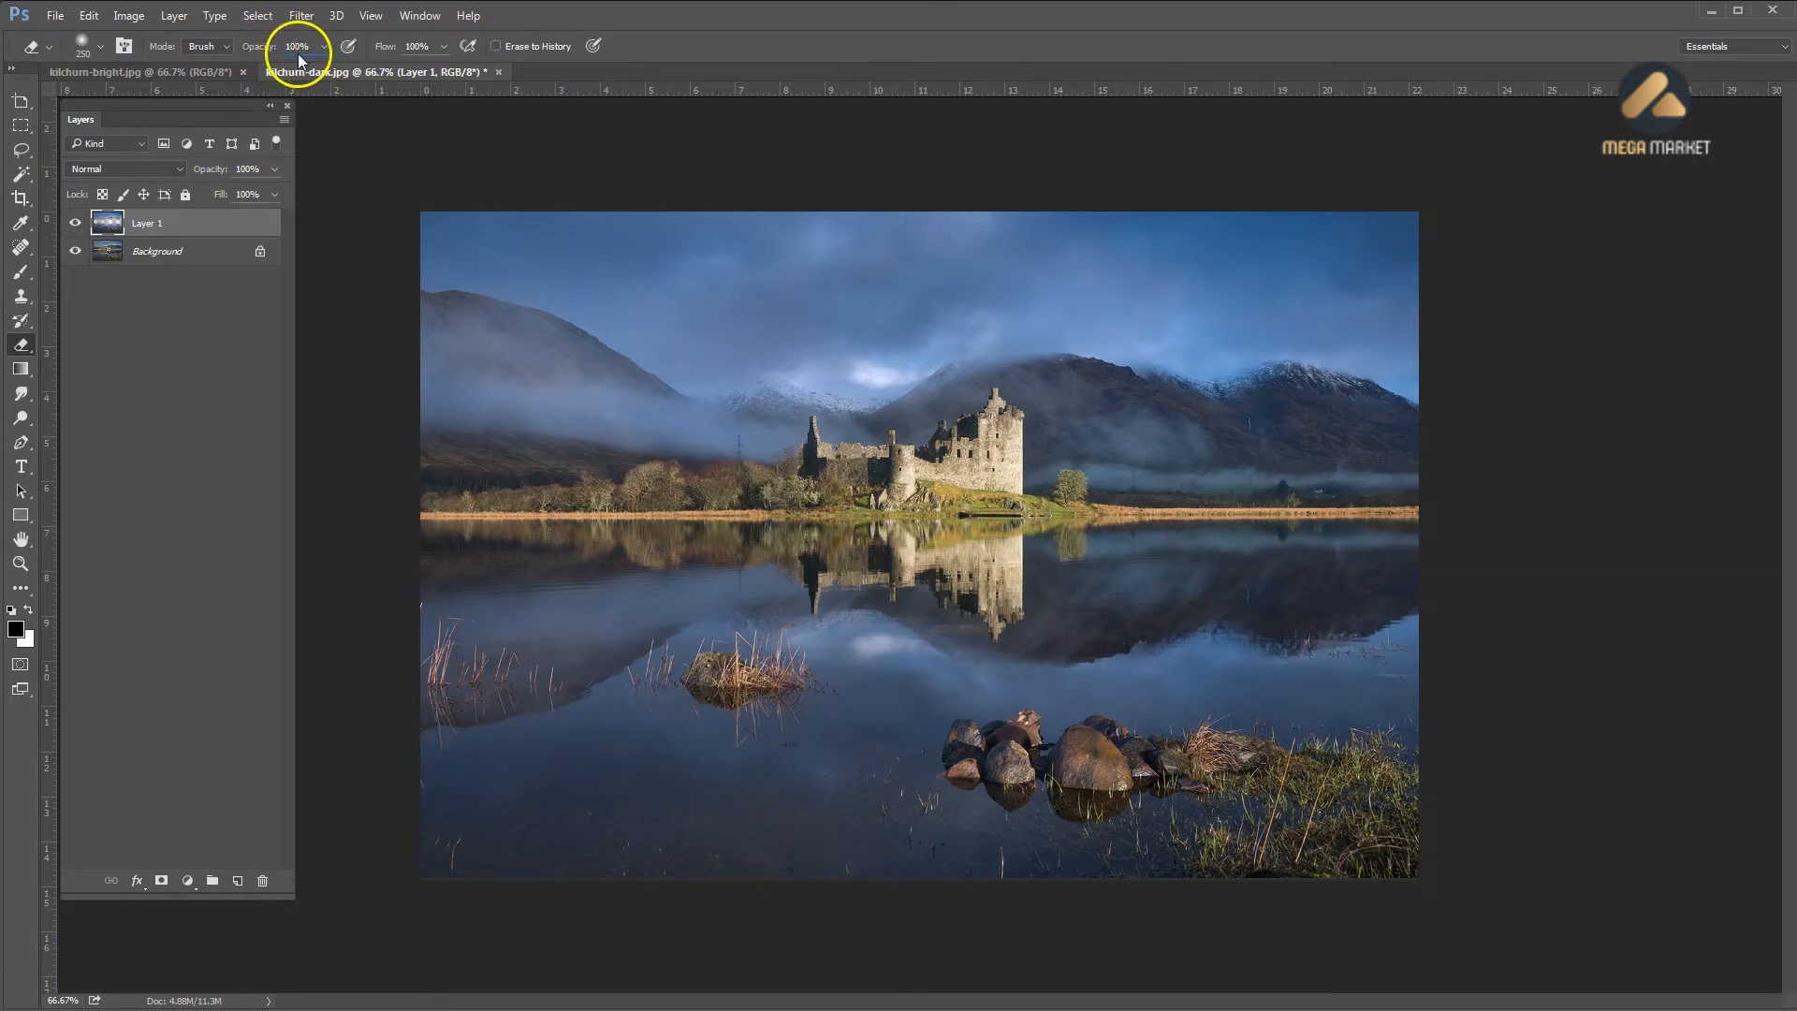
mouse_move(1076, 485)
left_mouse_down()
mouse_move(902, 483)
mouse_move(845, 514)
mouse_move(956, 534)
mouse_move(982, 571)
mouse_move(963, 509)
mouse_move(859, 485)
mouse_move(733, 517)
mouse_move(429, 514)
mouse_move(452, 516)
left_mouse_up()
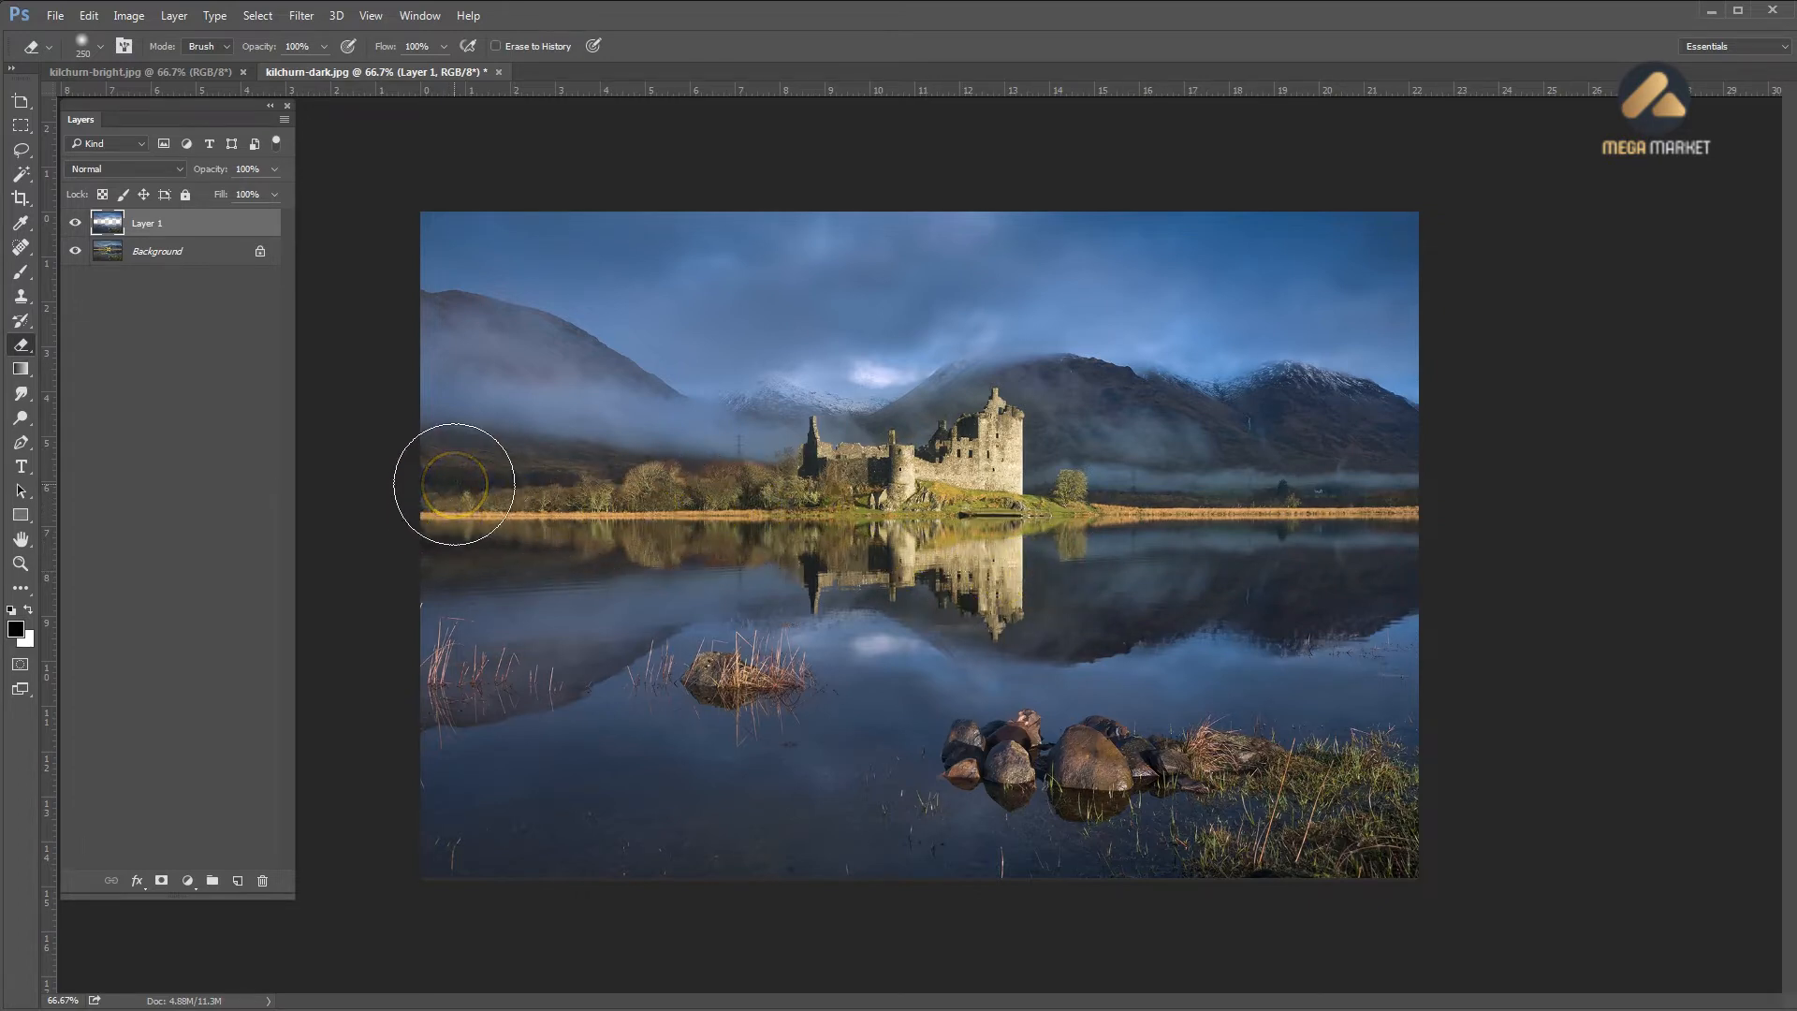
Erase the cool tint from the foreground rocks and grass on Layer 1 with a 125 px eraser
key("bracketleft")
key("bracketleft")
key("bracketleft")
key("bracketleft")
mouse_move(1084, 758)
left_mouse_down()
mouse_move(1102, 767)
mouse_move(978, 754)
mouse_move(1336, 777)
mouse_move(1203, 854)
mouse_move(1352, 859)
left_mouse_up()
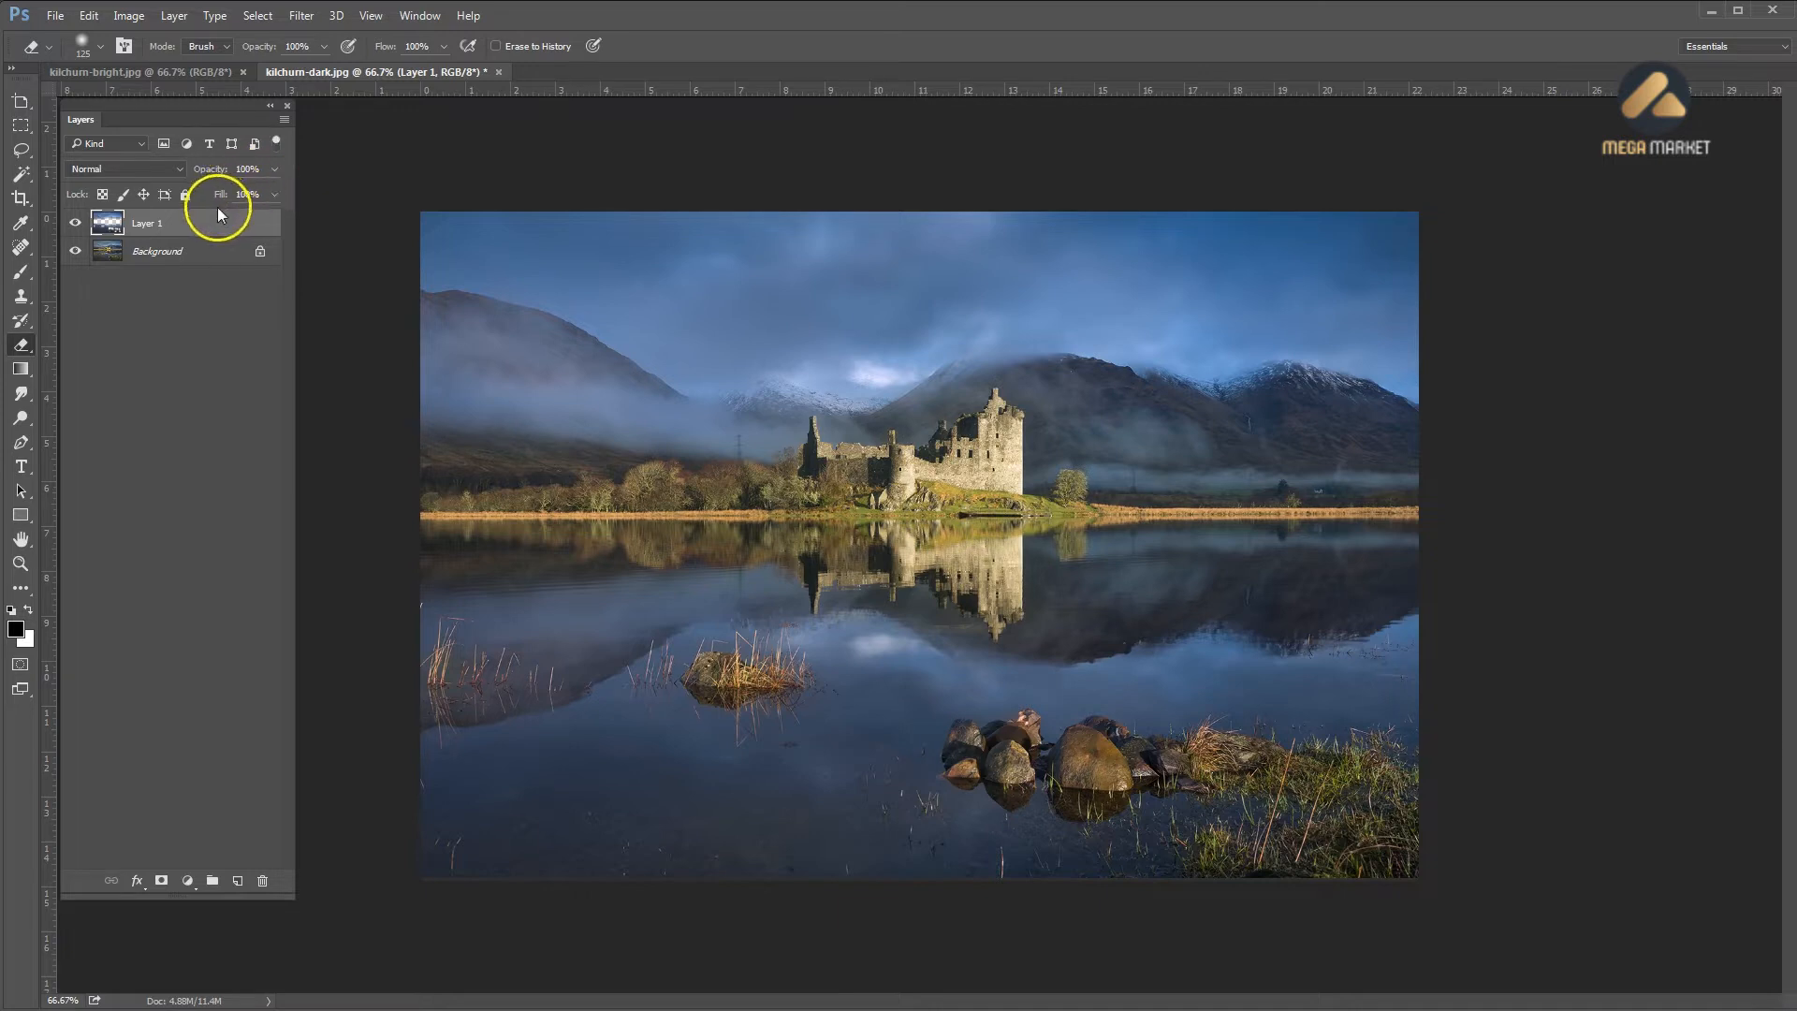
Reduce the cooled Layer 1's opacity to 54% and compare the photo with and without it
left_click(275, 170)
left_click(233, 225)
left_click(71, 223)
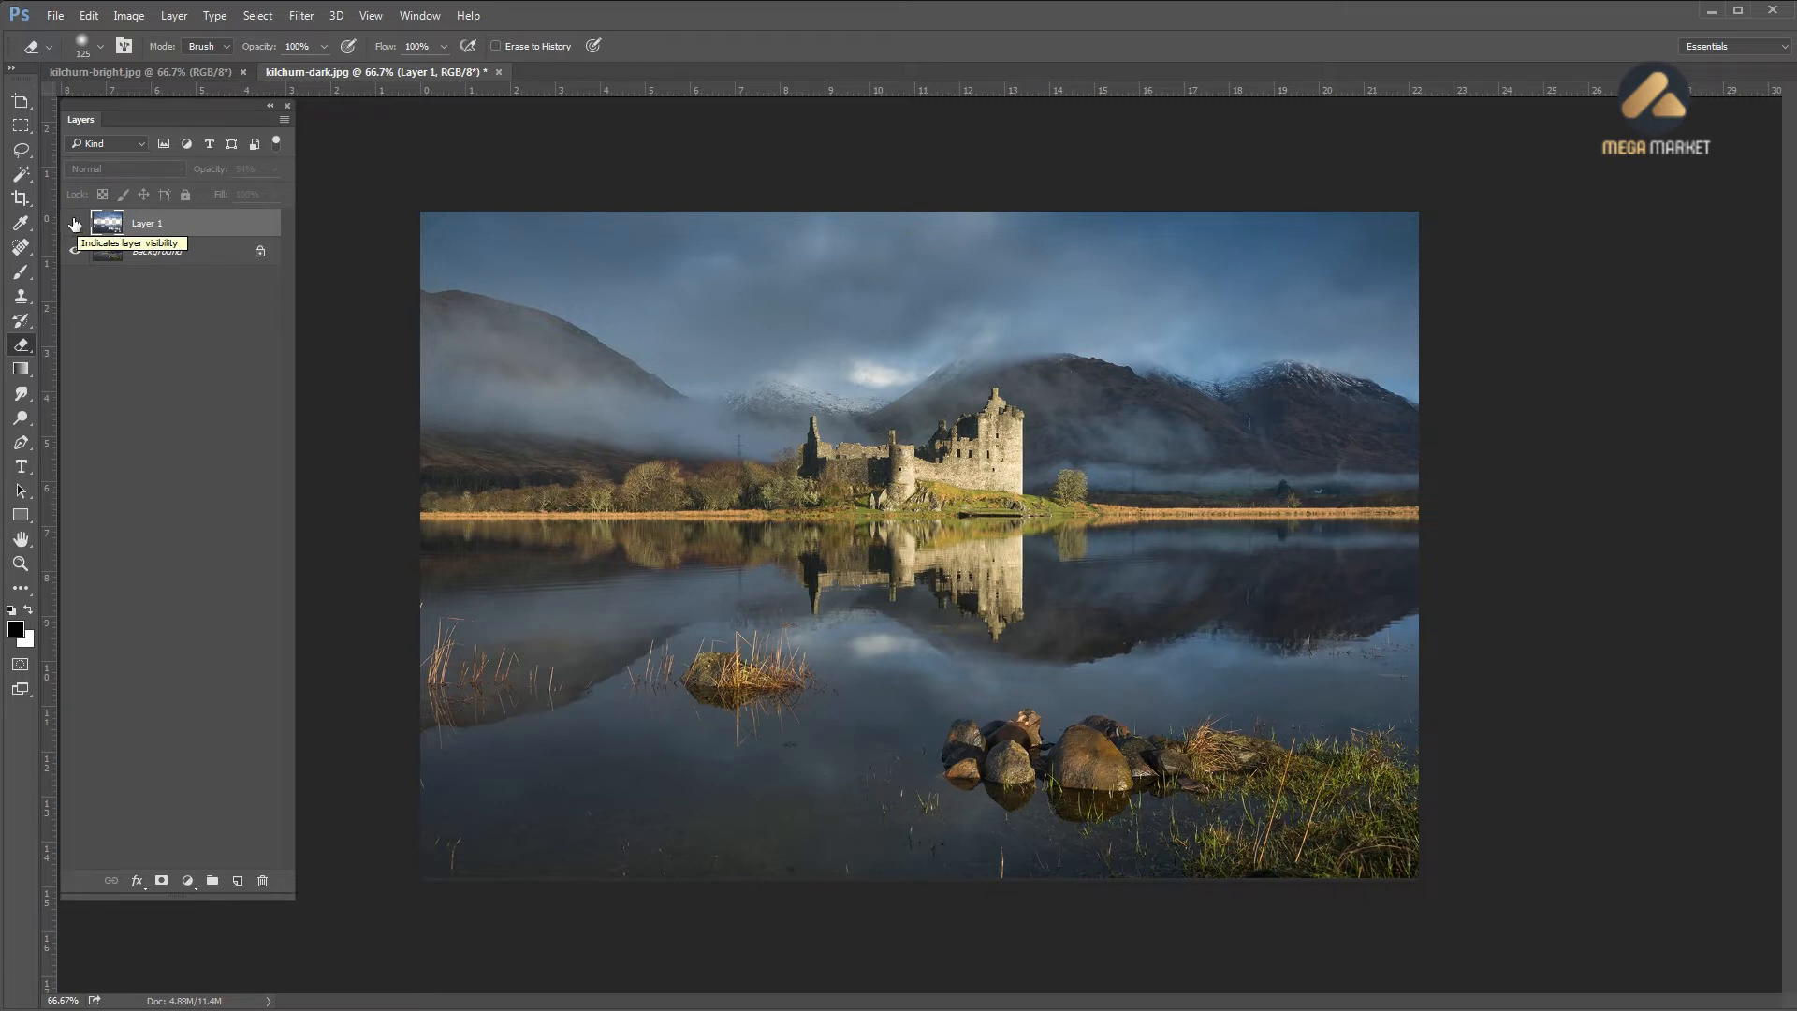
left_click(75, 223)
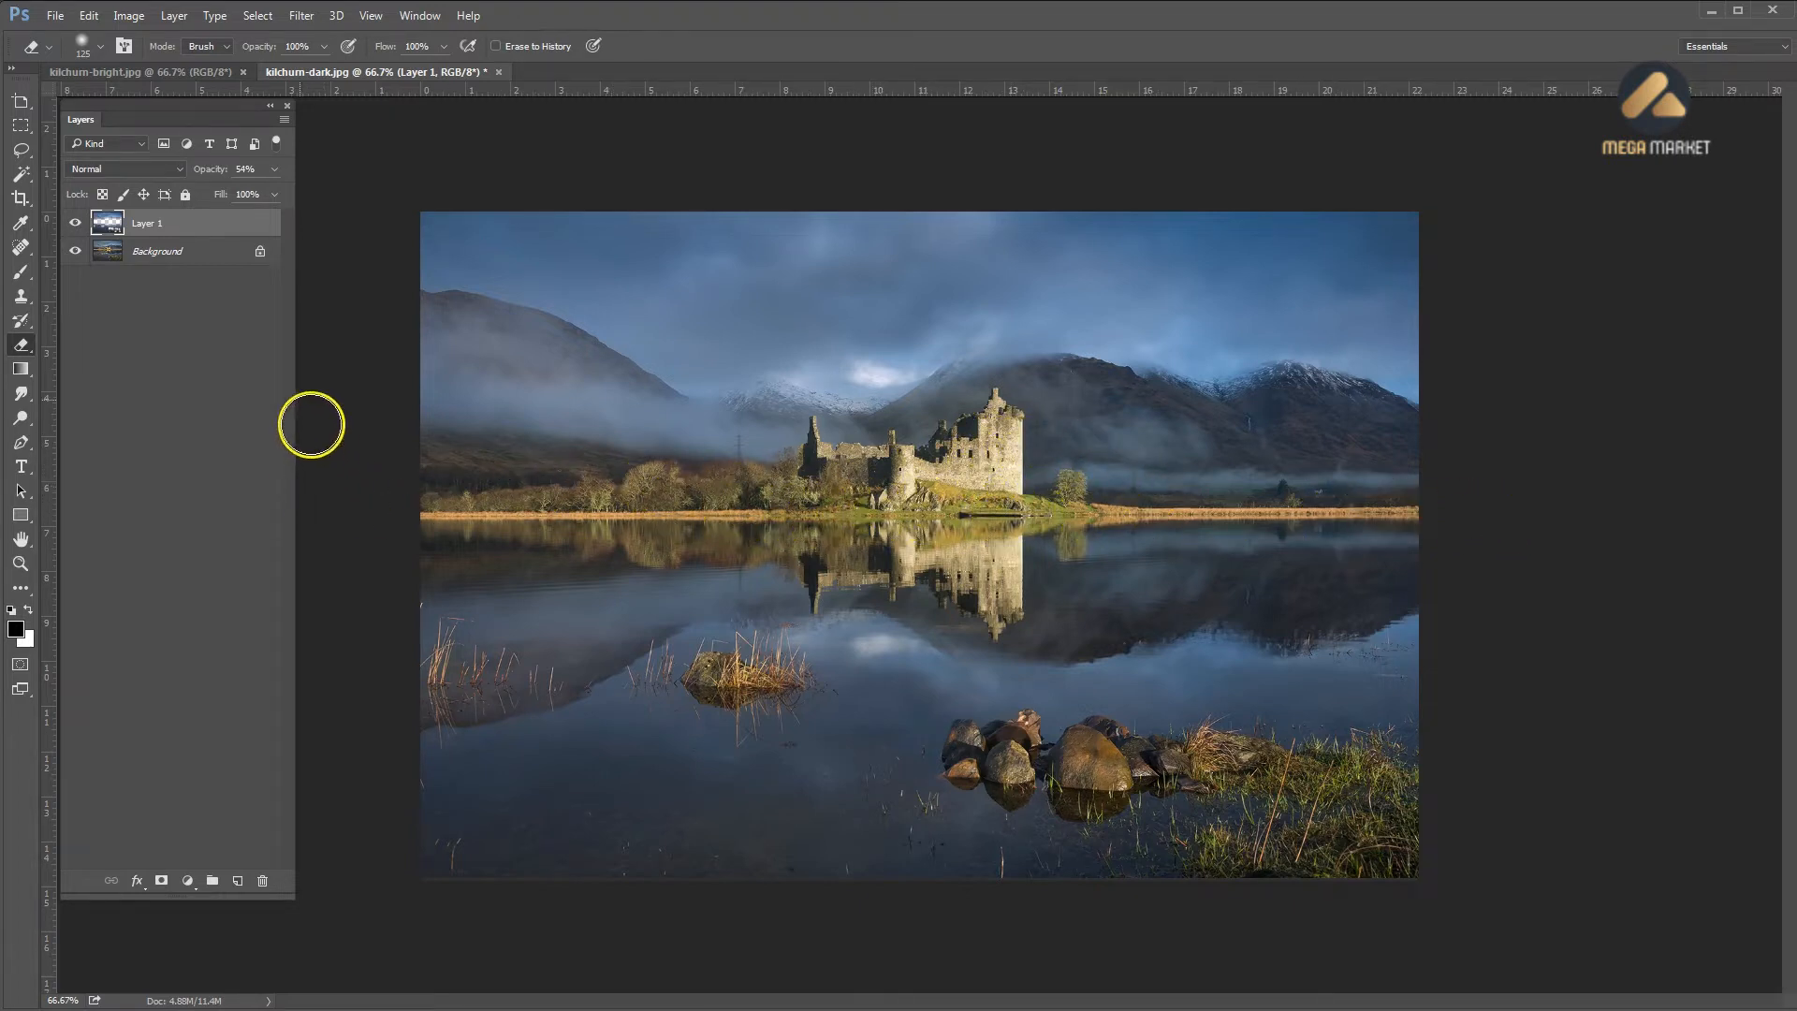
left_click(73, 223)
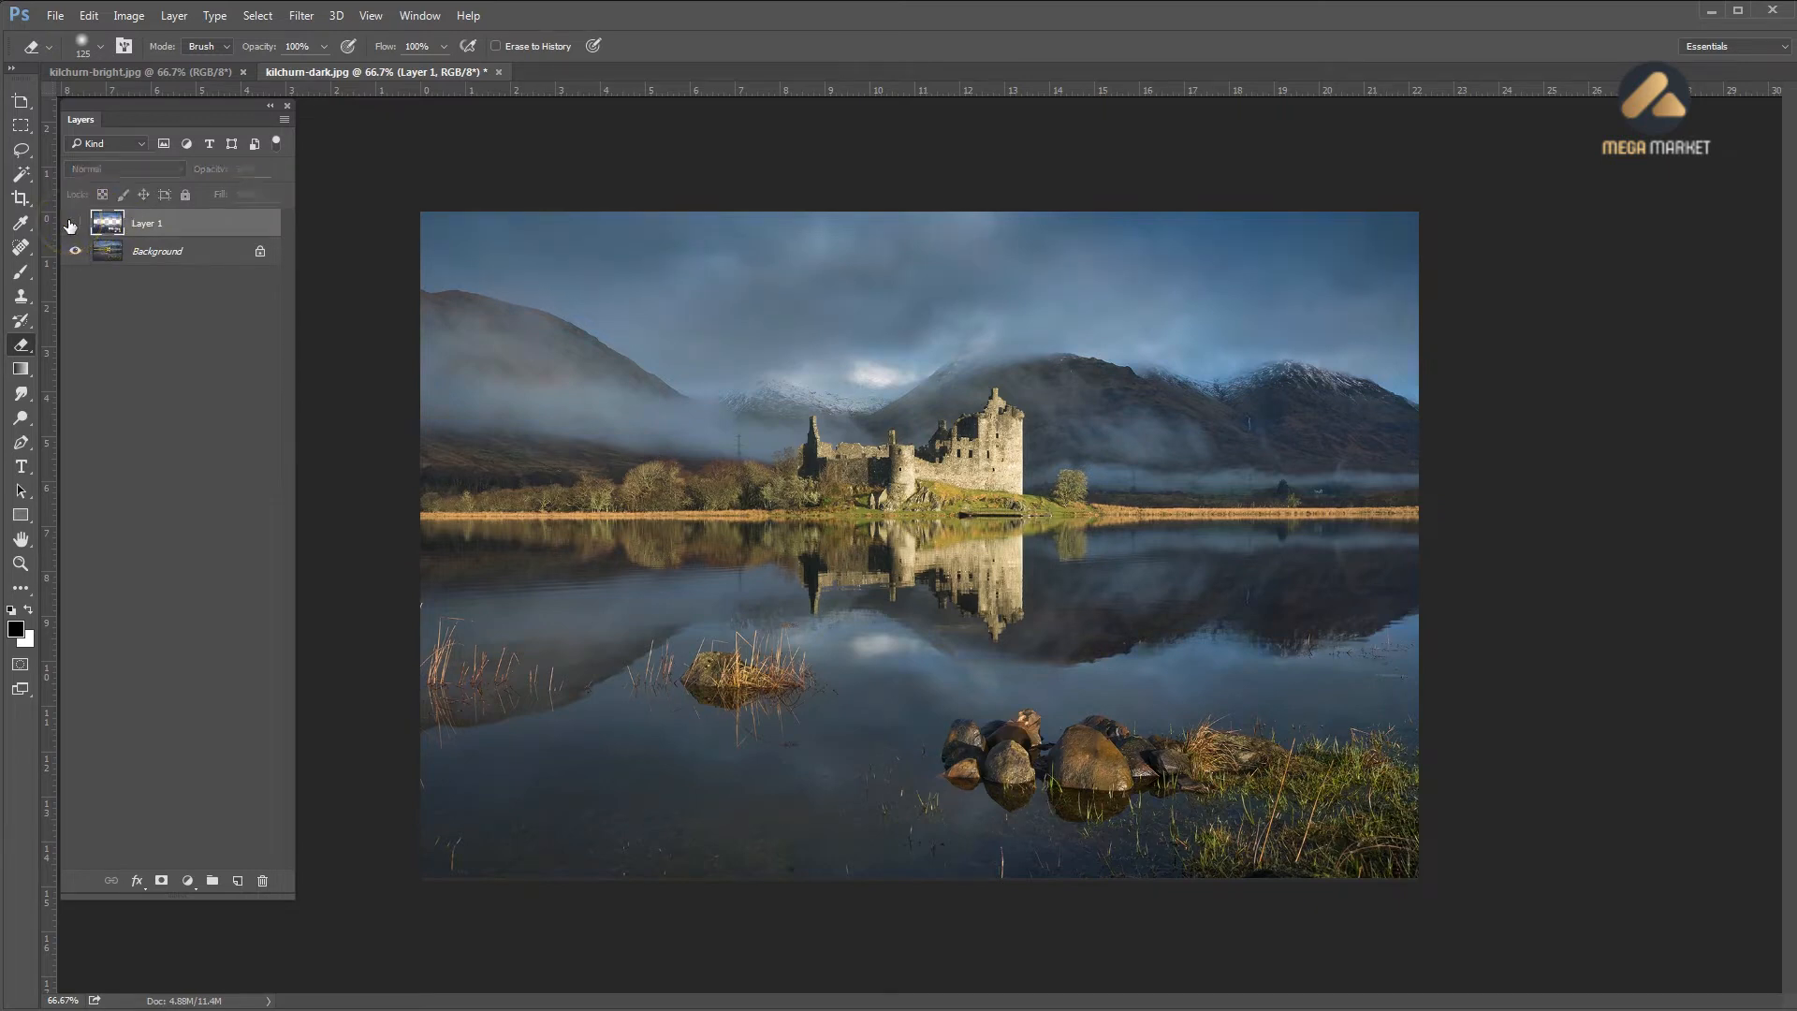
Show the cooled Layer 1 again, merge it down, and duplicate the merged Background as a new layer
left_click(73, 224)
left_click(232, 208)
key("ctrl+e")
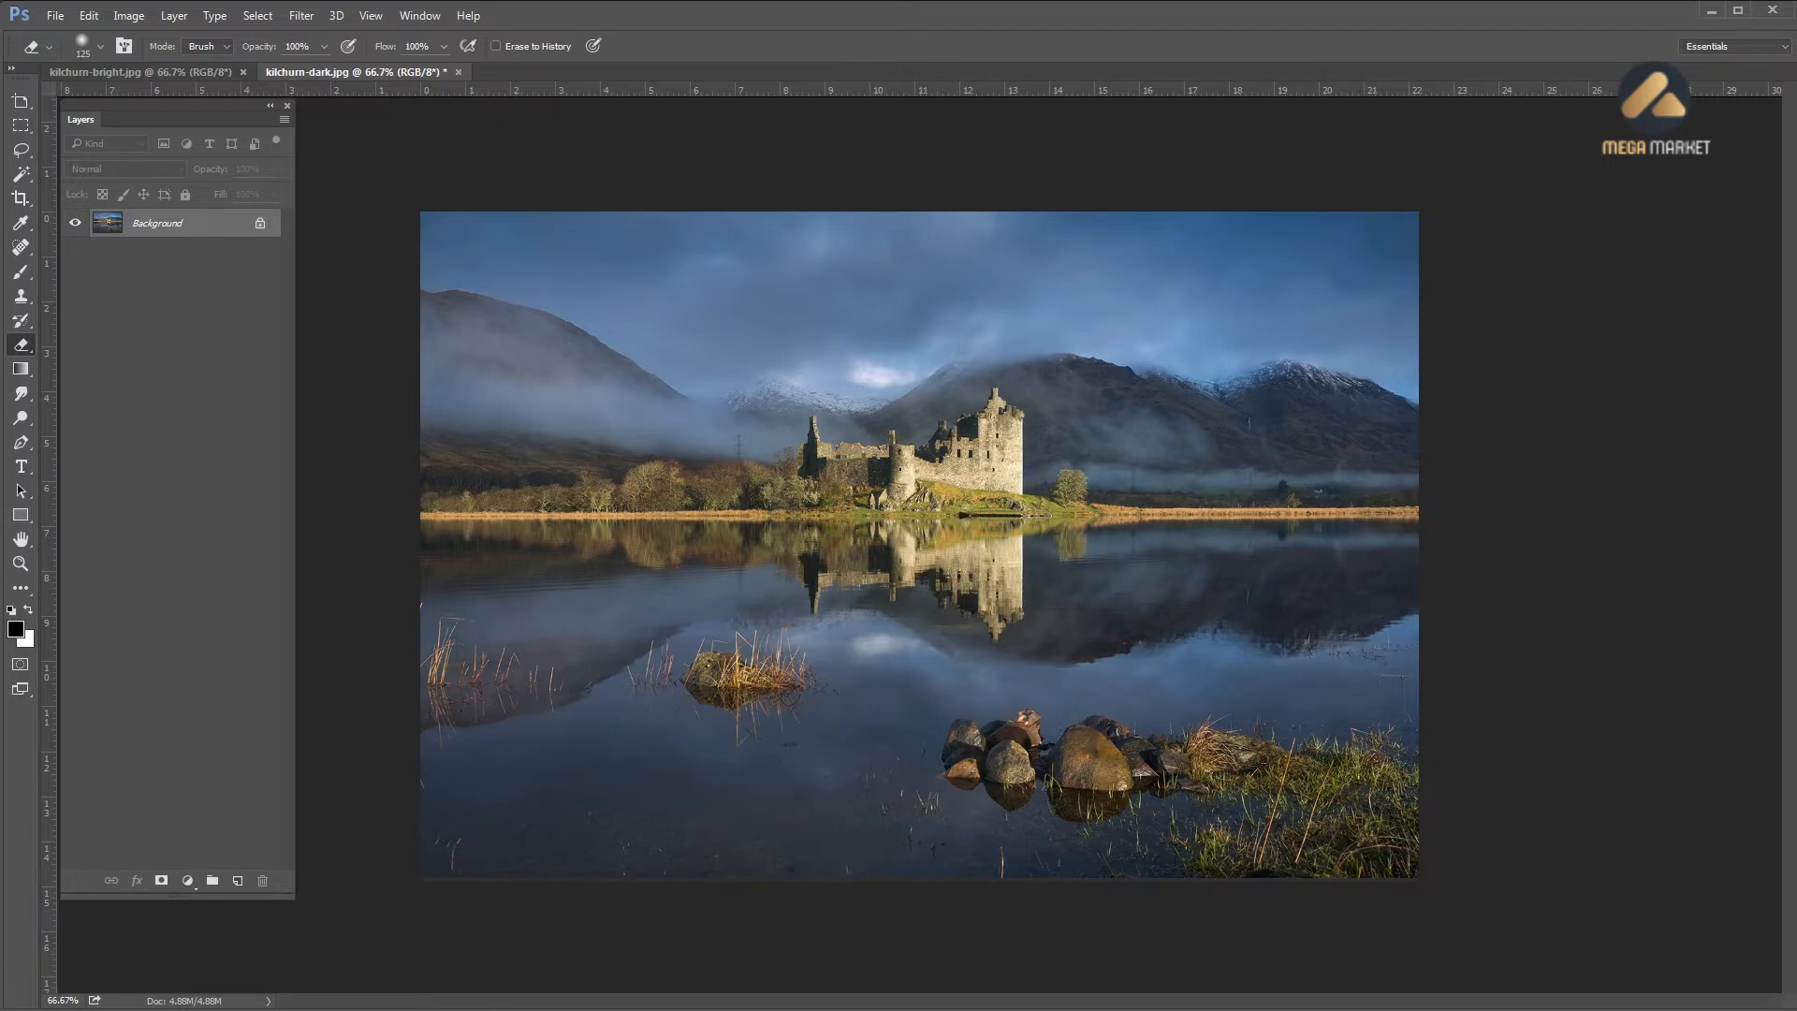
key("ctrl+j")
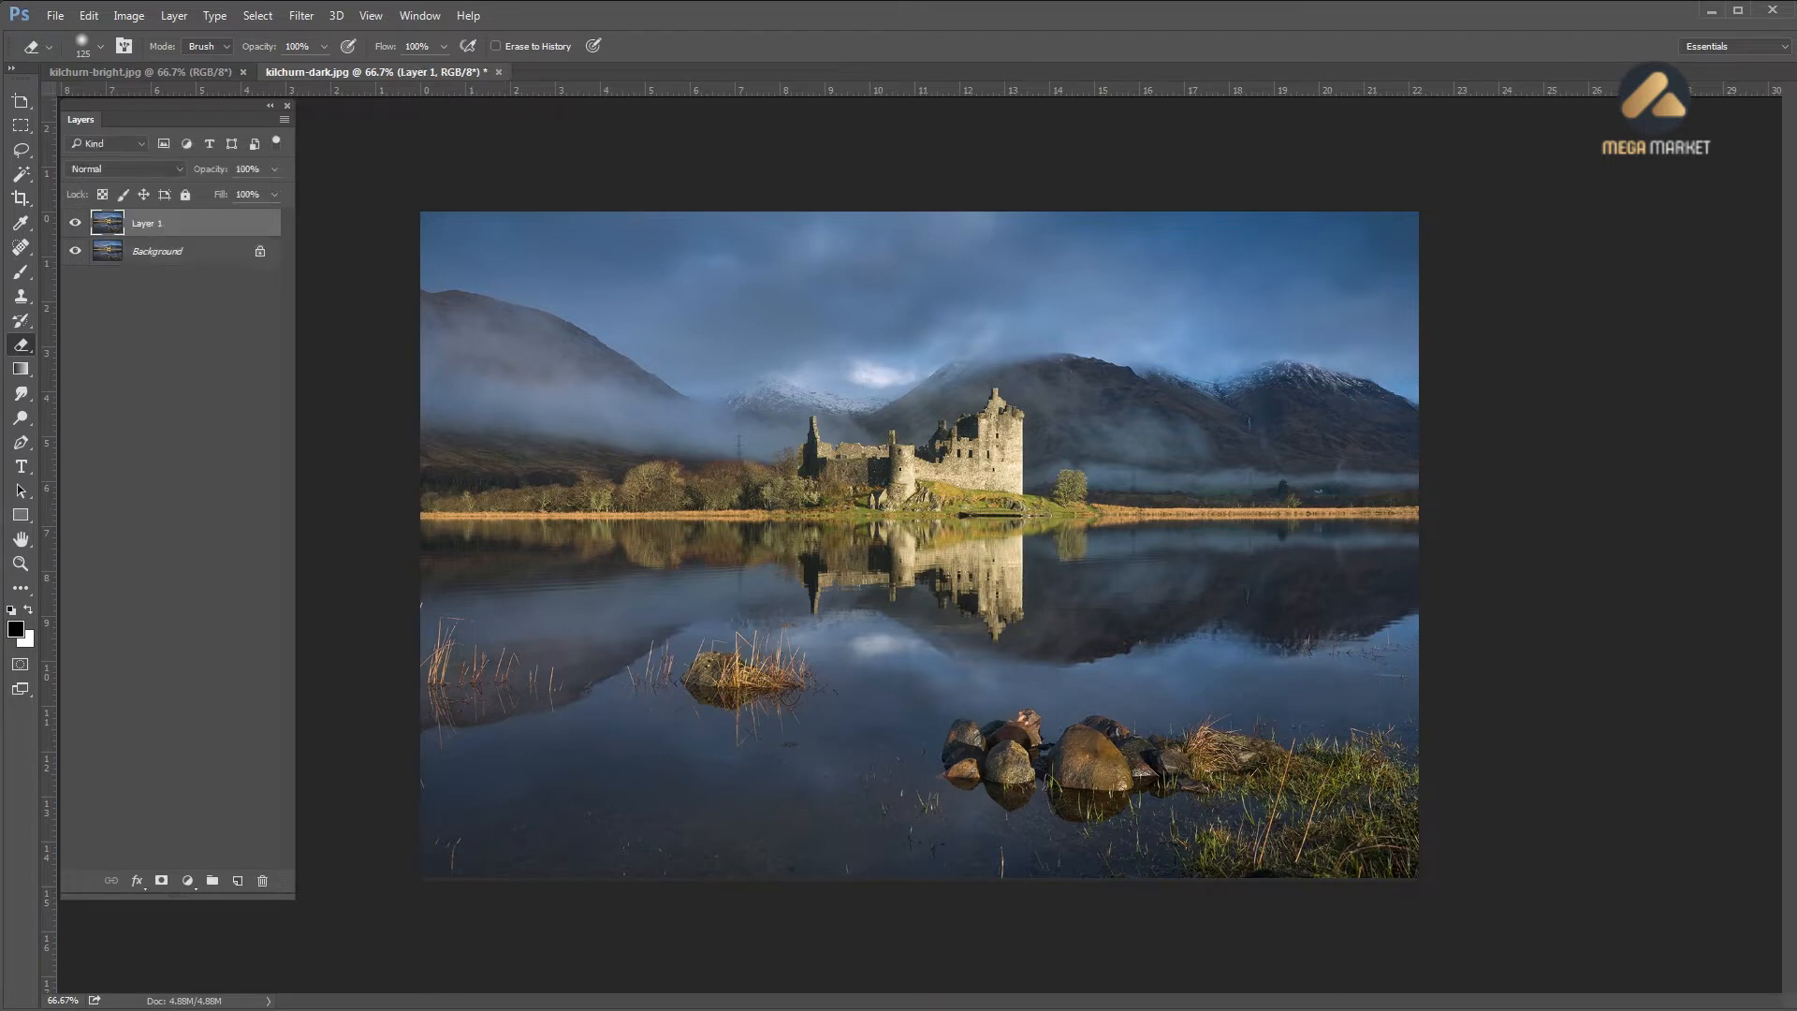
Raise the brightness of Layer 1 to 18 with a Brightness/Contrast adjustment
left_click(129, 15)
mouse_move(147, 64)
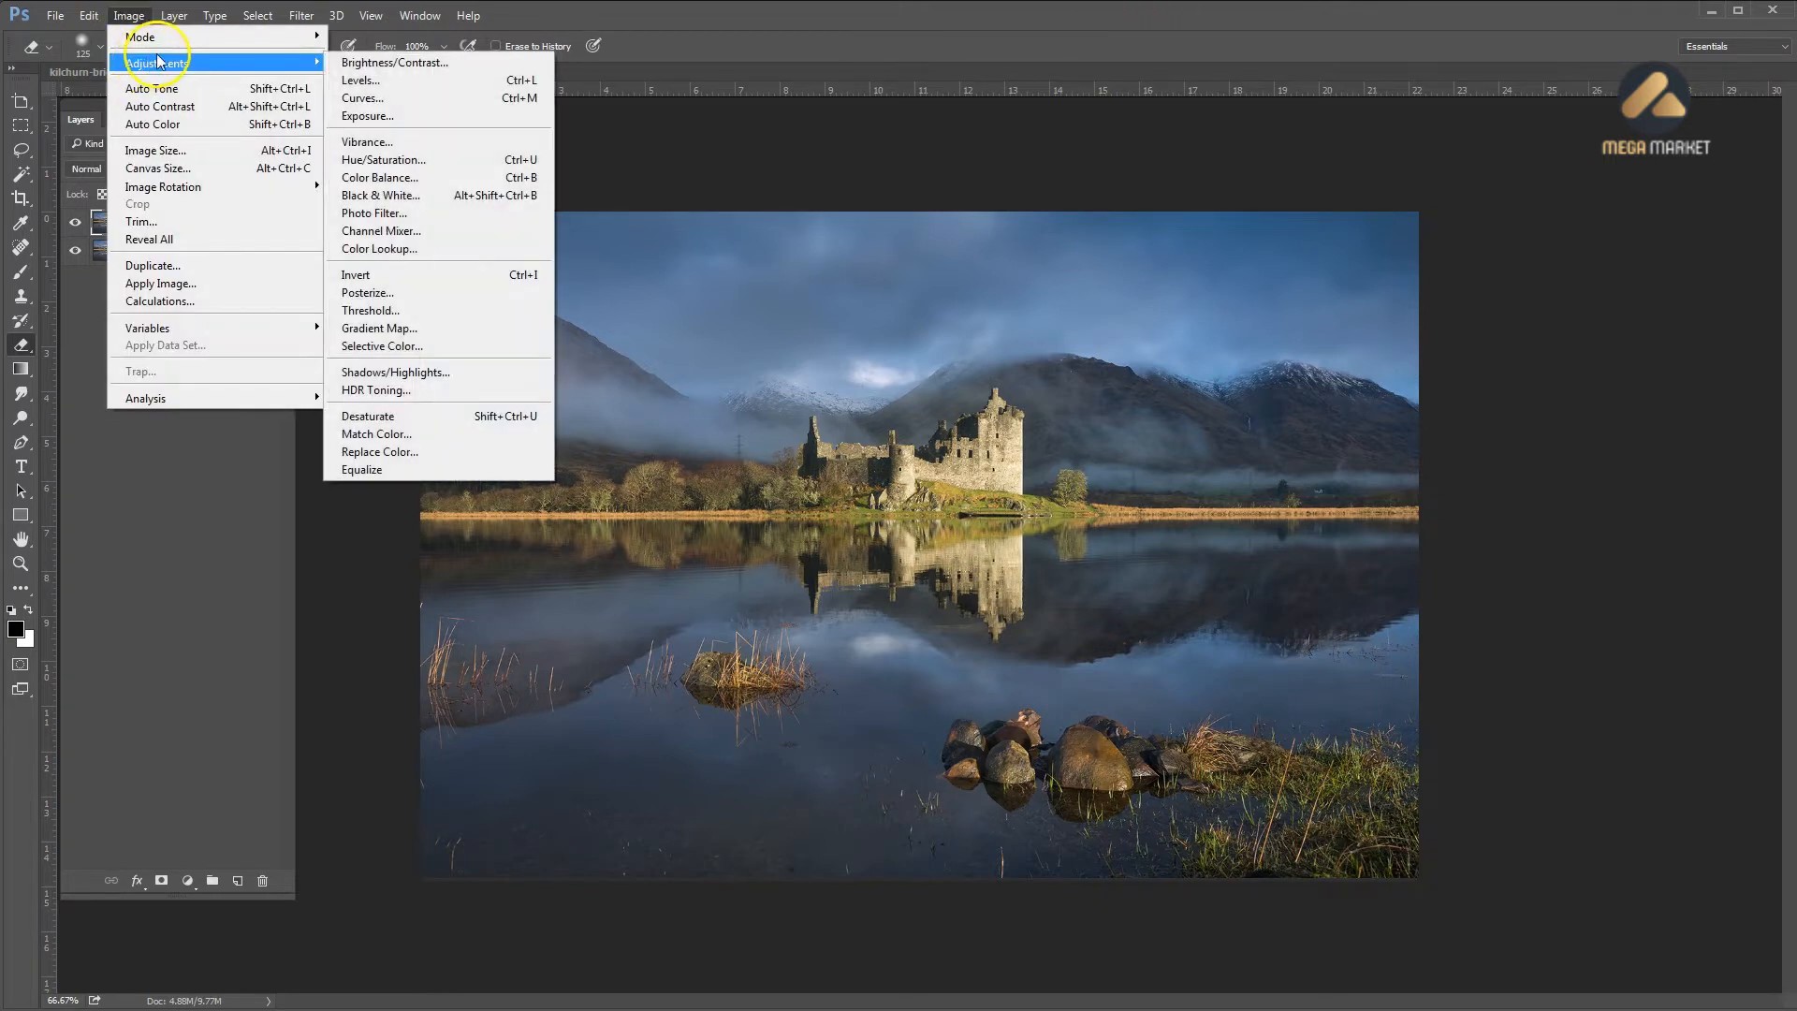
left_click(353, 54)
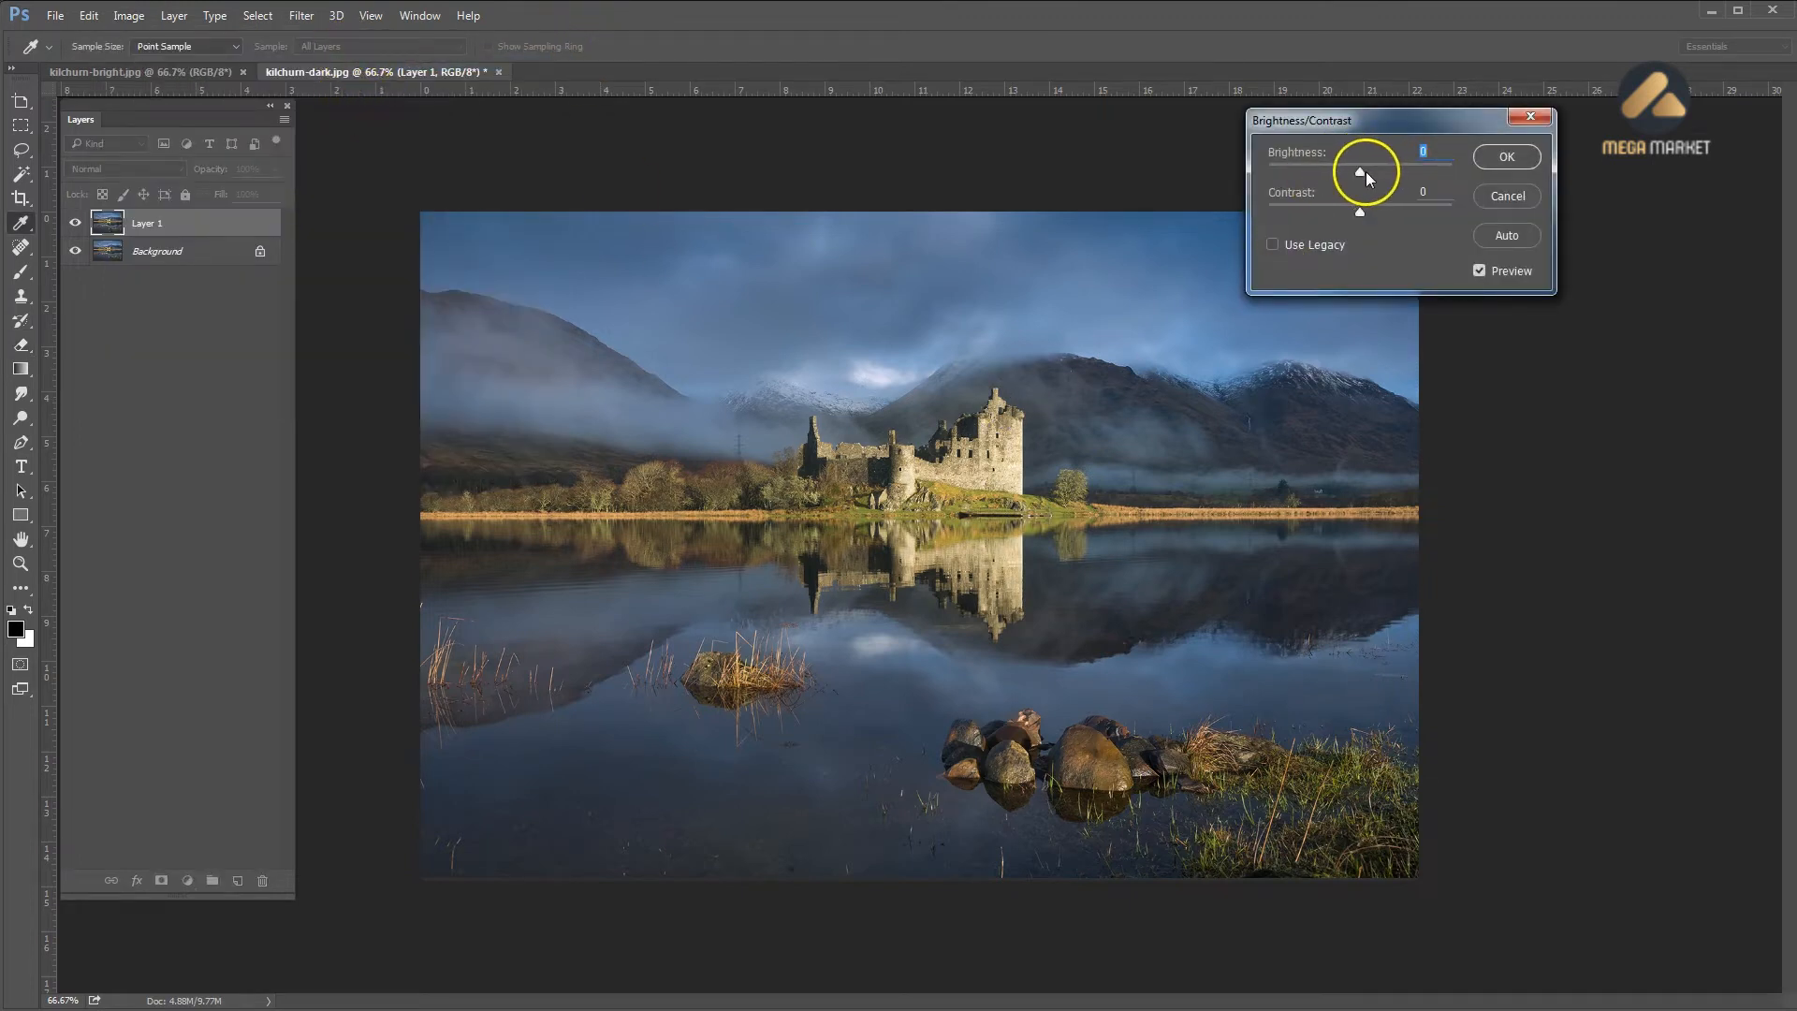
left_click_drag(1363, 170, 1367, 170)
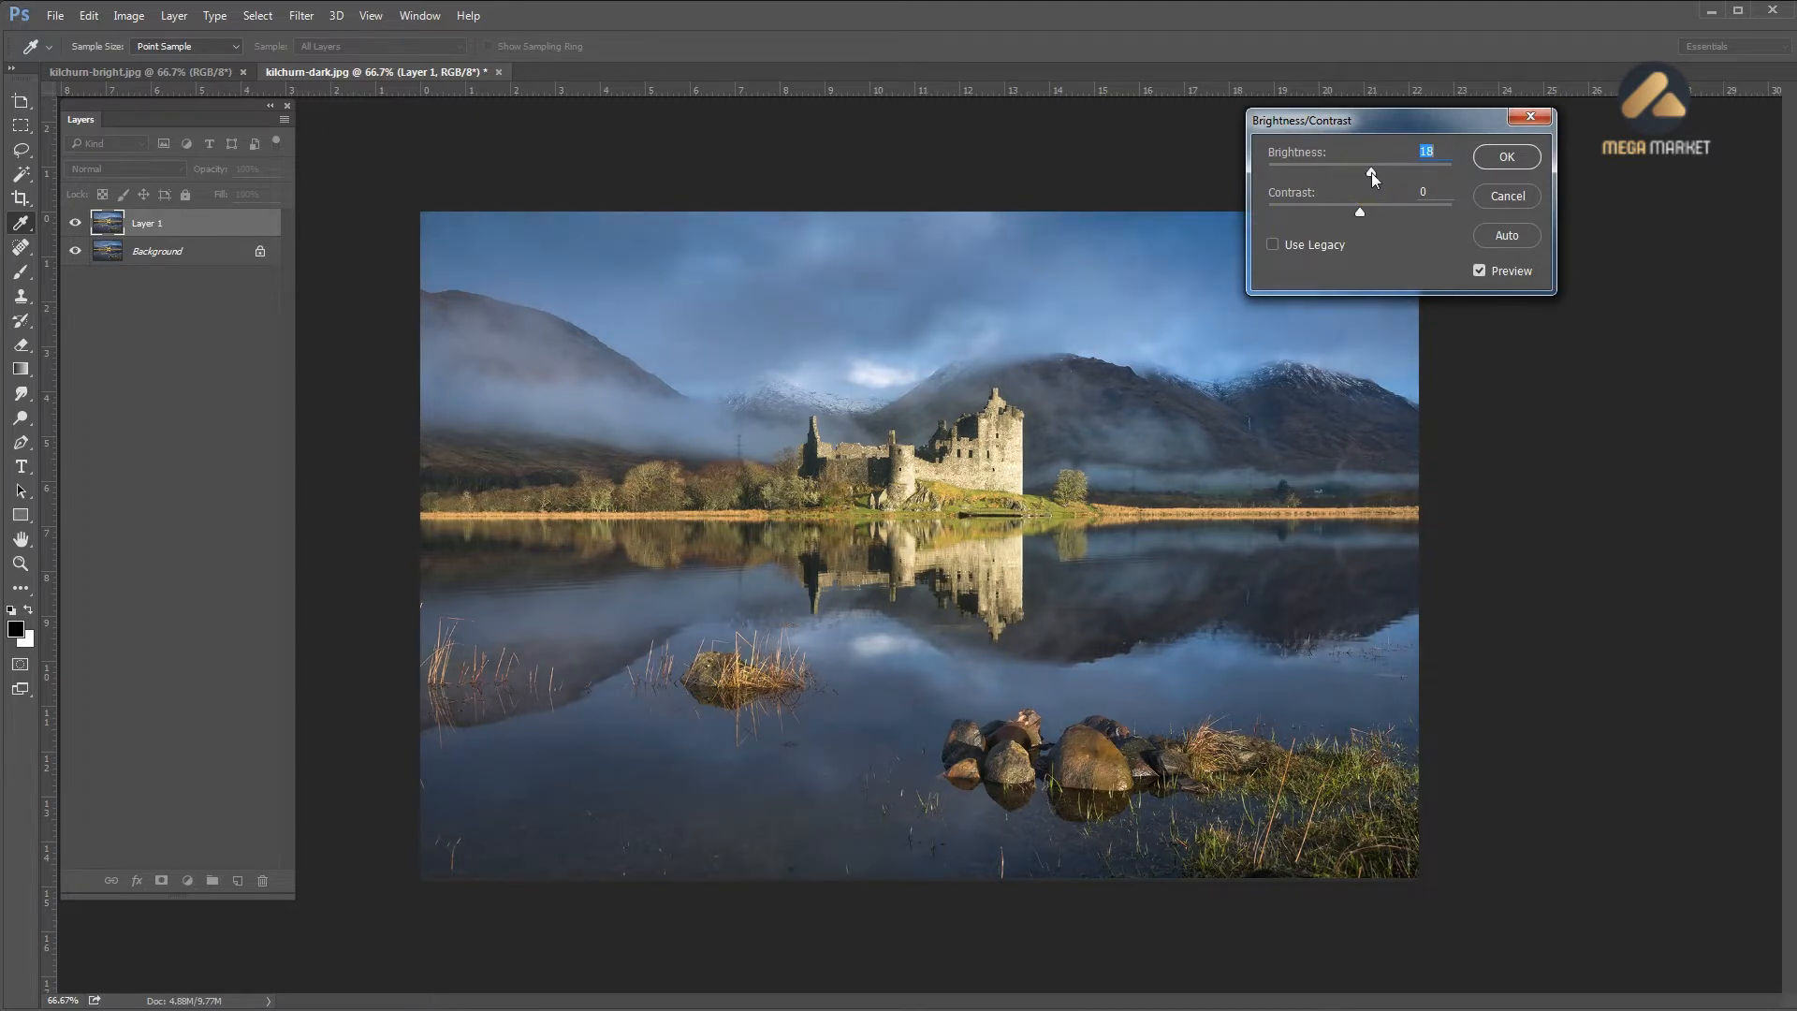
left_click(1508, 157)
key("e")
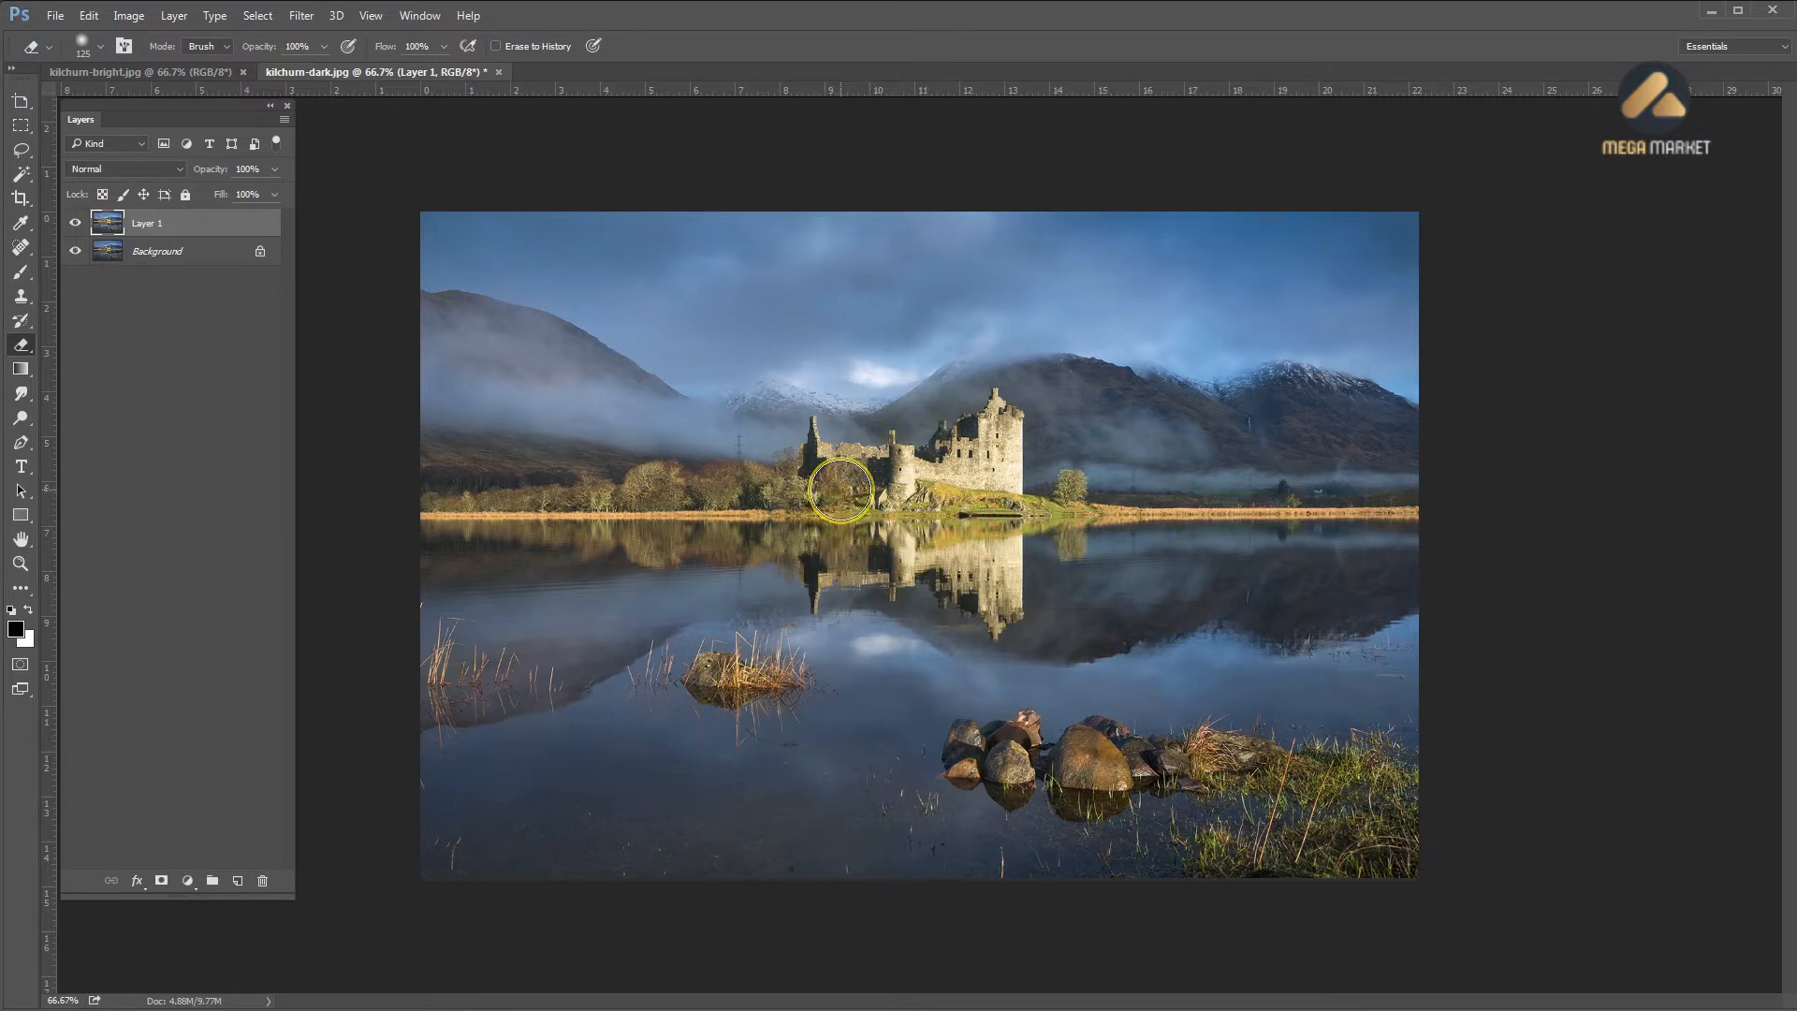
Erase the brightening from the sky above the castle on Layer 1 with a 700 px eraser
mouse_move(839, 489)
left_mouse_down()
mouse_move(814, 469)
mouse_move(798, 375)
left_mouse_up()
key("bracketright")
key("bracketright")
key("bracketright")
key("bracketright")
key("bracketright")
key("bracketright")
key("bracketright")
key("bracketright")
key("bracketright")
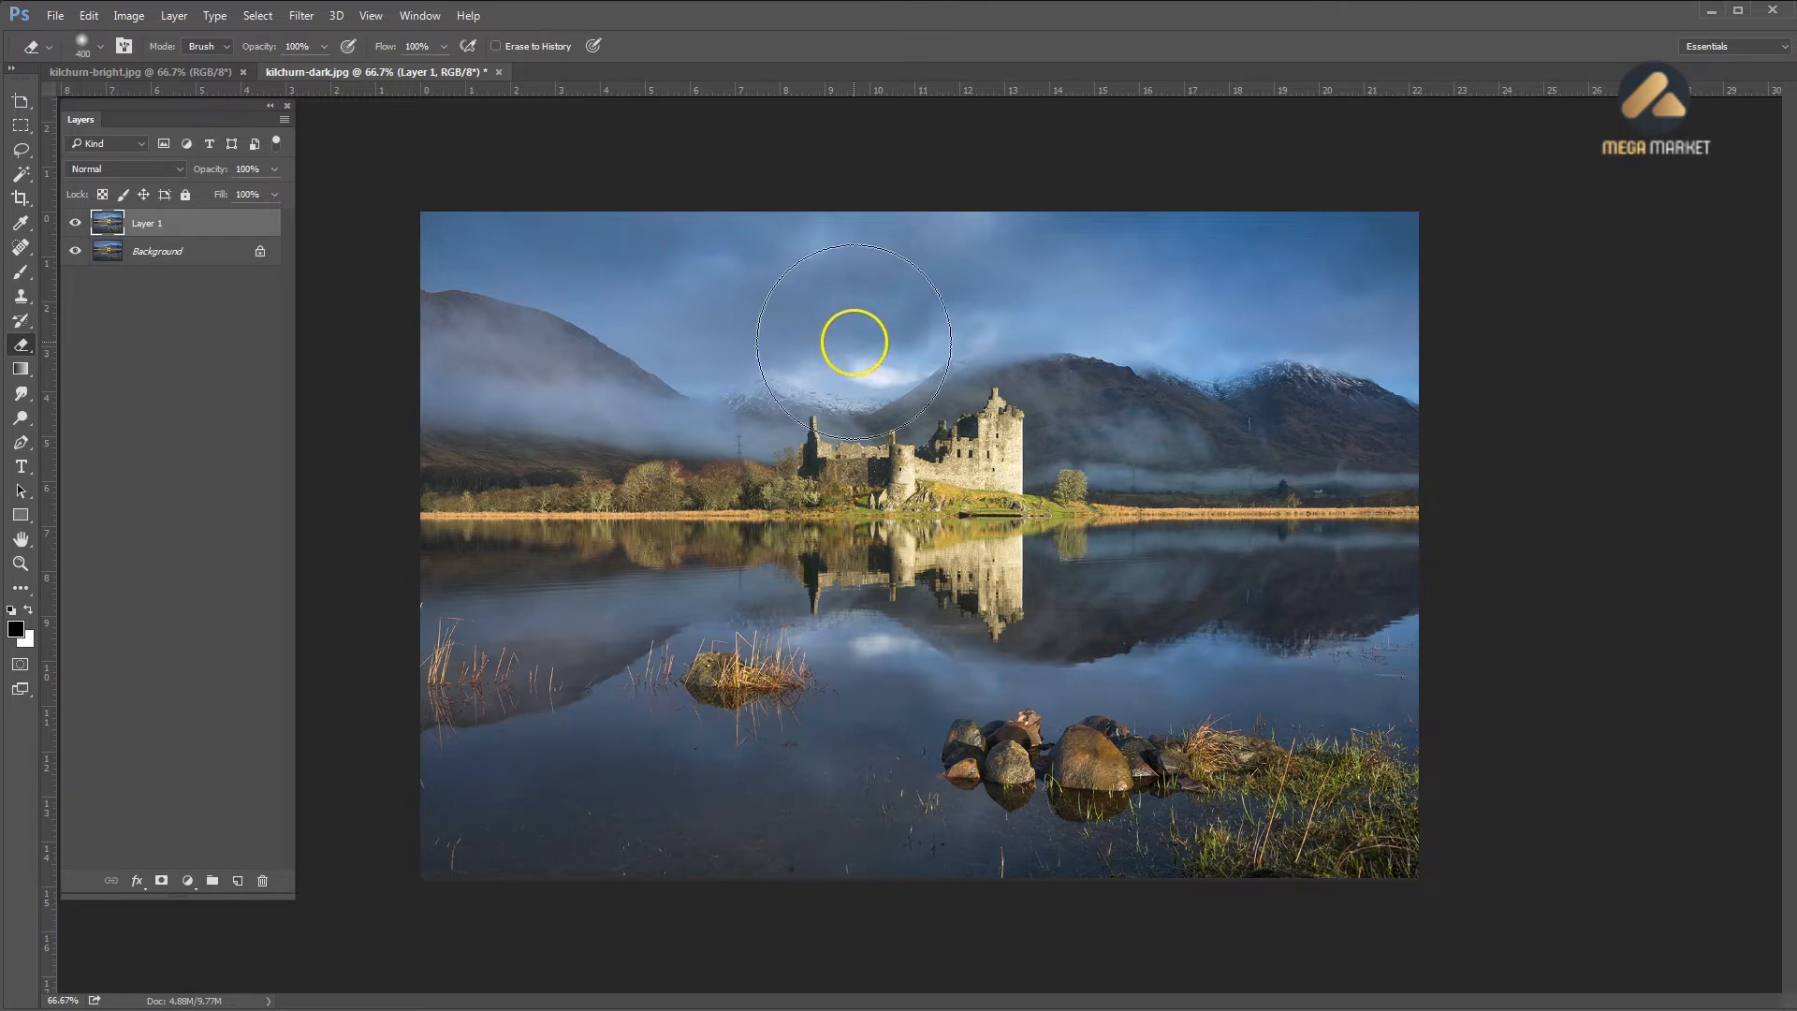
key("bracketright")
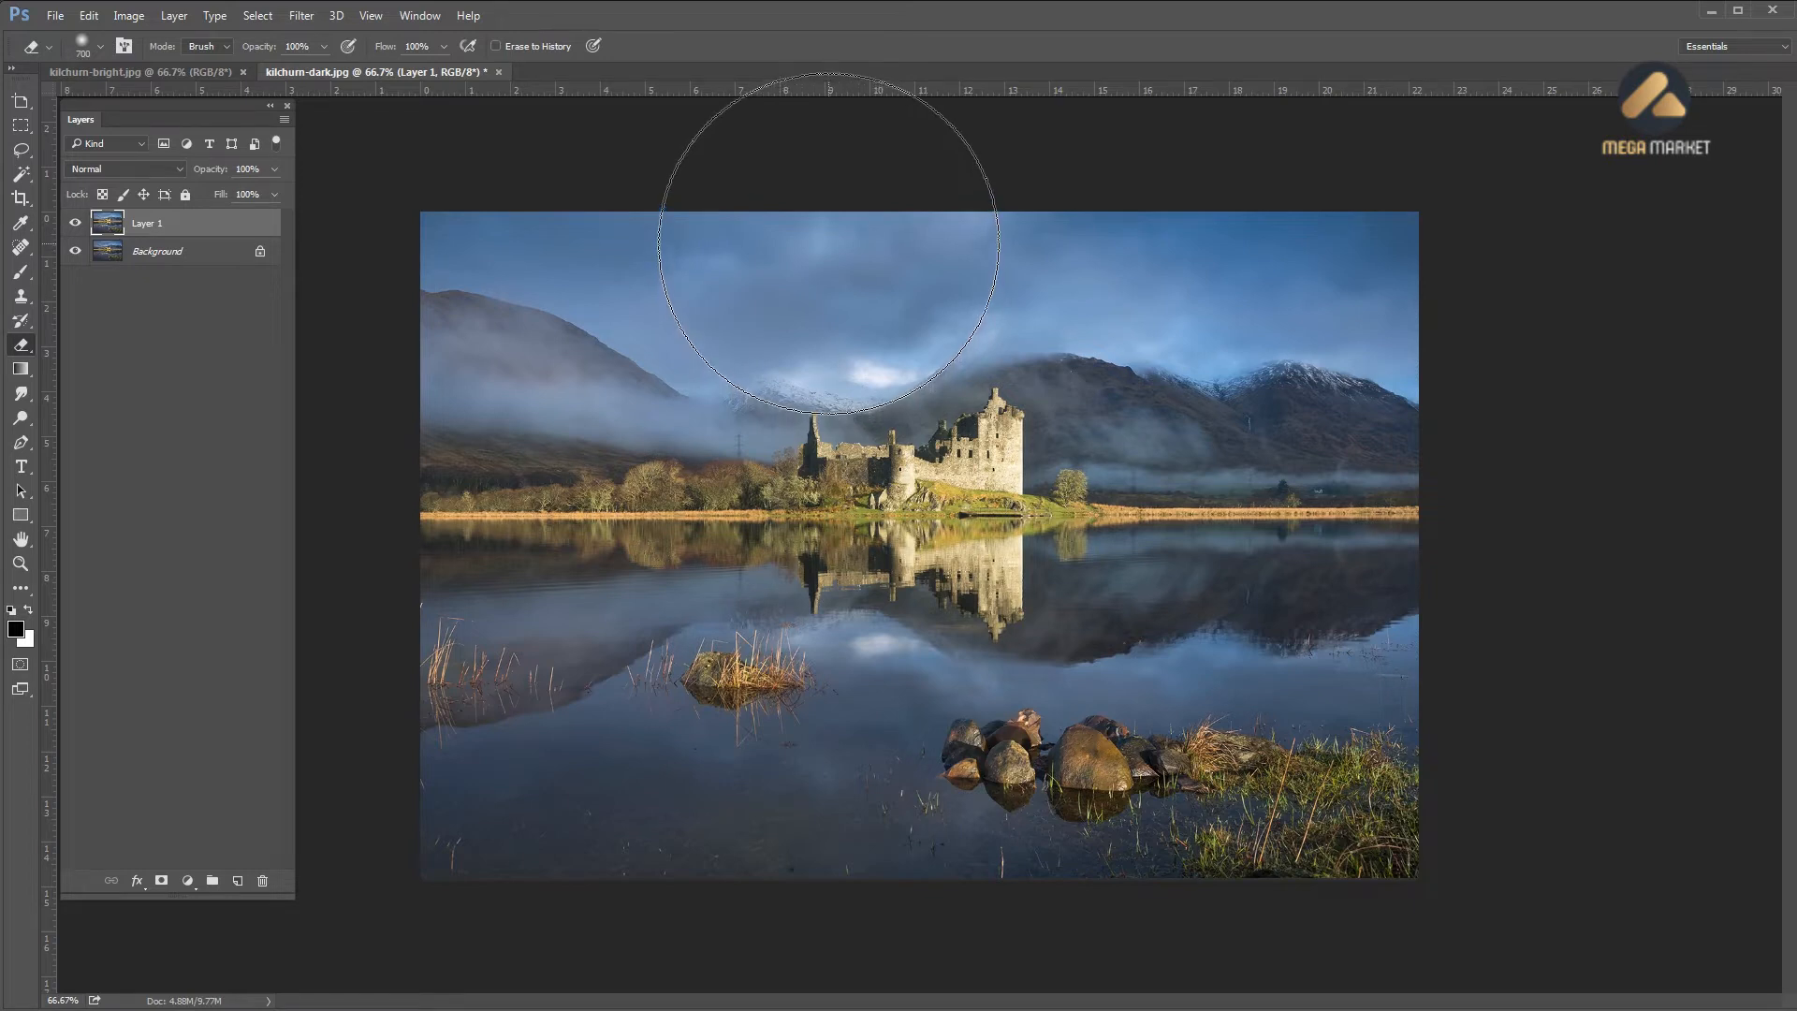
left_click(852, 262)
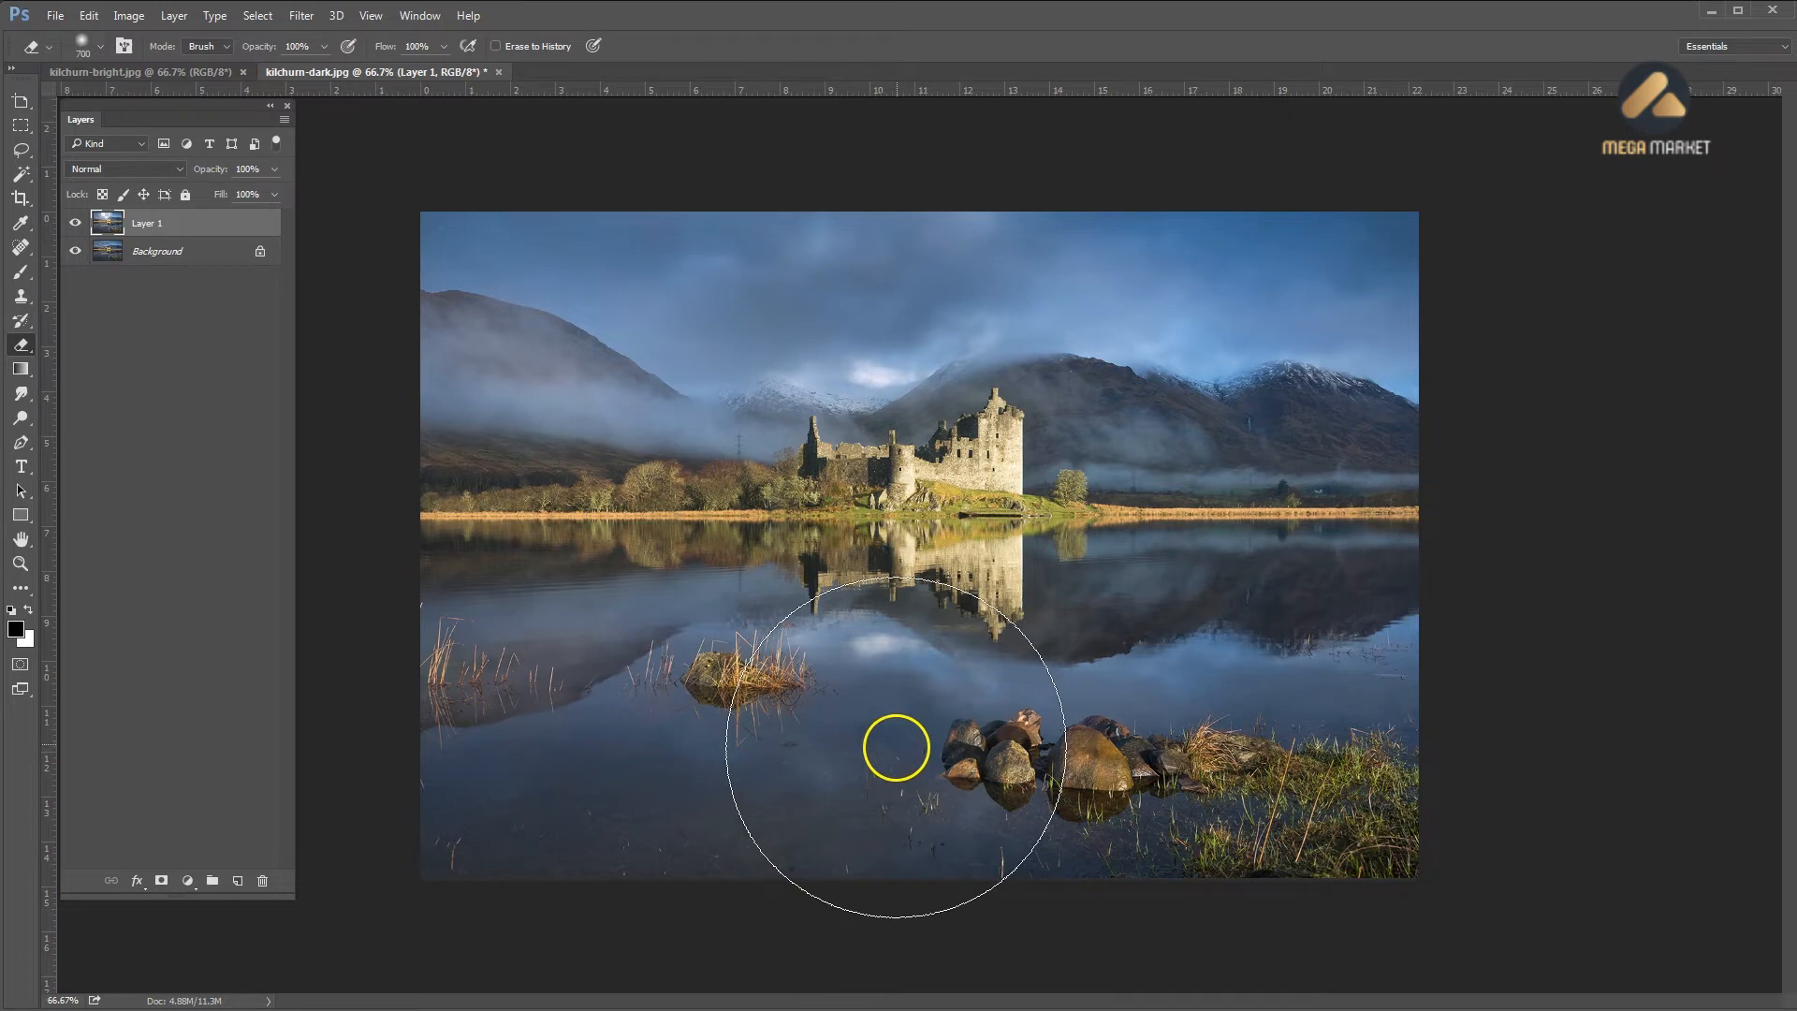
Erase the brightening from the water below the castle's reflection on Layer 1 with a smaller eraser
key("bracketleft")
key("bracketleft")
key("bracketleft")
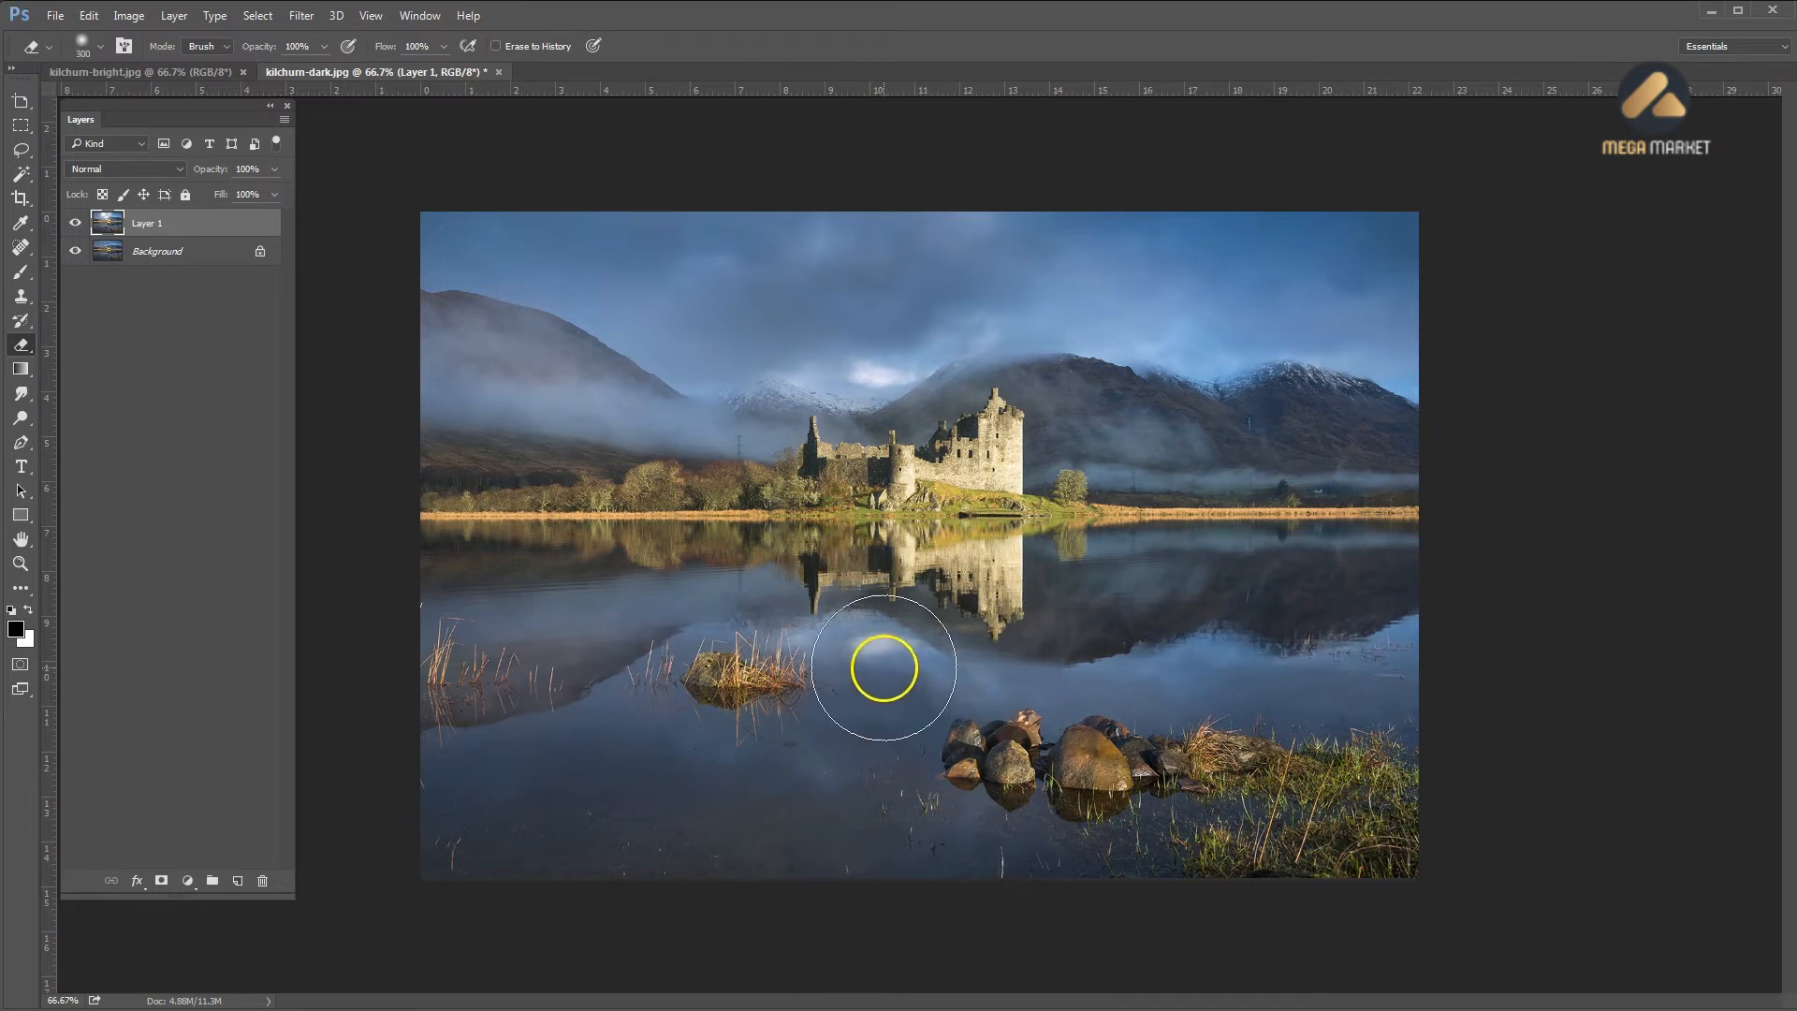
key("bracketright")
left_click(878, 687)
Erase the brightening from the castle and its reflection on Layer 1 with a 200 px and then a 175 px eraser
key("bracketleft")
key("bracketleft")
key("bracketleft")
key("bracketleft")
key("bracketleft")
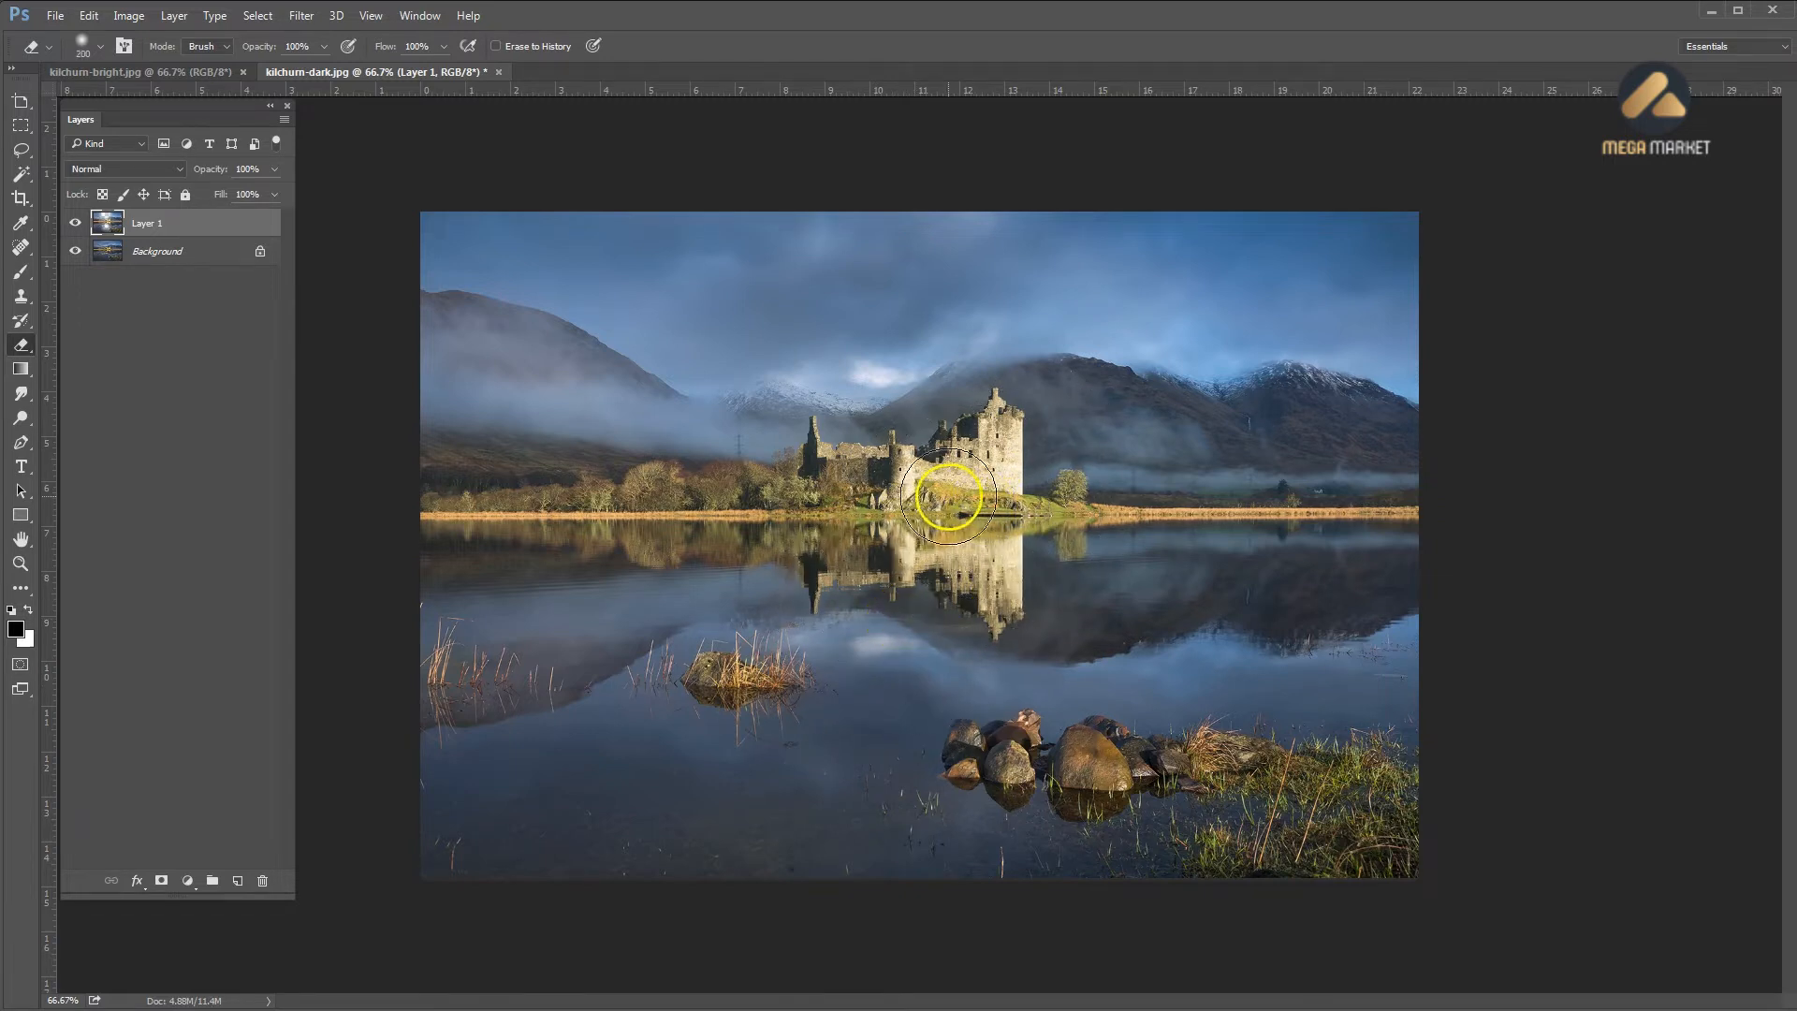
mouse_move(927, 496)
left_mouse_down()
mouse_move(930, 542)
mouse_move(1001, 573)
mouse_move(981, 540)
mouse_move(989, 445)
mouse_move(998, 497)
mouse_move(911, 488)
mouse_move(906, 546)
mouse_move(983, 561)
mouse_move(988, 578)
mouse_move(973, 494)
mouse_move(994, 453)
mouse_move(987, 613)
mouse_move(992, 572)
left_mouse_up()
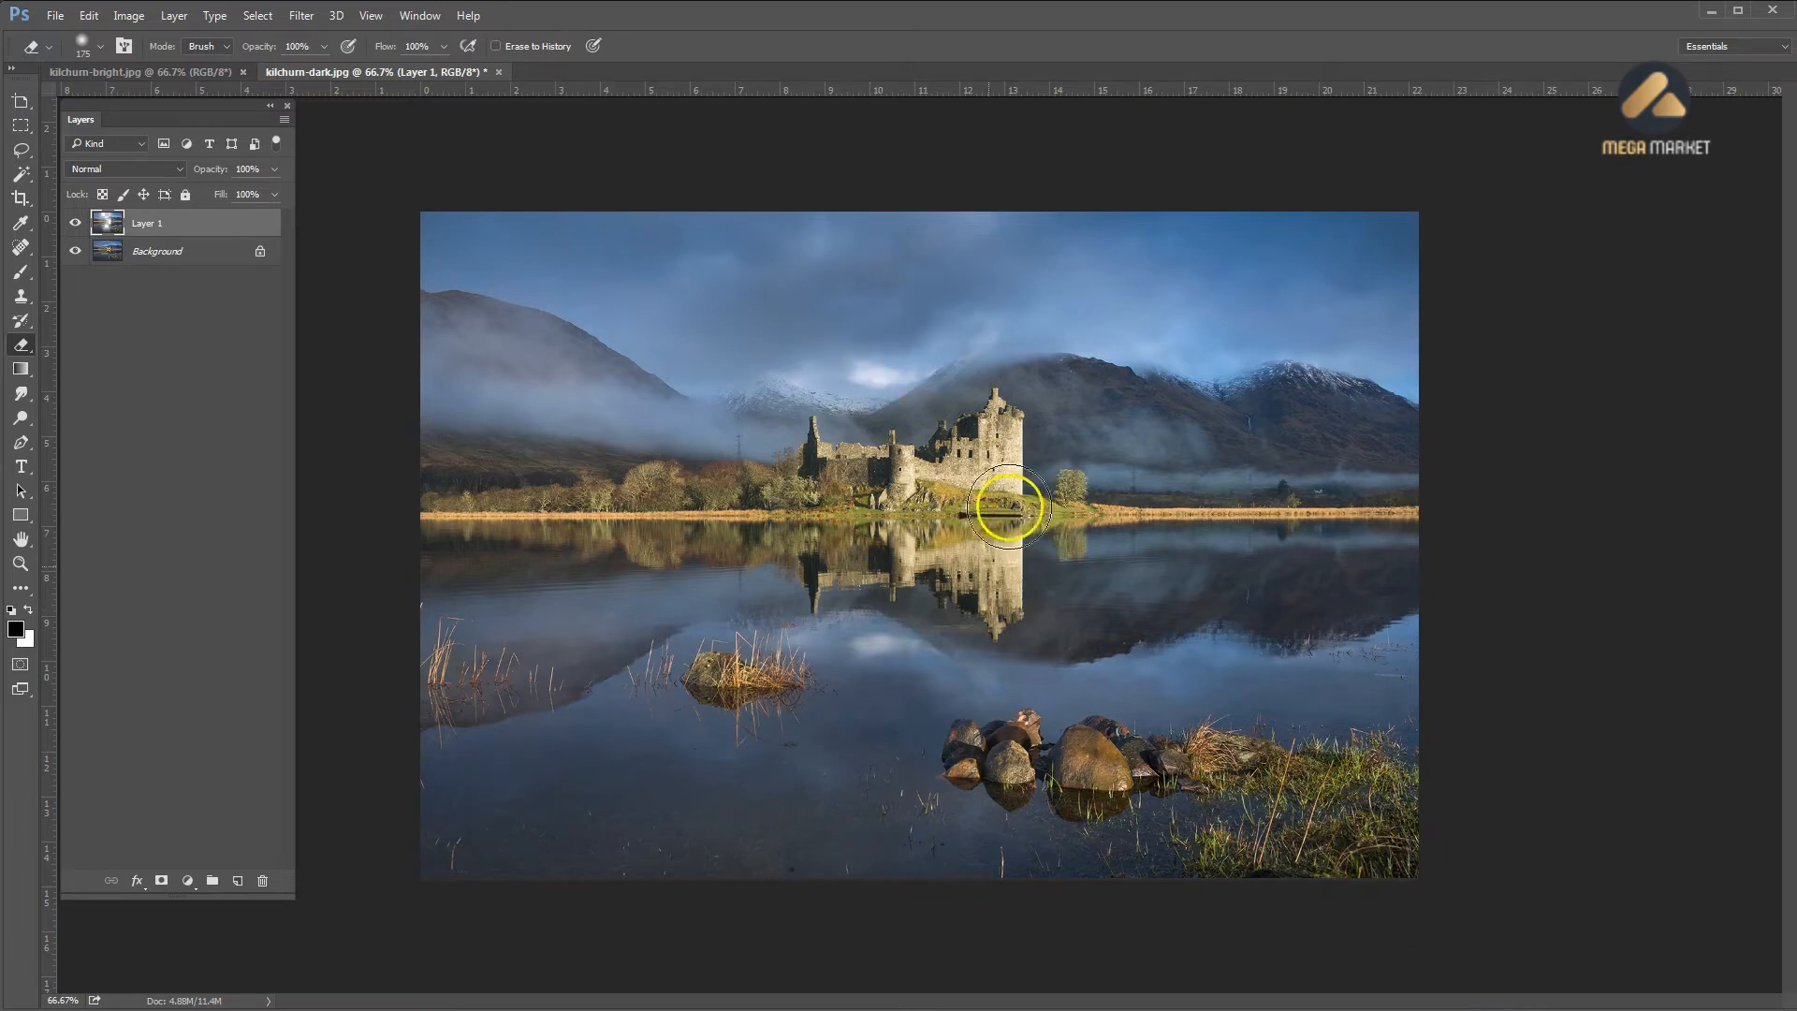
left_click(979, 540)
Merge the brightened Layer 1 down and duplicate the Background as a new layer
key("ctrl+e")
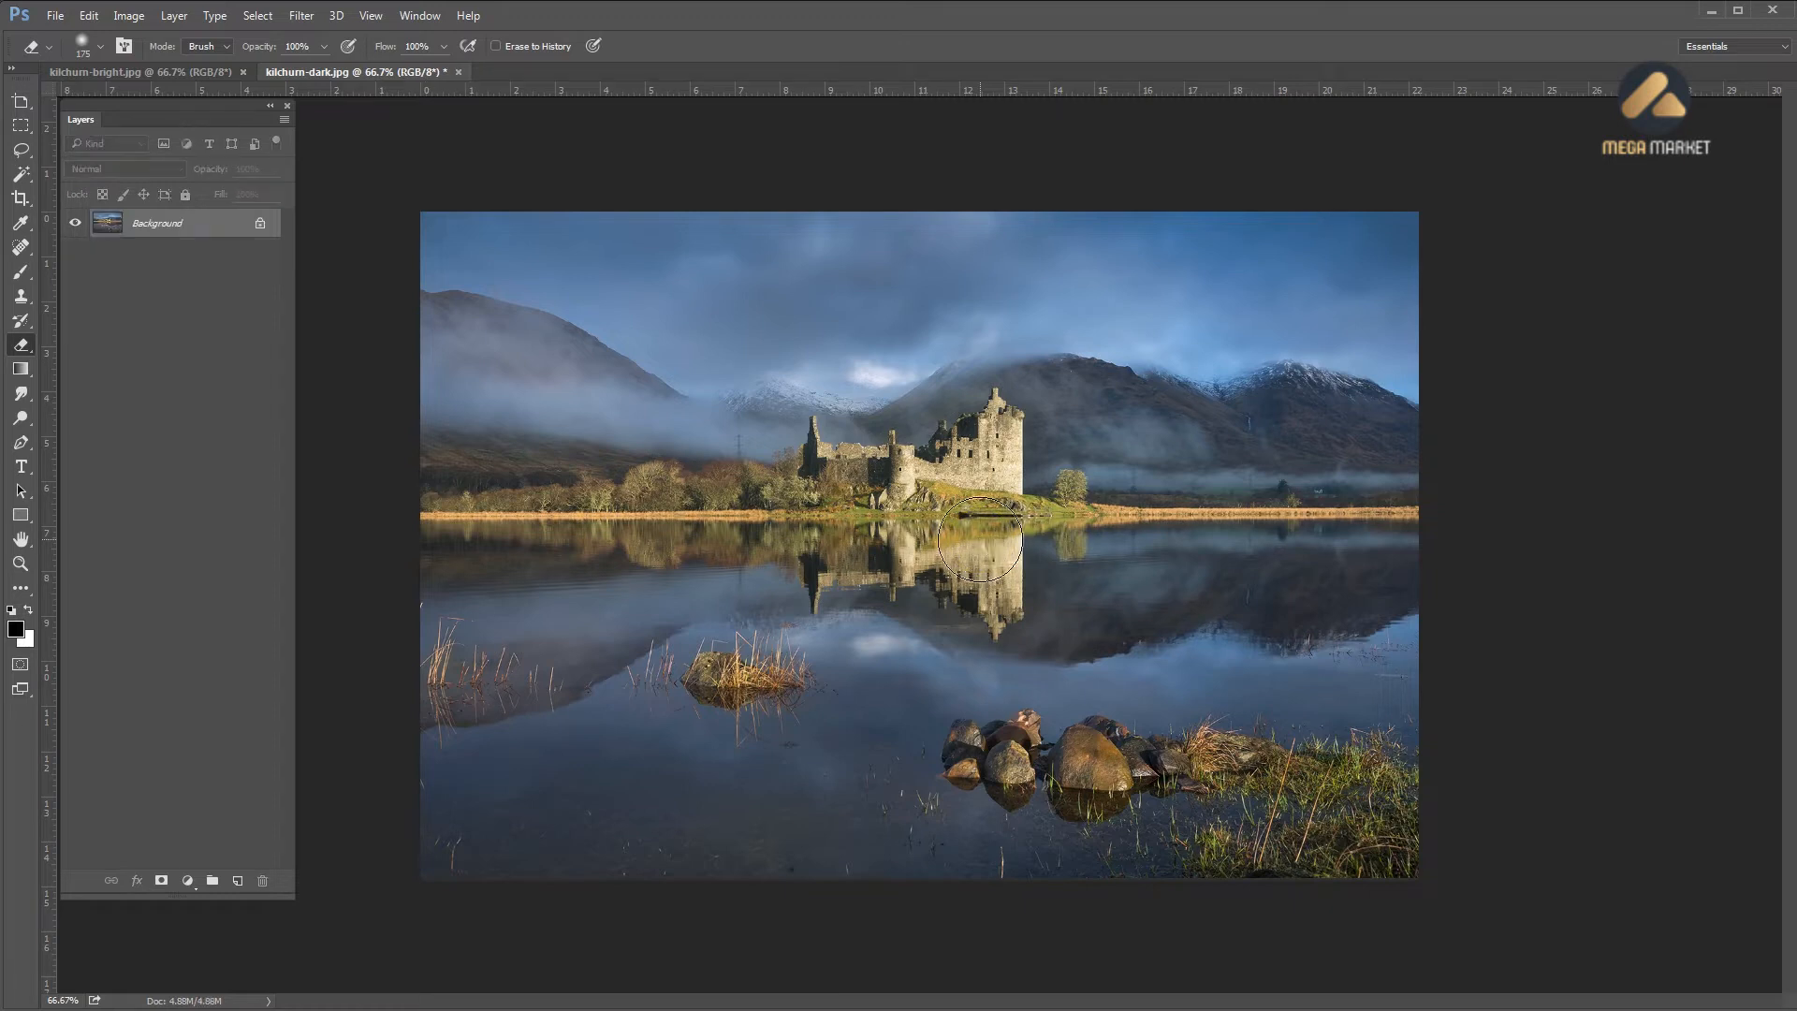
left_click(1757, 484)
key("ctrl+j")
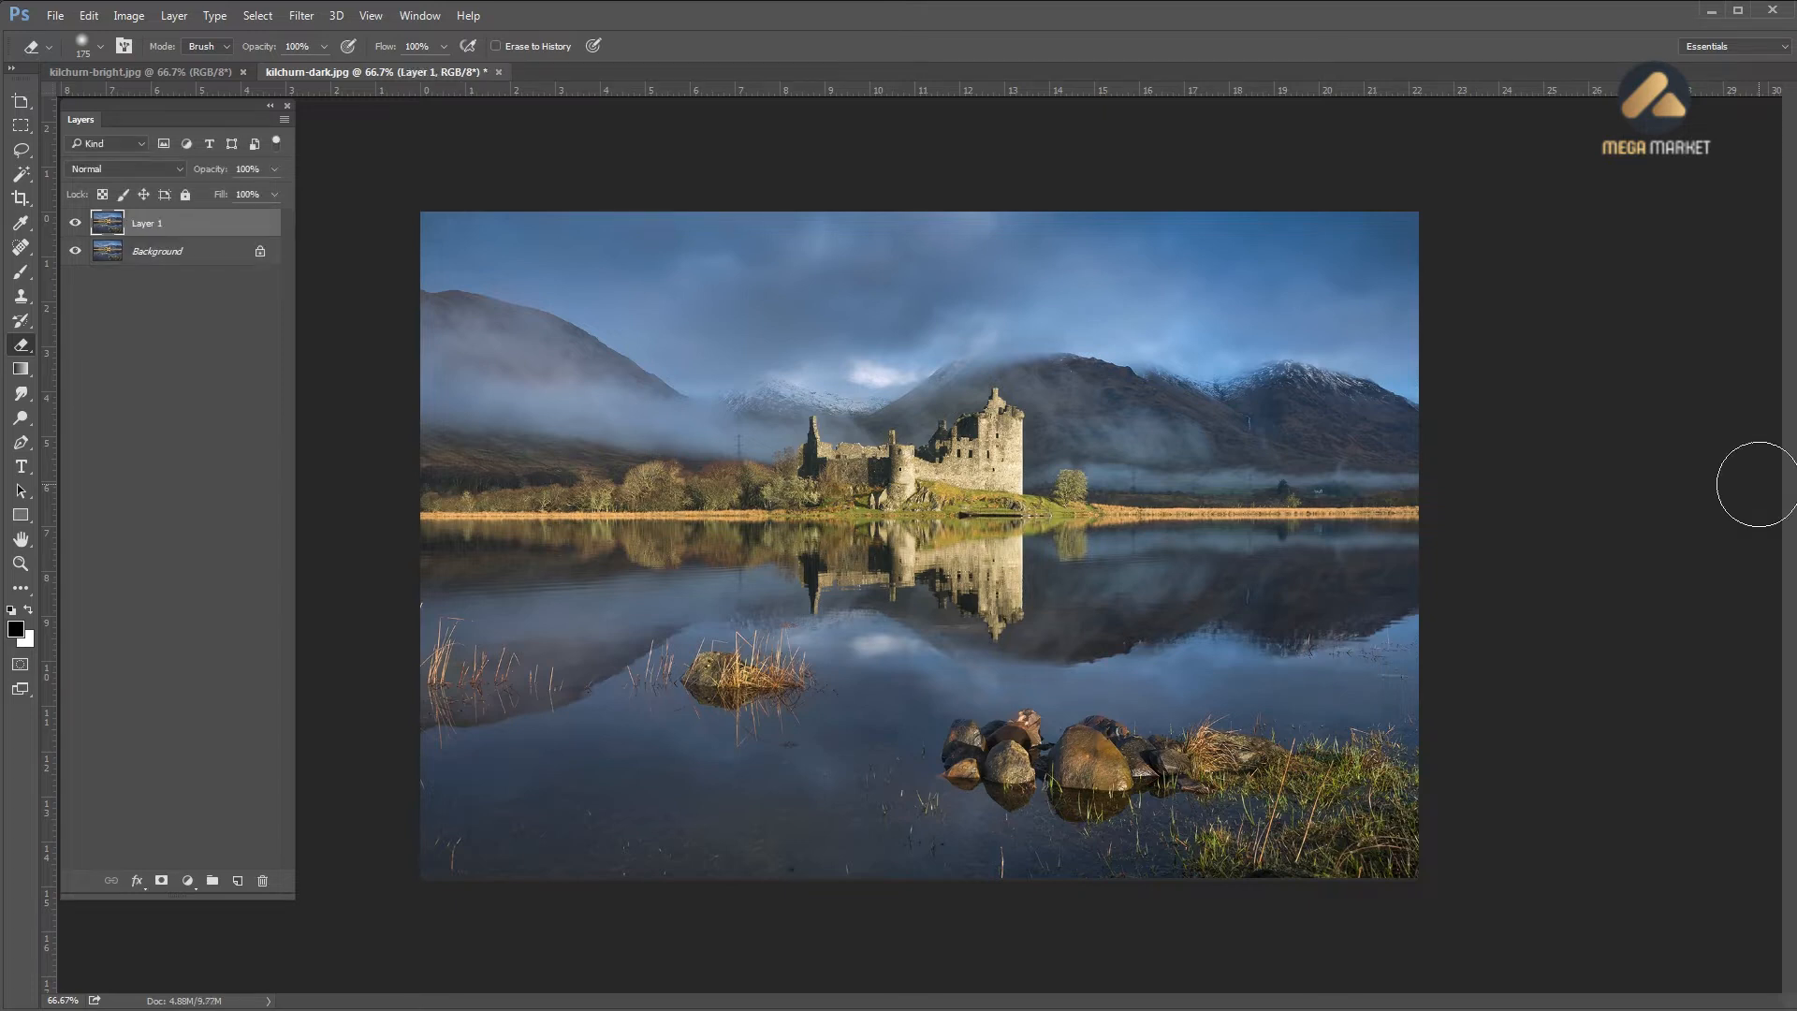
Apply a Gaussian Blur with a radius of 12.5 pixels to Layer 1
left_click(300, 16)
mouse_move(352, 226)
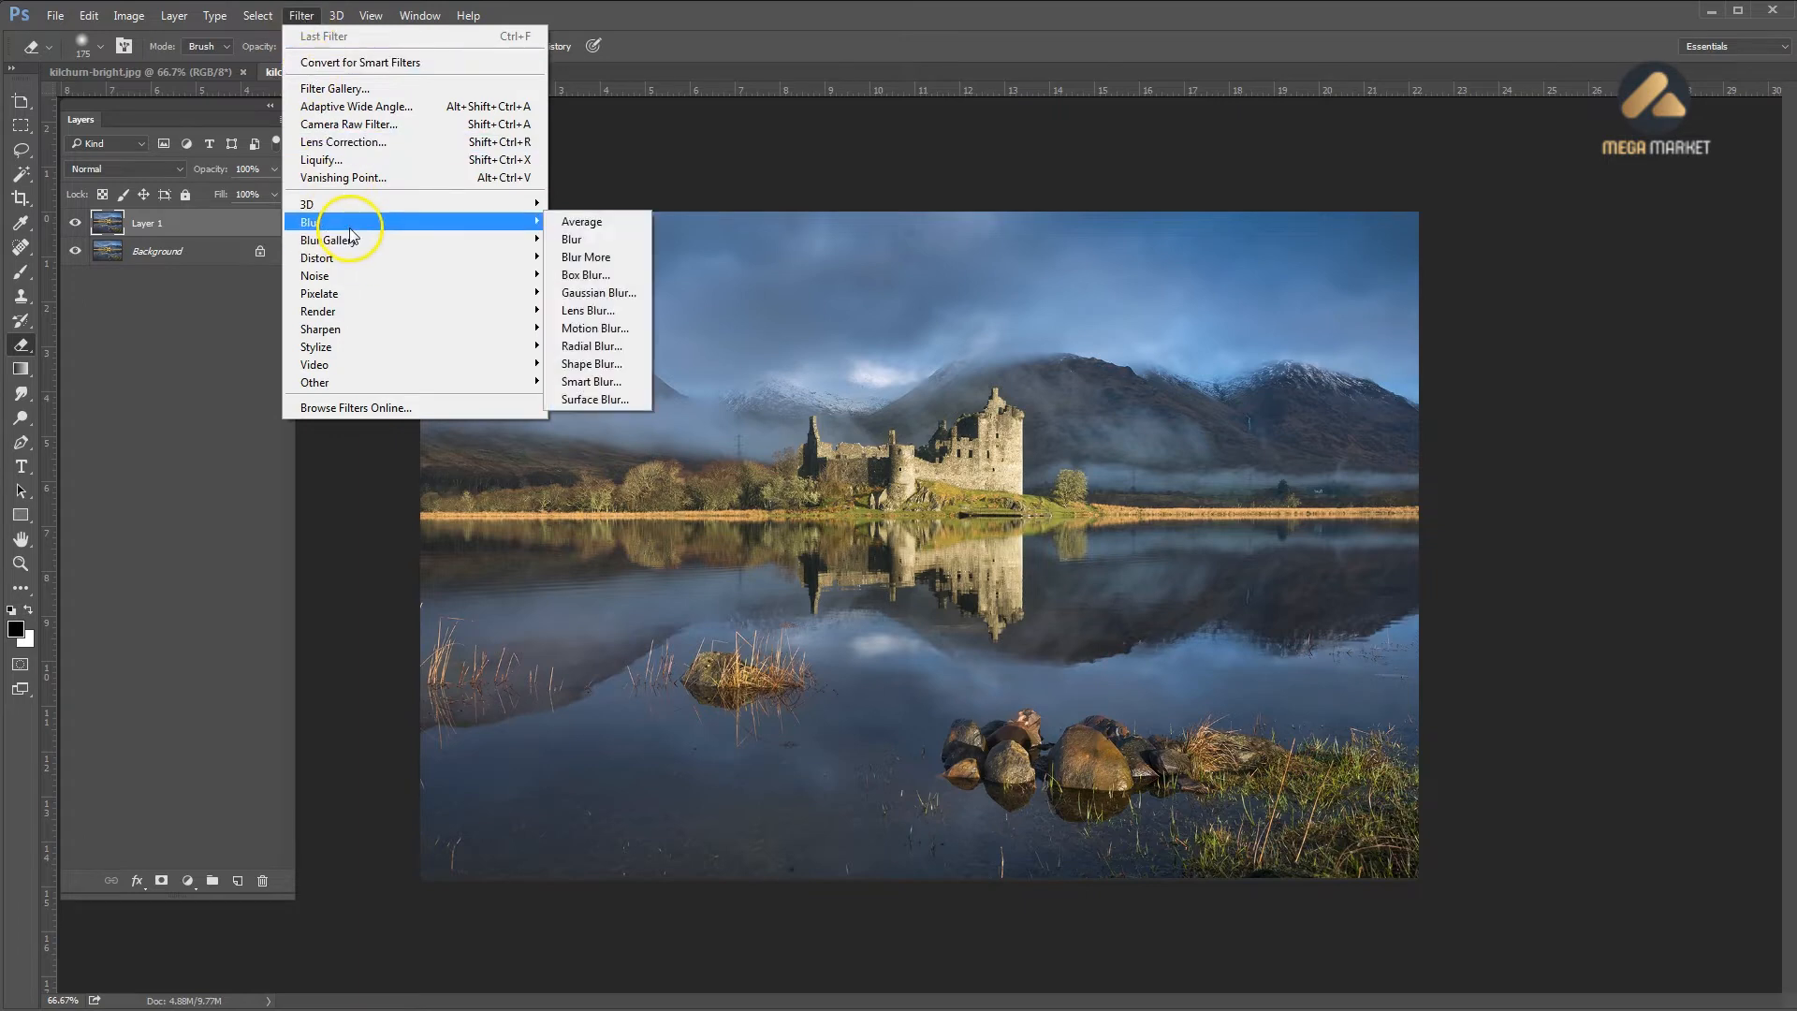
left_click(597, 292)
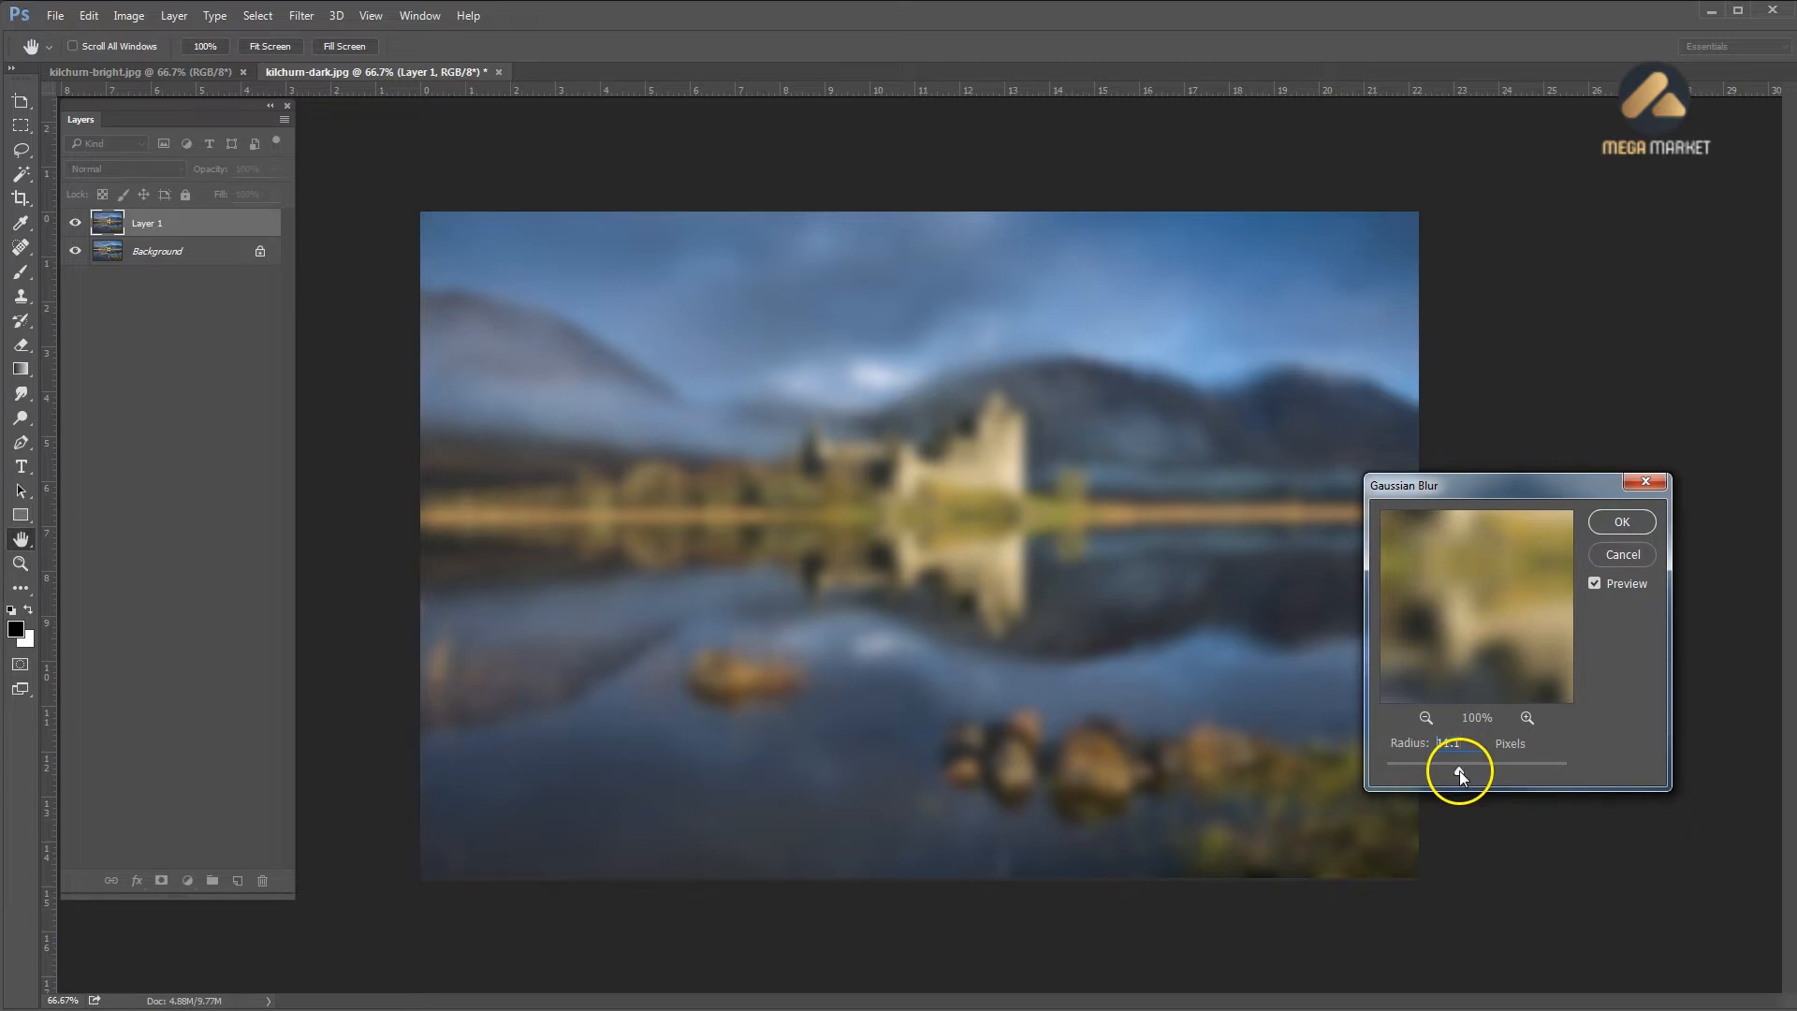
left_click_drag(1459, 771, 1463, 767)
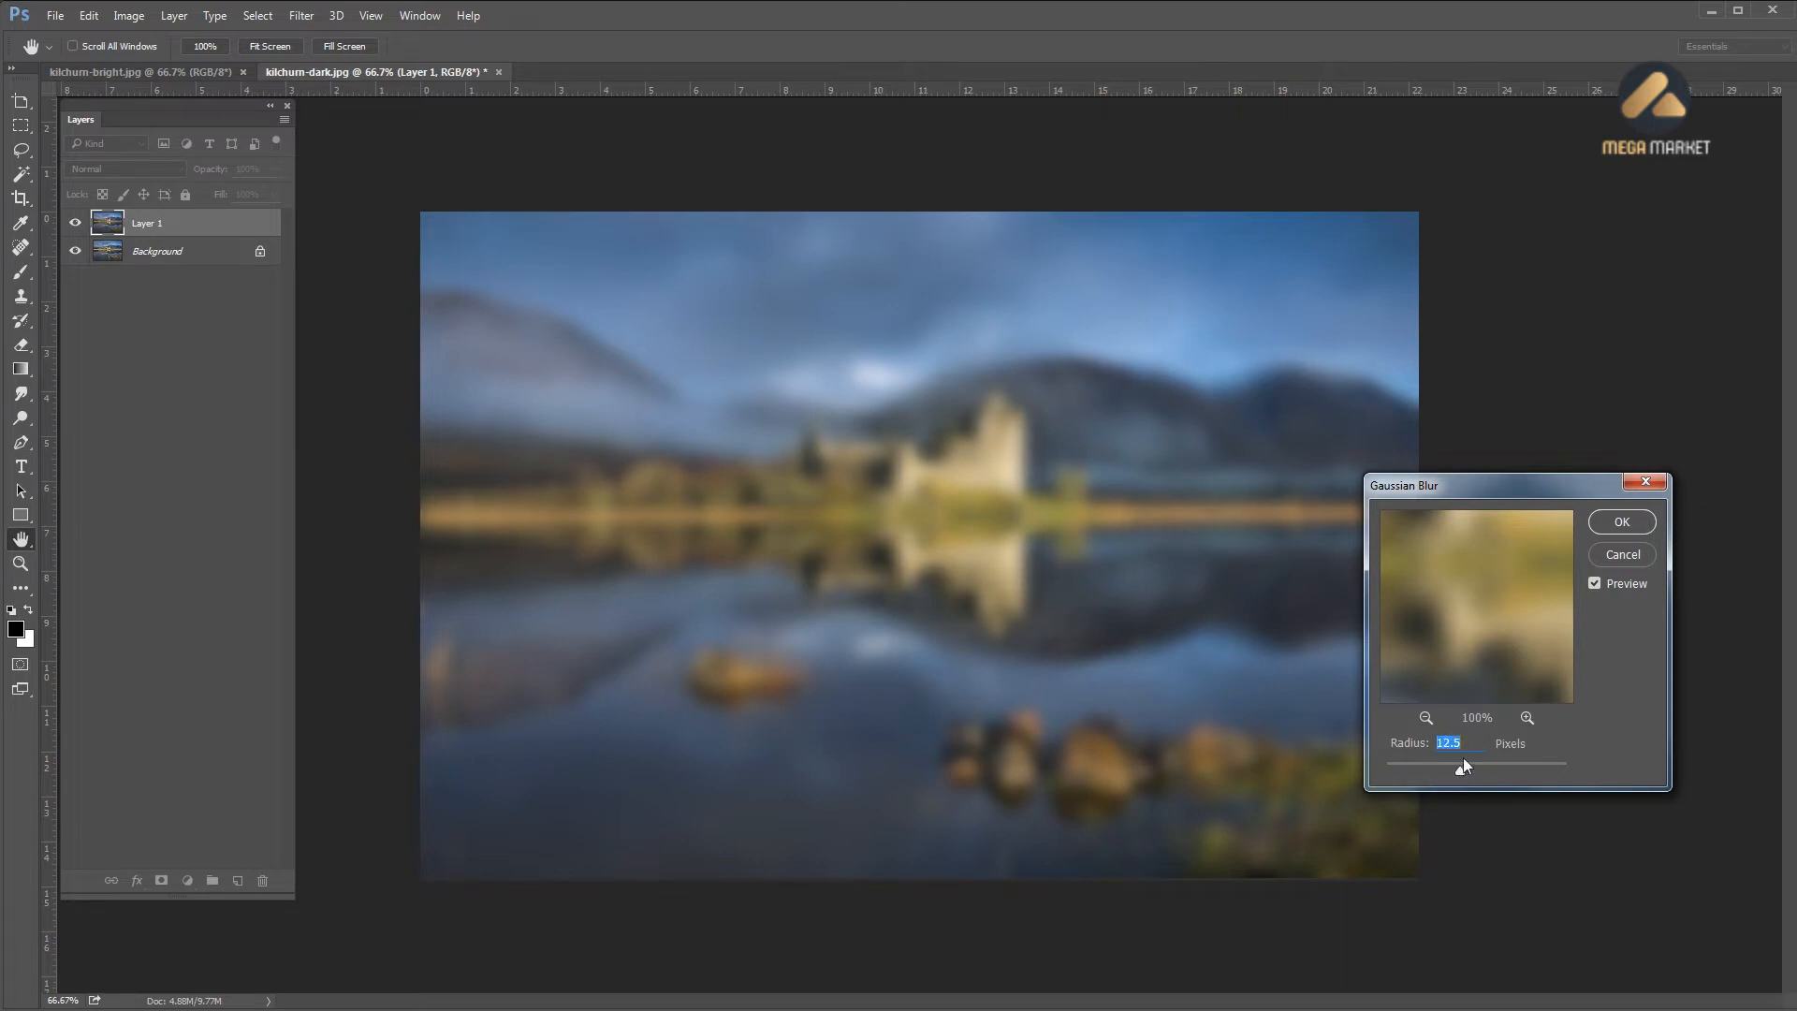
left_click(1604, 523)
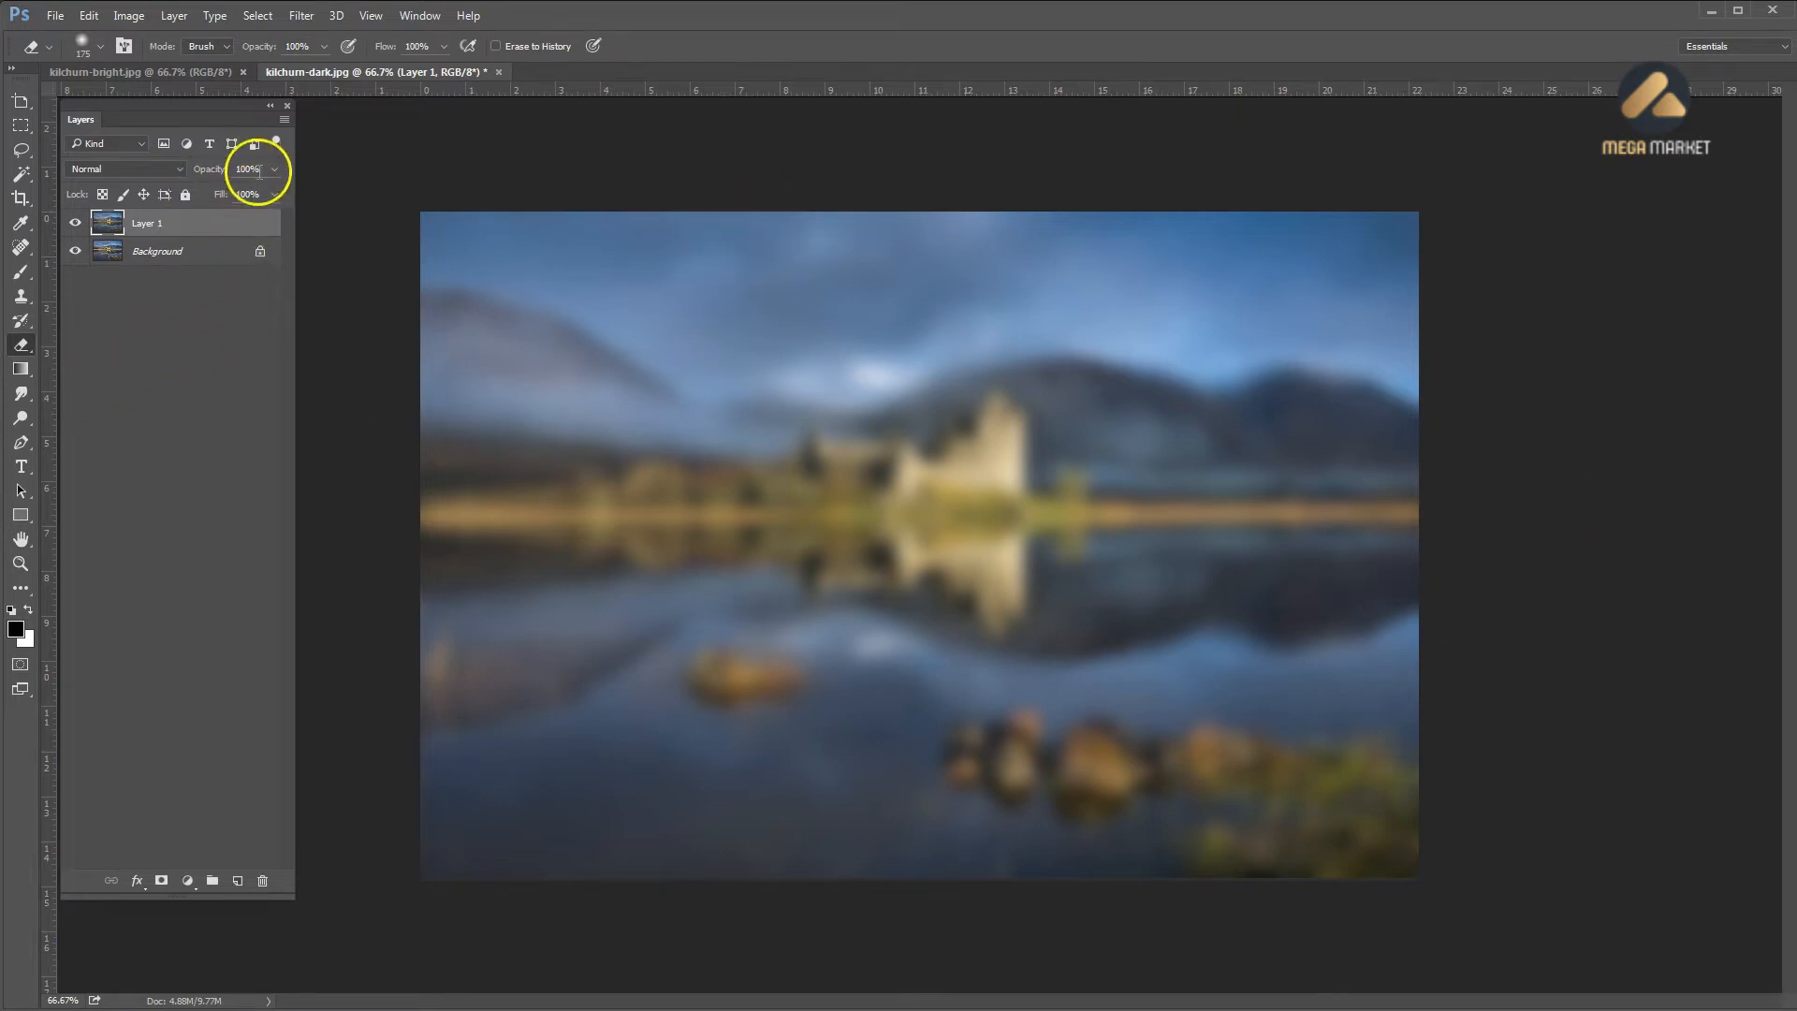
Reduce the blurred Layer 1's opacity to 27% and compare the photo with and without it
left_click(276, 169)
left_click_drag(227, 202, 221, 204)
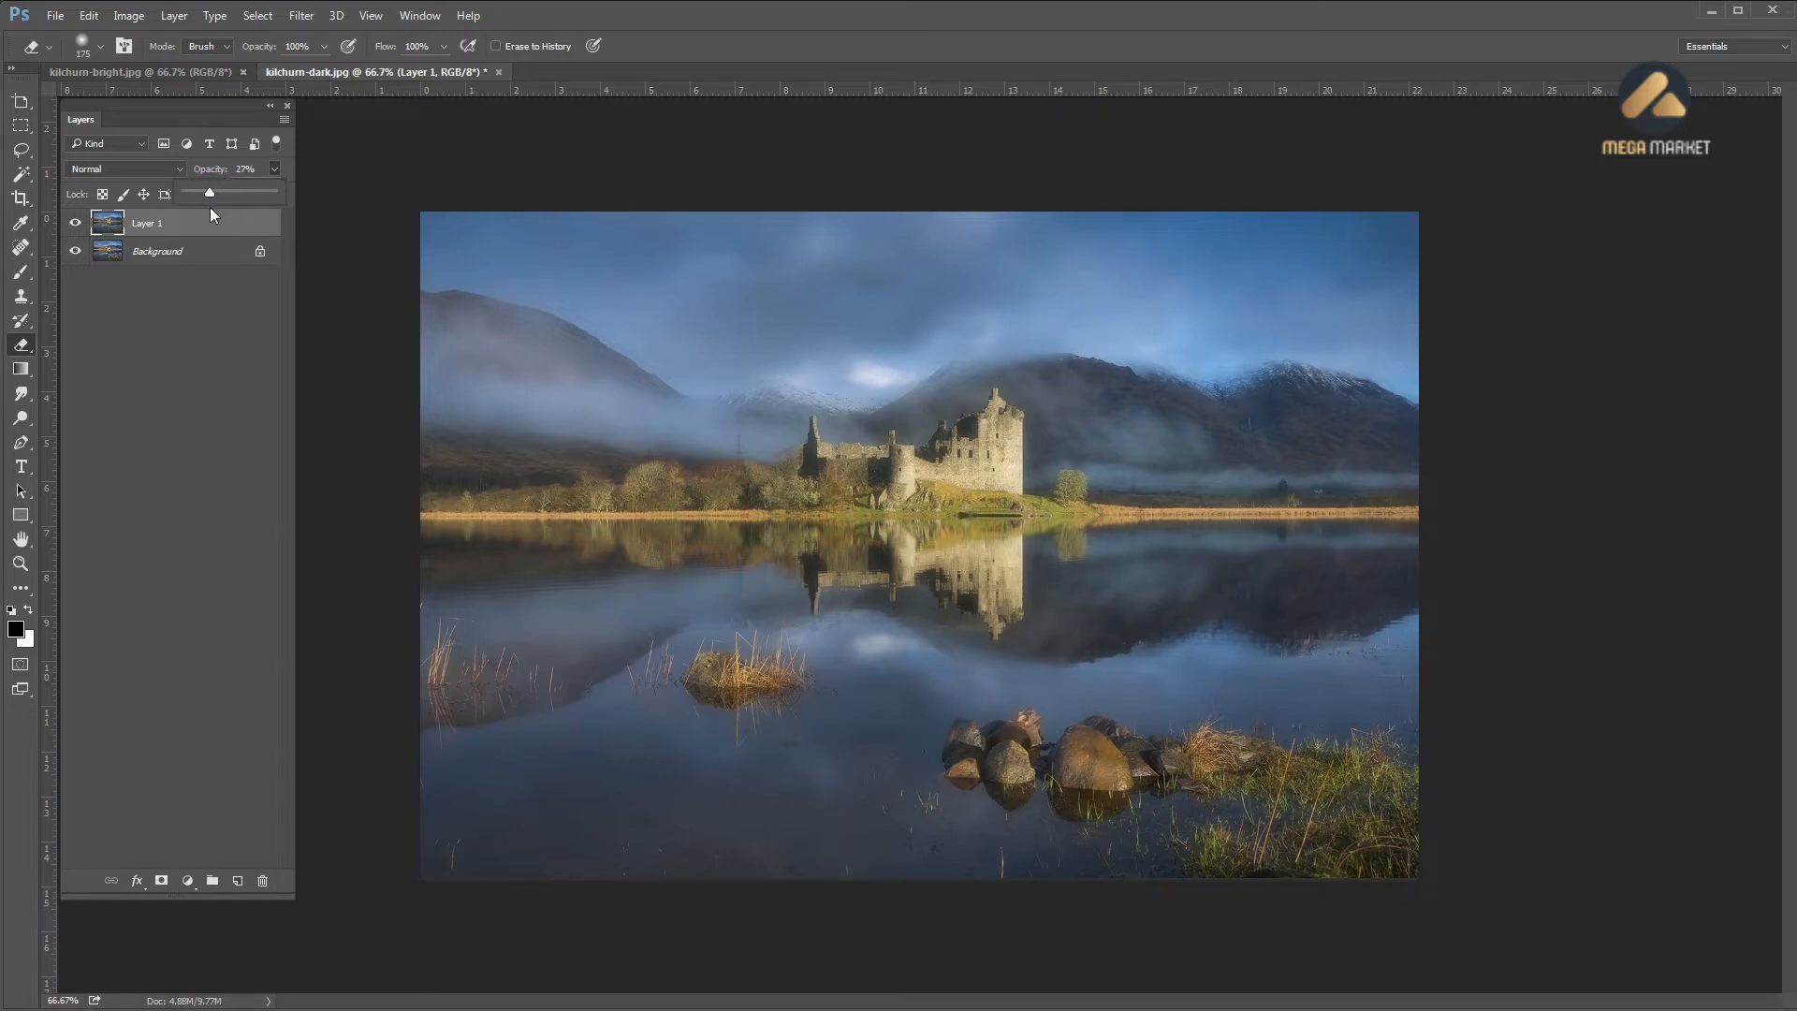
left_click(188, 221)
left_click(73, 224)
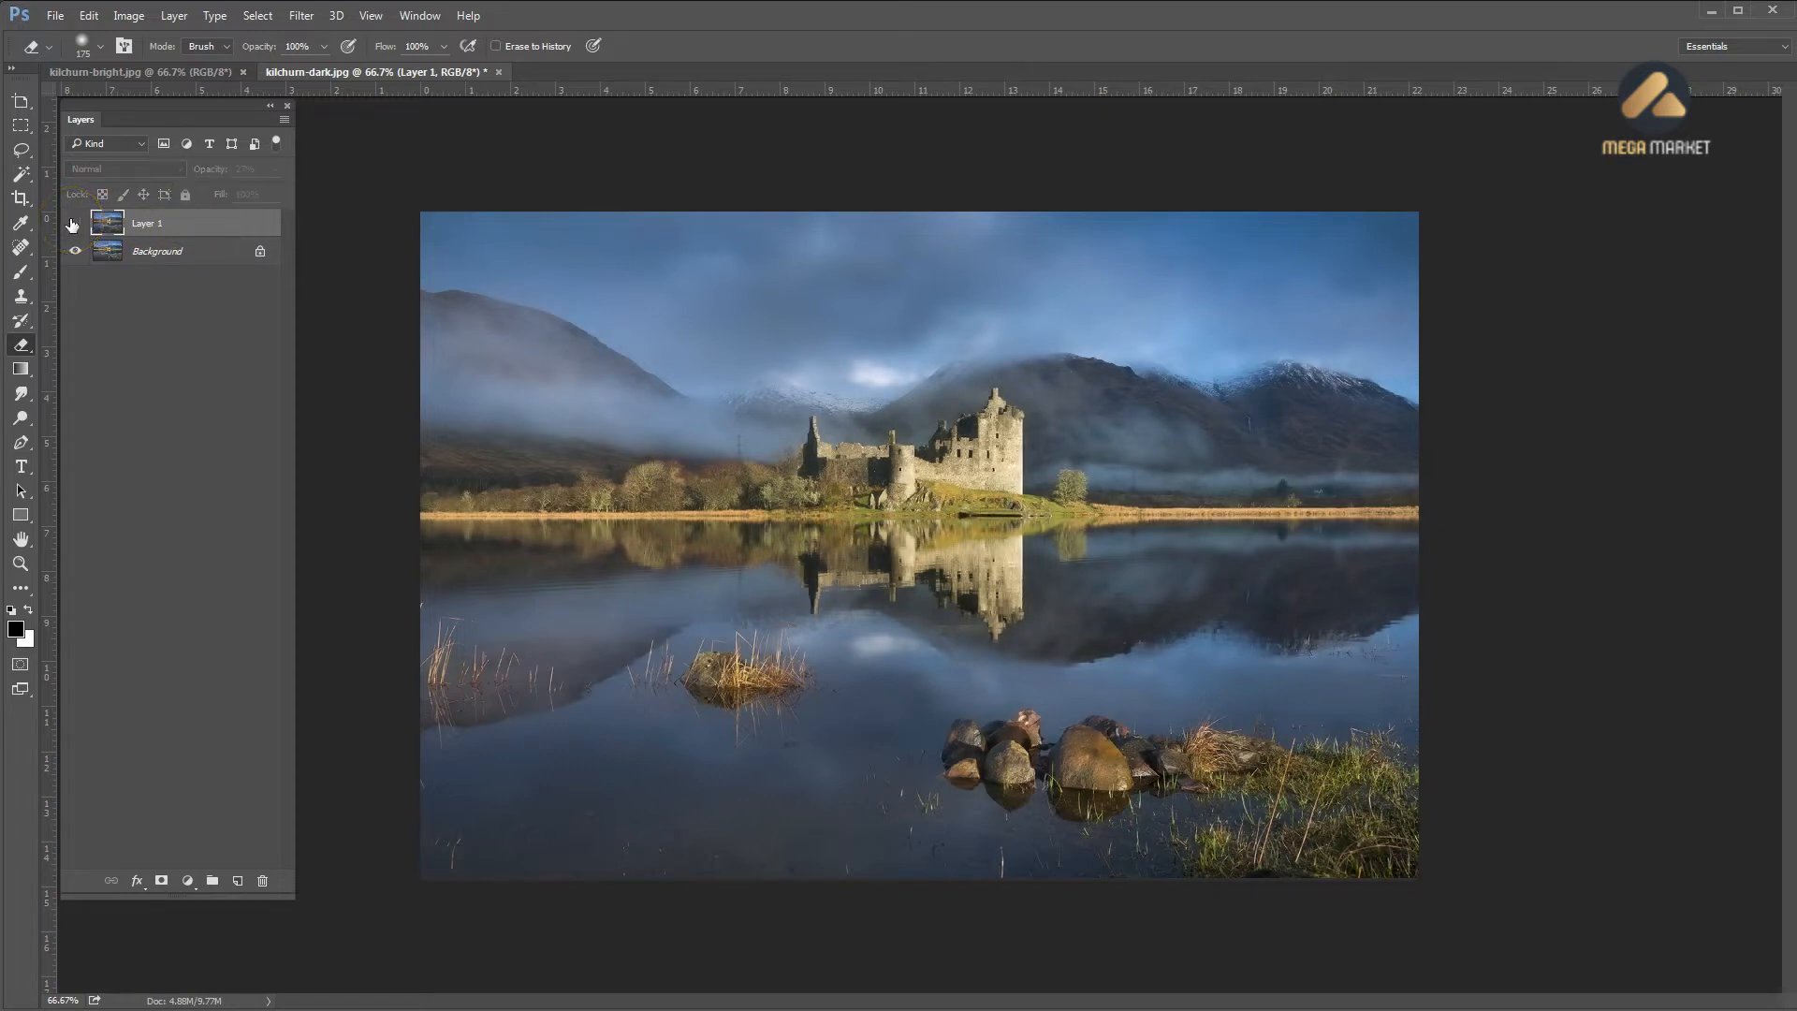
left_click(73, 224)
left_click(73, 224)
left_click(73, 224)
Erase the blur from the castle, the shoreline and the foreground rocks on Layer 1 with the 175 px eraser
mouse_move(1006, 496)
left_mouse_down()
mouse_move(970, 490)
mouse_move(954, 418)
mouse_move(974, 414)
mouse_move(795, 512)
mouse_move(746, 485)
mouse_move(1051, 441)
mouse_move(978, 480)
left_mouse_up()
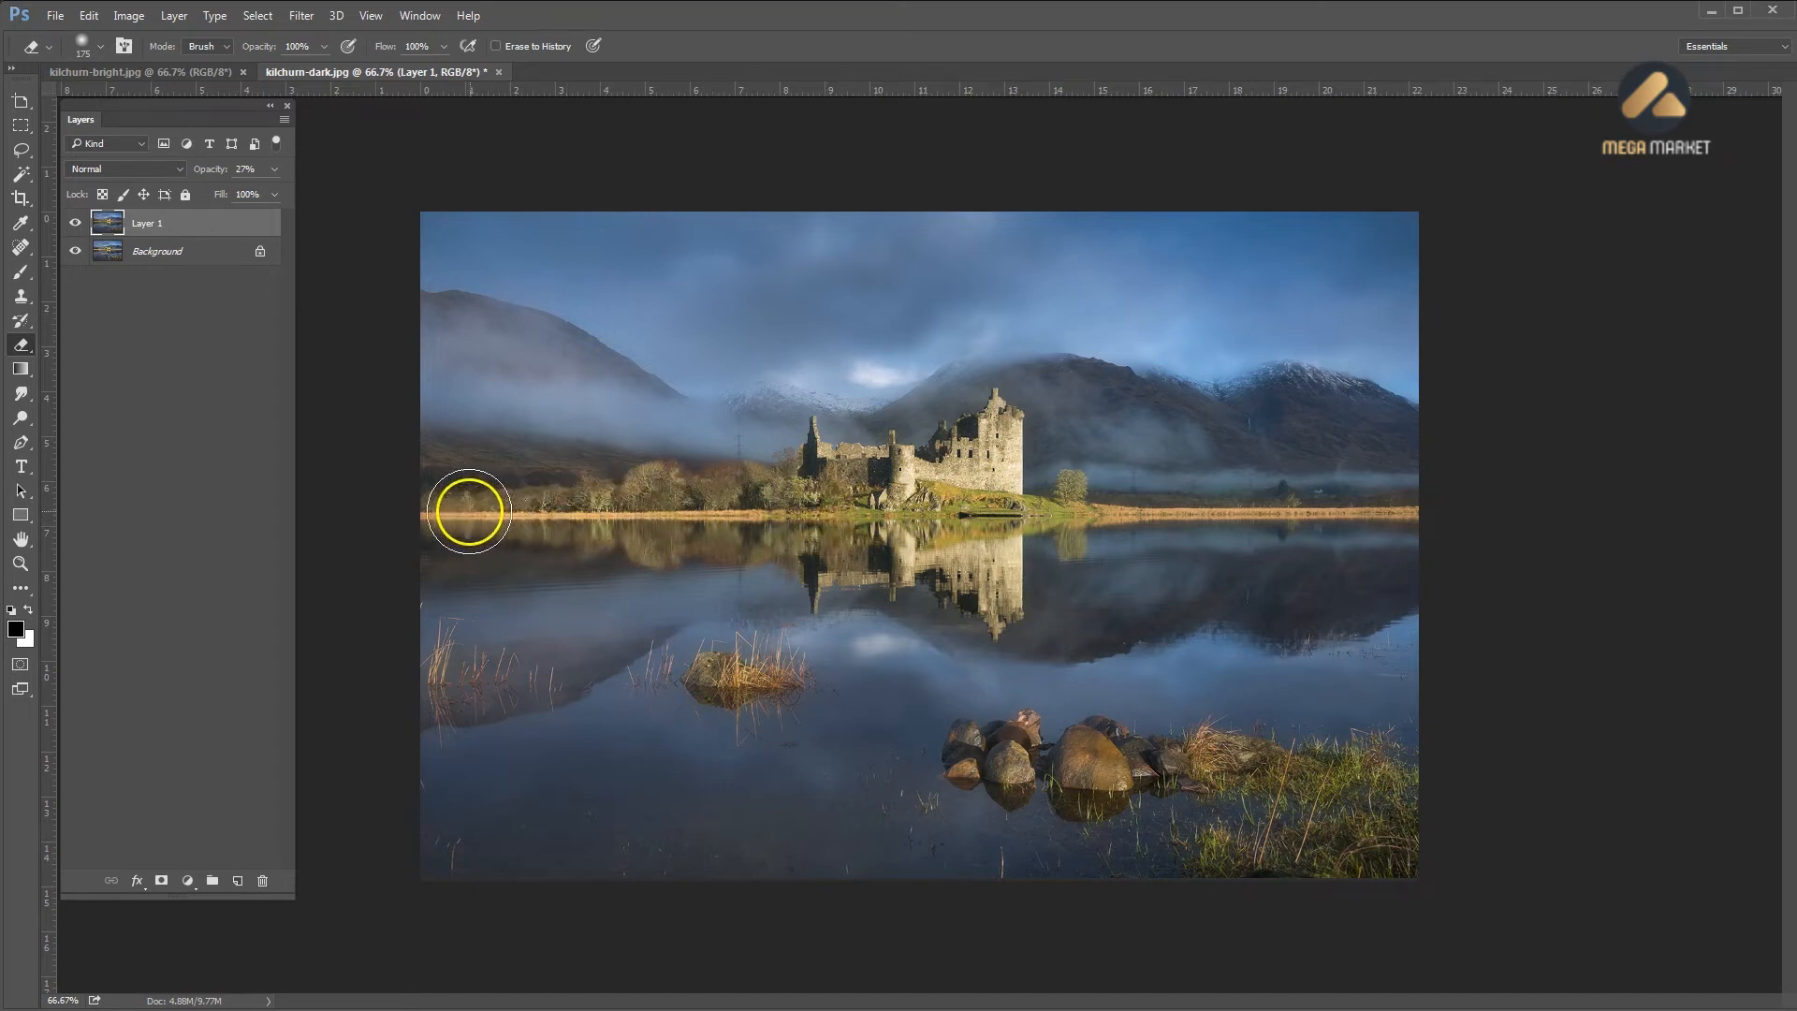
mouse_move(649, 526)
left_mouse_down()
mouse_move(695, 496)
mouse_move(782, 511)
mouse_move(828, 476)
mouse_move(819, 554)
mouse_move(894, 522)
mouse_move(951, 526)
mouse_move(970, 518)
mouse_move(991, 430)
mouse_move(1001, 580)
mouse_move(1032, 514)
mouse_move(1084, 510)
mouse_move(1075, 529)
mouse_move(1152, 512)
mouse_move(1463, 523)
left_mouse_up()
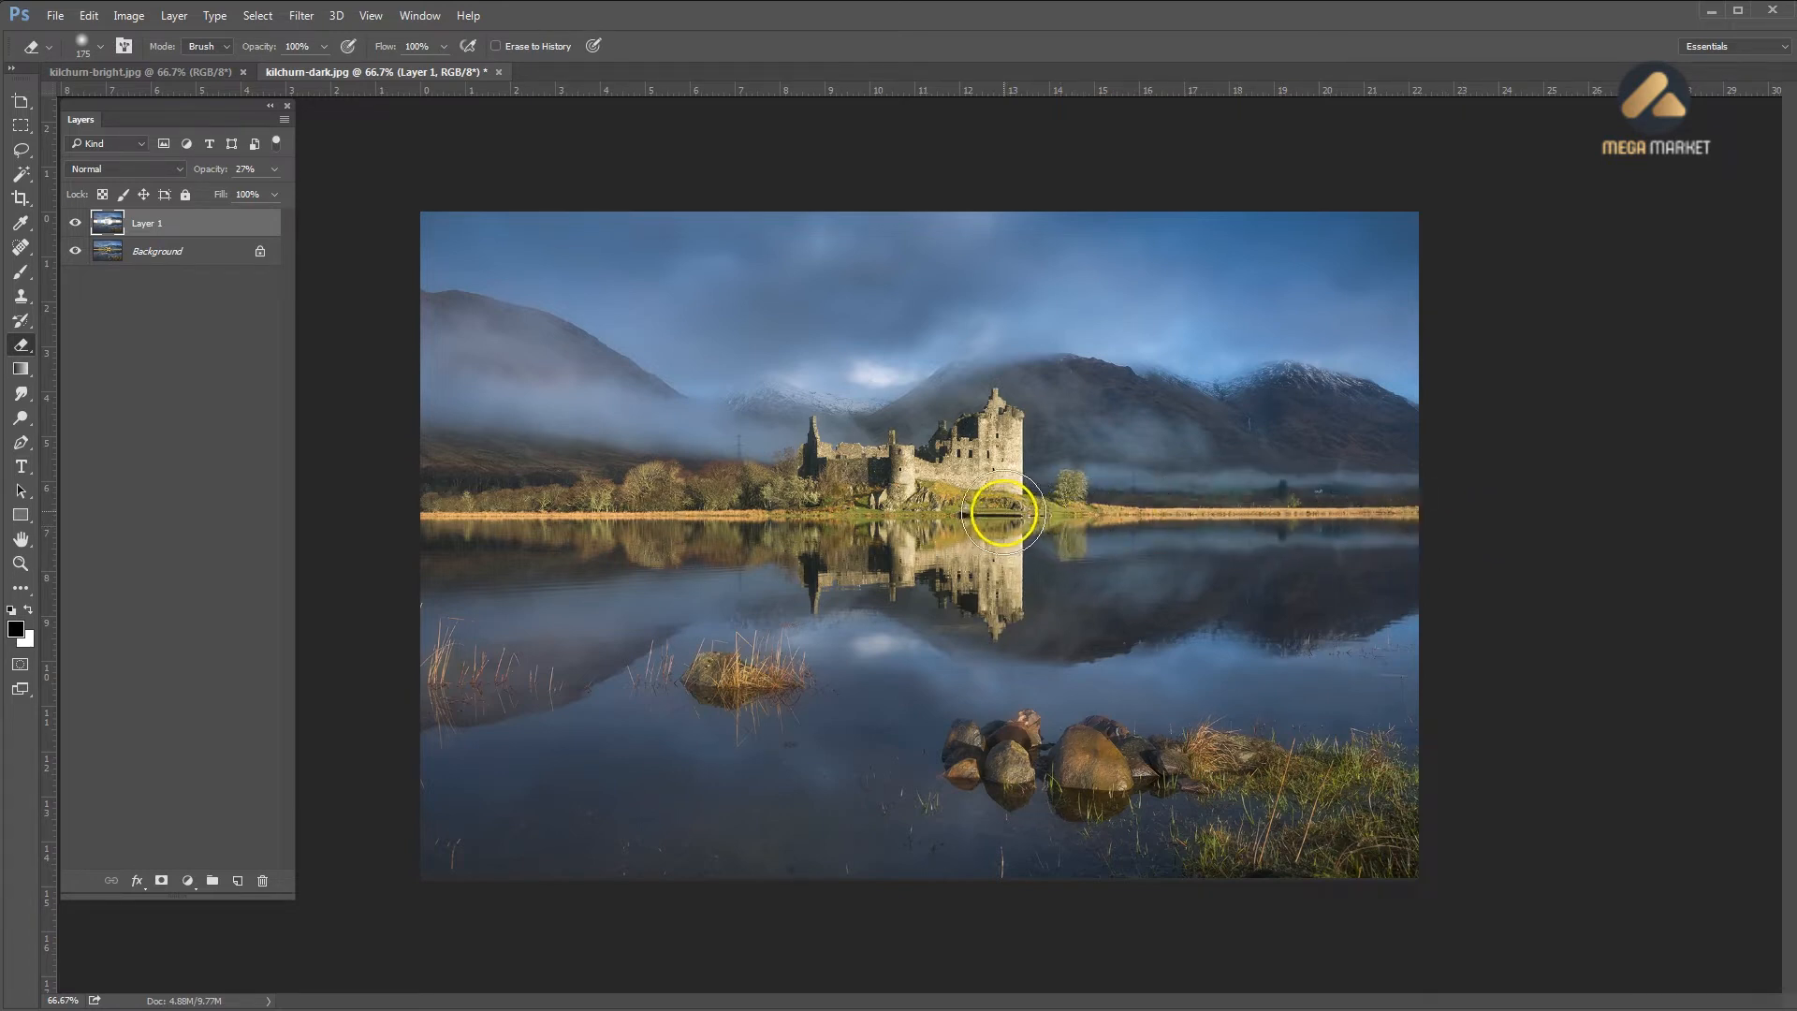
left_click_drag(1093, 840, 985, 762)
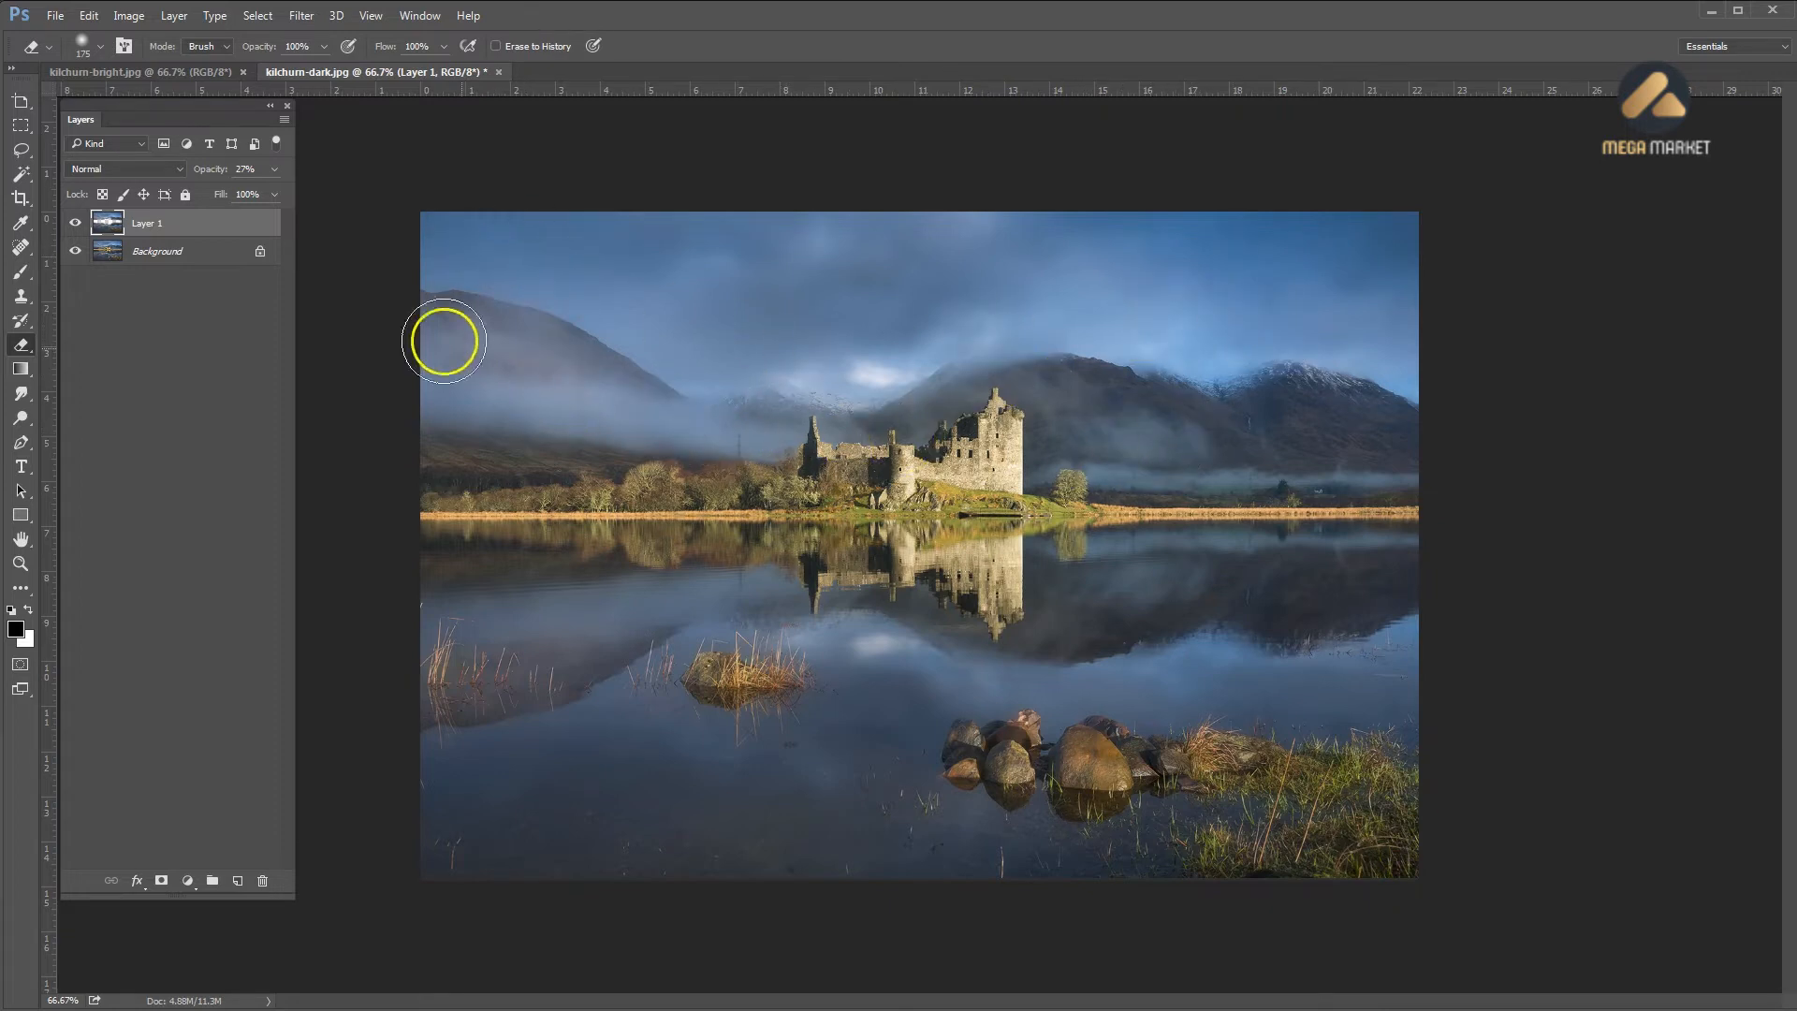
Compare the photo with and without the blurred Layer 1, and set its opacity to 29%
left_click(75, 223)
left_click(75, 224)
left_click(75, 224)
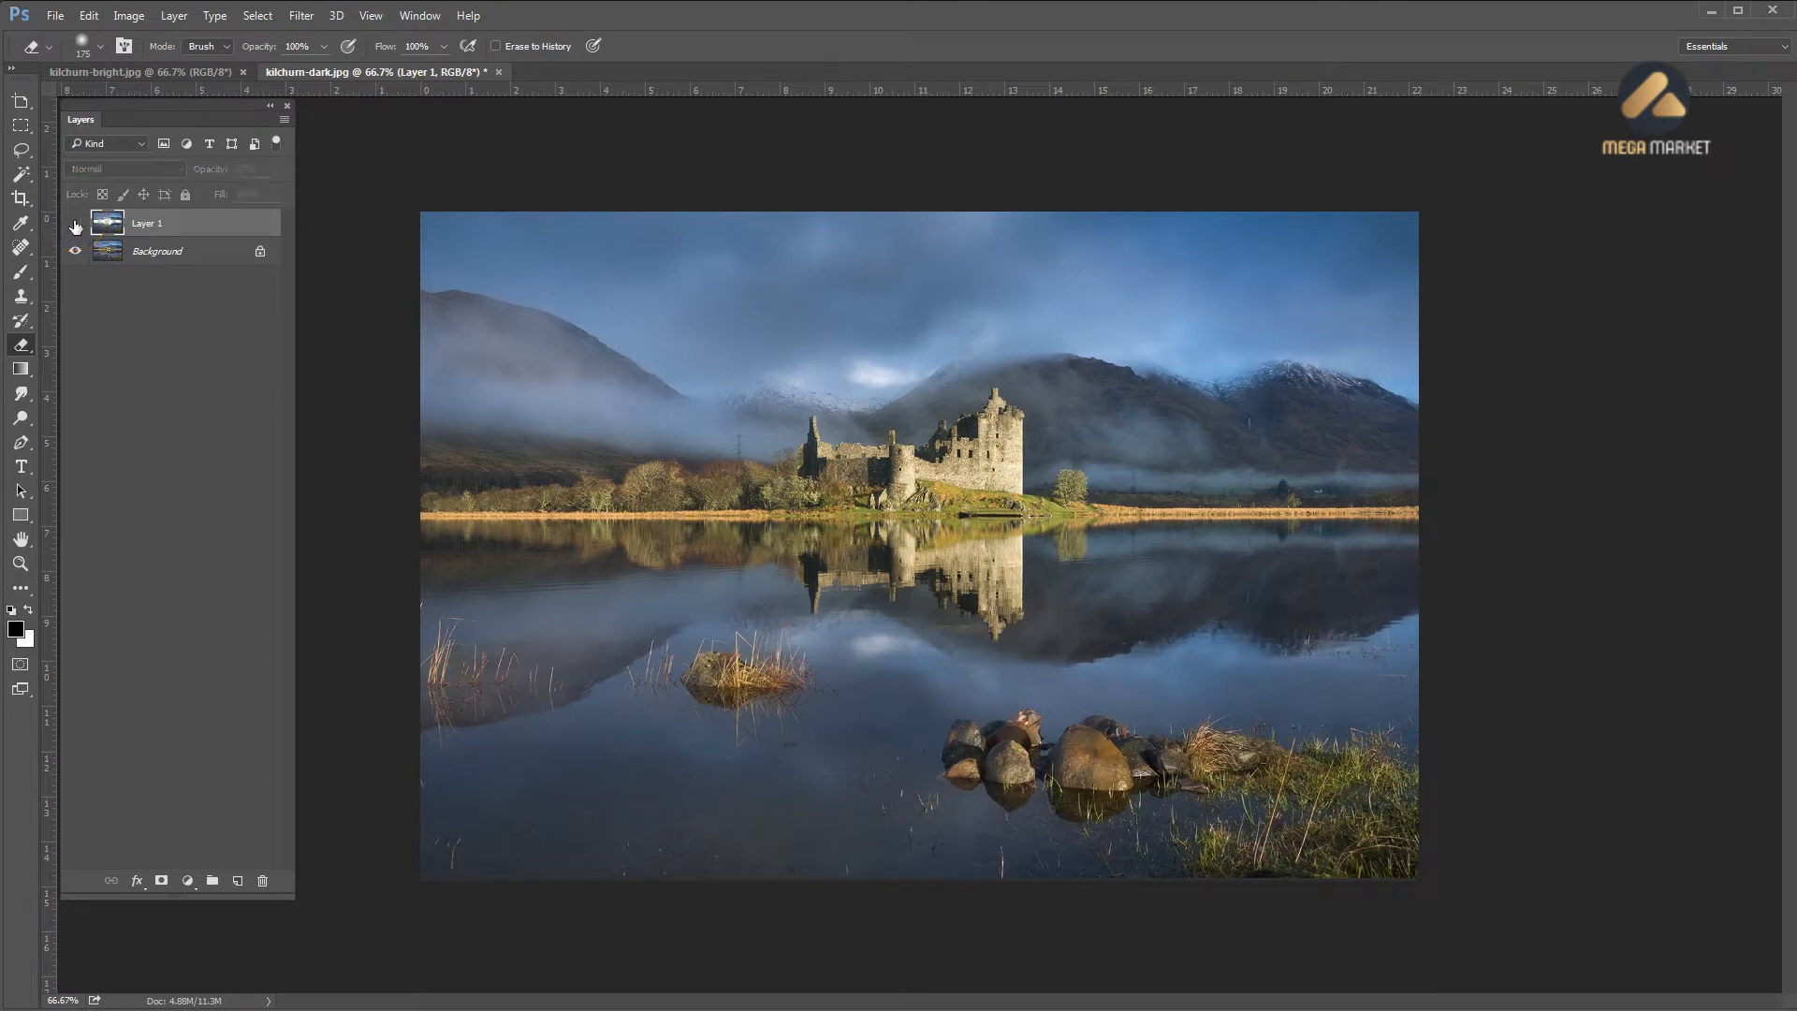
left_click(75, 224)
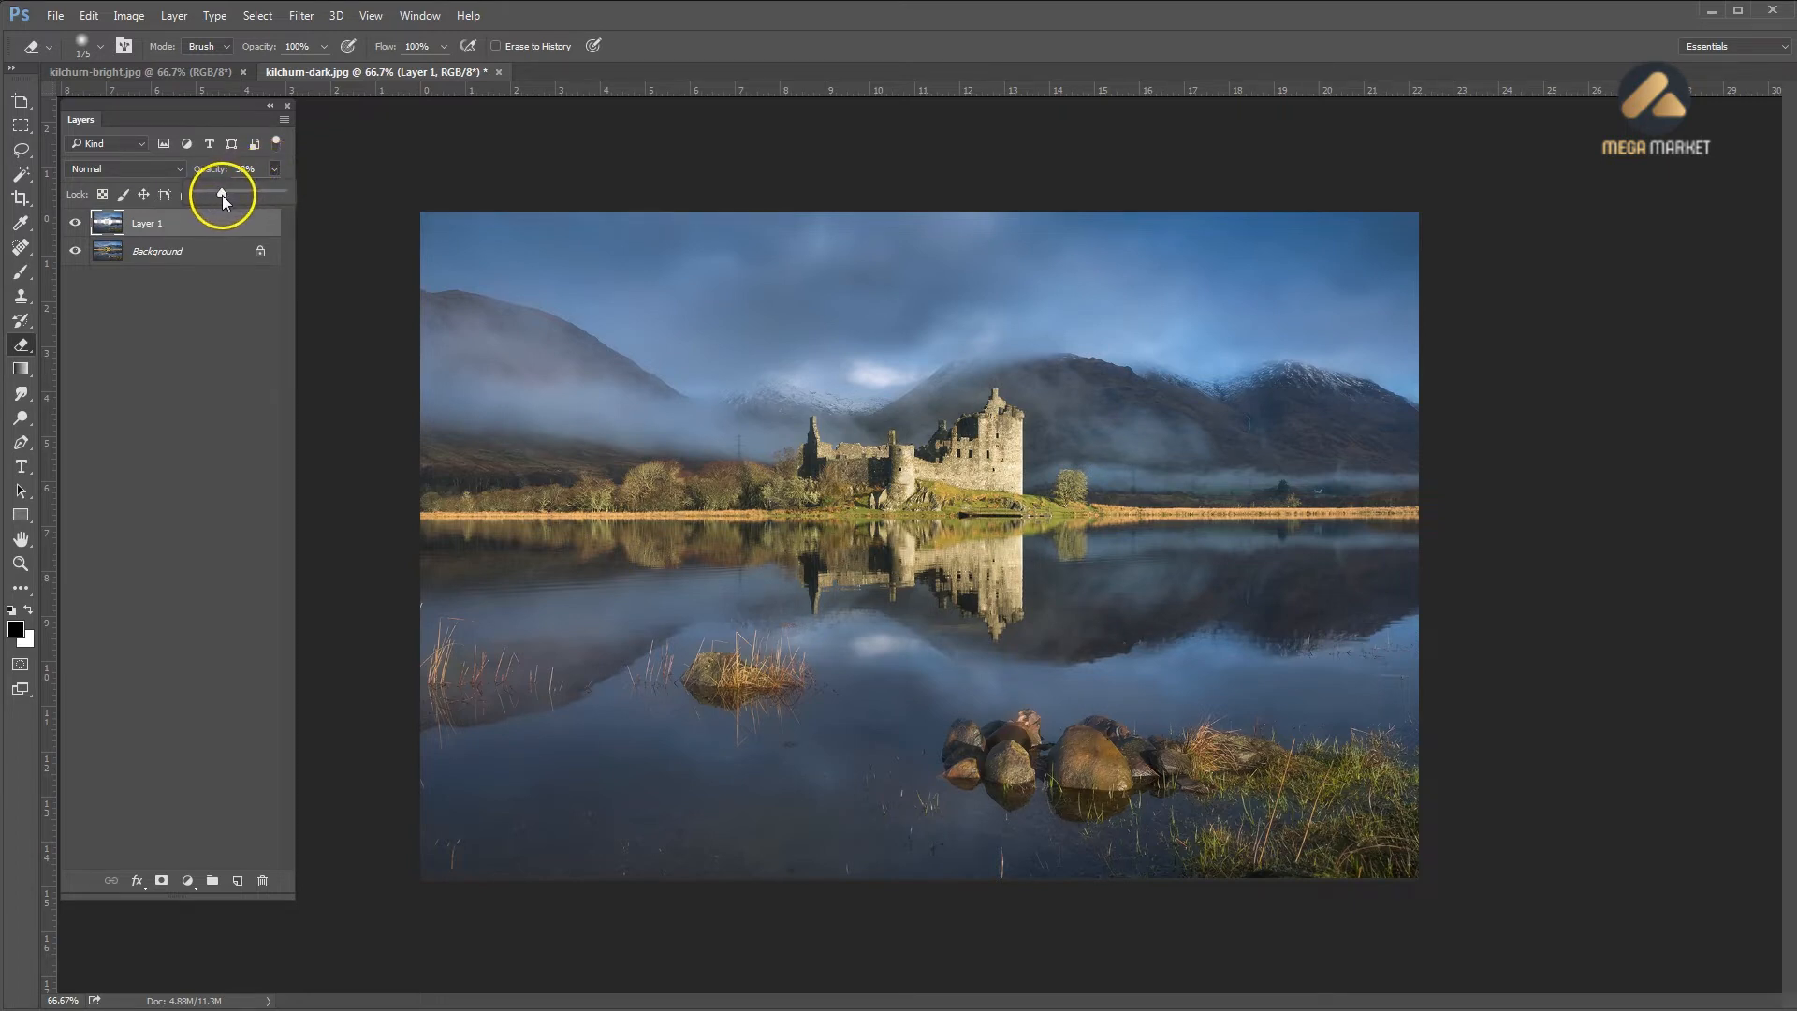
left_click(931, 518)
Erase the remaining blur over the castle and its reflection on Layer 1, and compare the photo with and without the layer
mouse_move(822, 466)
left_mouse_down()
mouse_move(811, 450)
mouse_move(802, 566)
mouse_move(935, 561)
mouse_move(967, 598)
mouse_move(989, 540)
left_mouse_up()
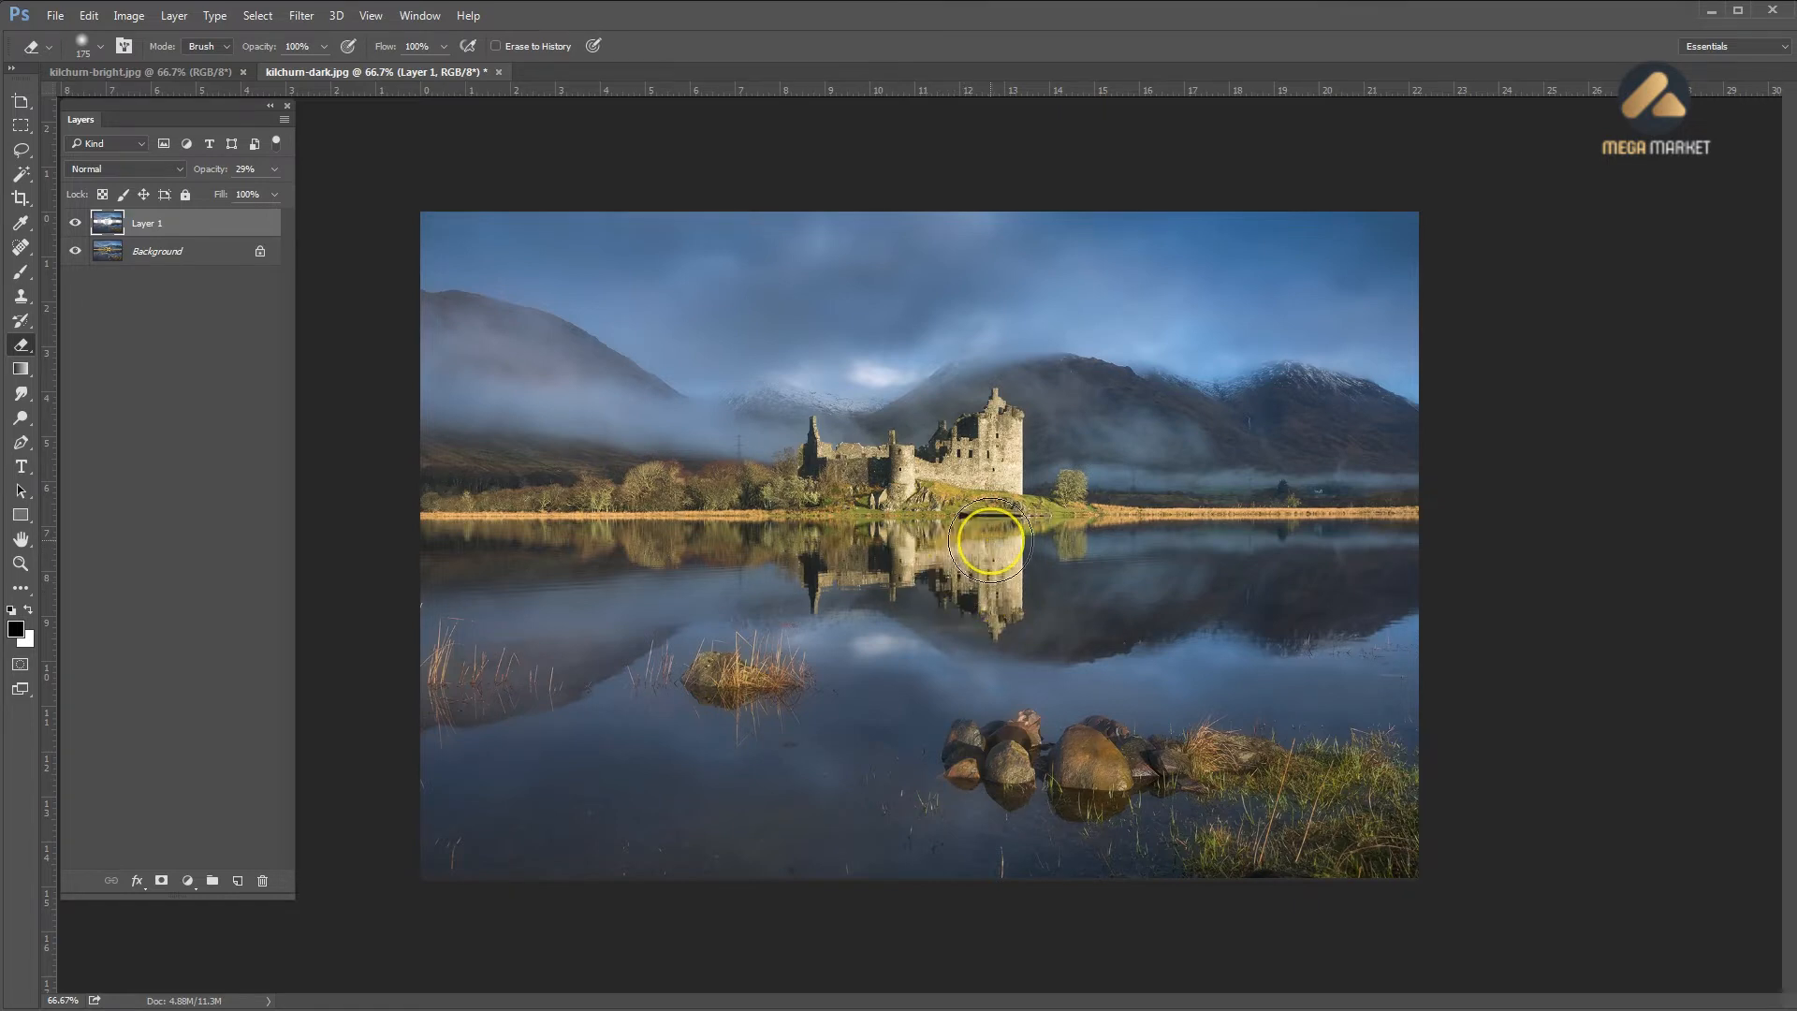
mouse_move(992, 501)
left_mouse_down()
mouse_move(975, 514)
mouse_move(890, 490)
mouse_move(743, 521)
mouse_move(533, 525)
mouse_move(642, 509)
mouse_move(970, 532)
mouse_move(1457, 522)
mouse_move(935, 486)
mouse_move(981, 433)
mouse_move(978, 575)
left_mouse_up()
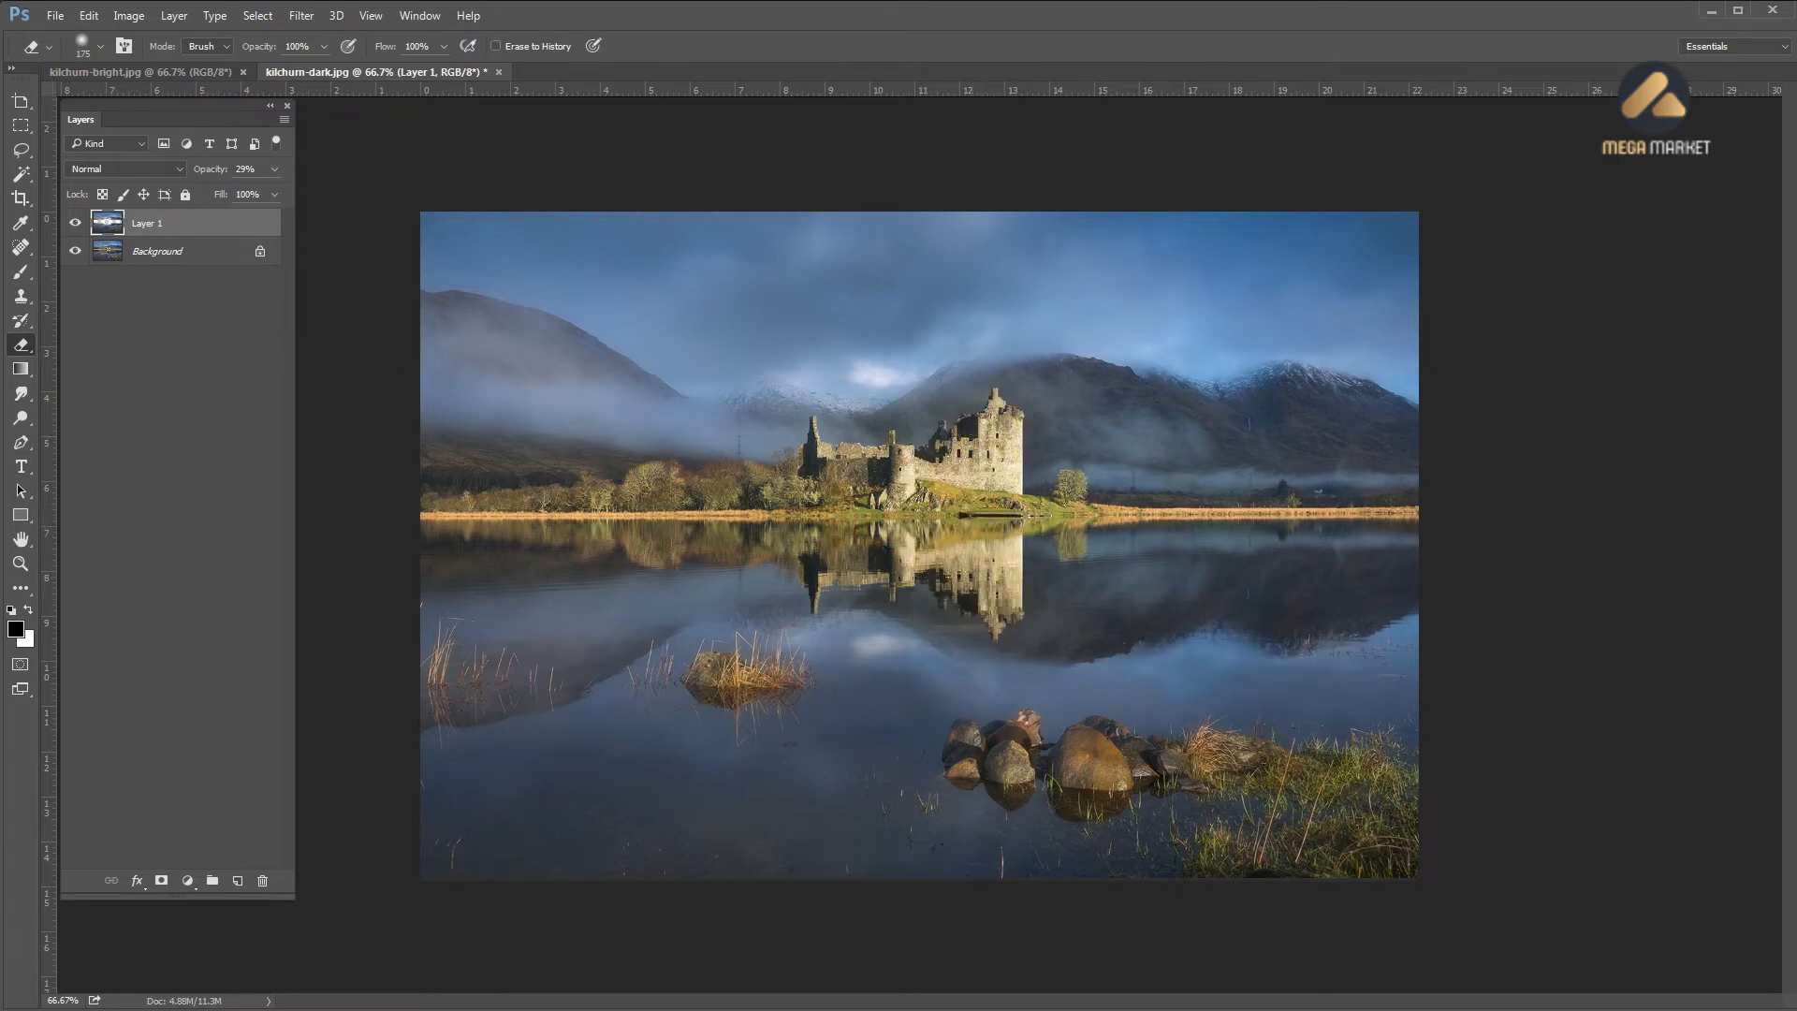
left_click(74, 224)
left_click(74, 223)
left_click(74, 225)
left_click(74, 224)
Brighten the blurred Layer 1 slightly with a Brightness/Contrast adjustment
left_click(128, 16)
mouse_move(154, 63)
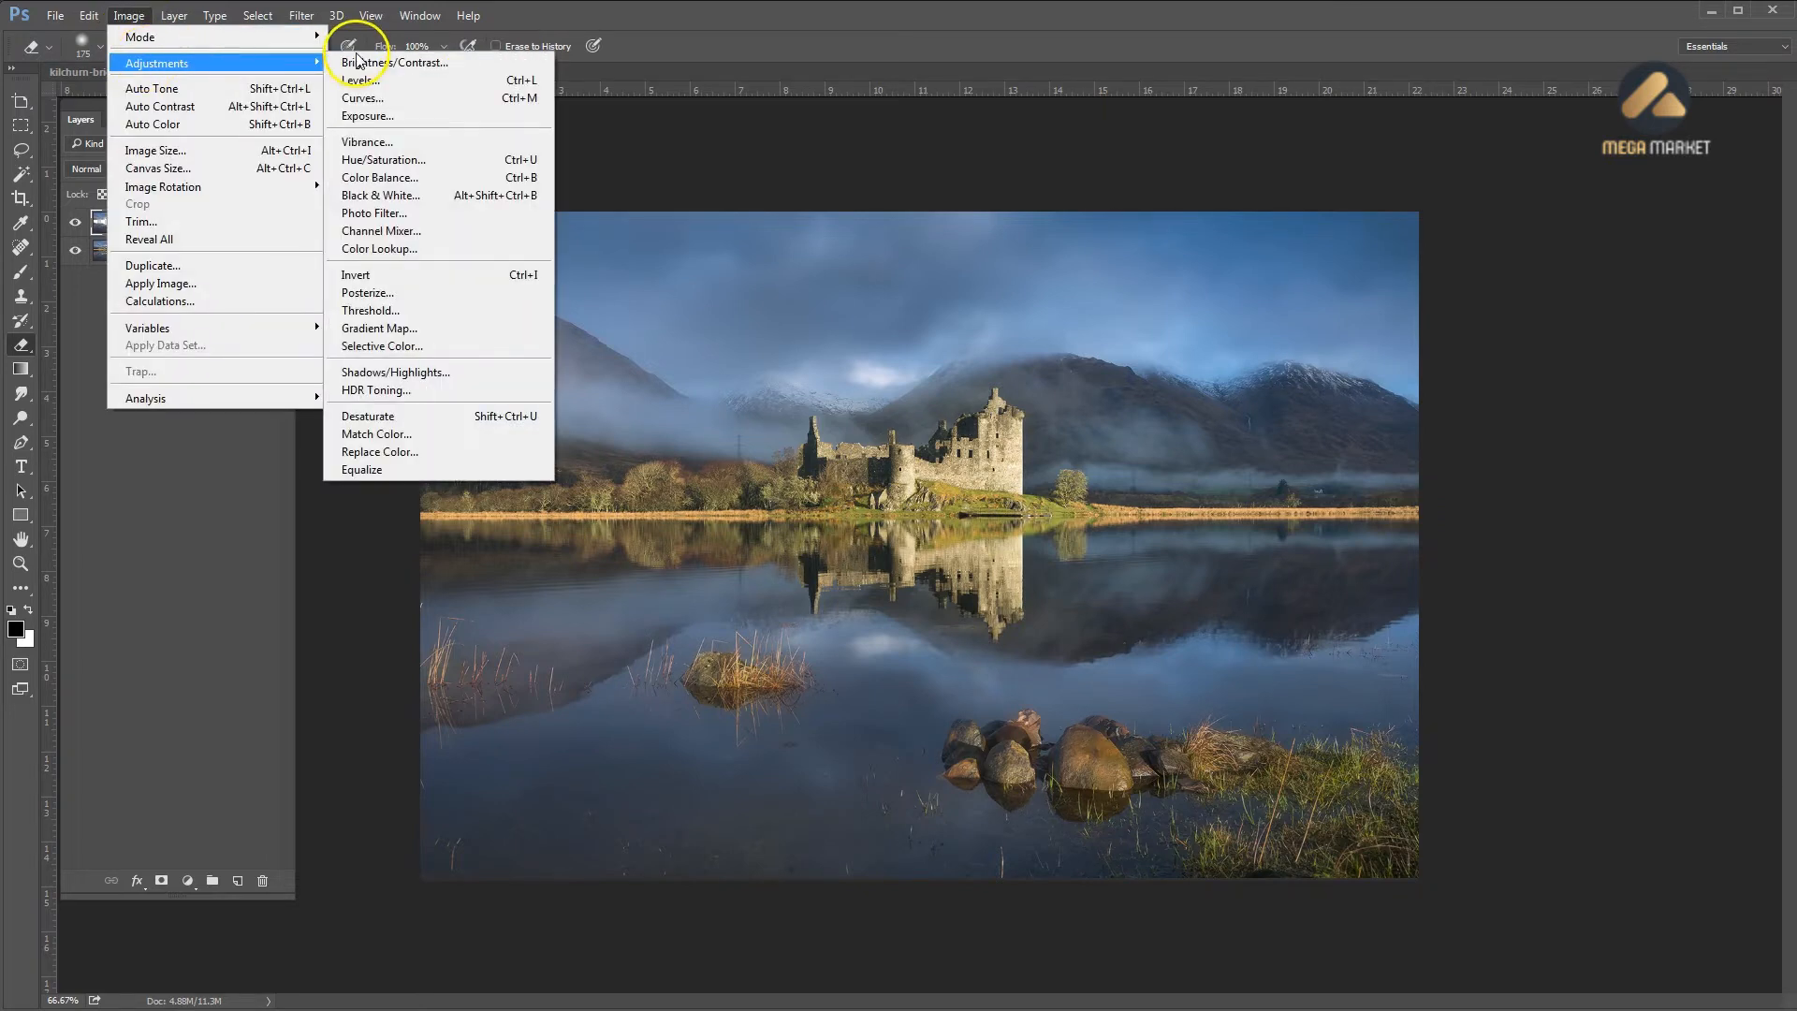
left_click(359, 61)
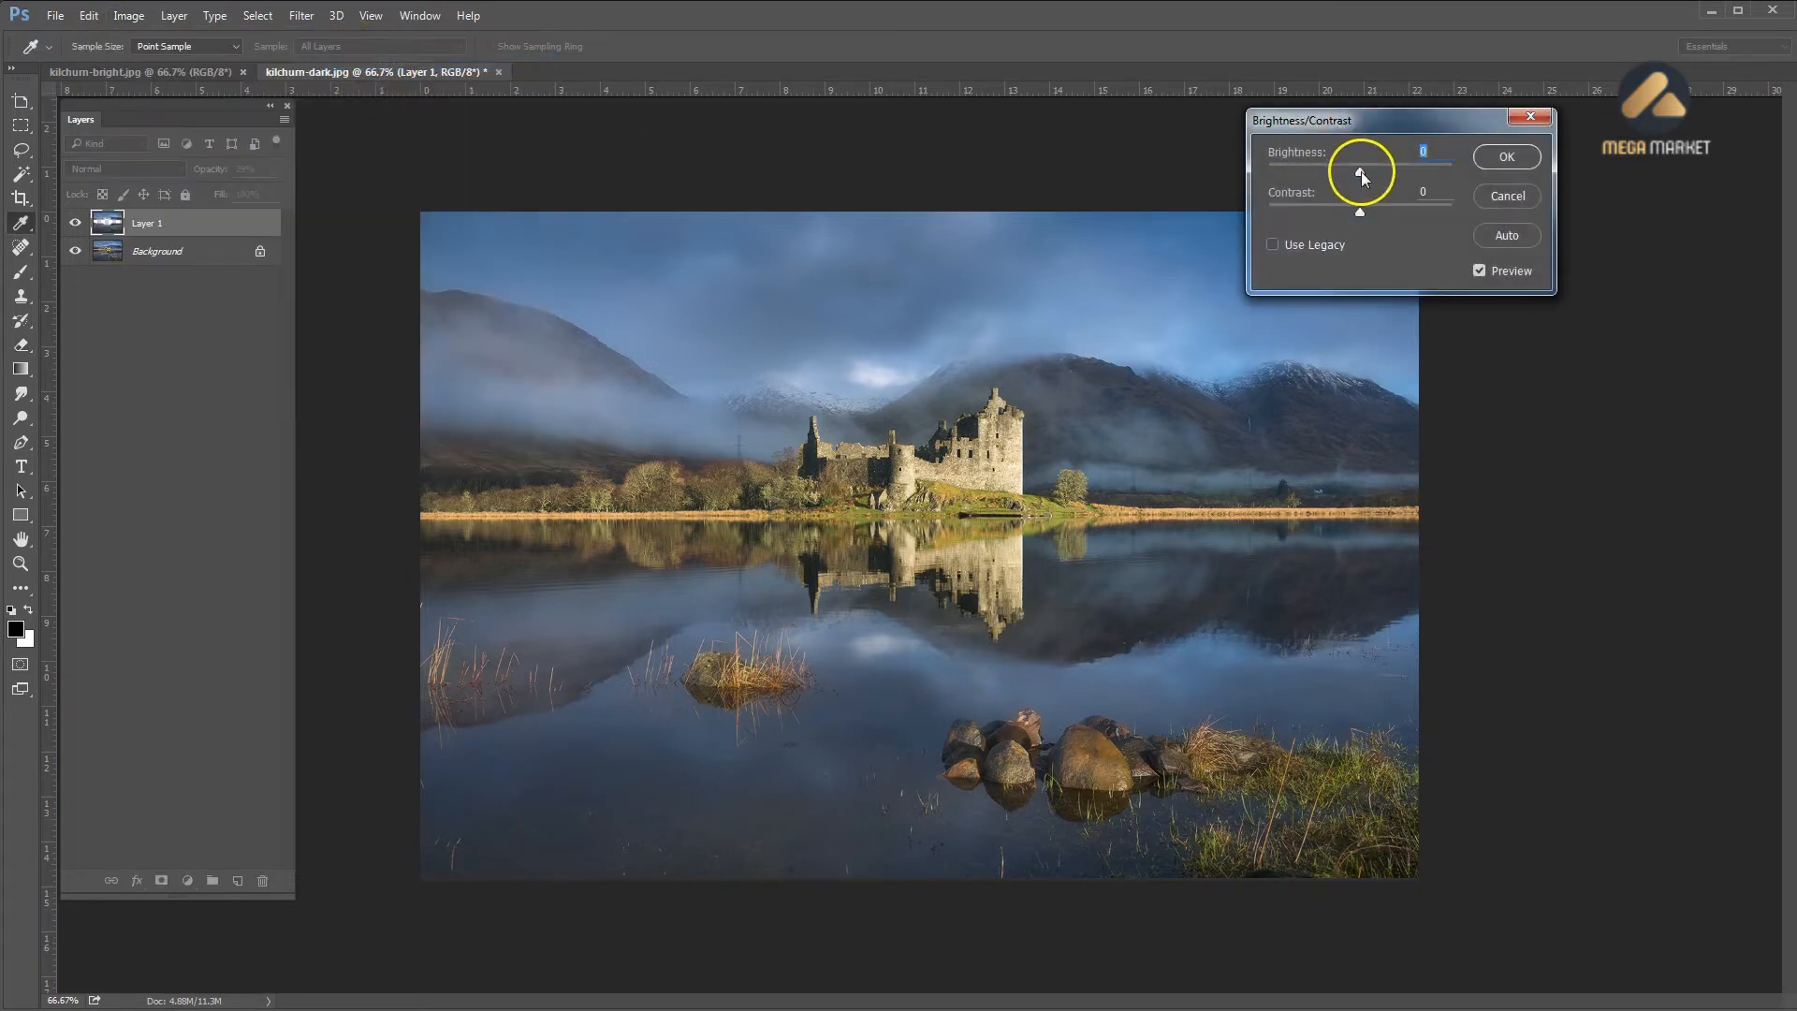
left_click_drag(1361, 170, 1372, 175)
left_click(1478, 271)
left_click(1506, 159)
key("e")
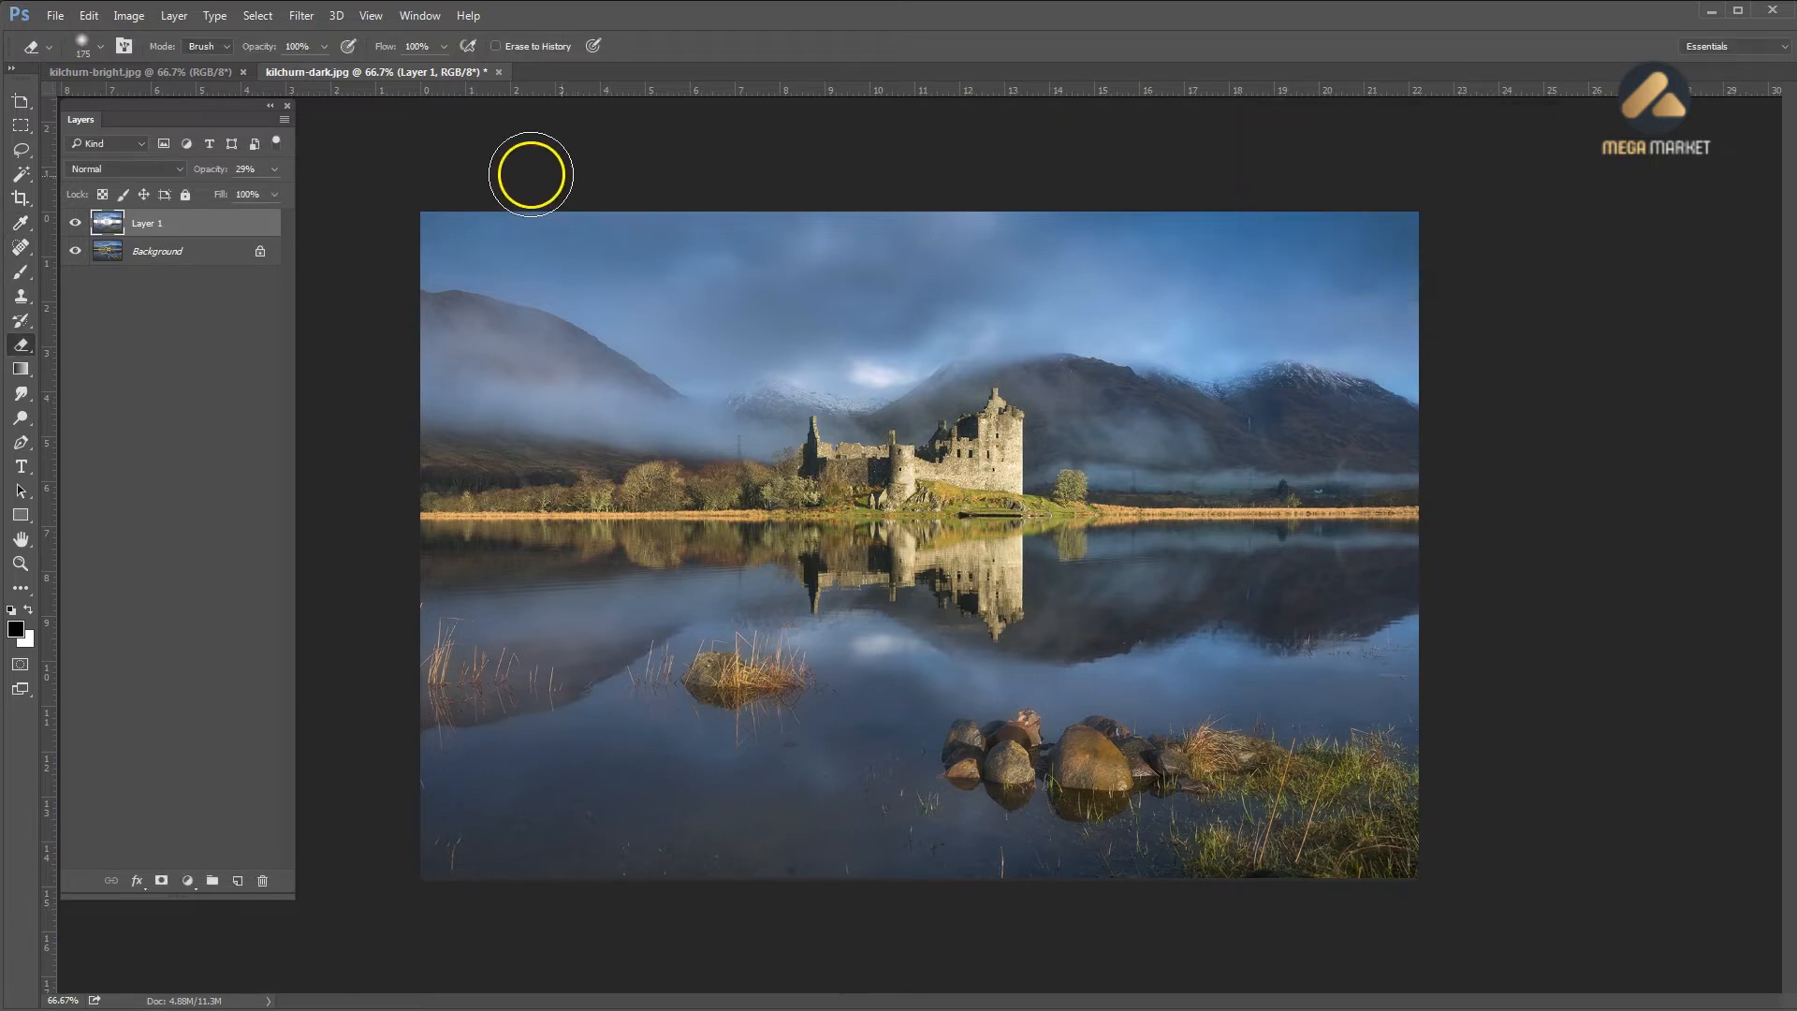
Reduce the brightened, blurred Layer 1's opacity to 25%
left_click(272, 171)
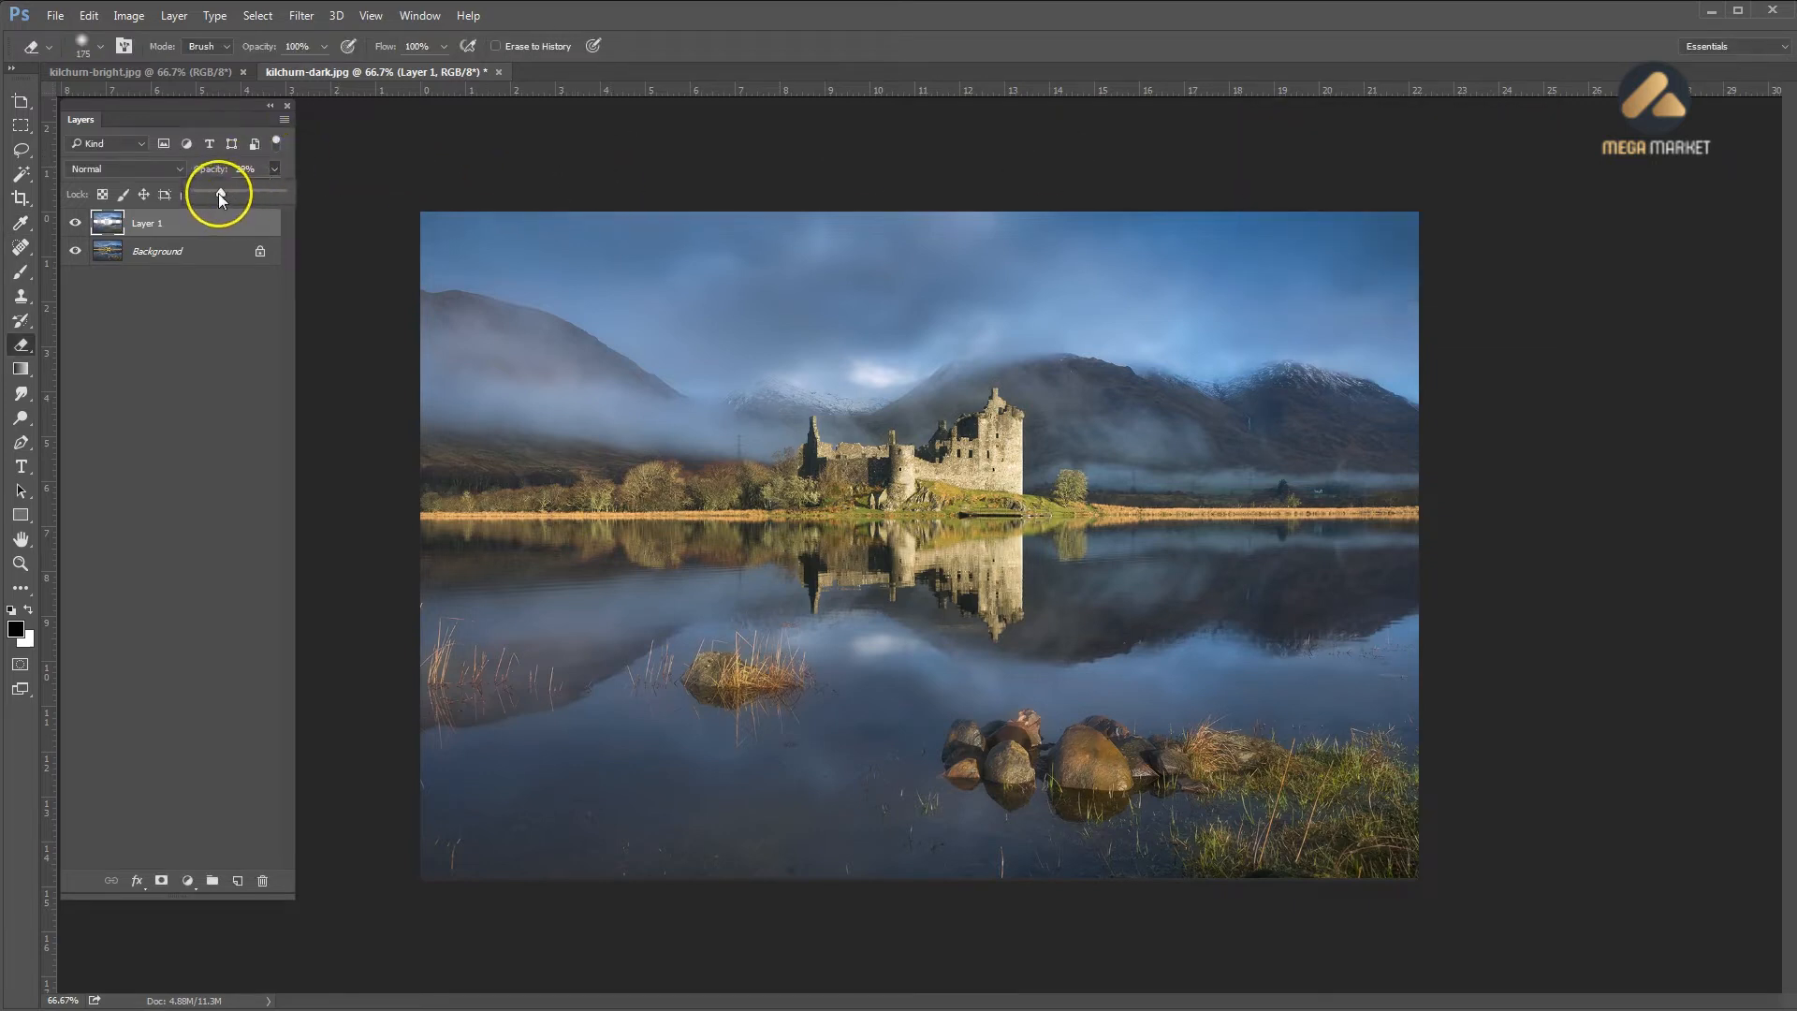
left_click_drag(218, 194, 215, 192)
left_click(214, 217)
left_click(245, 195)
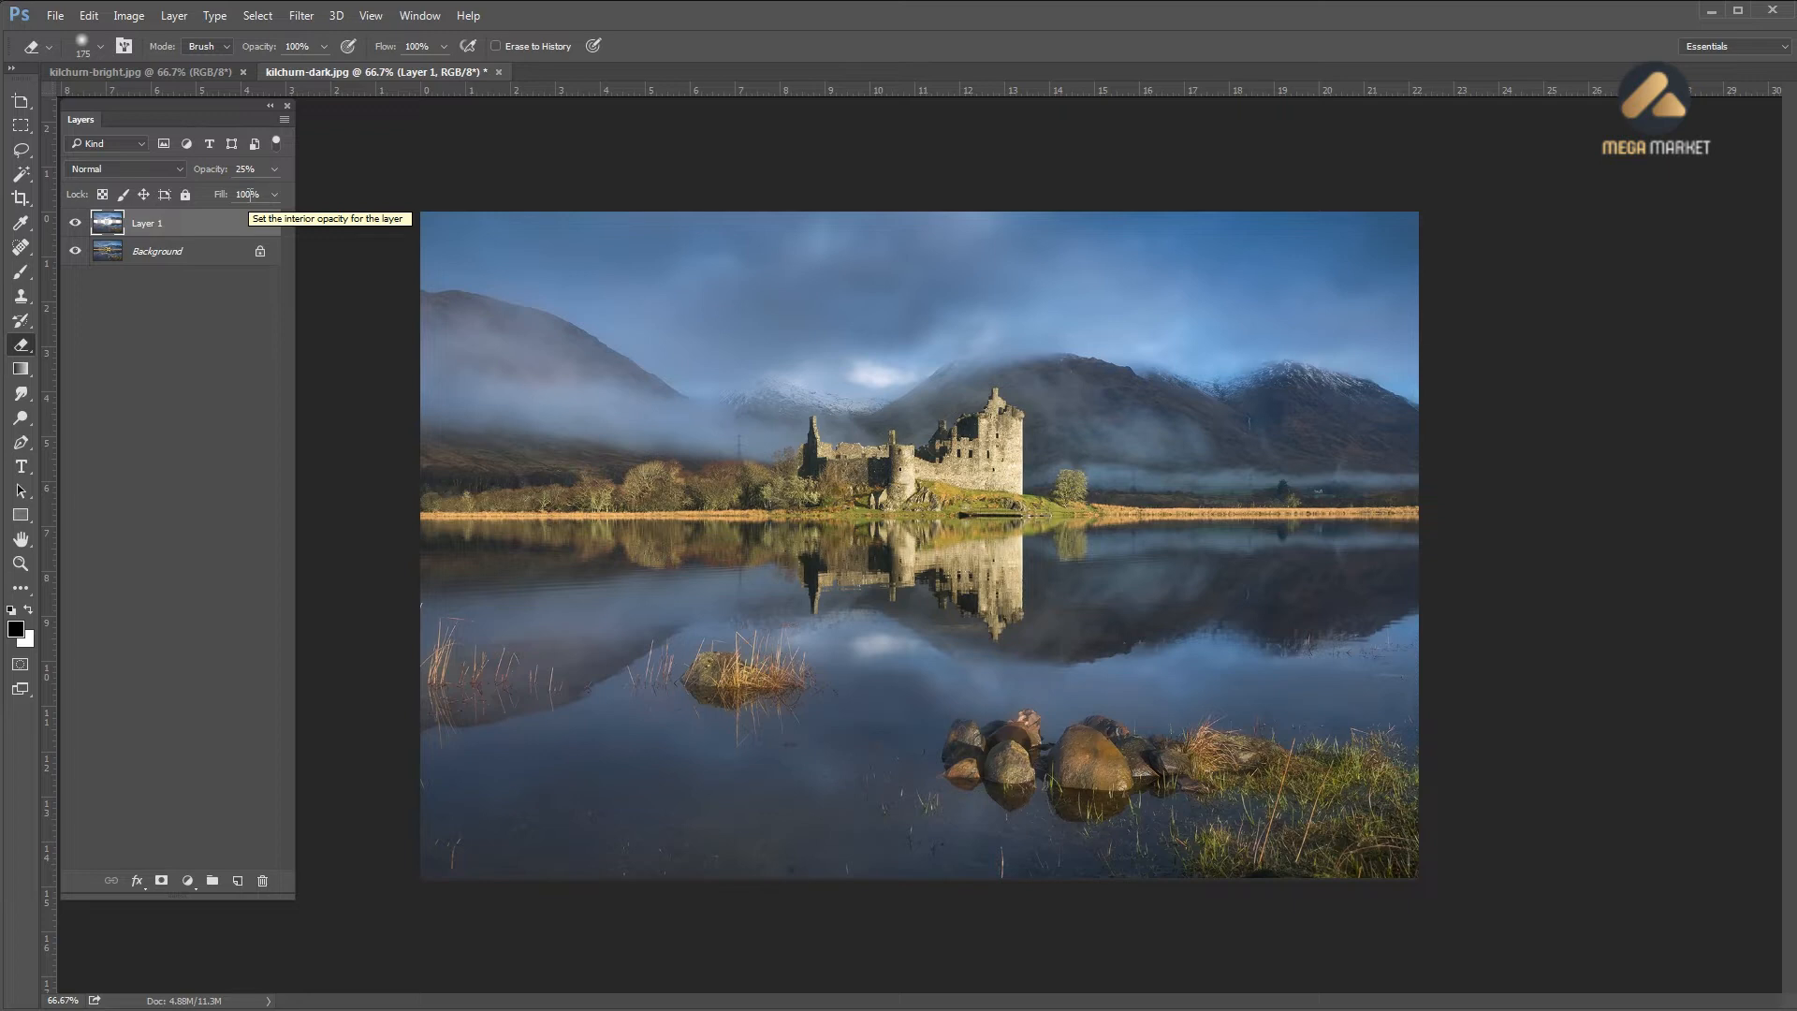
Merge the blurred Layer 1 down and ready the Dodge tool for Highlights at 100% exposure on a duplicate of the merged photo
key("ctrl+e")
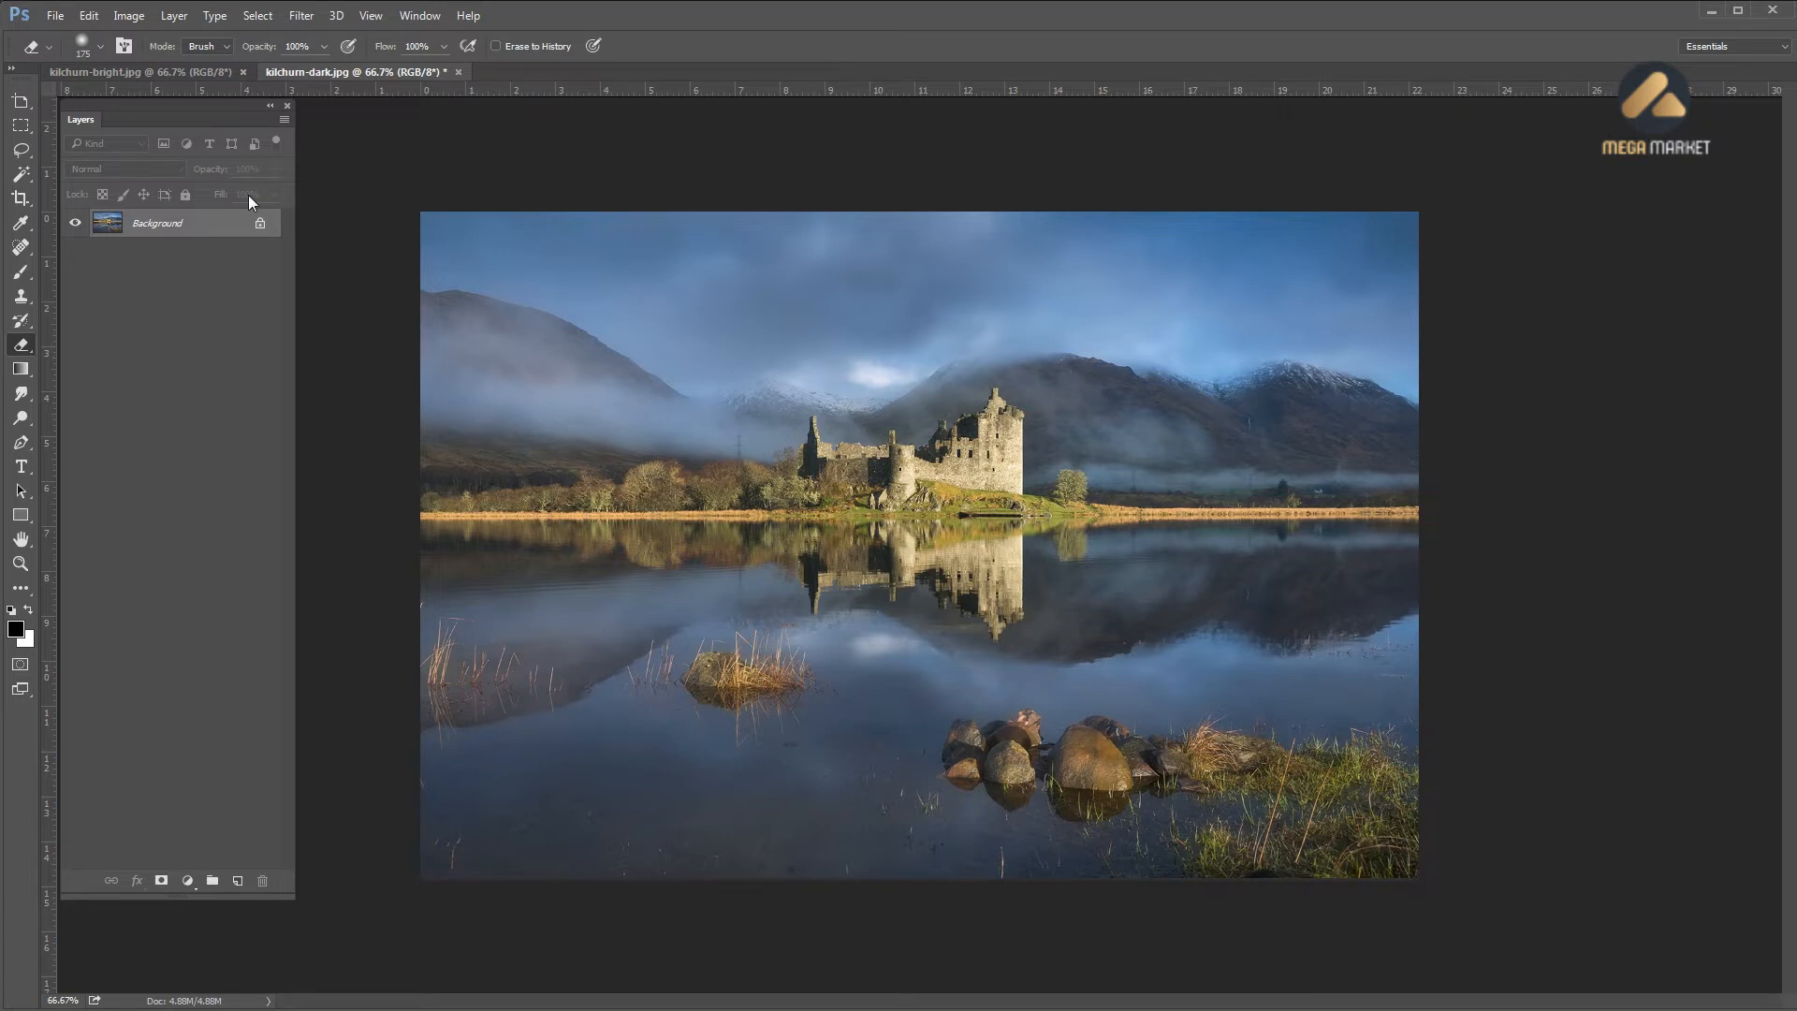
key("ctrl+j")
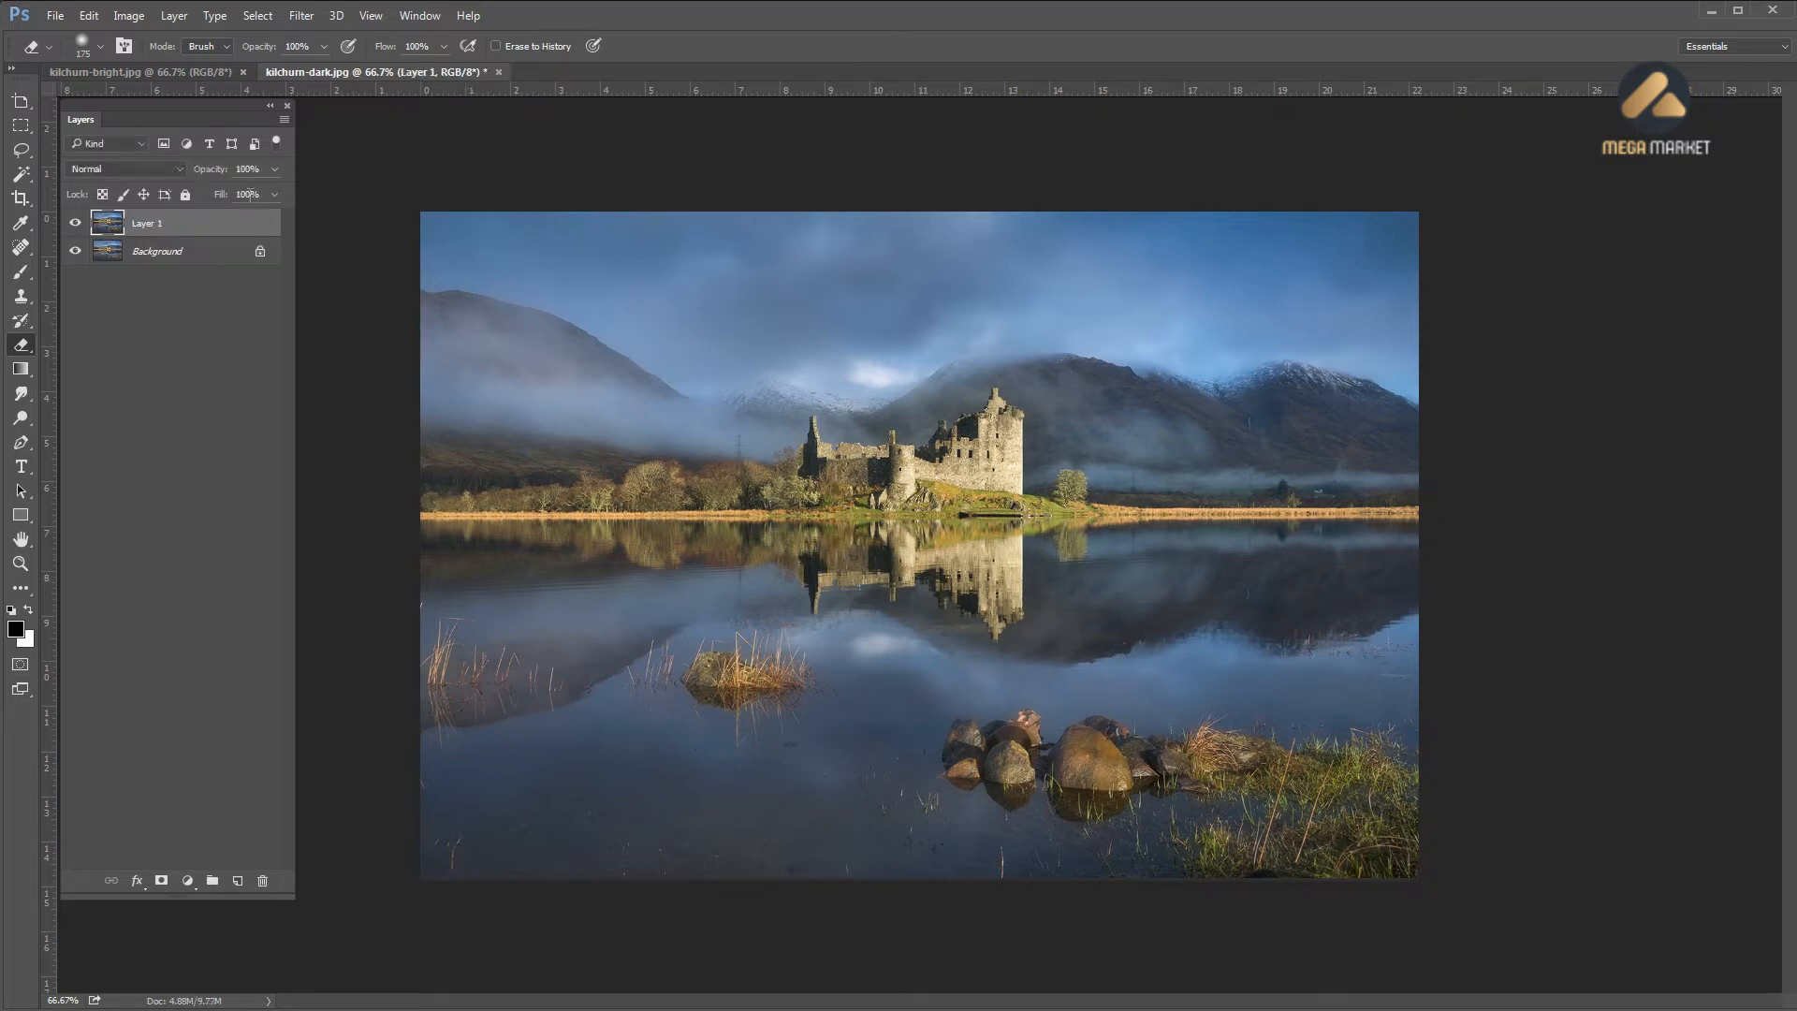
left_click(22, 418)
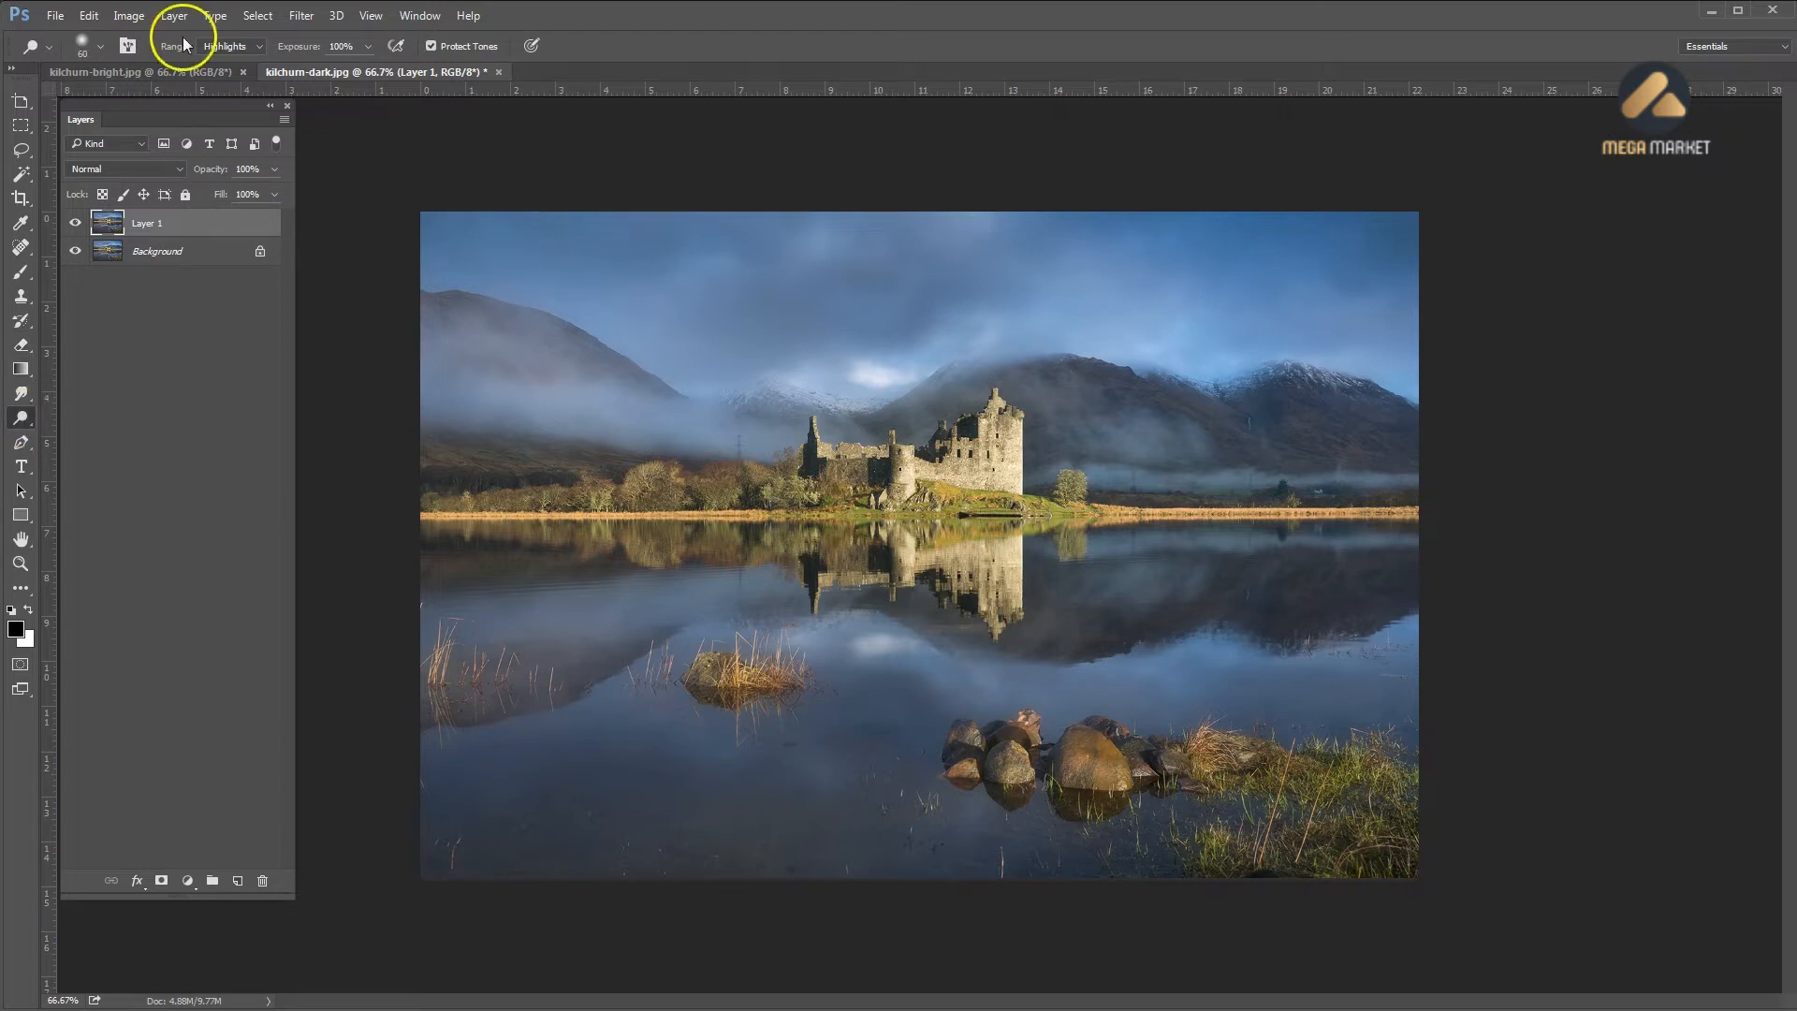
left_click(233, 48)
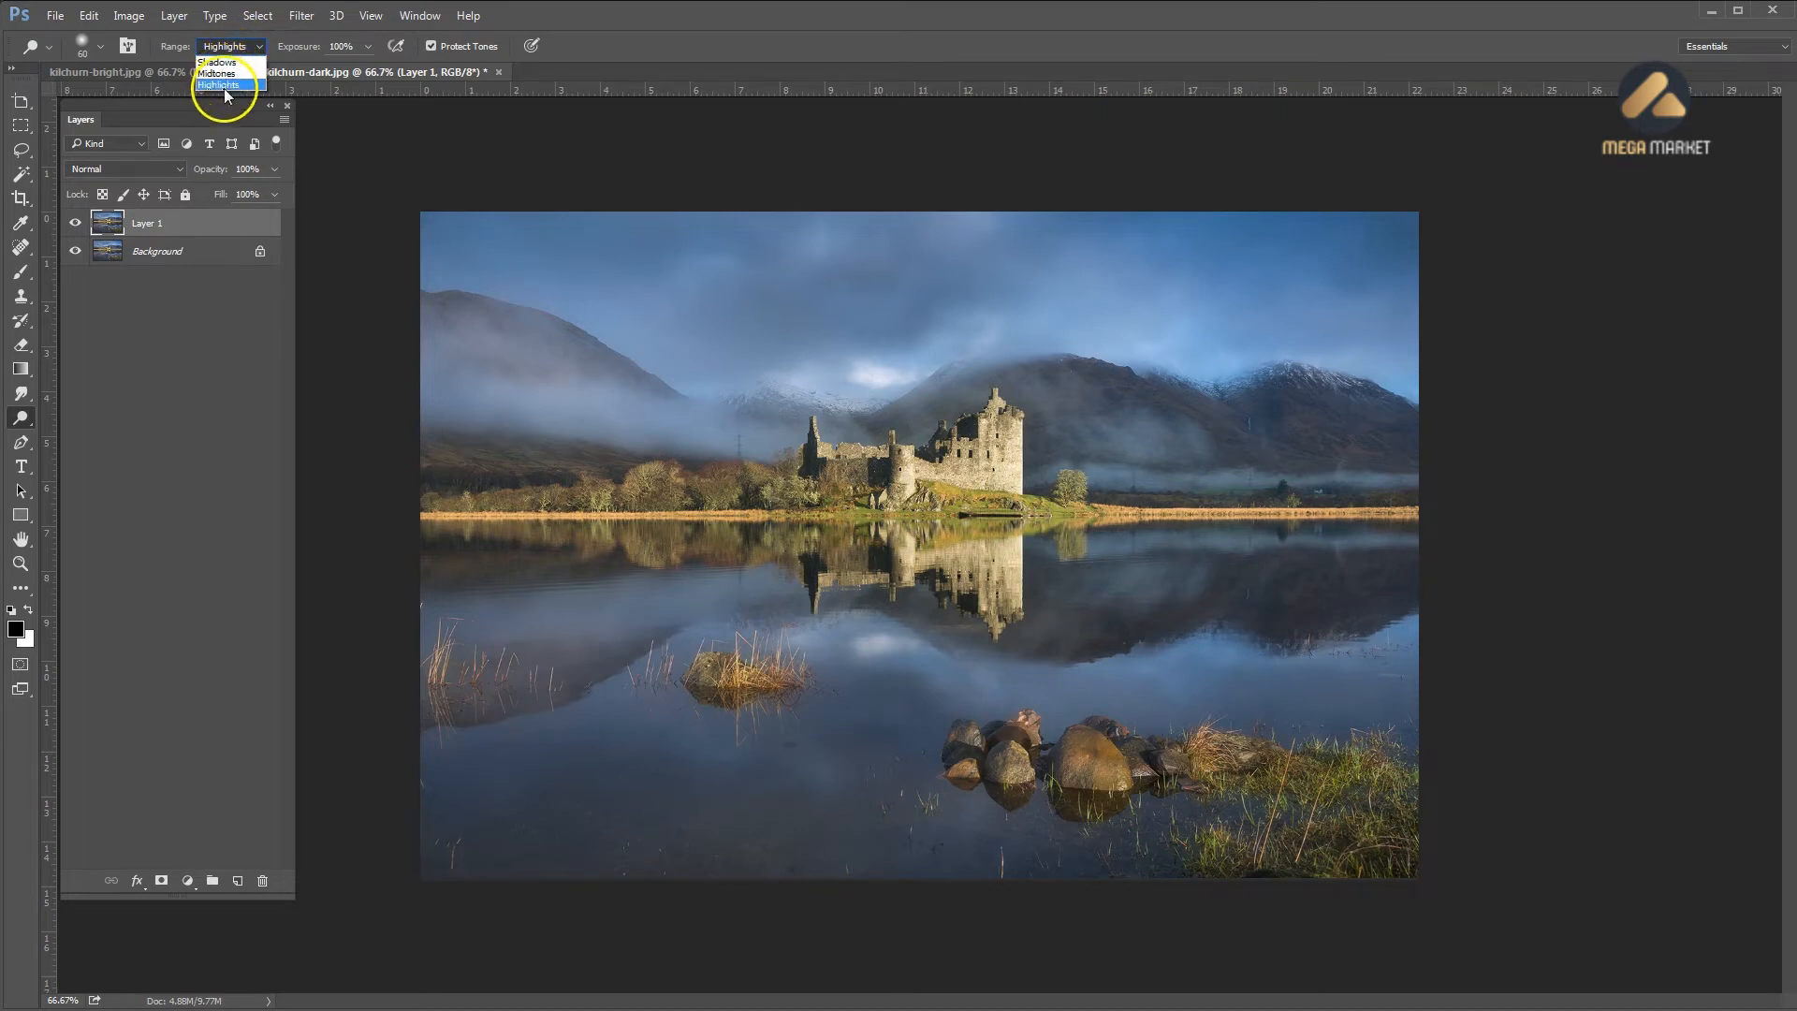
left_click(179, 49)
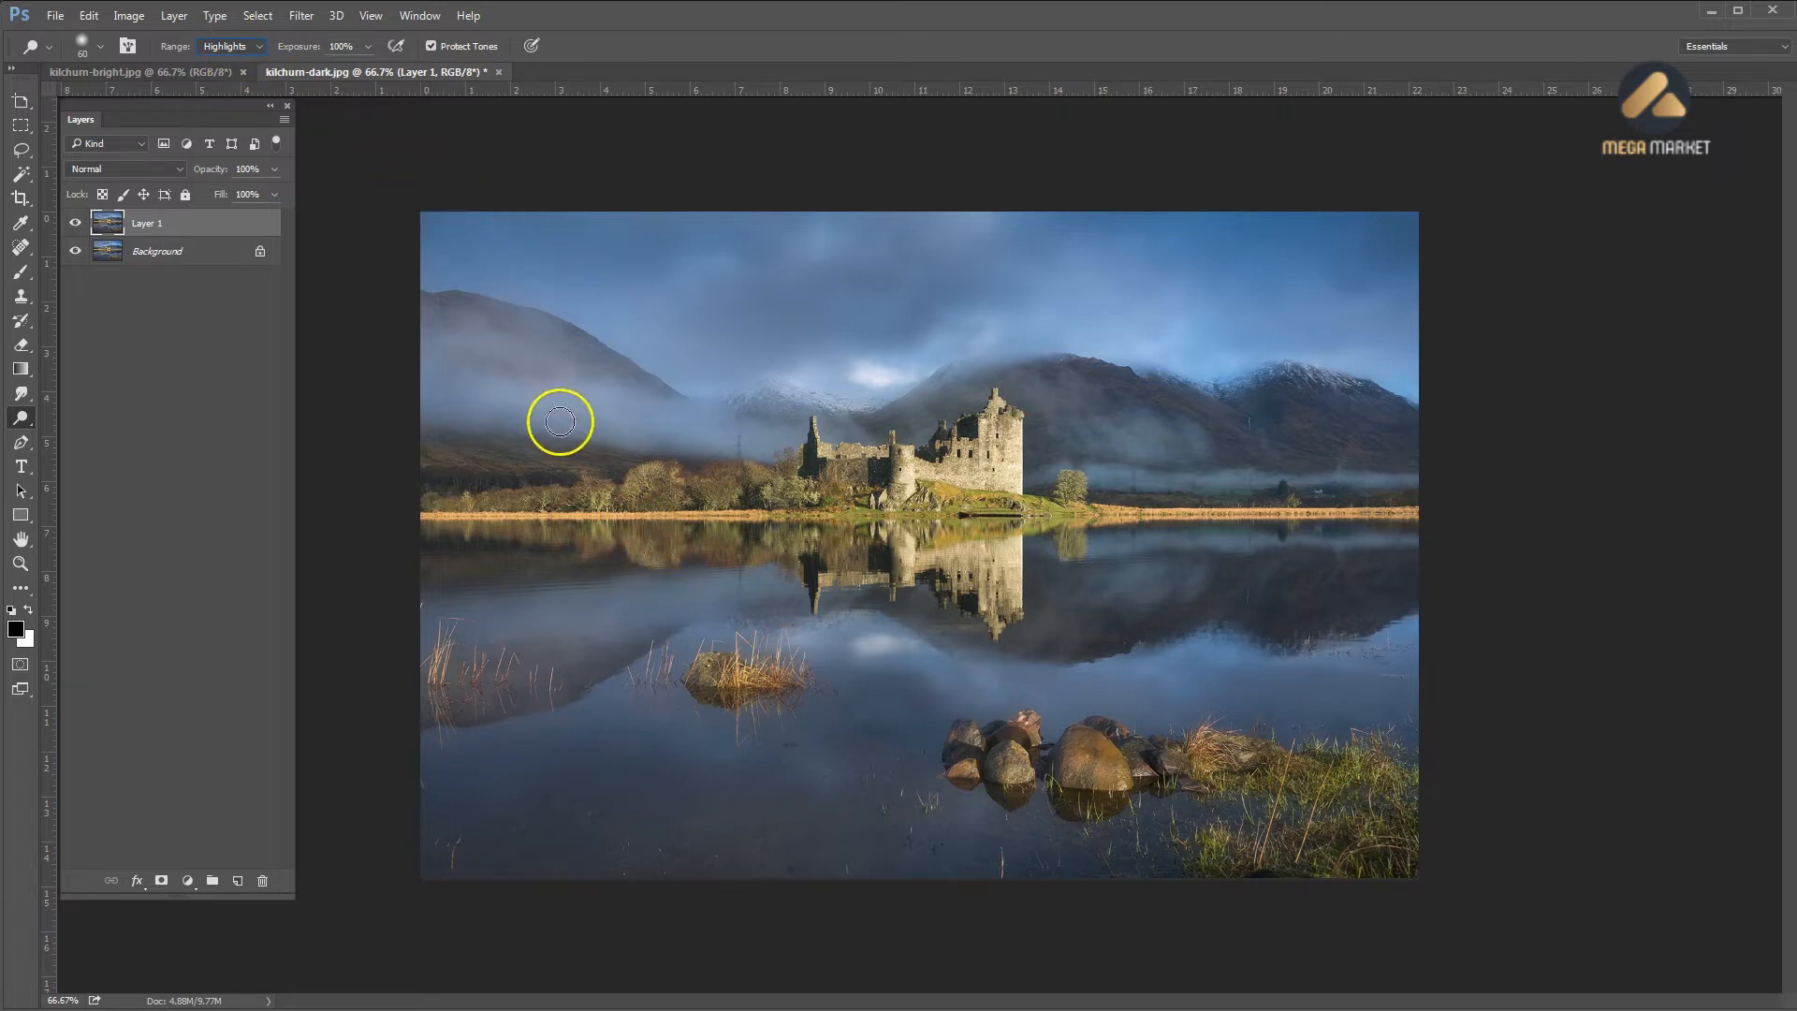
Dodge the highlights of the trees along the shoreline far from the castle and their reflection, enlarging the brush to 90
left_click_drag(602, 496, 470, 506)
left_click(470, 507)
left_click(645, 477)
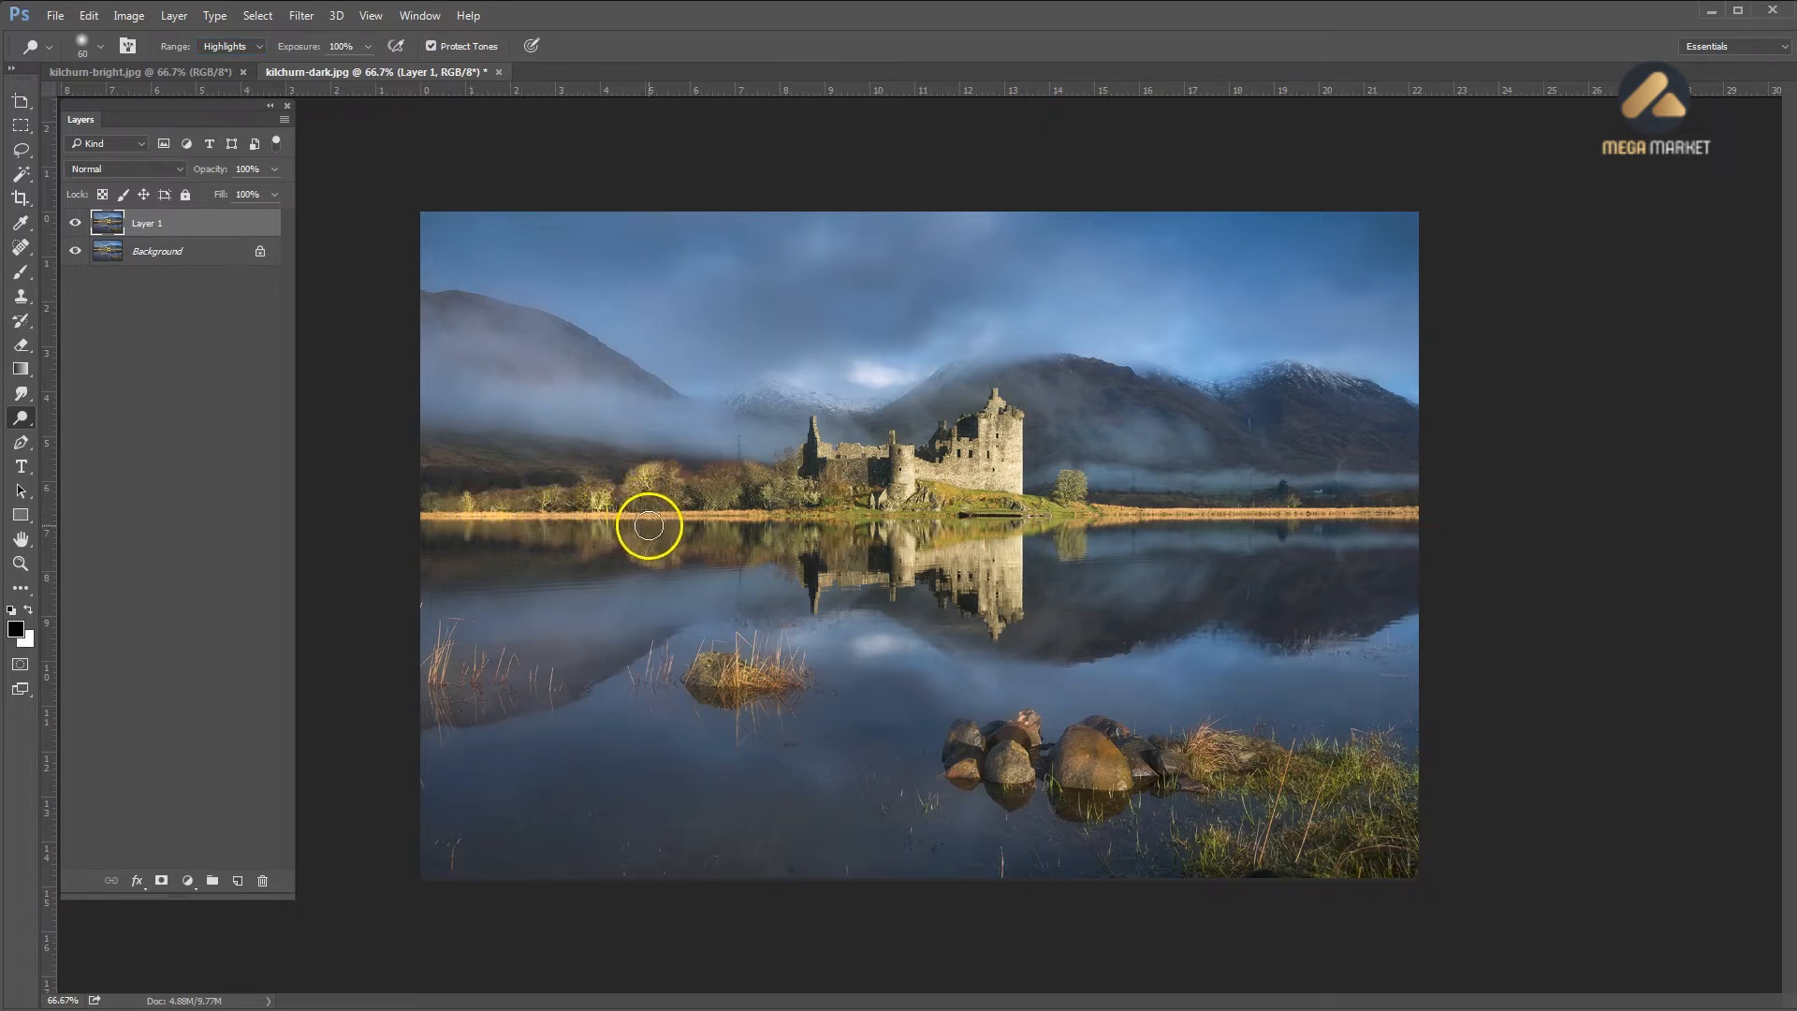
key("bracketright")
key("bracketright")
key("bracketright")
left_click(646, 549)
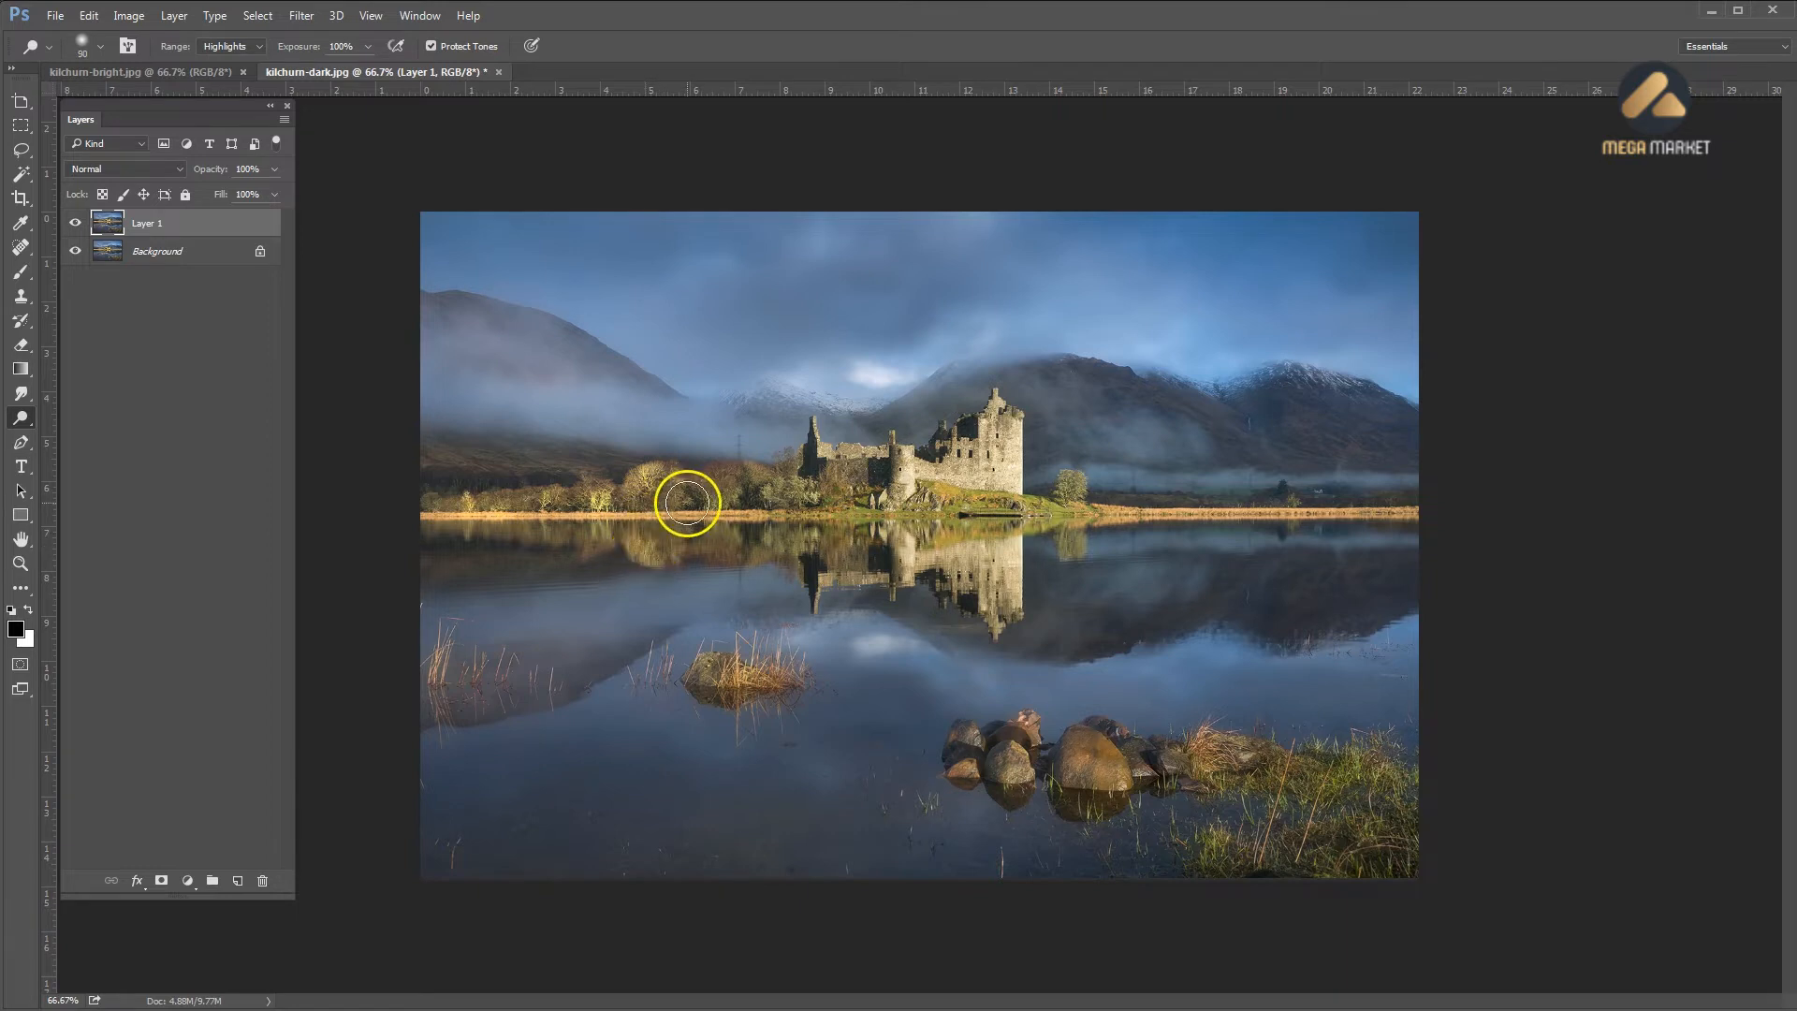
Dodge the highlights of the bushes and grassy bank around the castle and their reflections in the water
left_click(705, 501)
left_click(760, 496)
left_click(774, 539)
left_click(799, 489)
left_click(813, 531)
mouse_move(855, 500)
left_mouse_down()
mouse_move(943, 503)
mouse_move(940, 528)
mouse_move(981, 452)
mouse_move(945, 501)
mouse_move(986, 518)
mouse_move(1053, 518)
mouse_move(1073, 488)
mouse_move(1075, 532)
left_mouse_up()
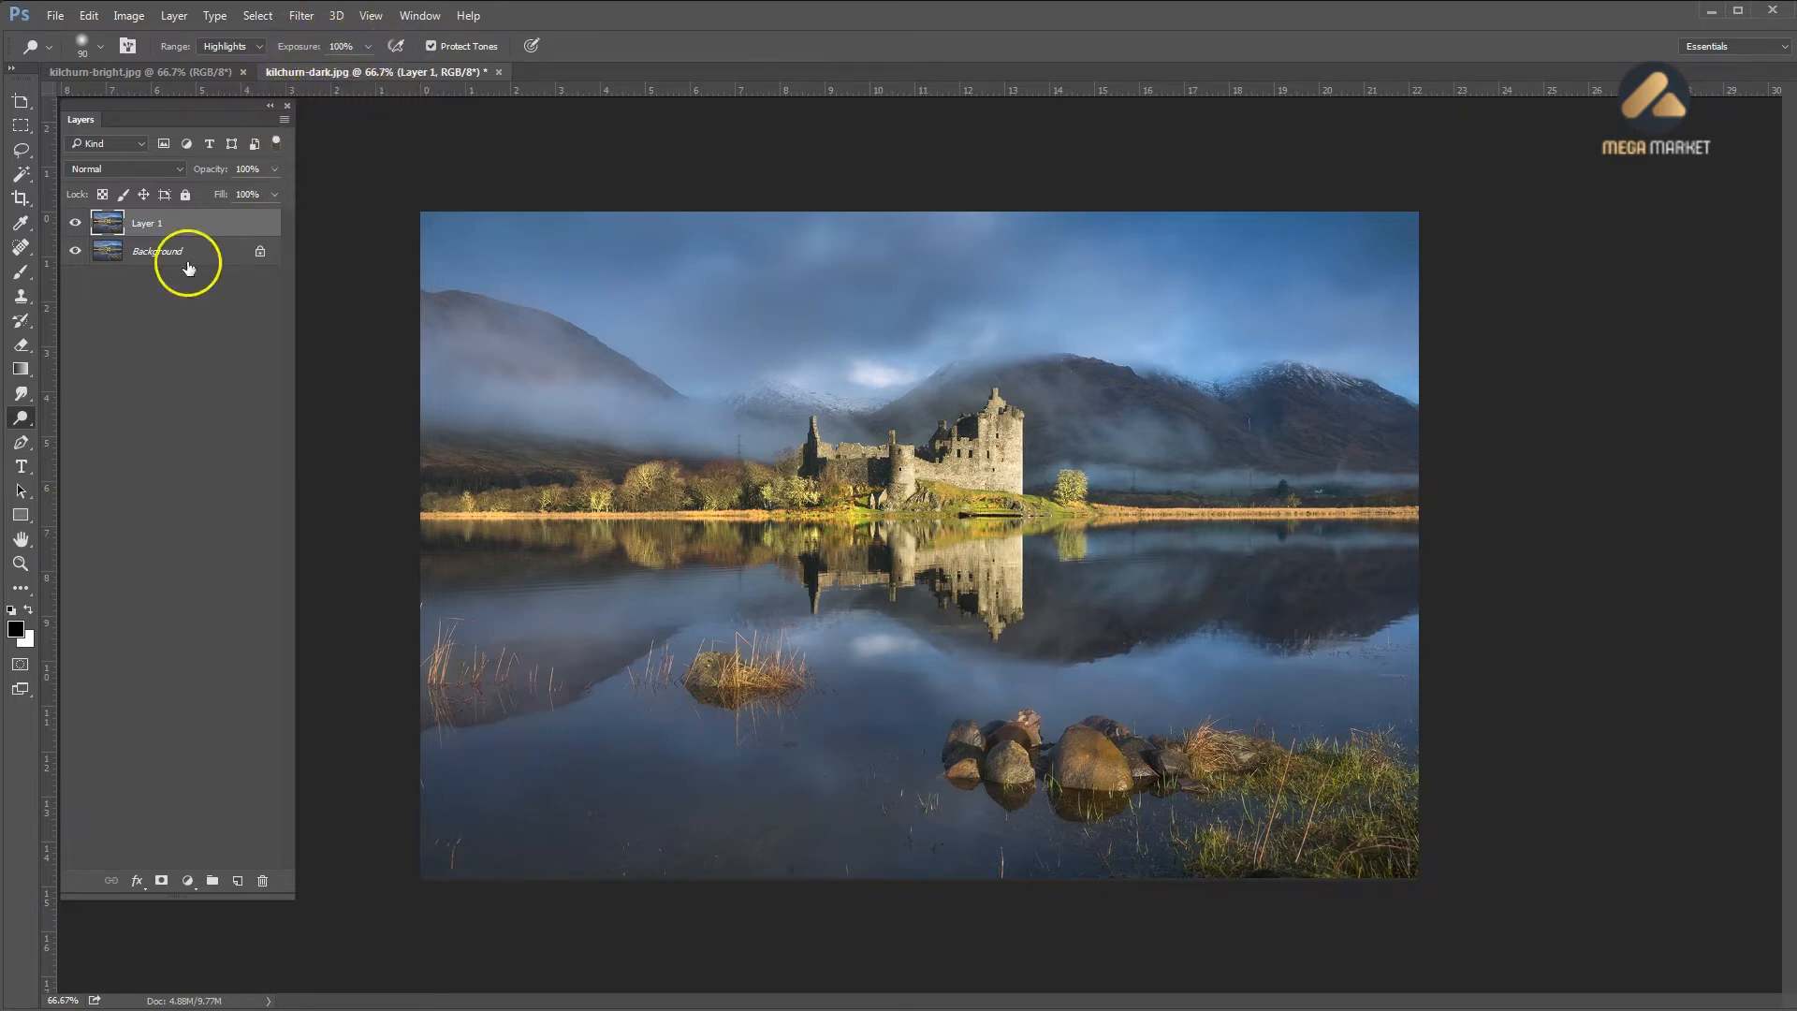
Dodge the highlights of the foreground rocks and the grass beside them, using a larger brush for the grass
mouse_move(1026, 787)
left_mouse_down()
mouse_move(1057, 725)
mouse_move(1047, 760)
mouse_move(967, 744)
mouse_move(1096, 752)
mouse_move(1078, 753)
mouse_move(1114, 775)
mouse_move(1131, 755)
mouse_move(1204, 746)
left_mouse_up()
key("bracketright")
key("bracketright")
key("bracketright")
mouse_move(1215, 846)
left_mouse_down()
mouse_move(1302, 844)
mouse_move(1337, 792)
mouse_move(1363, 870)
mouse_move(1268, 871)
left_mouse_up()
key("bracketright")
Dodge the highlights on the castle walls with a smaller brush
key("bracketleft")
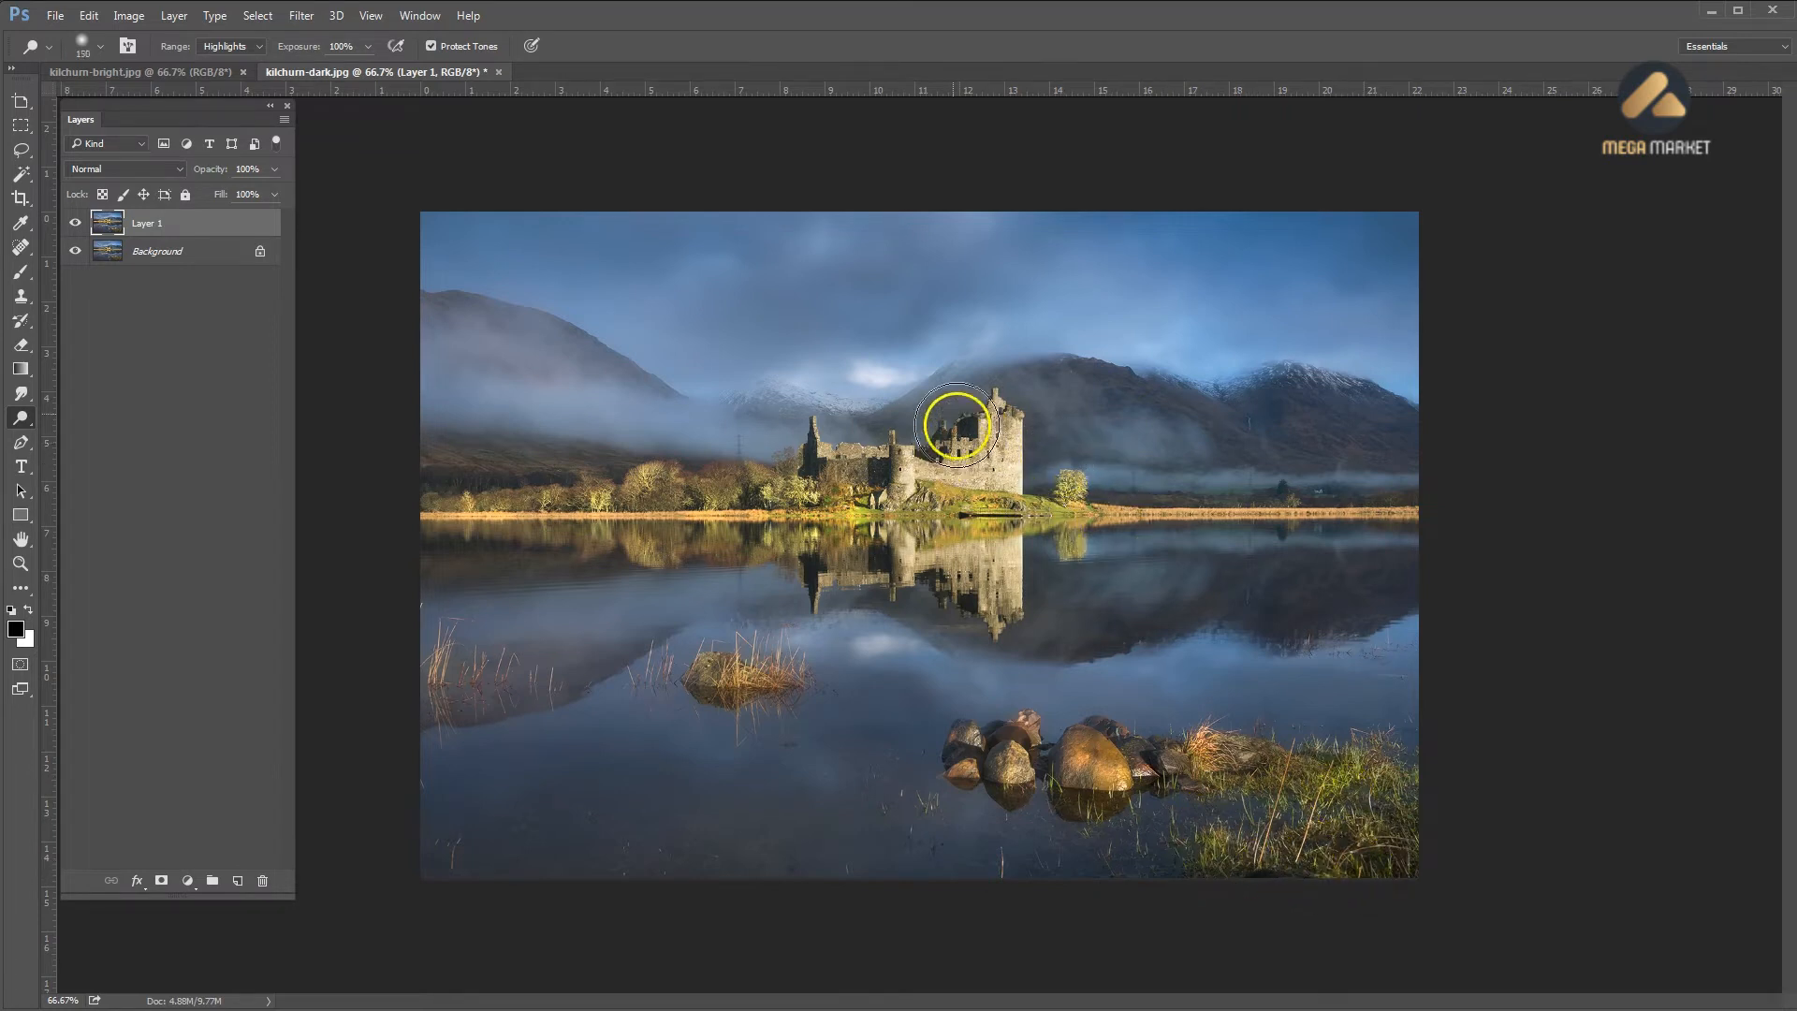
key("bracketleft")
key("bracketleft")
key("bracketleft")
key("bracketleft")
mouse_move(815, 448)
left_mouse_down()
mouse_move(932, 472)
mouse_move(939, 425)
mouse_move(971, 418)
mouse_move(946, 413)
left_mouse_up()
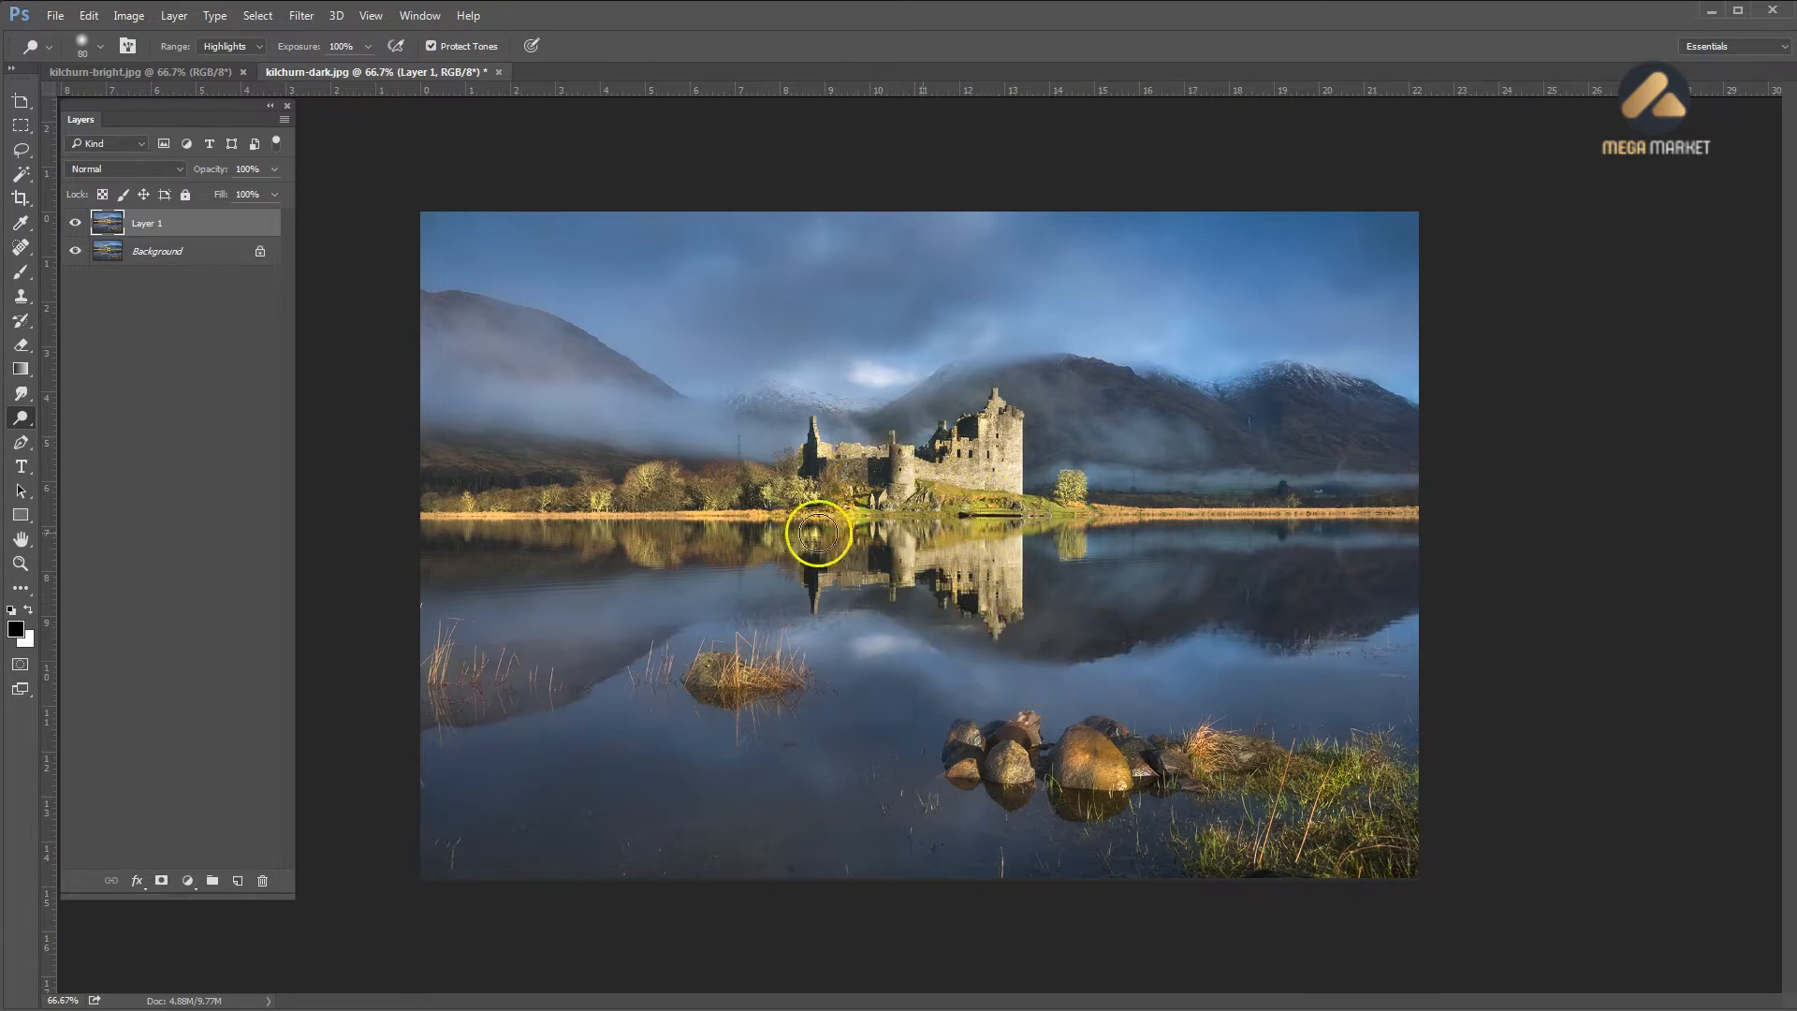
Compare the photo with and without the dodged Layer 1
left_click(75, 223)
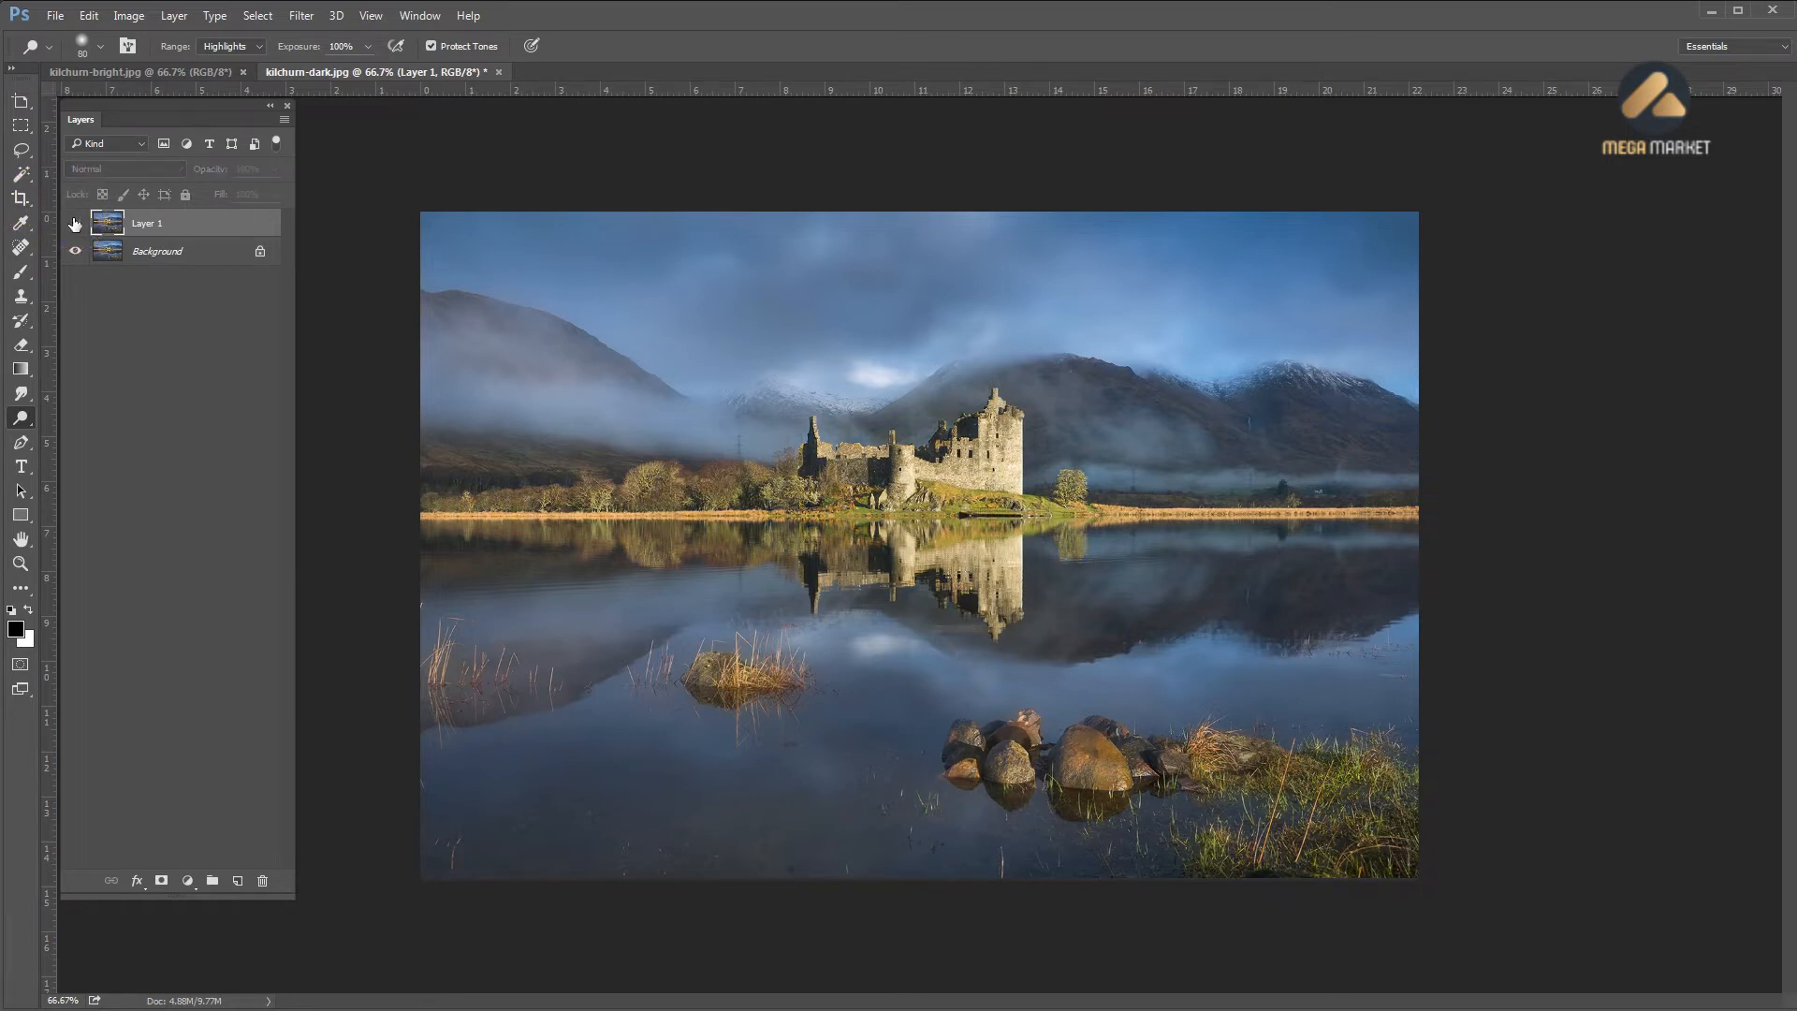
left_click(75, 223)
left_click(75, 223)
left_click(74, 222)
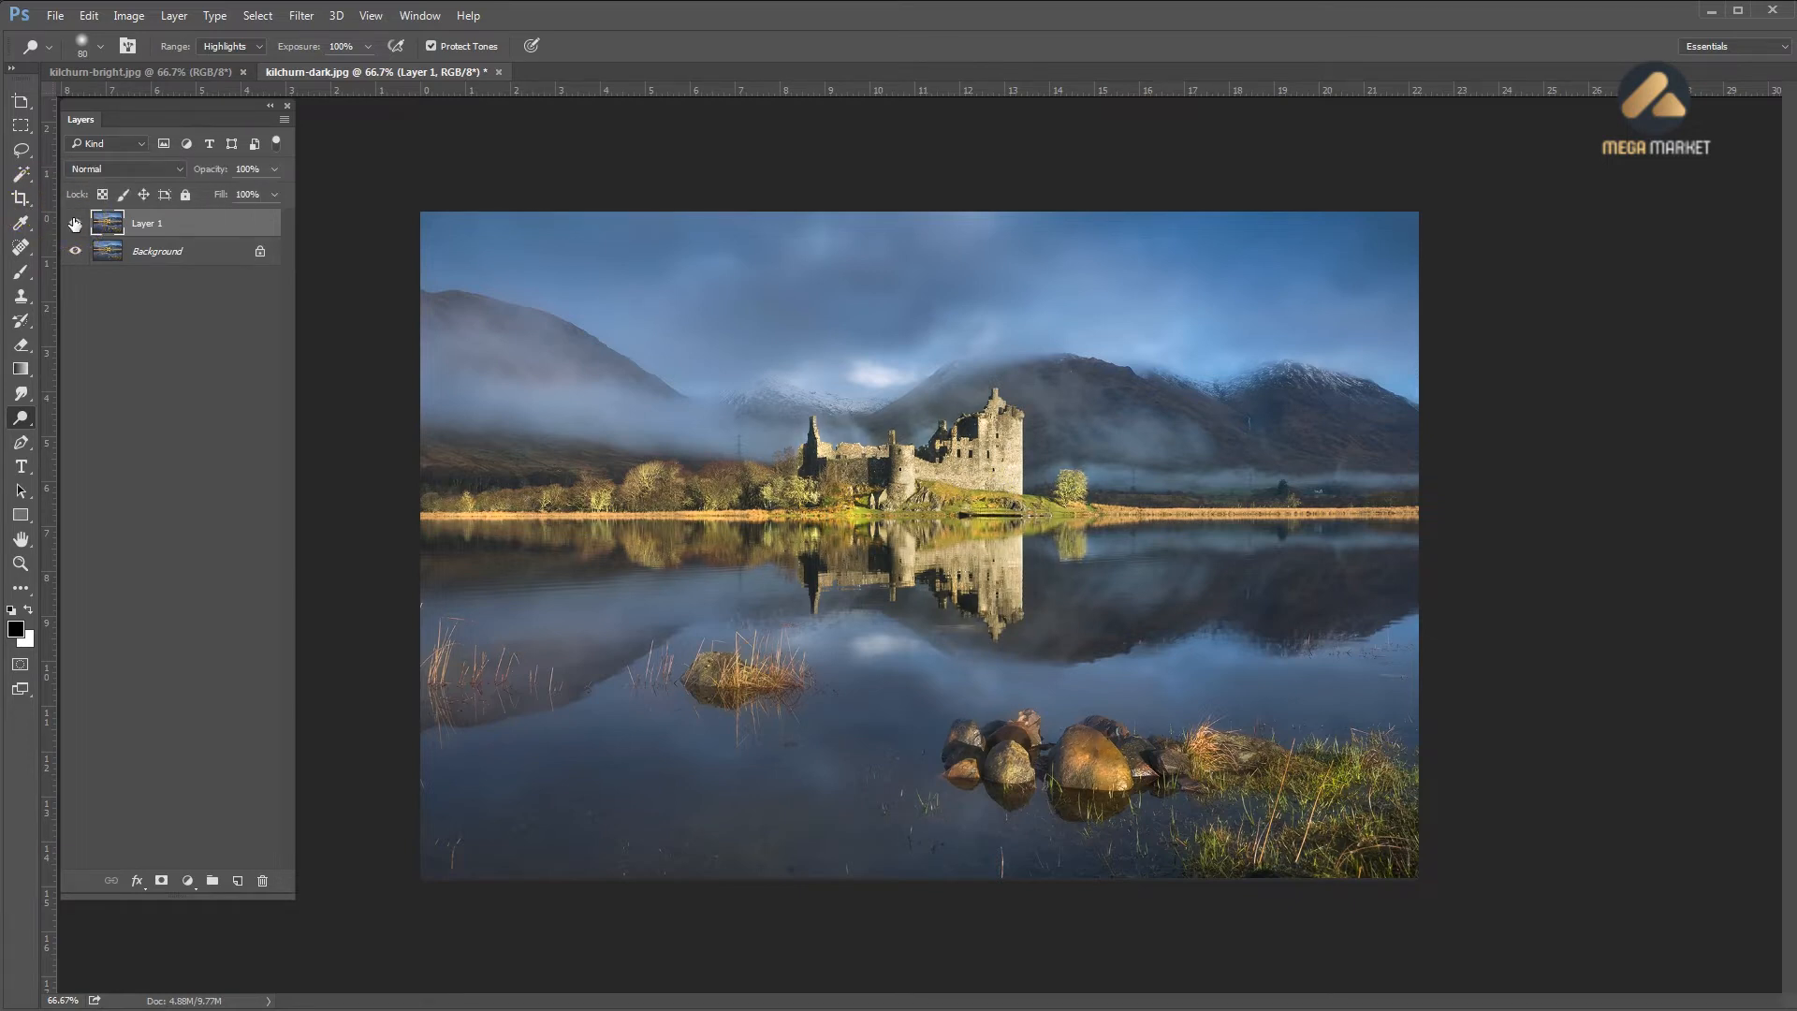
Reduce the dodged Layer 1's opacity to 23%, checking it against the background while adjusting
left_click(275, 168)
left_click_drag(224, 193, 221, 194)
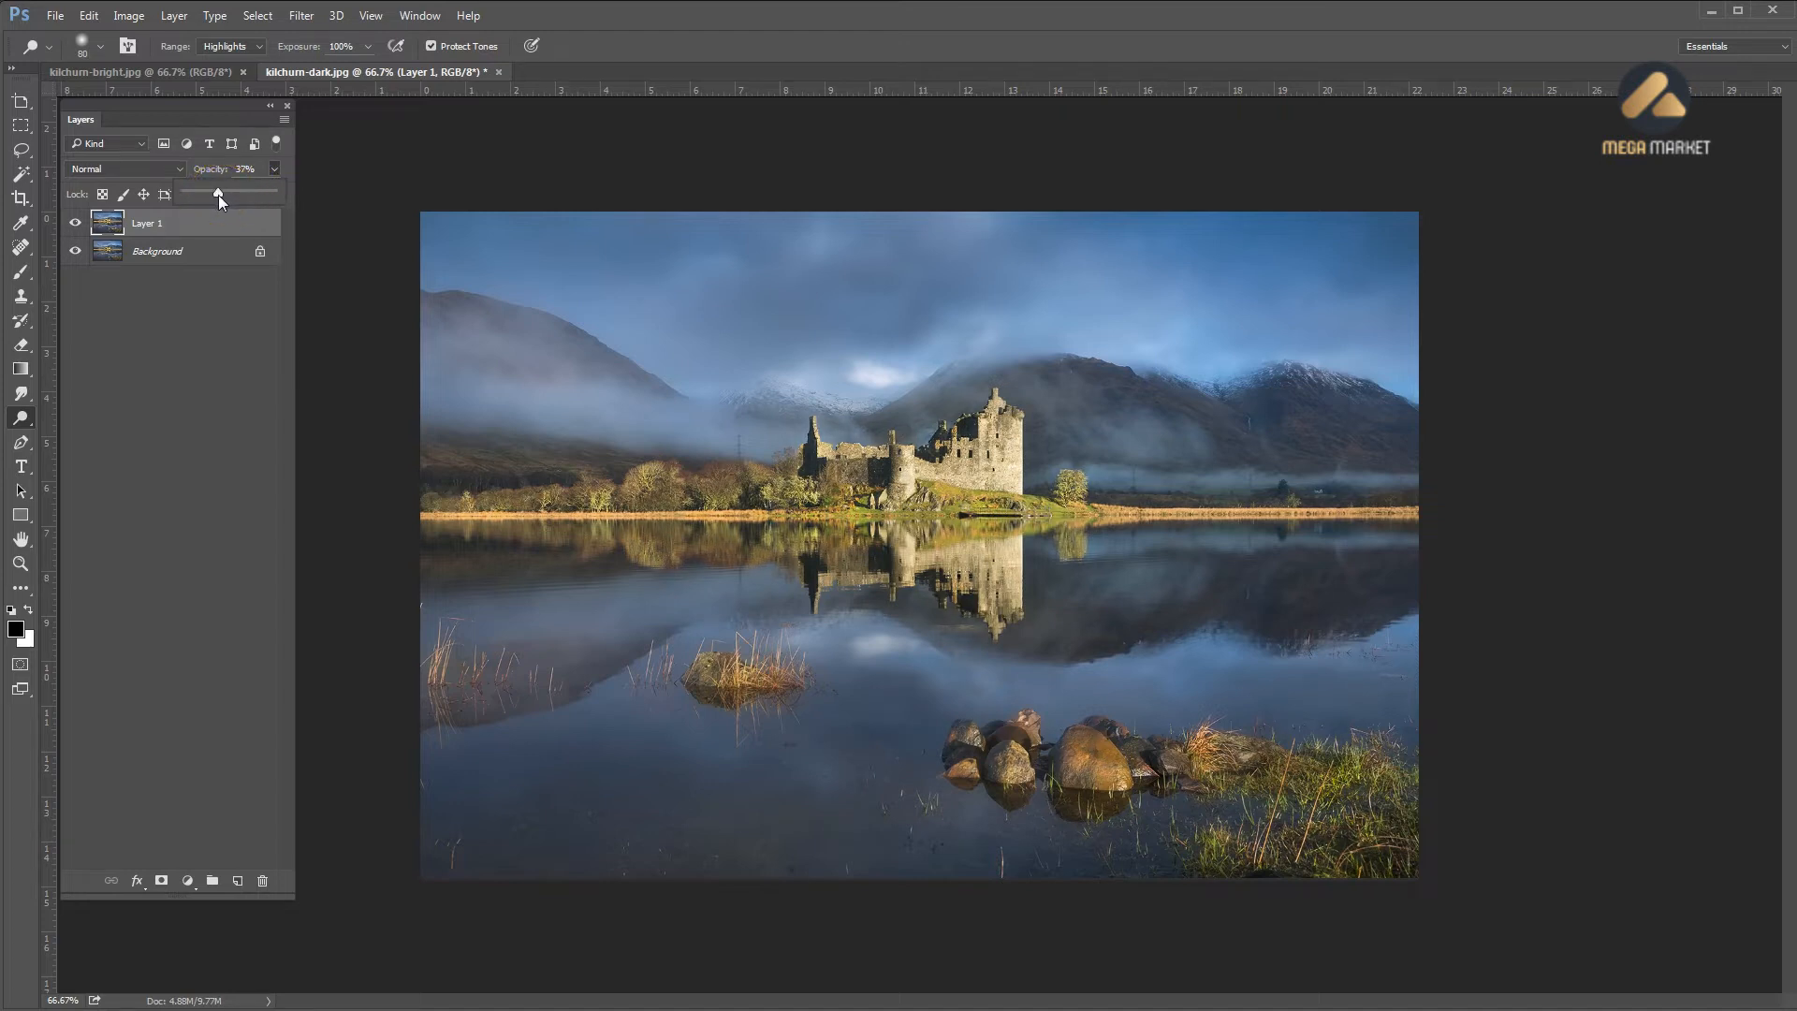
left_click_drag(216, 195, 214, 194)
left_click(192, 224)
left_click(75, 224)
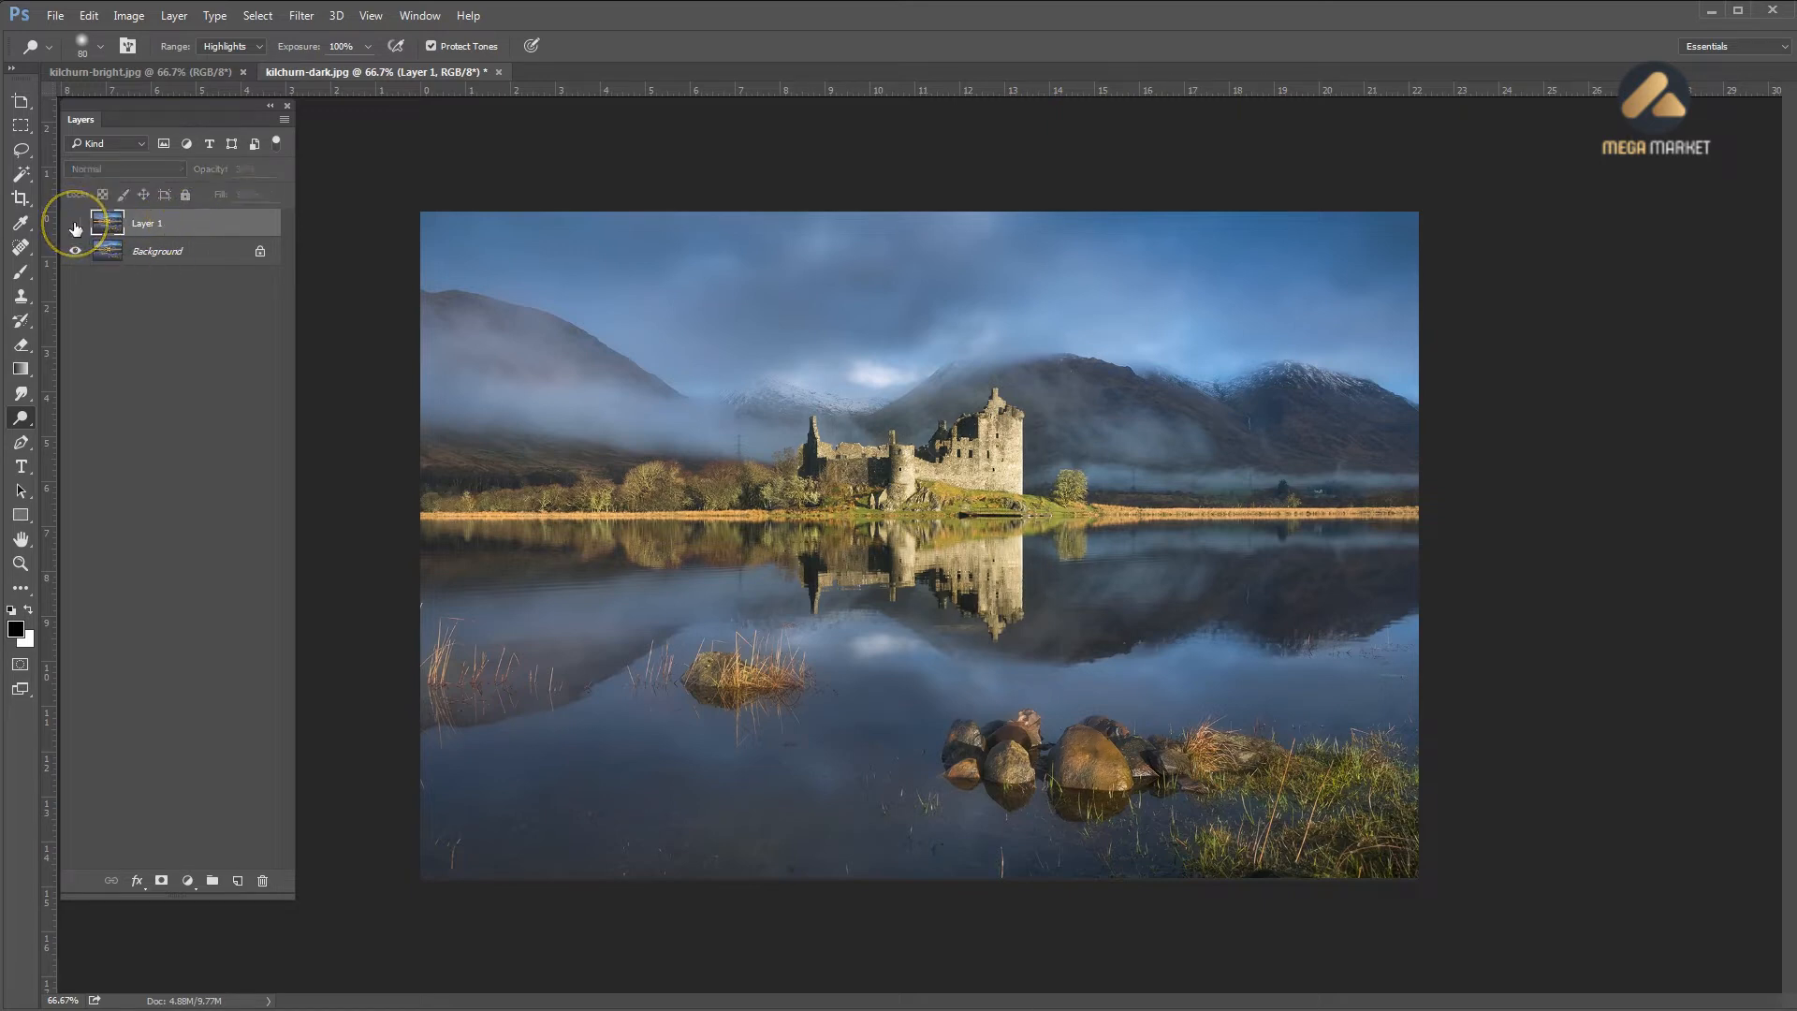
left_click(75, 224)
left_click(75, 224)
left_click(74, 223)
left_click(274, 169)
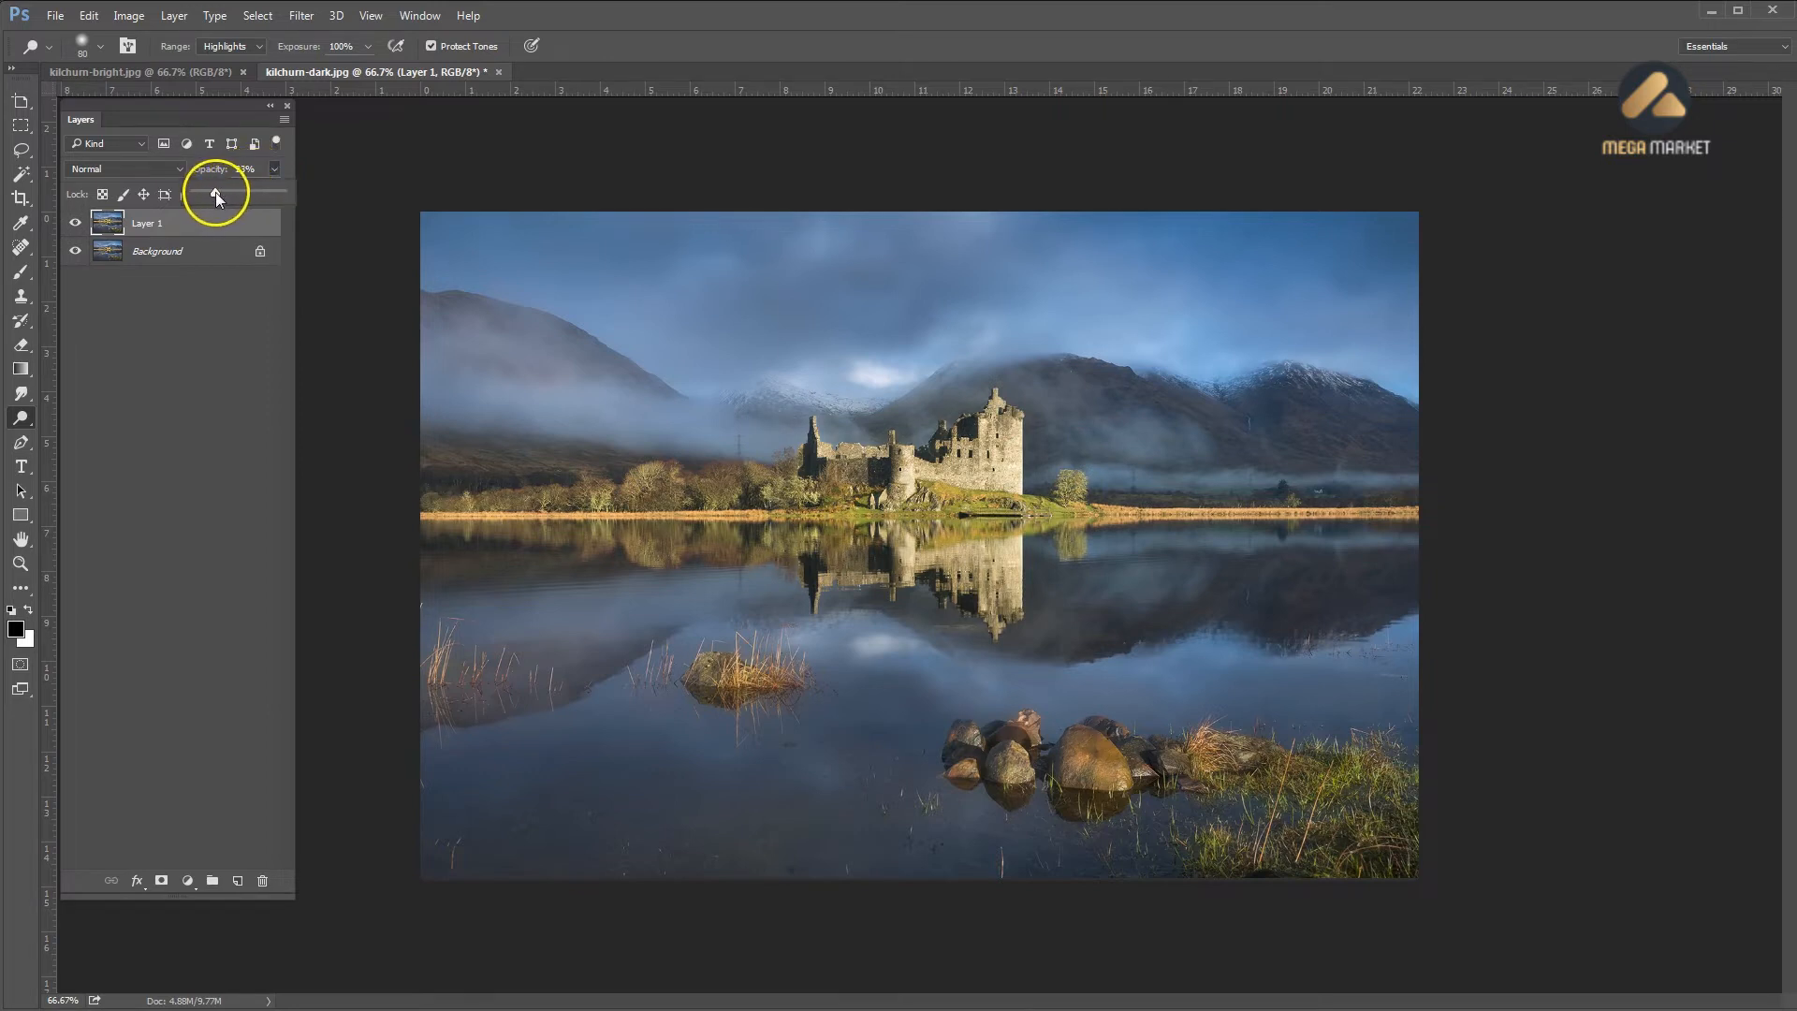
Compare the photo with and without the dodging at its reduced opacity
left_click(75, 224)
left_click(76, 225)
left_click(76, 224)
left_click(76, 225)
left_click(76, 224)
left_click(77, 225)
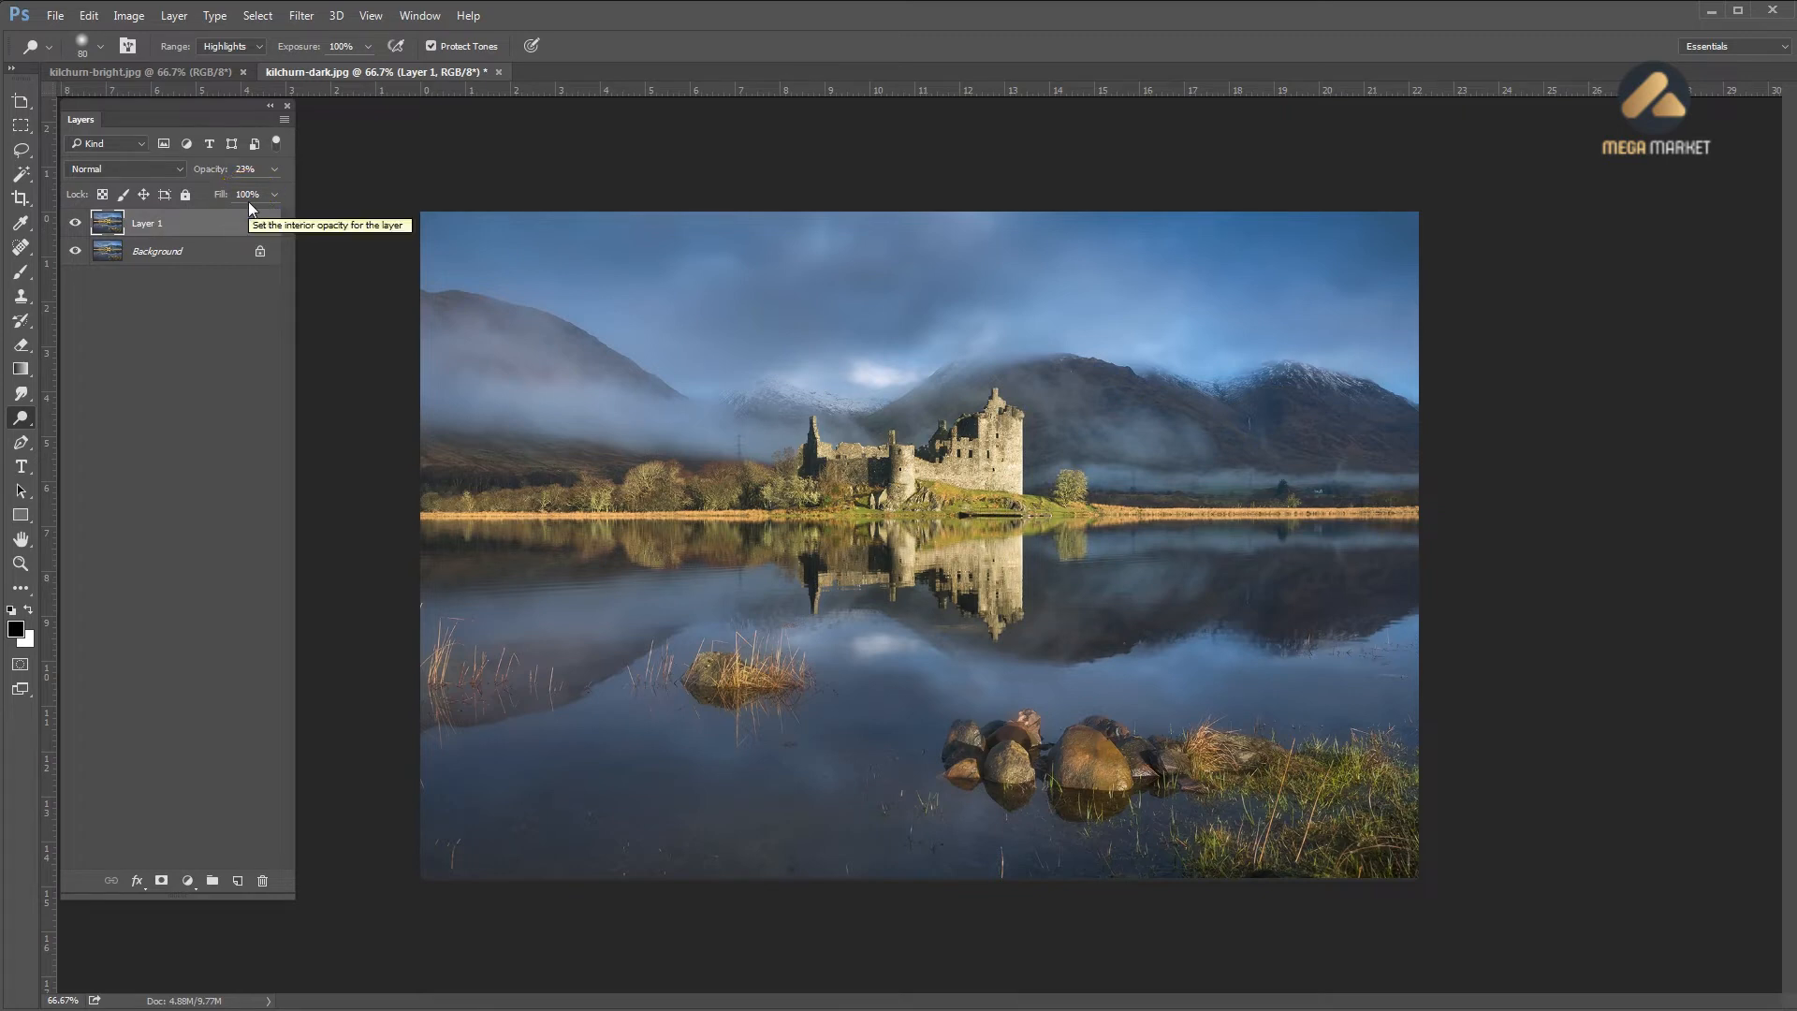
Merge the dodged Layer 1 down and apply Auto Contrast to a duplicate of the merged photo
key("ctrl+e")
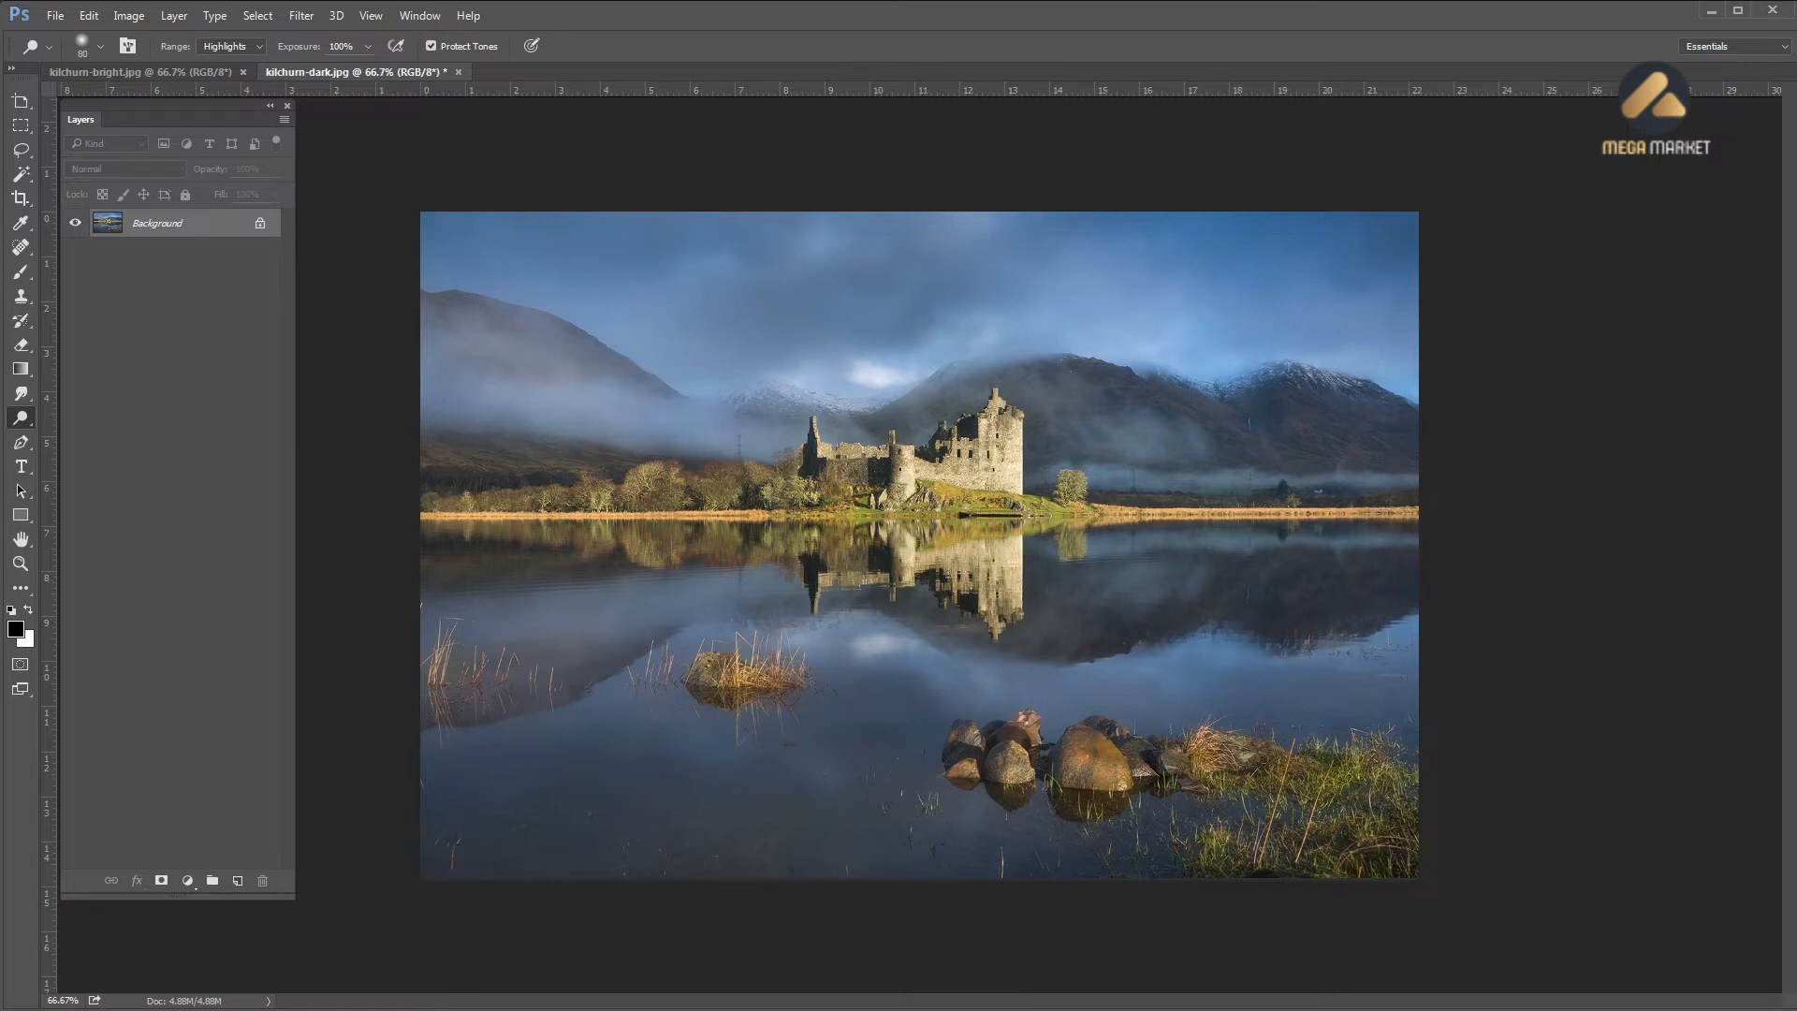
key("ctrl+j")
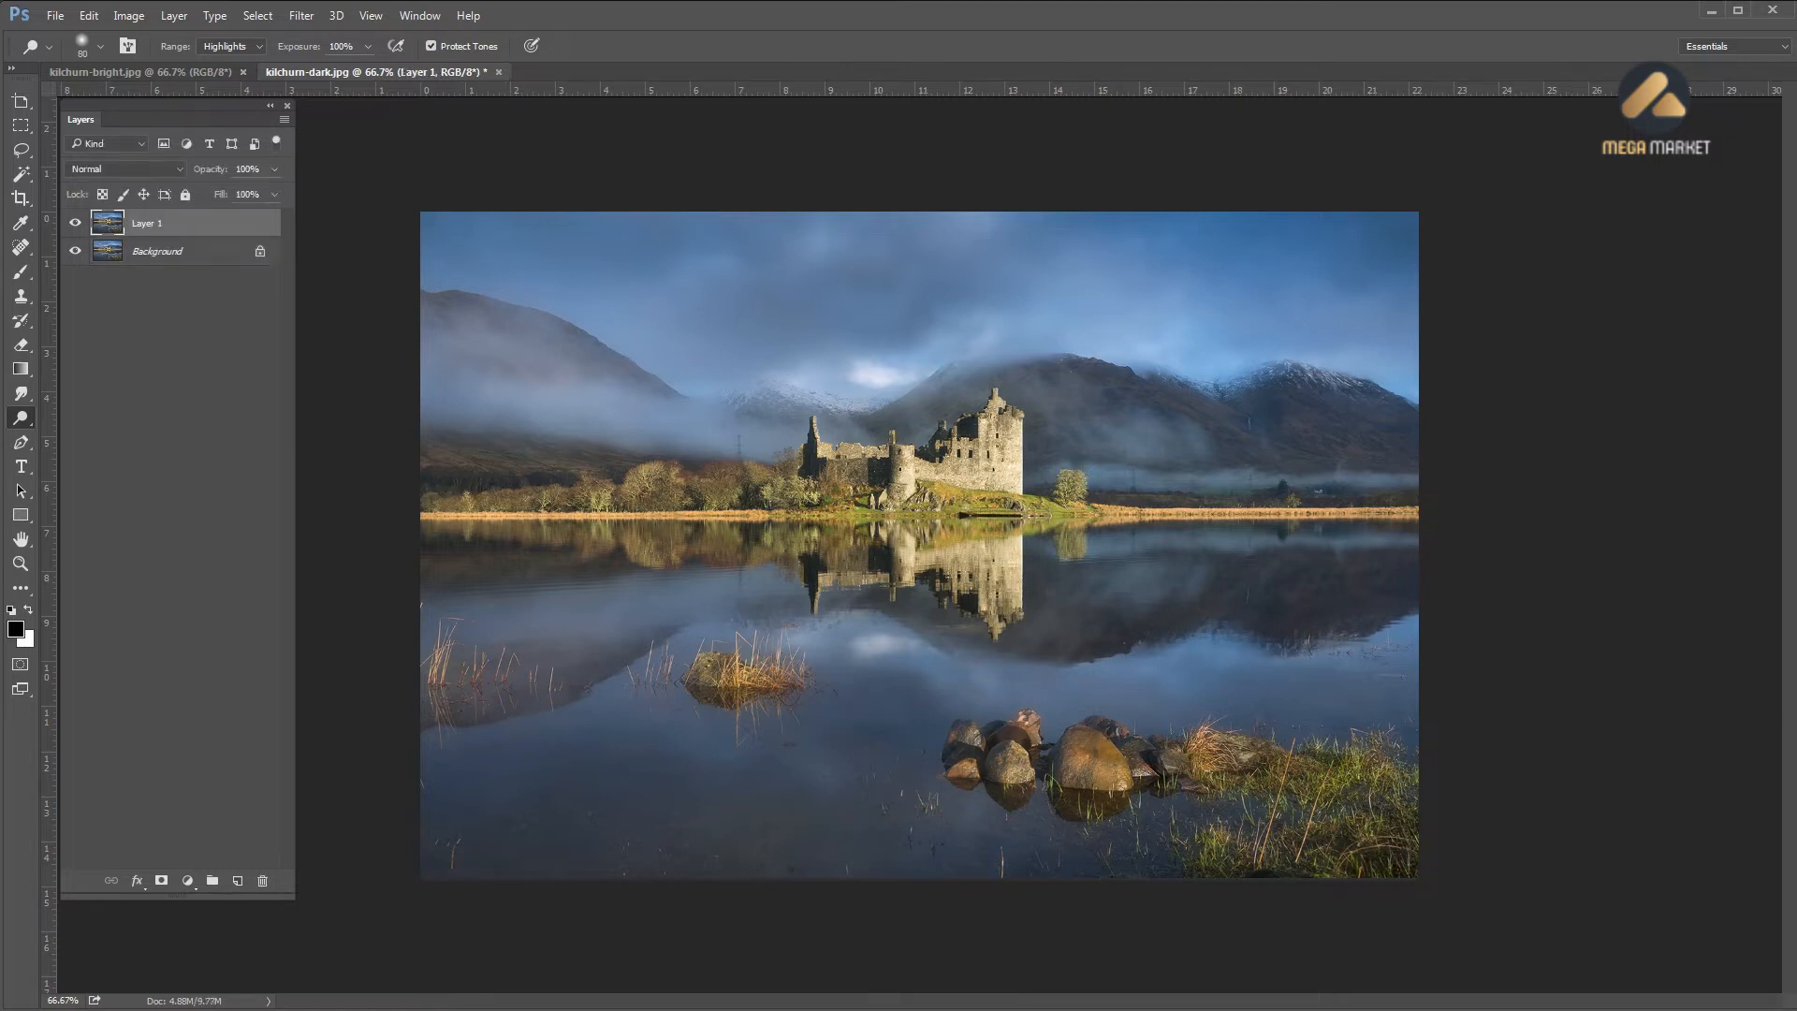
left_click(132, 17)
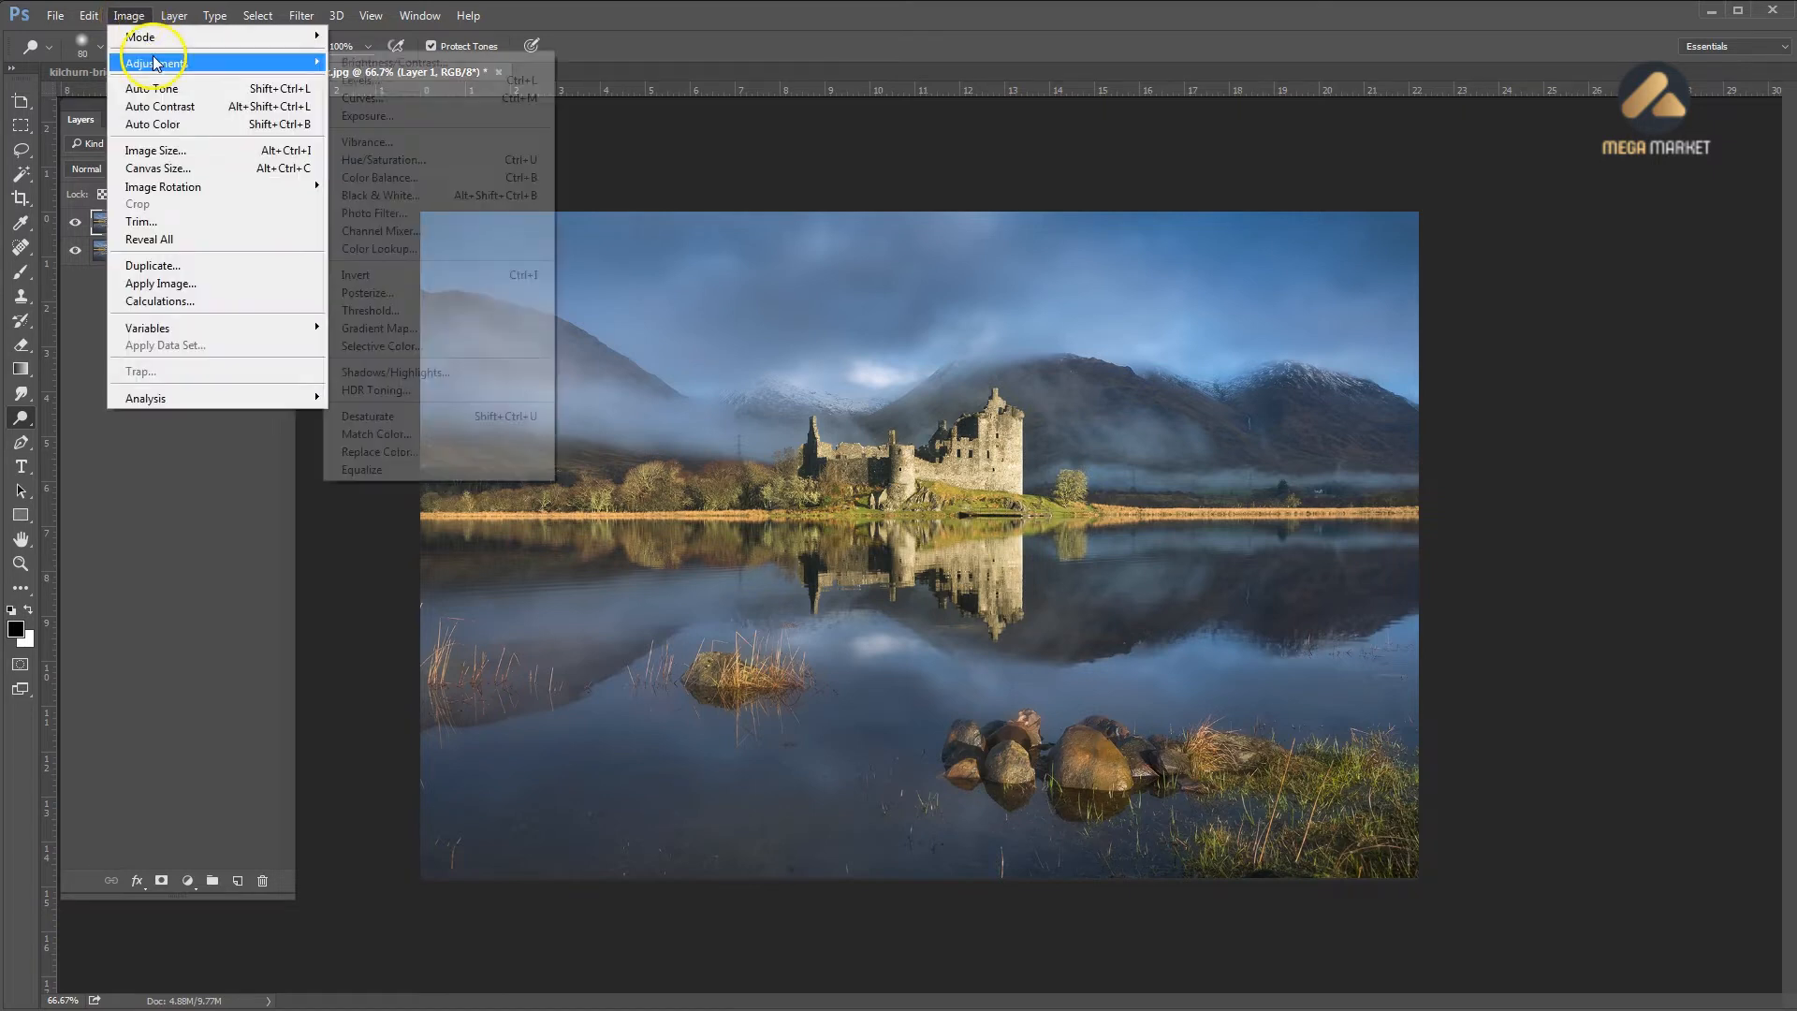
left_click(163, 110)
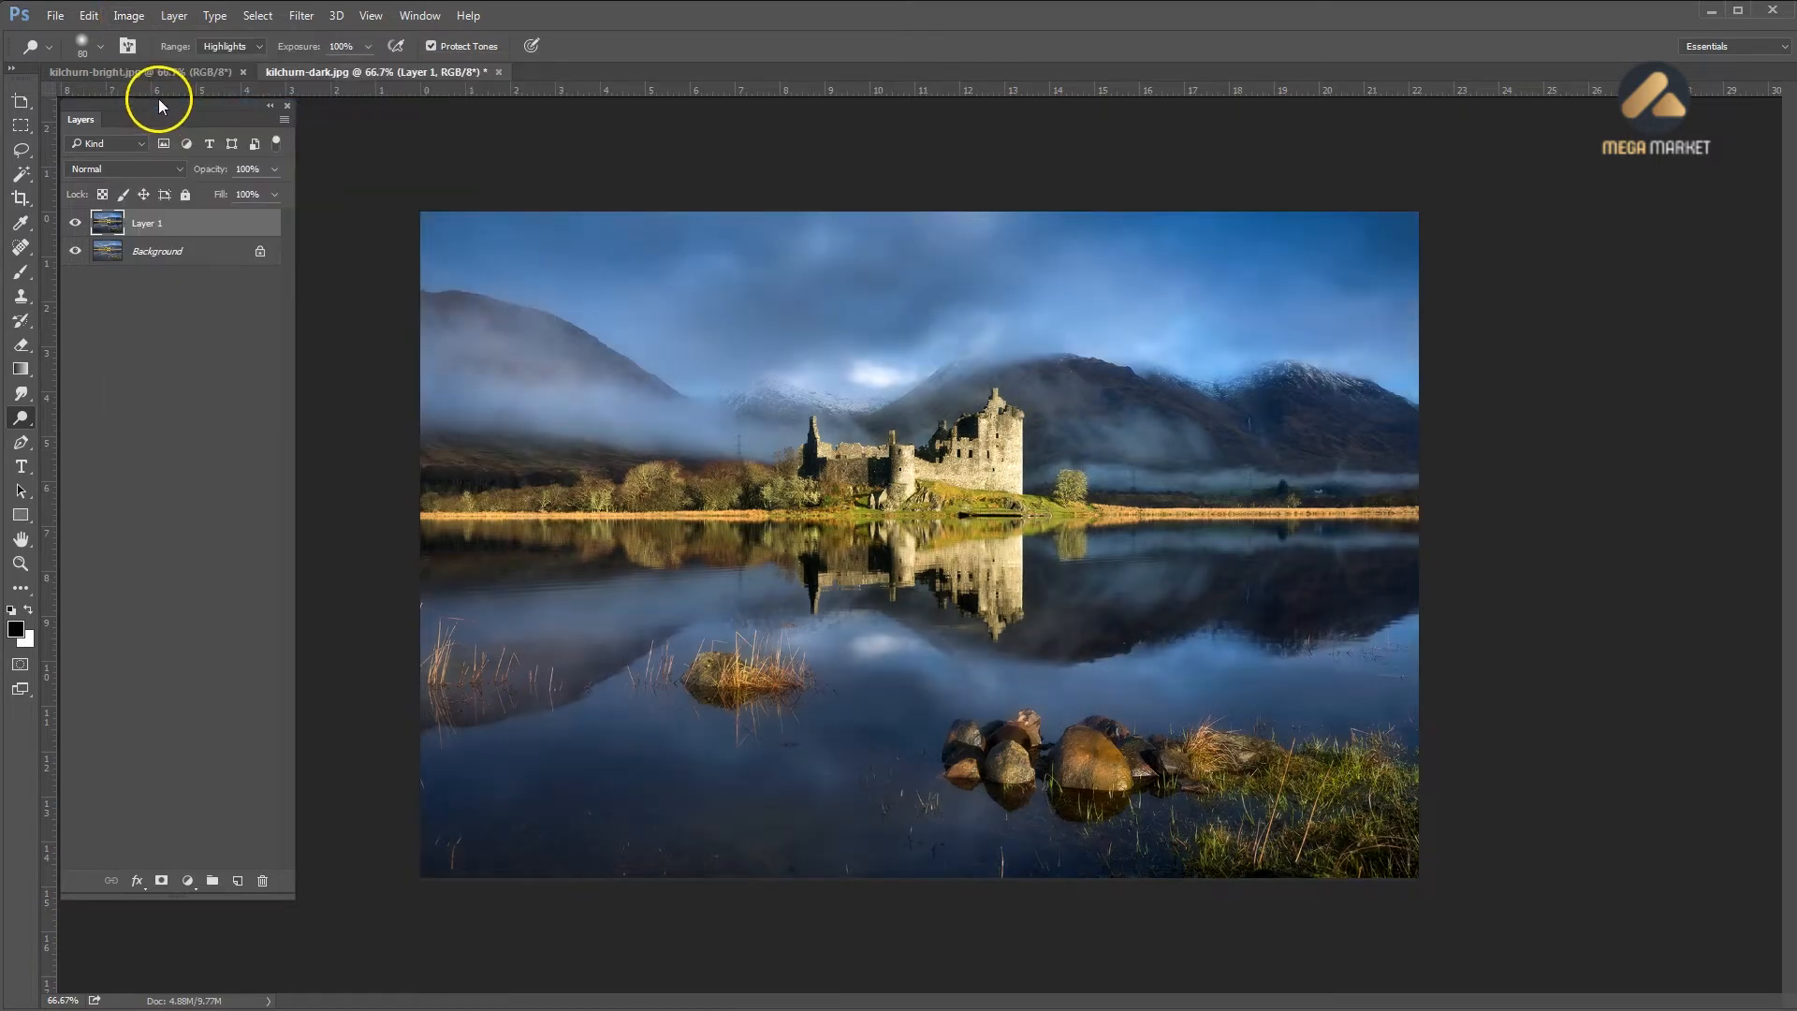
Set the Auto Contrast layer's opacity to 34% and compare the photo with and without it
left_click(274, 169)
left_click_drag(222, 195, 221, 195)
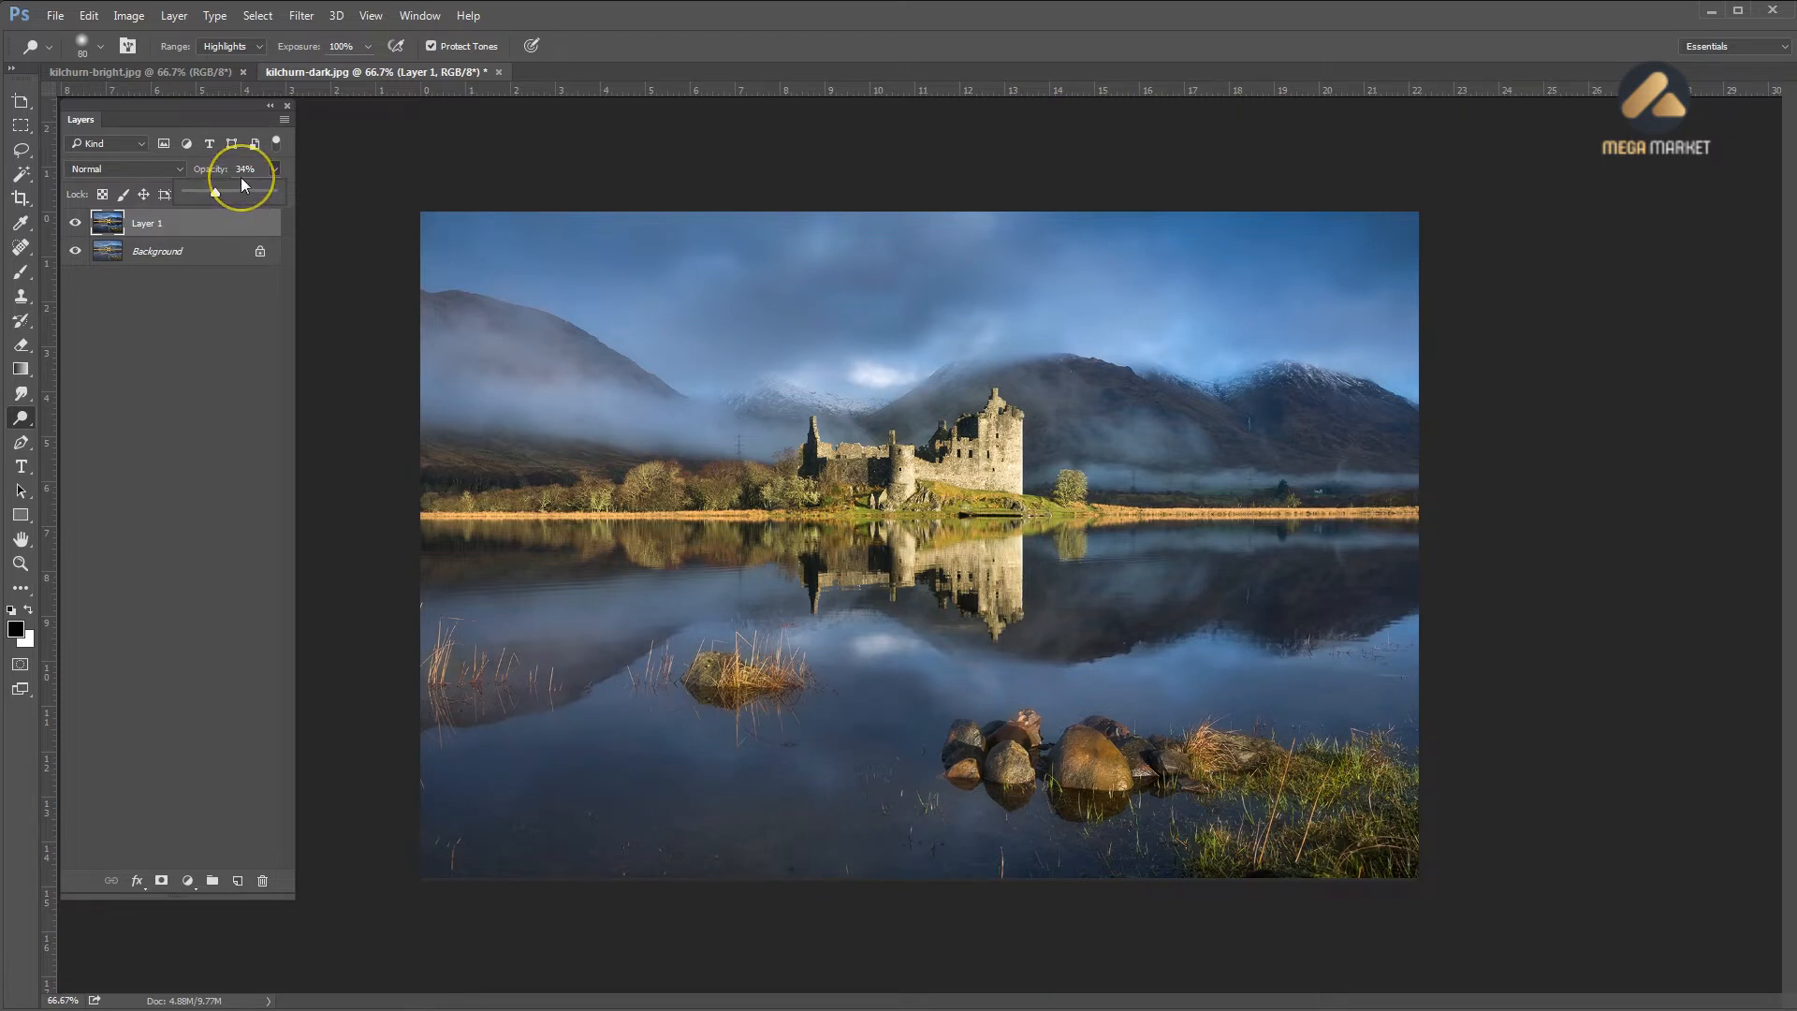
left_click(177, 225)
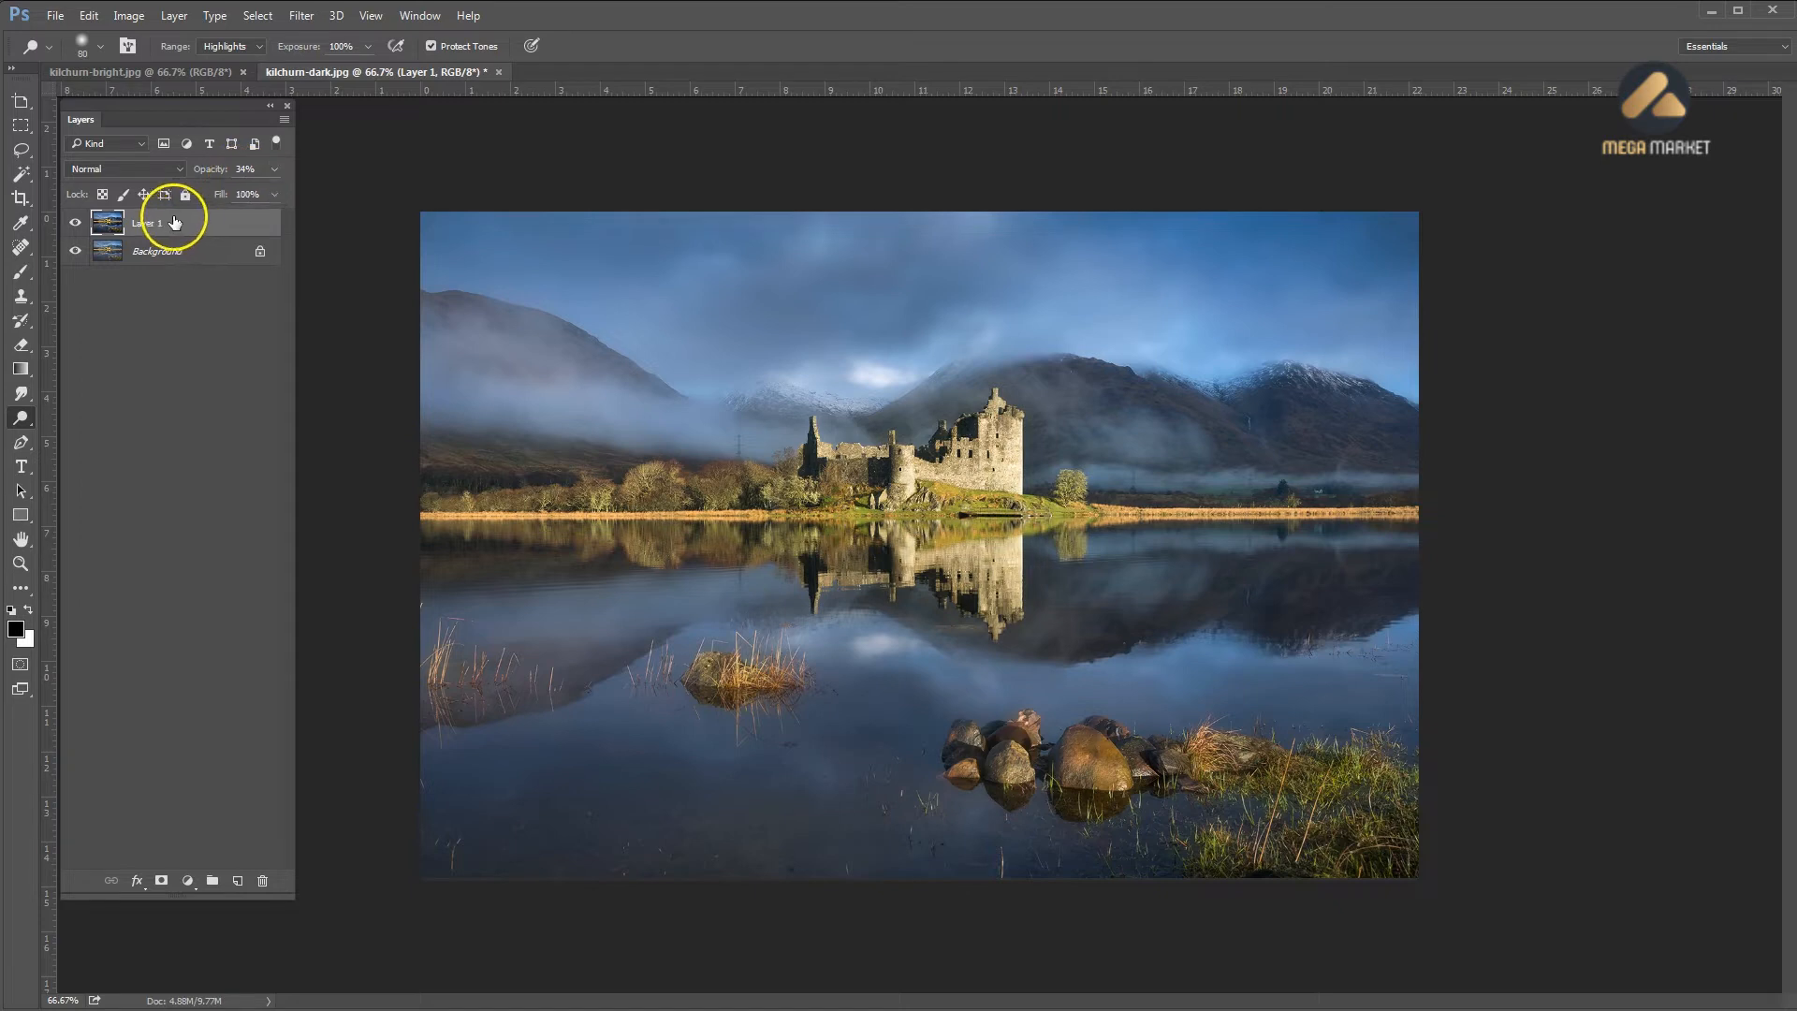
left_click(79, 222)
left_click(78, 223)
left_click(78, 223)
left_click(79, 222)
Erase the added contrast over the castle and its reflection on Layer 1, and compare the photo with and without the layer
left_click(20, 344)
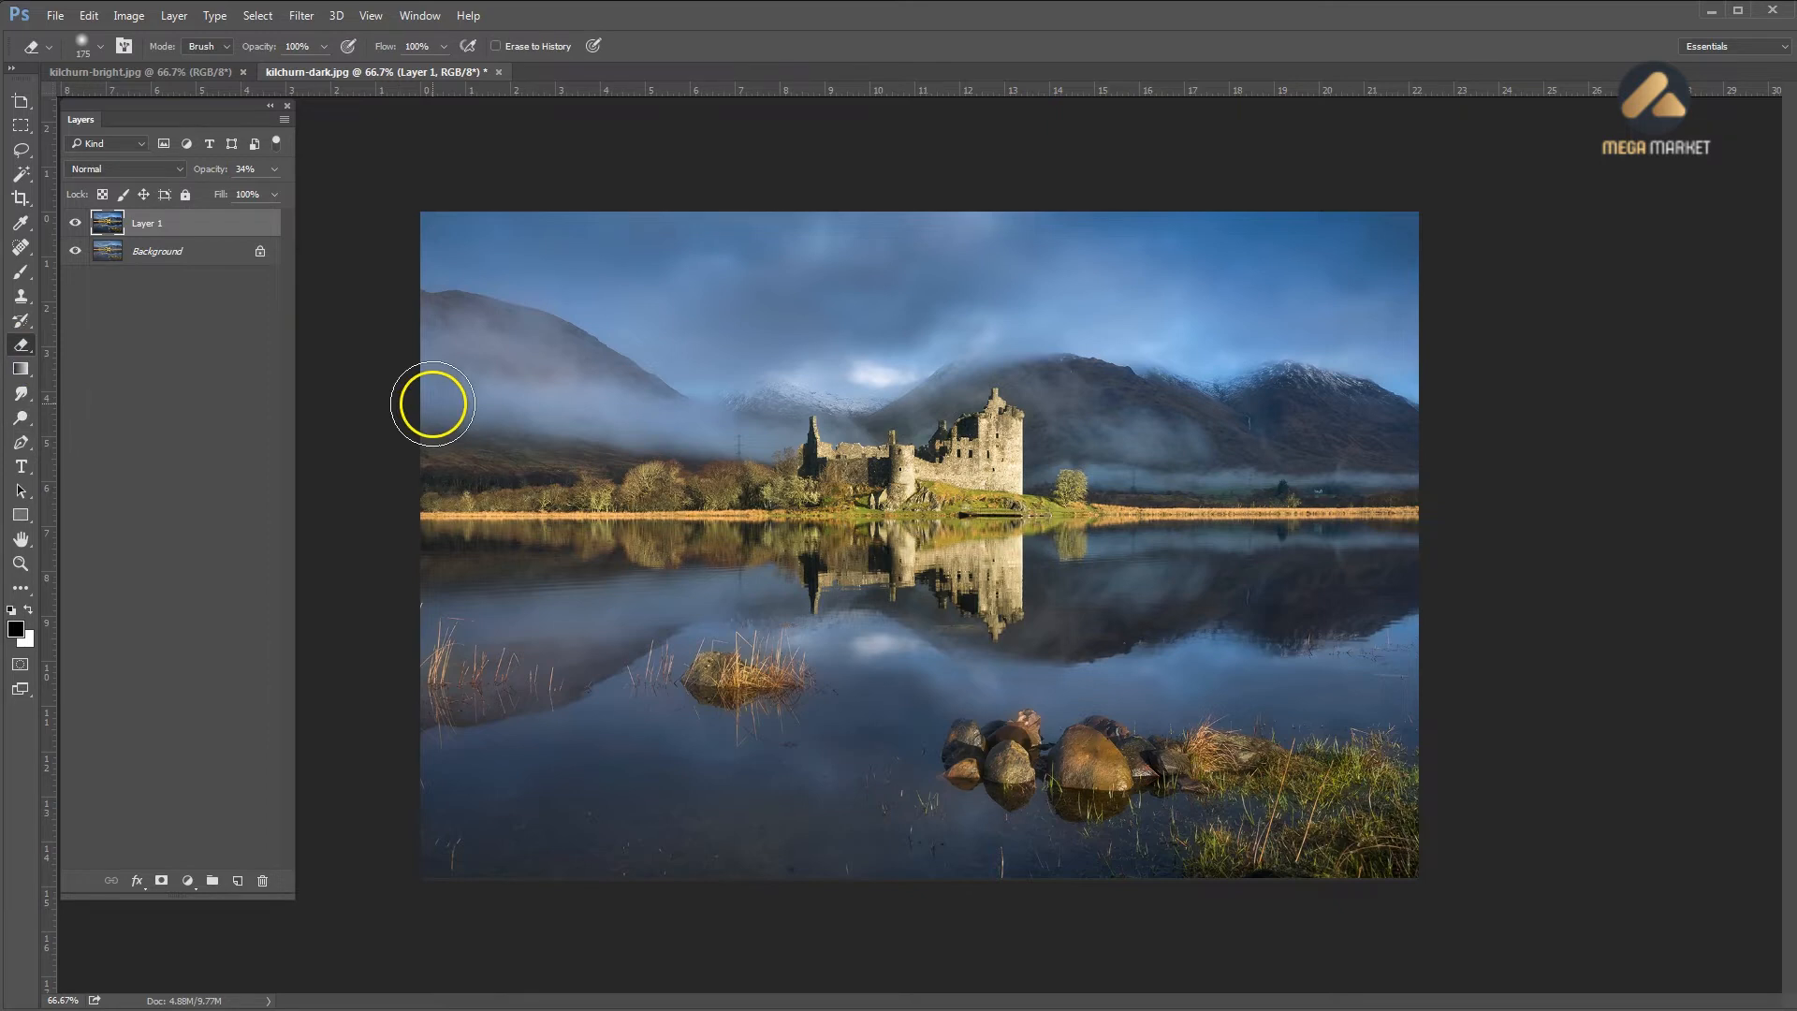
left_click_drag(812, 462, 805, 458)
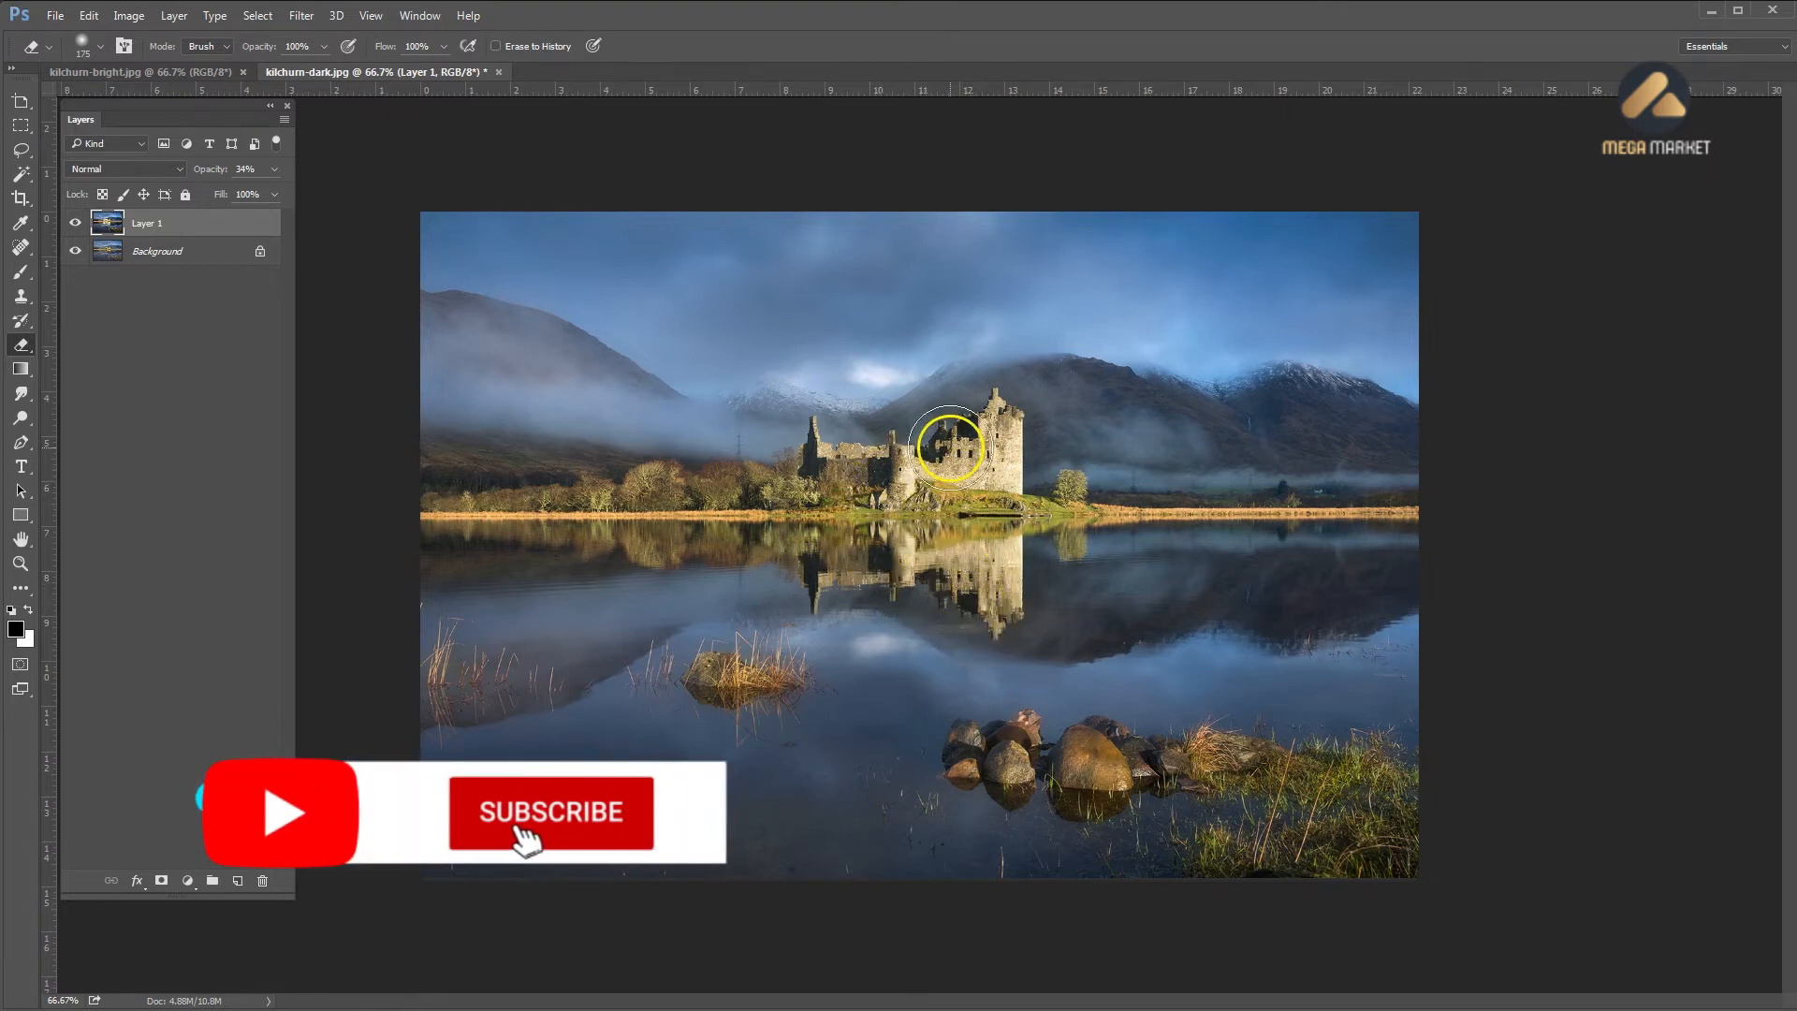
mouse_move(948, 432)
left_mouse_down()
mouse_move(985, 412)
mouse_move(947, 445)
left_mouse_up()
mouse_move(962, 578)
left_mouse_down()
mouse_move(992, 612)
mouse_move(999, 581)
mouse_move(962, 591)
mouse_move(894, 541)
mouse_move(917, 472)
mouse_move(958, 438)
mouse_move(823, 453)
left_mouse_up()
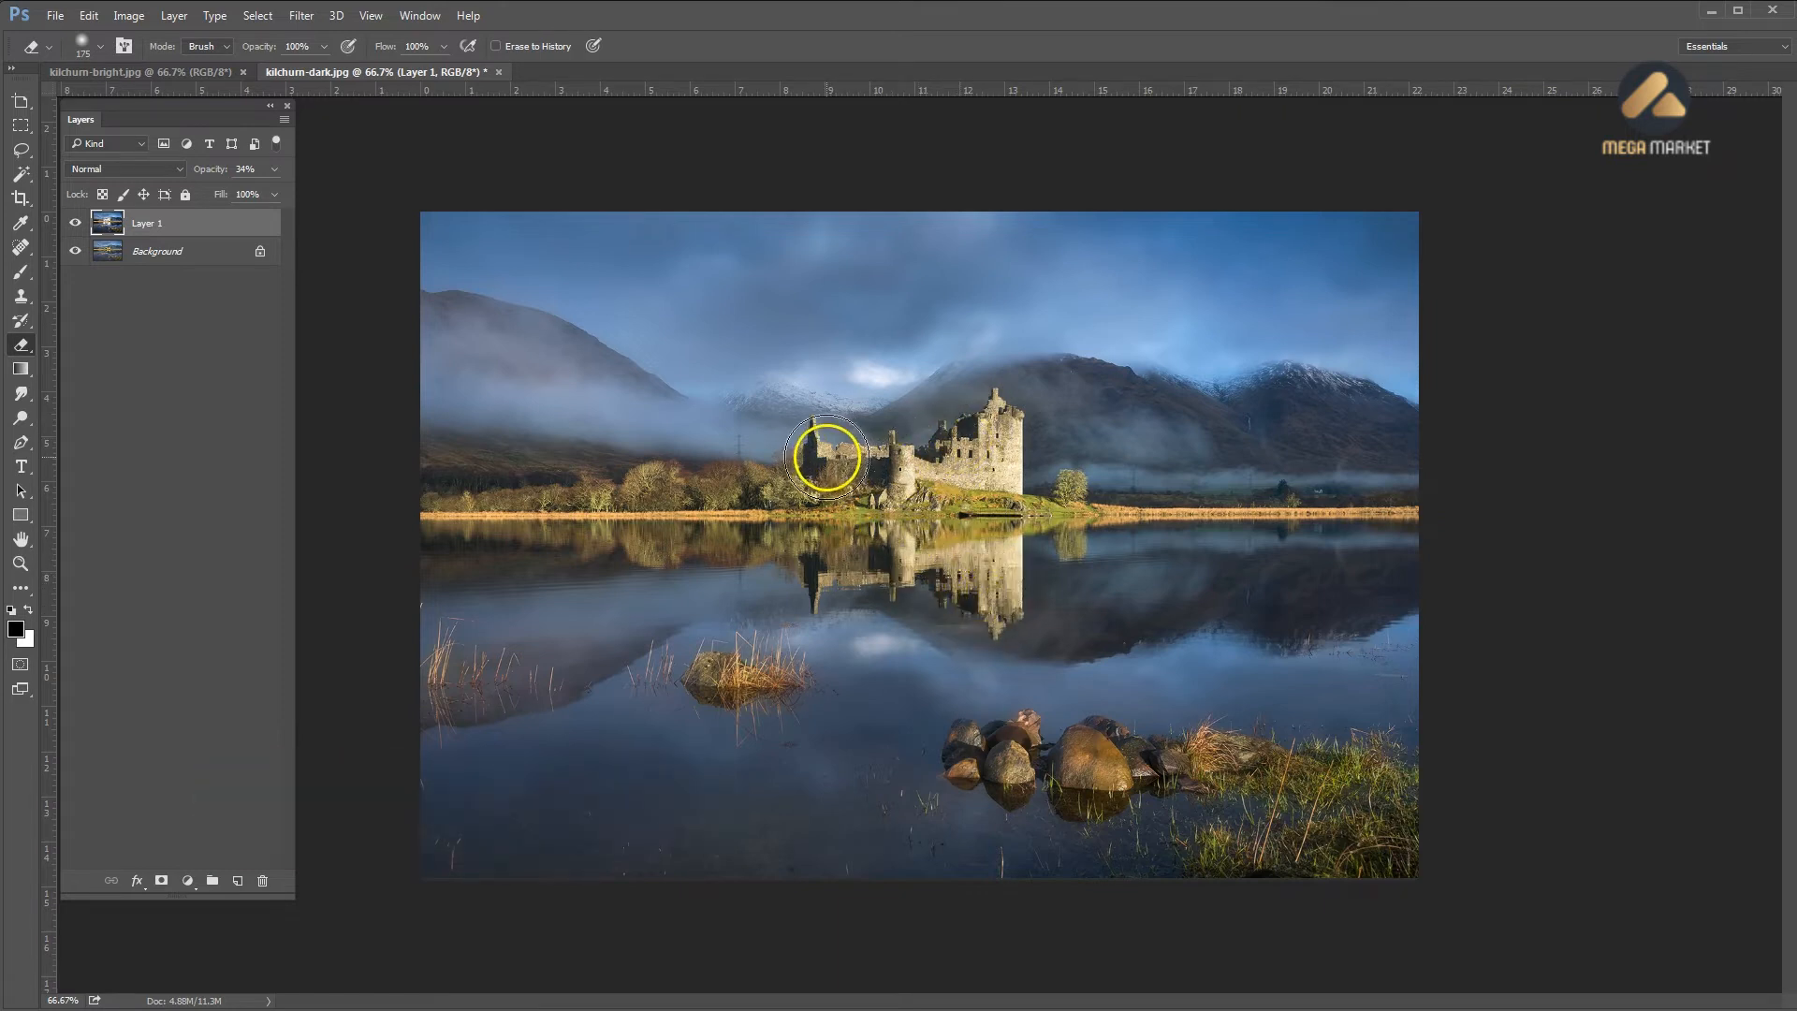
left_click(76, 221)
left_click(76, 221)
Lower the Auto Contrast layer's opacity slightly and merge it into the background
left_click(276, 168)
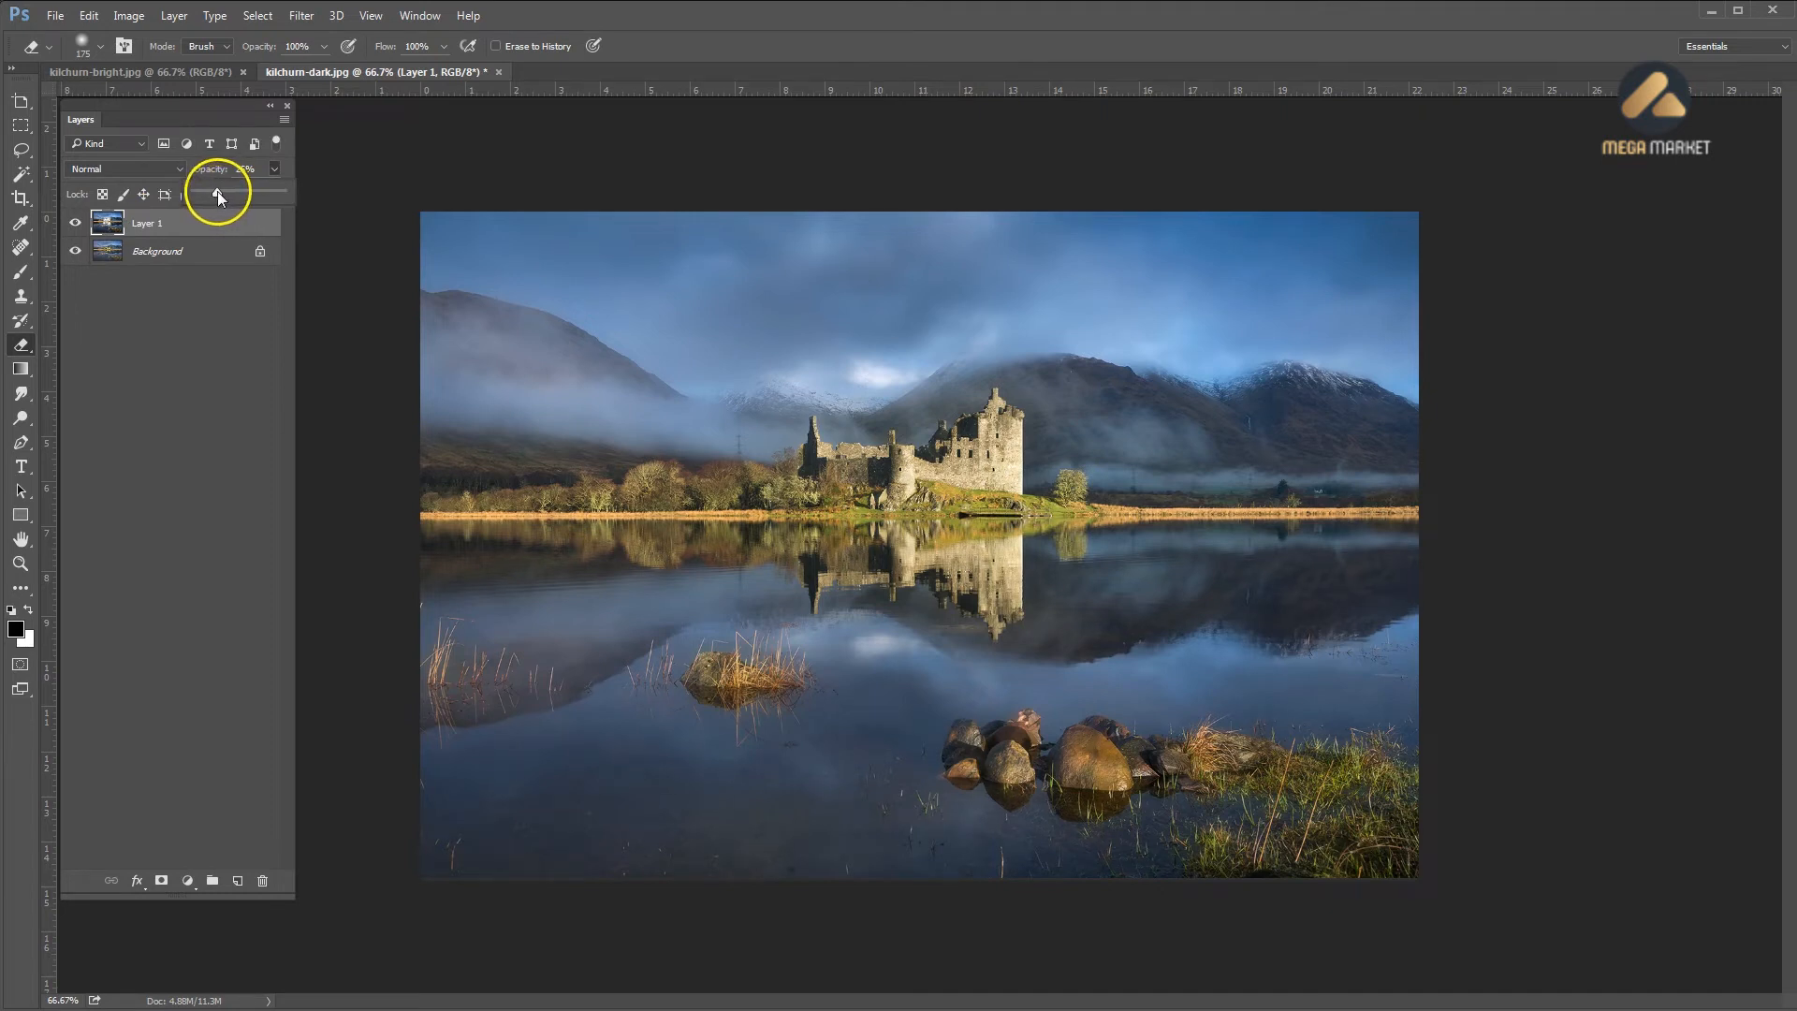
left_click(208, 227)
left_click(76, 223)
left_click(75, 223)
key("ctrl+e")
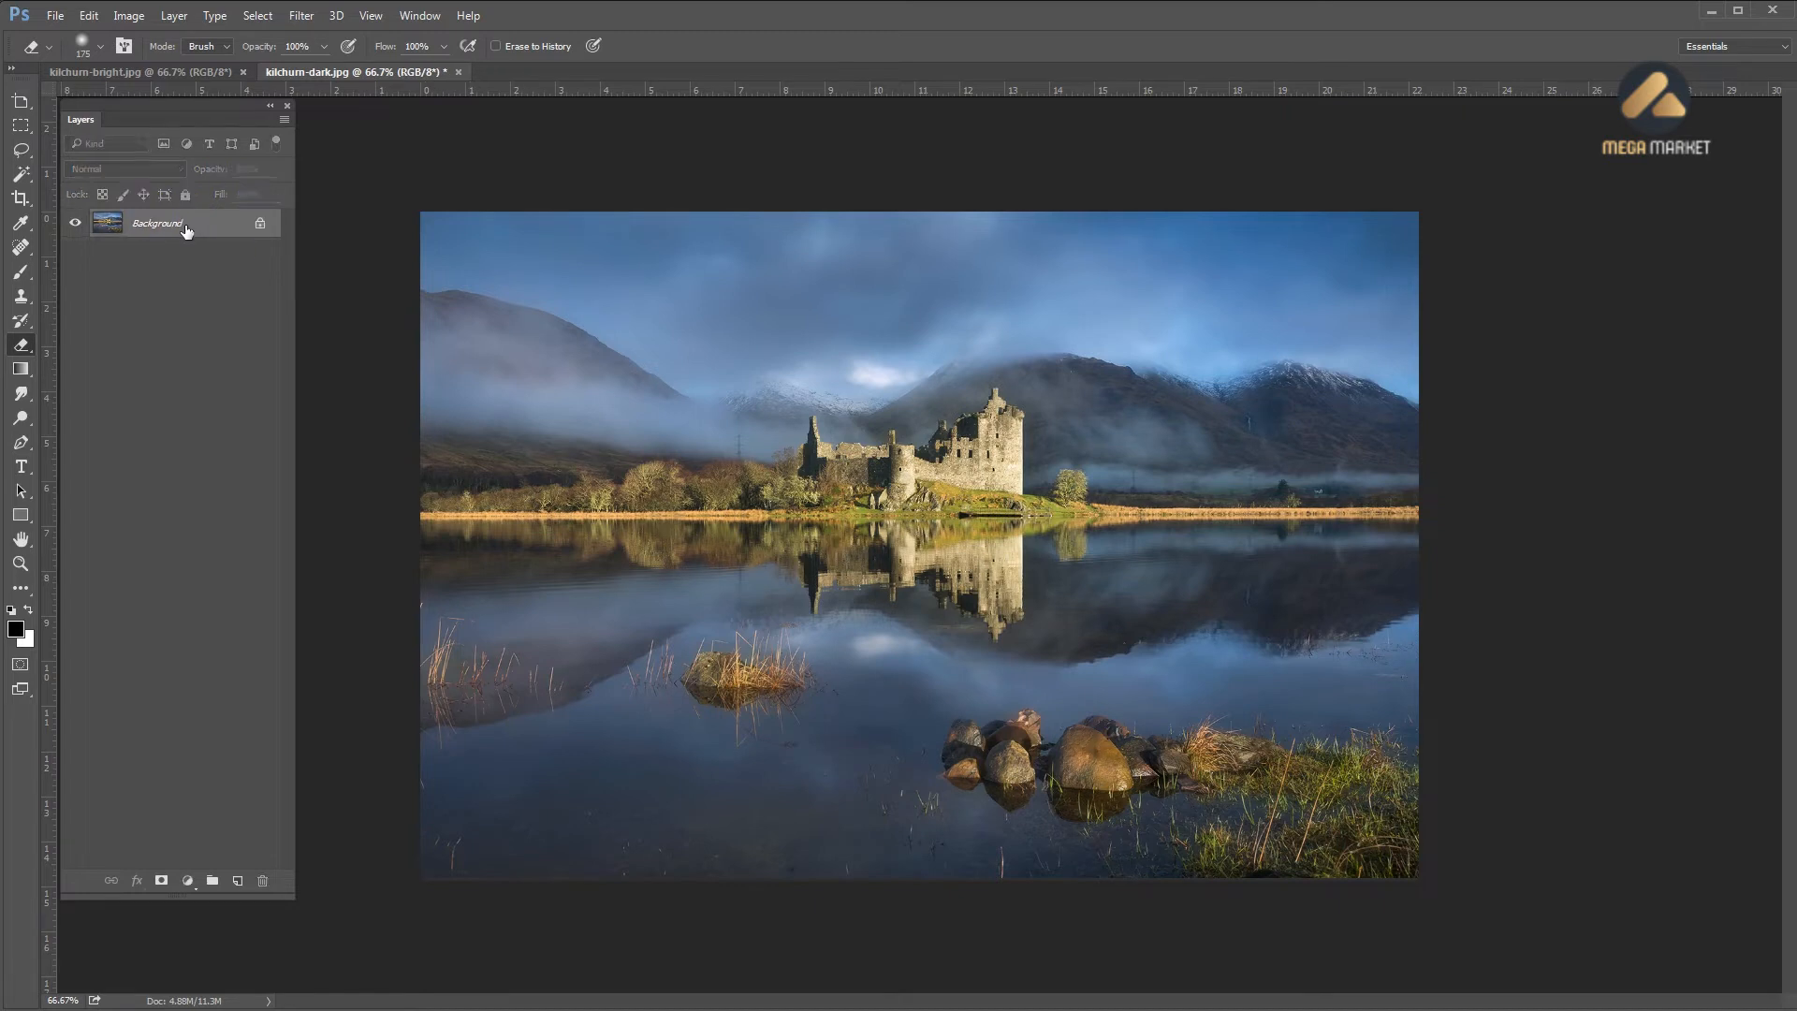
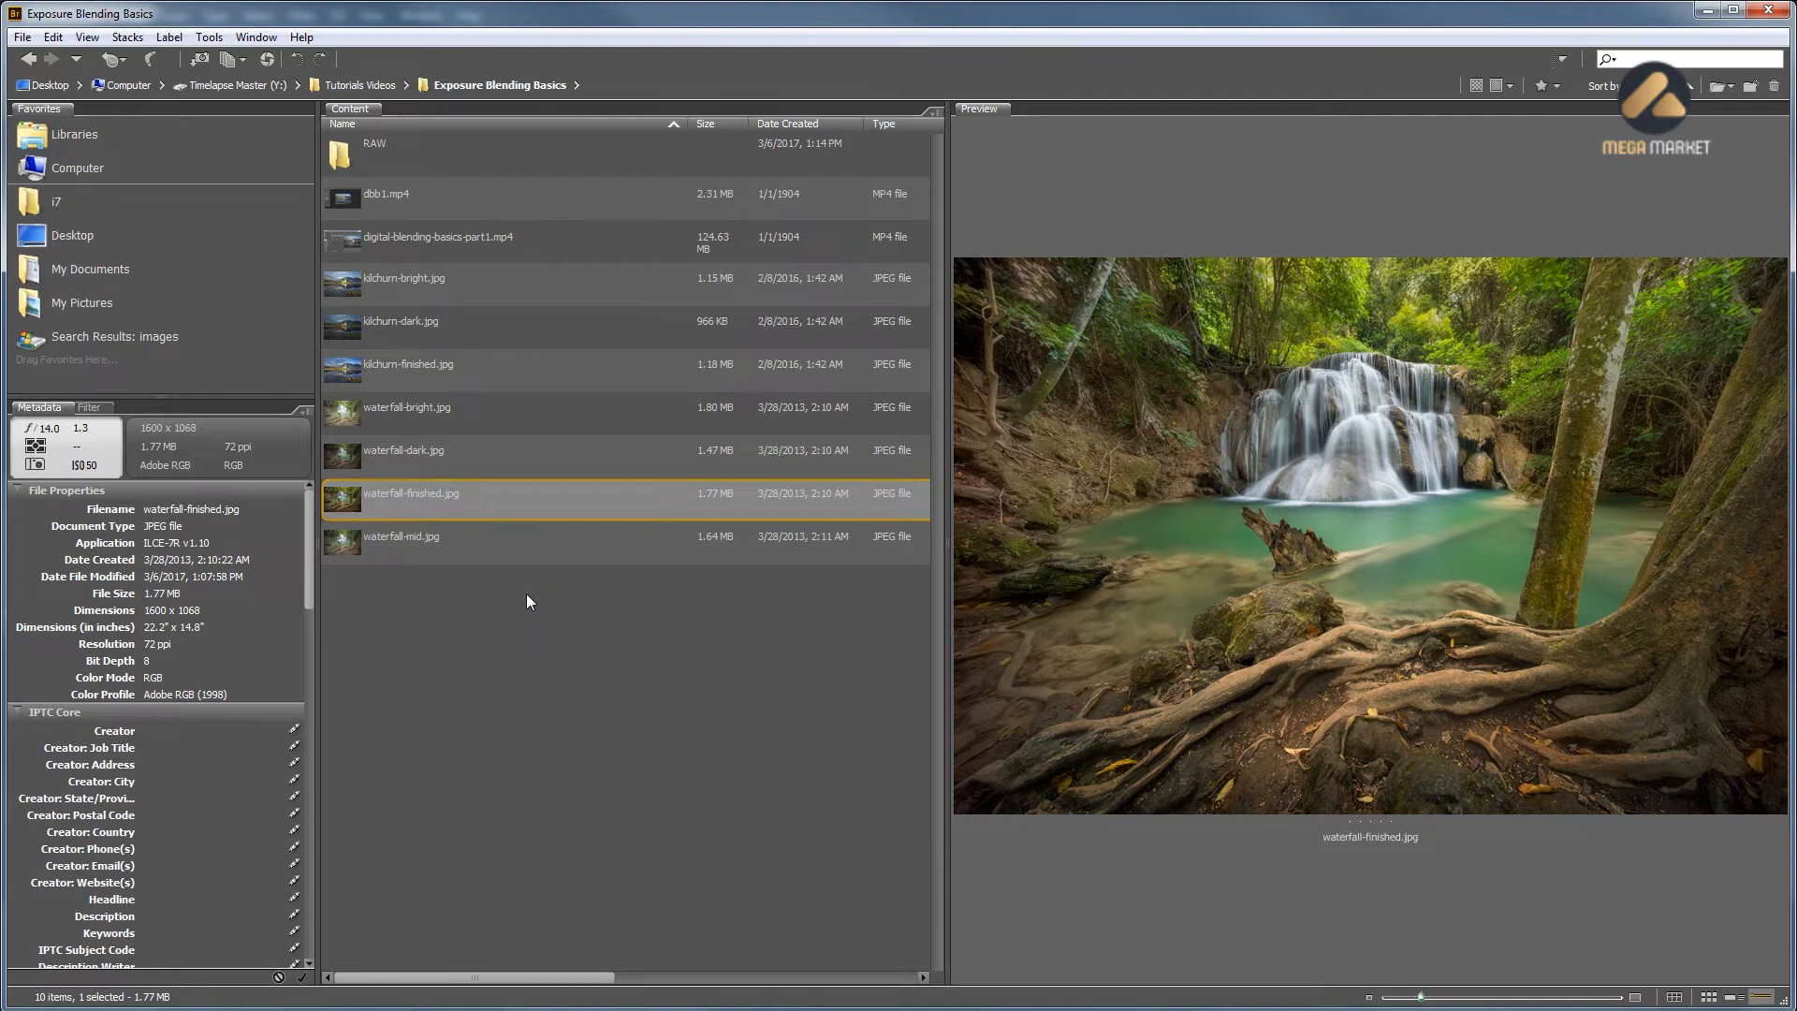
Switch to Adobe Bridge and compare the bright, dark, mid and finished versions of the waterfall photo
left_click(416, 448)
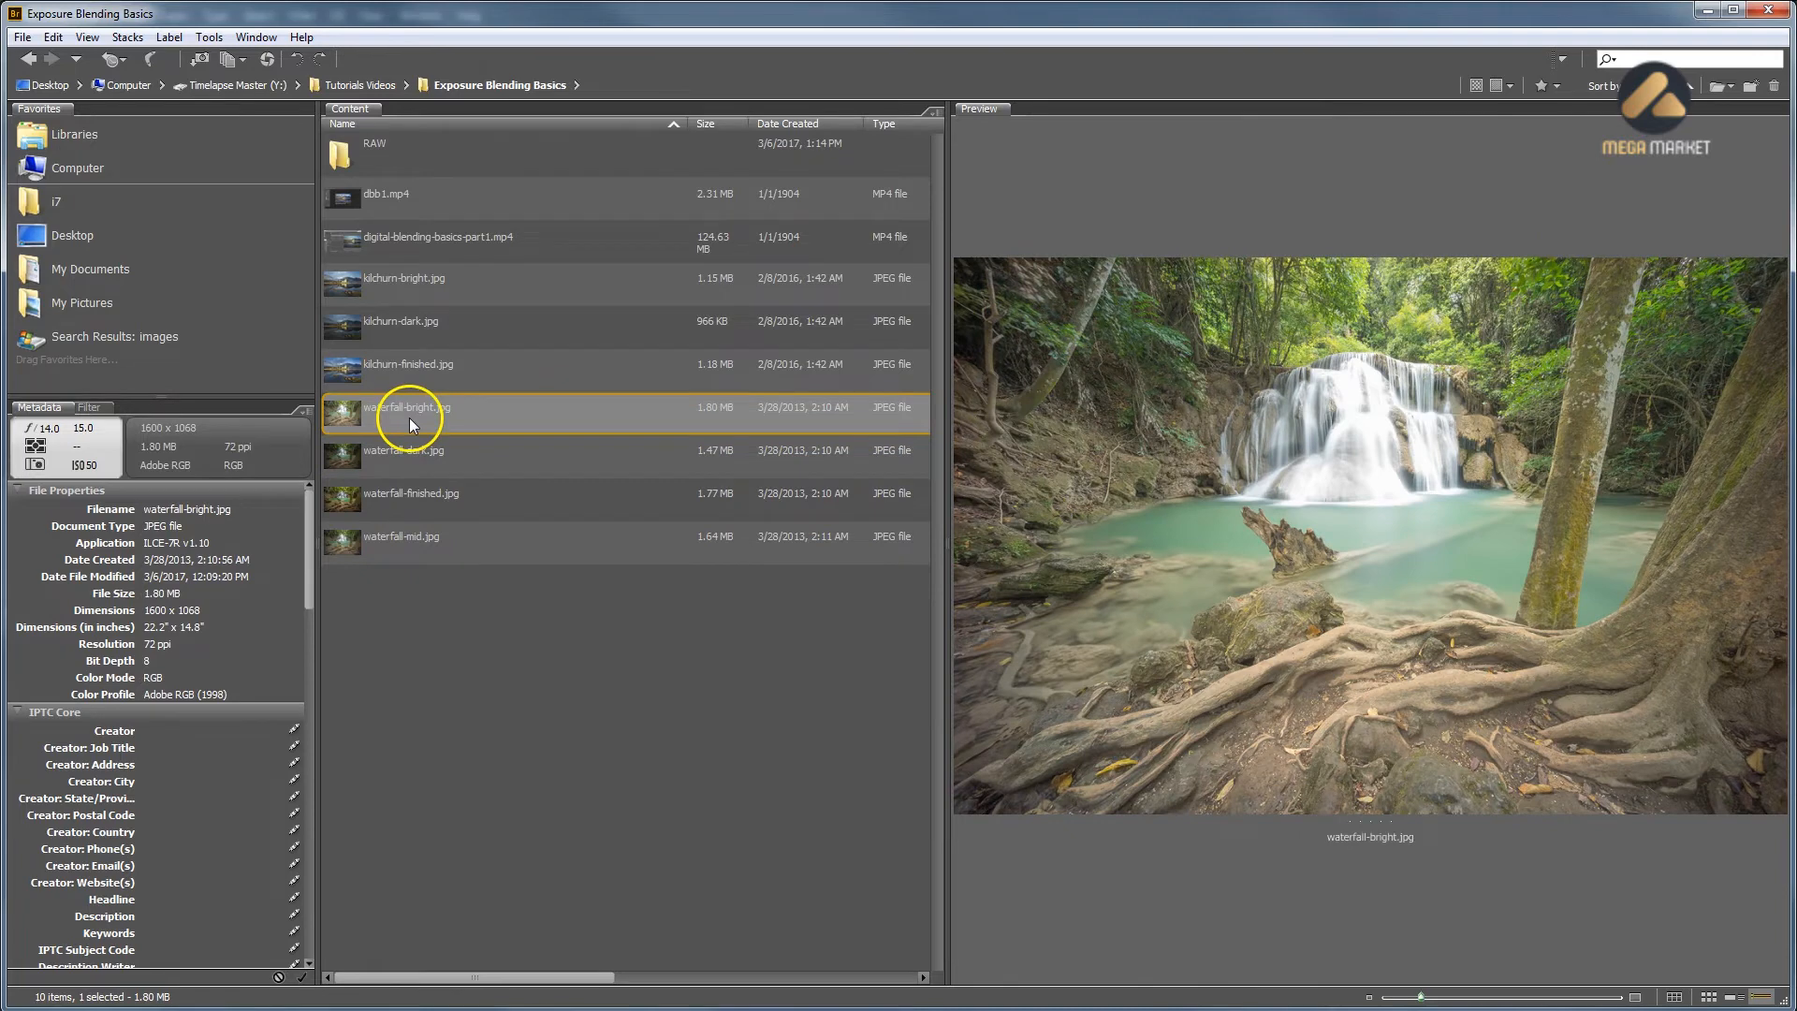
key("Down")
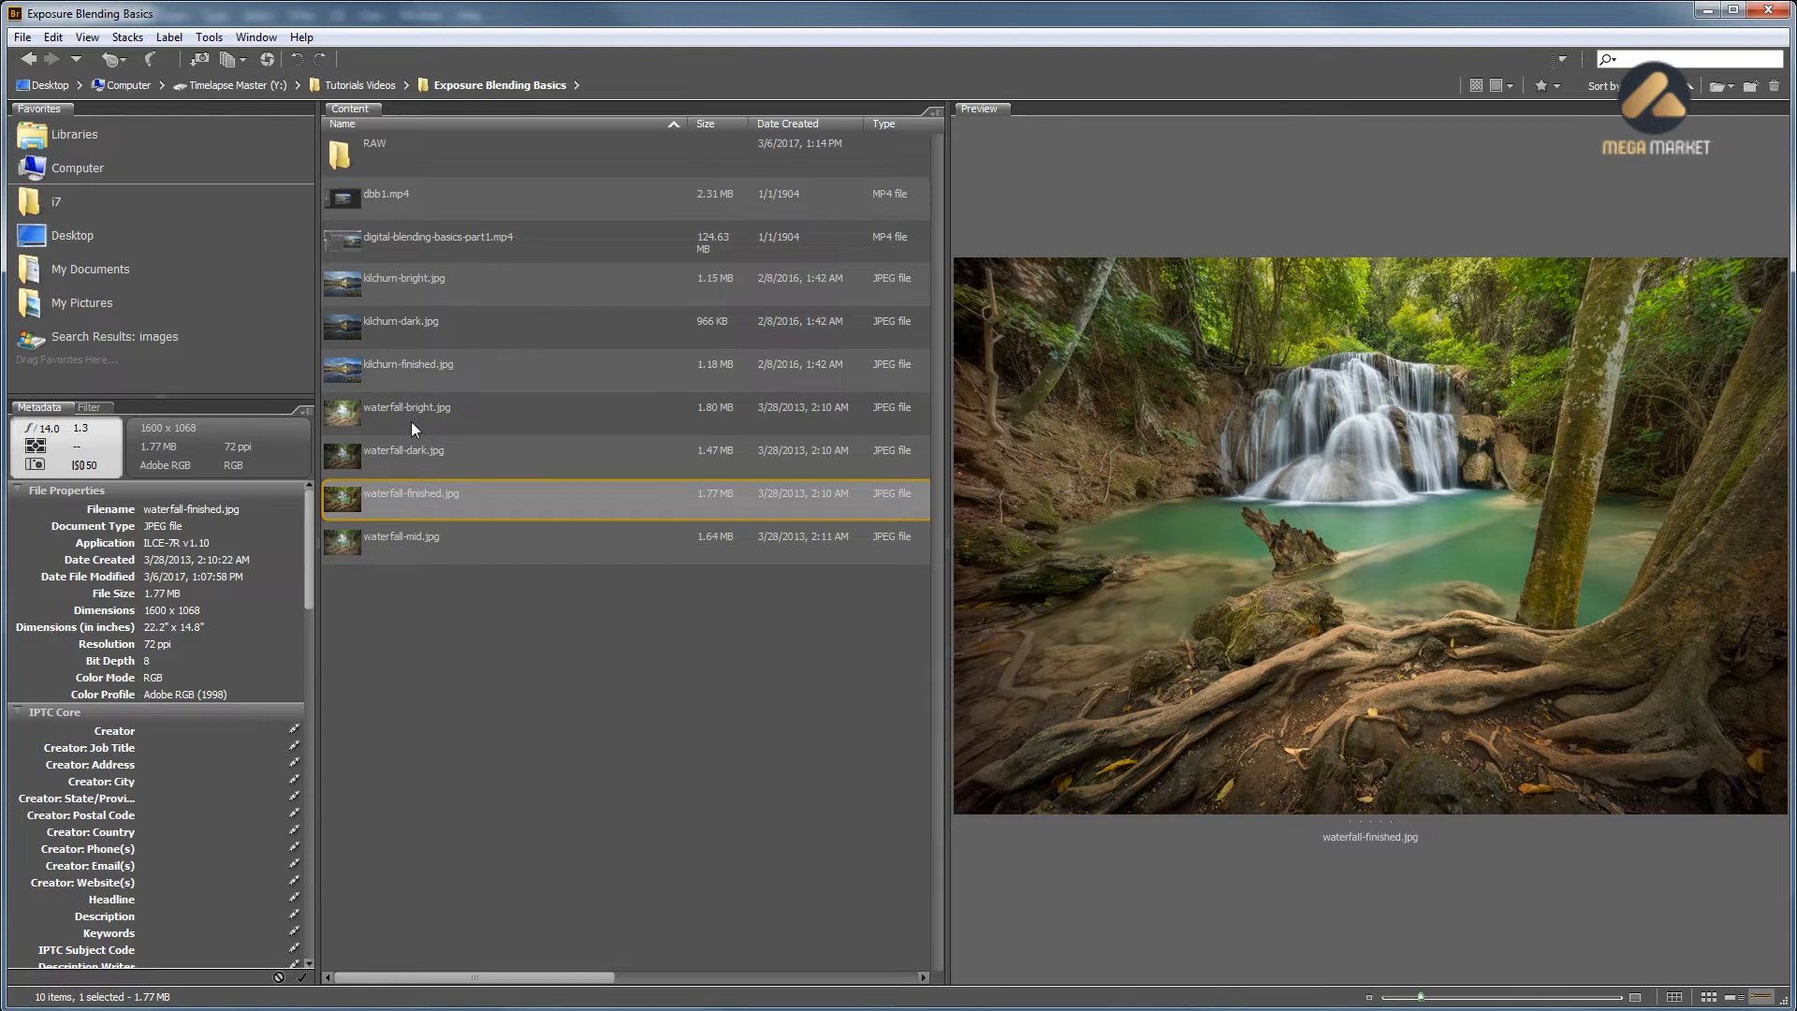
key("Up")
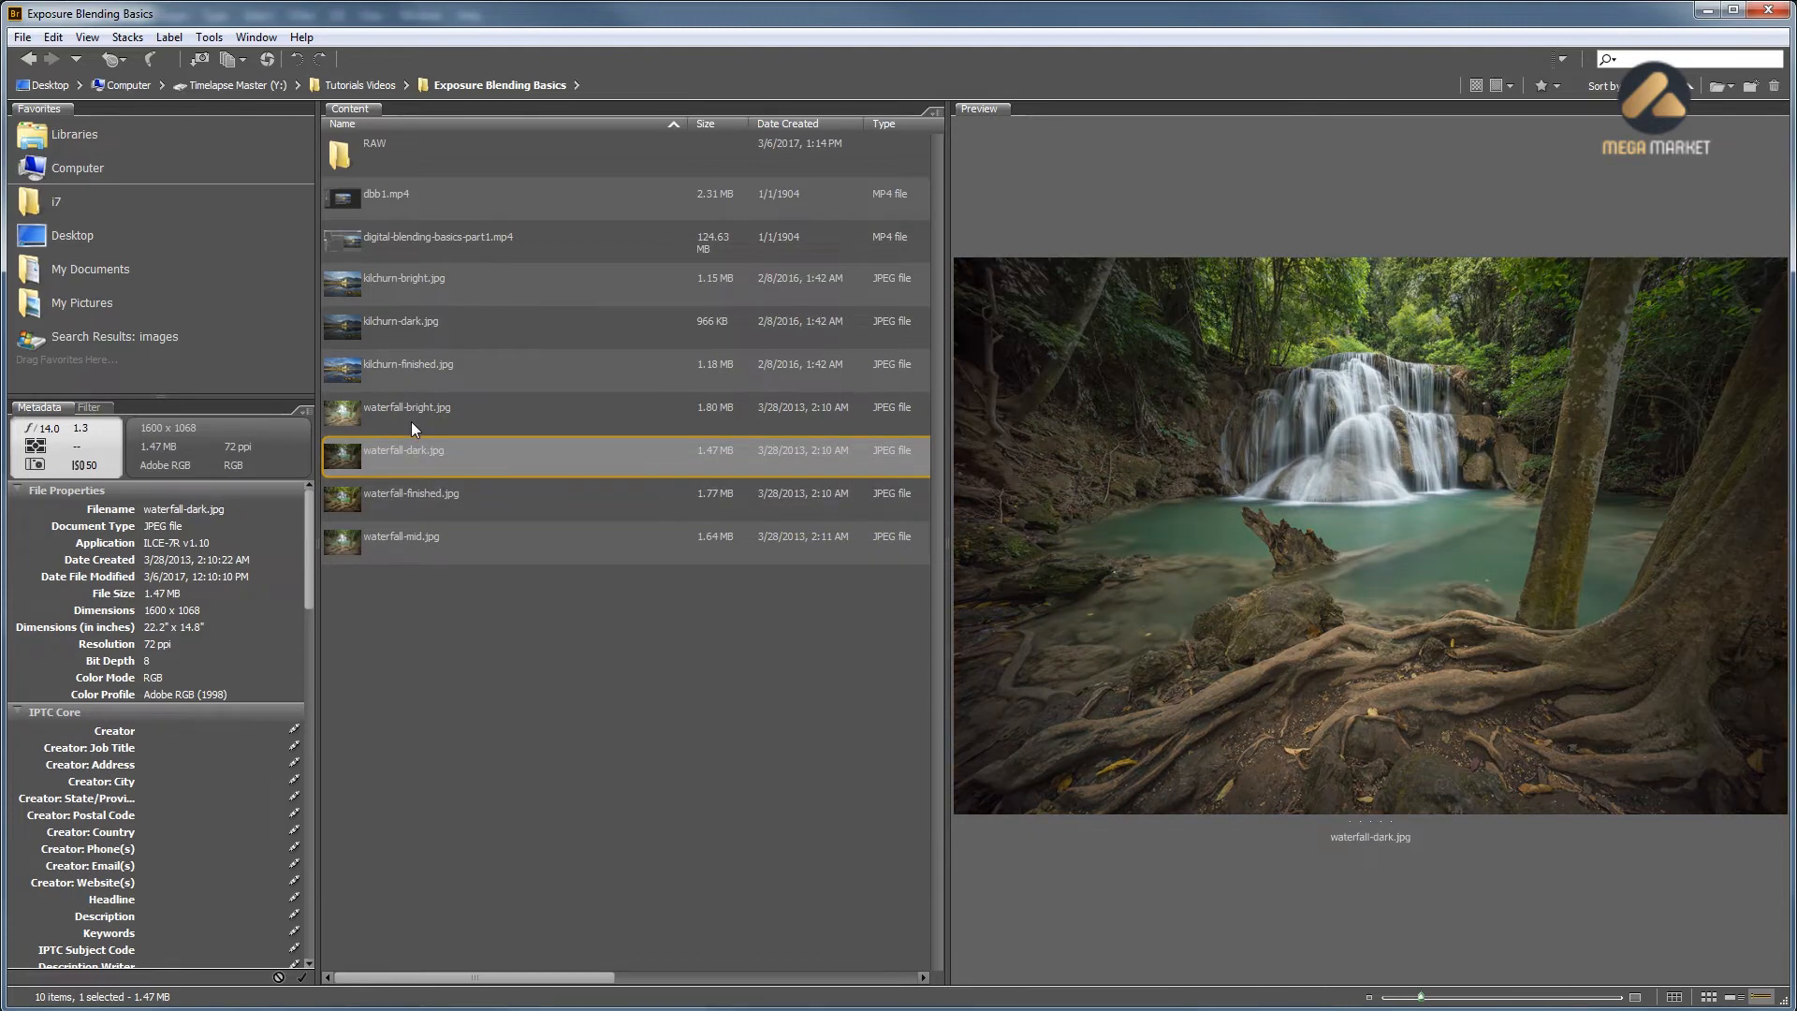
key("Up")
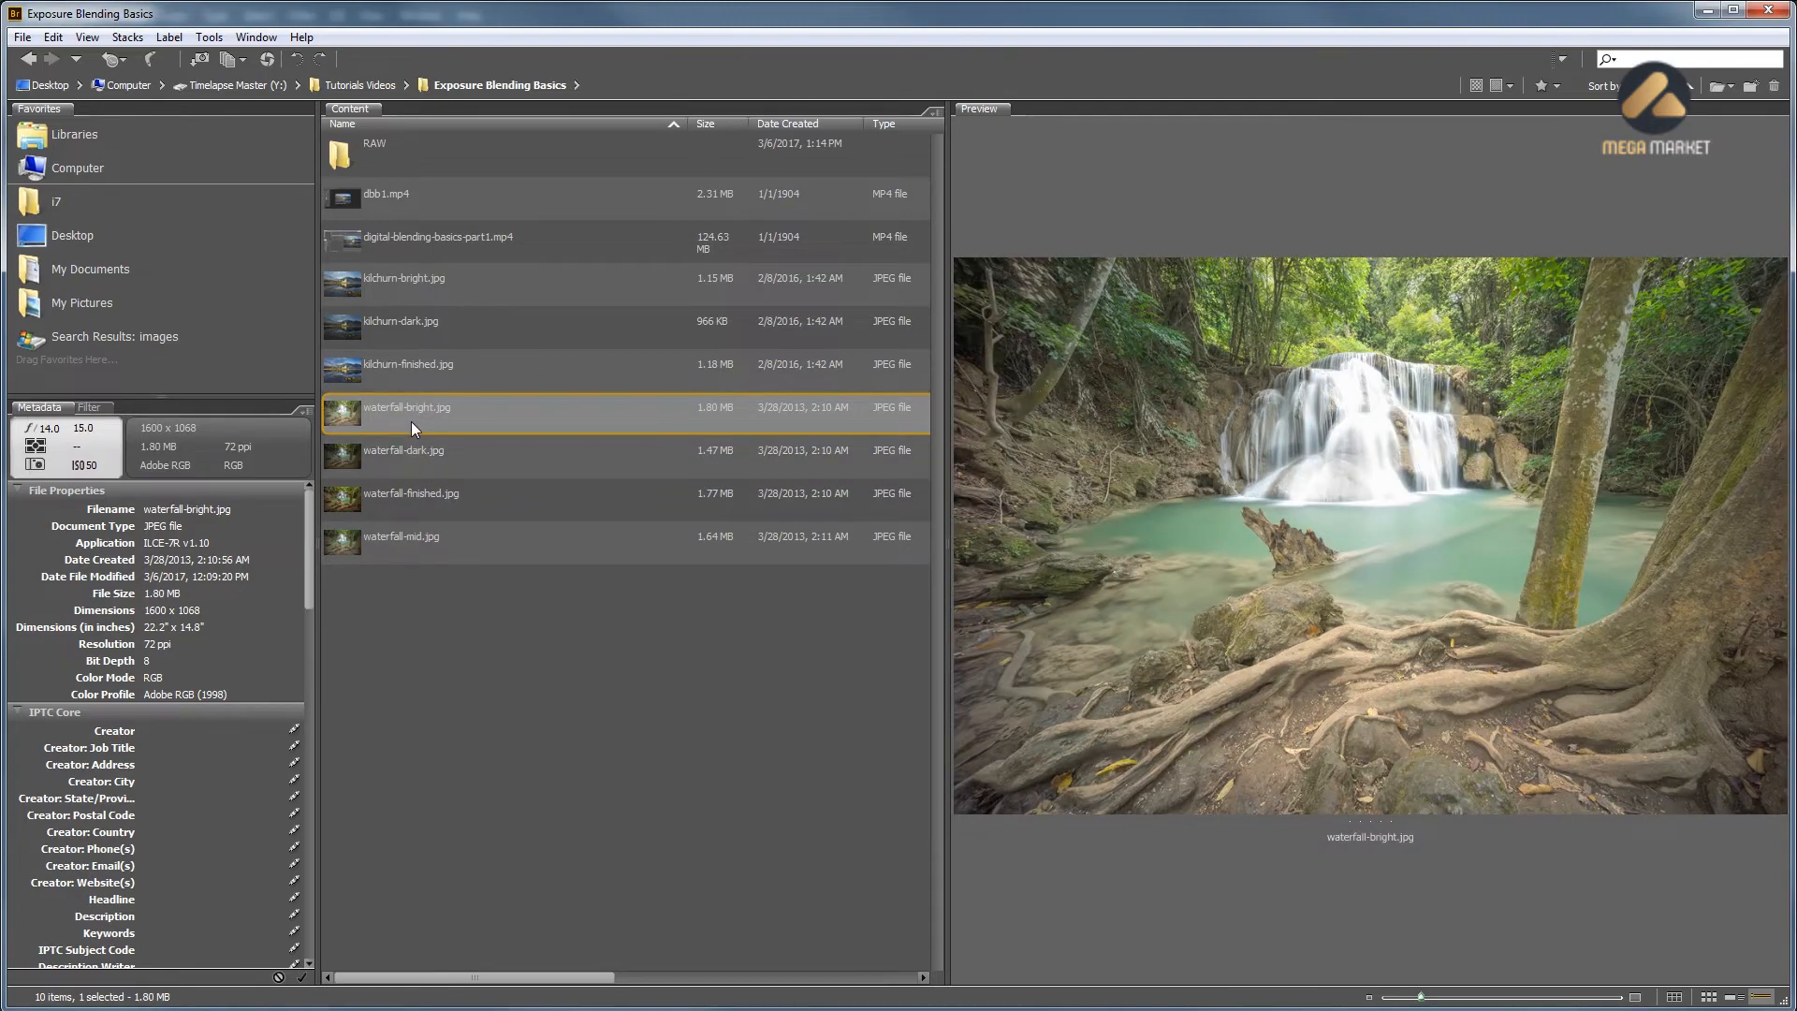
key("Down")
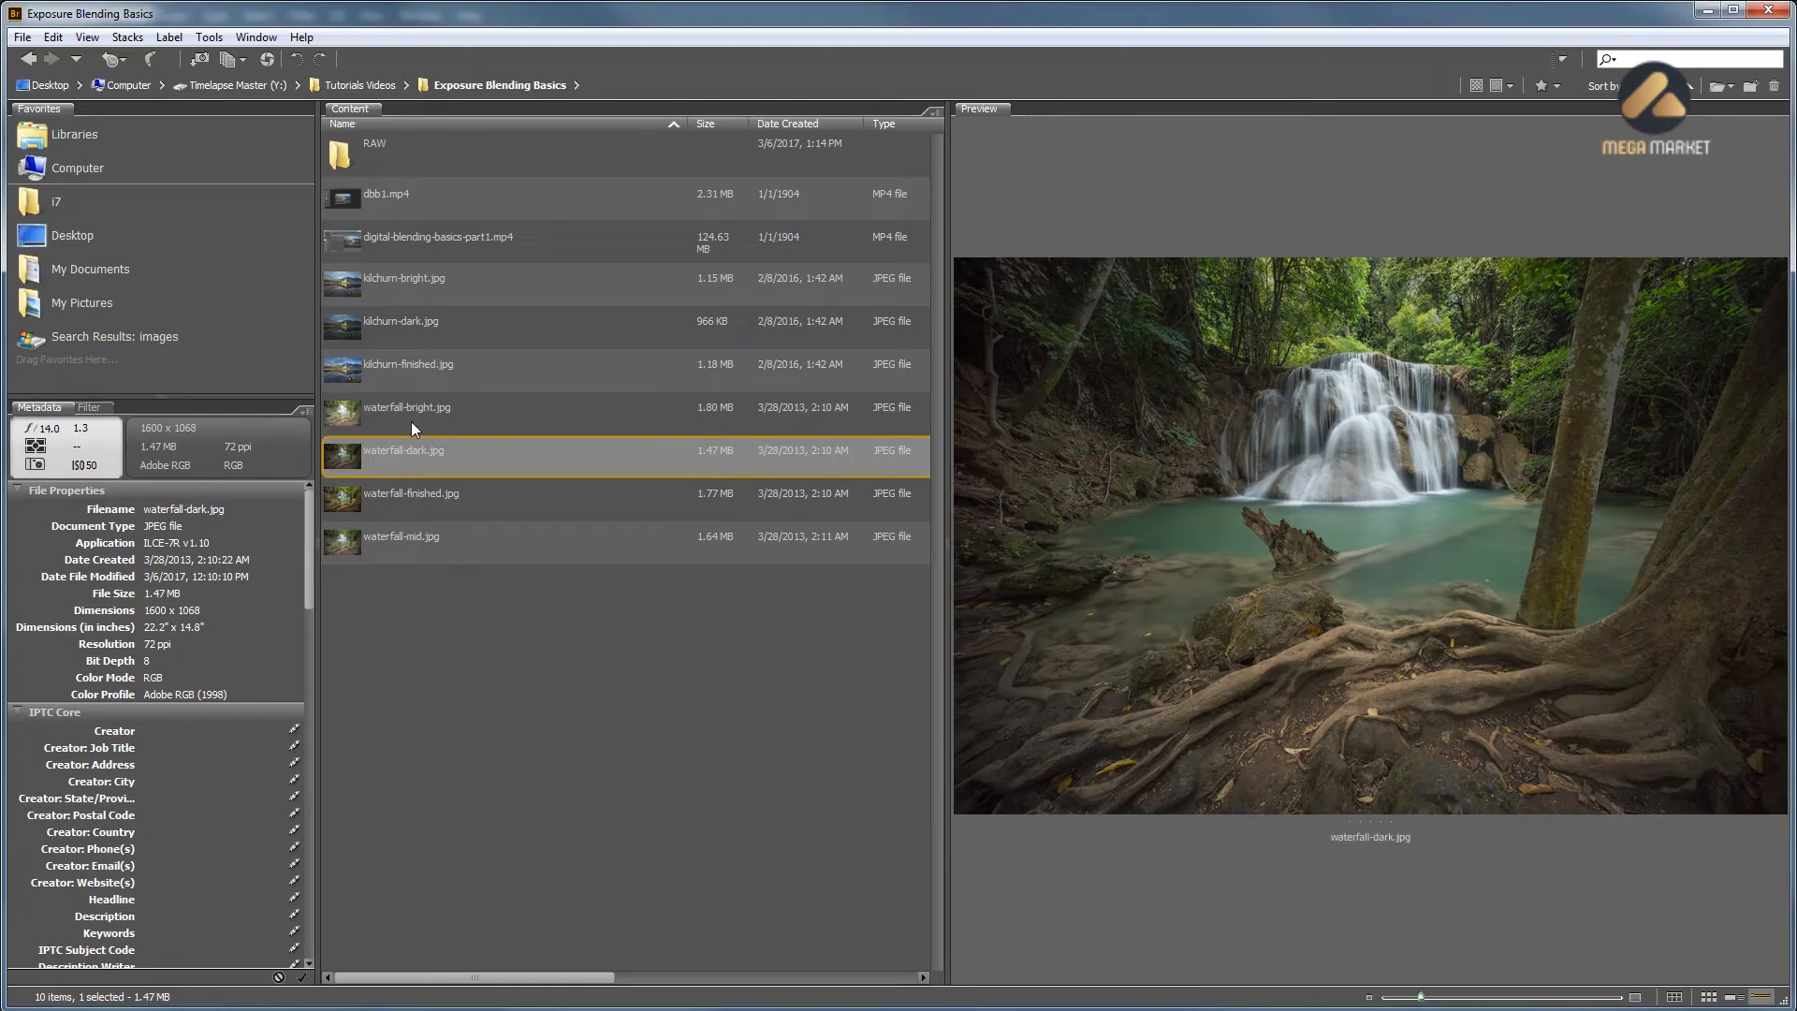
key("Up")
key("Down")
key("Down")
key("Down")
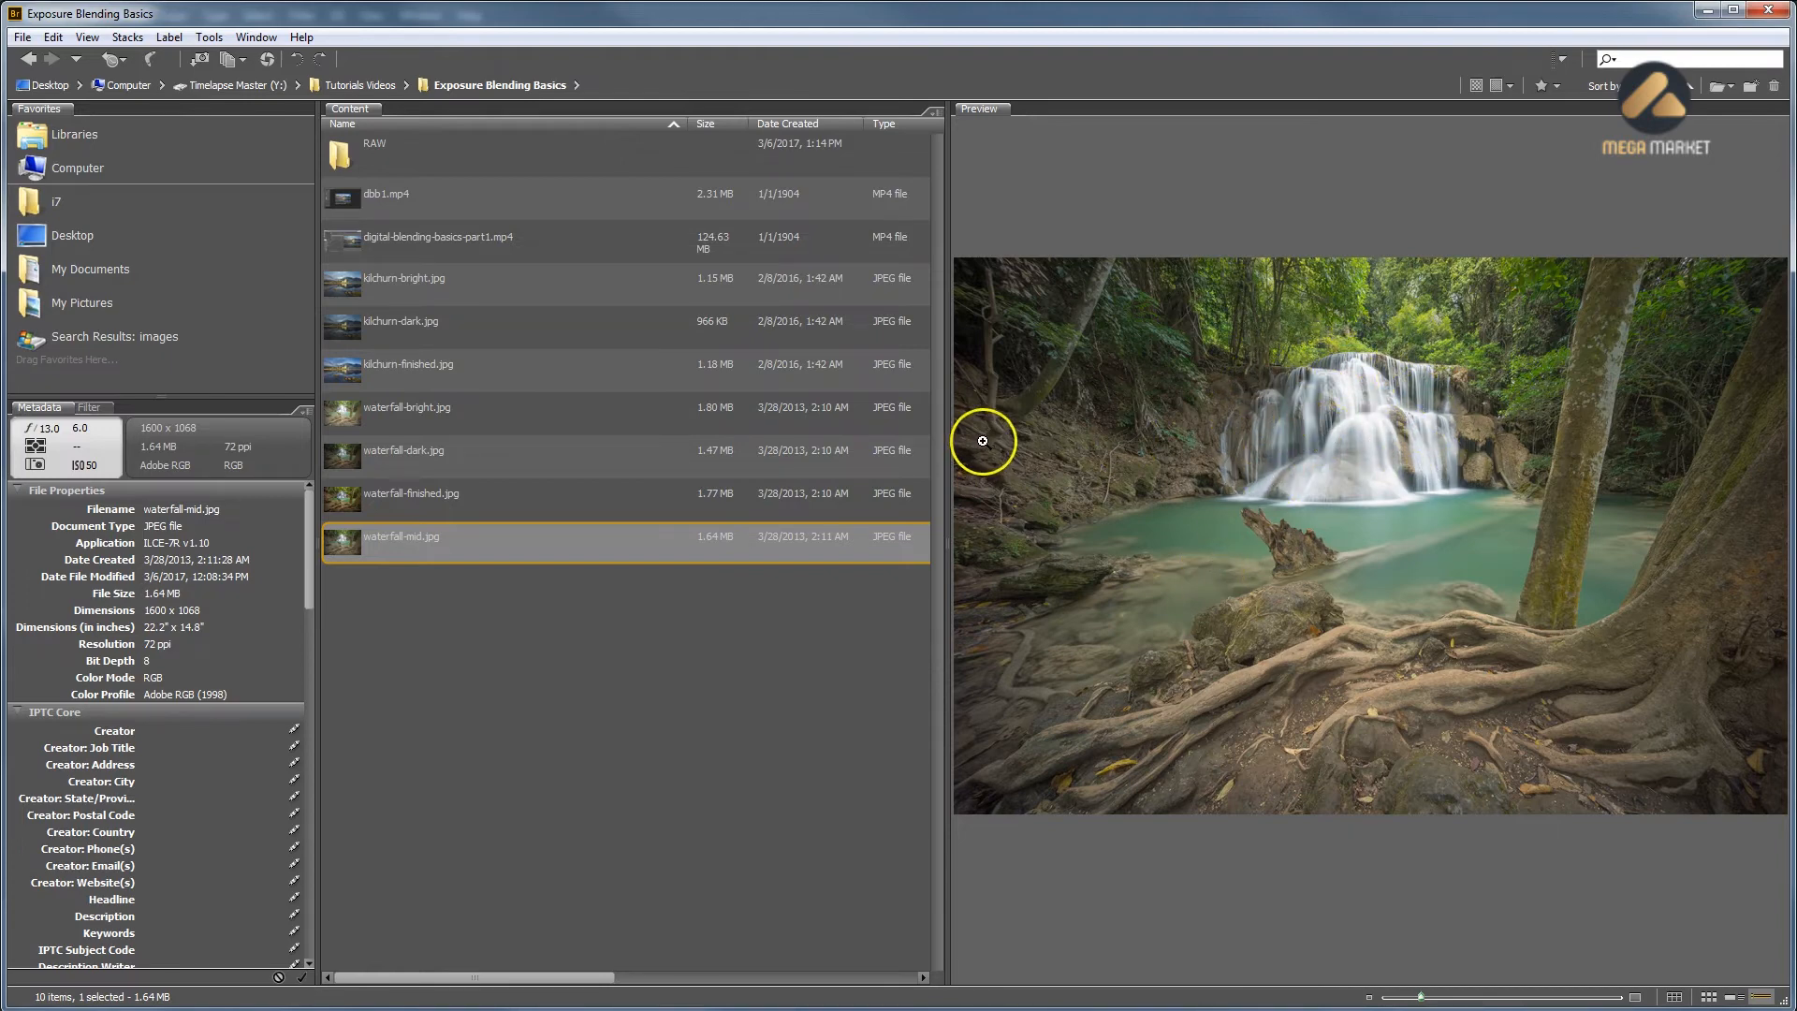
key("Up")
key("Up")
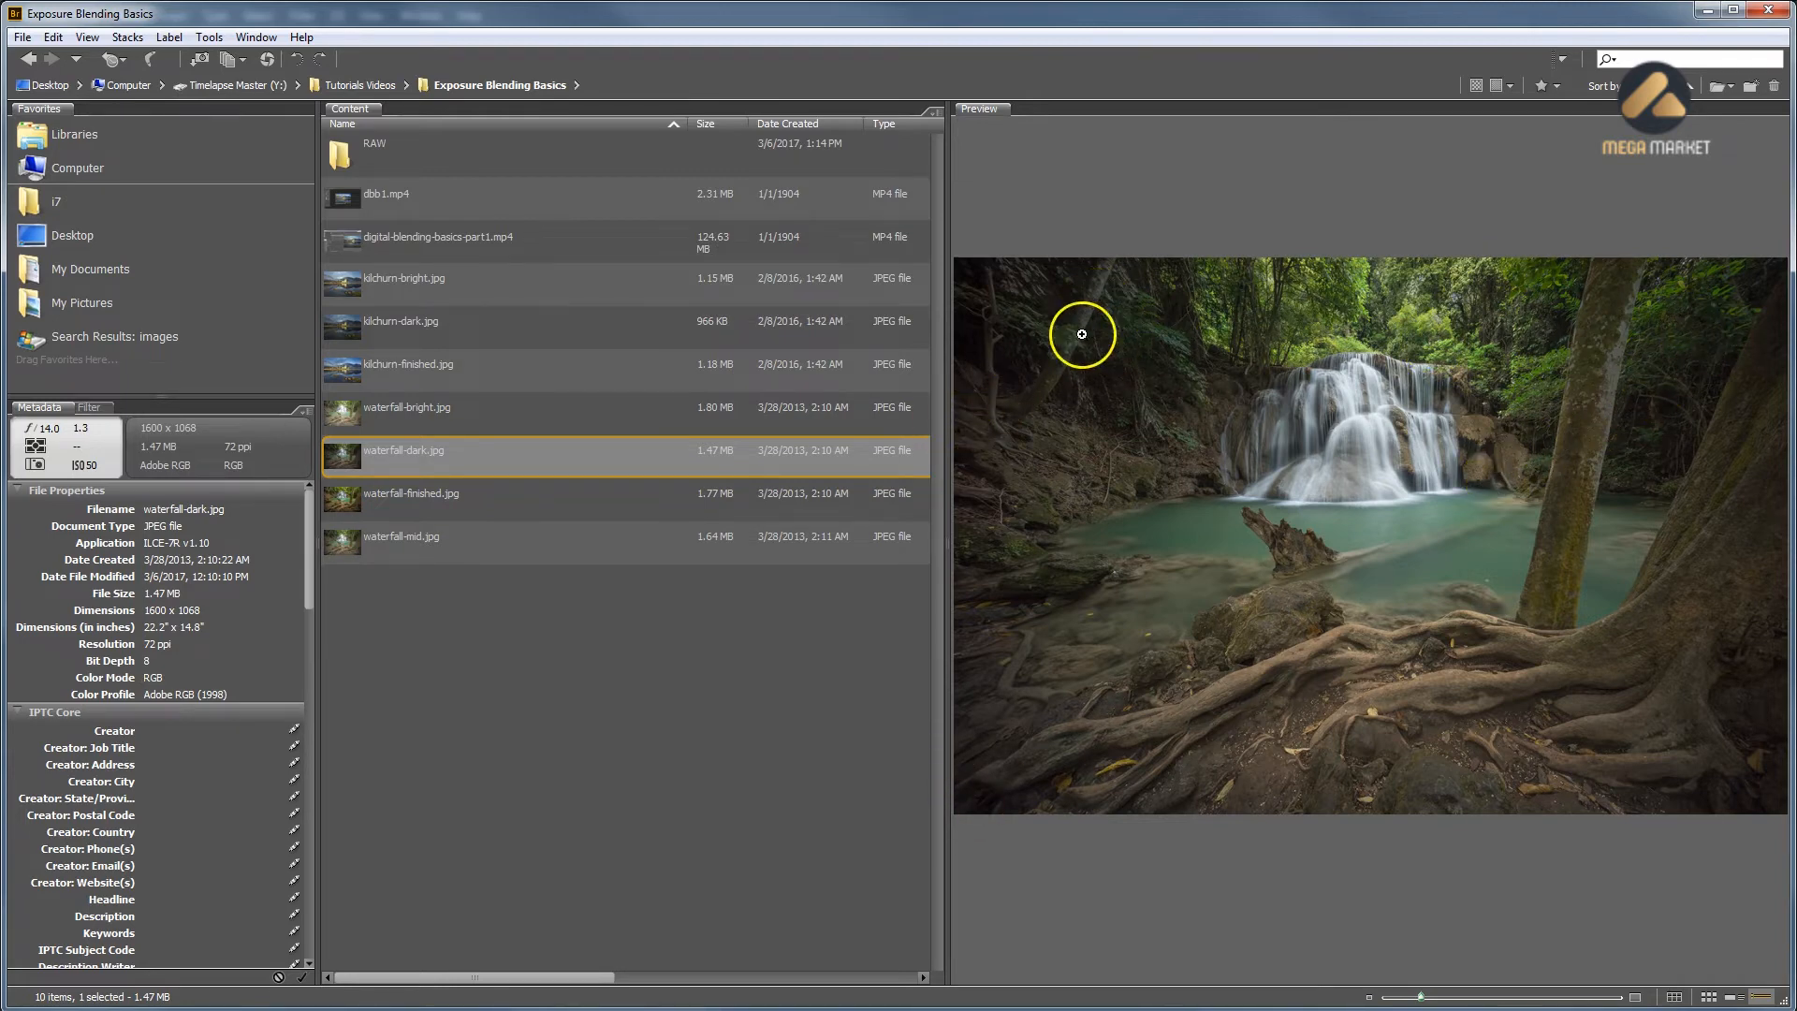
Compare the bright waterfall exposure with the finished version in the preview
key("Up")
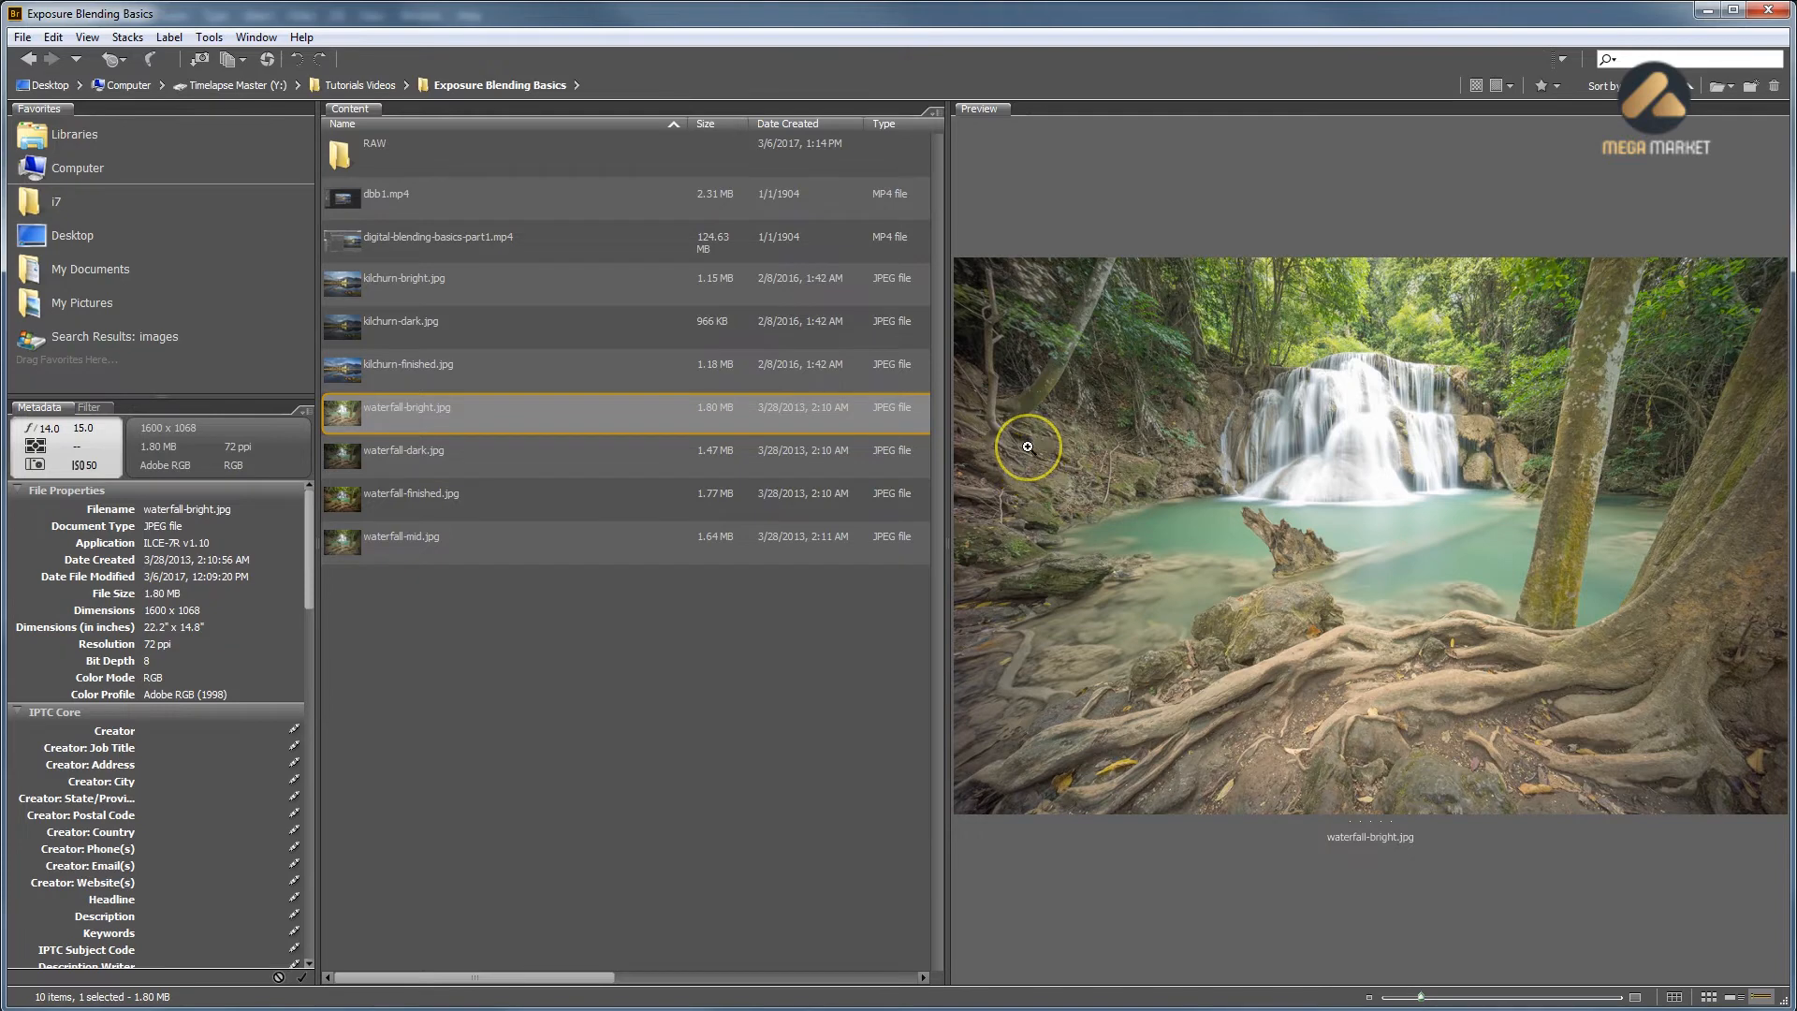
key("Down")
key("Down")
key("Down")
key("Up")
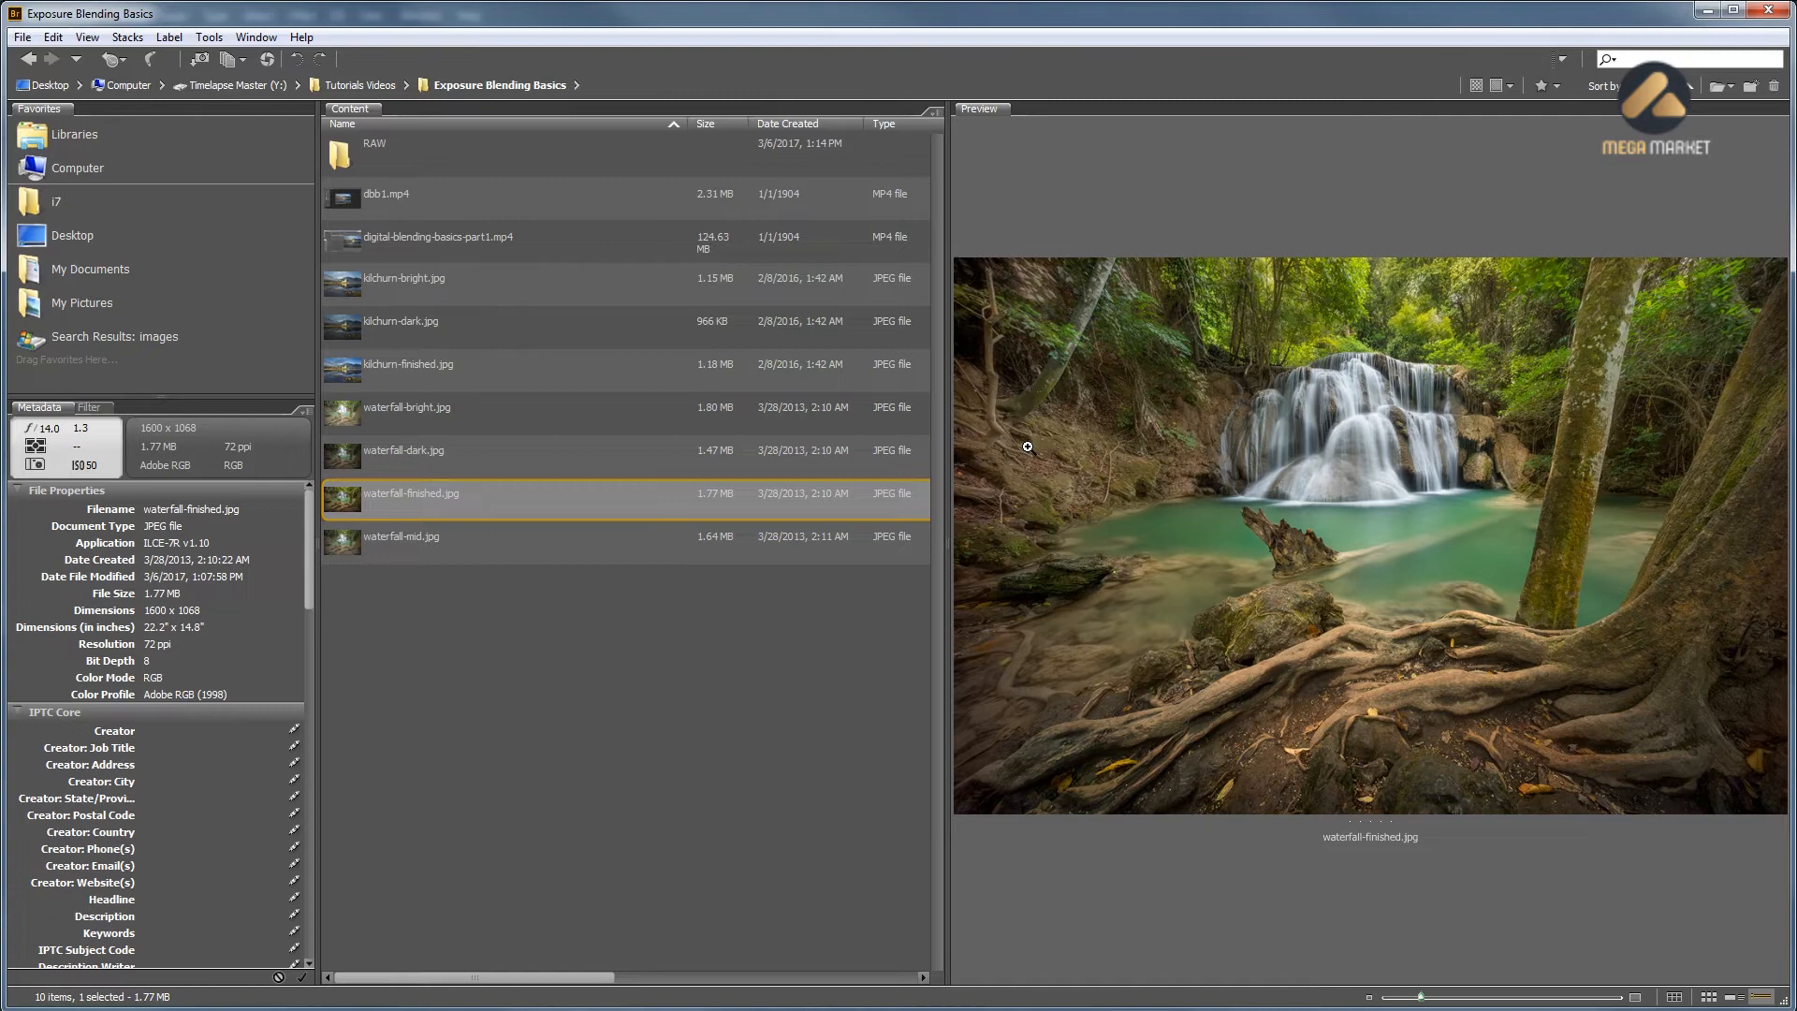
Open waterfall-dark.jpg and waterfall-mid.jpg from Bridge in Photoshop
key("Up")
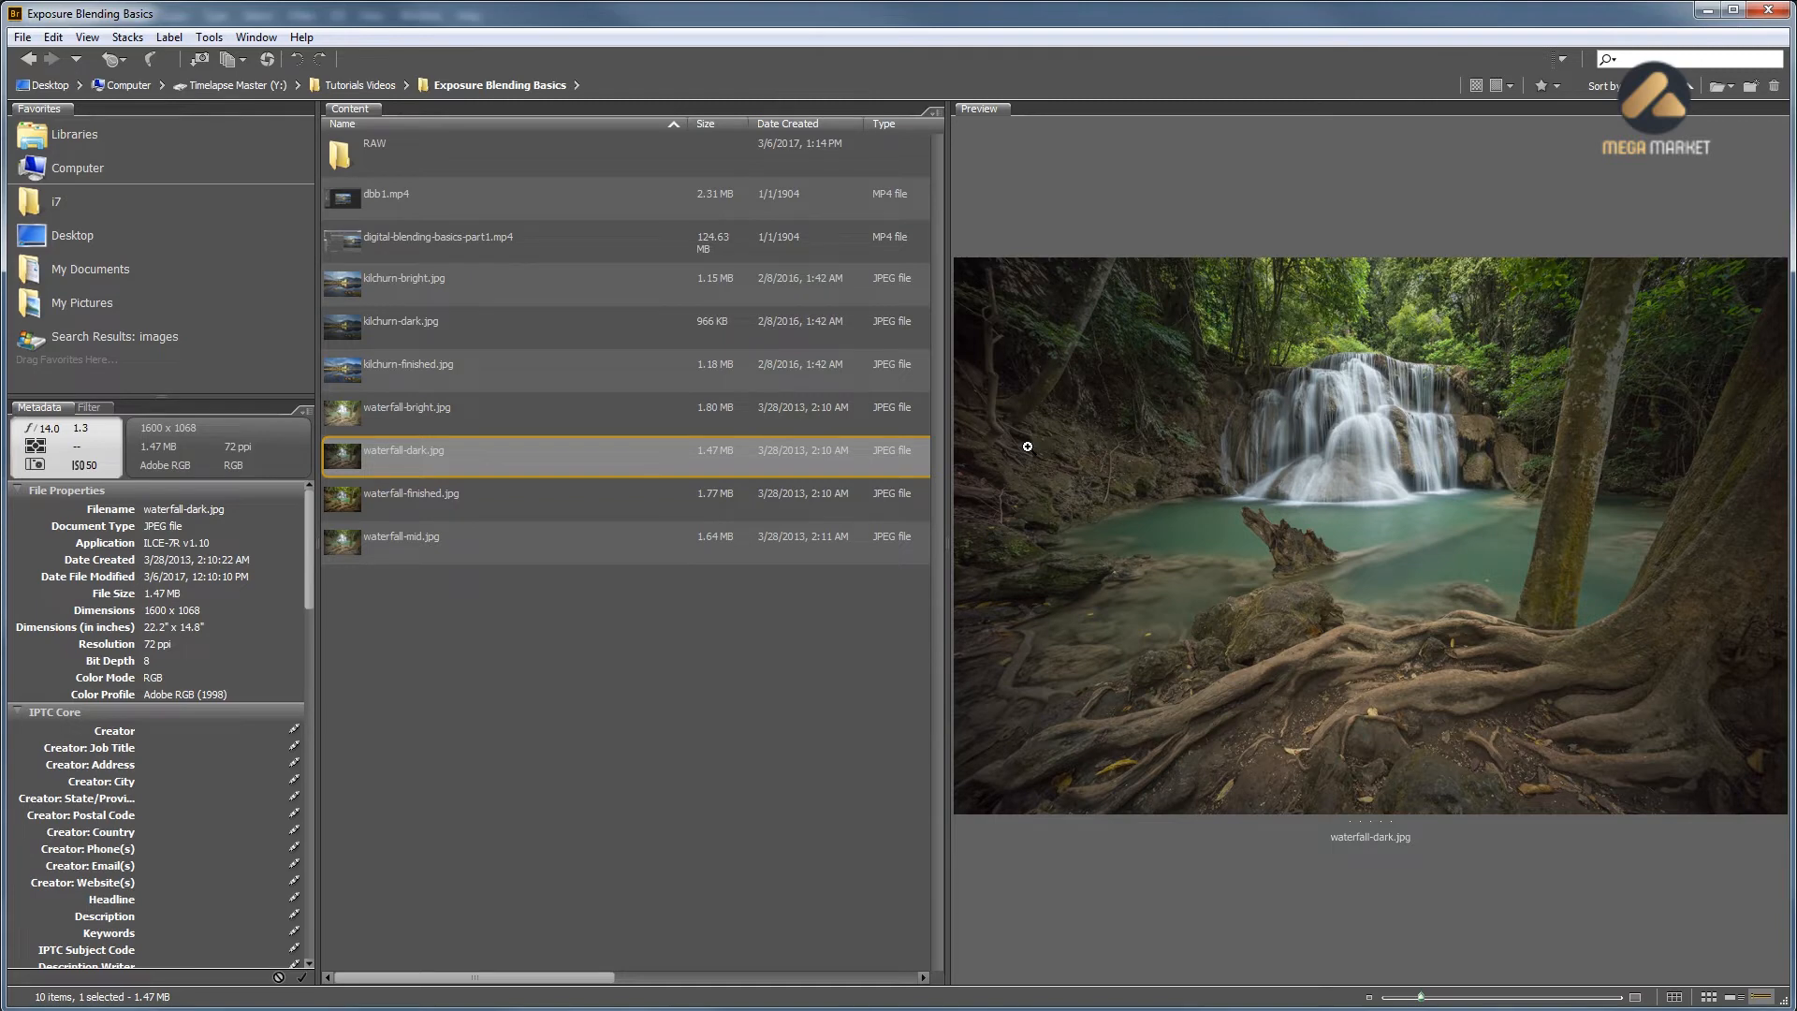
double_click(445, 457)
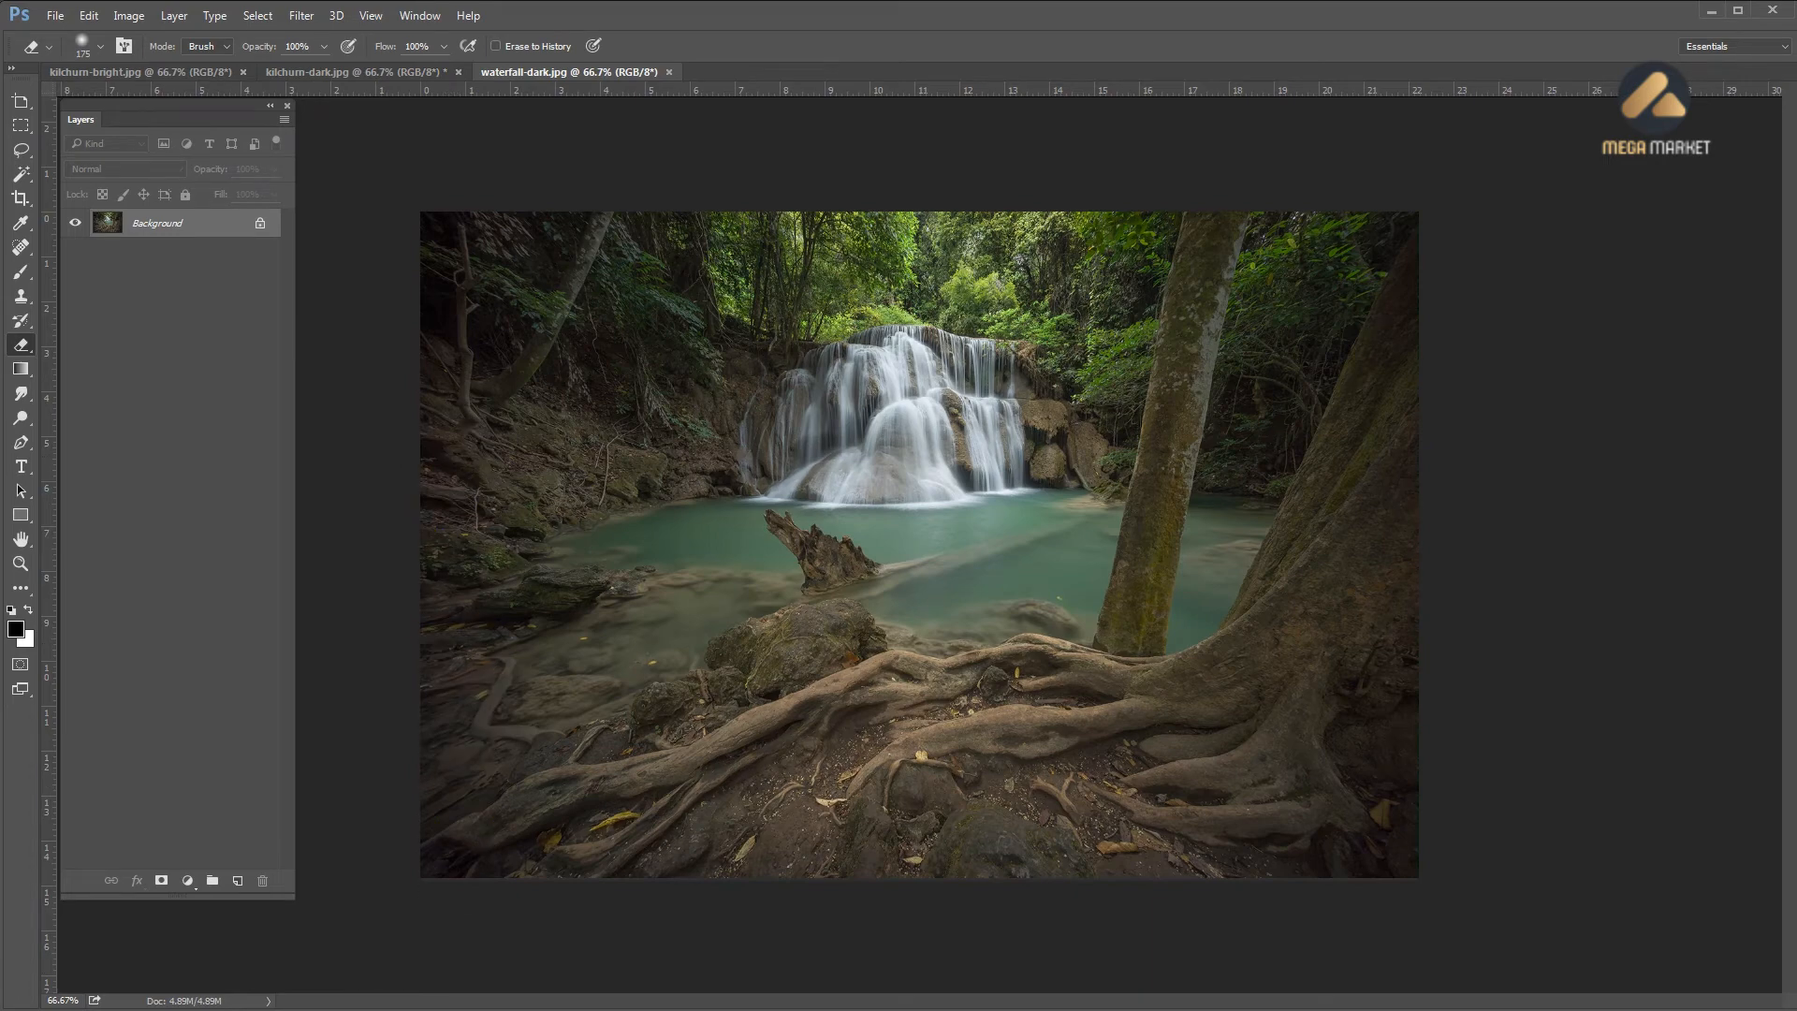
key("alt+Tab")
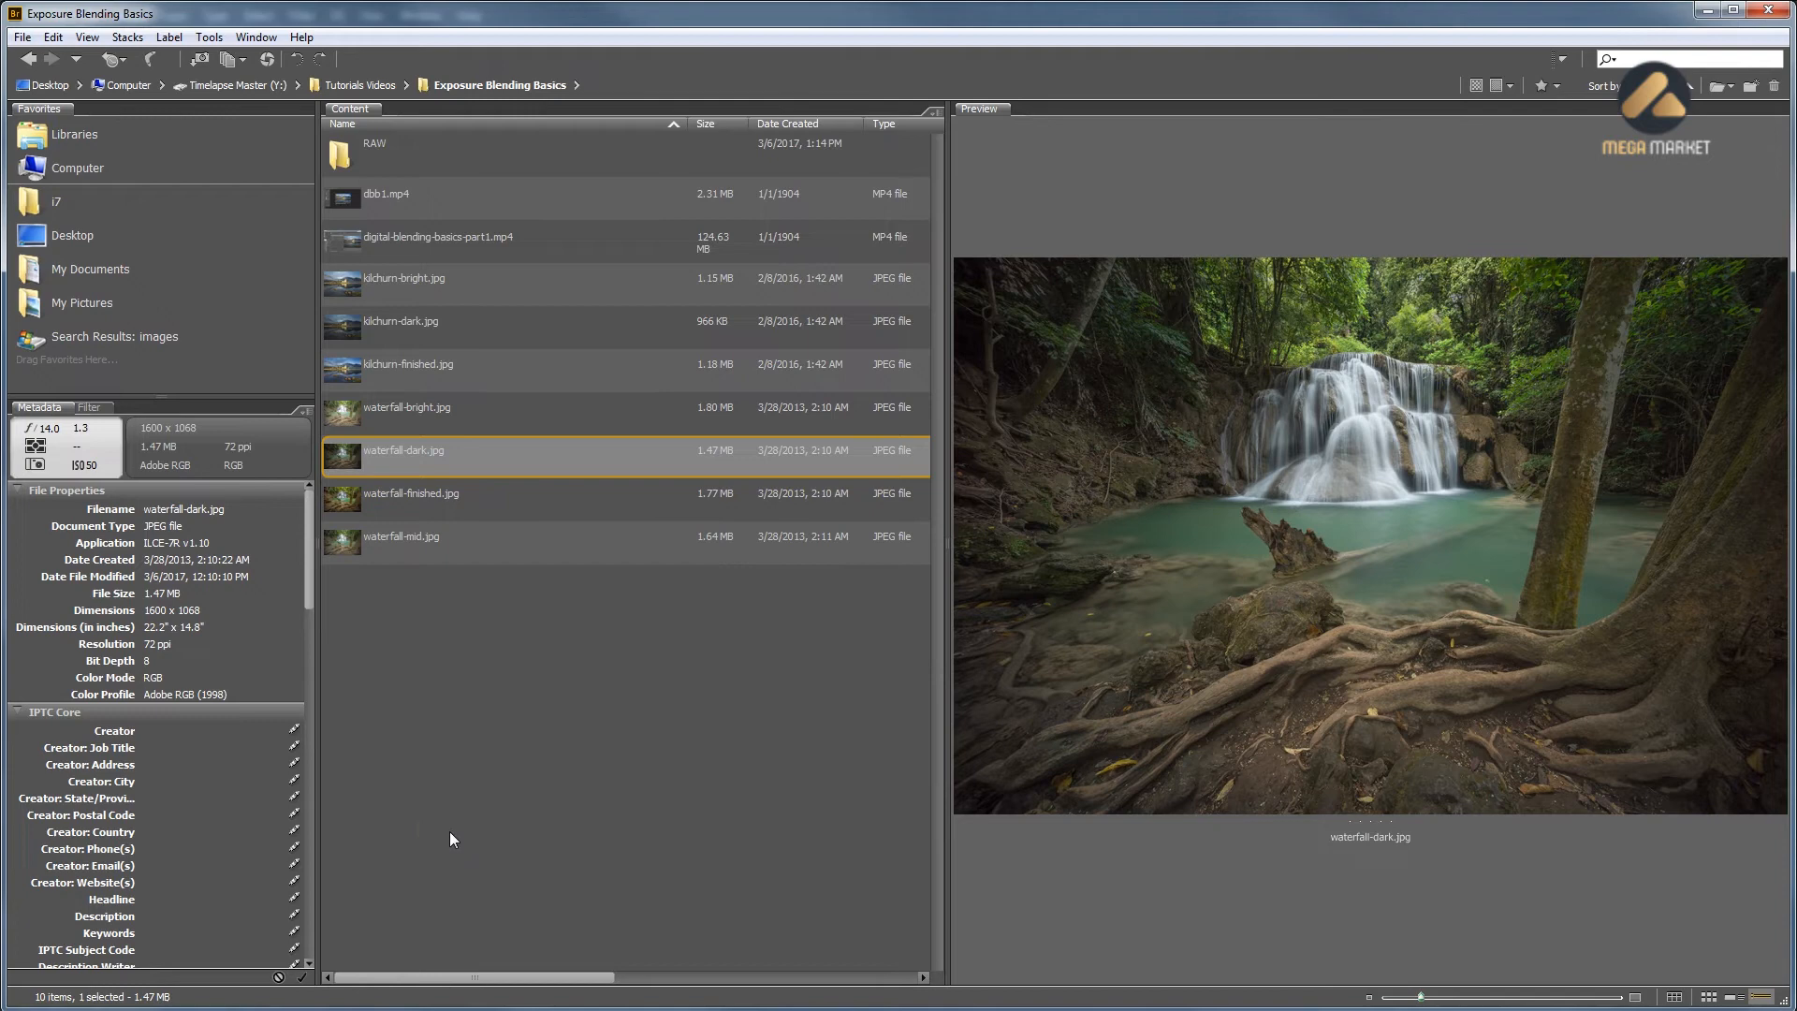
key("Down")
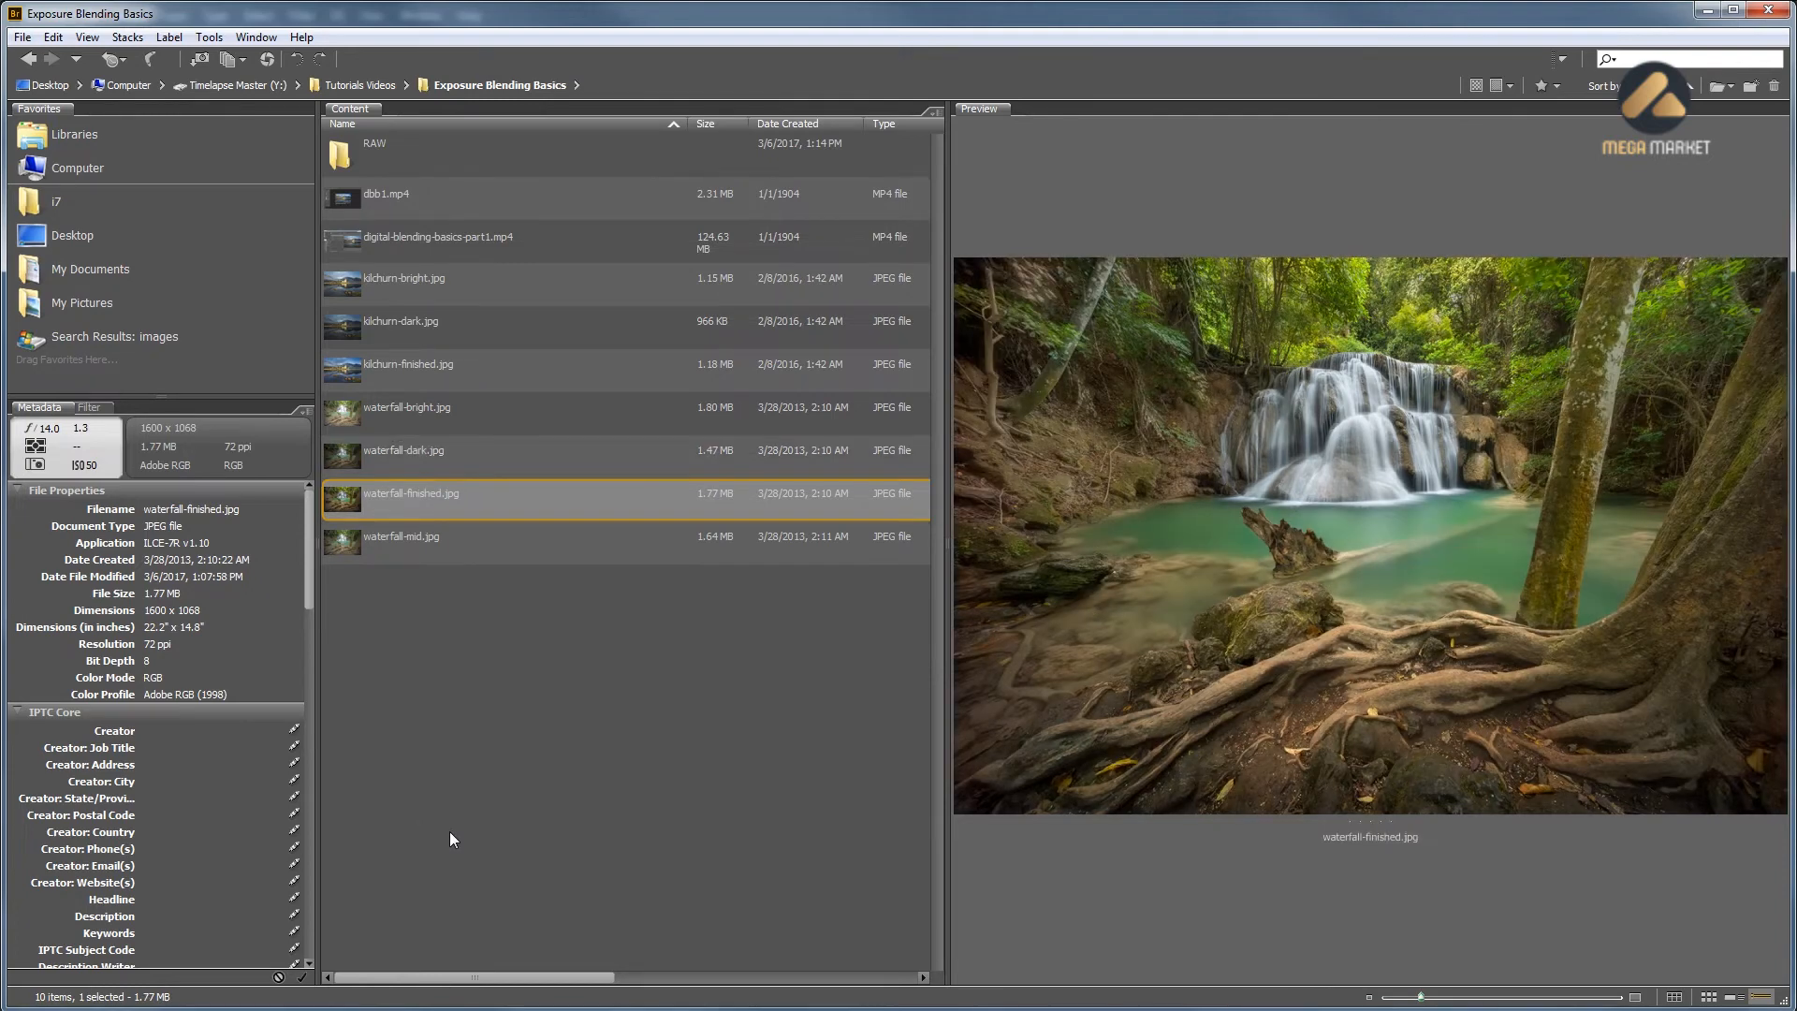
key("Down")
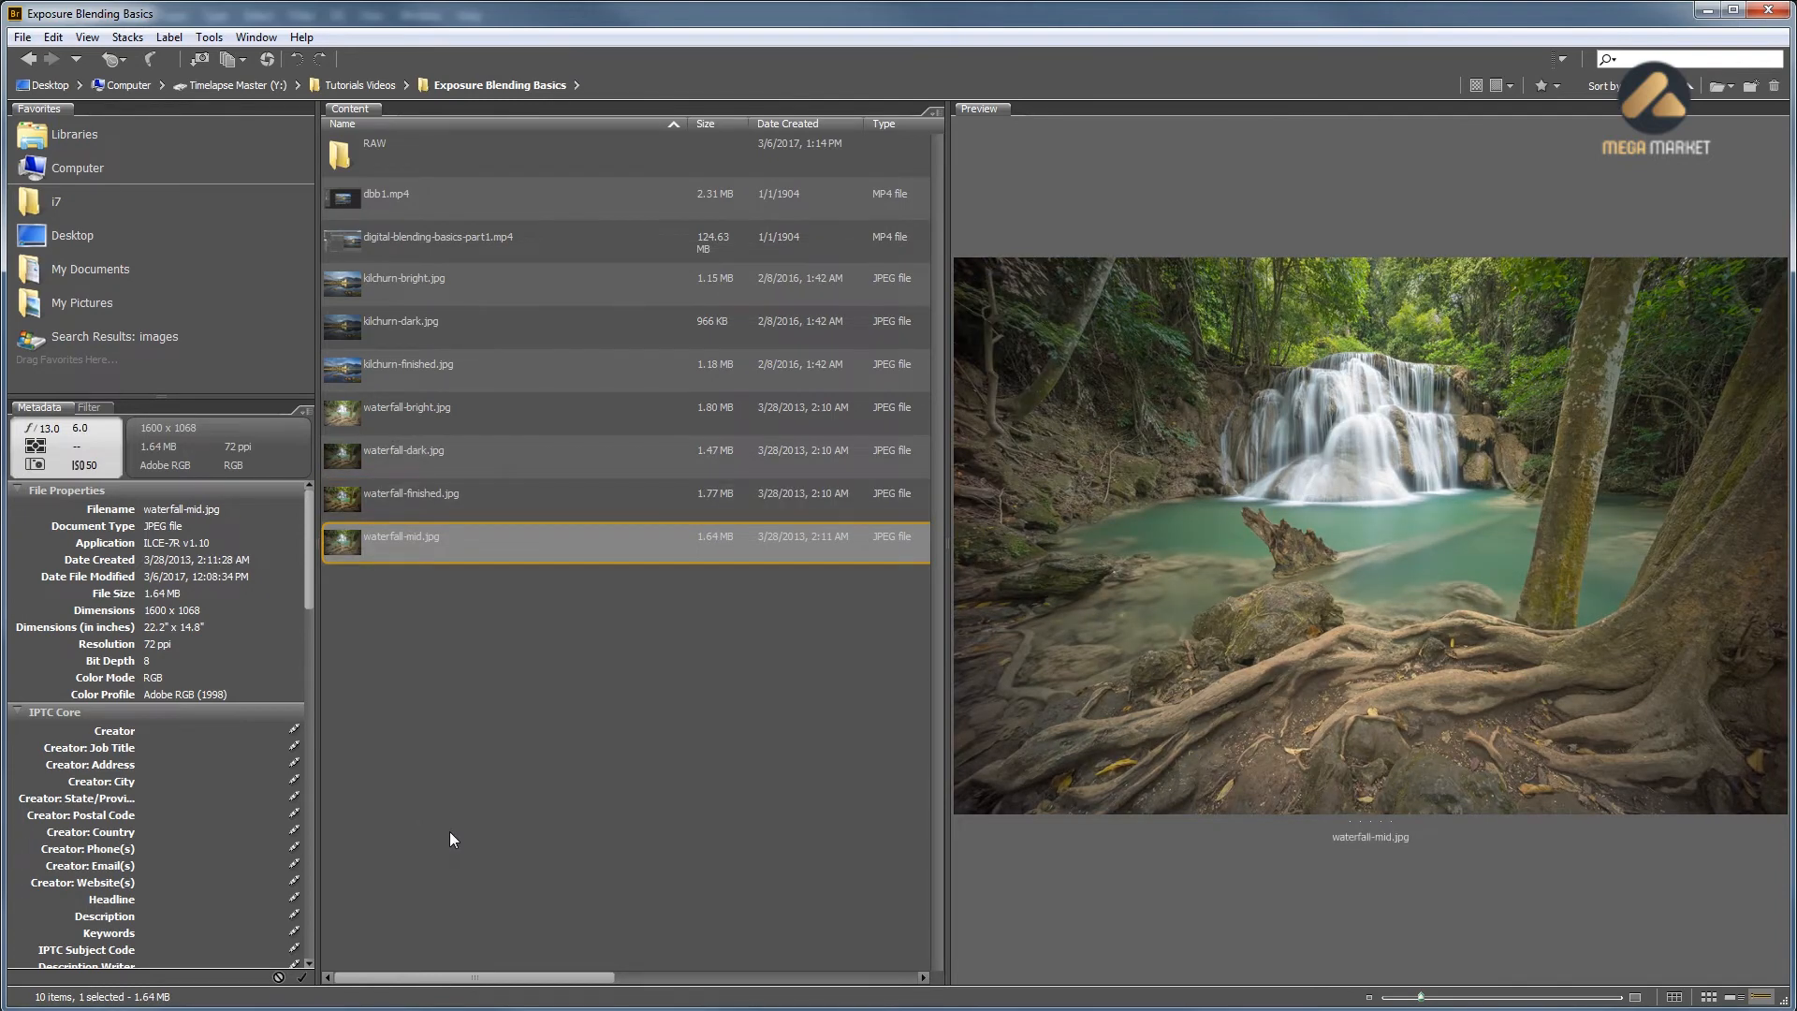
key("Return")
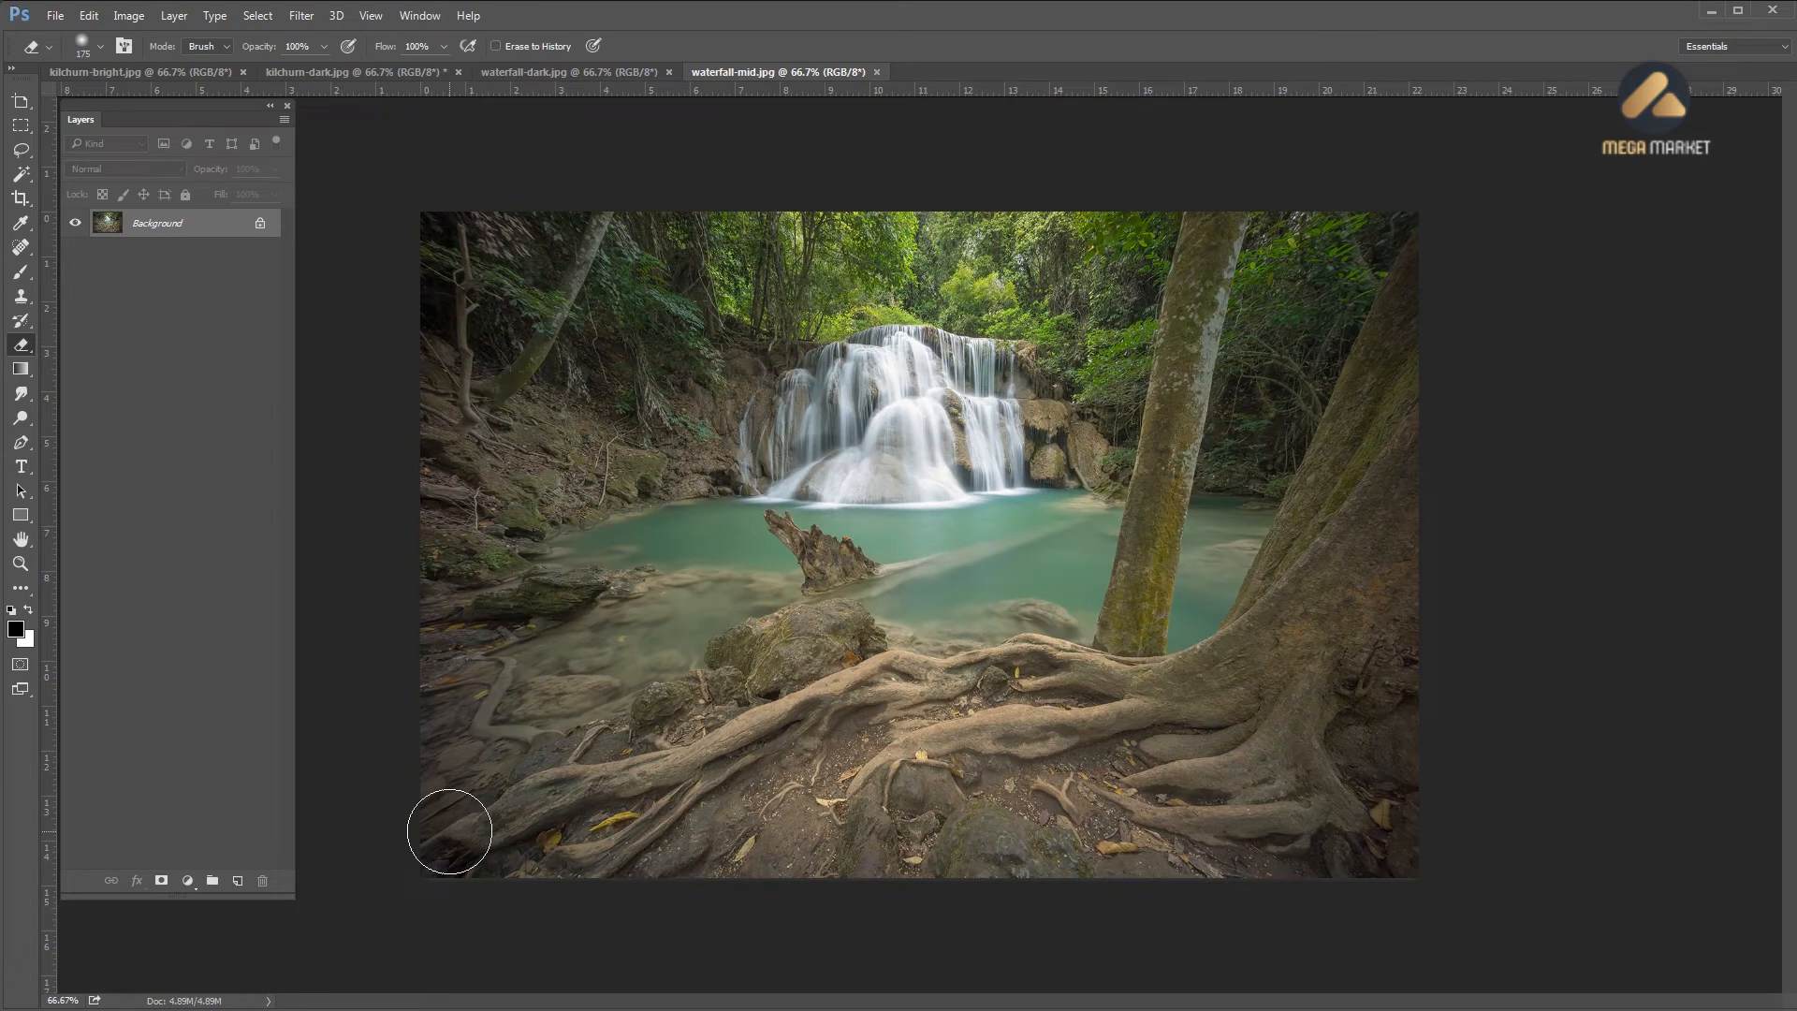
Copy the whole mid exposure, paste it into waterfall-dark.jpg as a new layer above the background, and keep that layer selected
key("ctrl+a")
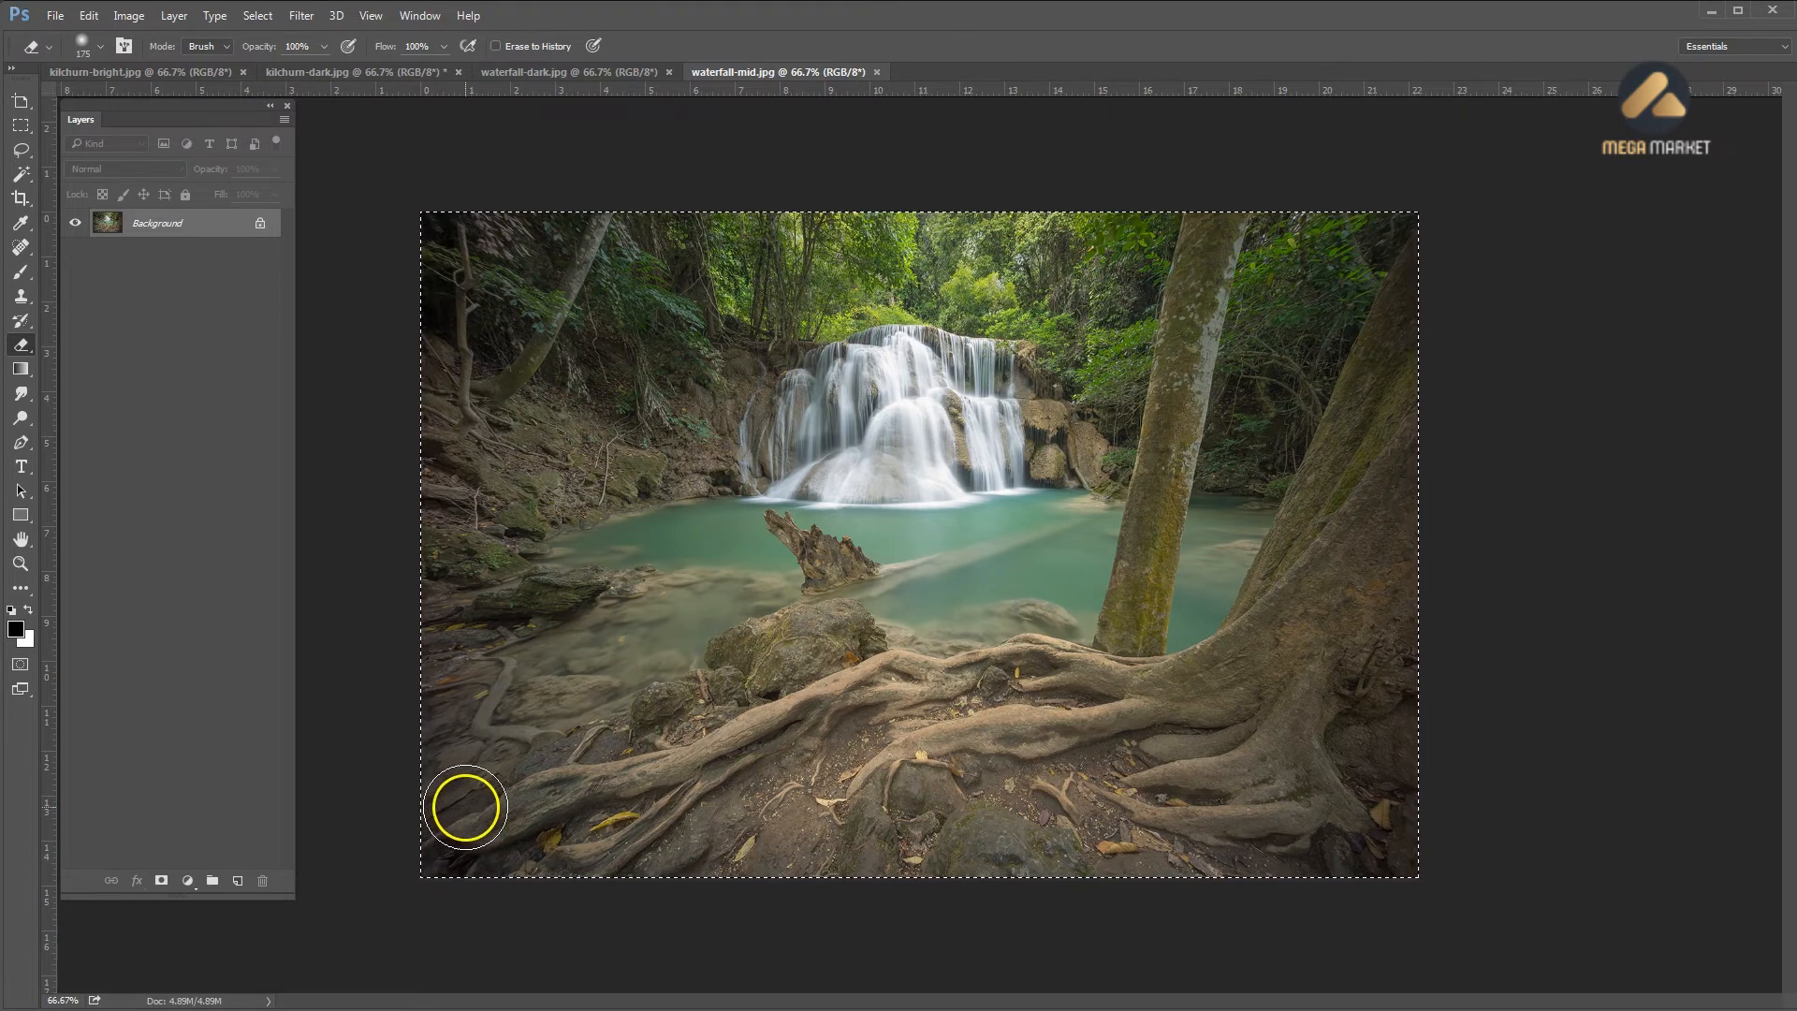
left_click(640, 70)
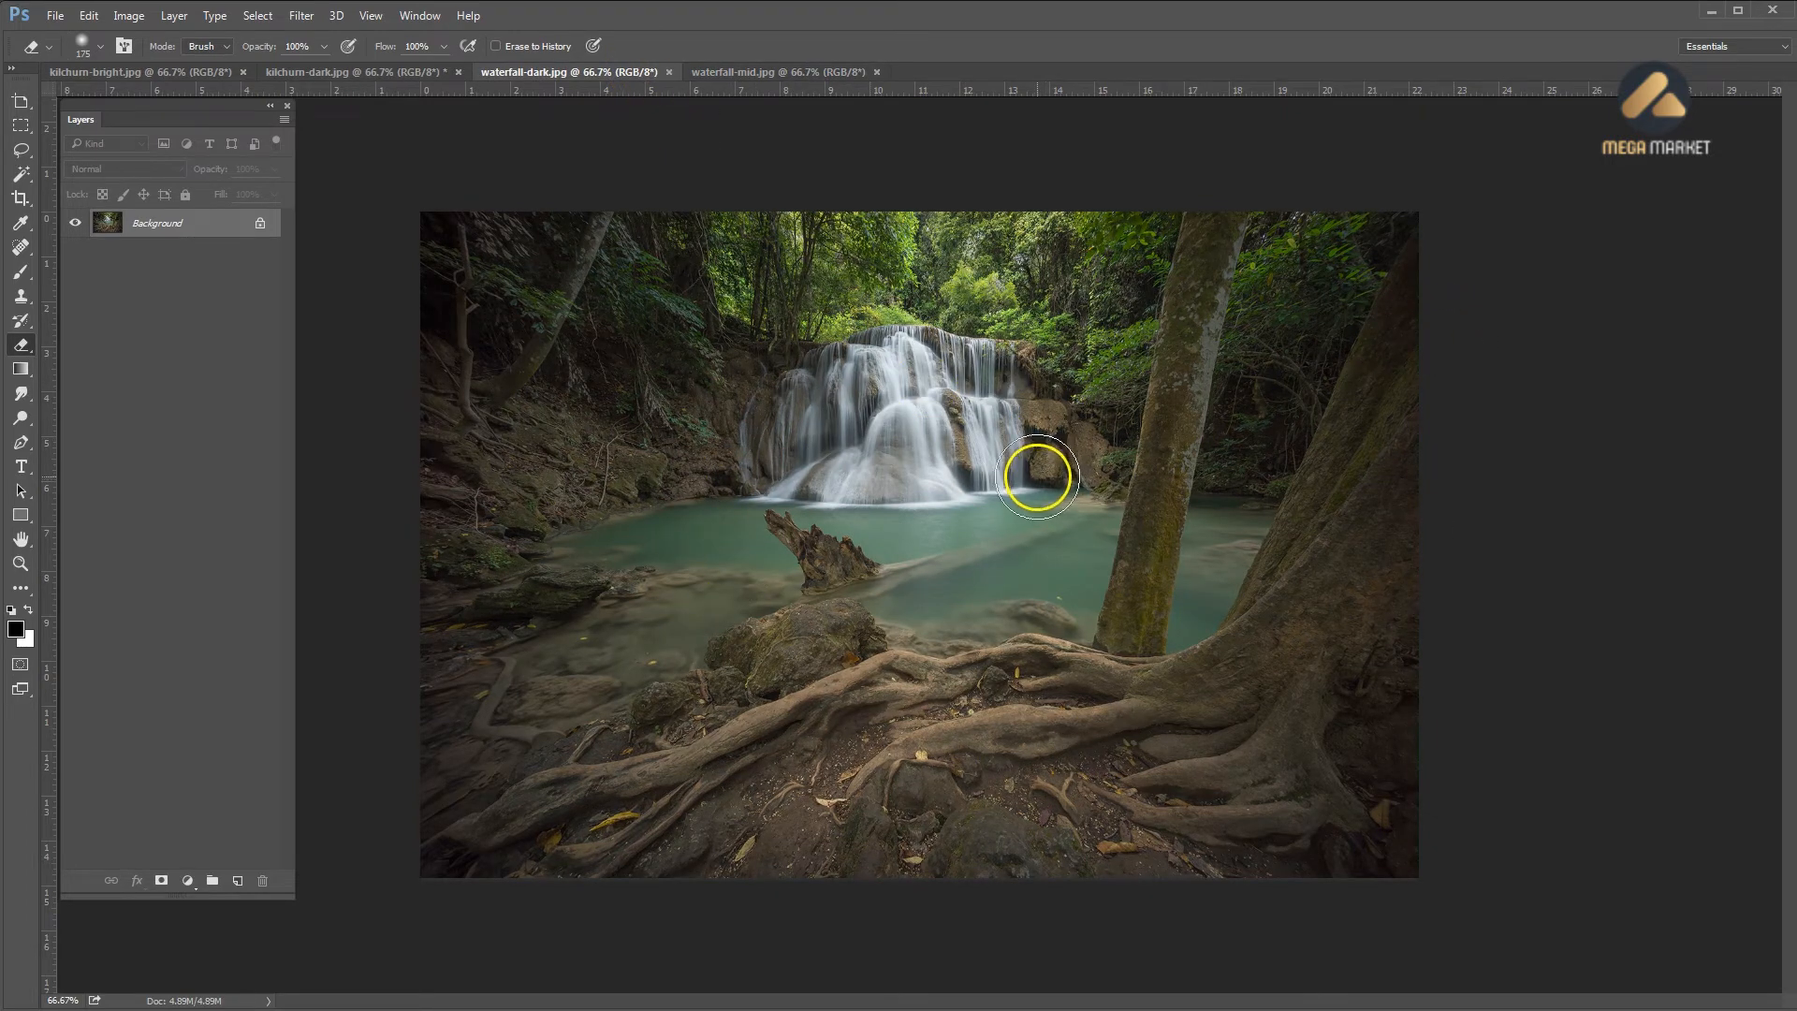
key("ctrl+v")
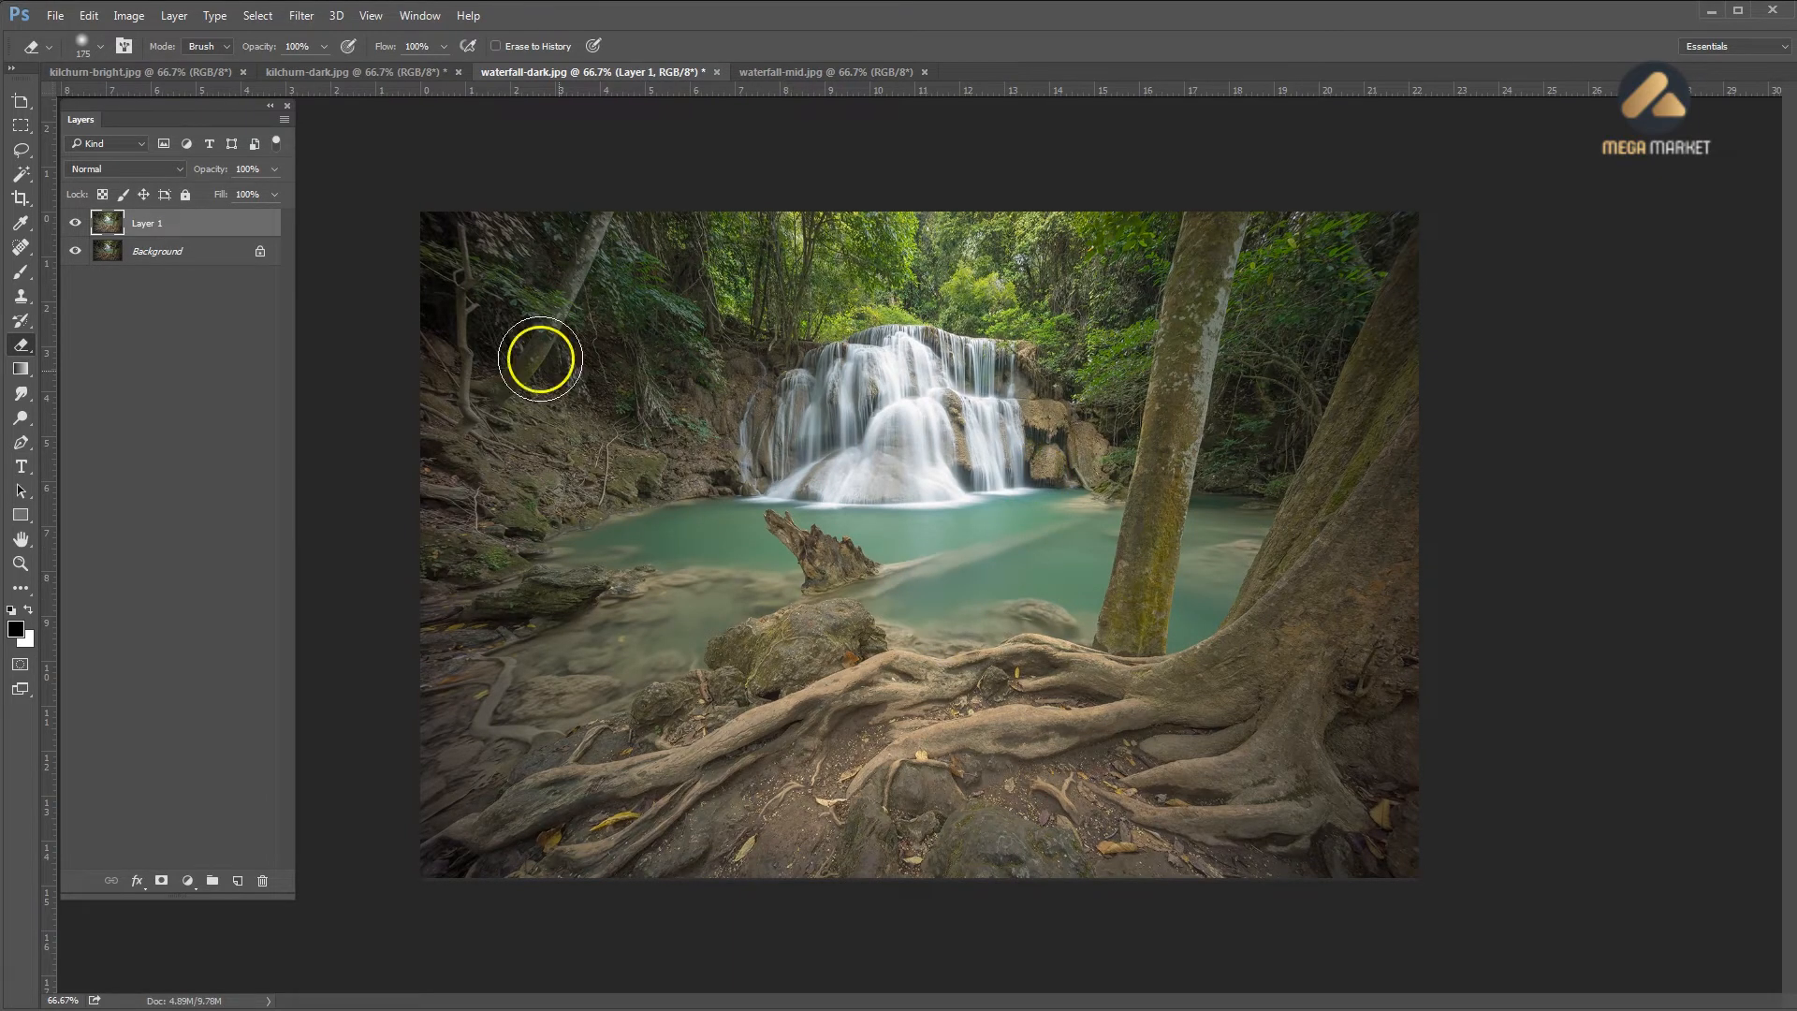
left_click(158, 255)
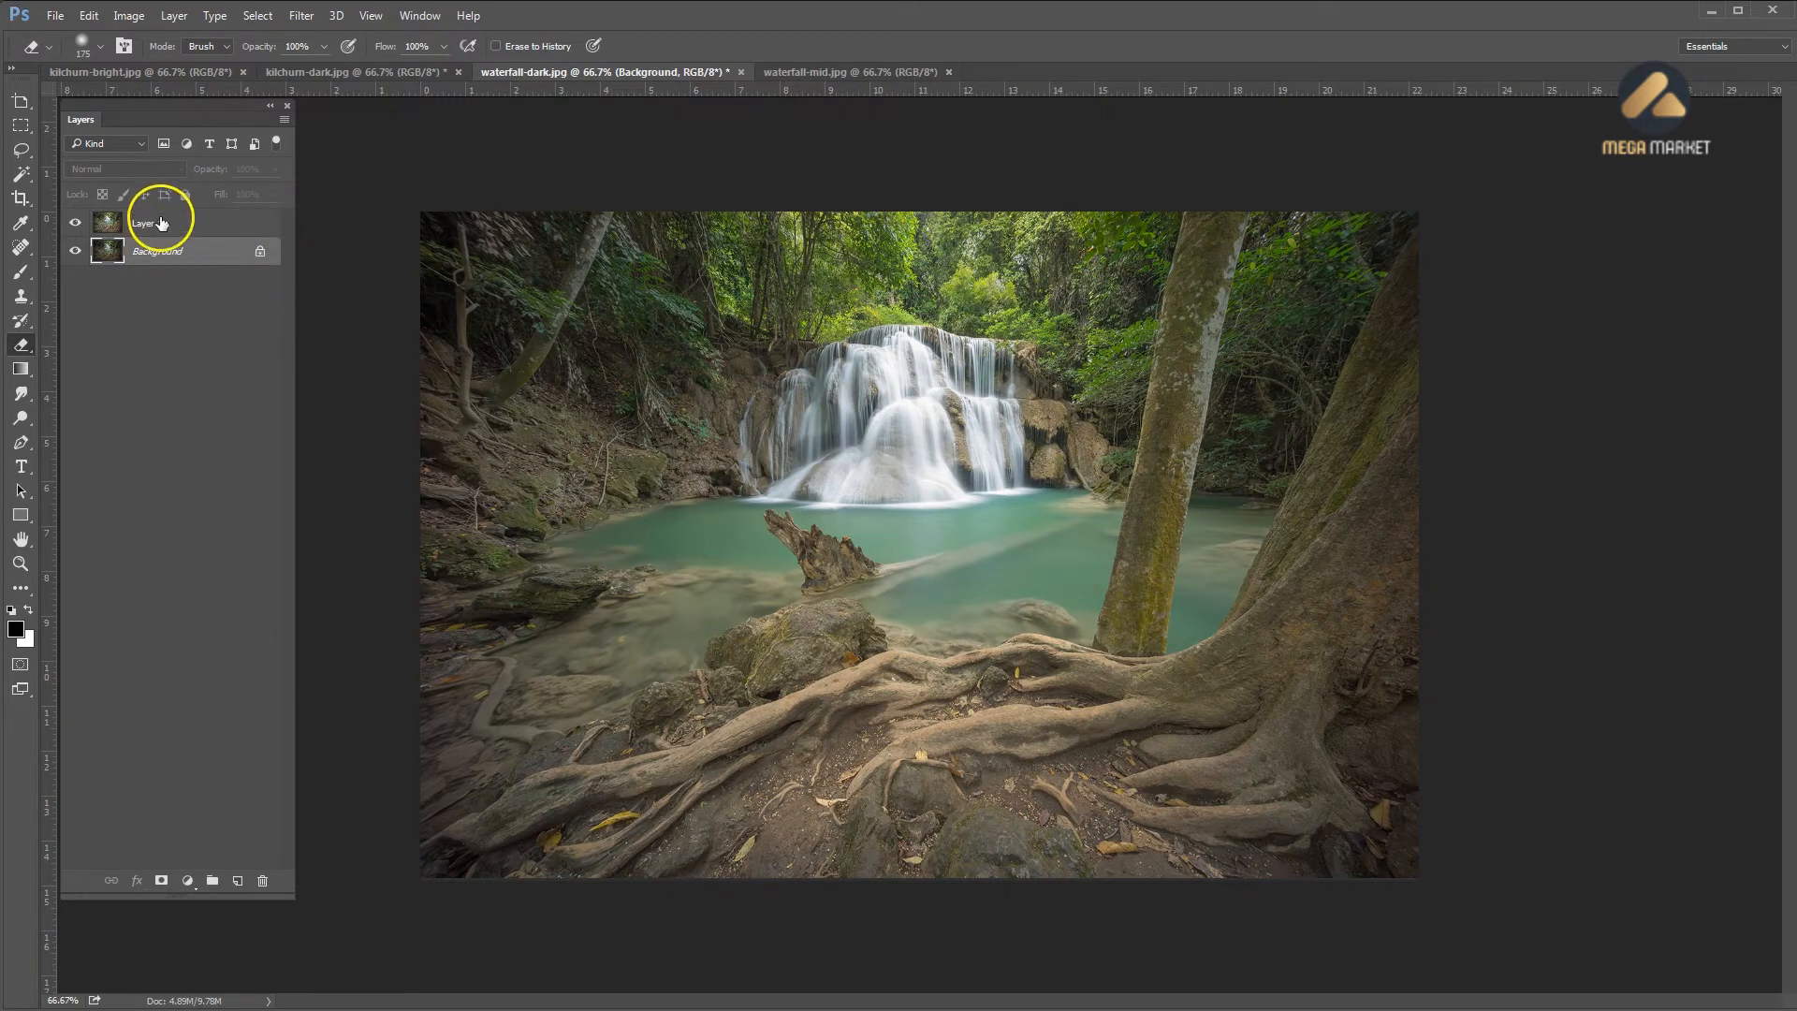
left_click(161, 224)
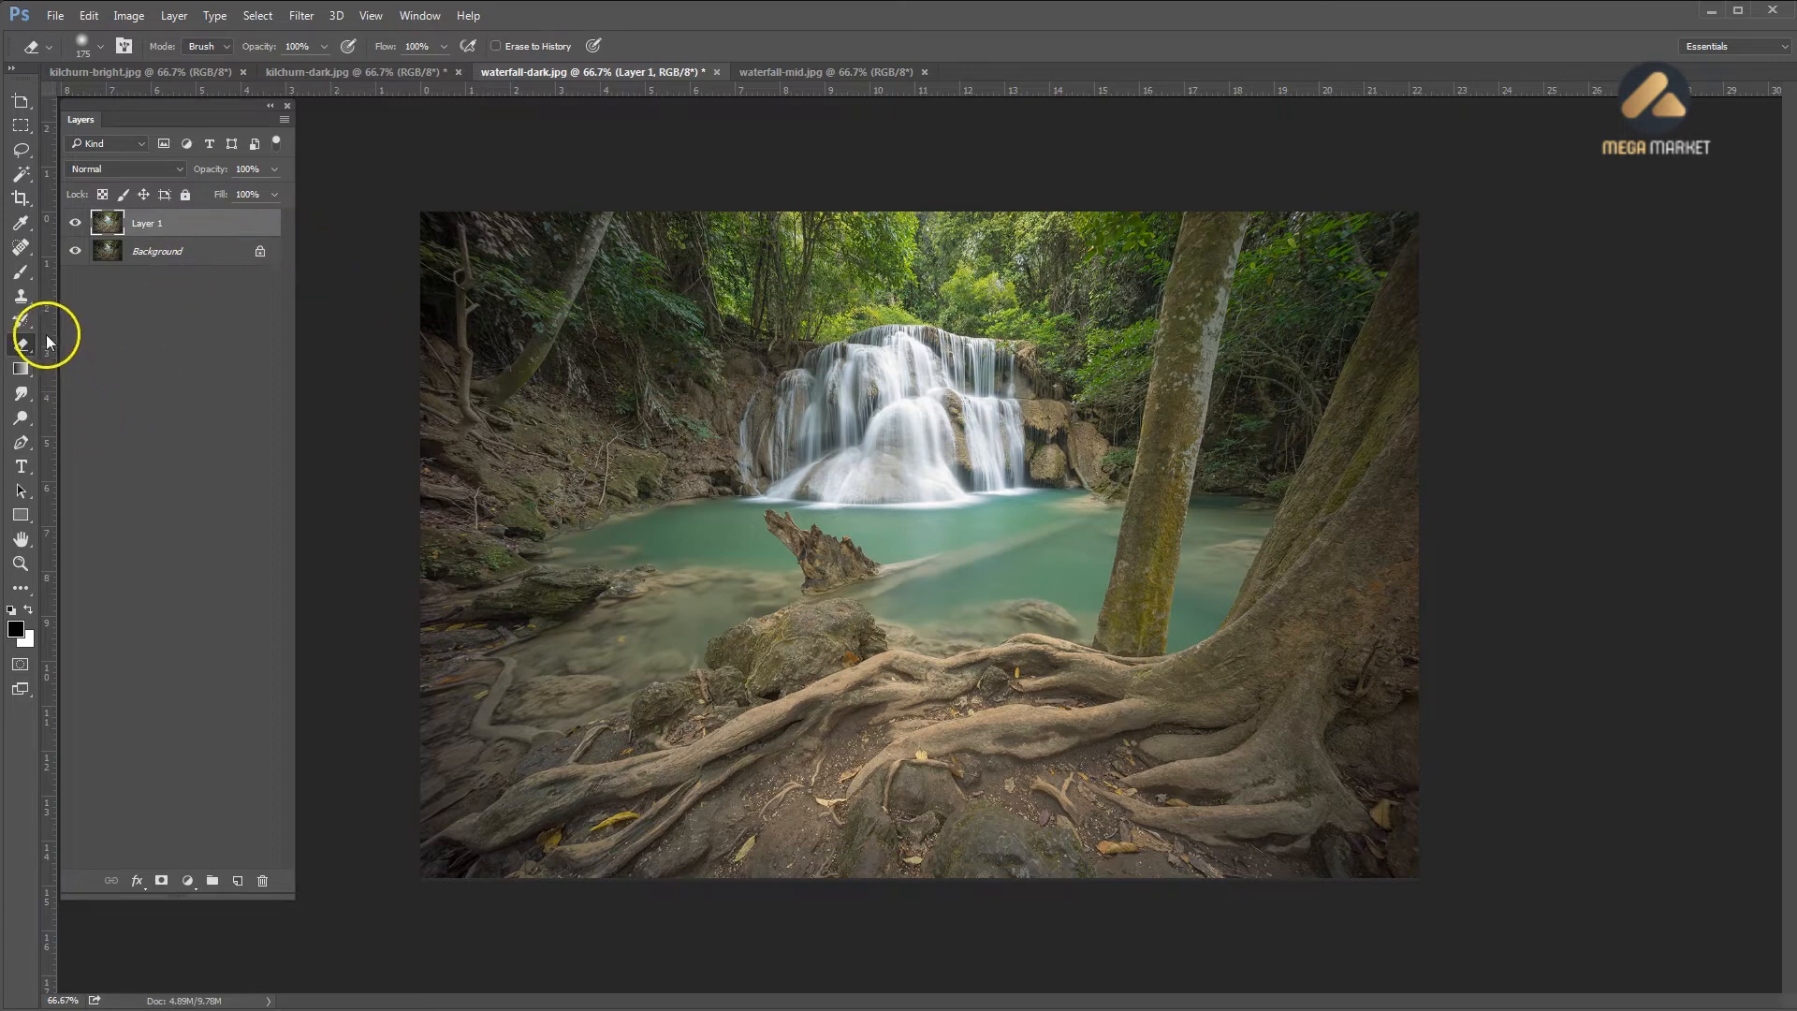
Erase the overexposed waterfall from Layer 1, reducing the eraser to 125 px for the falls' edges and base
mouse_move(905, 406)
left_mouse_down()
mouse_move(984, 378)
mouse_move(985, 436)
mouse_move(836, 467)
mouse_move(824, 449)
mouse_move(873, 394)
mouse_move(933, 379)
mouse_move(989, 415)
mouse_move(955, 458)
mouse_move(800, 479)
mouse_move(932, 416)
mouse_move(935, 389)
mouse_move(919, 422)
mouse_move(926, 402)
mouse_move(977, 427)
mouse_move(942, 463)
mouse_move(928, 413)
mouse_move(738, 443)
mouse_move(784, 407)
mouse_move(775, 433)
mouse_move(824, 397)
mouse_move(821, 416)
mouse_move(823, 376)
mouse_move(825, 410)
mouse_move(824, 388)
mouse_move(953, 470)
mouse_move(915, 373)
mouse_move(953, 466)
mouse_move(994, 432)
mouse_move(997, 453)
mouse_move(861, 486)
mouse_move(995, 469)
mouse_move(908, 367)
left_mouse_up()
key("bracketleft")
key("bracketleft")
left_click(903, 360)
mouse_move(773, 497)
left_mouse_down()
mouse_move(1014, 485)
mouse_move(915, 428)
mouse_move(928, 474)
mouse_move(962, 474)
mouse_move(880, 481)
mouse_move(987, 475)
mouse_move(924, 380)
left_mouse_up()
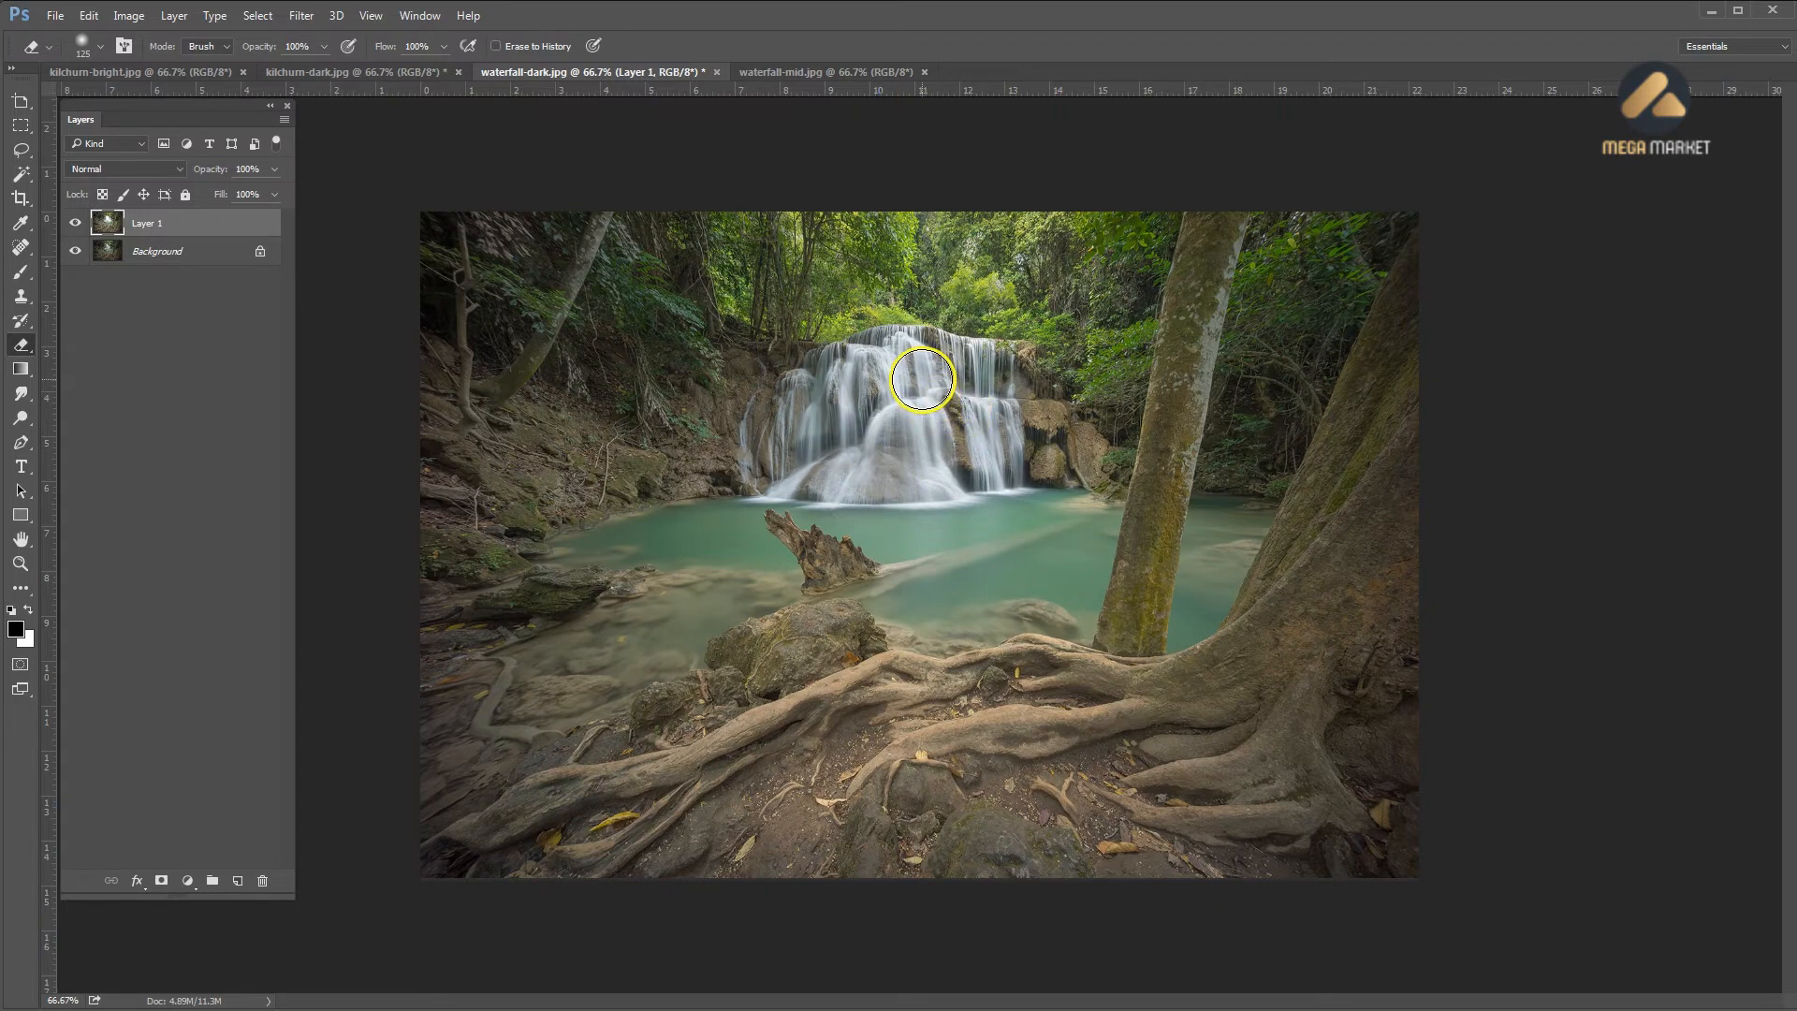
Check the erased area with the background hidden, and compare the blend with and without Layer 1
left_click(76, 252)
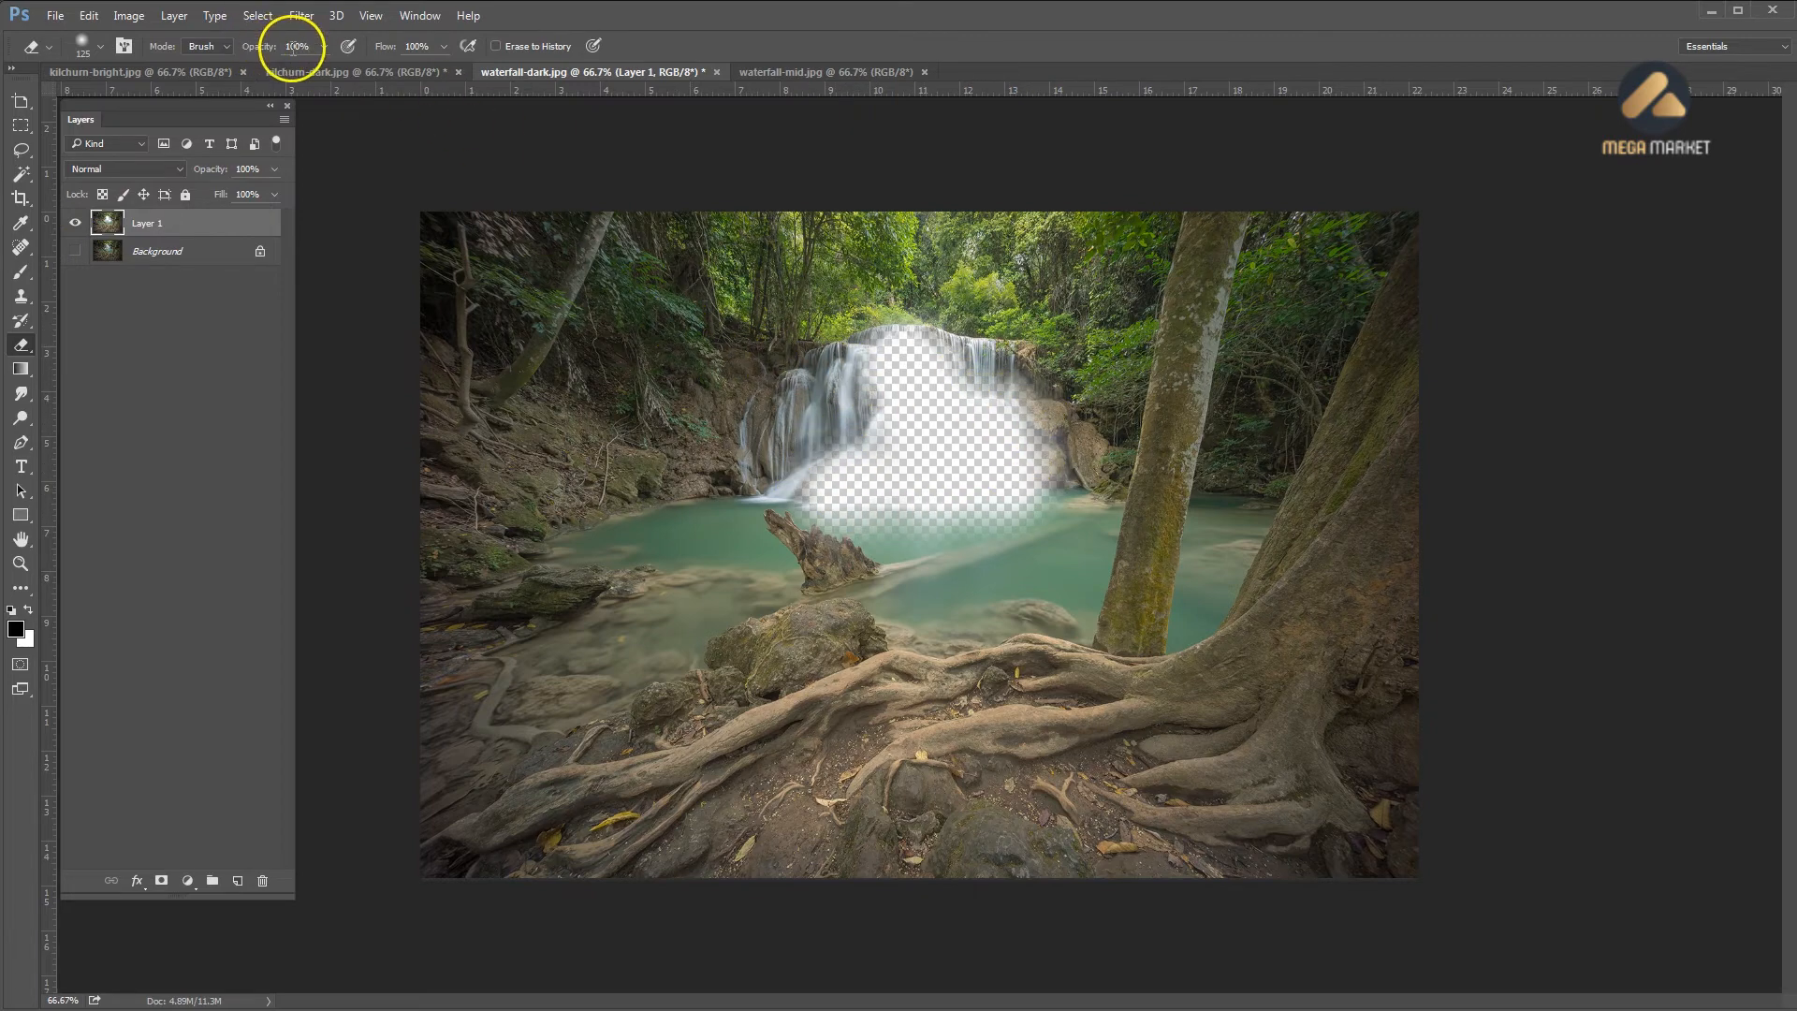
left_click(74, 251)
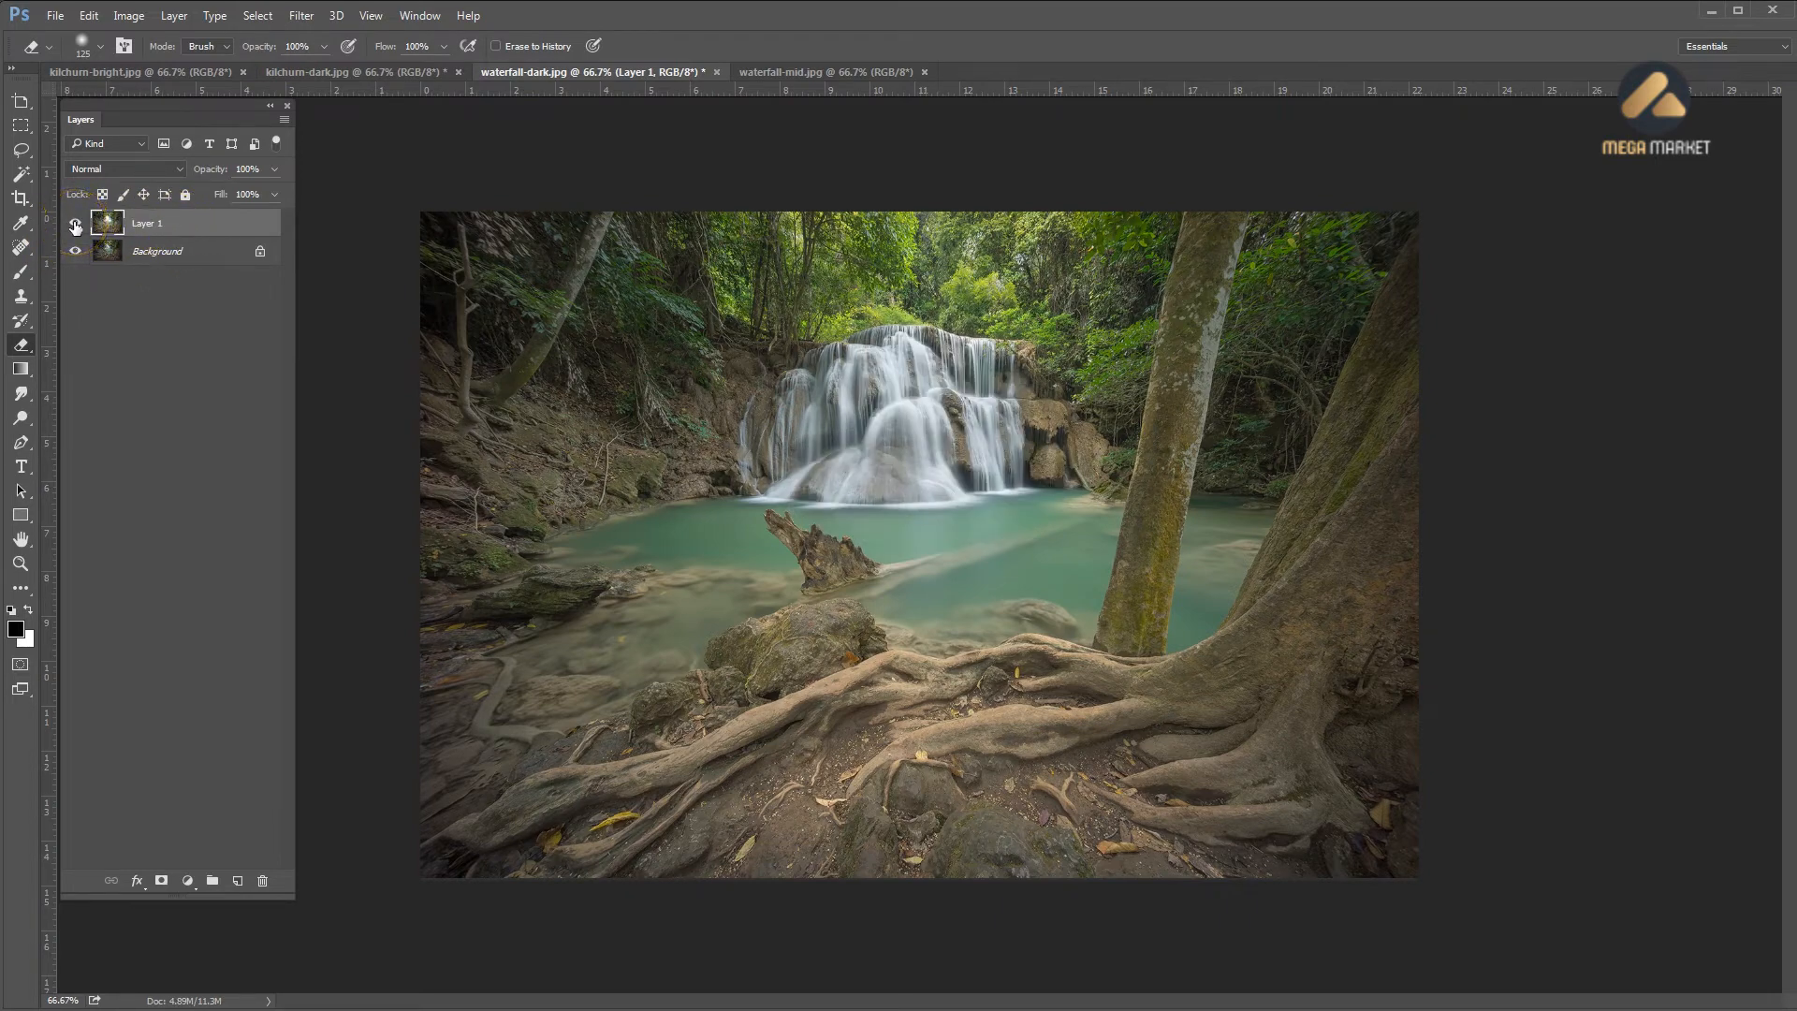
left_click(75, 224)
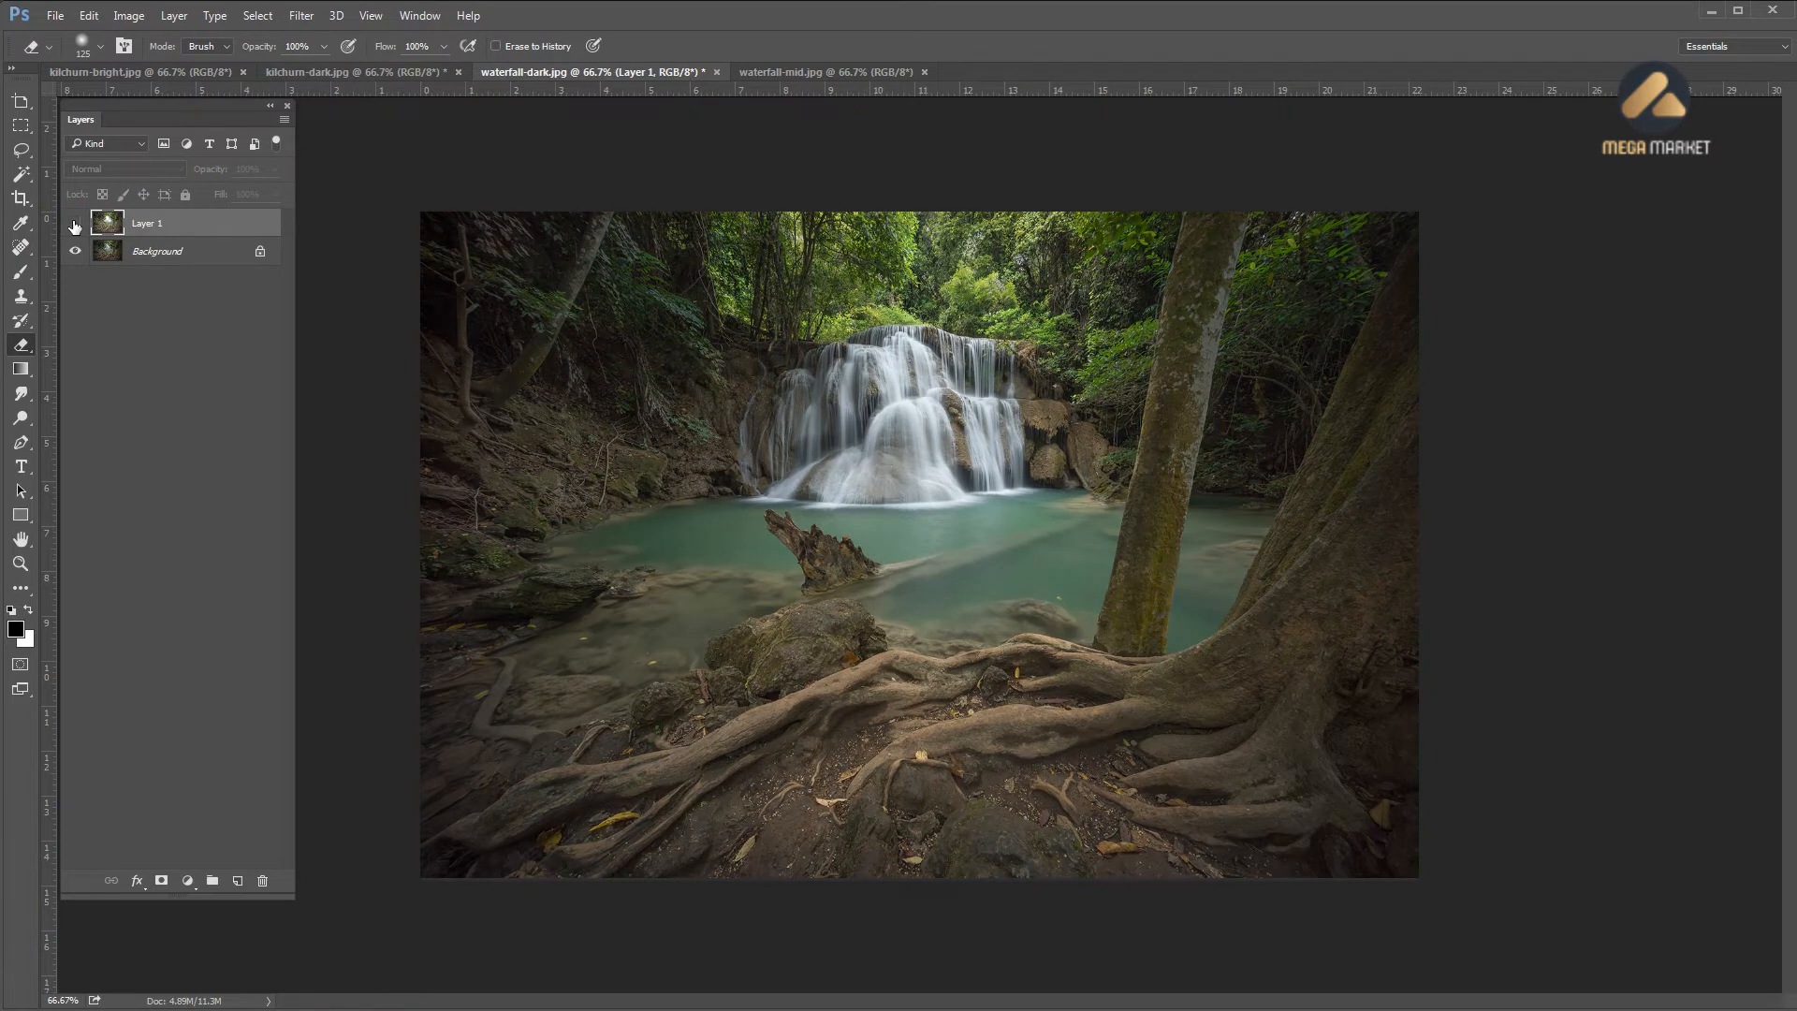
left_click(75, 223)
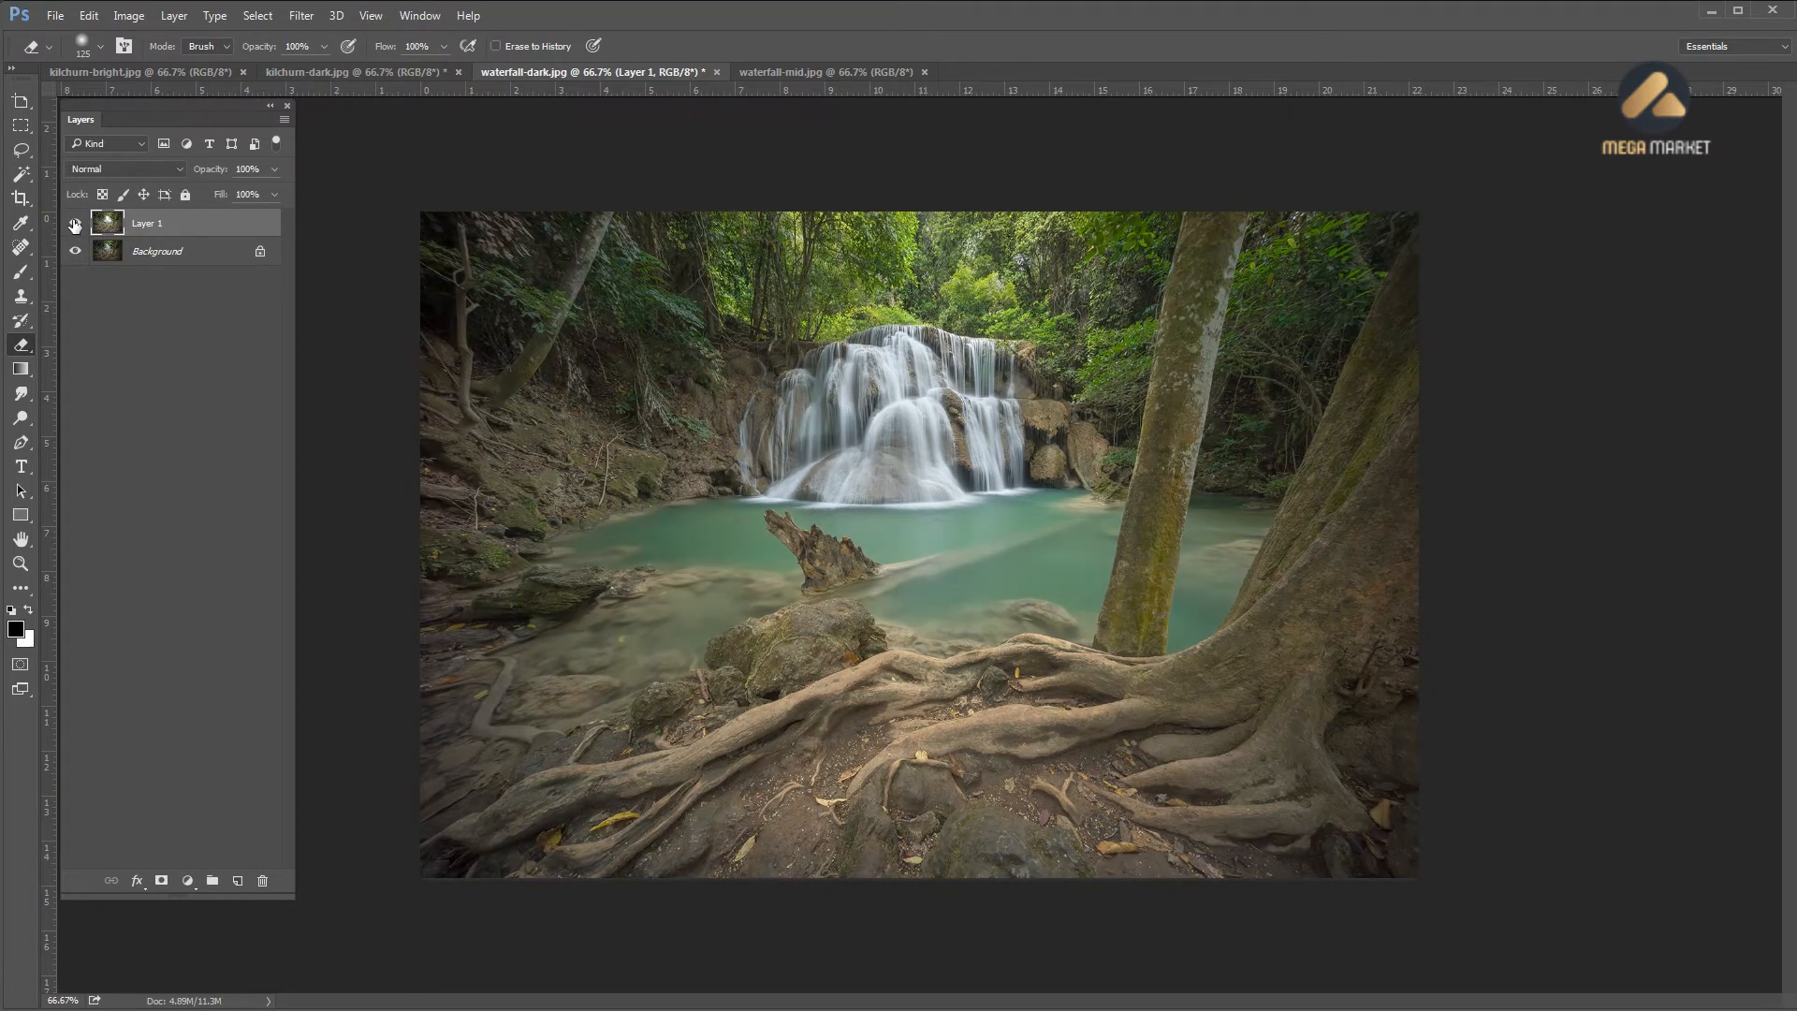
left_click(74, 223)
left_click(75, 223)
left_click(75, 224)
left_click(75, 224)
left_click(75, 223)
left_click(75, 223)
Erase Layer 1 over the photo's upper-left foliage and merge the layer into the background
left_click(450, 315)
mouse_move(486, 294)
left_mouse_down()
mouse_move(455, 239)
mouse_move(468, 298)
mouse_move(415, 253)
mouse_move(355, 255)
mouse_move(436, 230)
left_mouse_up()
key("ctrl+e")
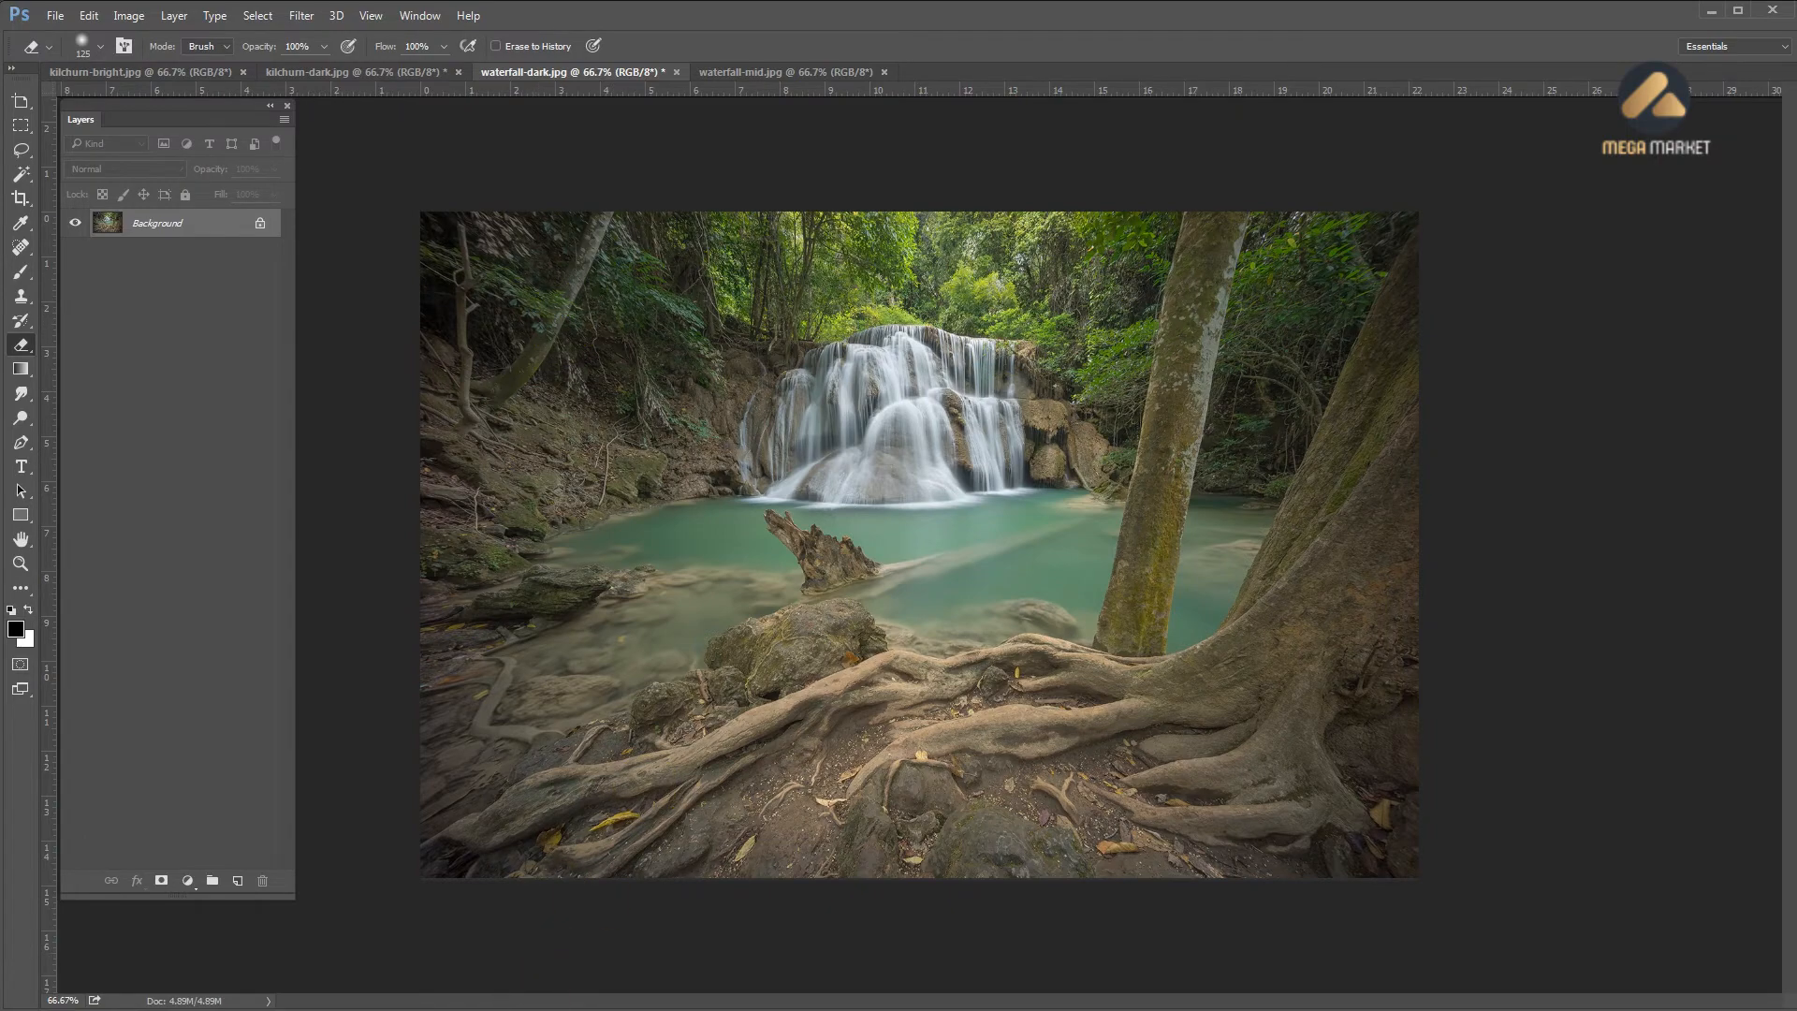
Switch to Adobe Bridge and open waterfall-bright.jpg in Photoshop
key("alt+Tab")
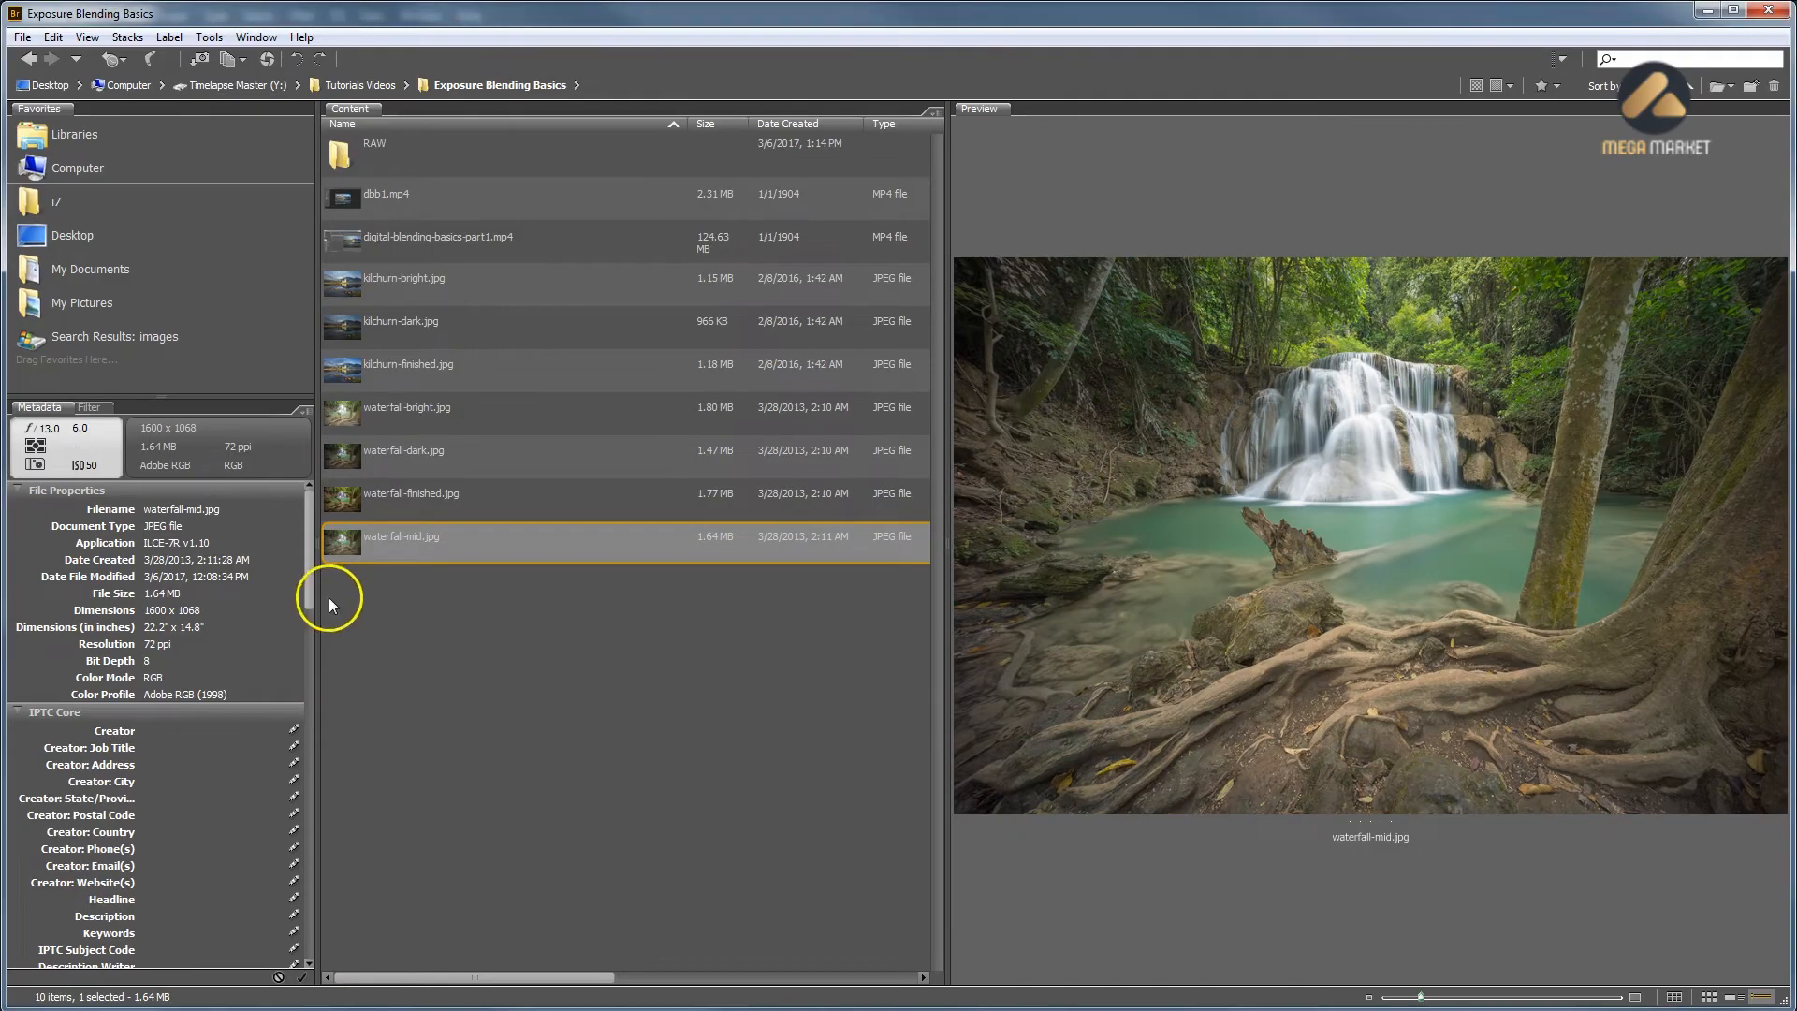
left_click(385, 410)
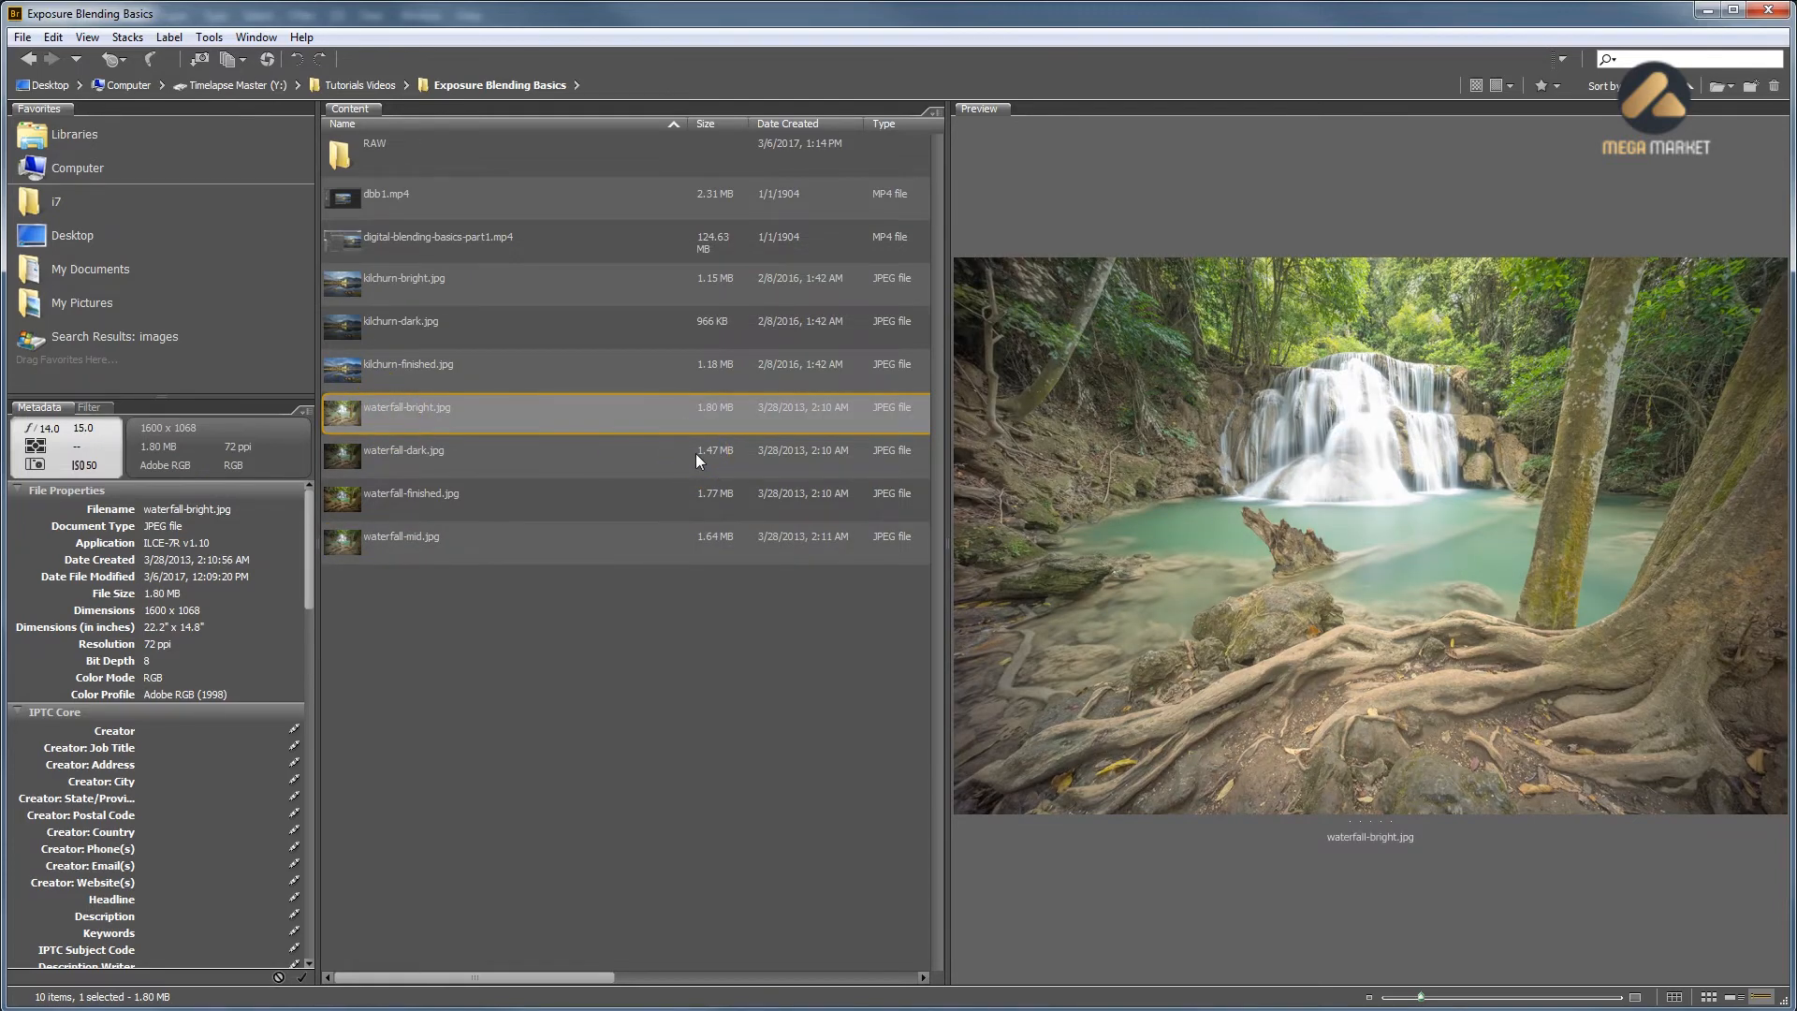
key("ctrl+o")
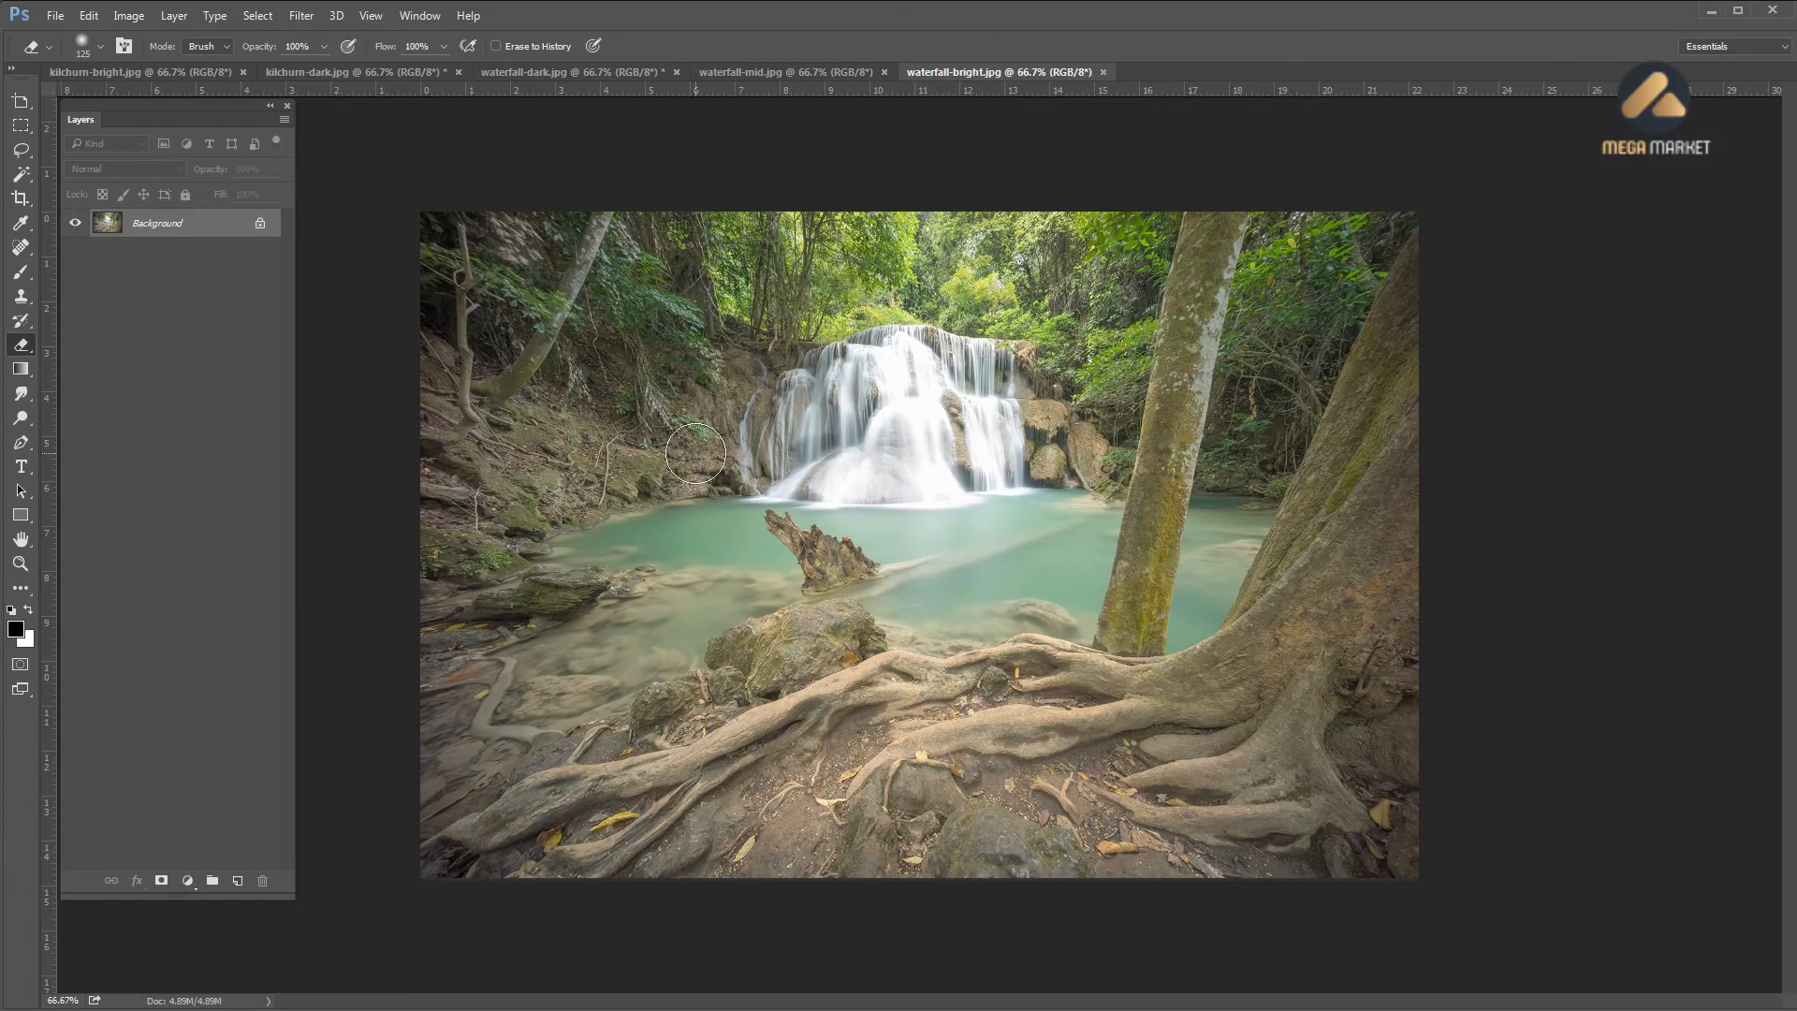
Copy the whole bright exposure into waterfall-dark.jpg as a new layer, and compare the photo with and without it
key("ctrl+a")
key("ctrl+c")
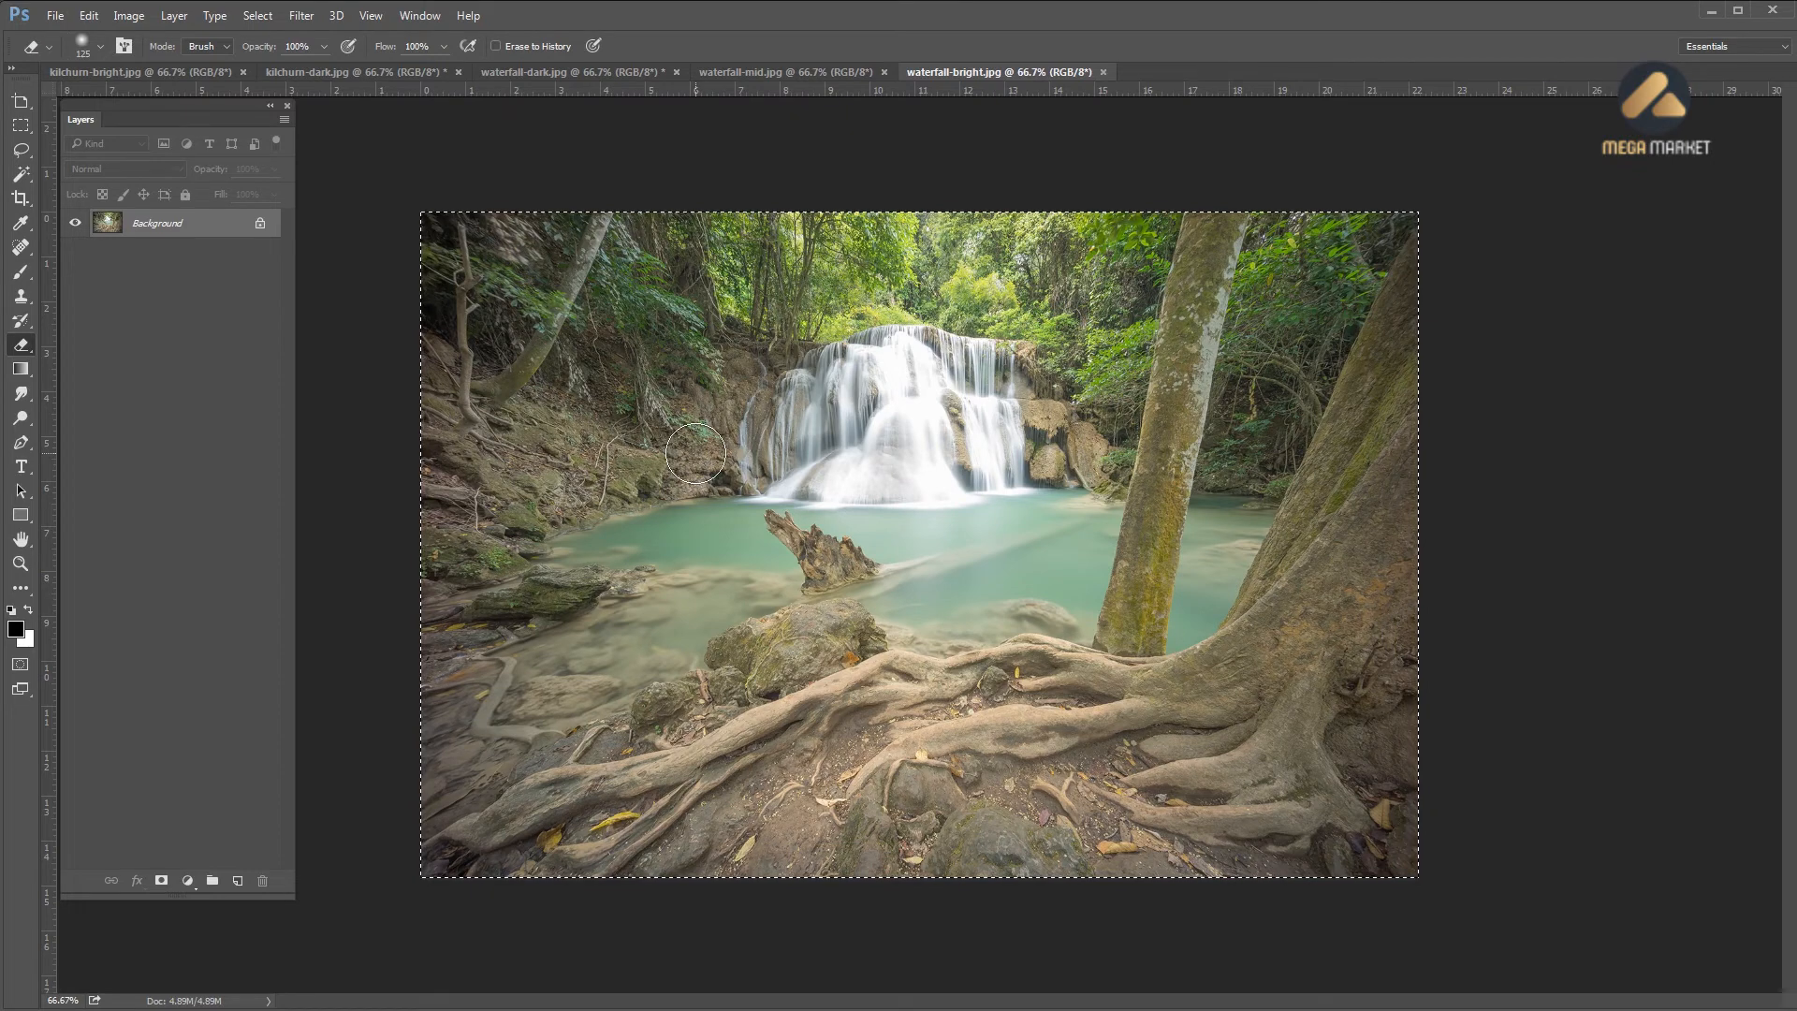
left_click(742, 68)
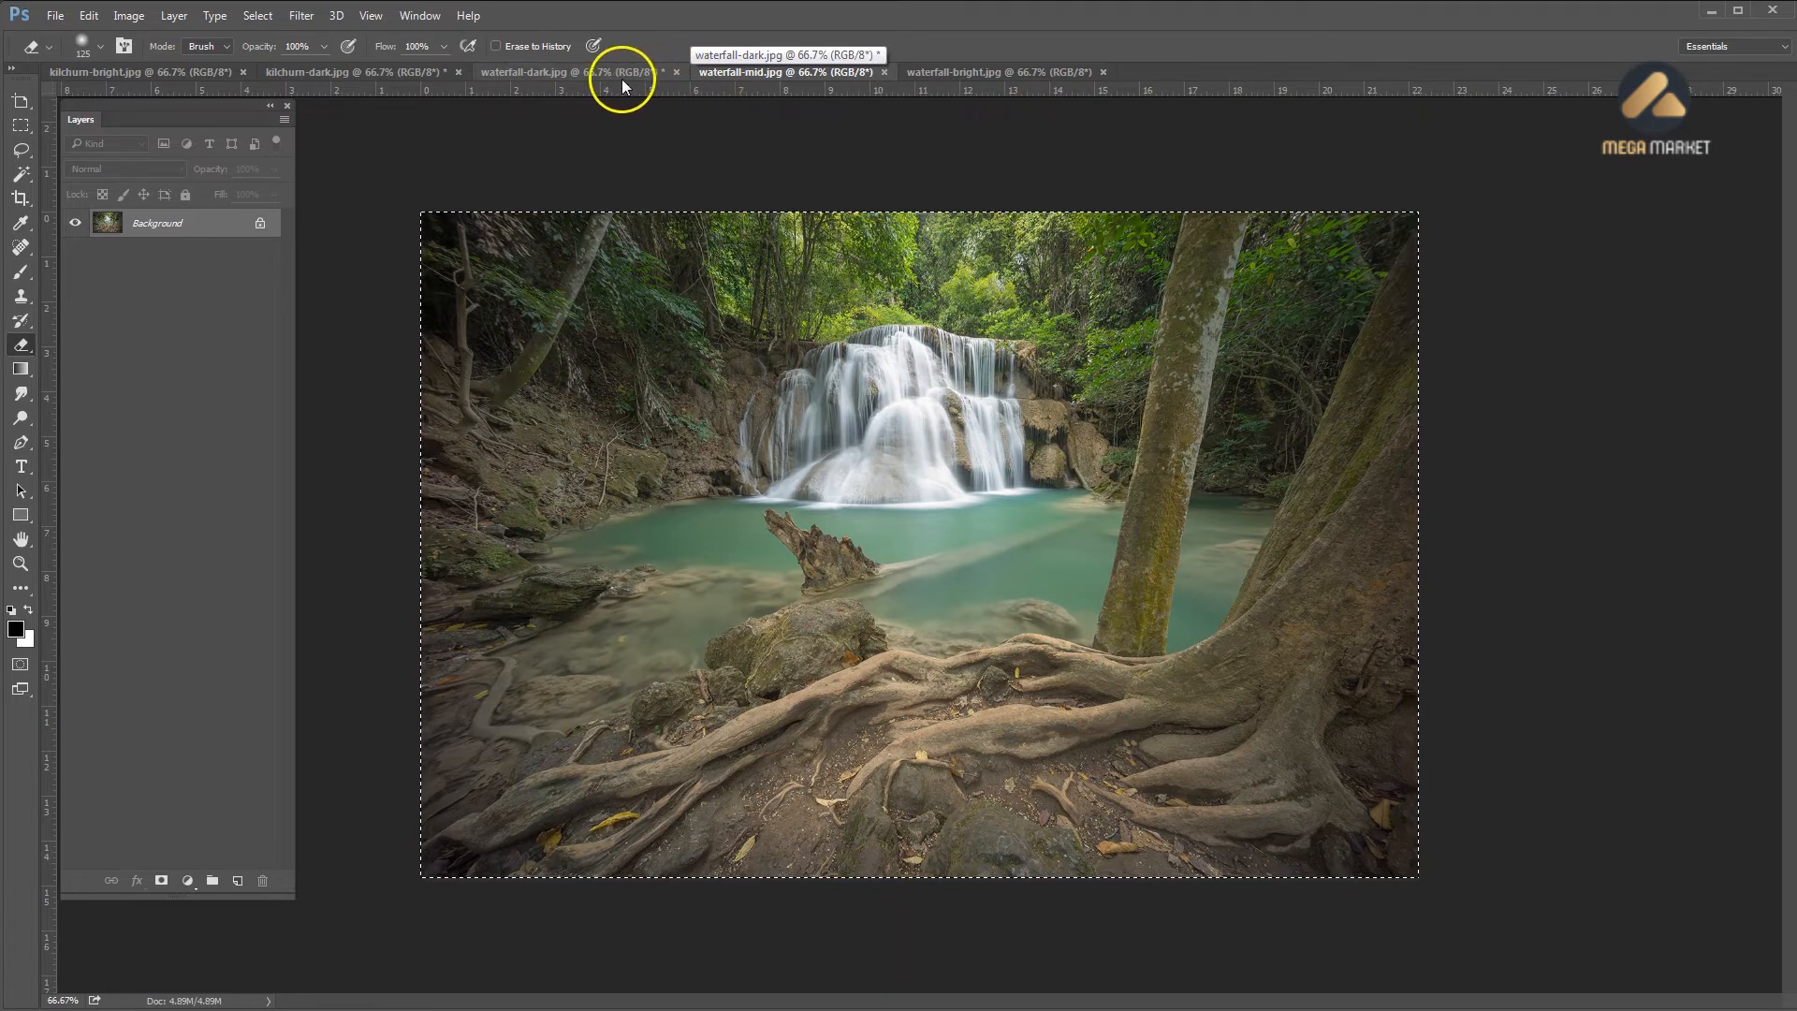
left_click(621, 77)
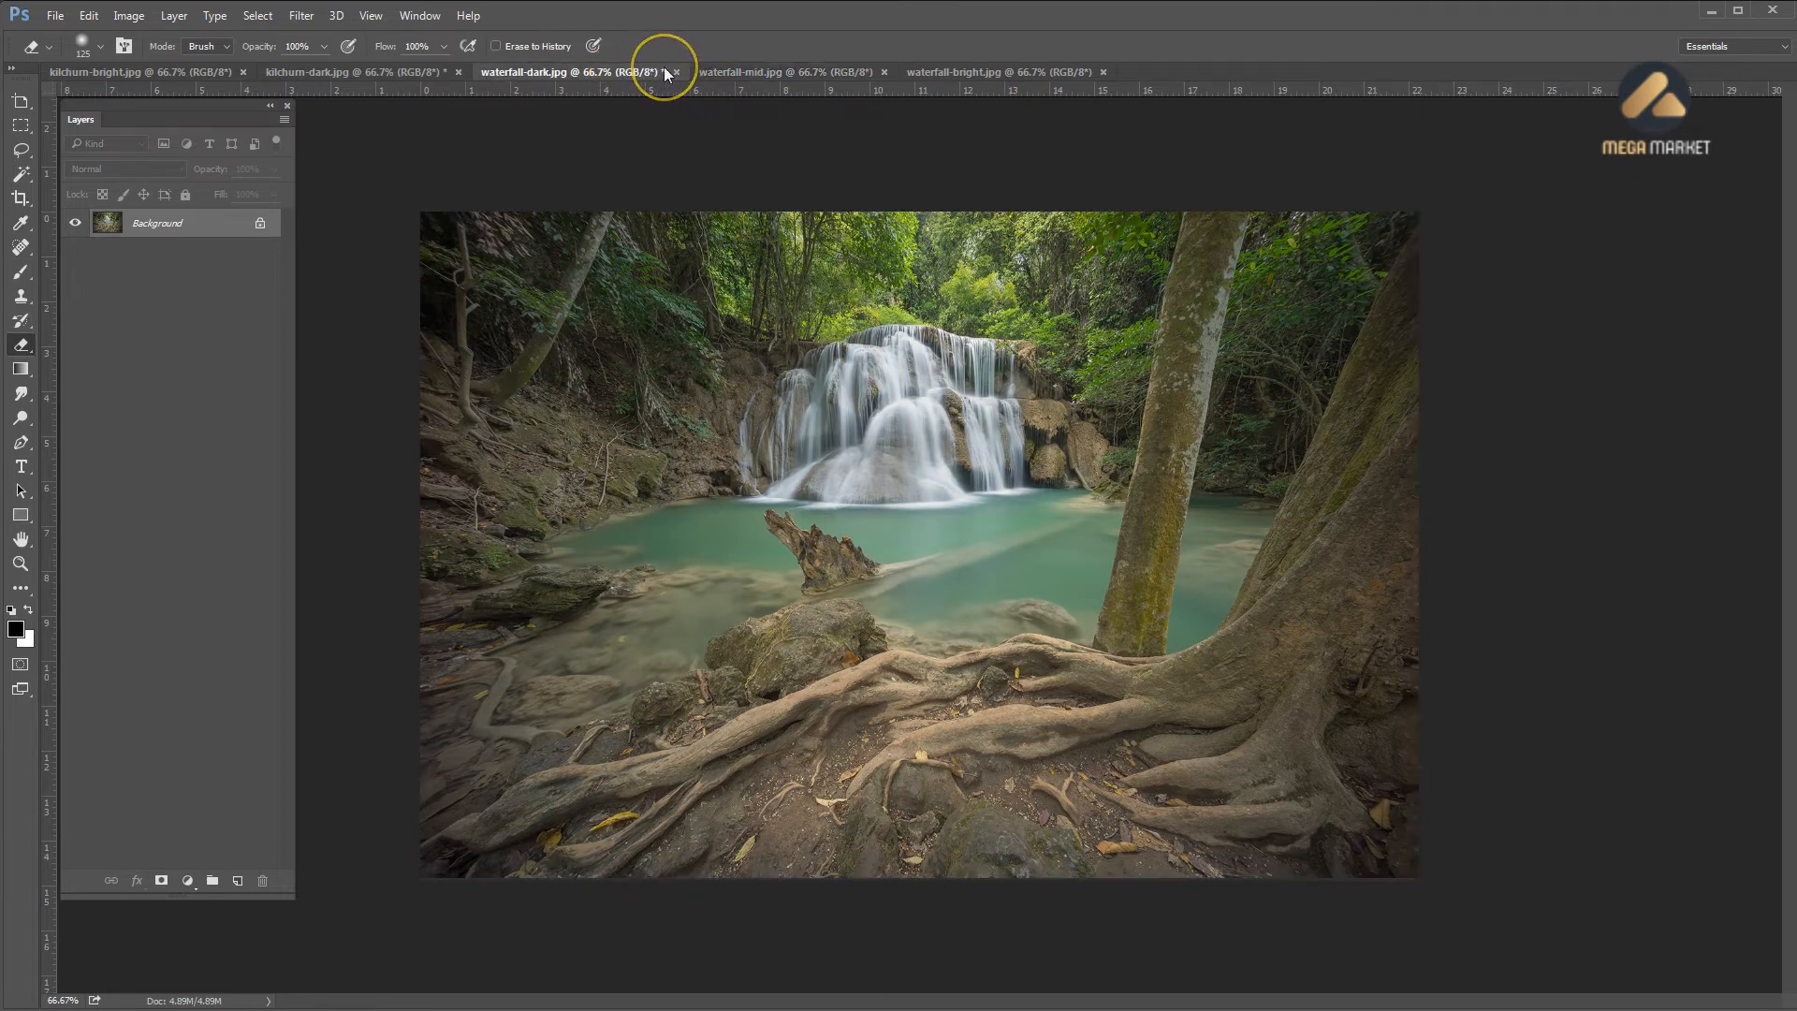
key("ctrl+v")
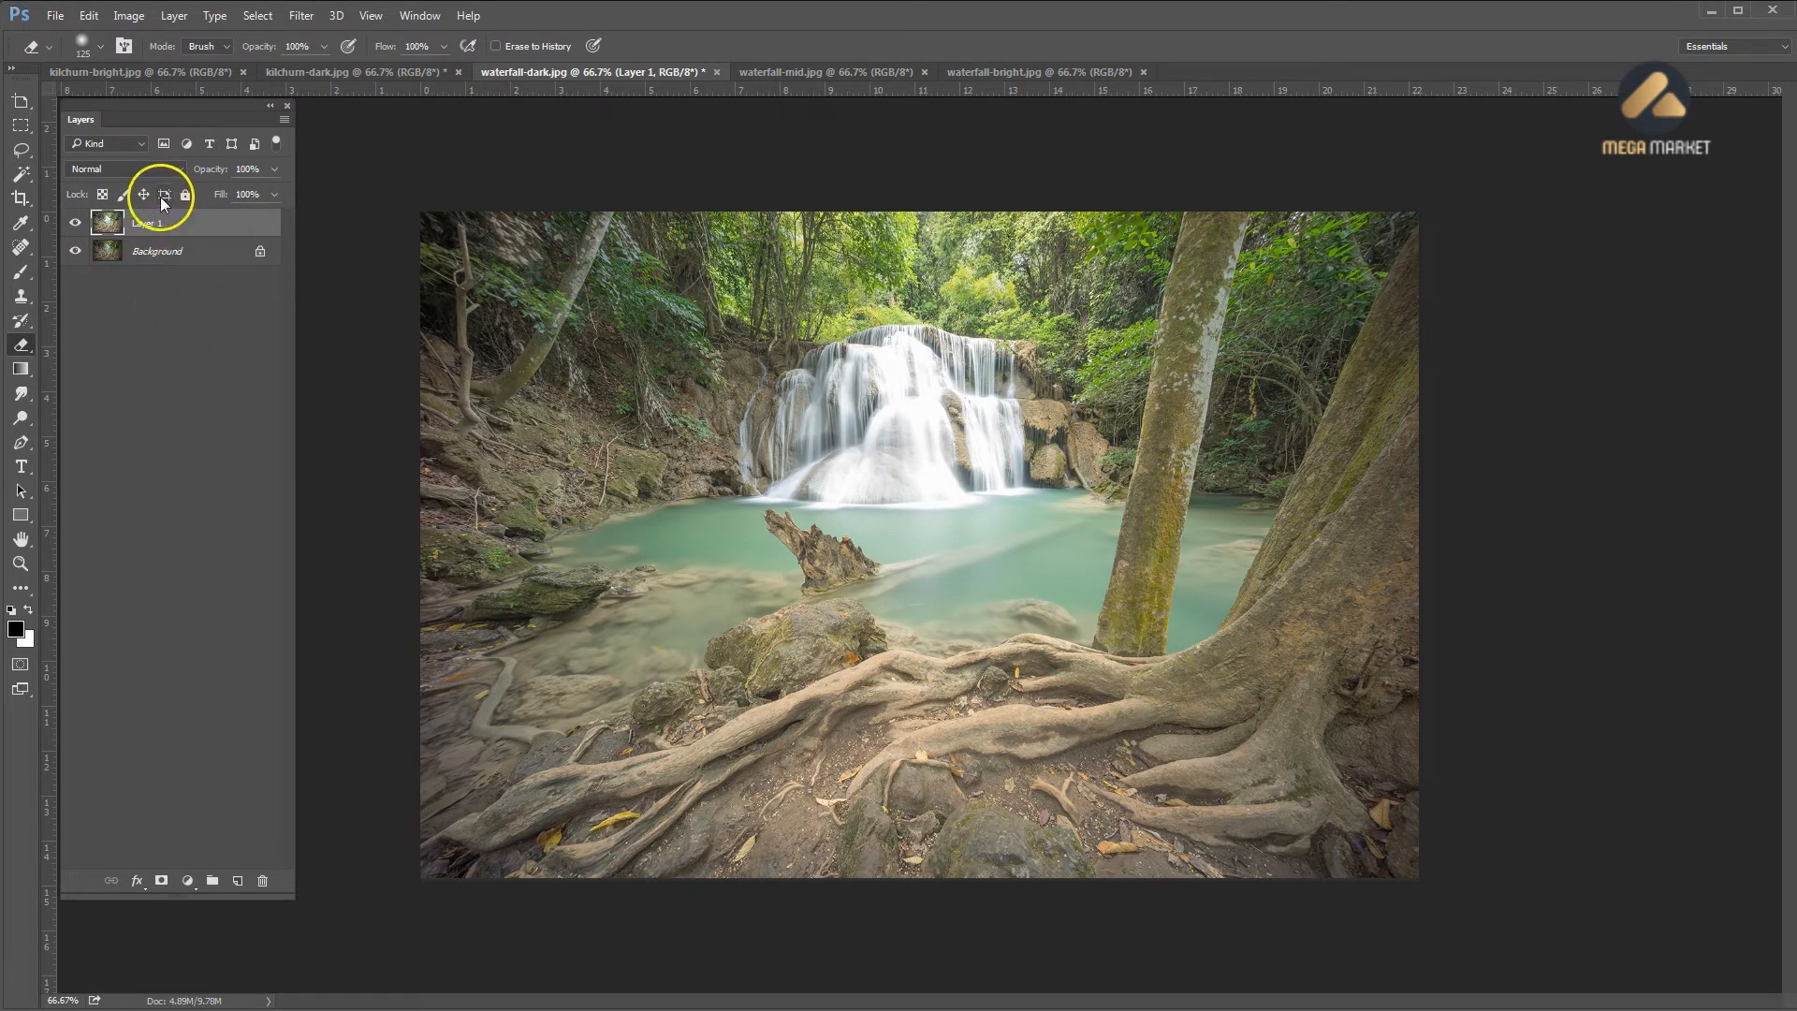
left_click(74, 223)
left_click(73, 224)
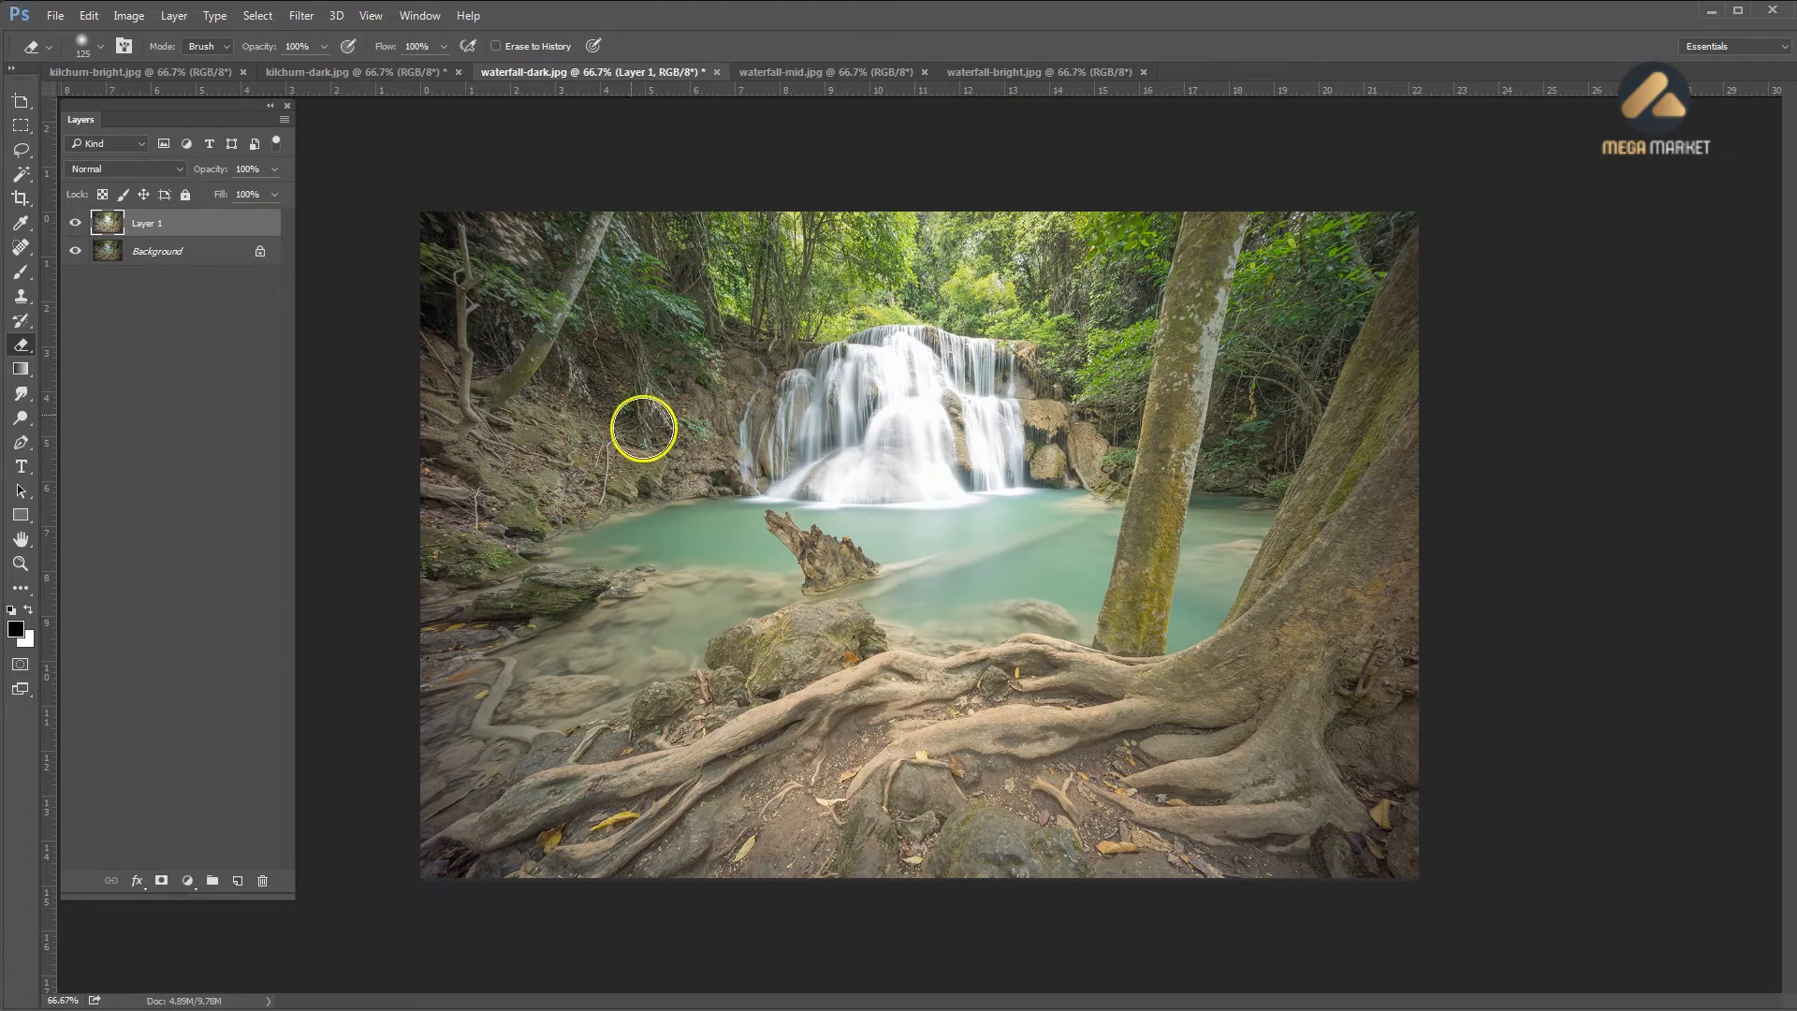
Enlarge the eraser to 1100 px and erase the bright layer over the waterfall and pool at the photo's centre
key("bracketright")
key("bracketright")
key("bracketright")
key("bracketright")
key("bracketright")
key("bracketright")
key("bracketright")
key("bracketright")
key("bracketright")
key("bracketright")
key("bracketright")
key("bracketright")
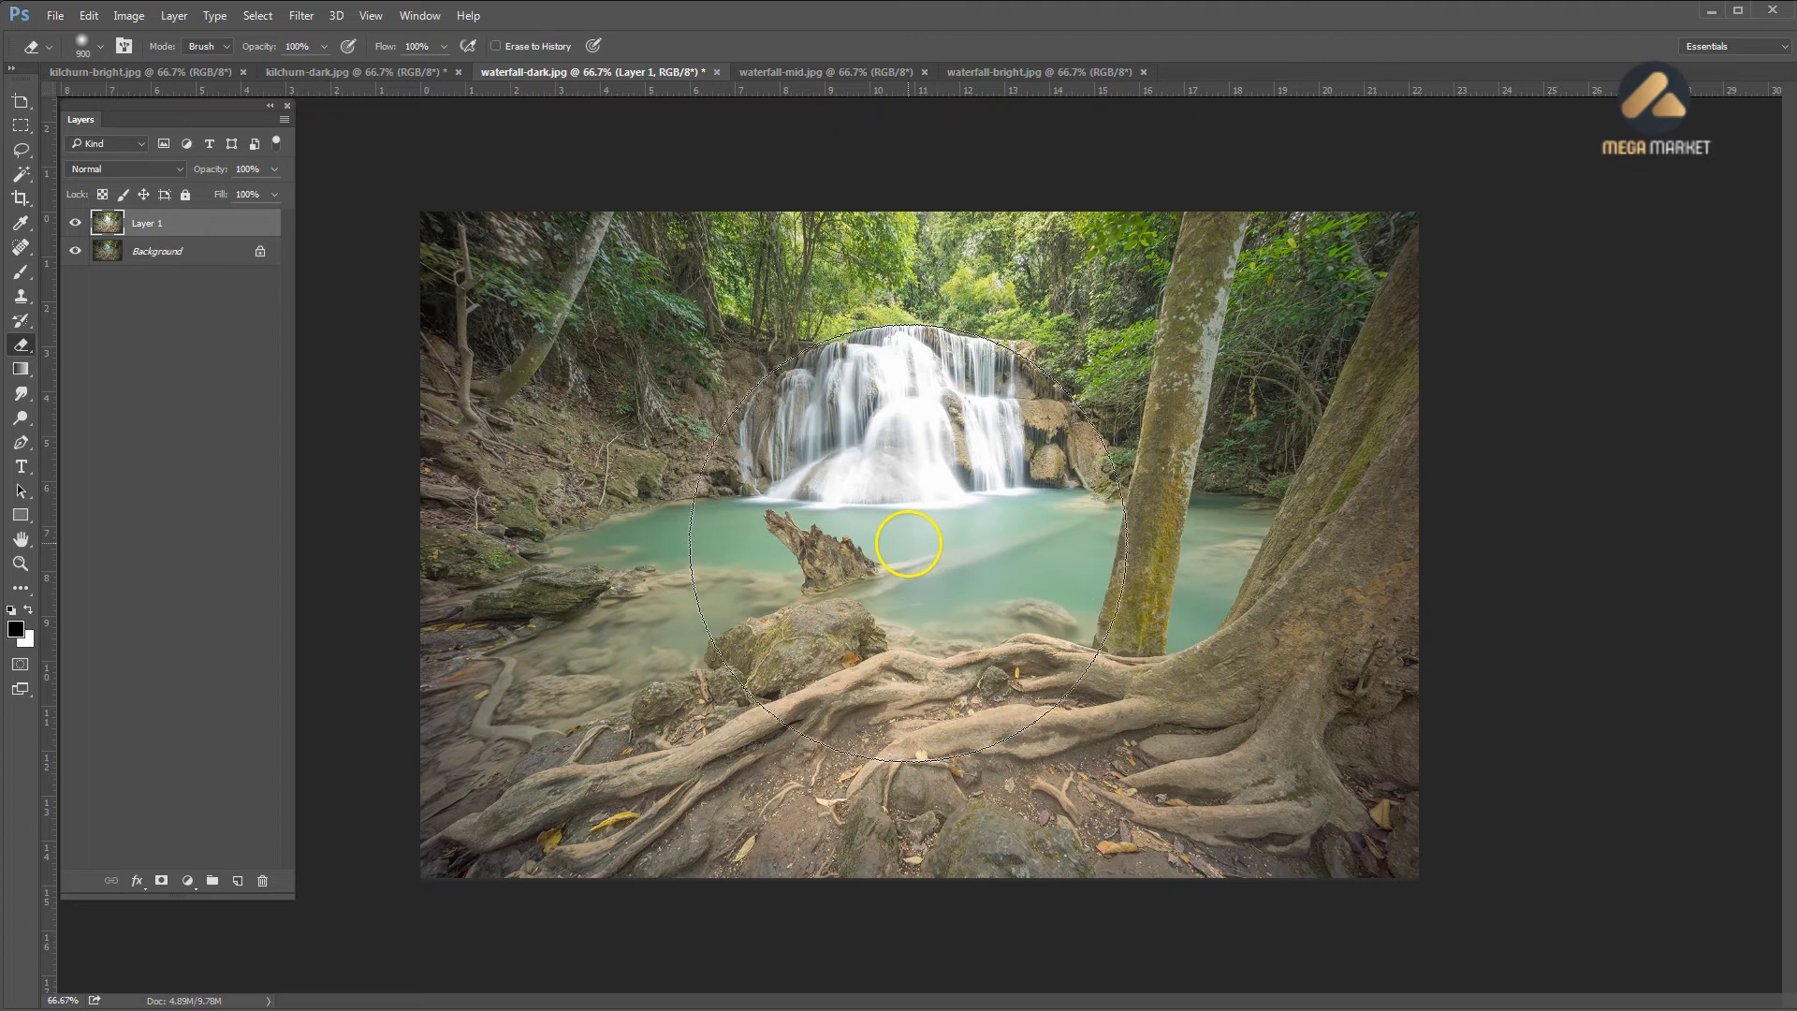
key("bracketright")
left_click(914, 544)
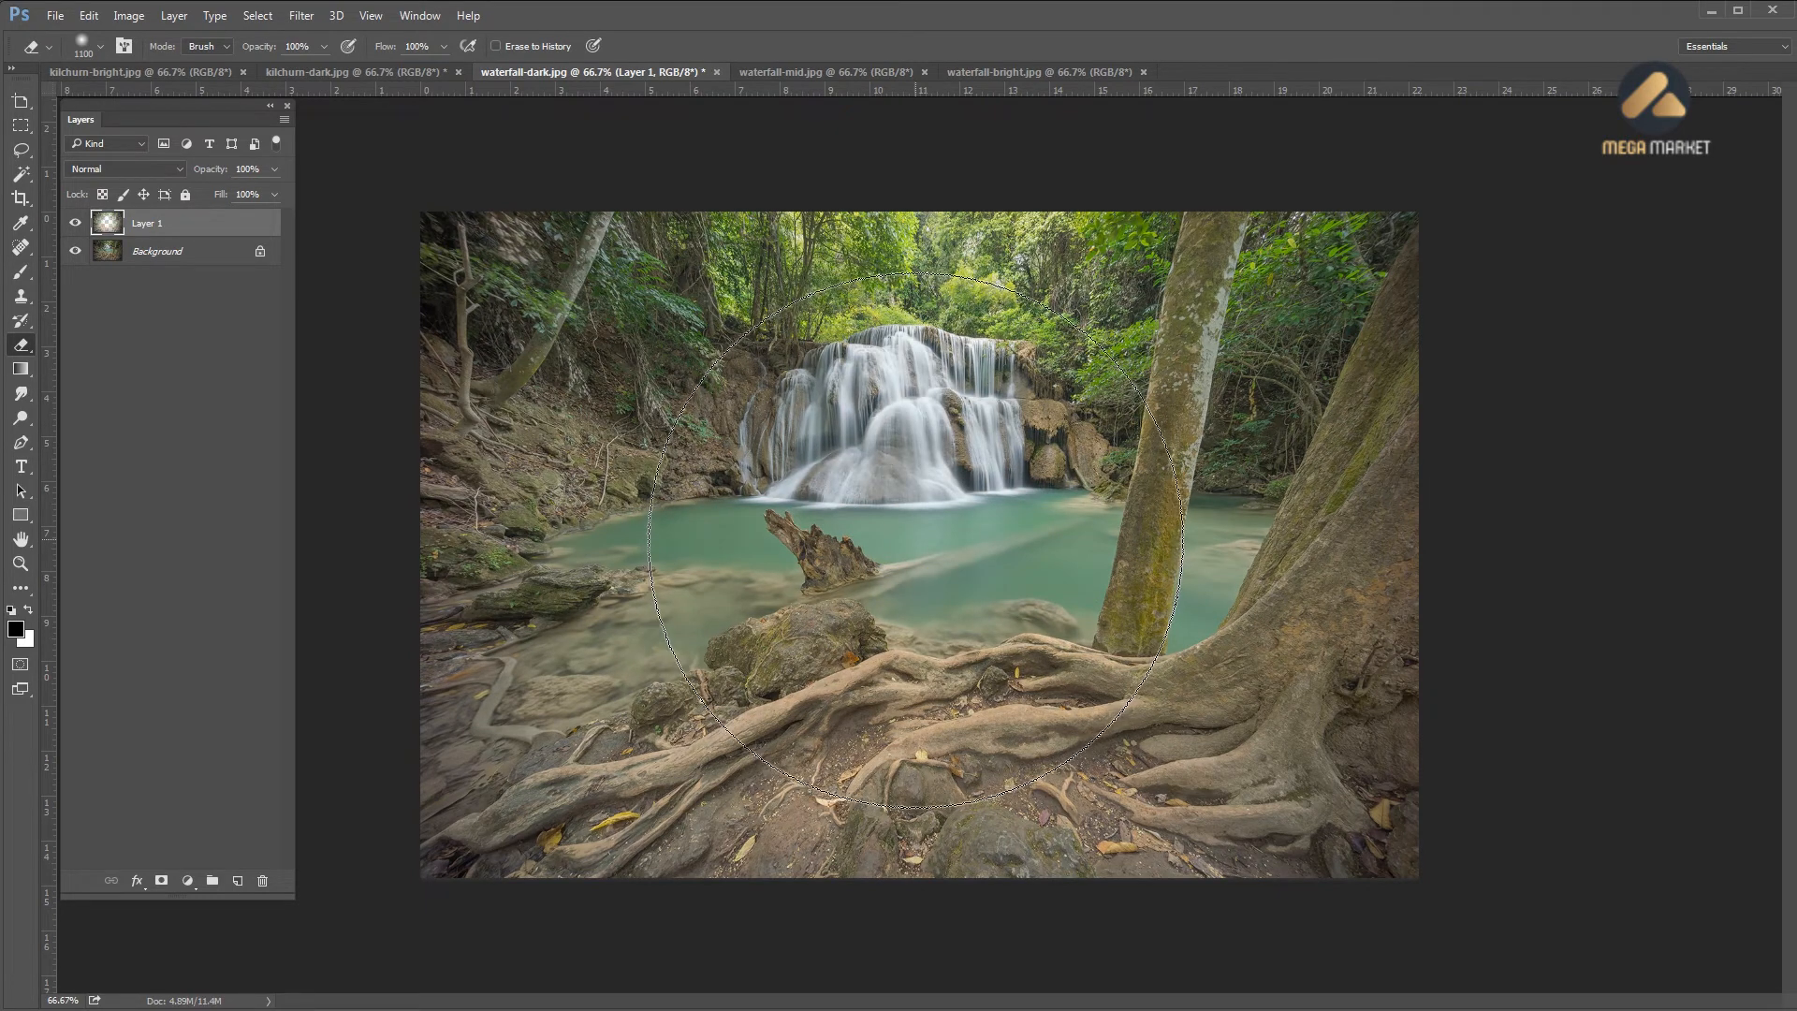
Reduce the eraser to 700 px and erase the bright layer over the pool, the large right-hand tree trunk and the photo's upper-left foliage
key("bracketleft")
key("bracketleft")
key("bracketleft")
key("bracketleft")
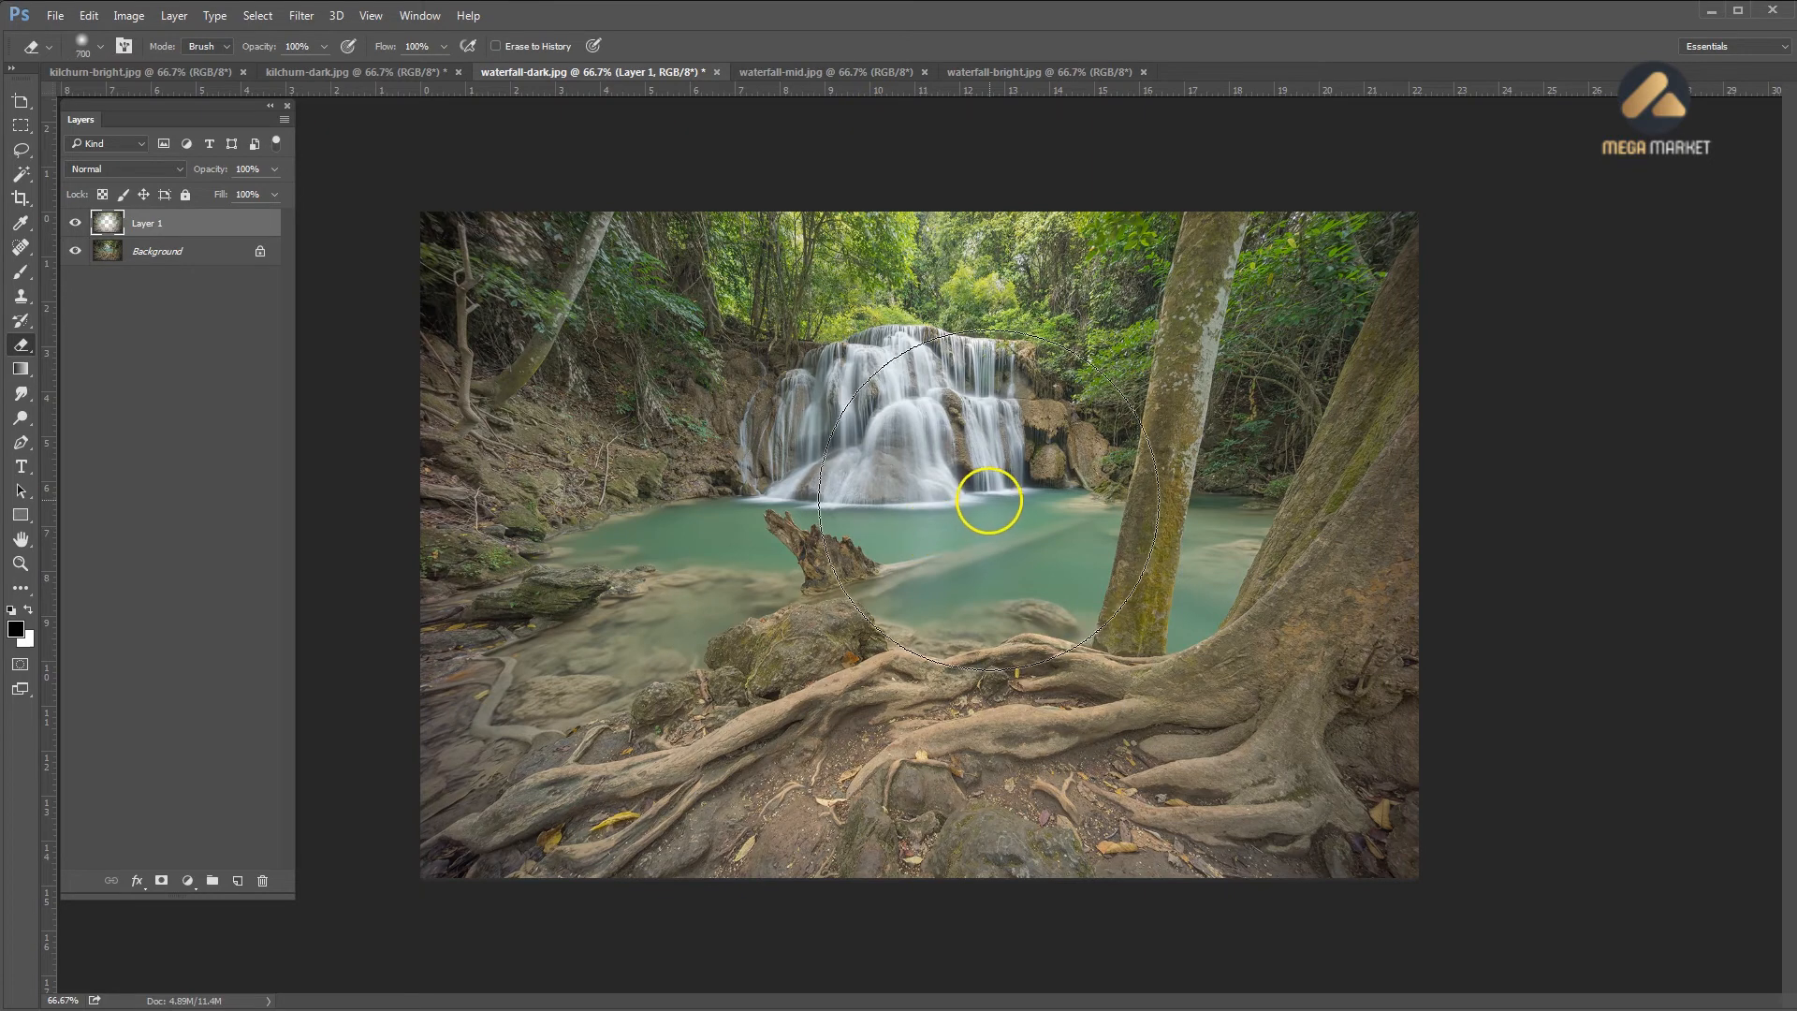
left_click(752, 581)
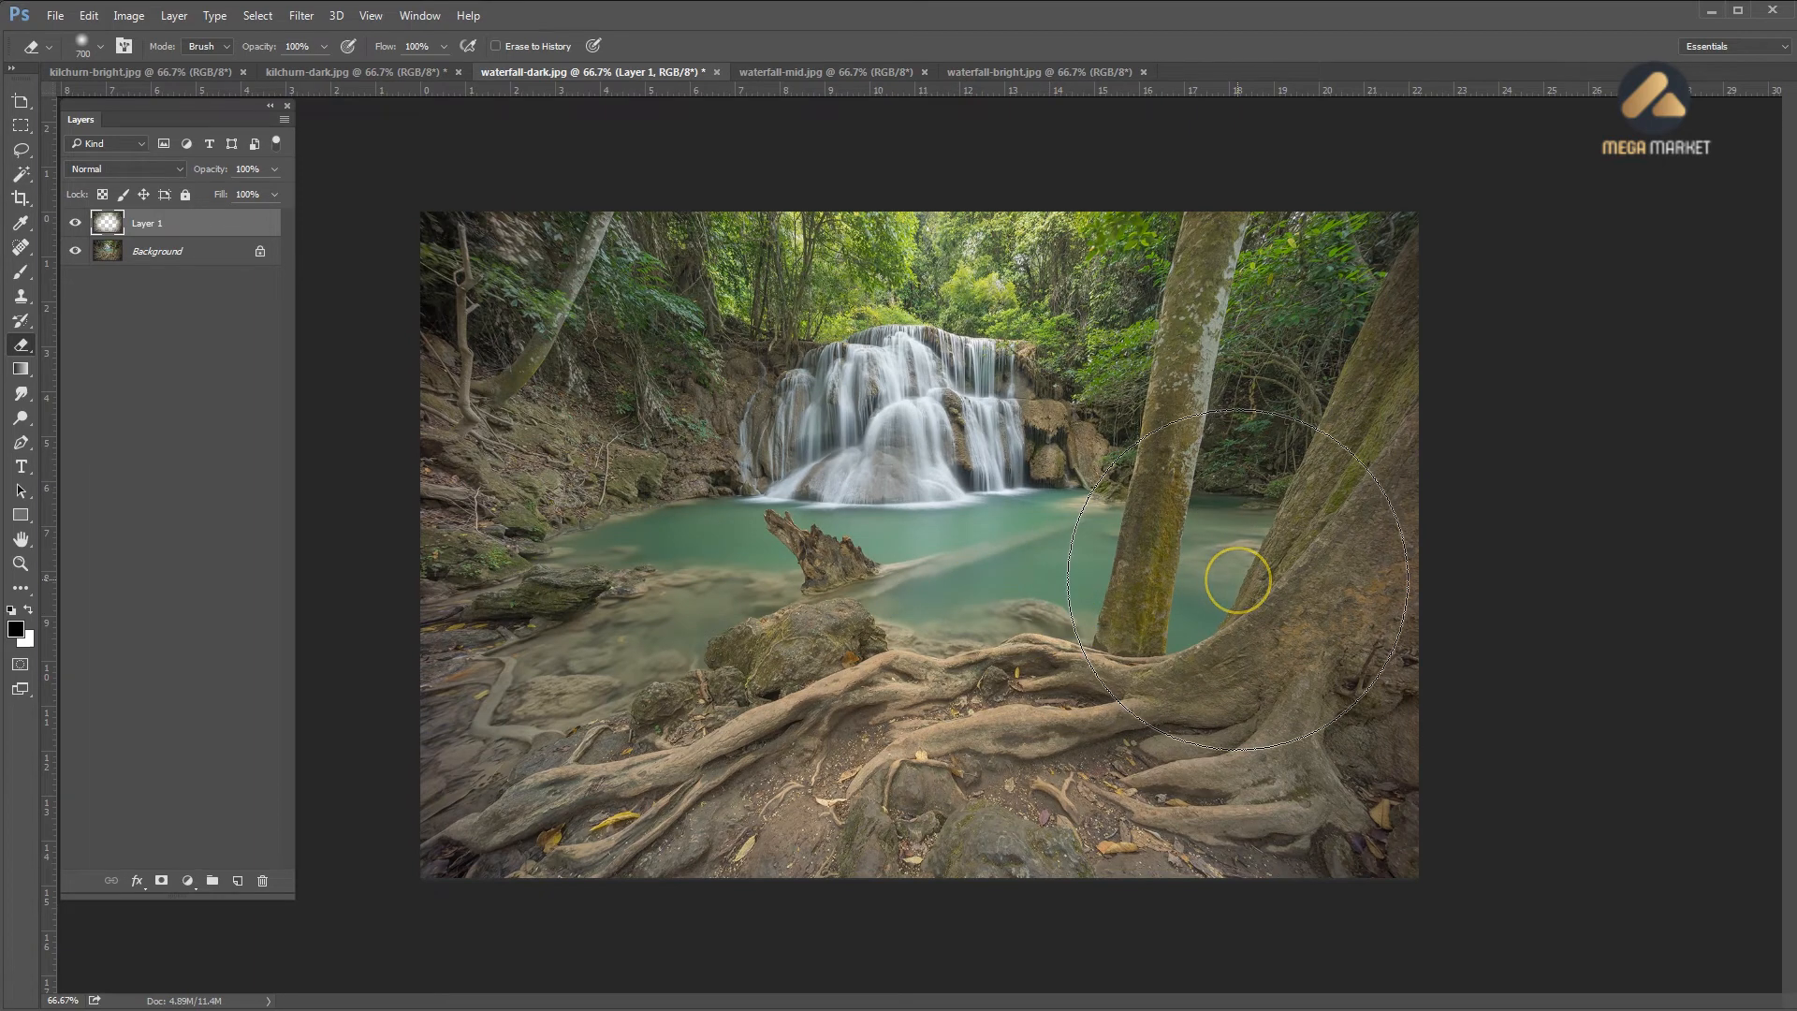
mouse_move(1305, 472)
left_mouse_down()
mouse_move(1275, 401)
mouse_move(1195, 440)
mouse_move(992, 678)
mouse_move(963, 647)
mouse_move(967, 598)
mouse_move(783, 611)
mouse_move(421, 356)
mouse_move(518, 441)
mouse_move(589, 693)
mouse_move(465, 281)
mouse_move(453, 369)
mouse_move(918, 742)
mouse_move(822, 769)
mouse_move(434, 293)
mouse_move(1444, 333)
mouse_move(1386, 314)
left_mouse_up()
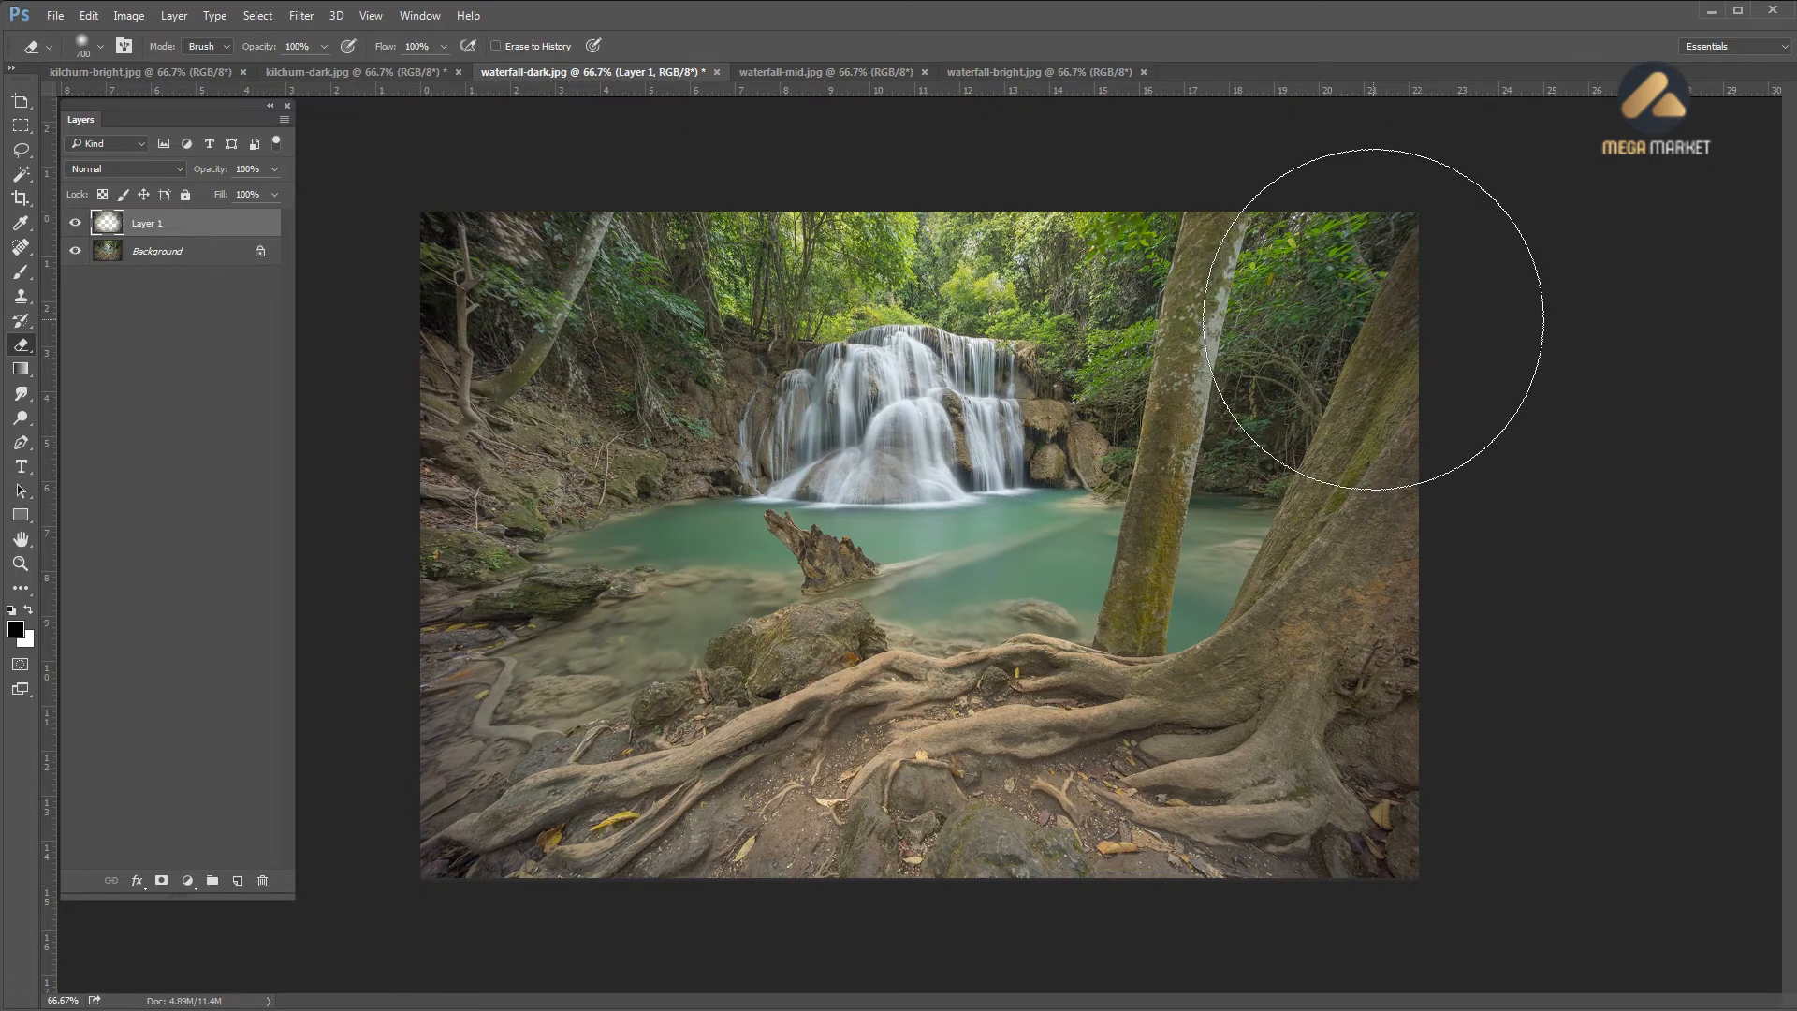
mouse_move(473, 313)
left_mouse_down()
mouse_move(453, 291)
mouse_move(475, 345)
mouse_move(473, 323)
left_mouse_up()
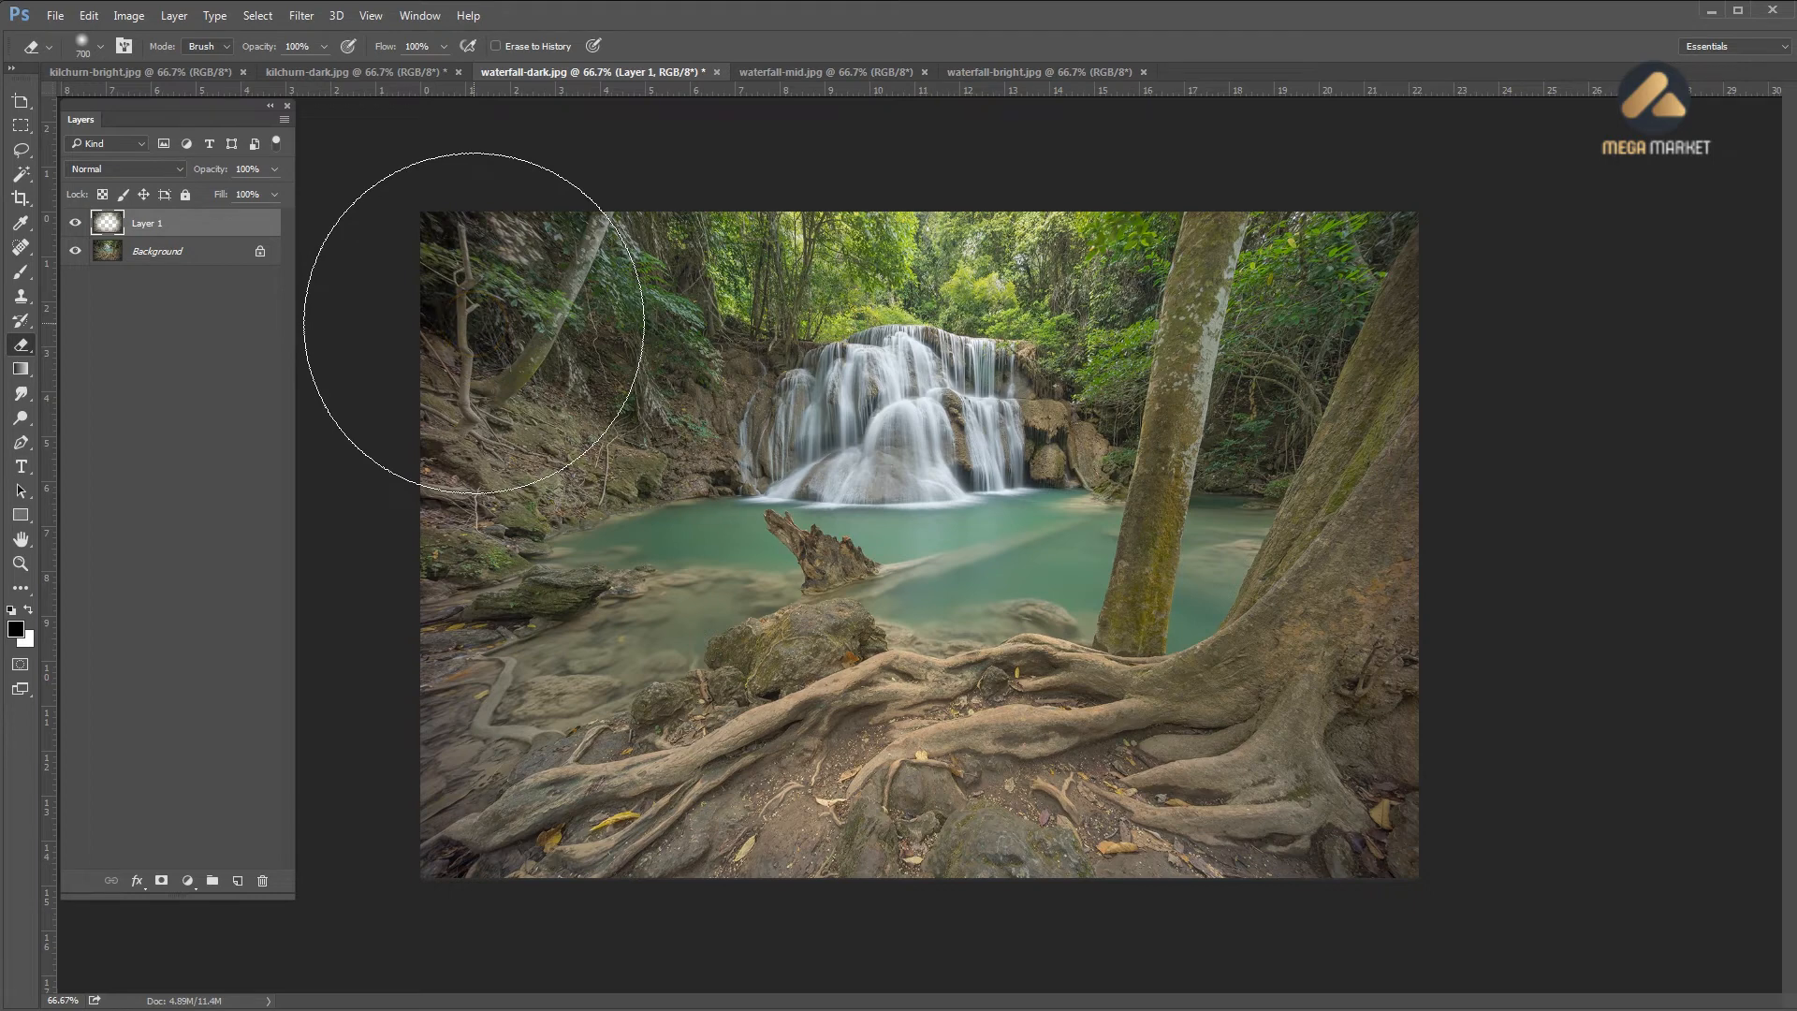
left_click(469, 310)
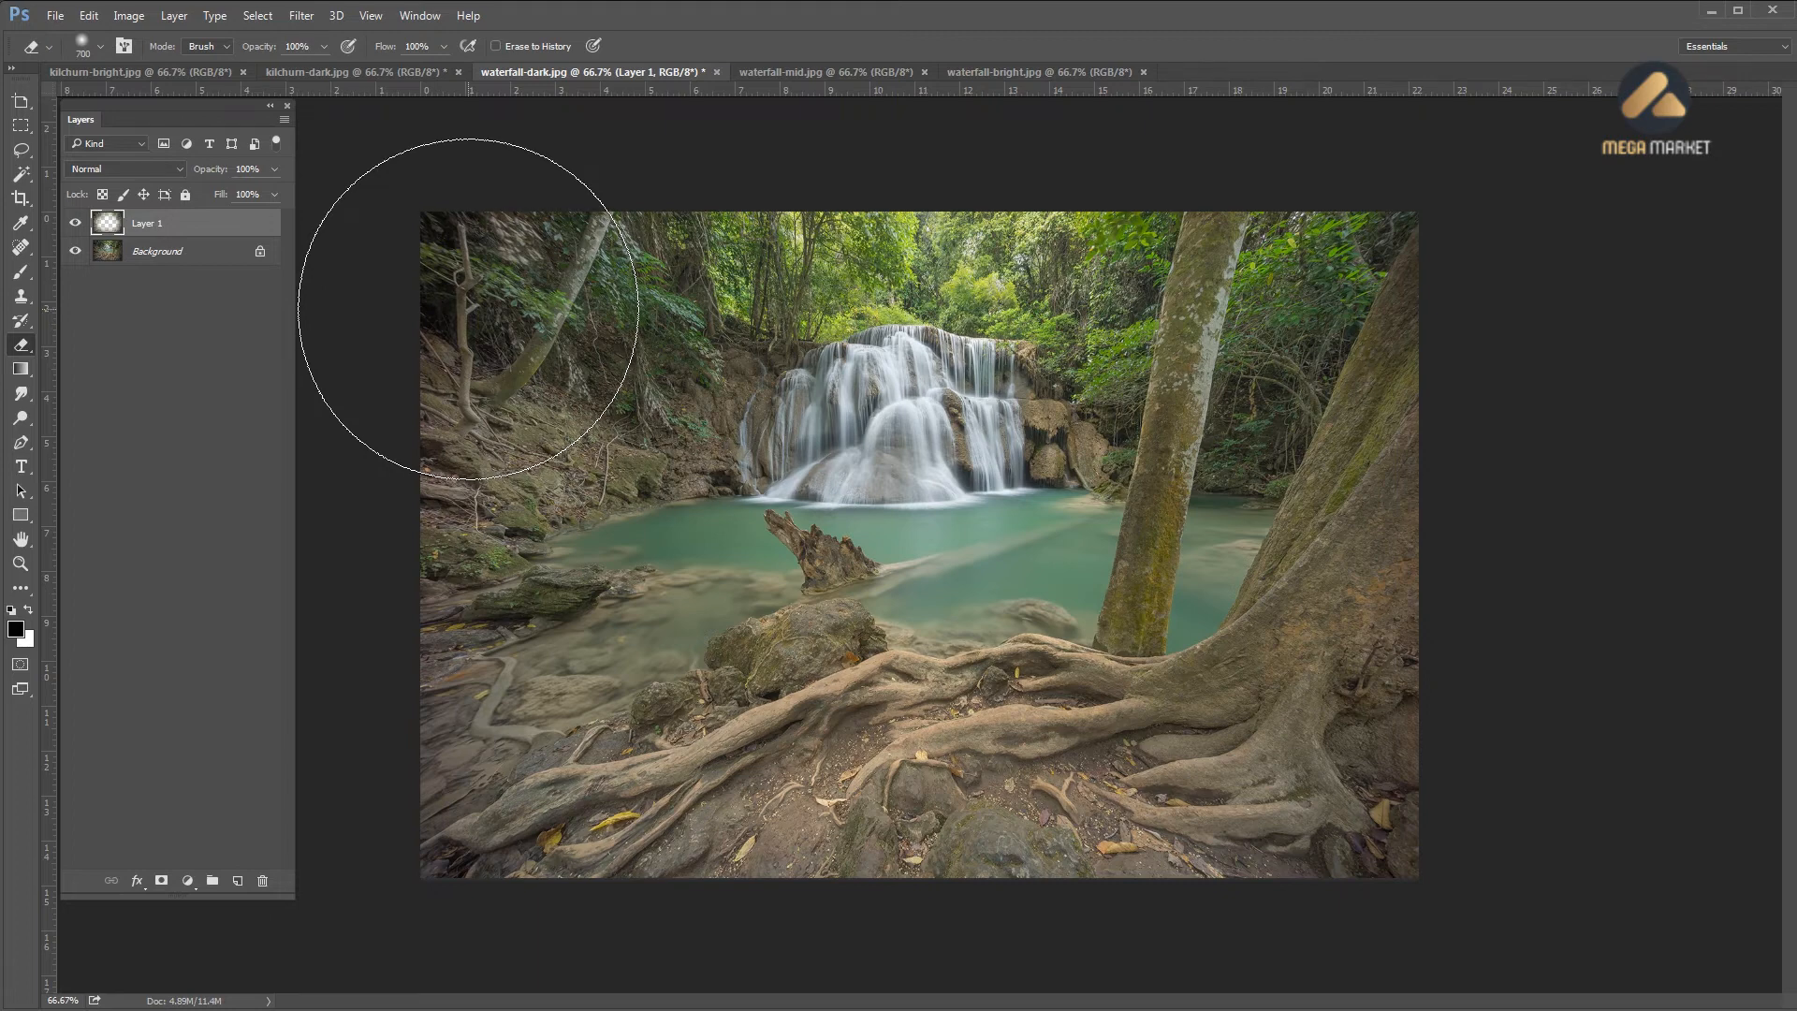
Compare the photo with and without the erased bright layer, and merge that layer into the background
left_click(74, 225)
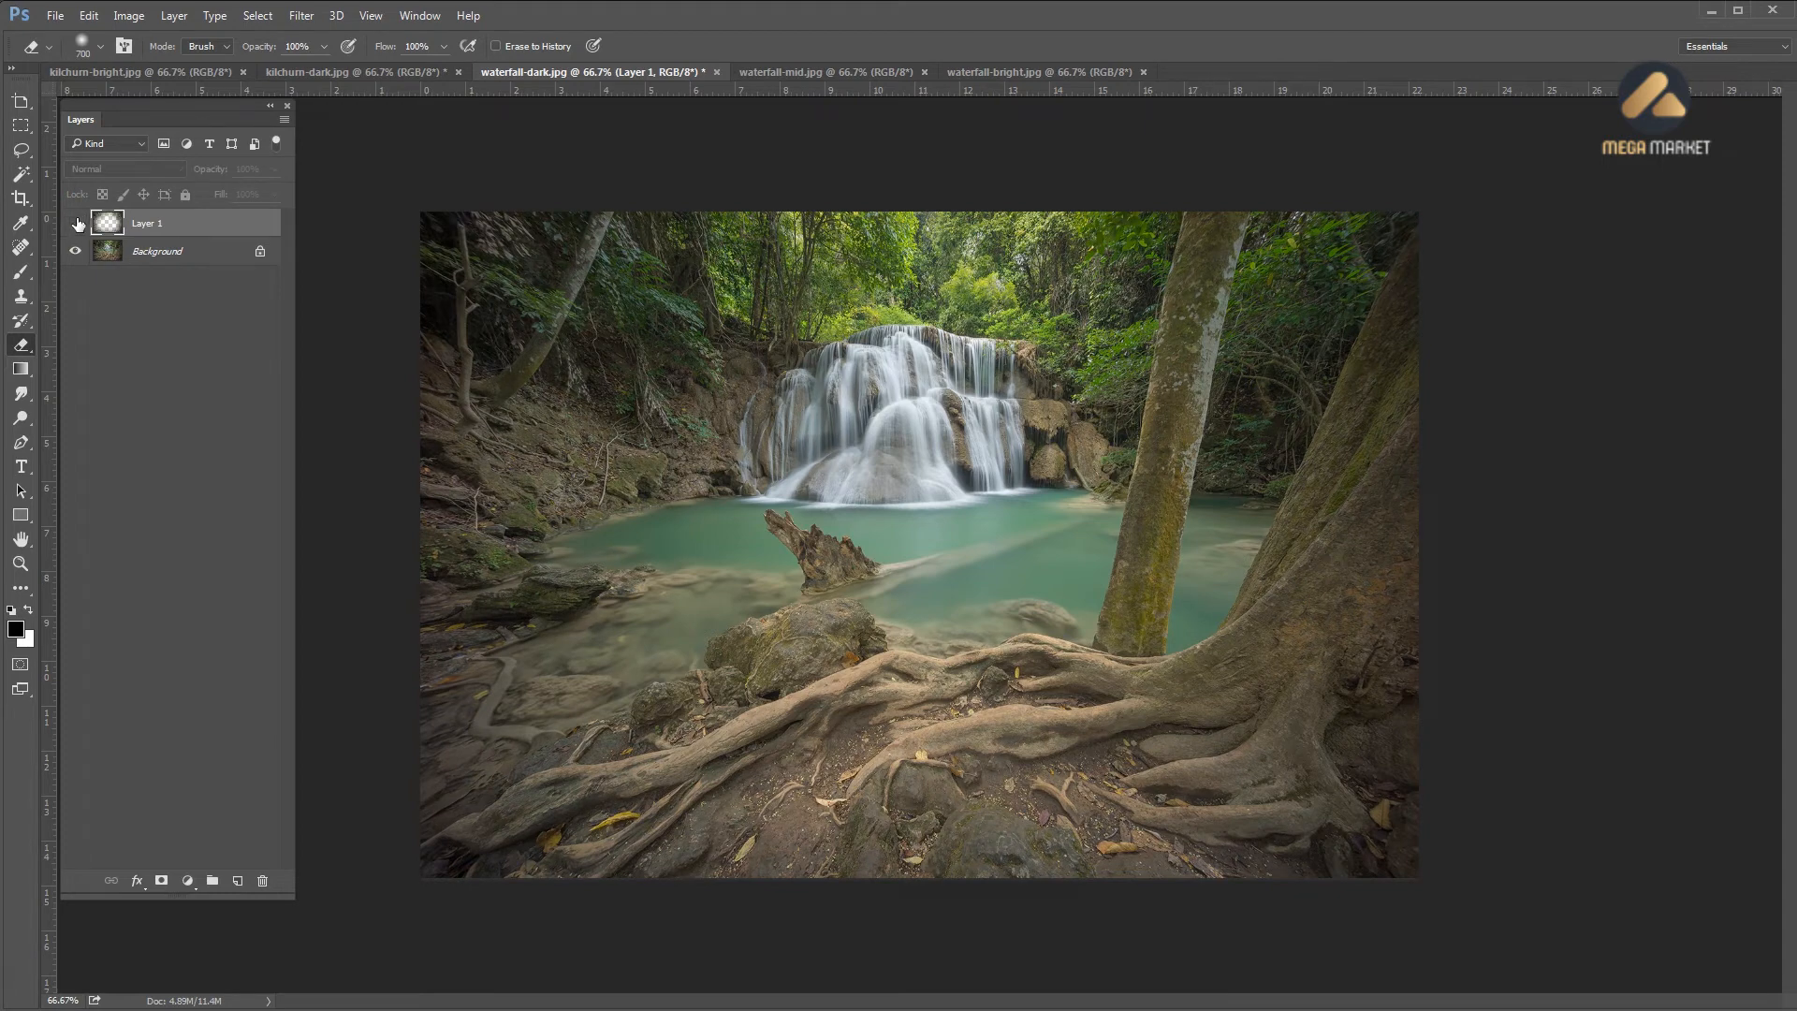
left_click(76, 223)
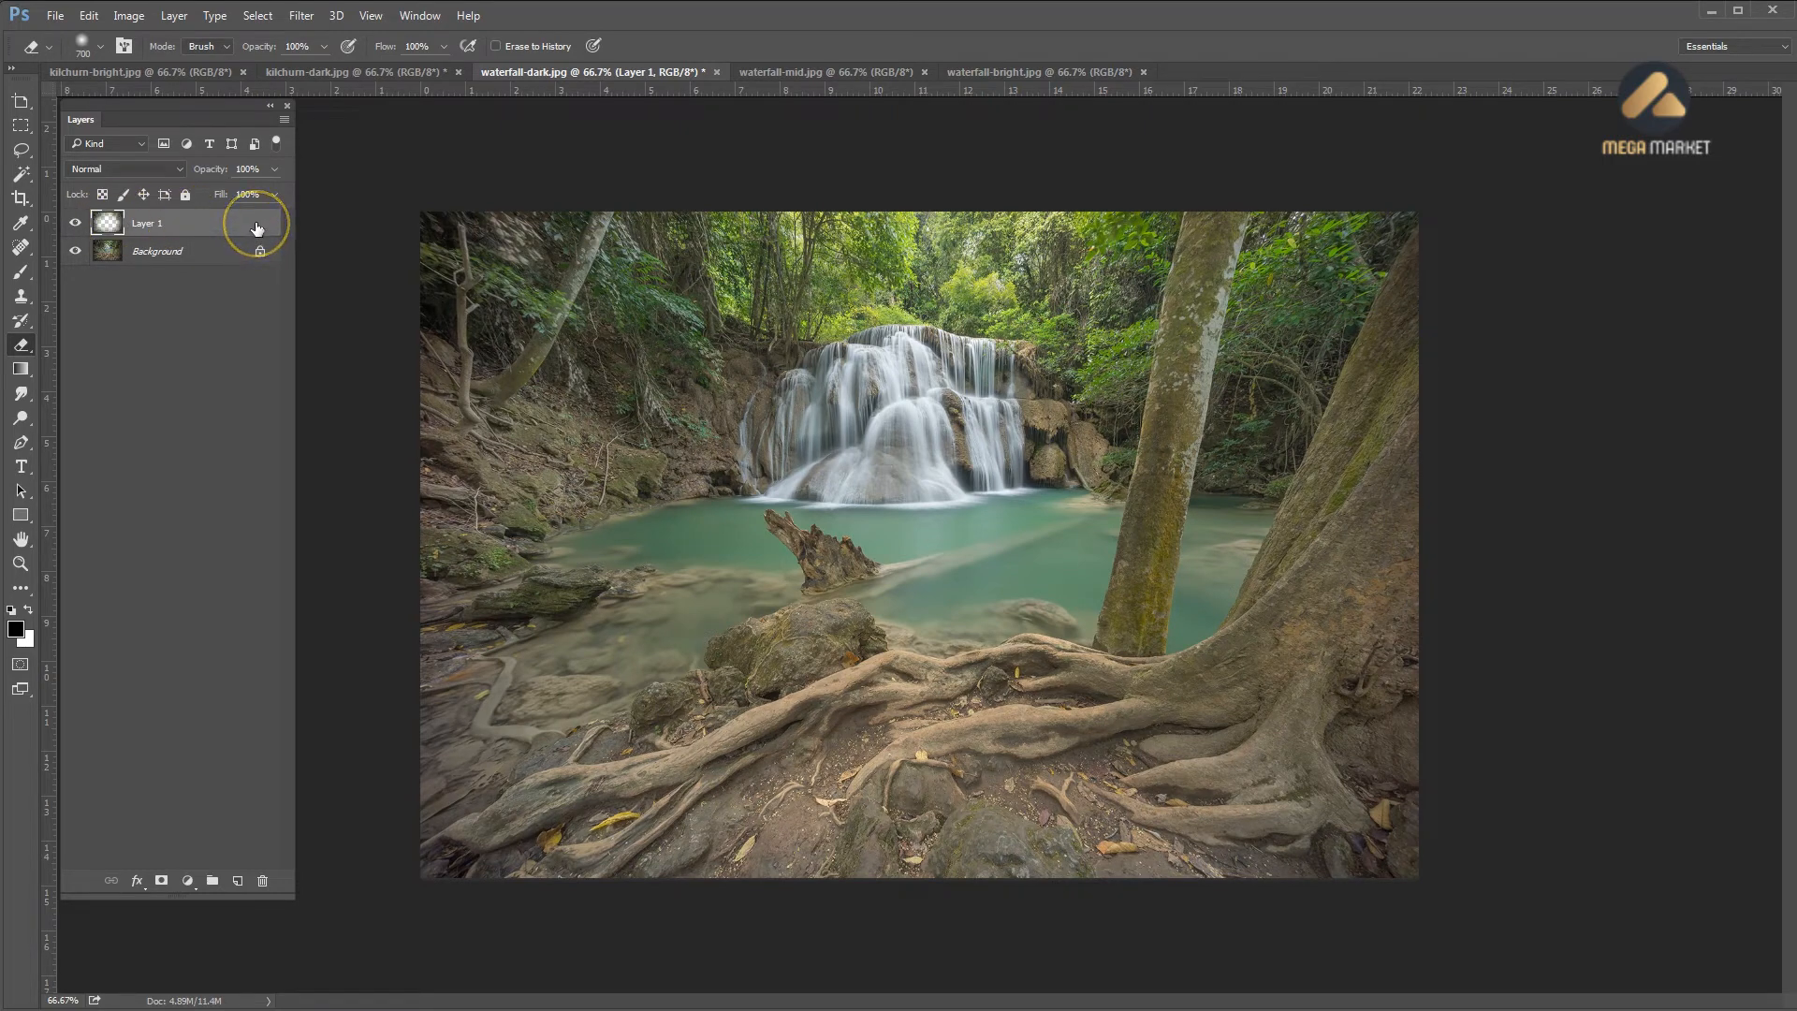
key("ctrl+e")
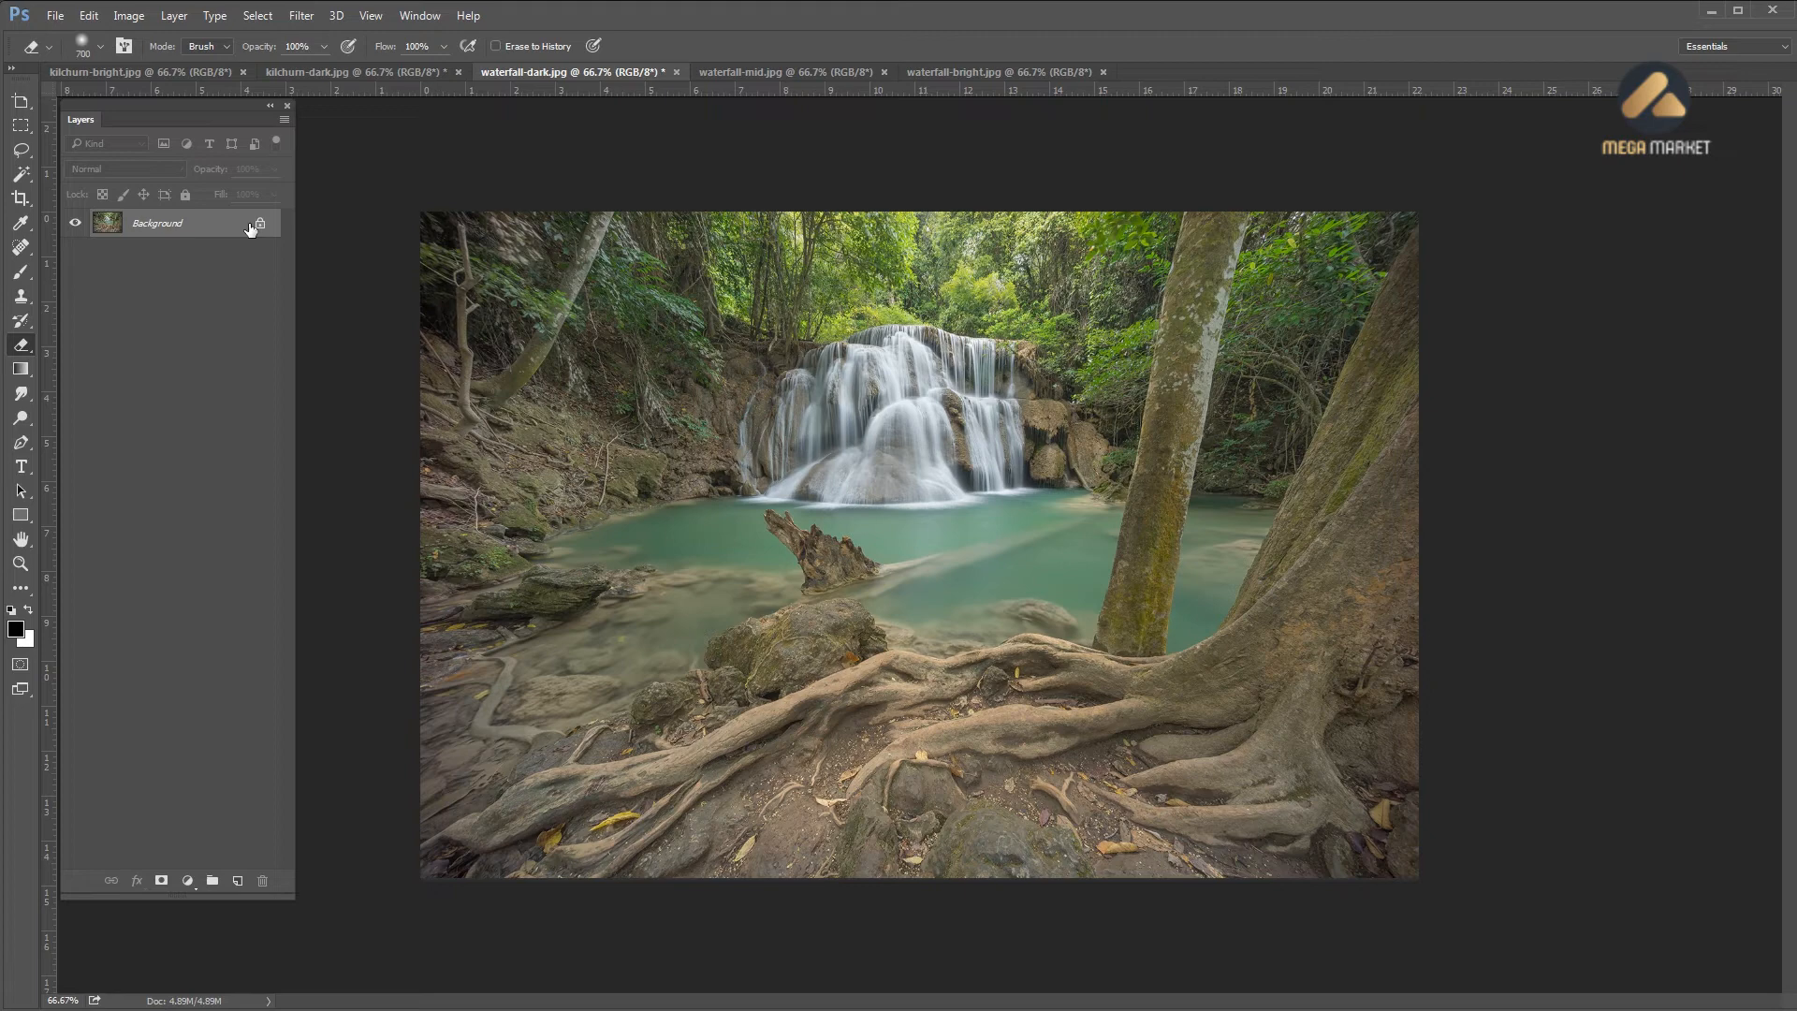
Duplicate the merged background, apply Auto Tone to the copy, and compare the photo with and without it
key("ctrl+j")
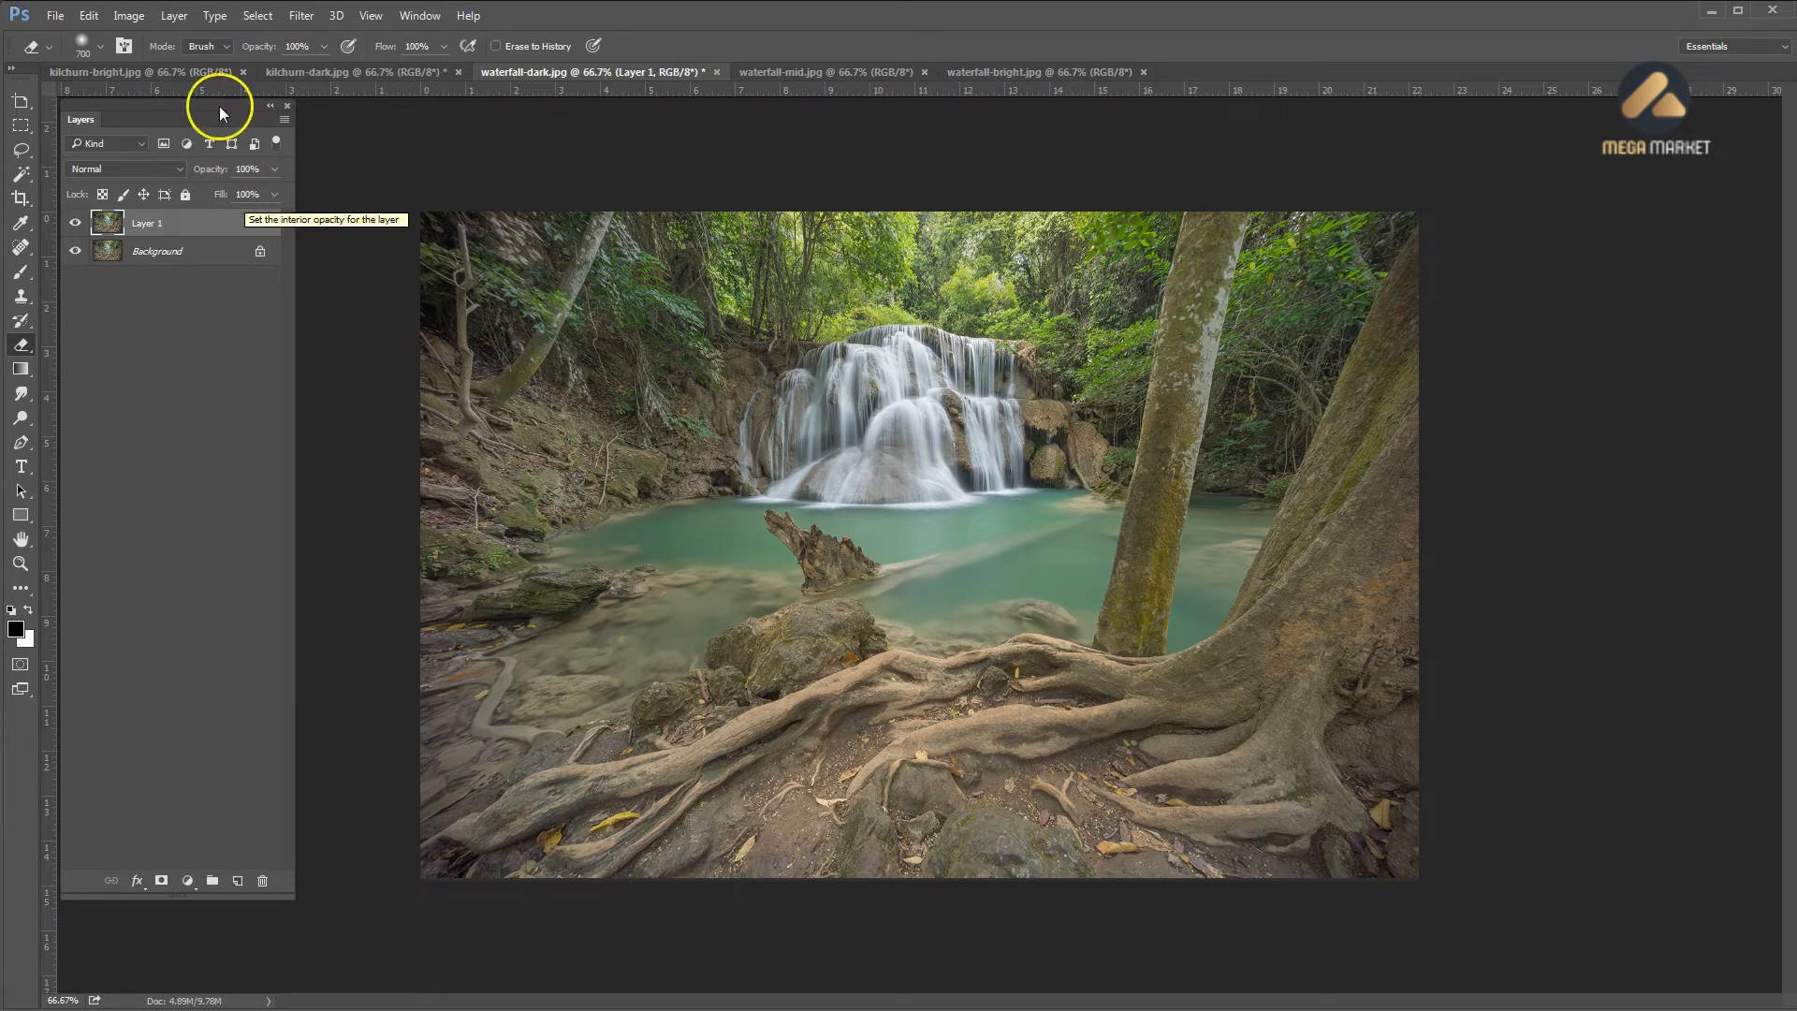
left_click(137, 23)
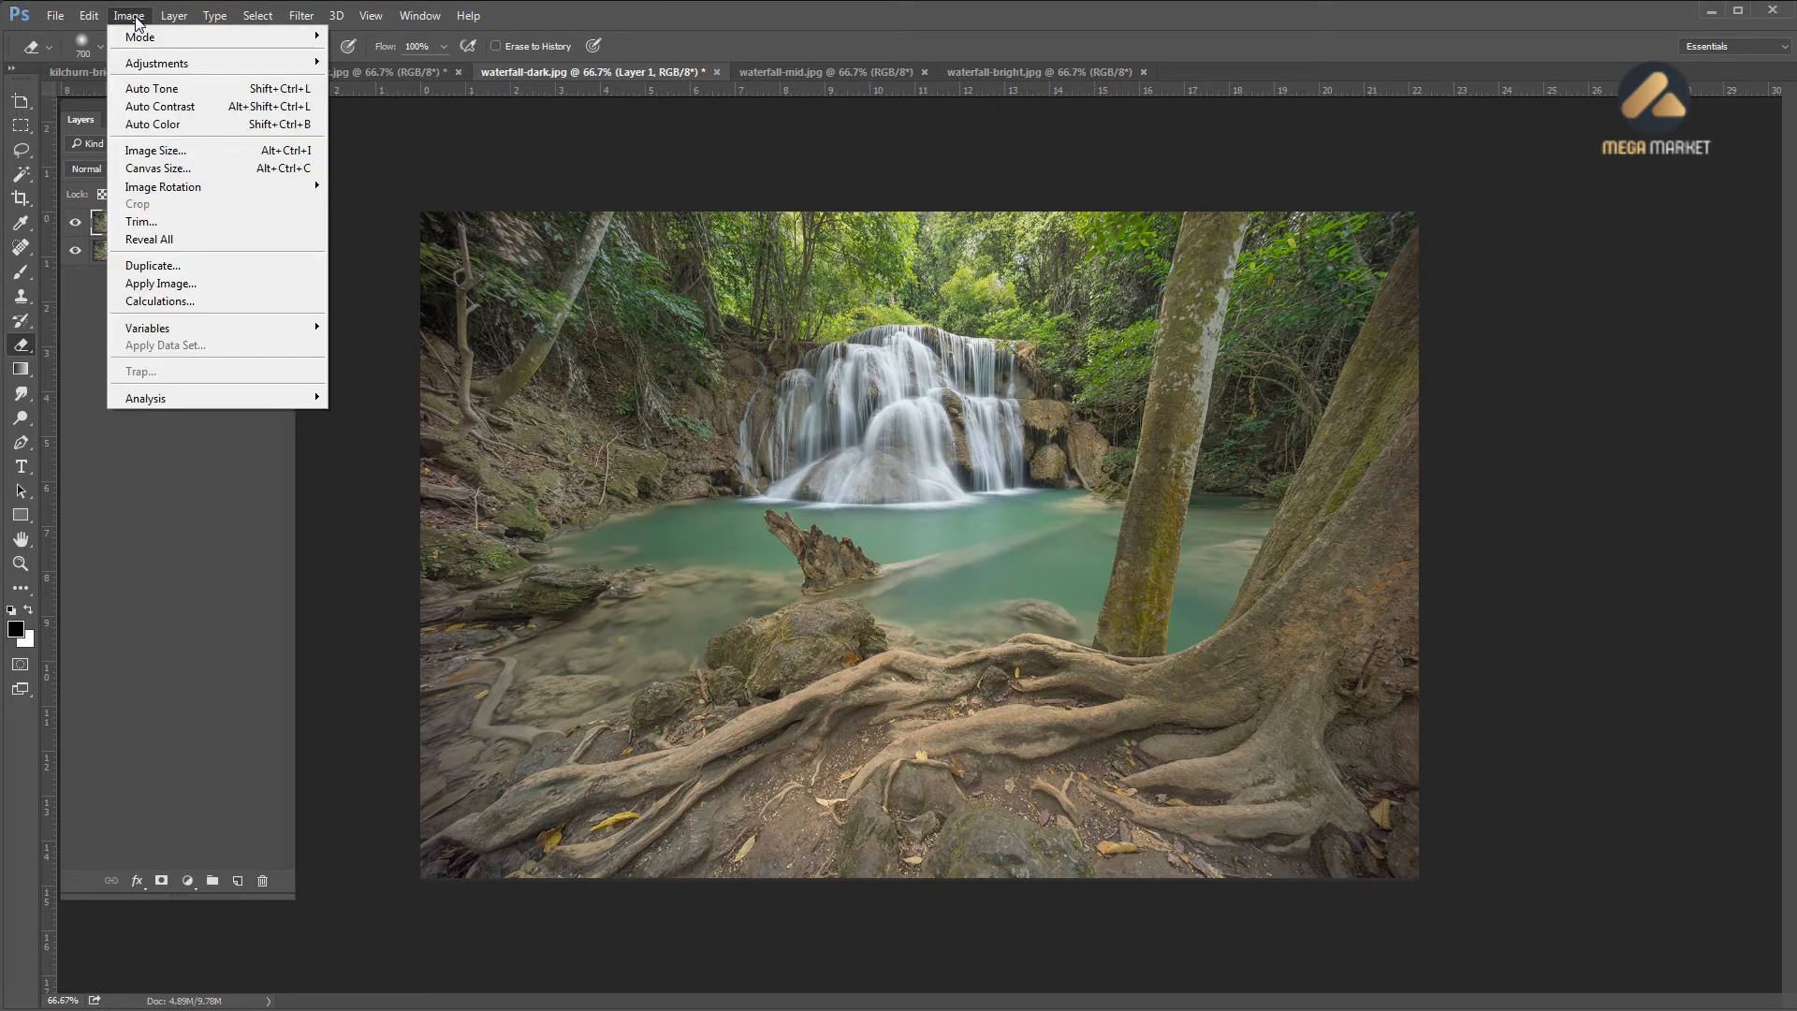
left_click(155, 89)
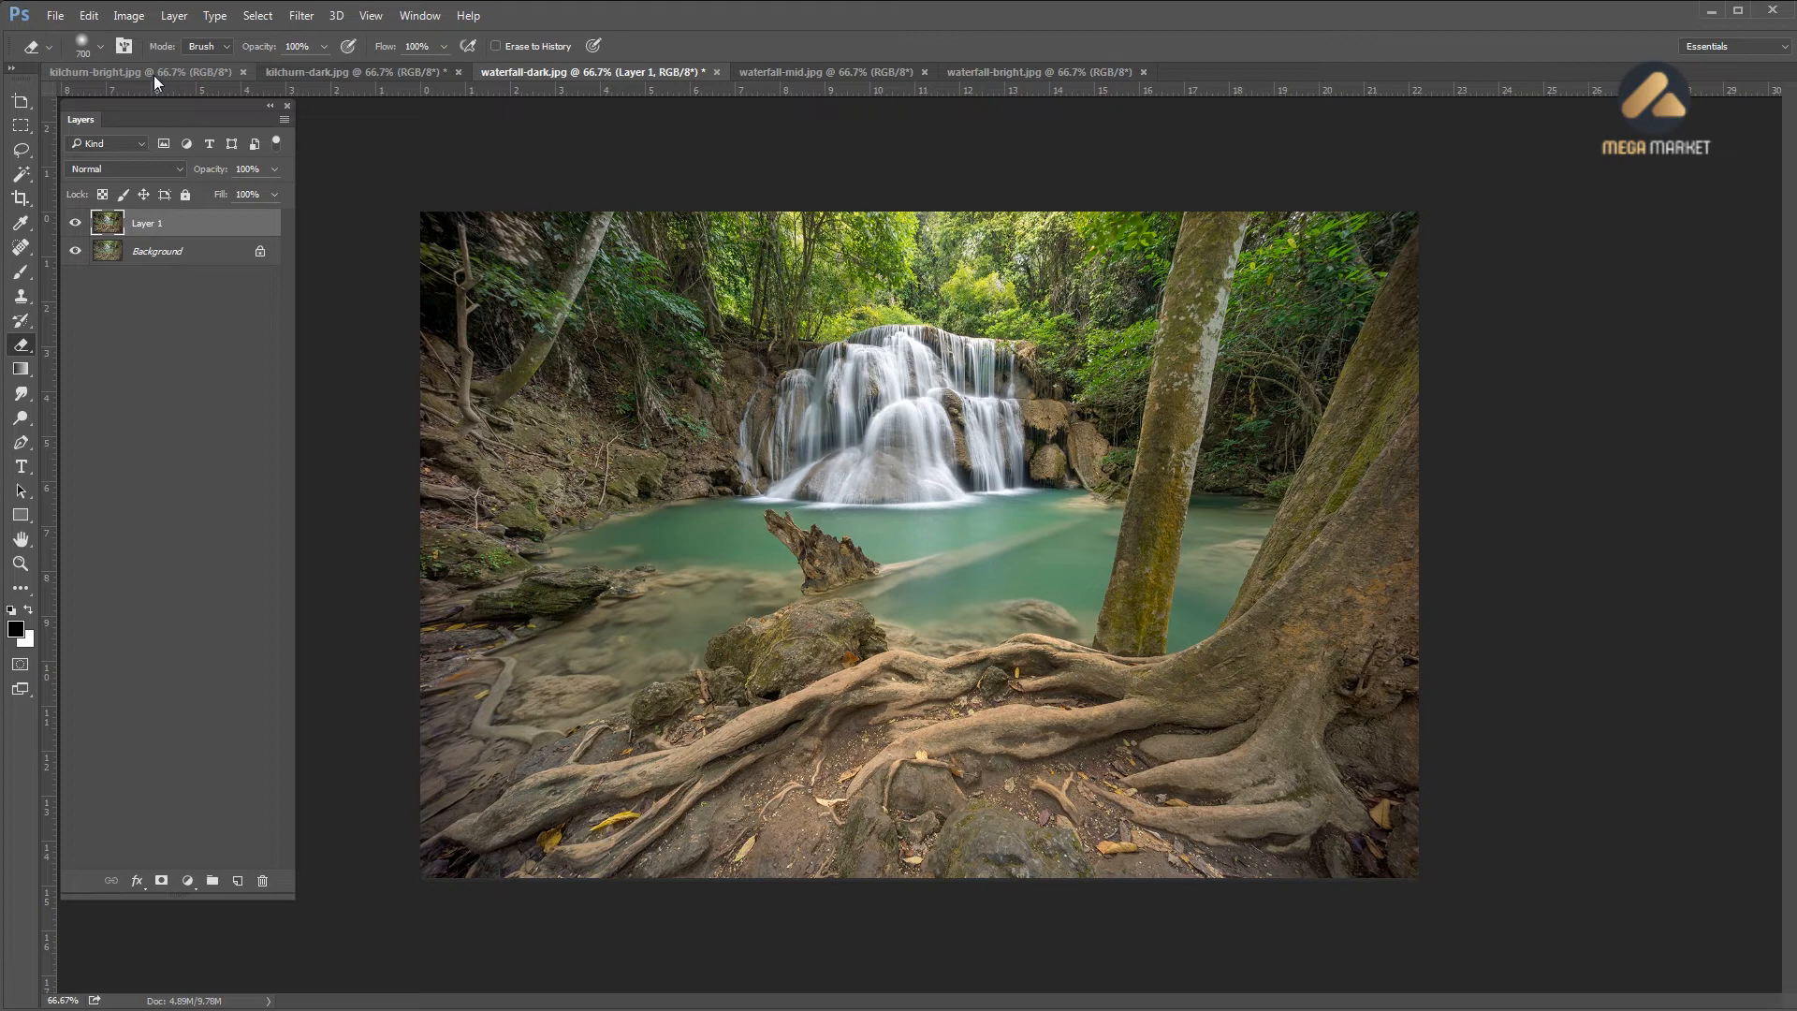
left_click(174, 71)
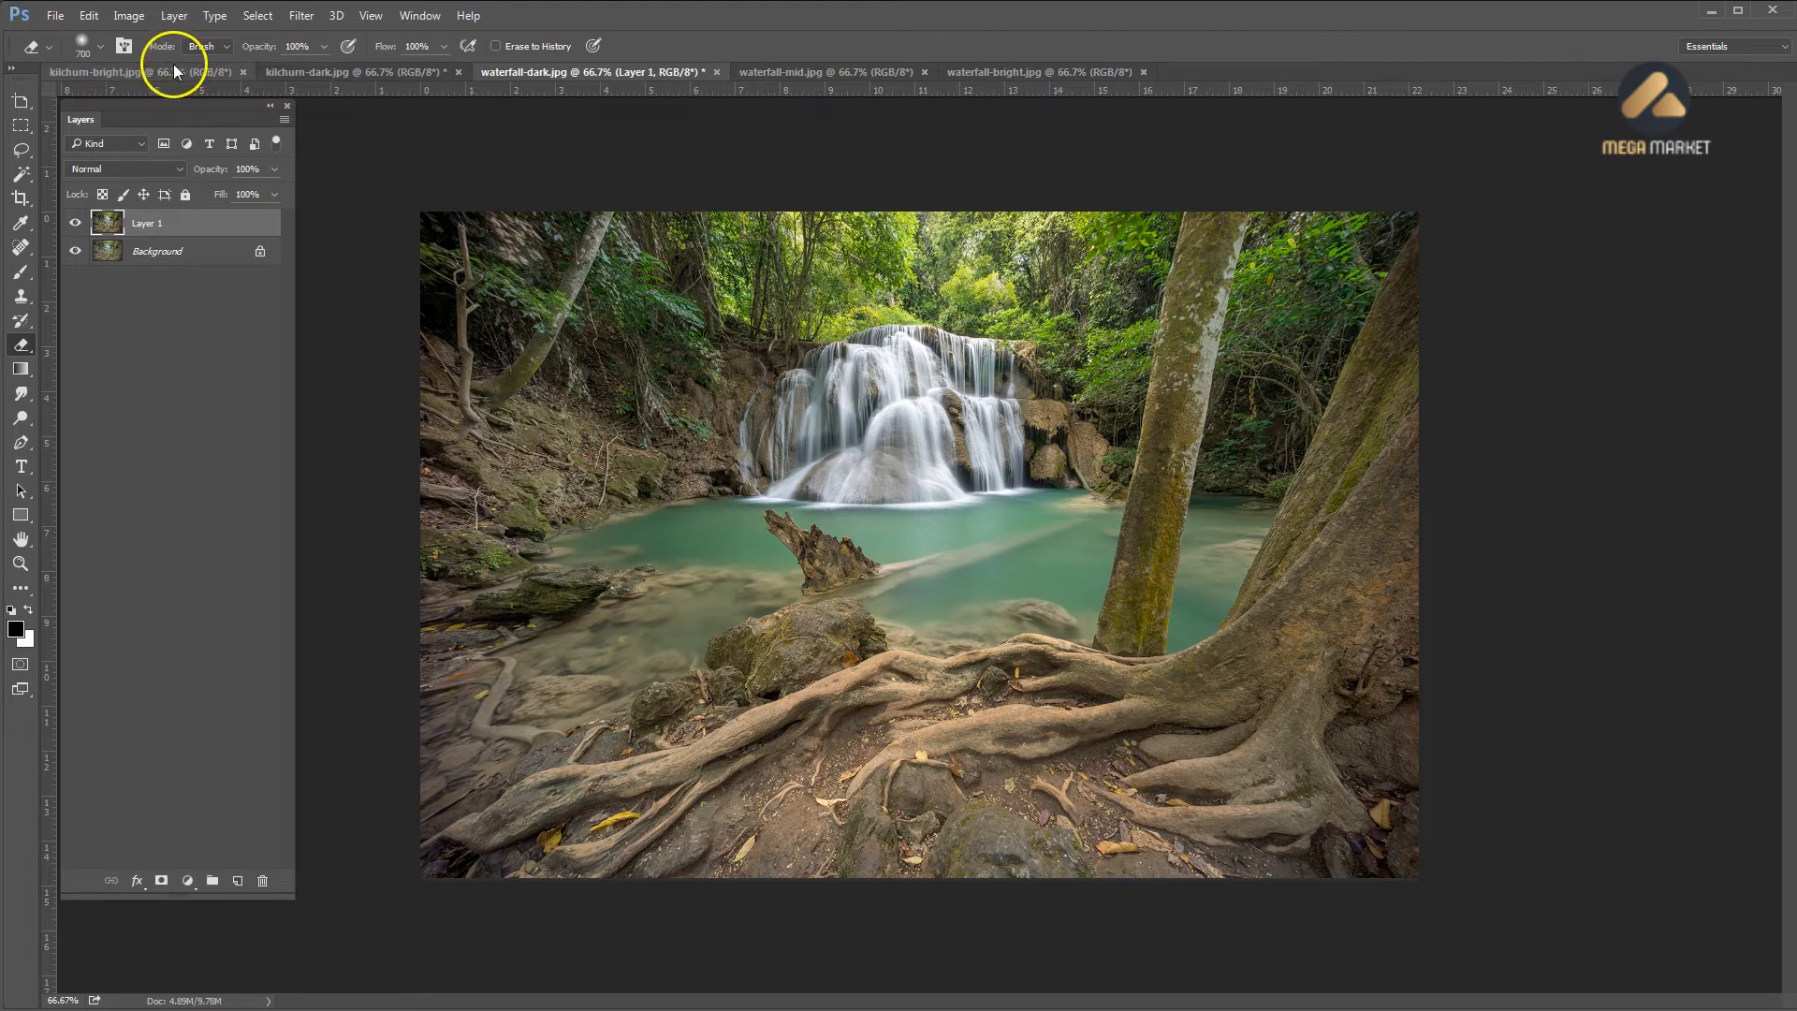
left_click(74, 224)
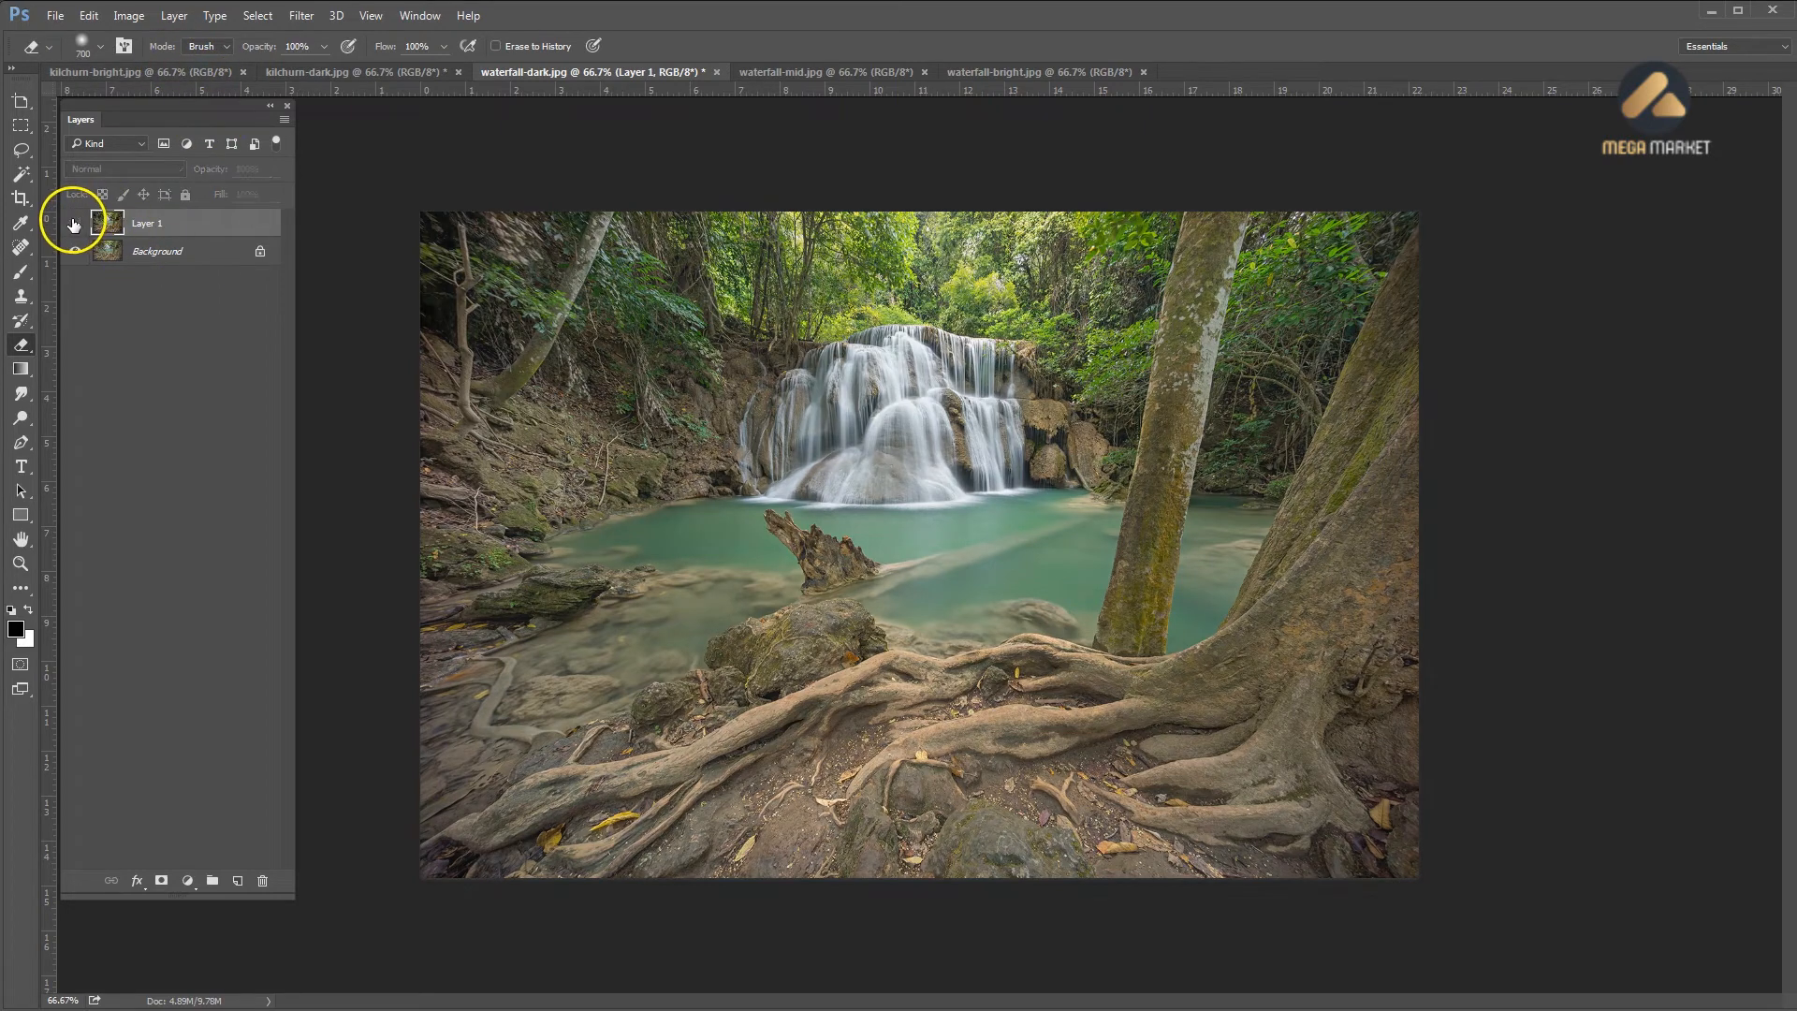
left_click(74, 224)
left_click(73, 224)
left_click(73, 223)
Lower the Auto Tone layer's opacity to 34%, compare the photo with and without it, and merge it down
left_click(273, 169)
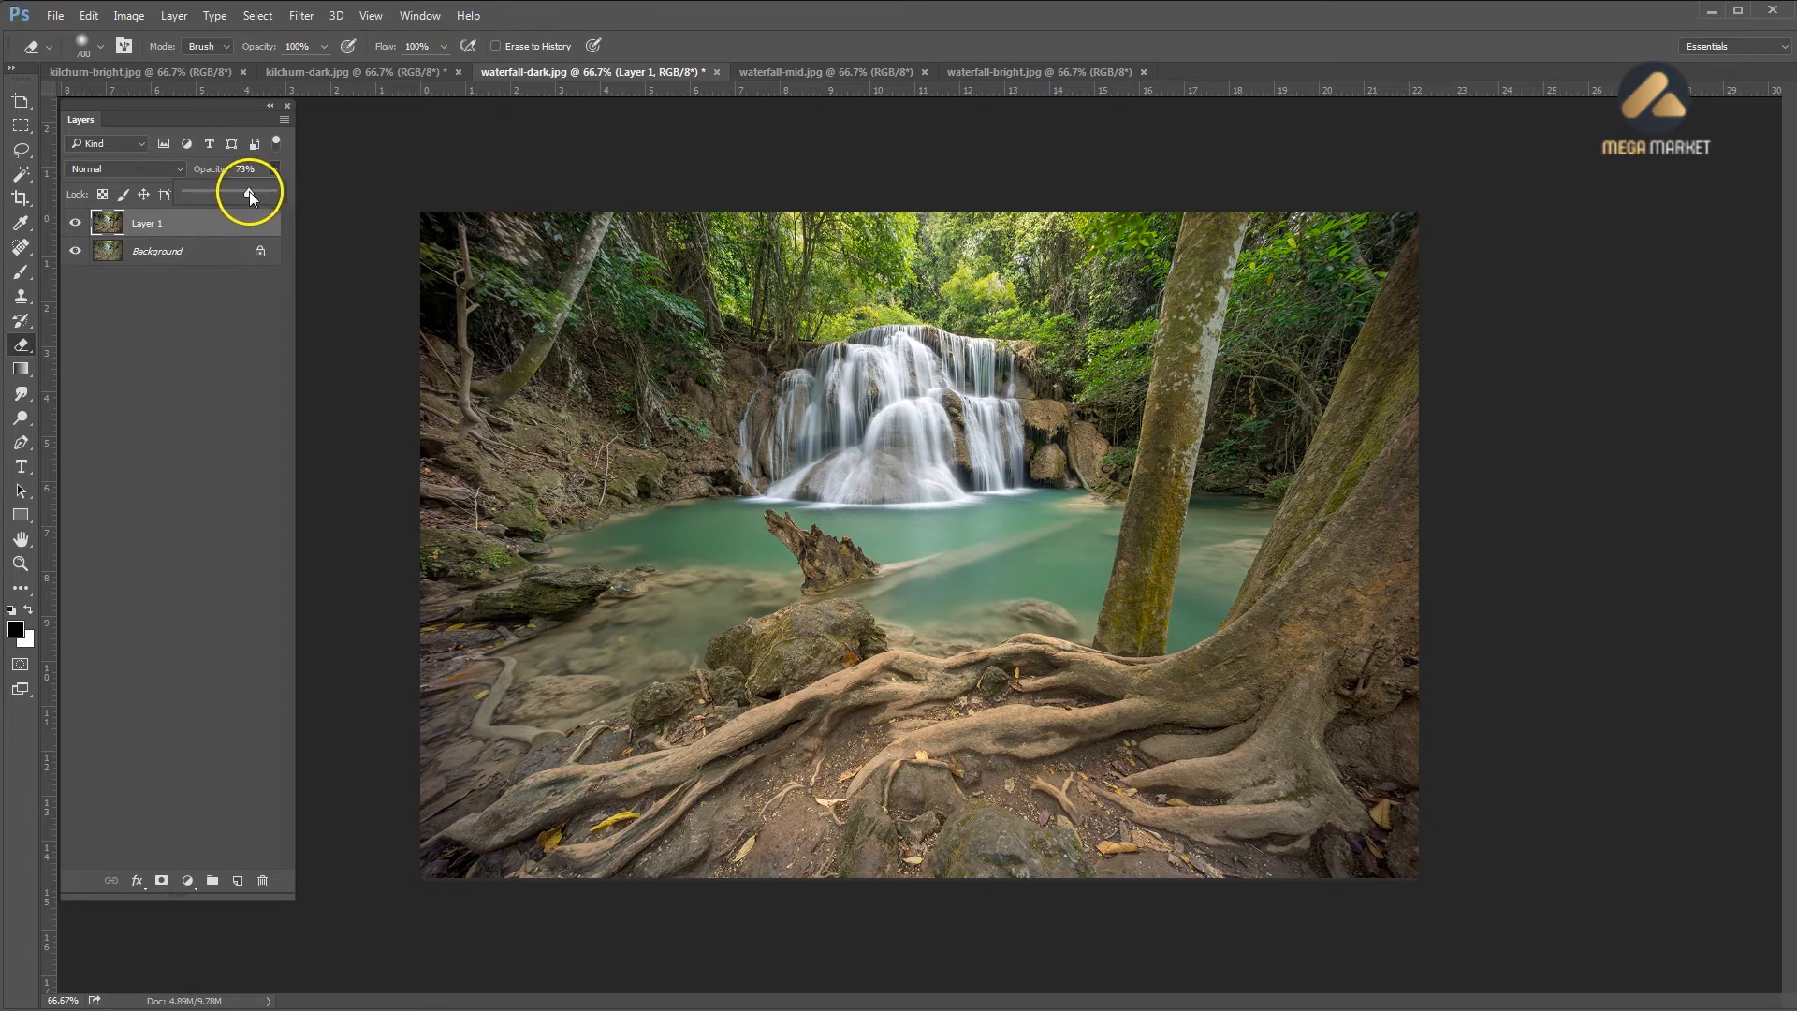
left_click_drag(228, 194, 217, 193)
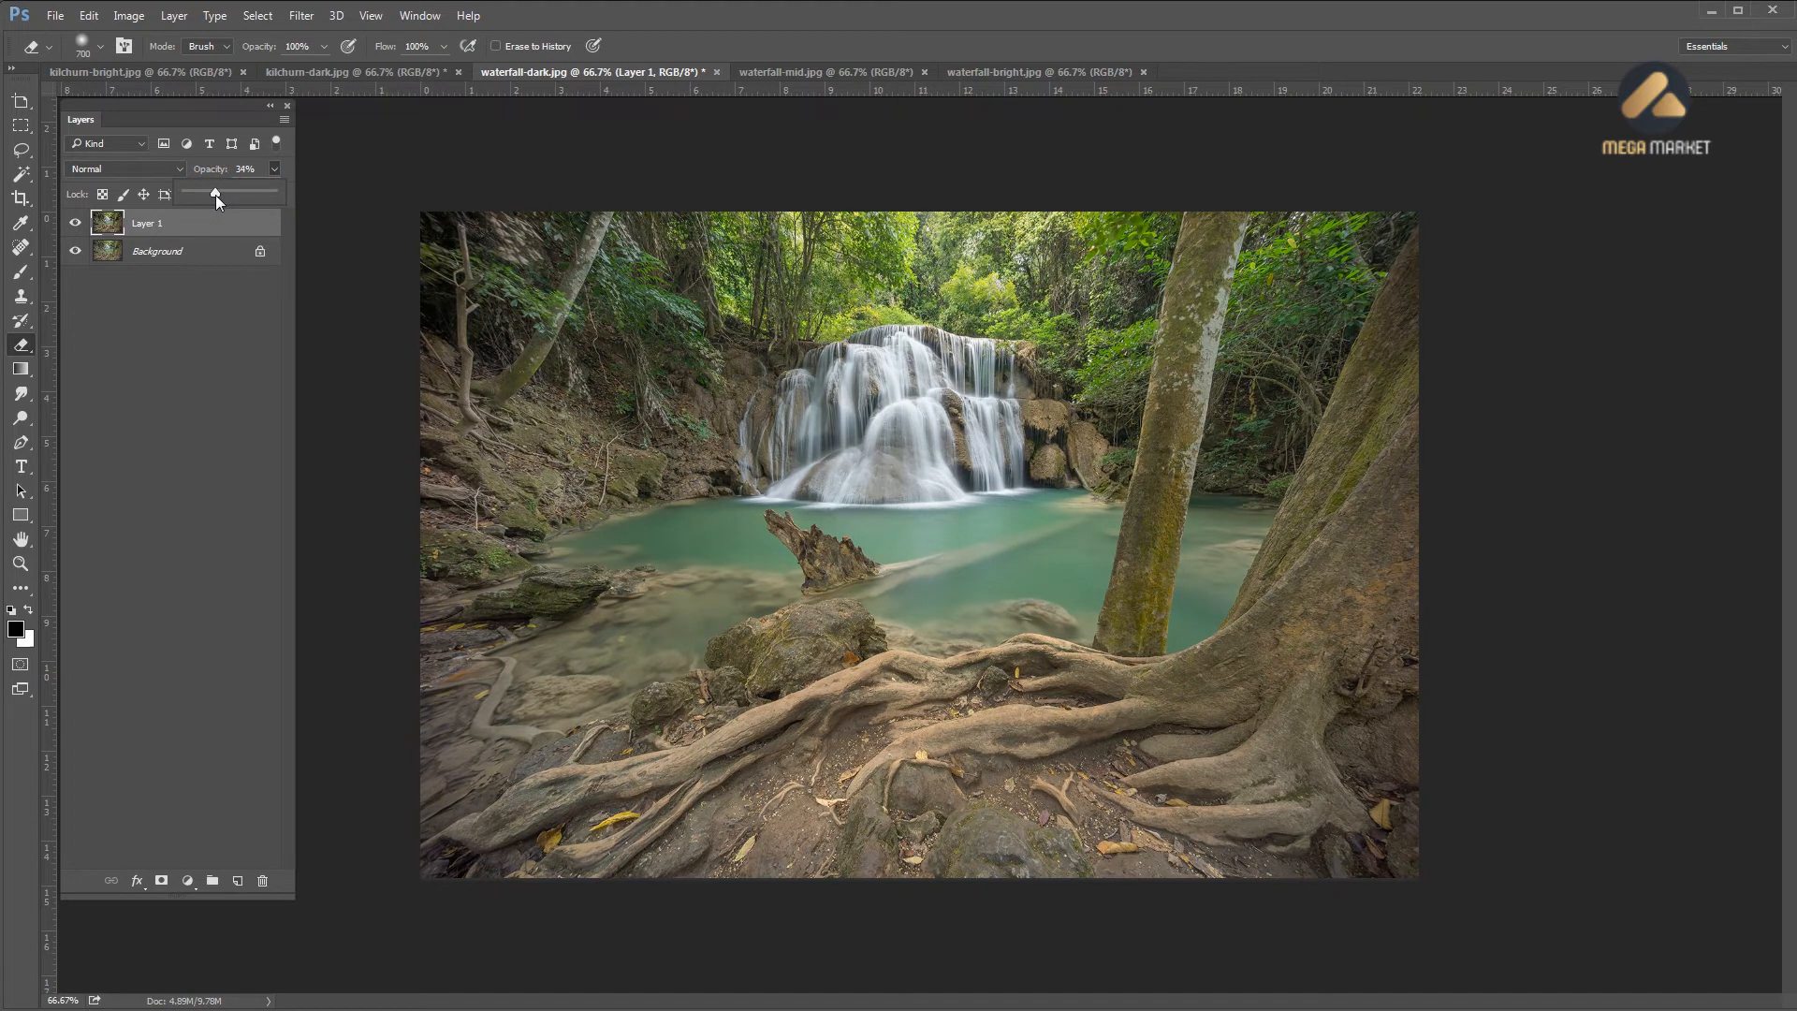
left_click(206, 230)
left_click(75, 225)
left_click(75, 224)
left_click(75, 224)
left_click(75, 225)
left_click(75, 225)
left_click(76, 225)
left_click(75, 225)
left_click(76, 226)
key("ctrl+e")
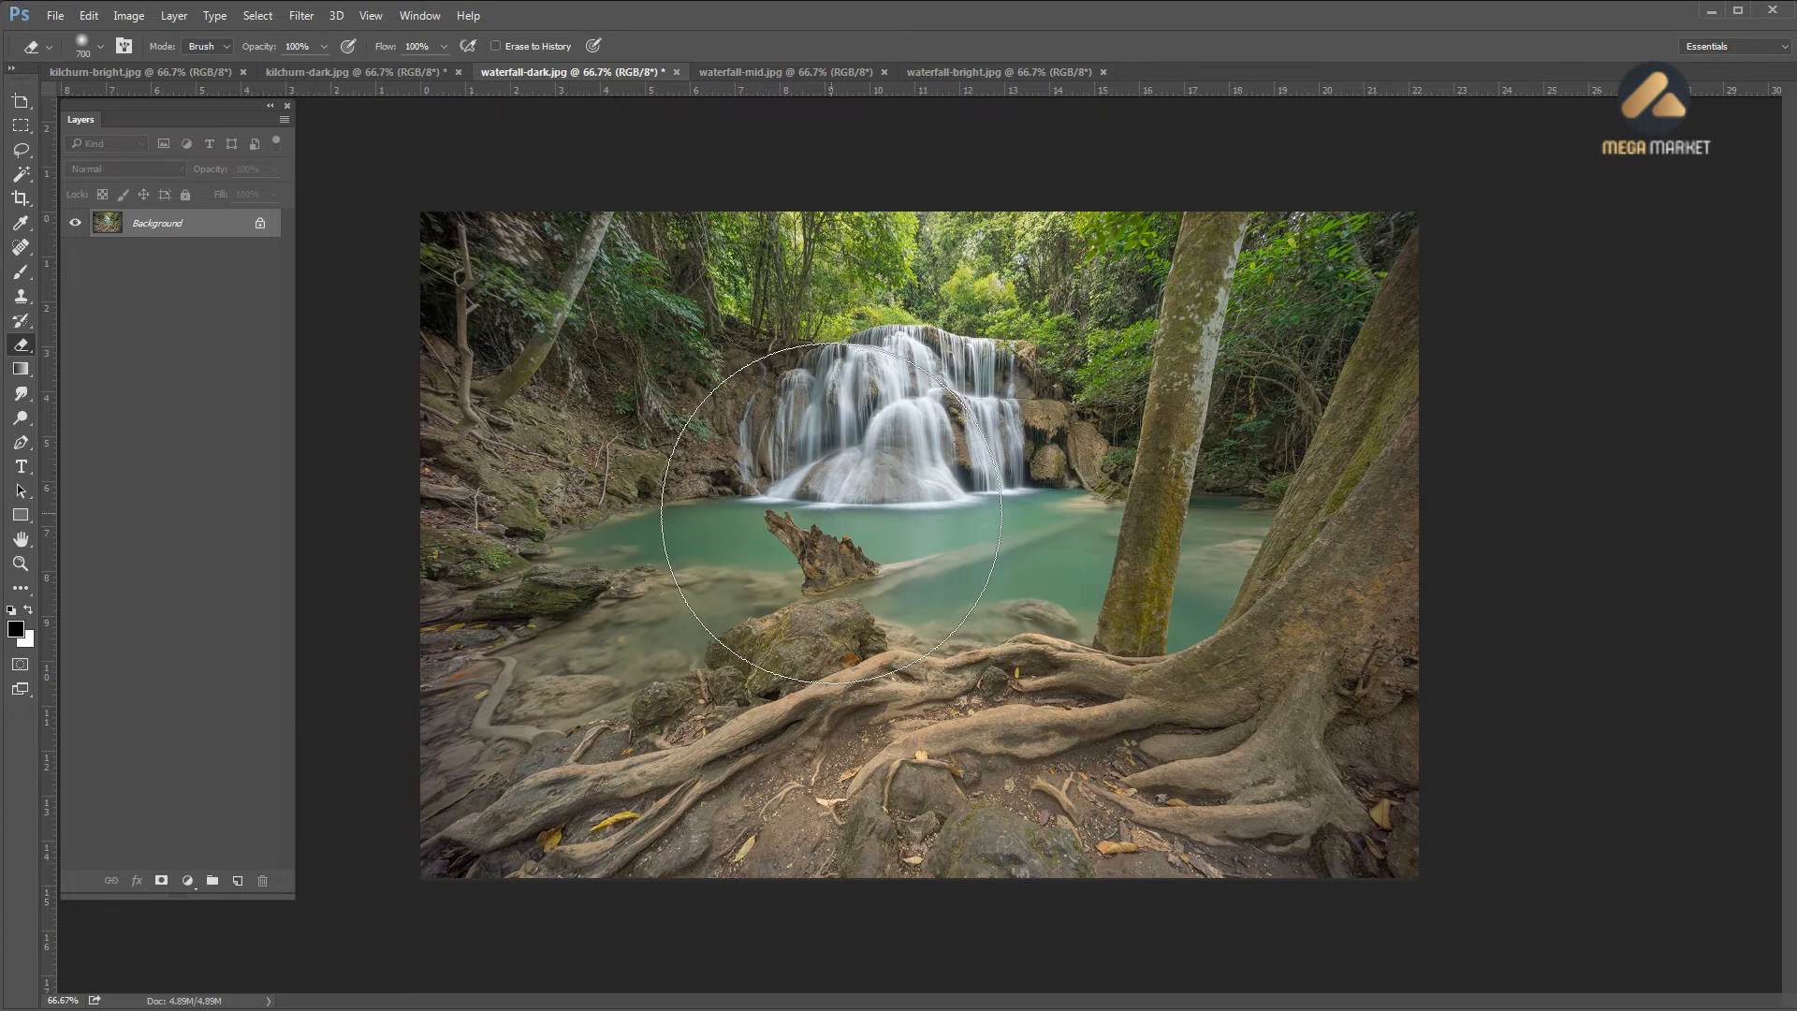
Duplicate the background, set the copy's blend mode to Multiply and lower its opacity to 32%
key("ctrl+j")
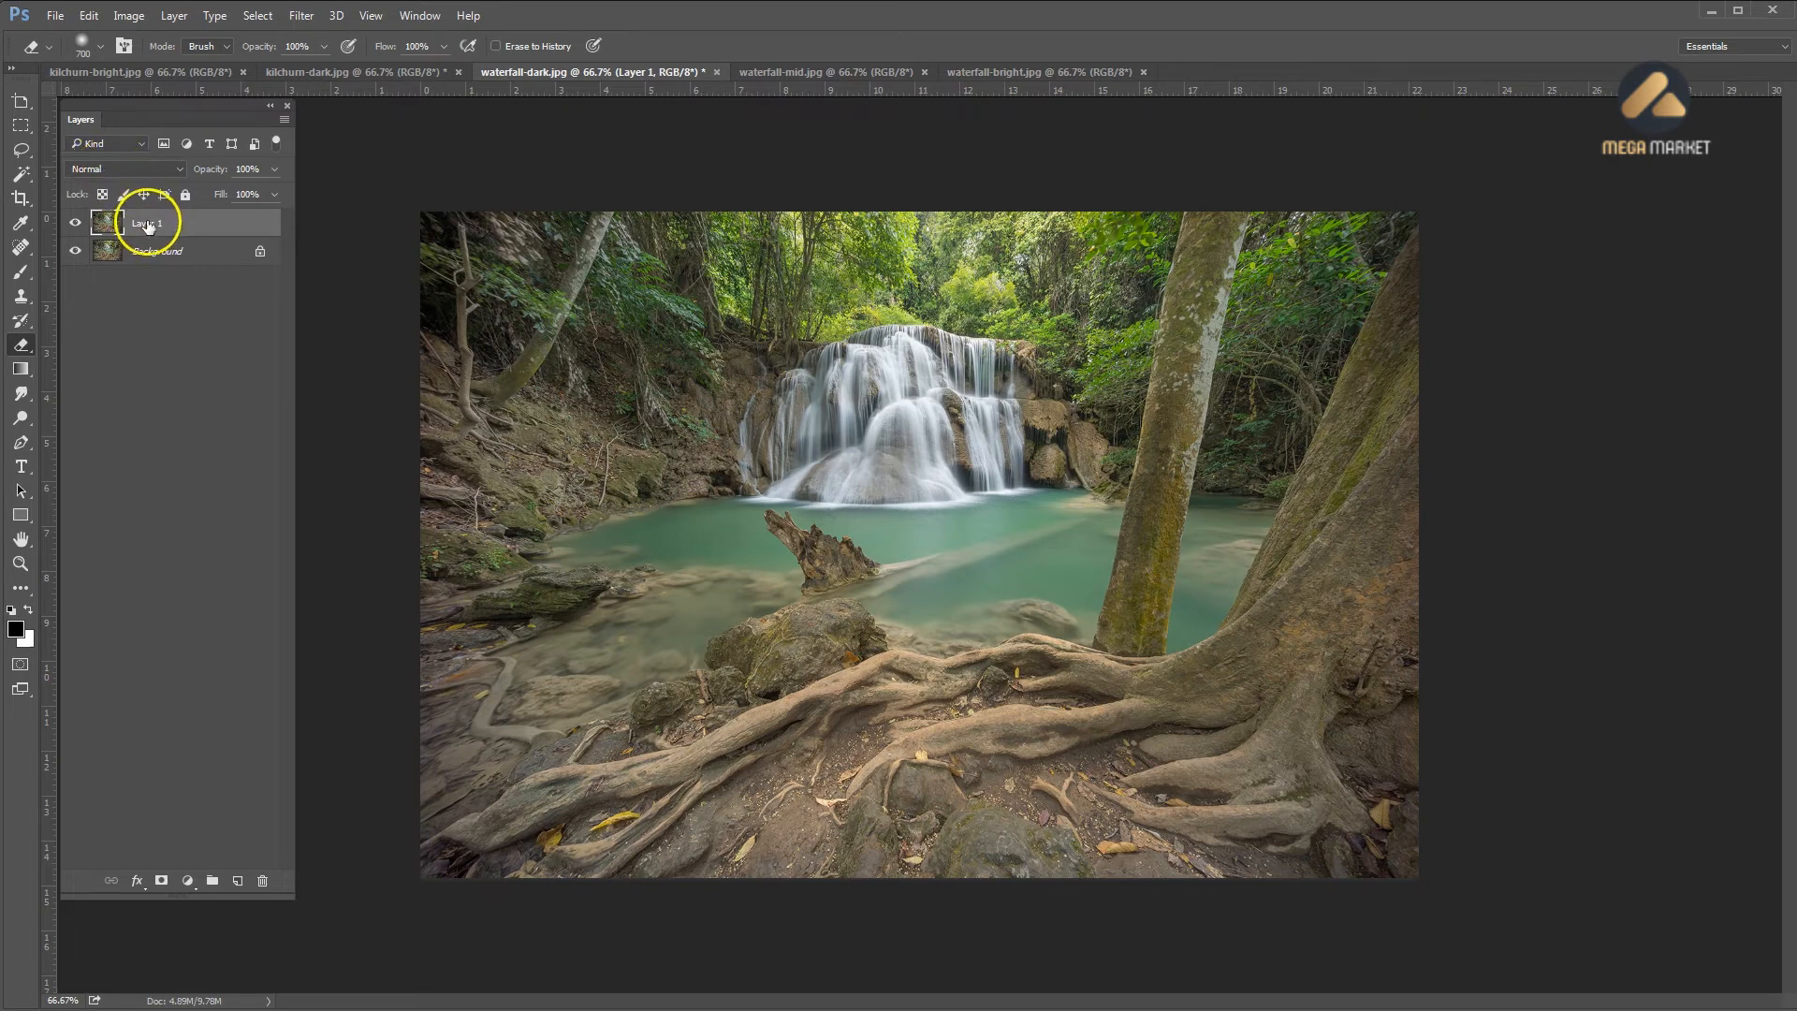
left_click(93, 171)
left_click(103, 229)
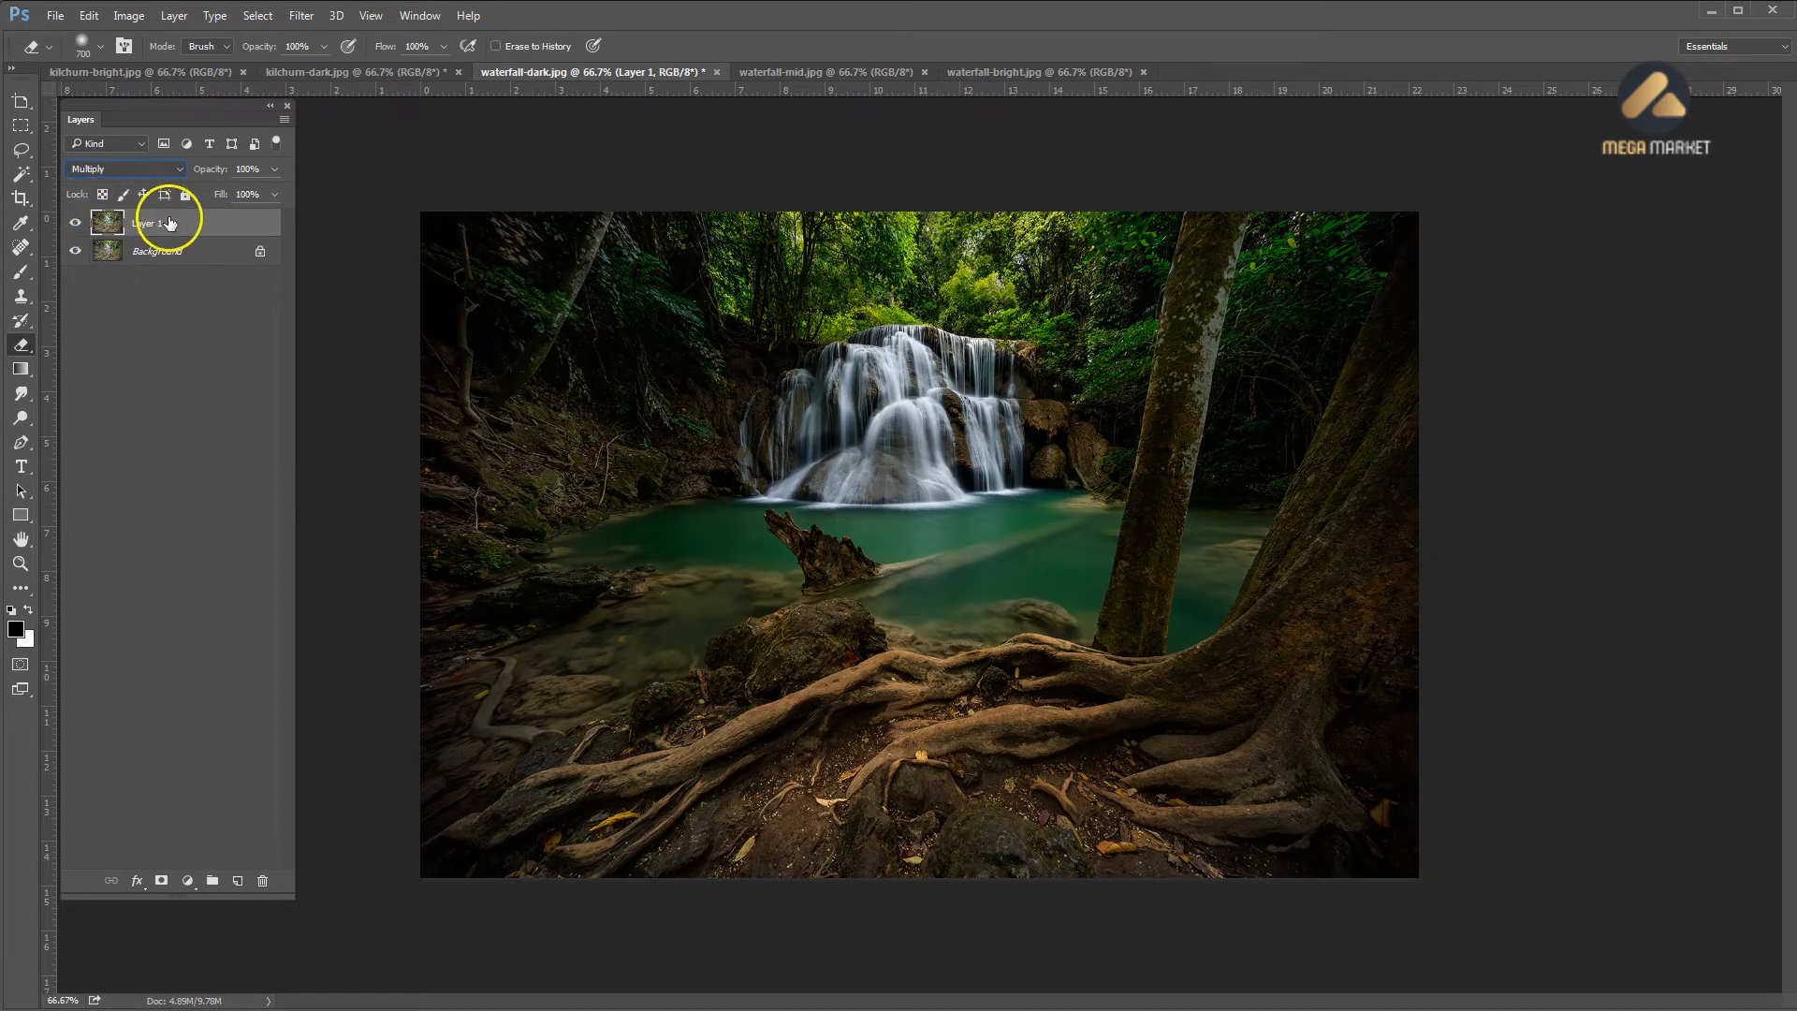
left_click(273, 171)
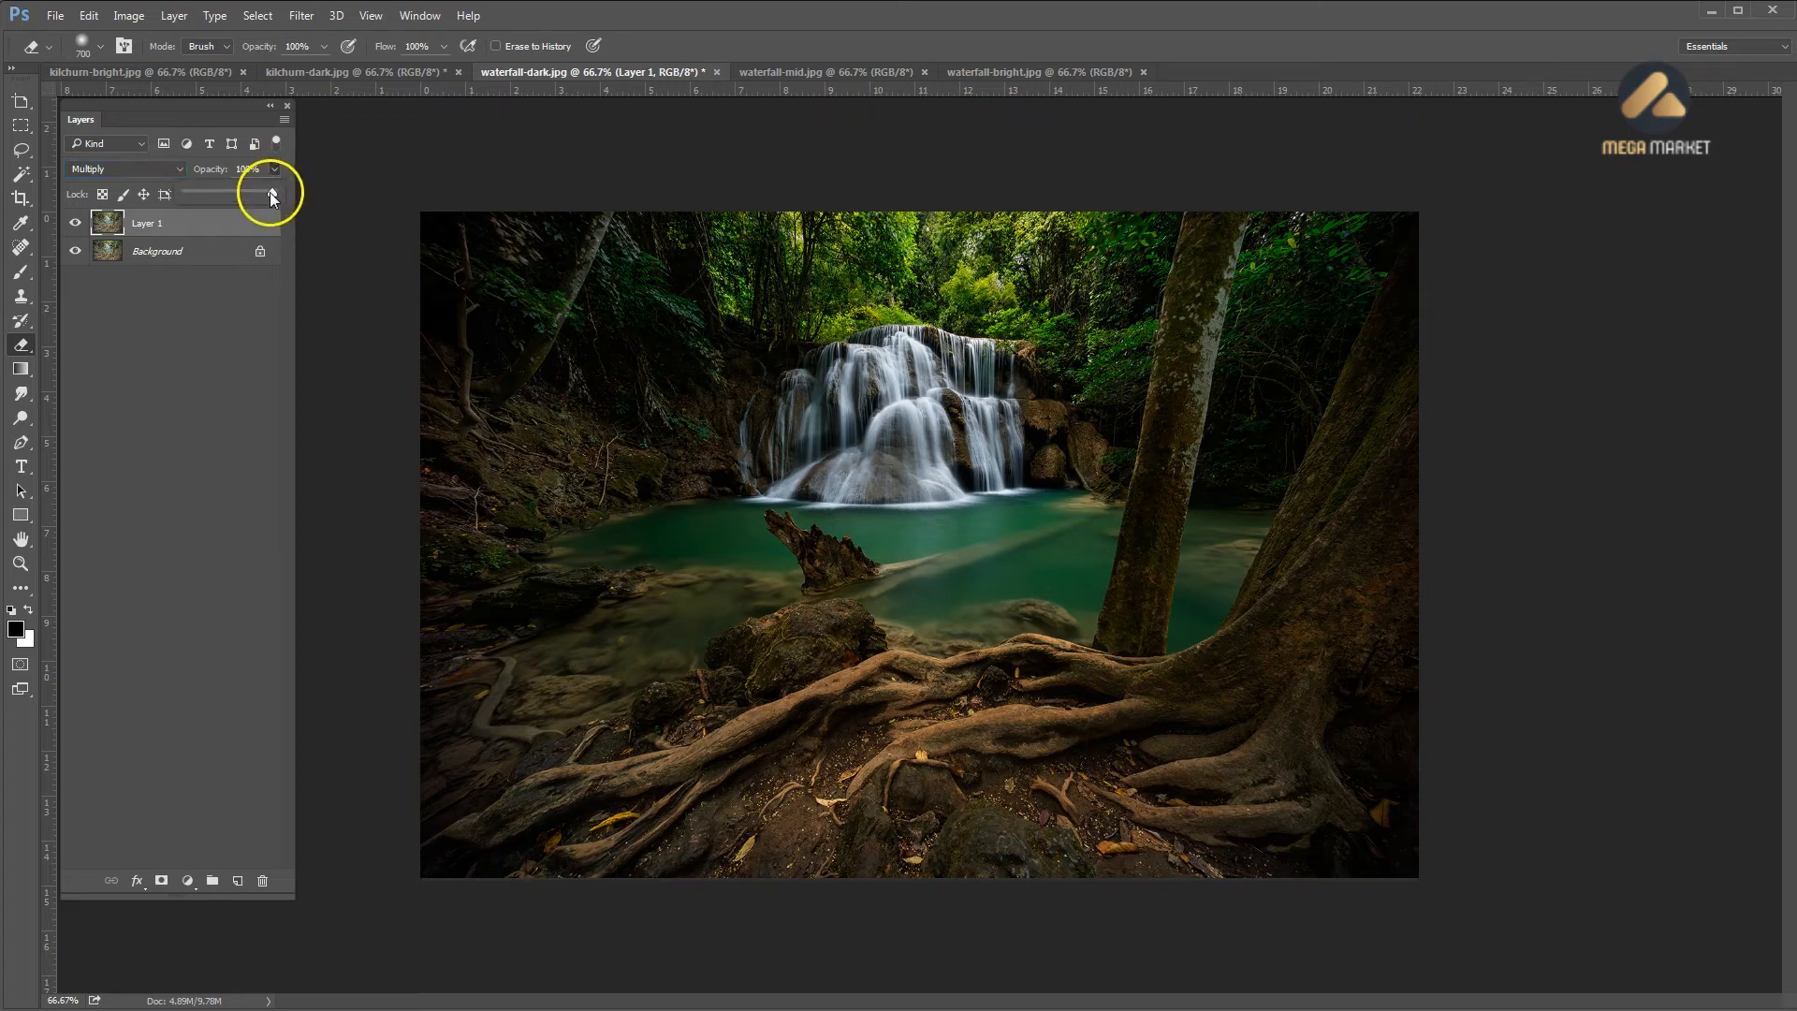
left_click_drag(253, 195, 219, 199)
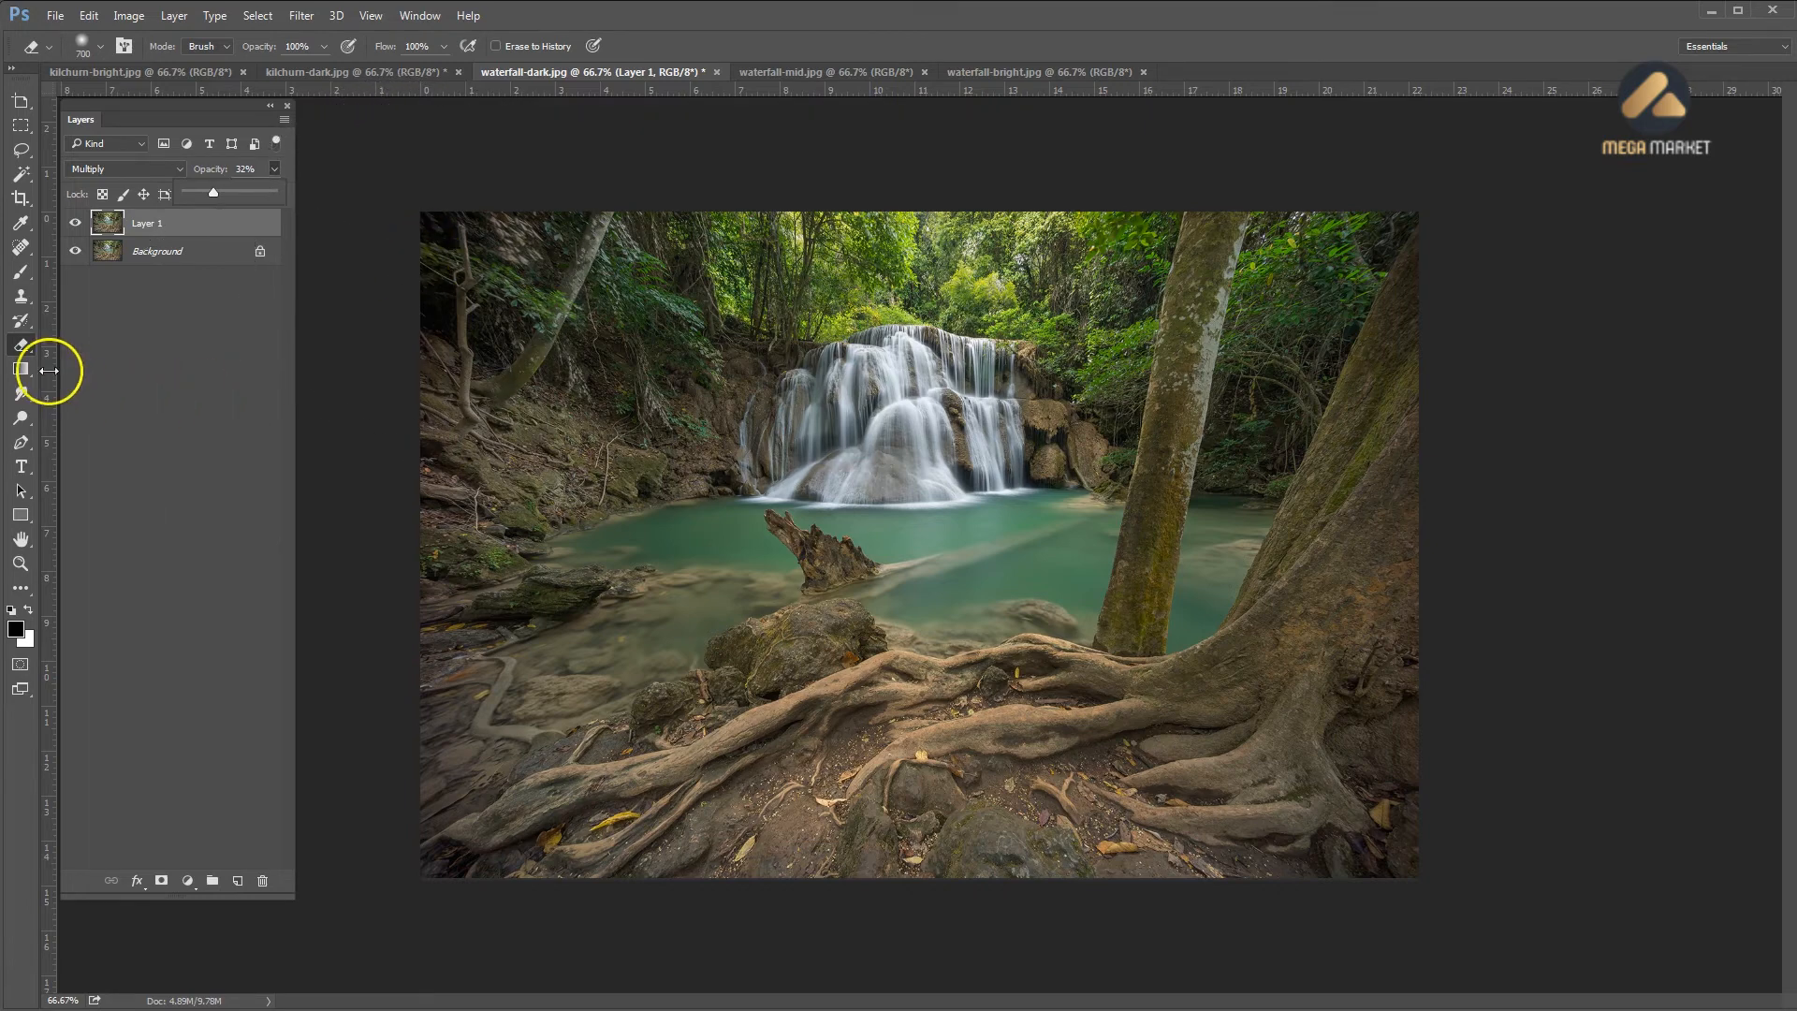
Erase the Multiply layer over the dark foliage in the photo's upper-left corner and merge it into the background
left_click(21, 349)
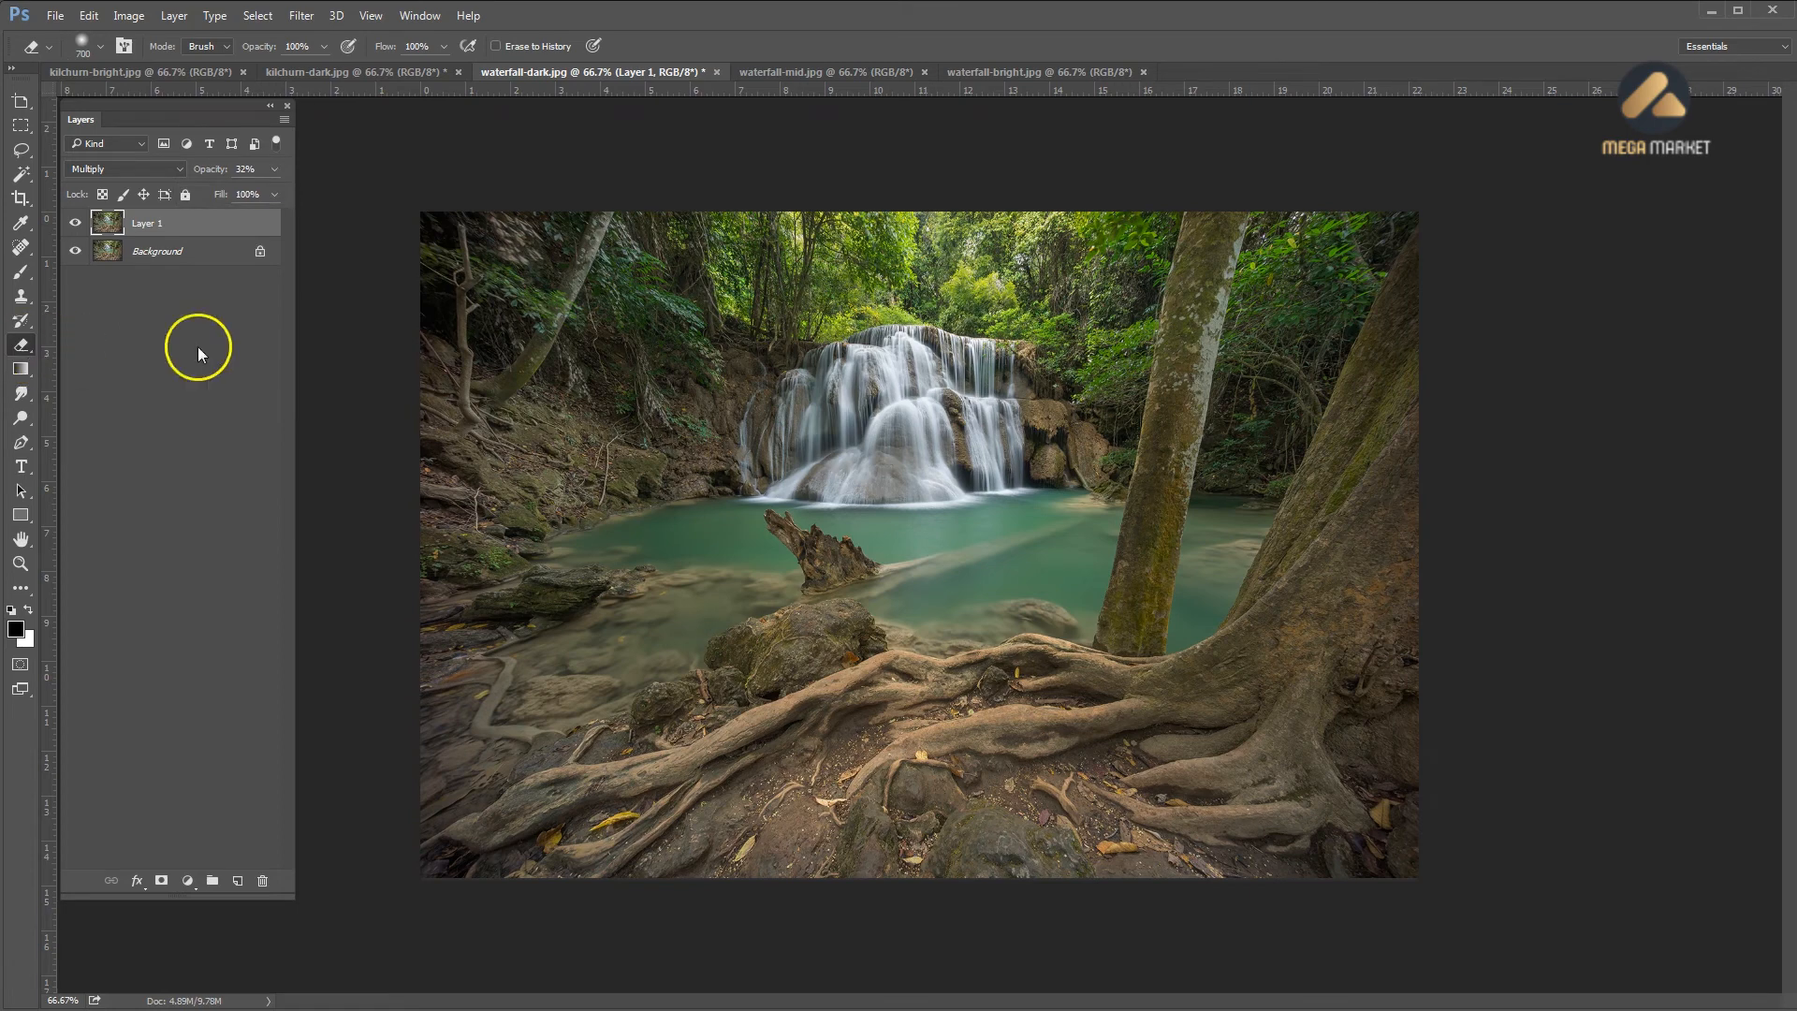
left_click(473, 271)
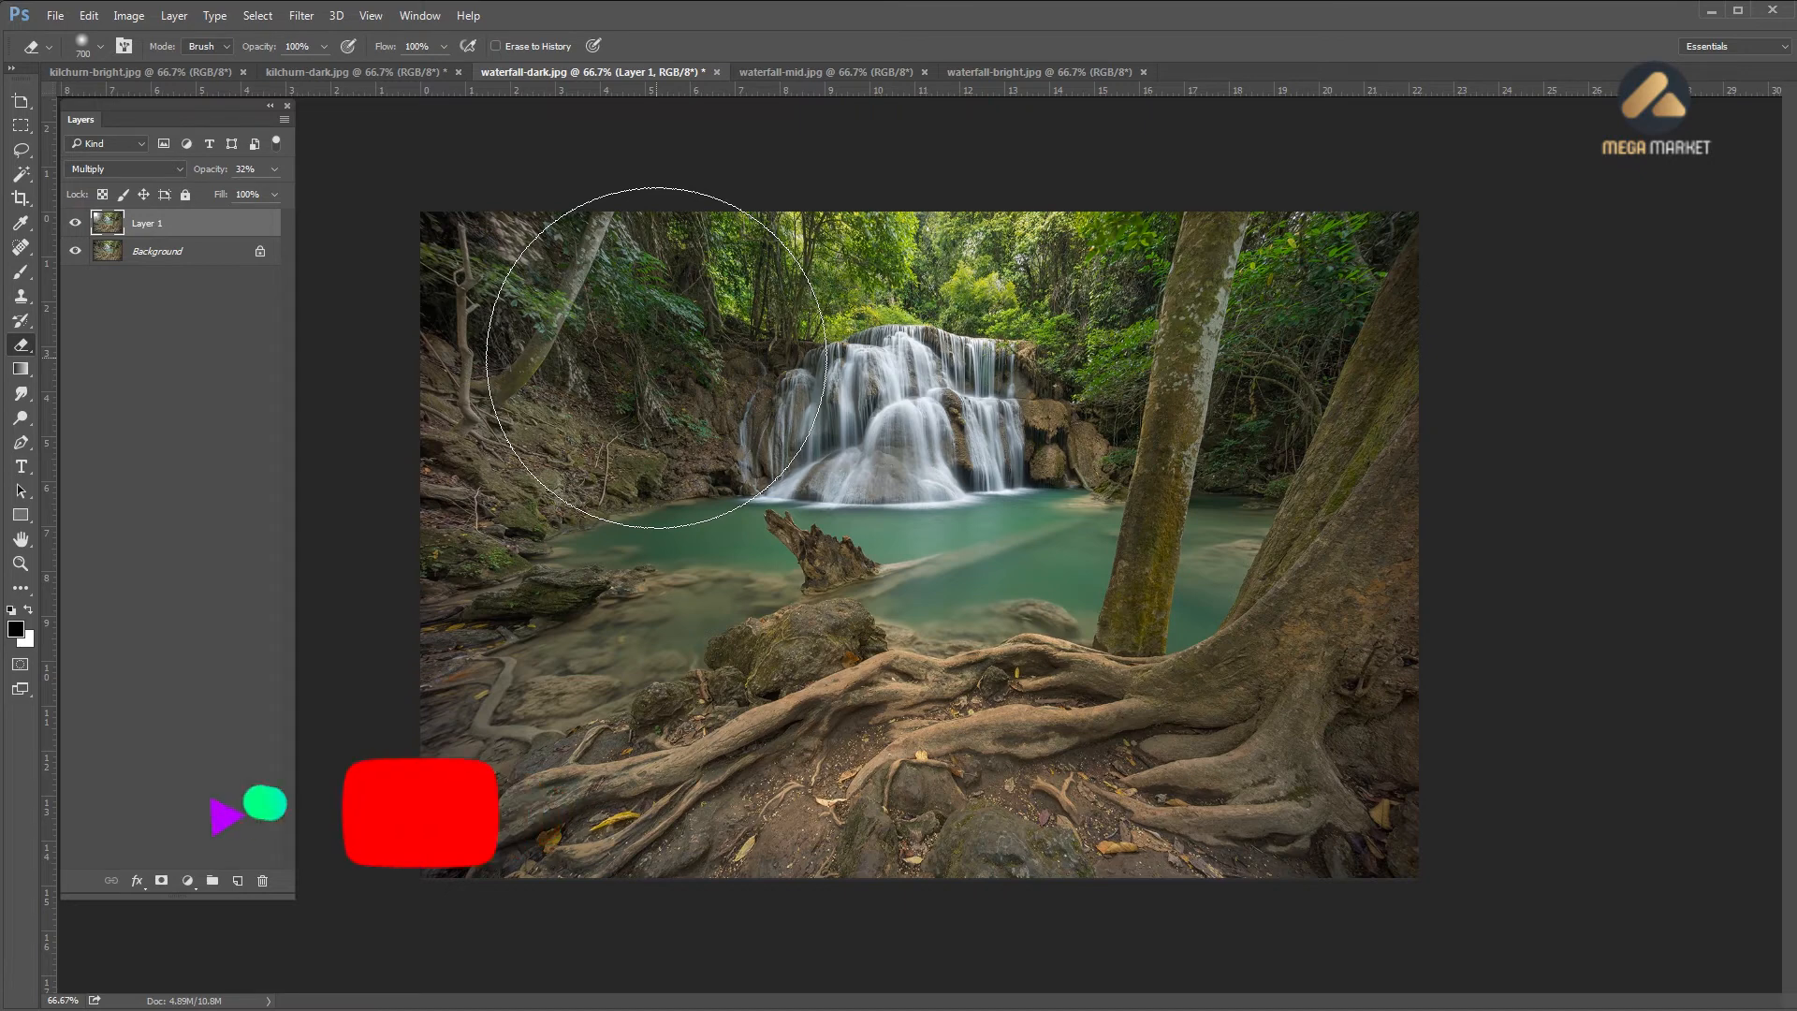
key("ctrl+e")
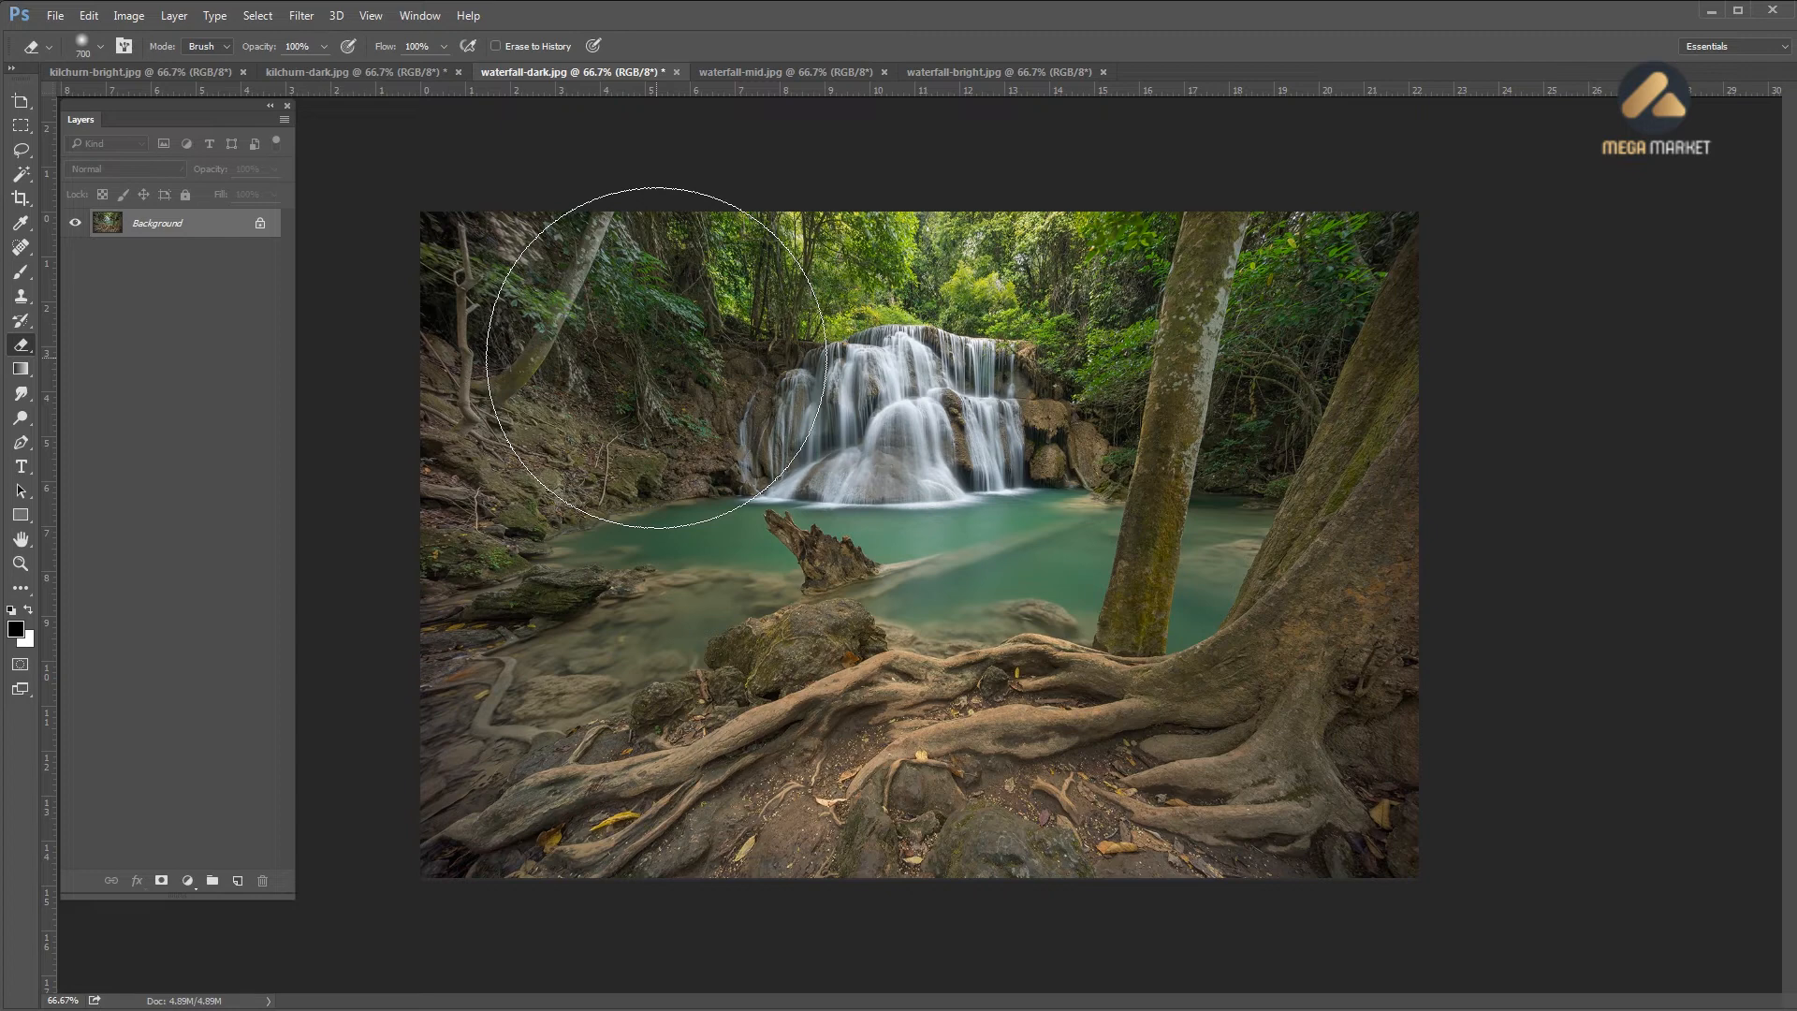
Duplicate the background and use Color Balance to shift the copy's highlights toward yellow
key("ctrl+j")
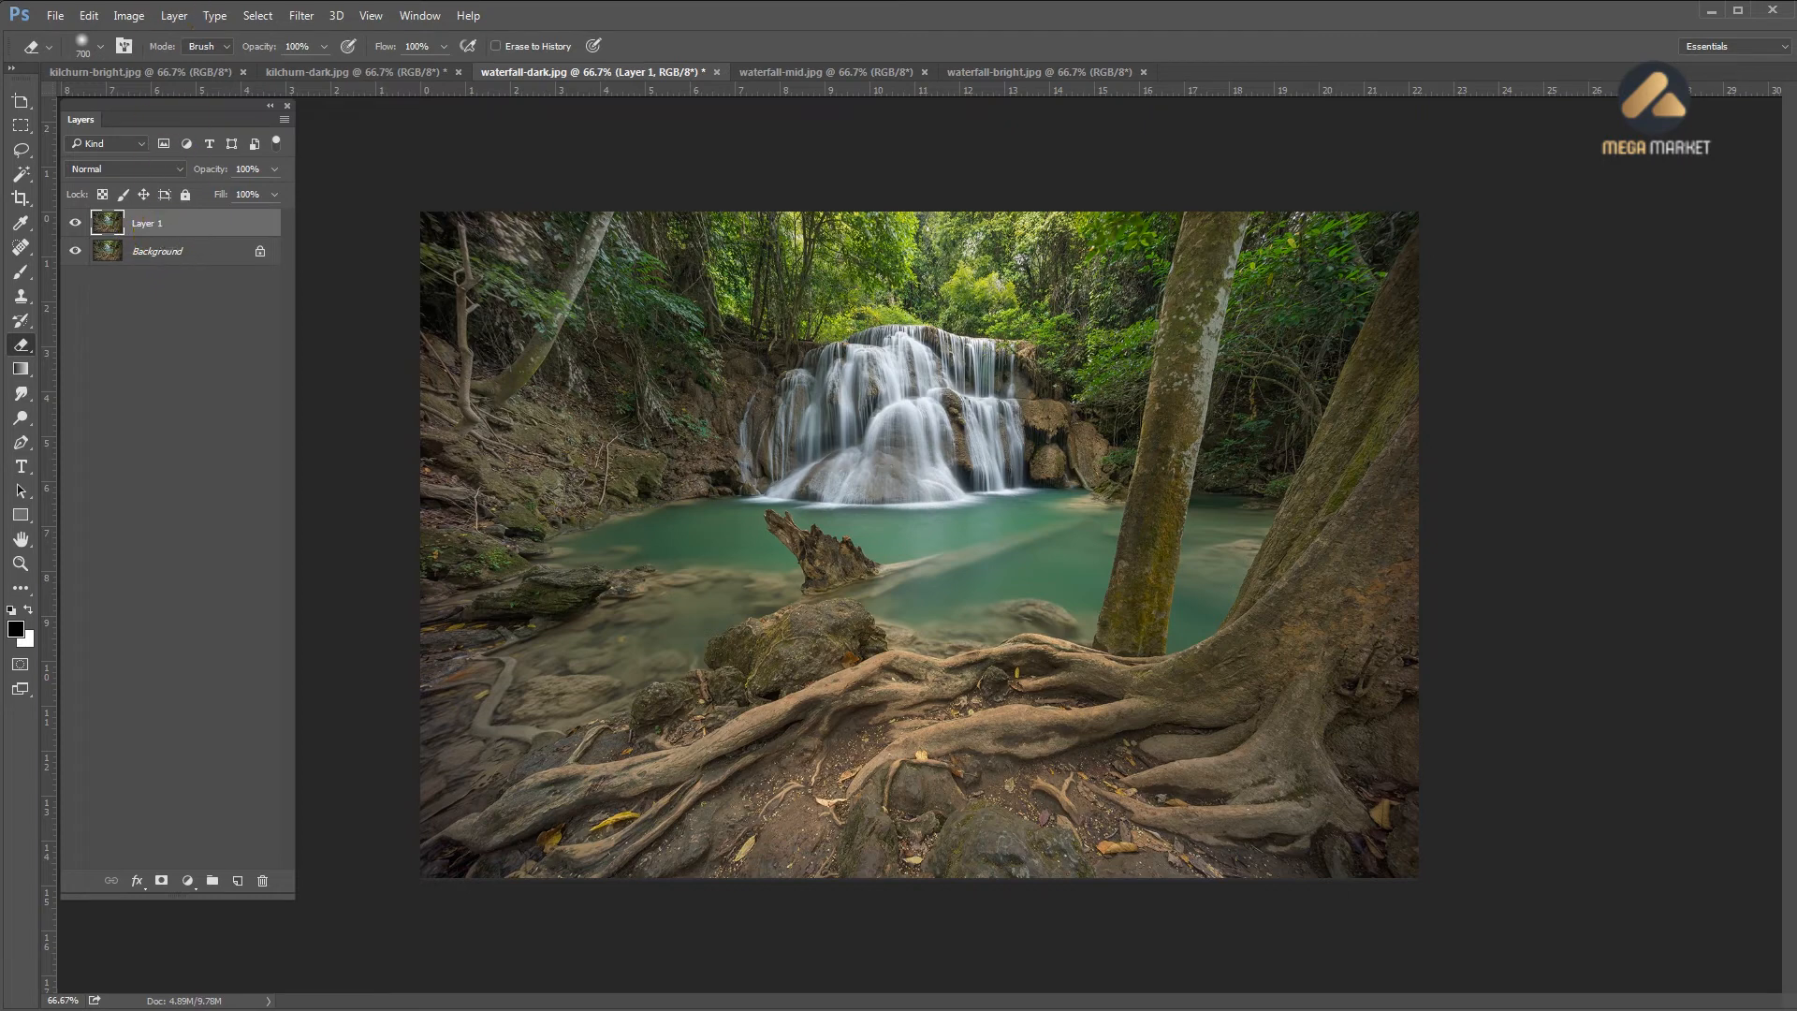
left_click(130, 16)
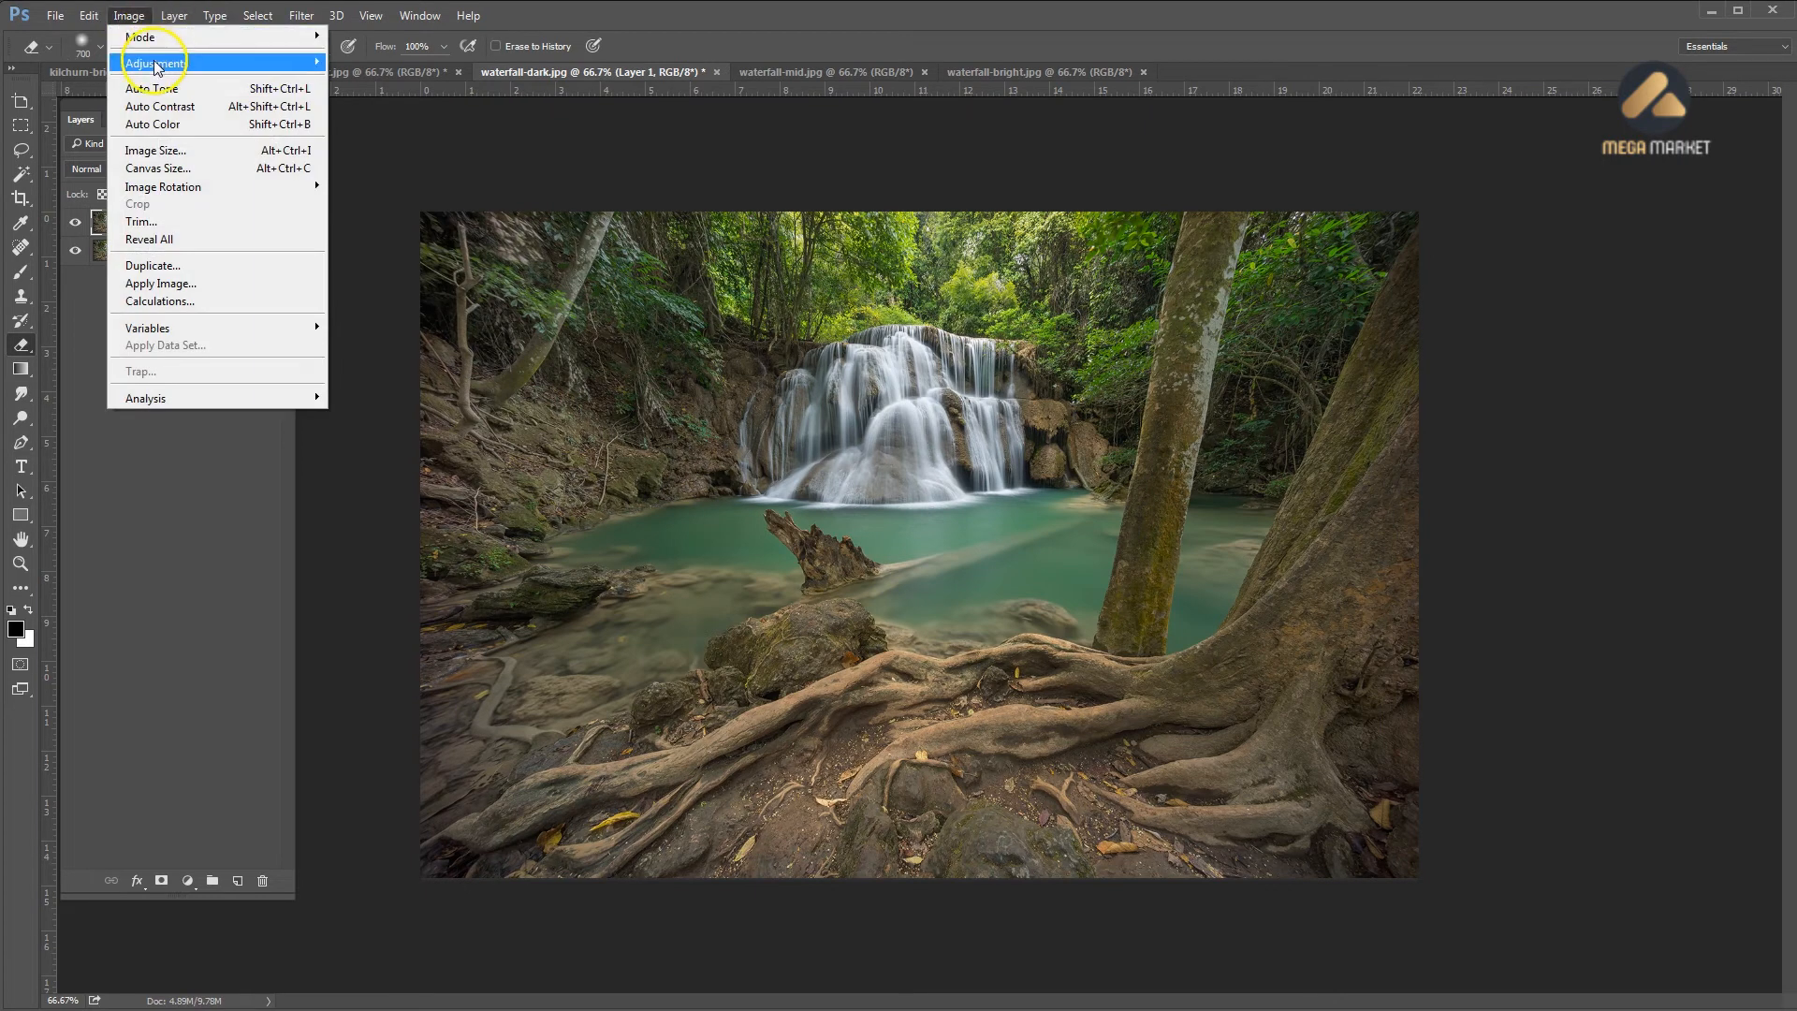
mouse_move(155, 64)
left_click(375, 177)
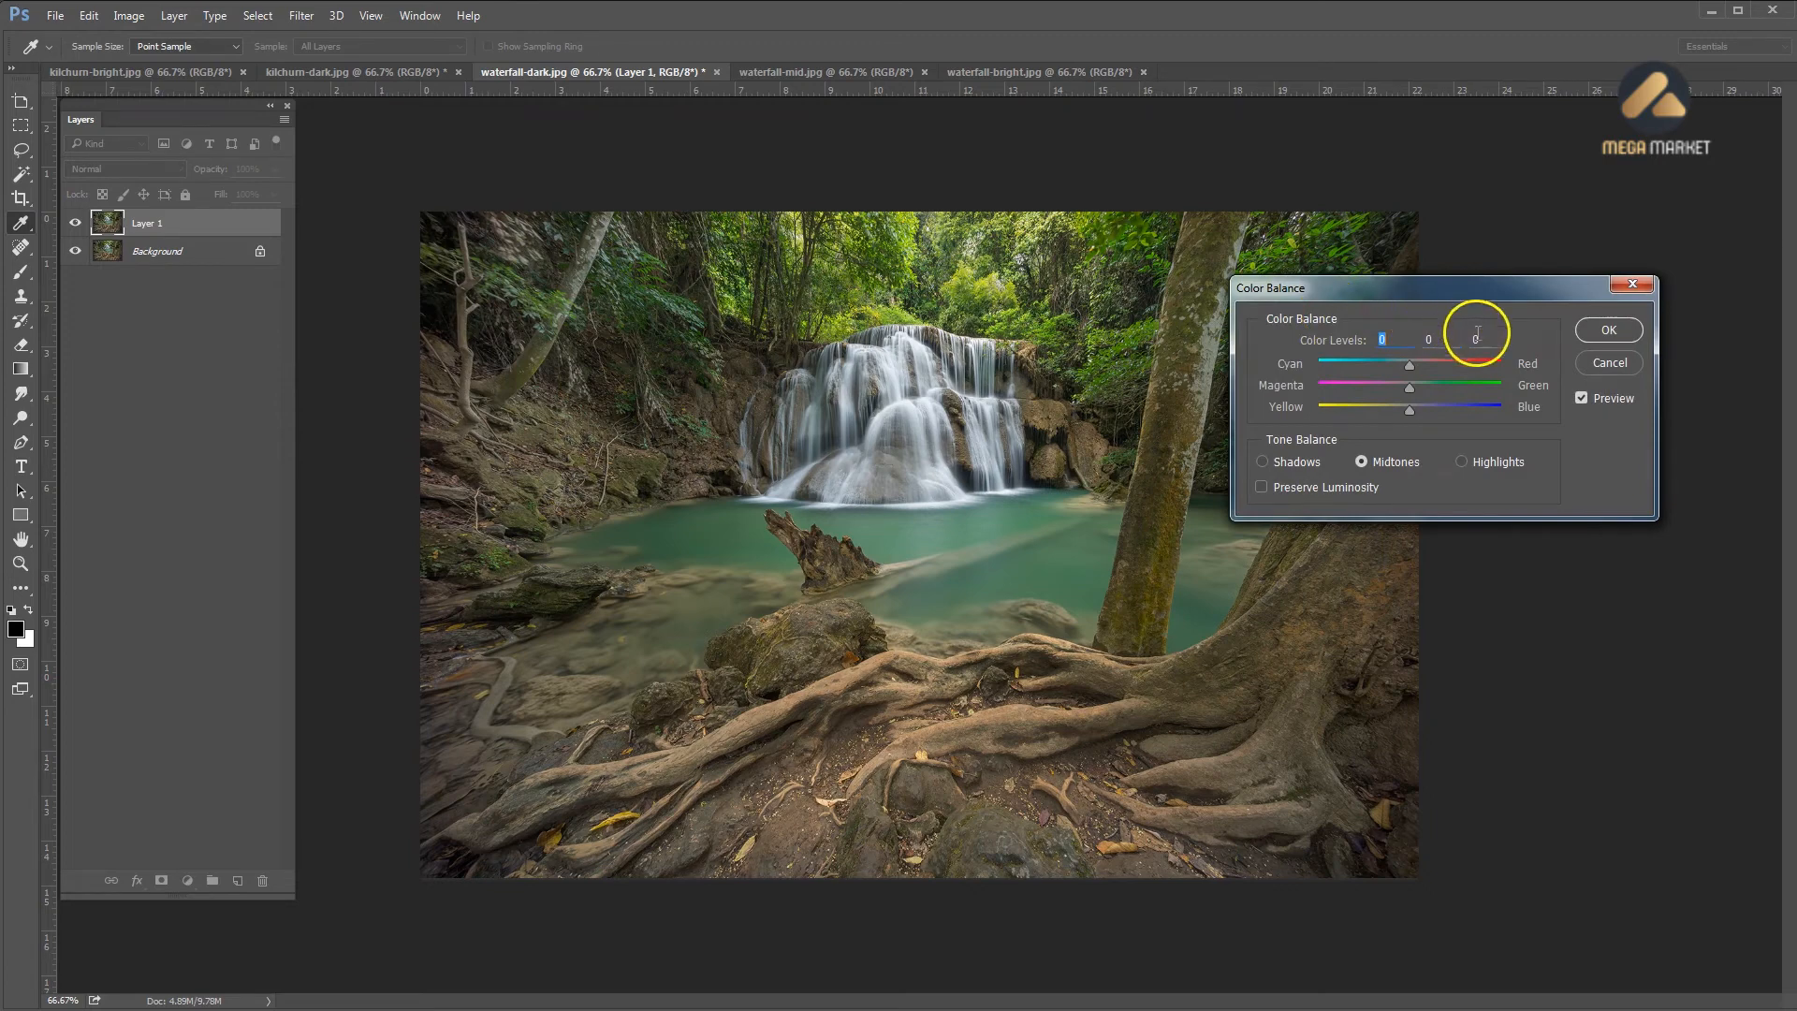
left_click_drag(1402, 288, 1466, 661)
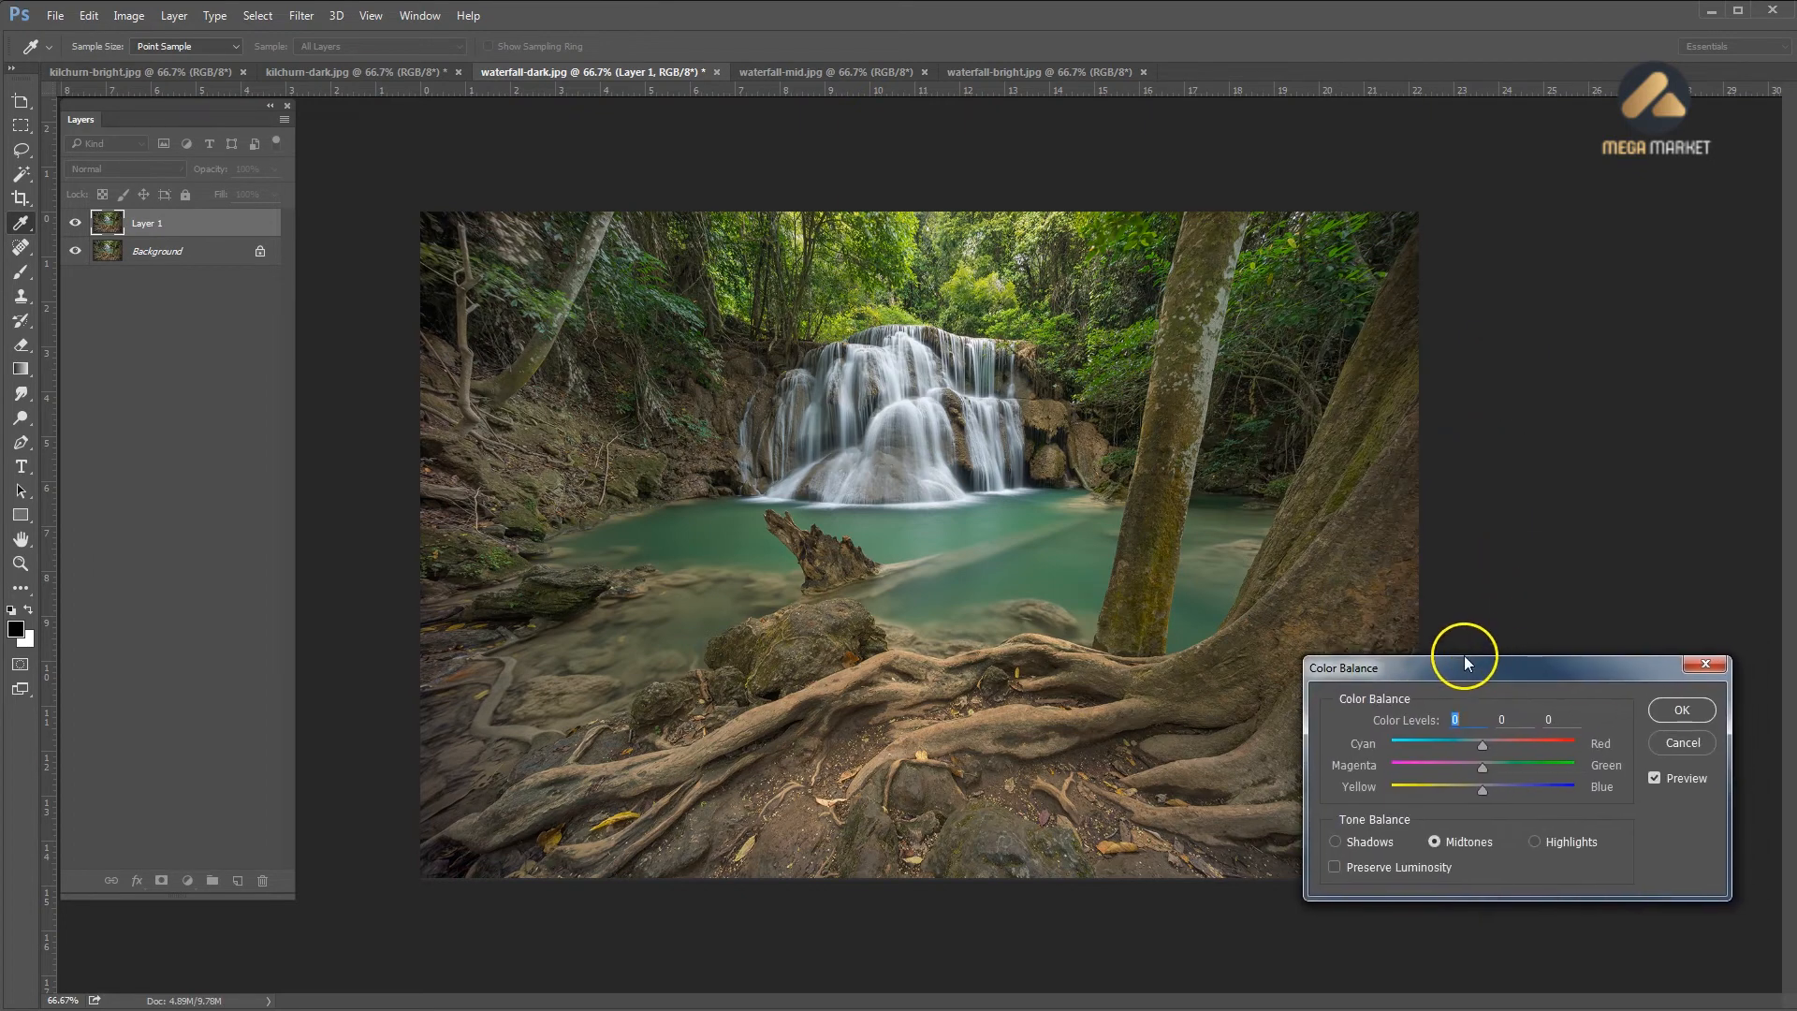
left_click(1535, 838)
left_click_drag(1480, 792, 1449, 787)
left_click(1655, 777)
left_click(1682, 713)
key("e")
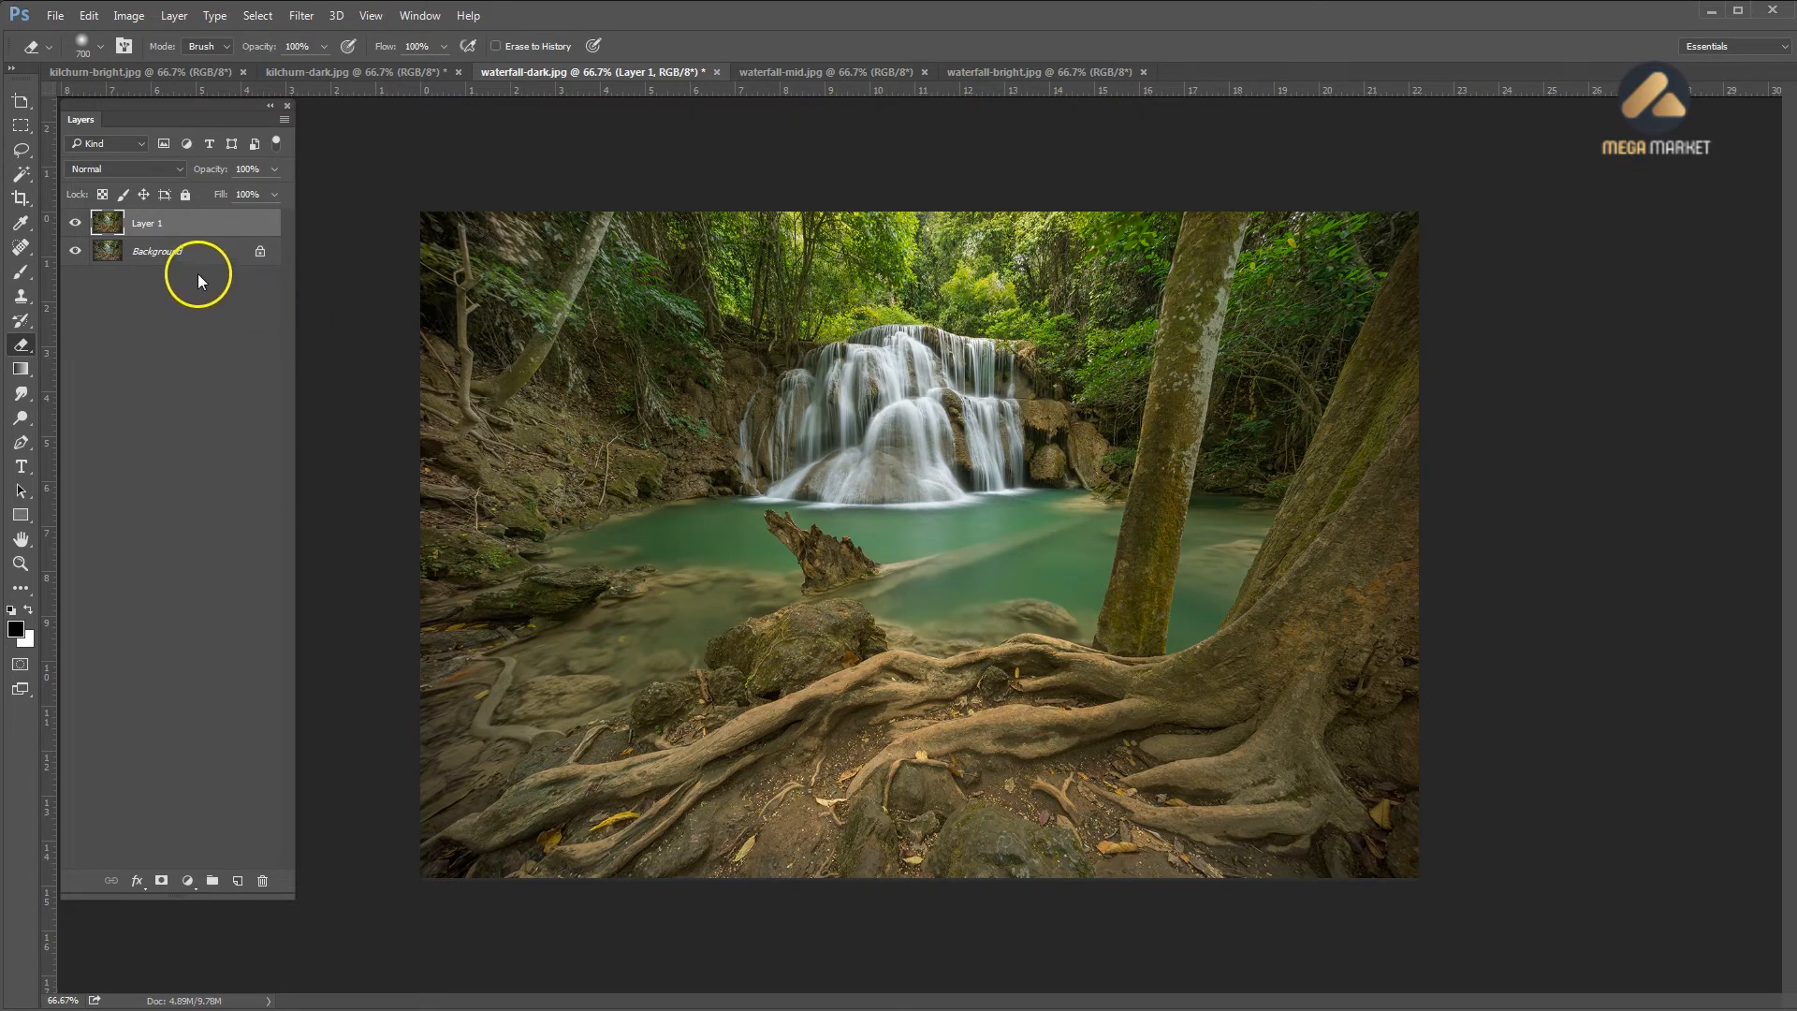
Unlock the Background layer, duplicate it and place the copy above Layer 1, comparing the photo with and without it
left_click(157, 260)
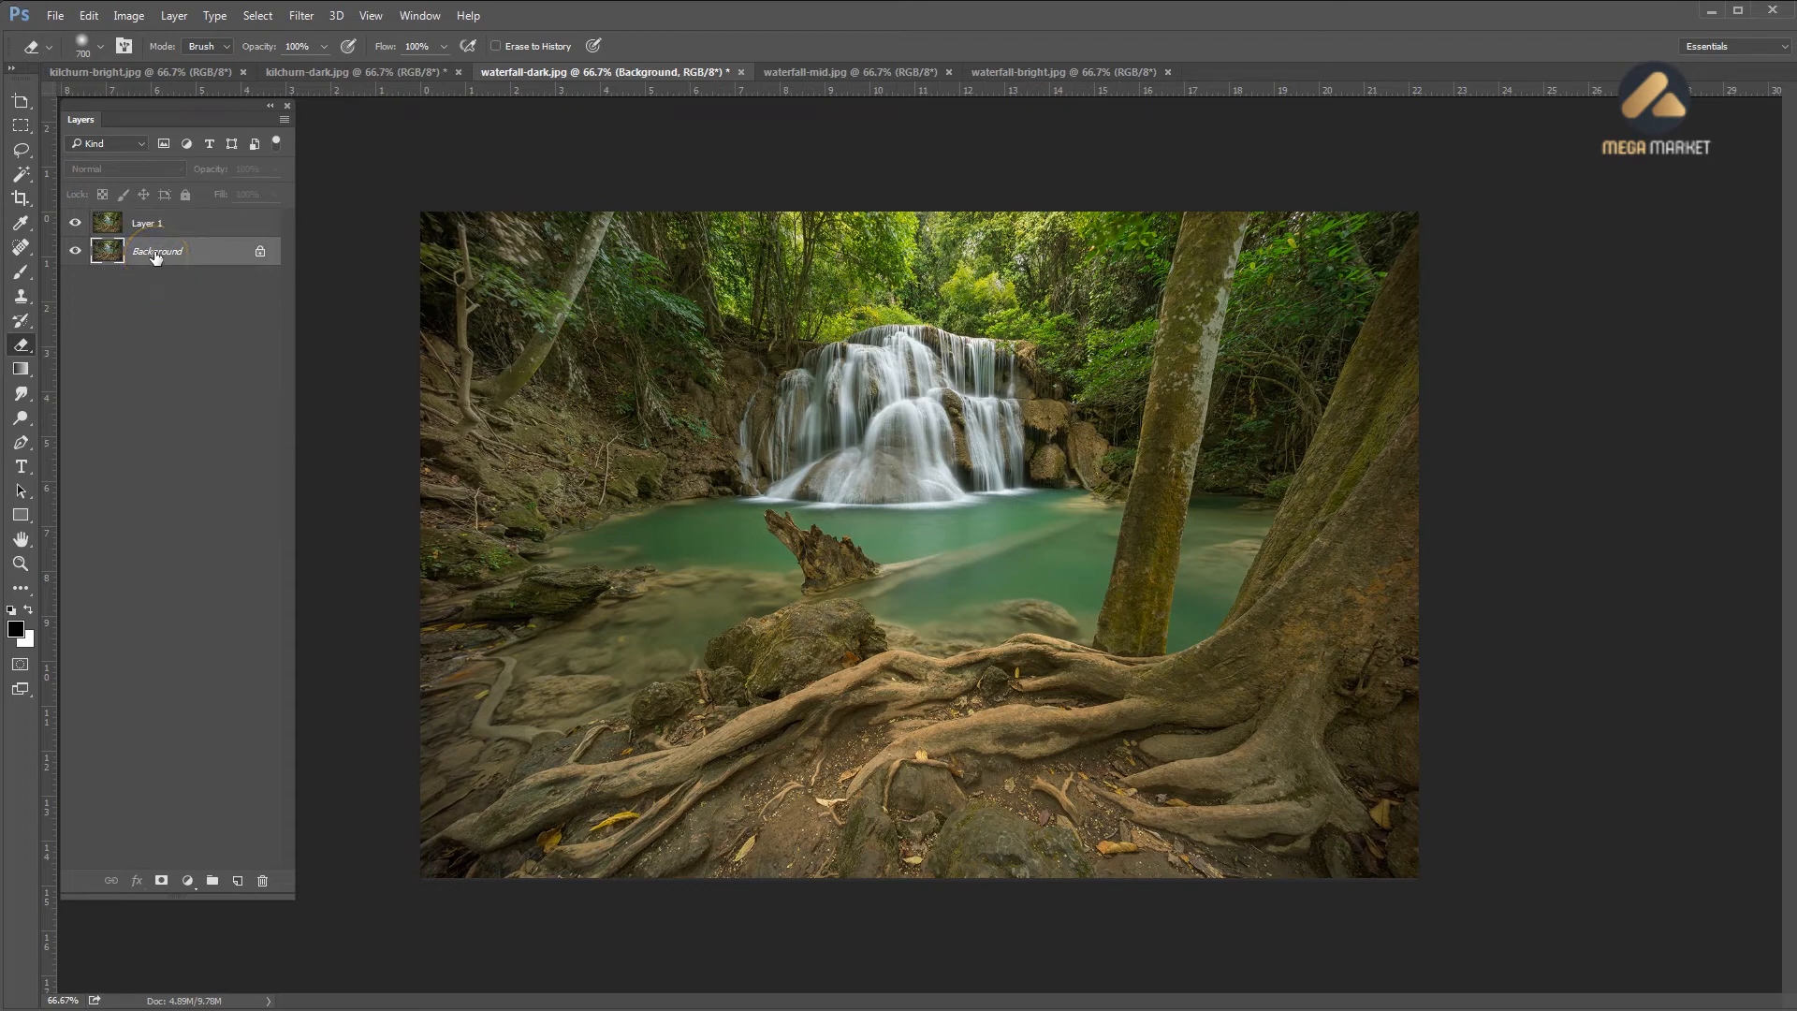
left_click(259, 251)
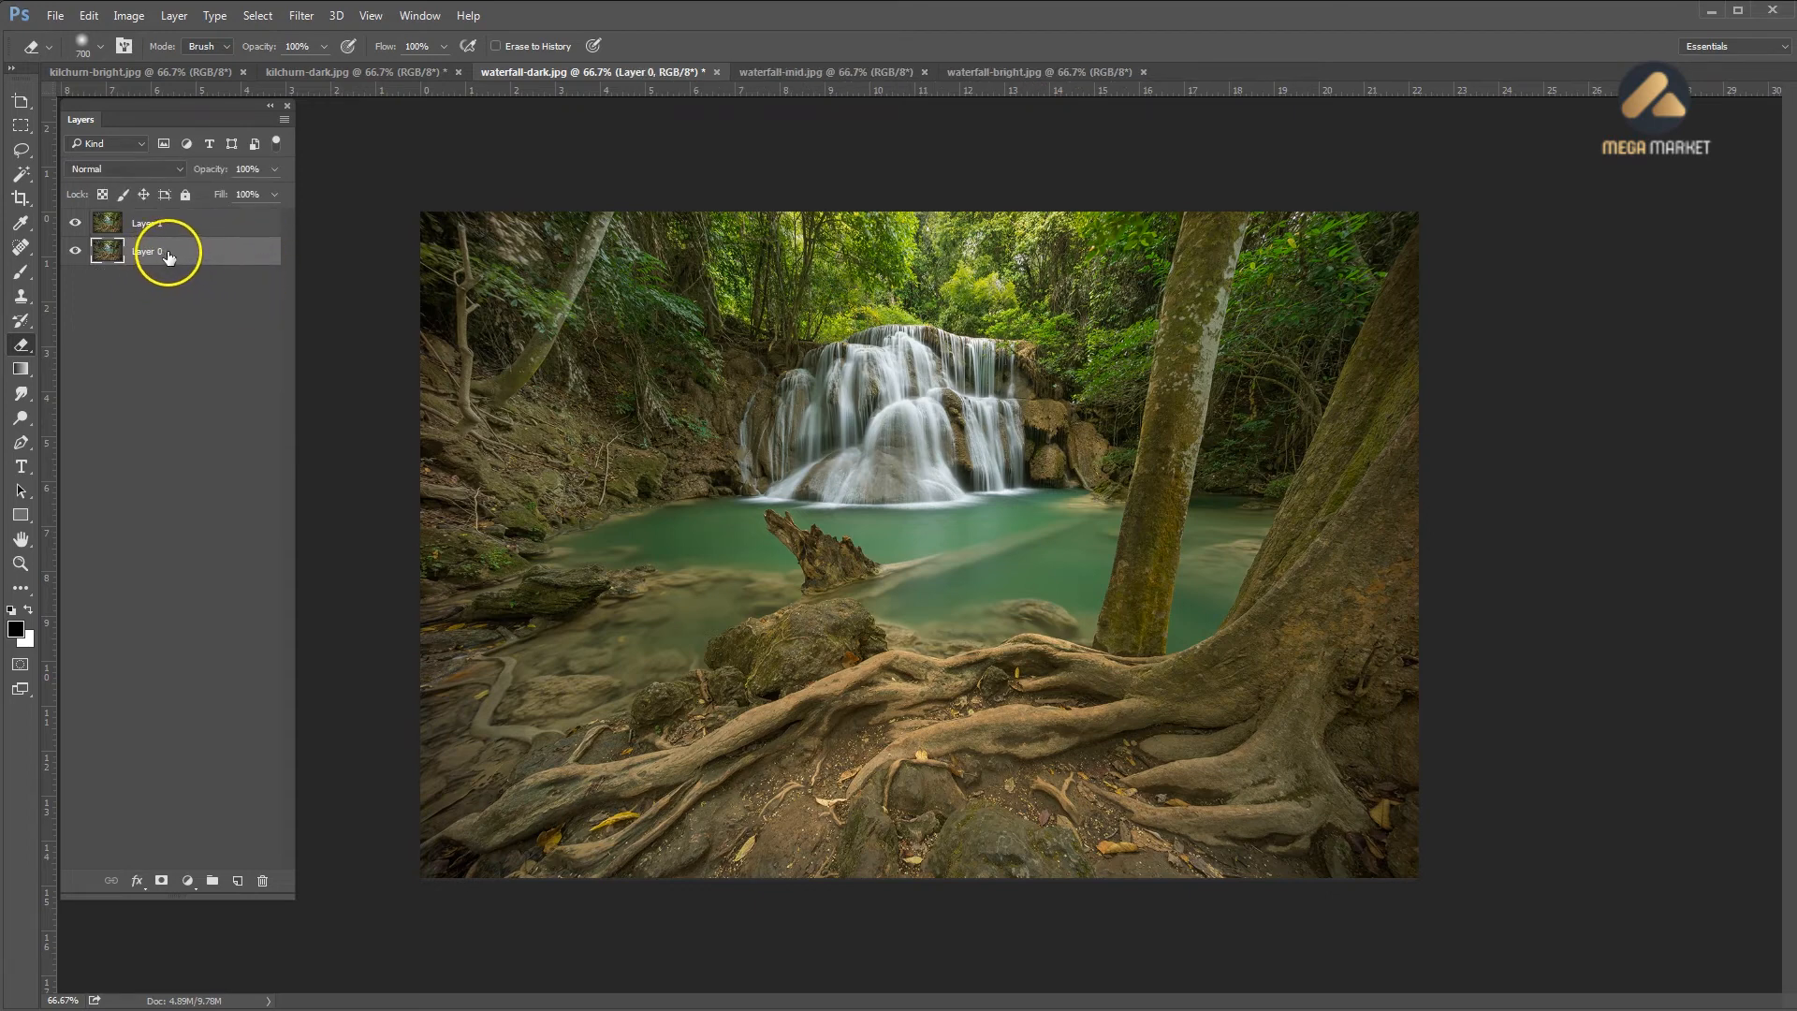
key("ctrl+j")
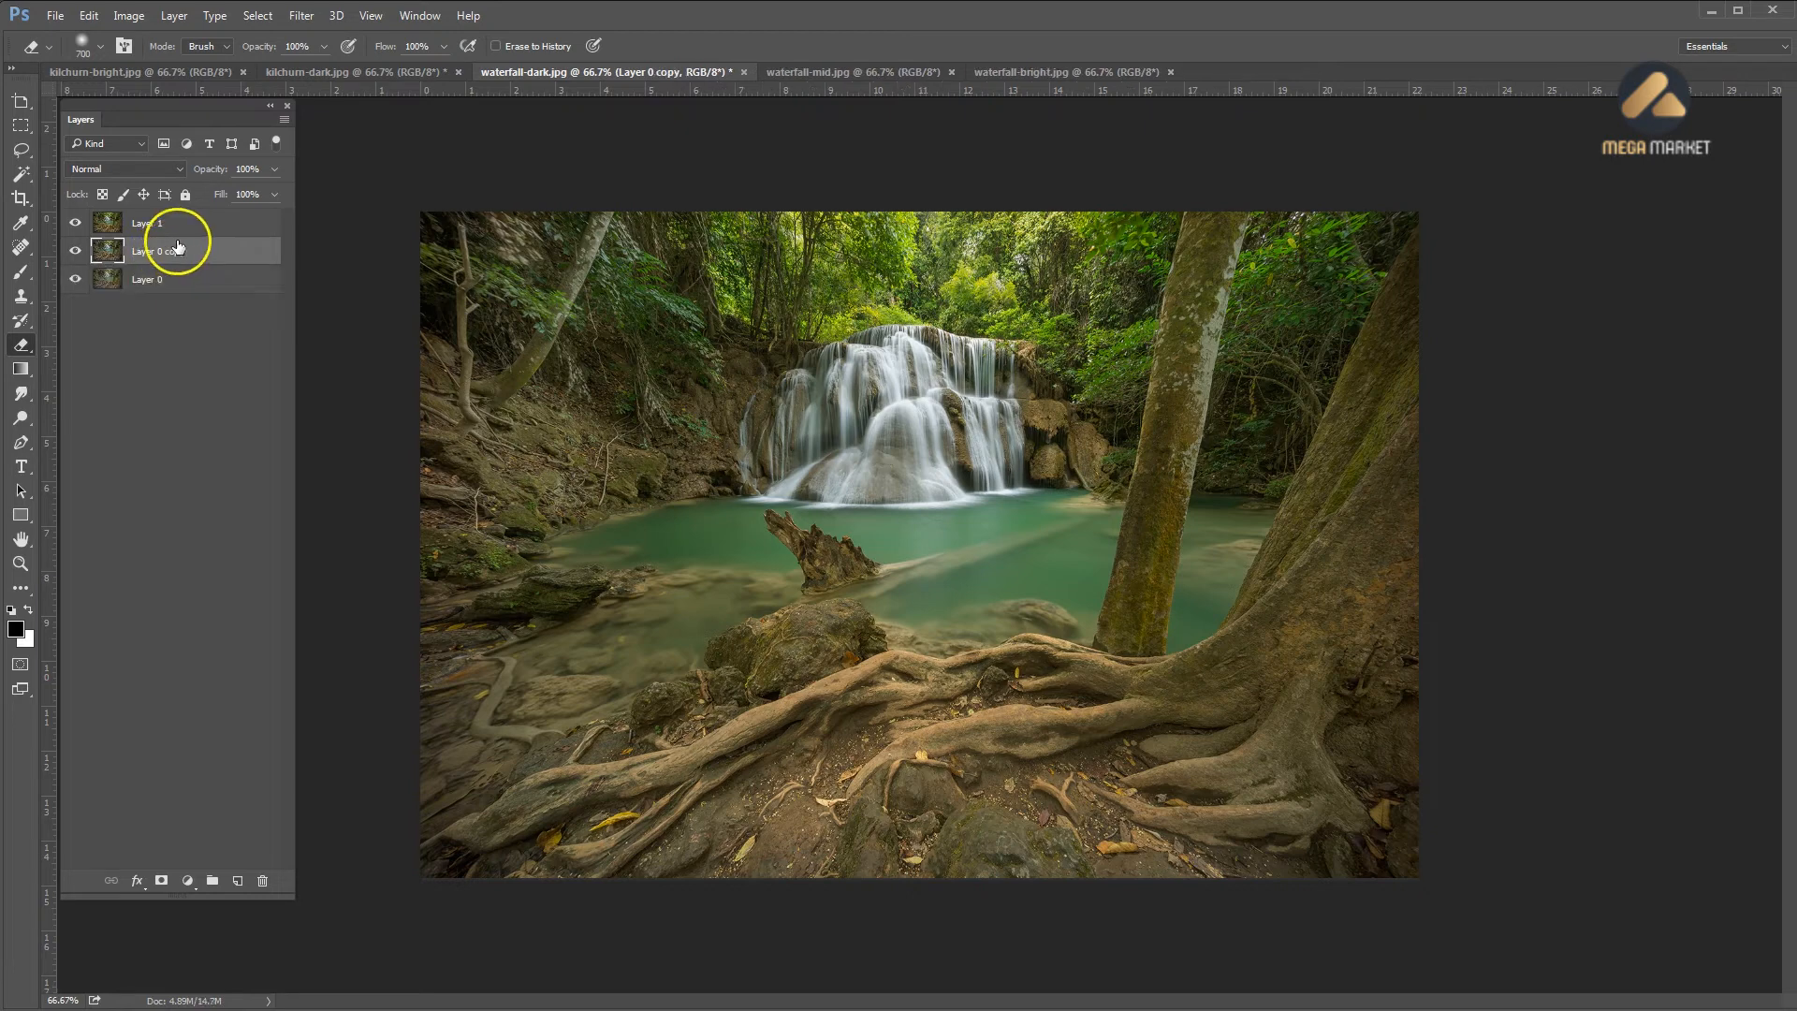
left_click_drag(170, 259, 169, 214)
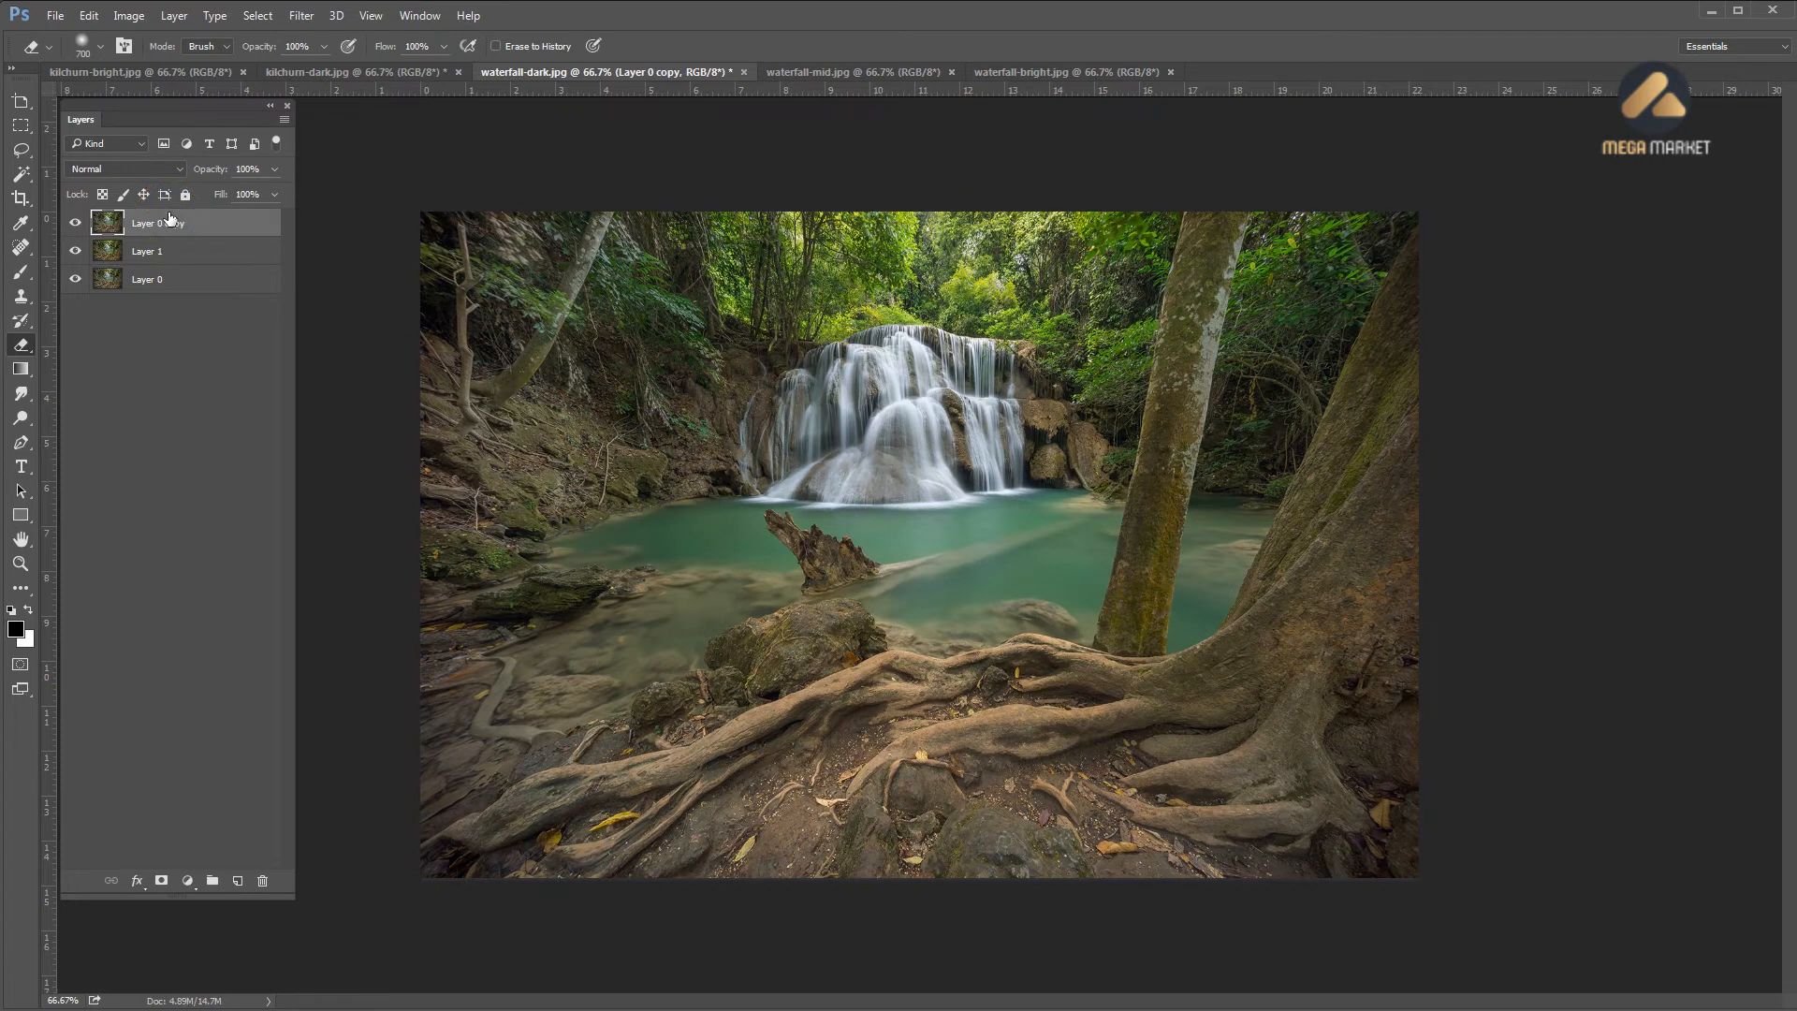
left_click(77, 224)
left_click(75, 224)
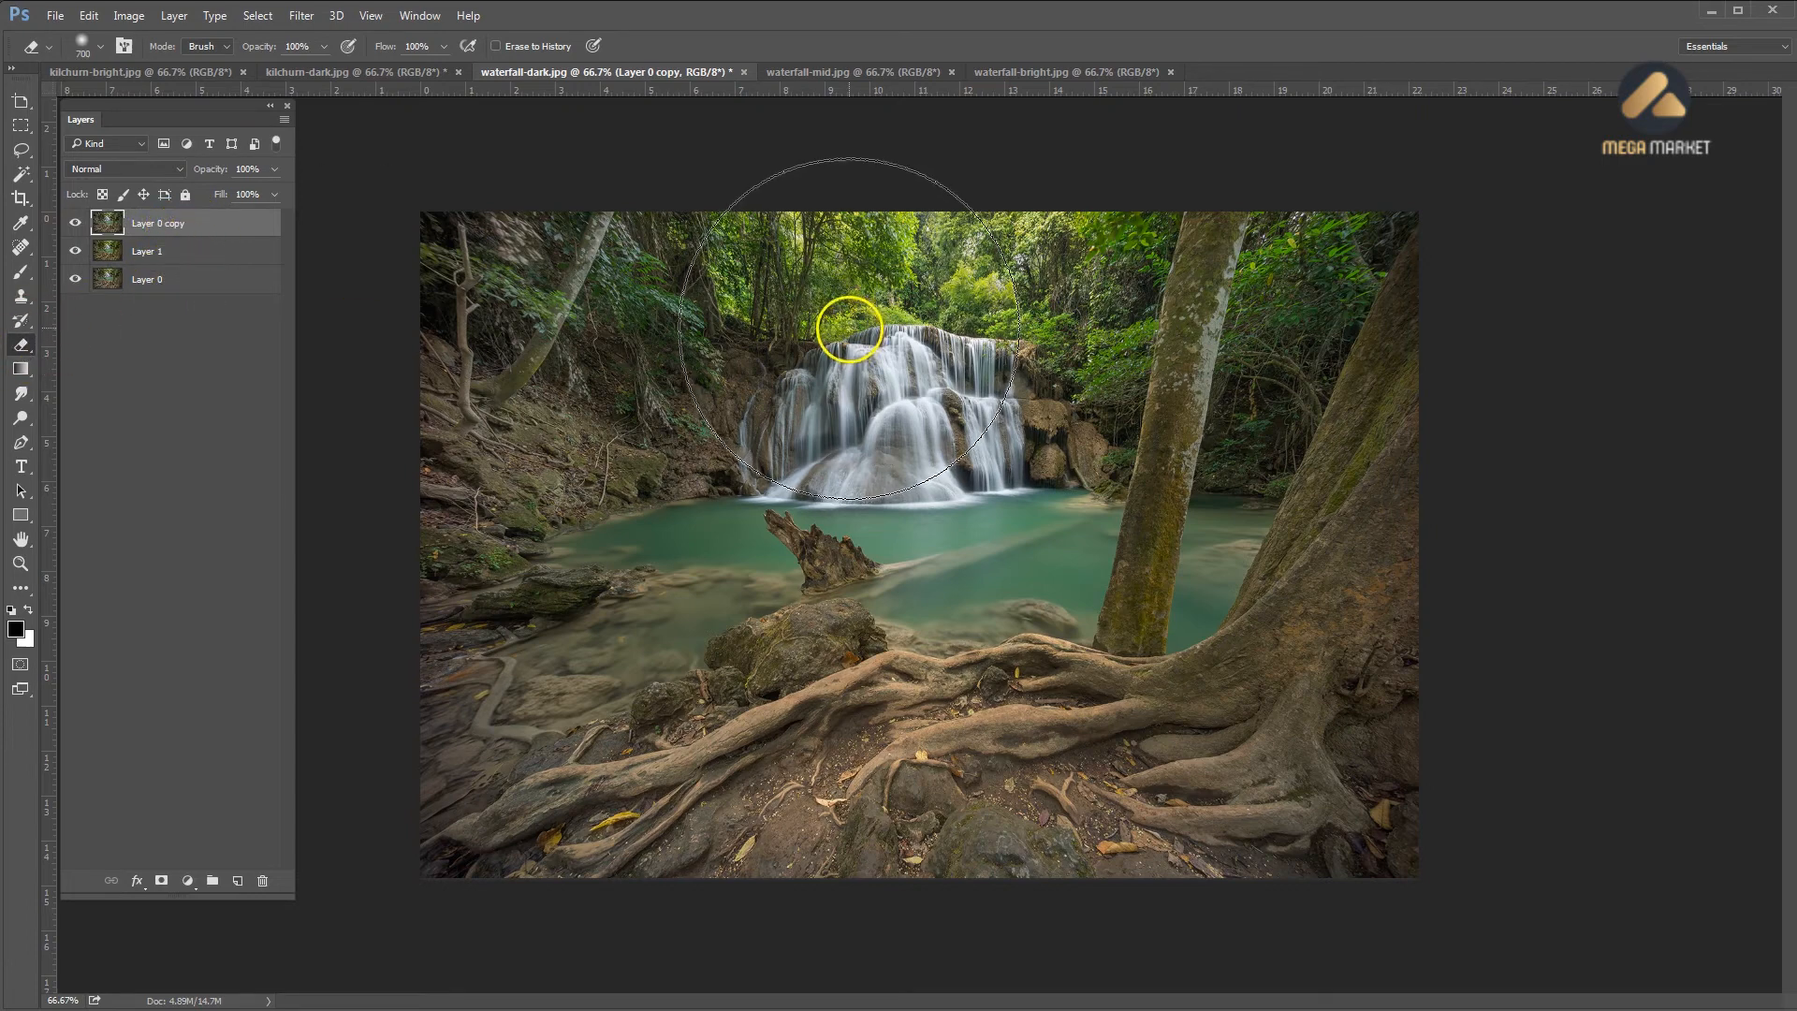
Erase the Layer 0 copy over the sunlit foliage above and beside the waterfall with a brush about 125 px wide
key("bracketleft")
key("bracketleft")
key("bracketleft")
key("bracketleft")
key("bracketleft")
key("bracketleft")
key("bracketleft")
key("bracketleft")
key("bracketleft")
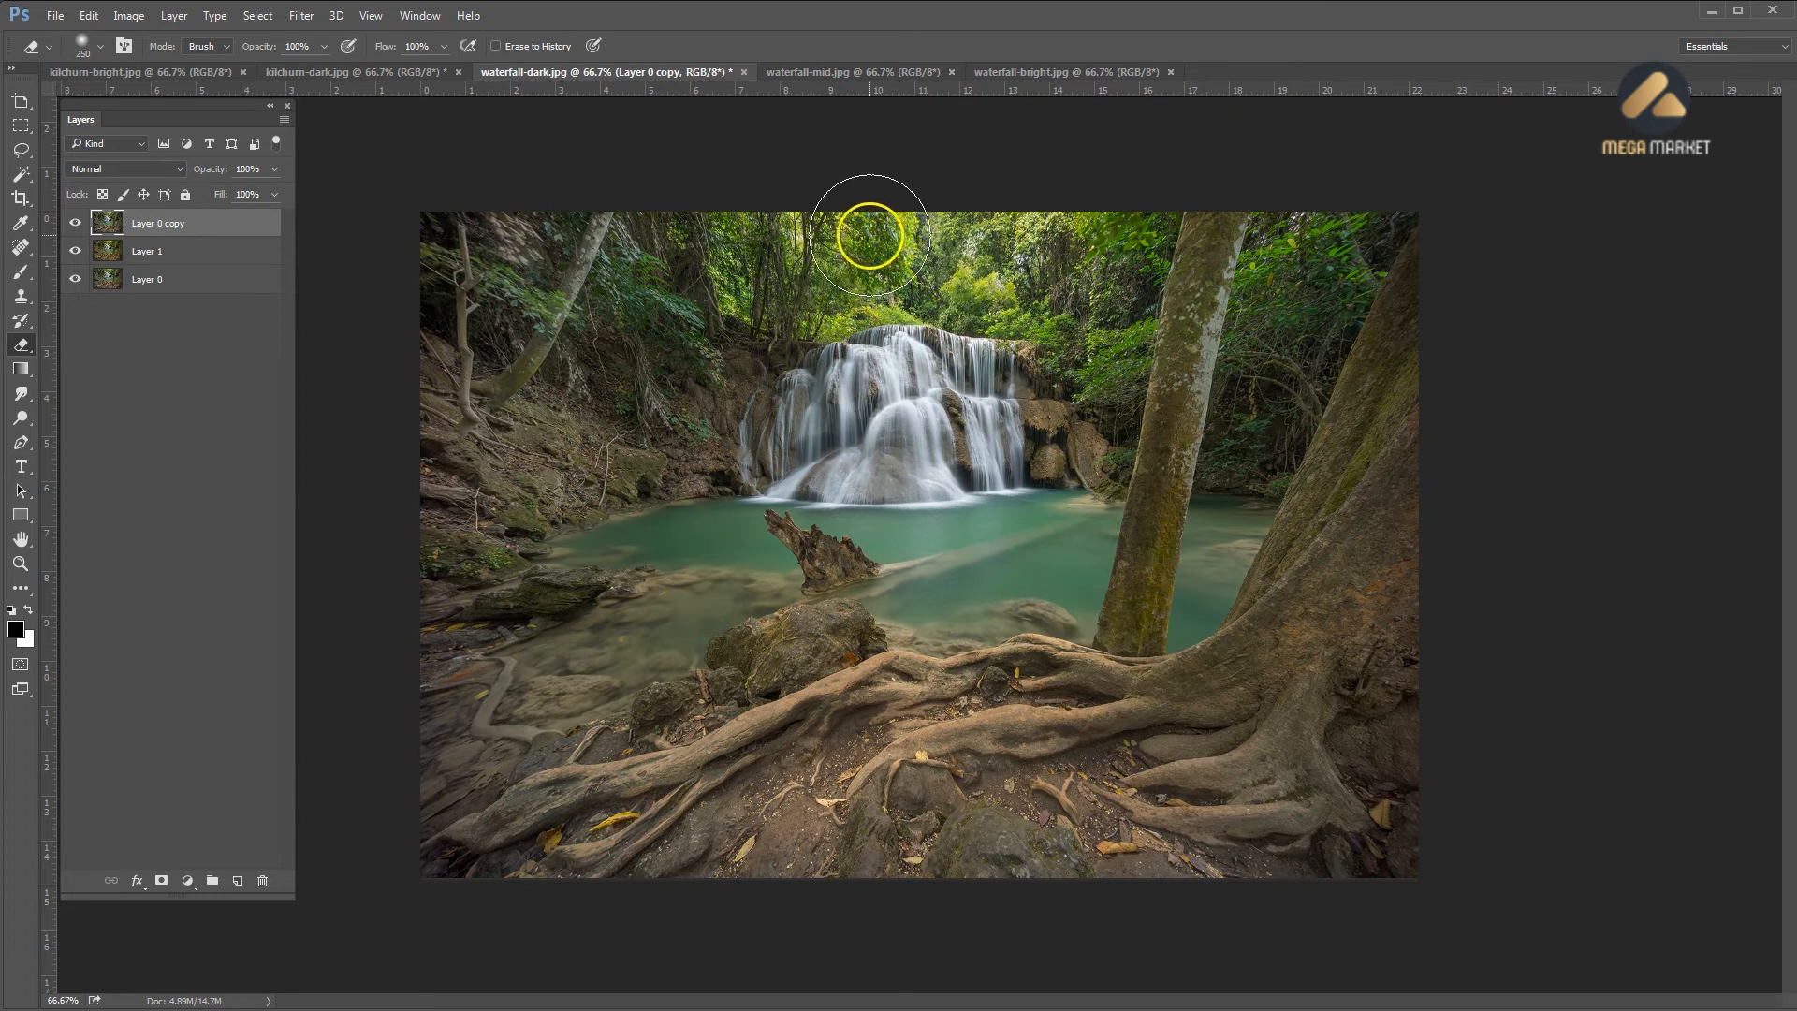
key("bracketleft")
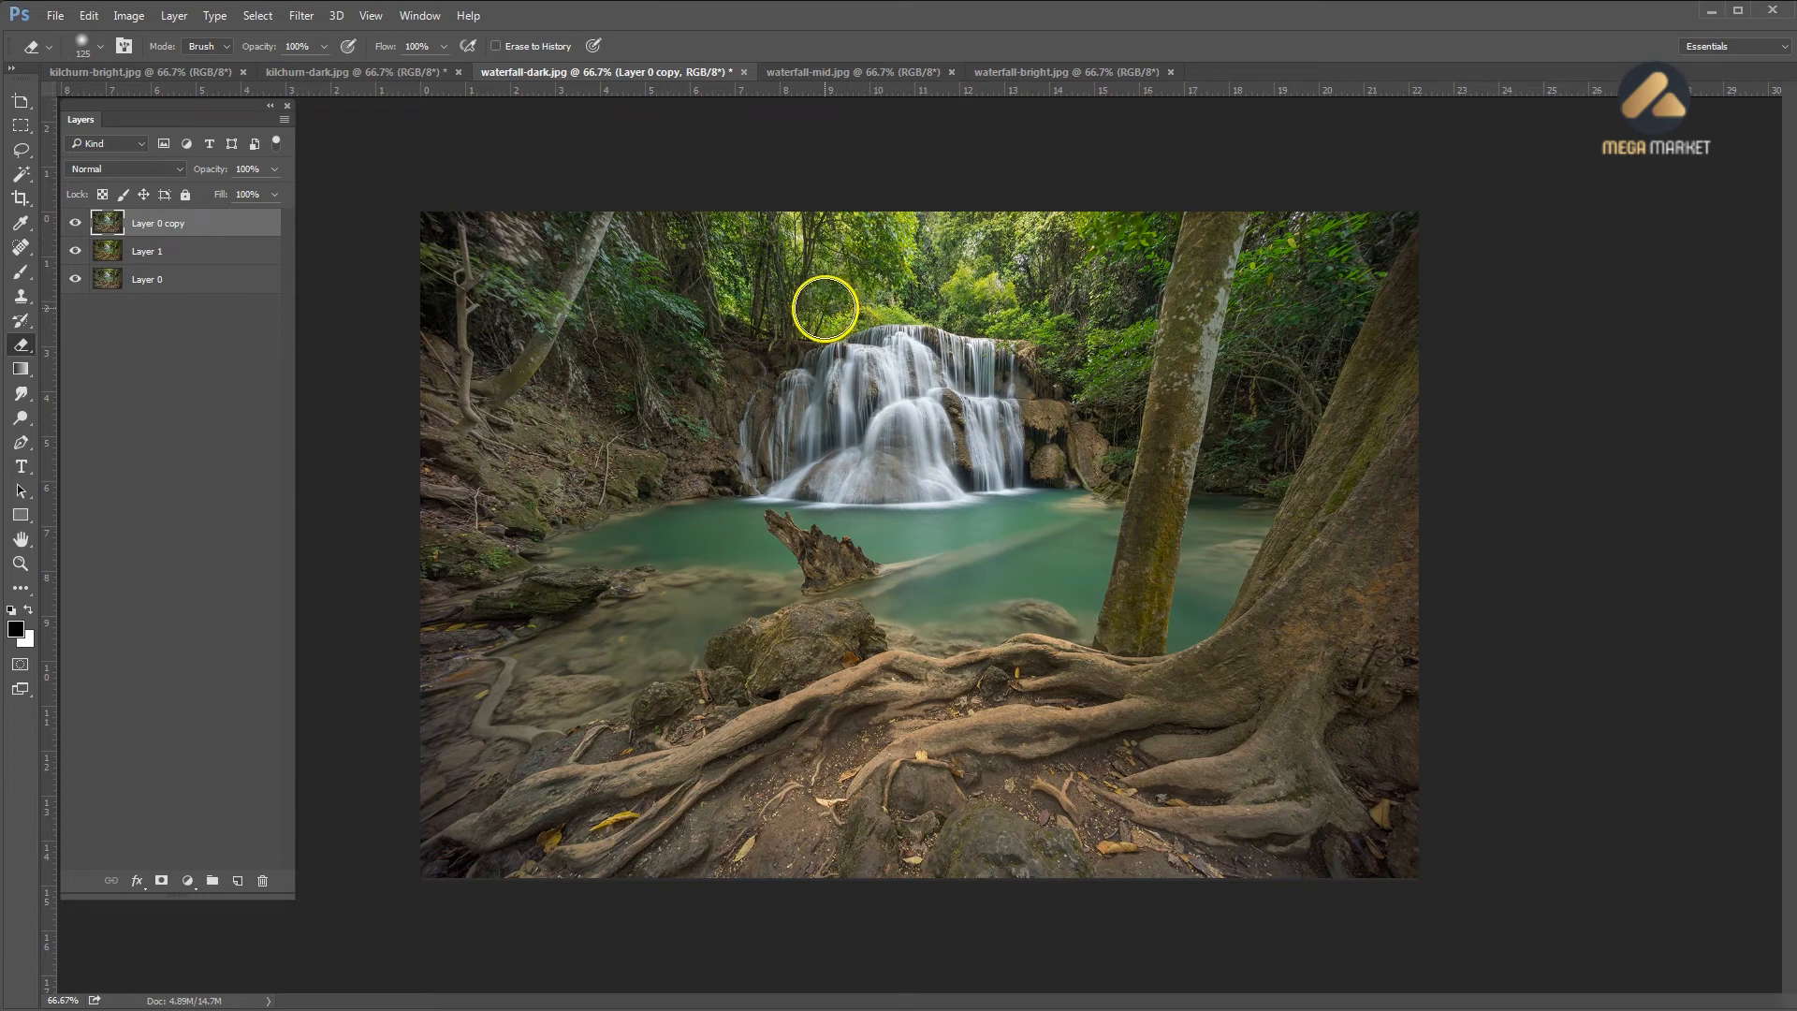
mouse_move(825, 308)
left_mouse_down()
mouse_move(868, 296)
mouse_move(886, 233)
mouse_move(794, 231)
left_mouse_up()
mouse_move(971, 296)
left_mouse_down()
mouse_move(1004, 305)
mouse_move(1035, 244)
mouse_move(1079, 225)
mouse_move(1135, 241)
mouse_move(1107, 368)
mouse_move(1226, 333)
mouse_move(1266, 261)
left_mouse_up()
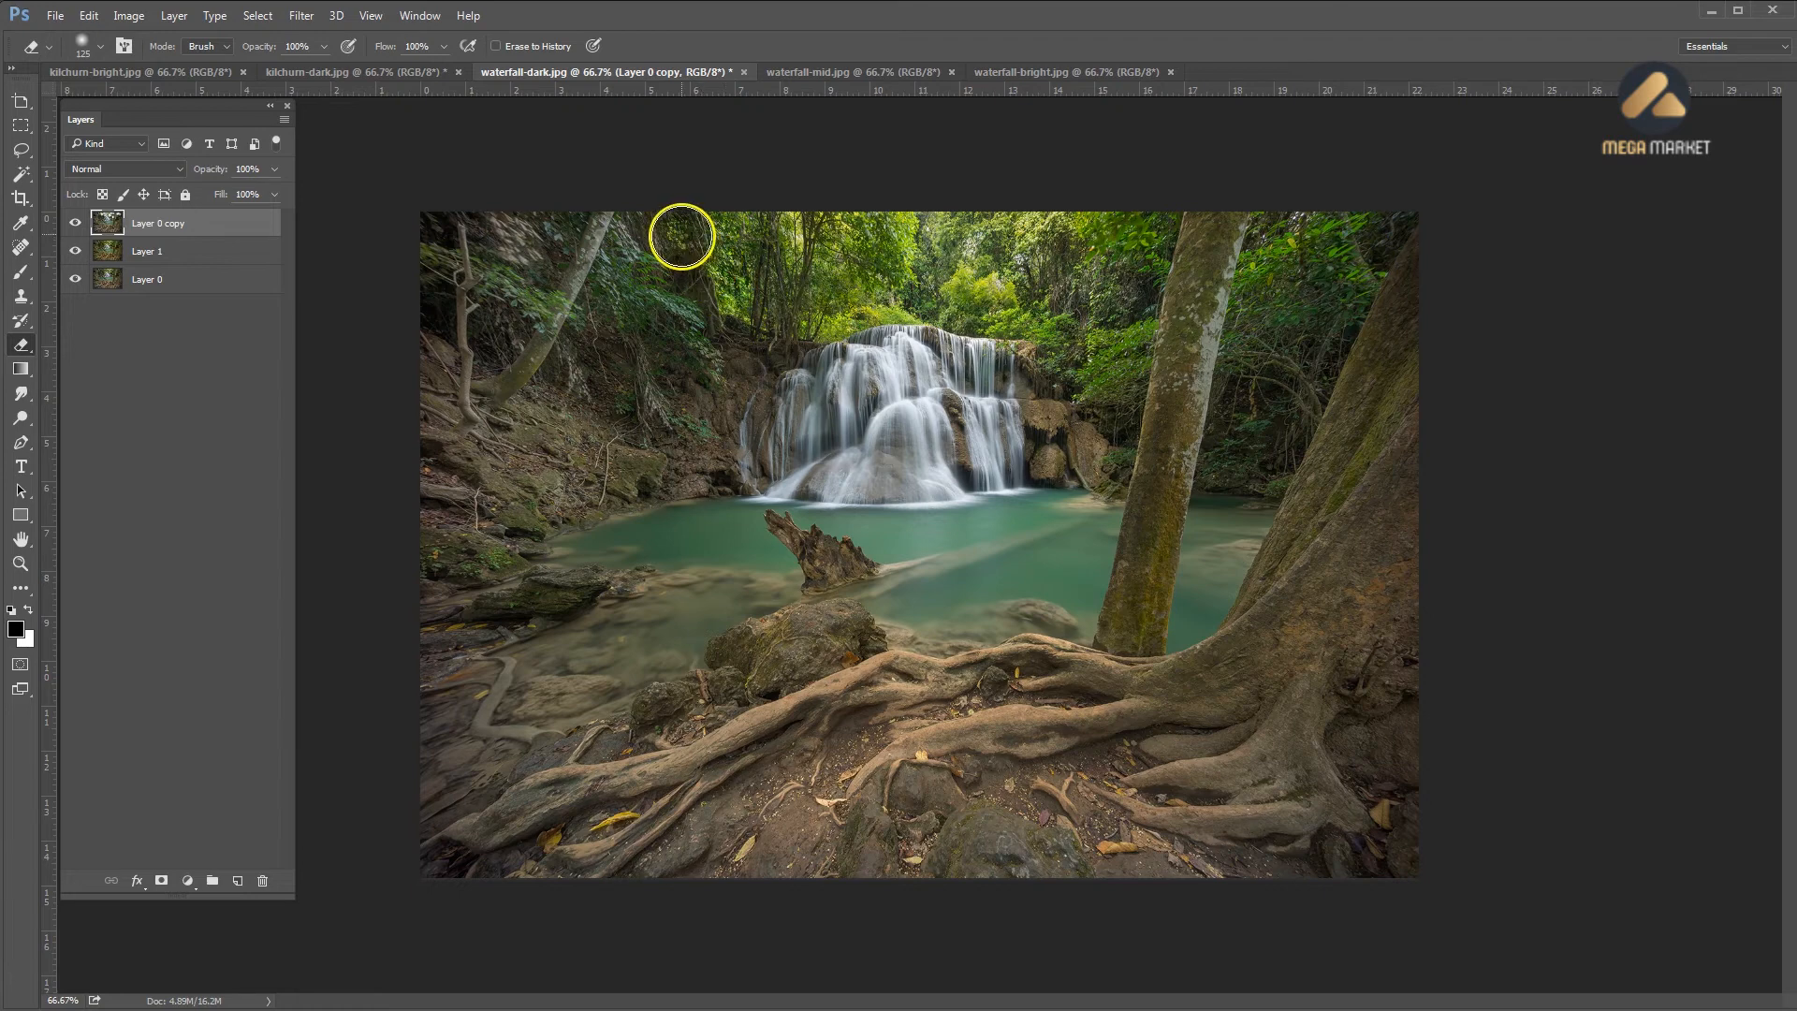
Erase the Layer 0 copy over the yellow leaf on the lower-left ground and the left bank's rocks with a 50 px brush
key("bracketleft")
key("bracketleft")
key("bracketleft")
key("bracketleft")
key("bracketleft")
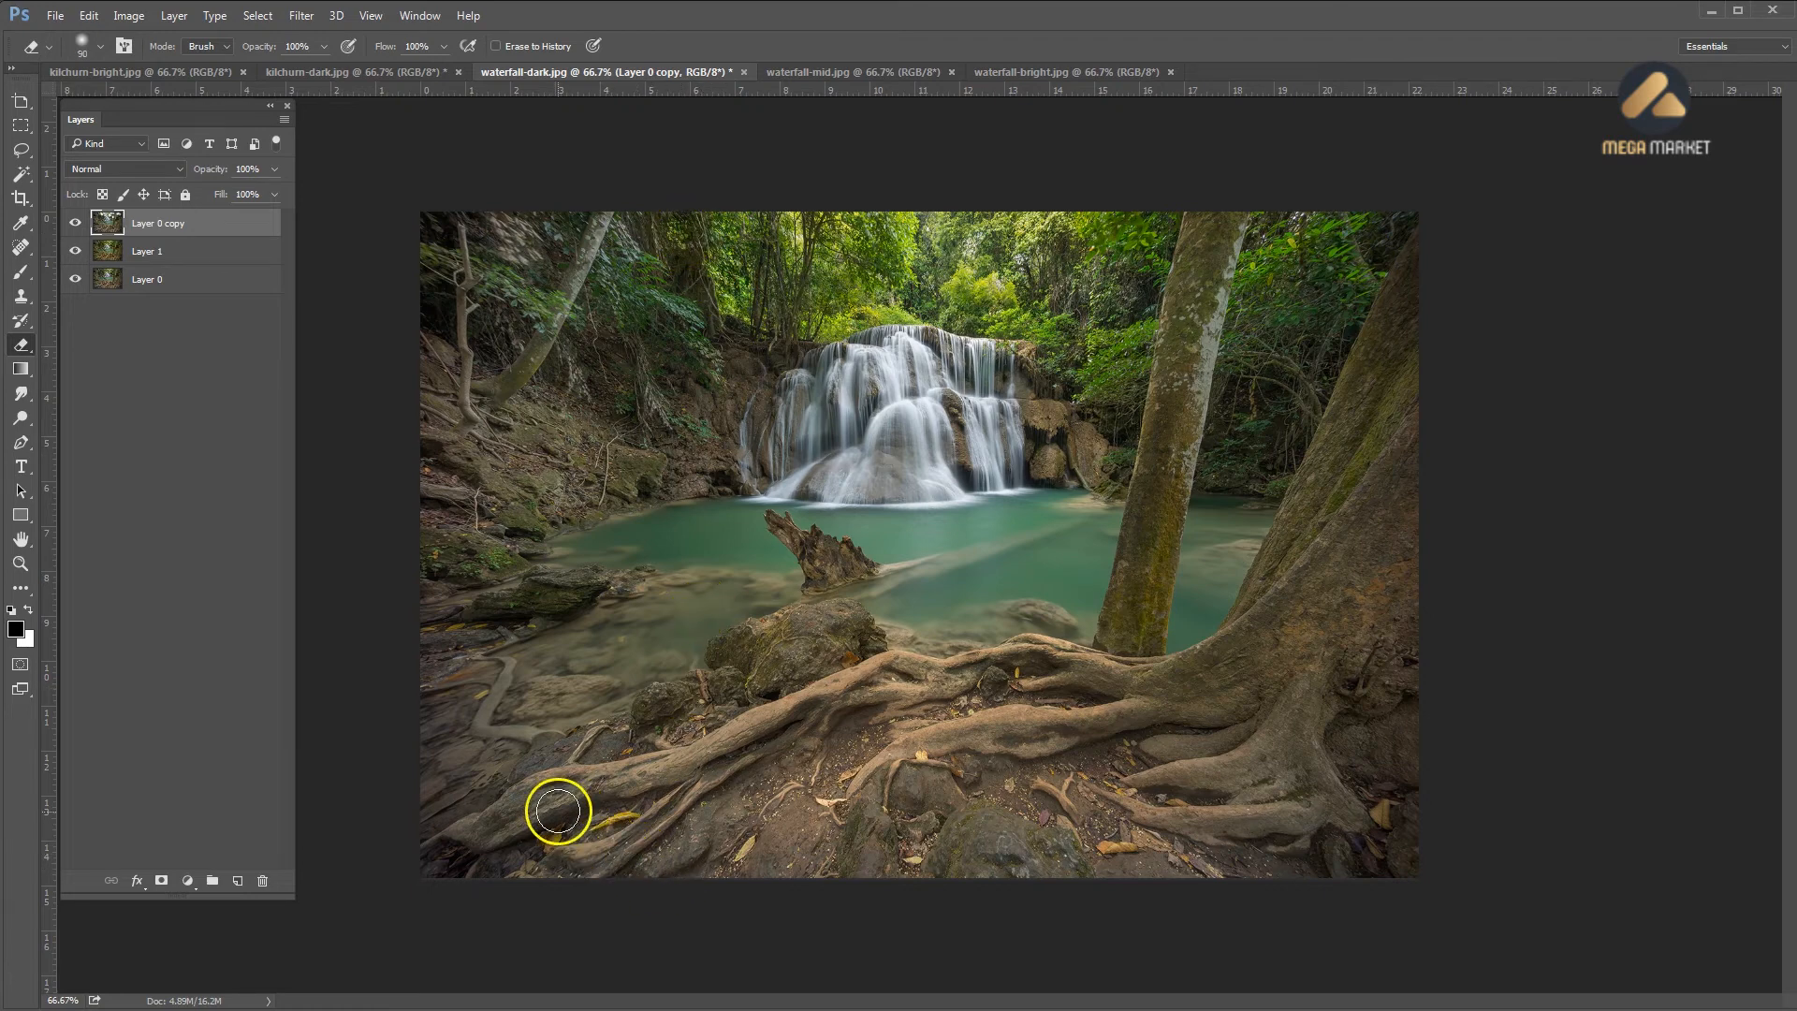
left_click_drag(549, 834, 636, 816)
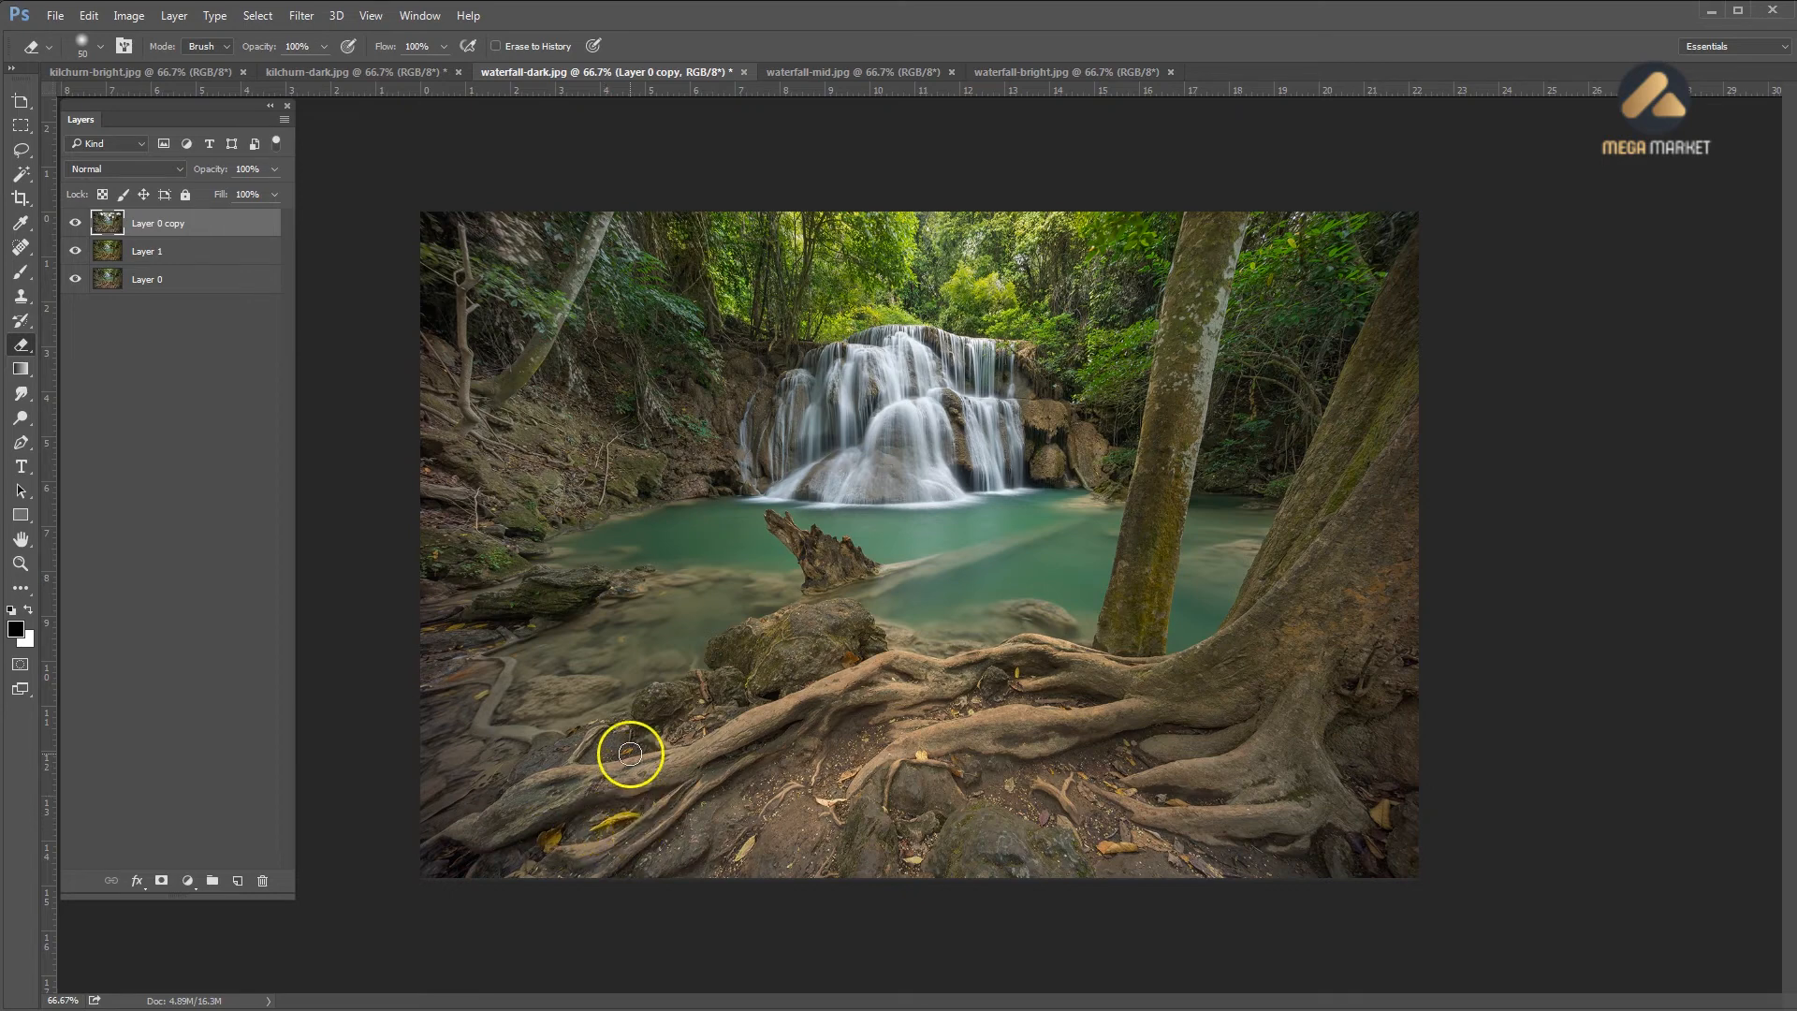
mouse_move(427, 630)
left_mouse_down()
mouse_move(477, 606)
mouse_move(446, 545)
mouse_move(458, 565)
left_mouse_up()
Erase the Layer 0 copy over the mossy boulder below the tree stump in the pool
key("bracketright")
key("bracketright")
key("bracketright")
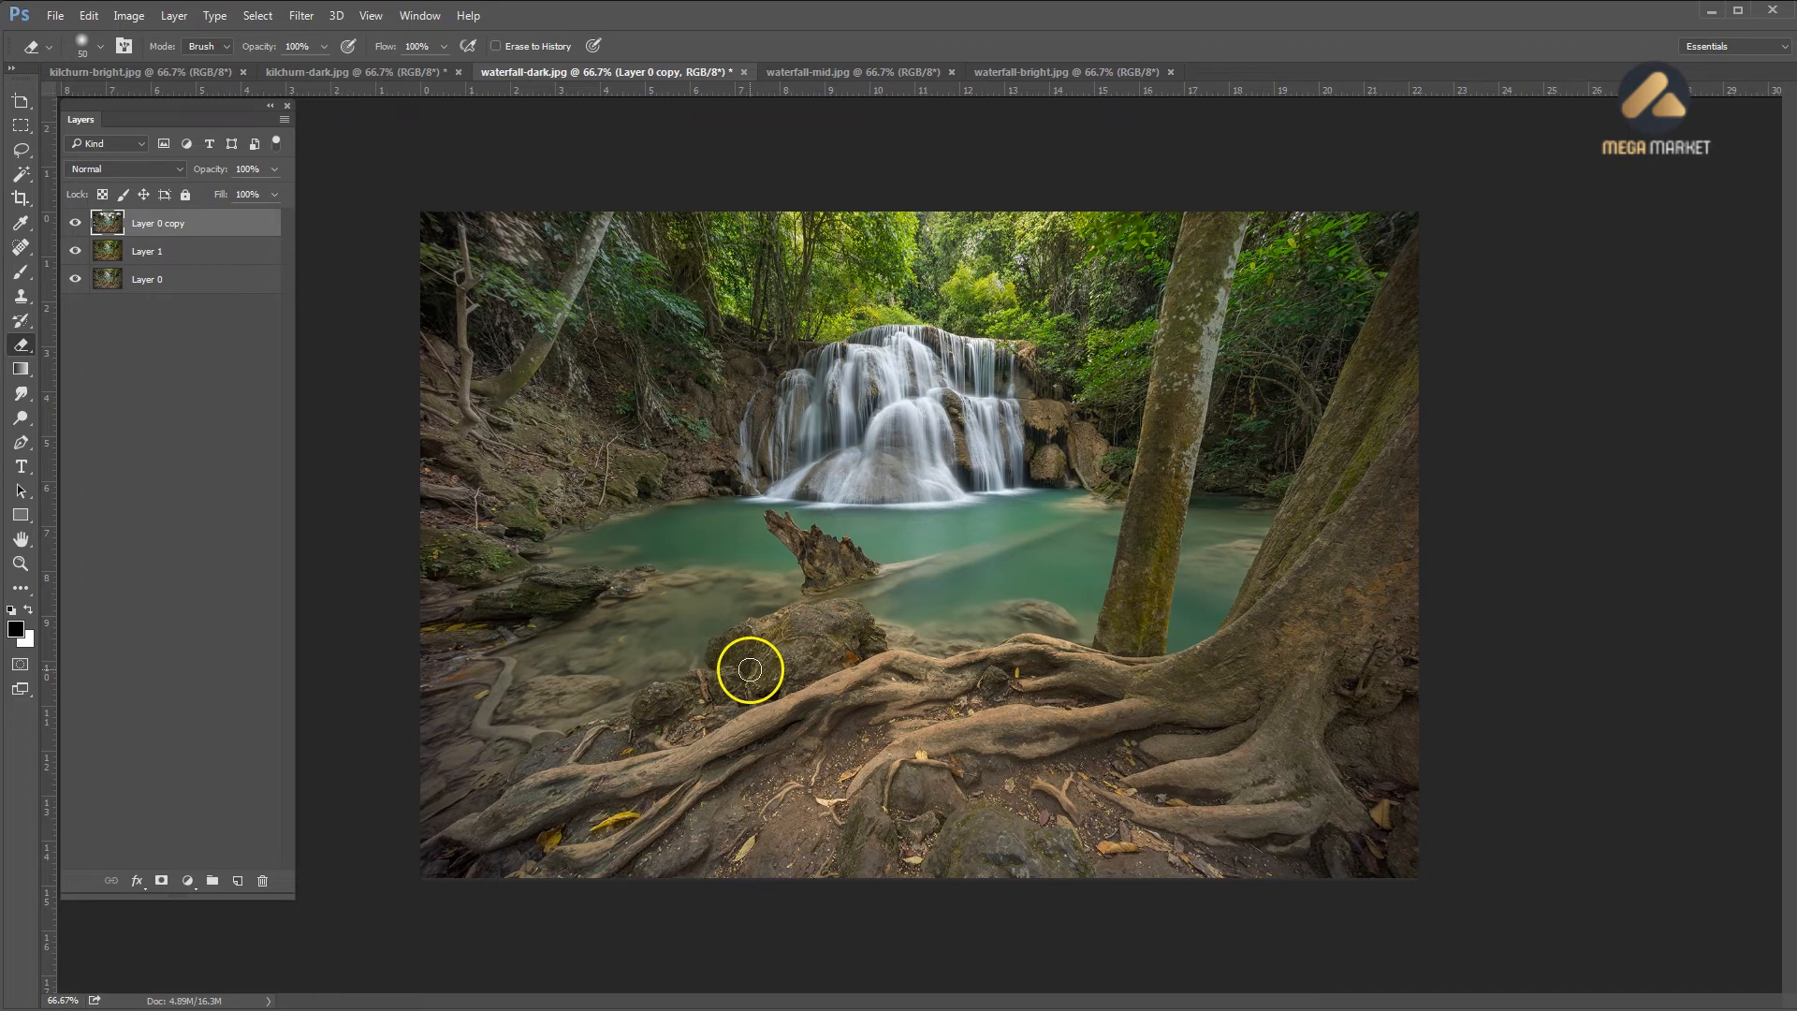
mouse_move(758, 668)
left_mouse_down()
mouse_move(806, 624)
mouse_move(768, 637)
mouse_move(837, 567)
left_mouse_up()
Erase the Layer 0 copy over the fallen leaves in the foreground and the tree trunks on the photo's right side, varying the brush size
key("bracketright")
key("bracketright")
key("bracketright")
key("bracketright")
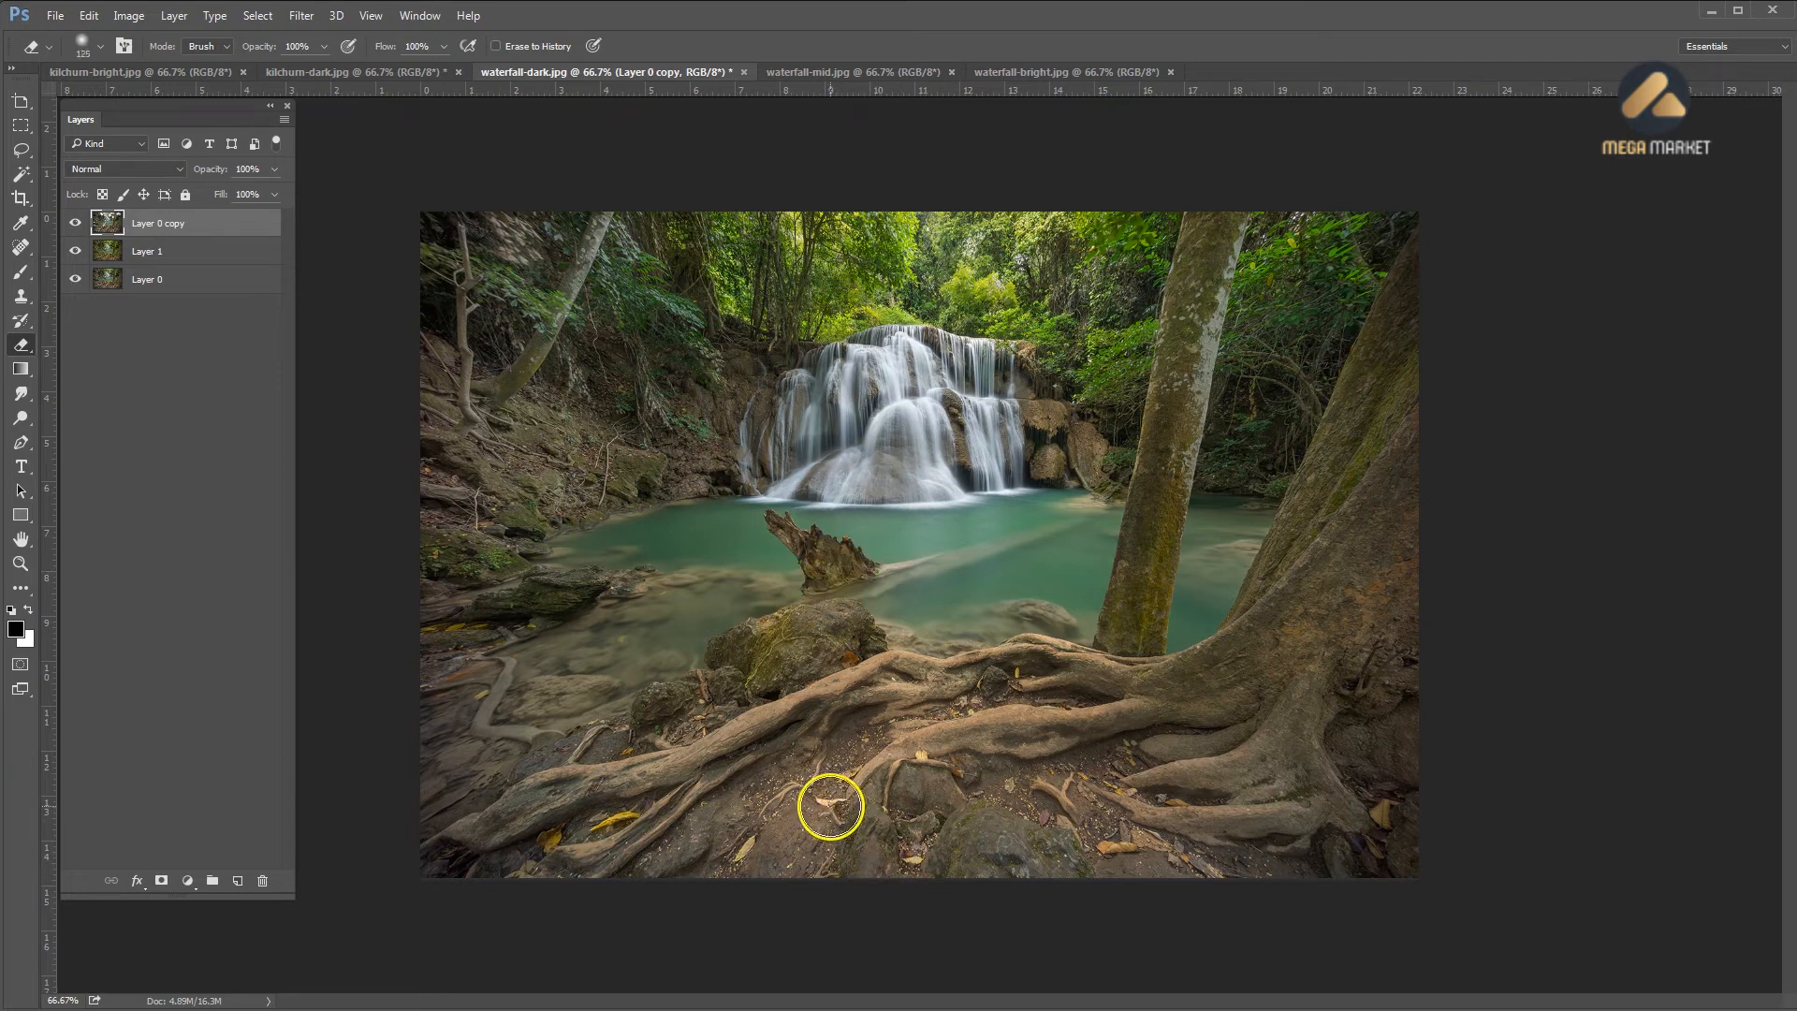
key("bracketleft")
key("bracketleft")
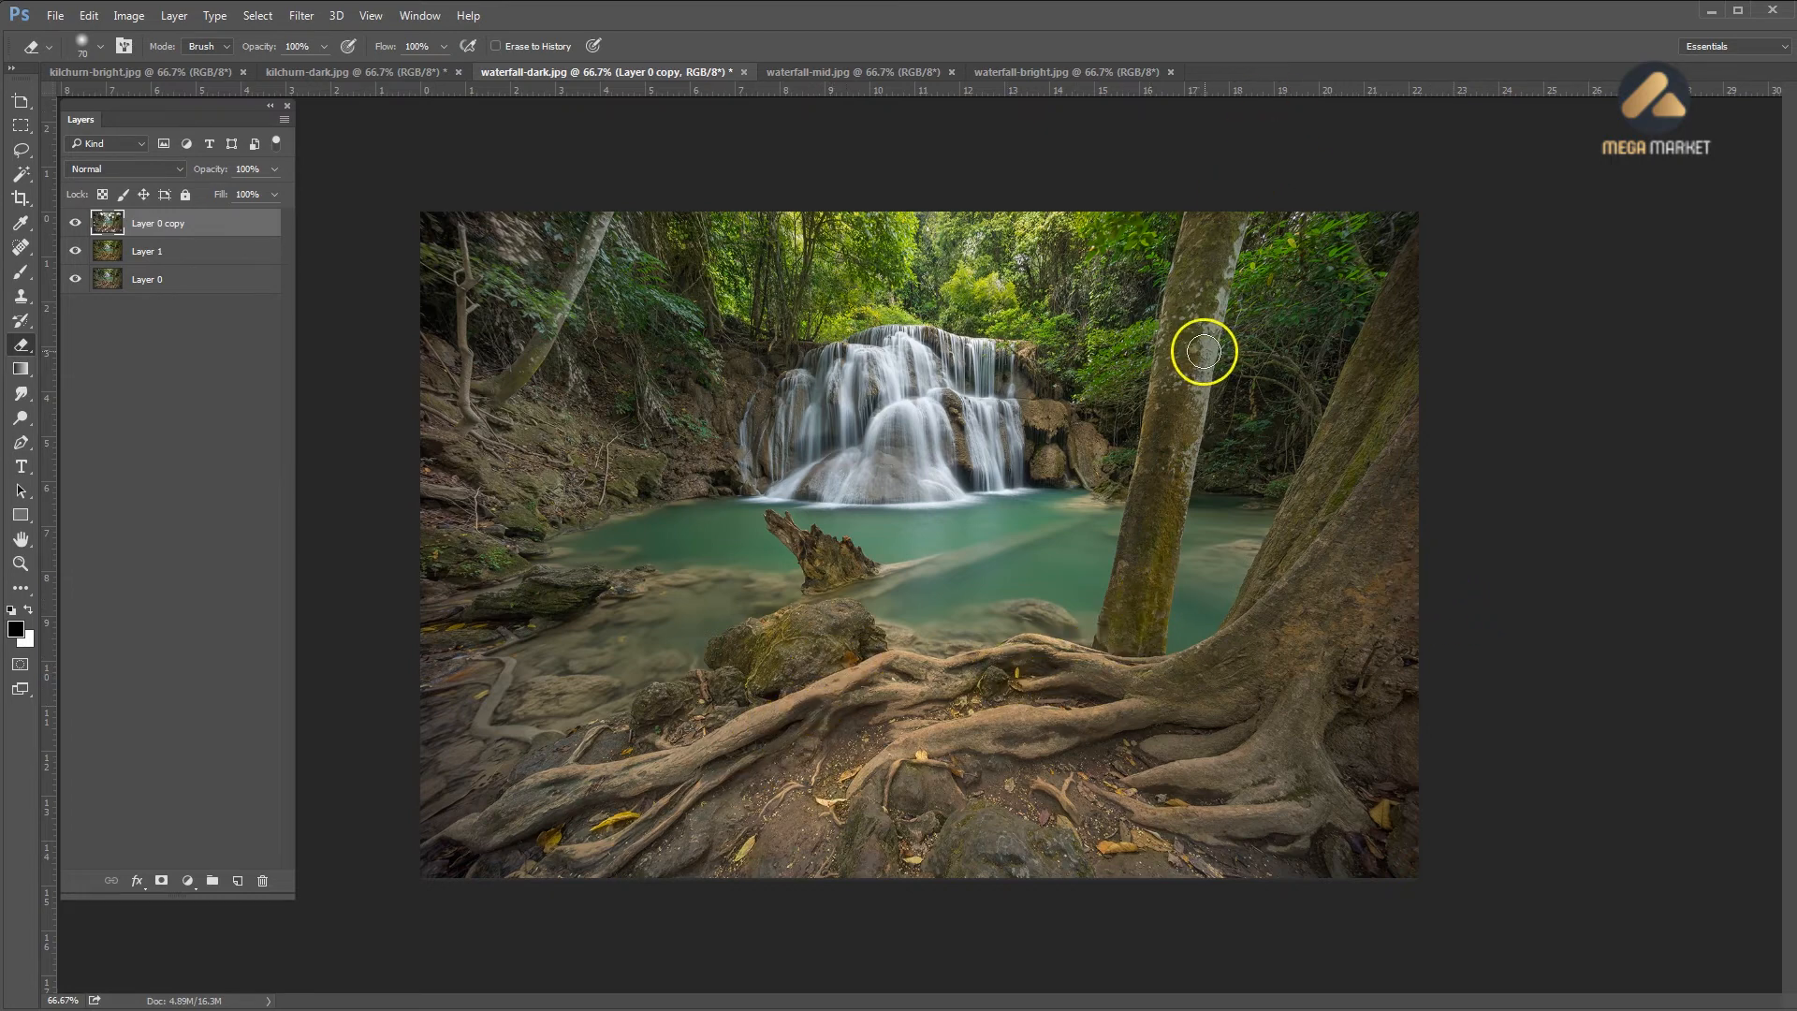
key("bracketright")
key("bracketright")
key("bracketright")
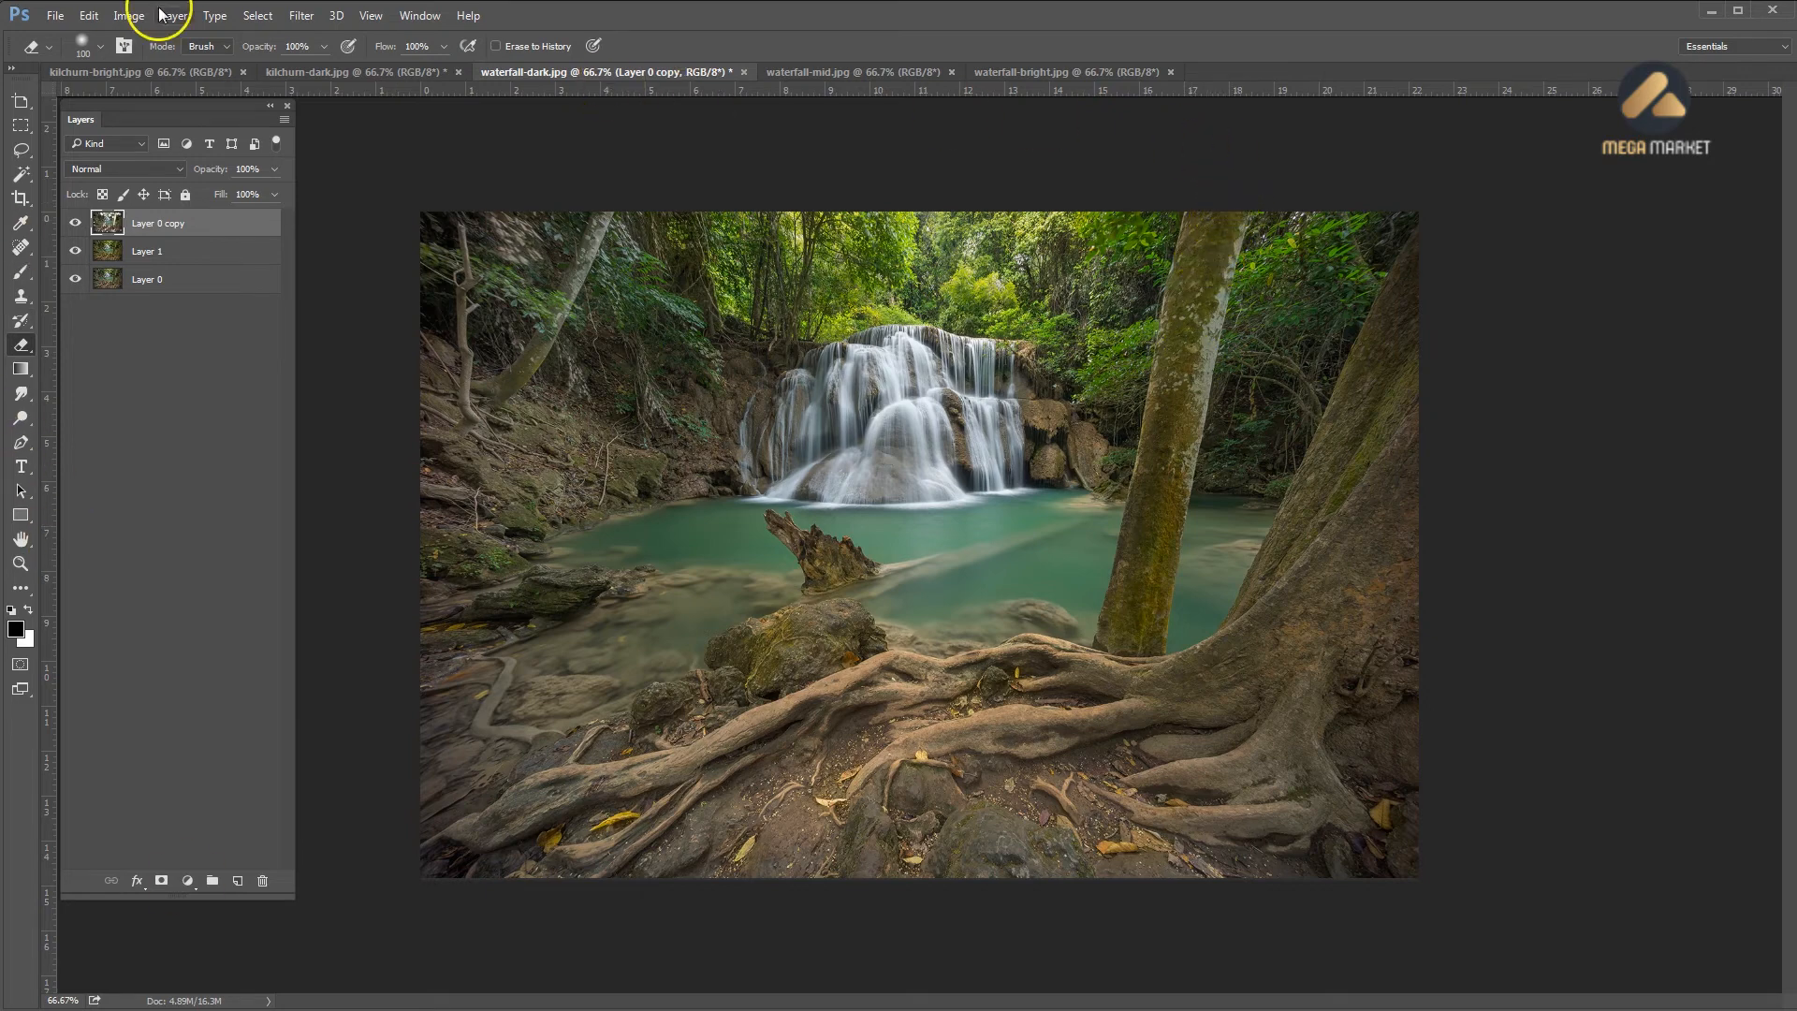
Rename Layer 1 as yellow
left_click(180, 255)
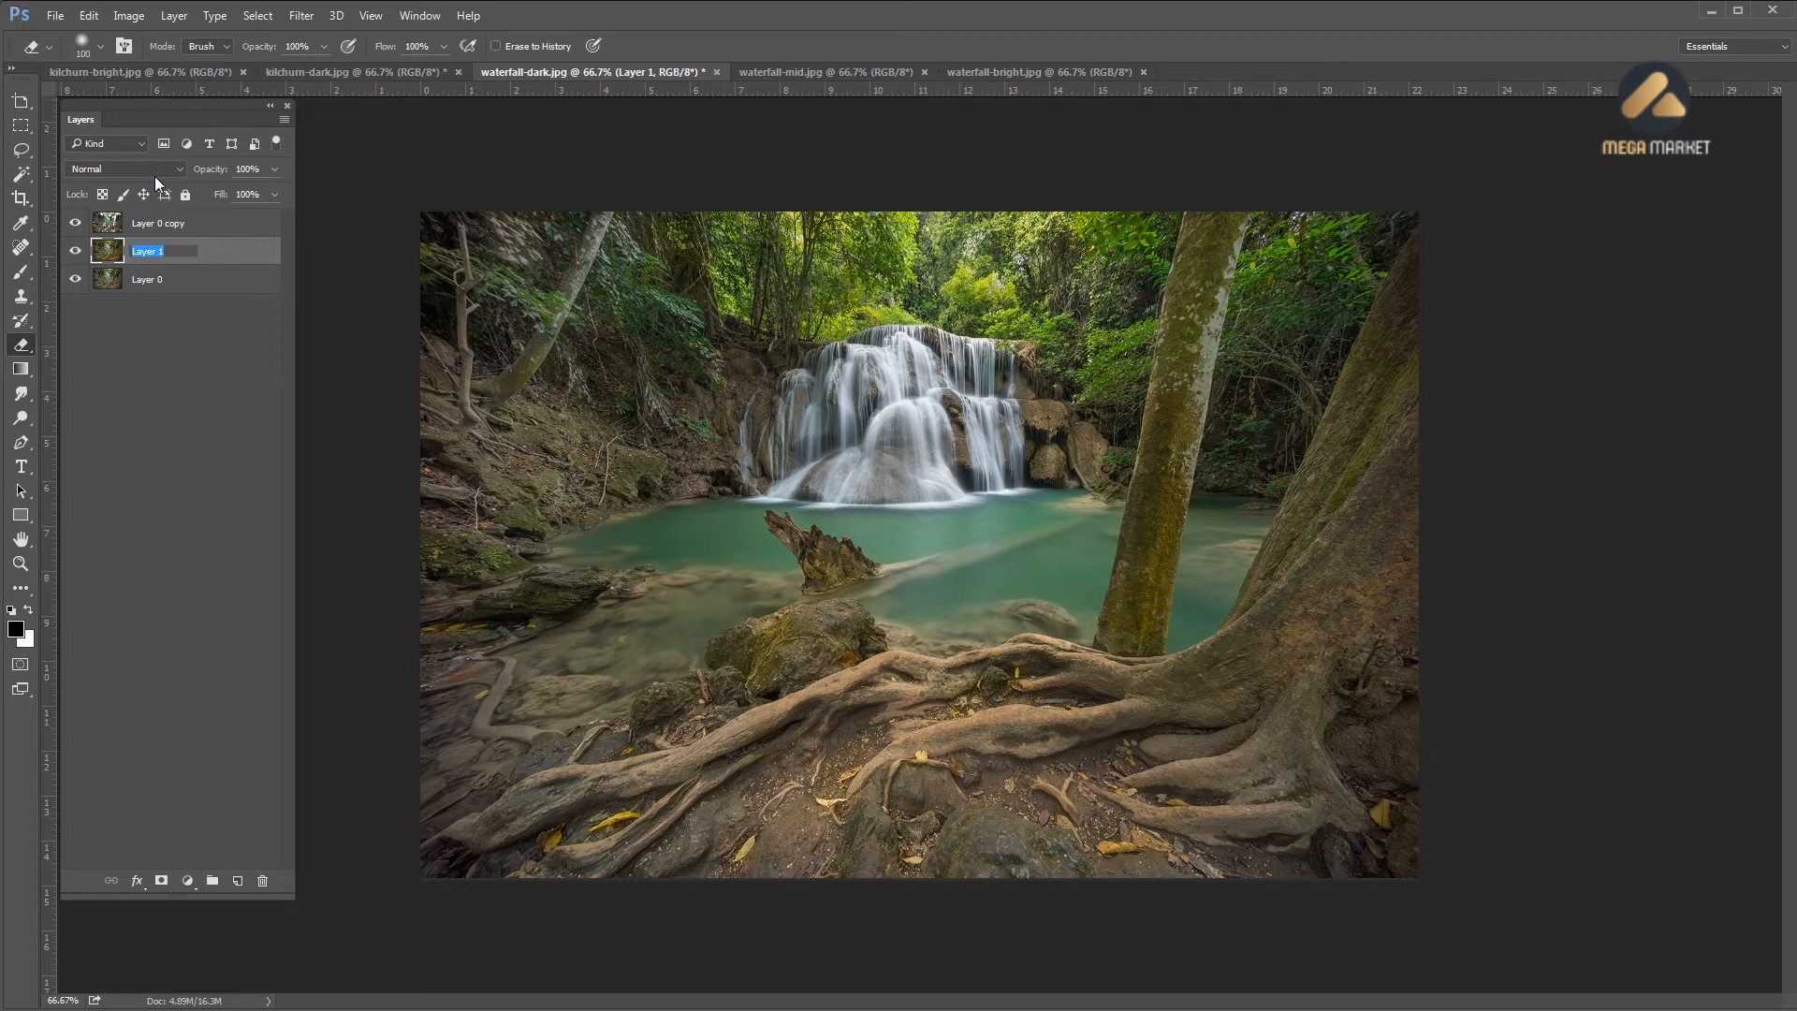
type("yellow")
key("Return")
Review each layer in the stack and check what the yellow layer contributes to the photo
left_click(160, 226)
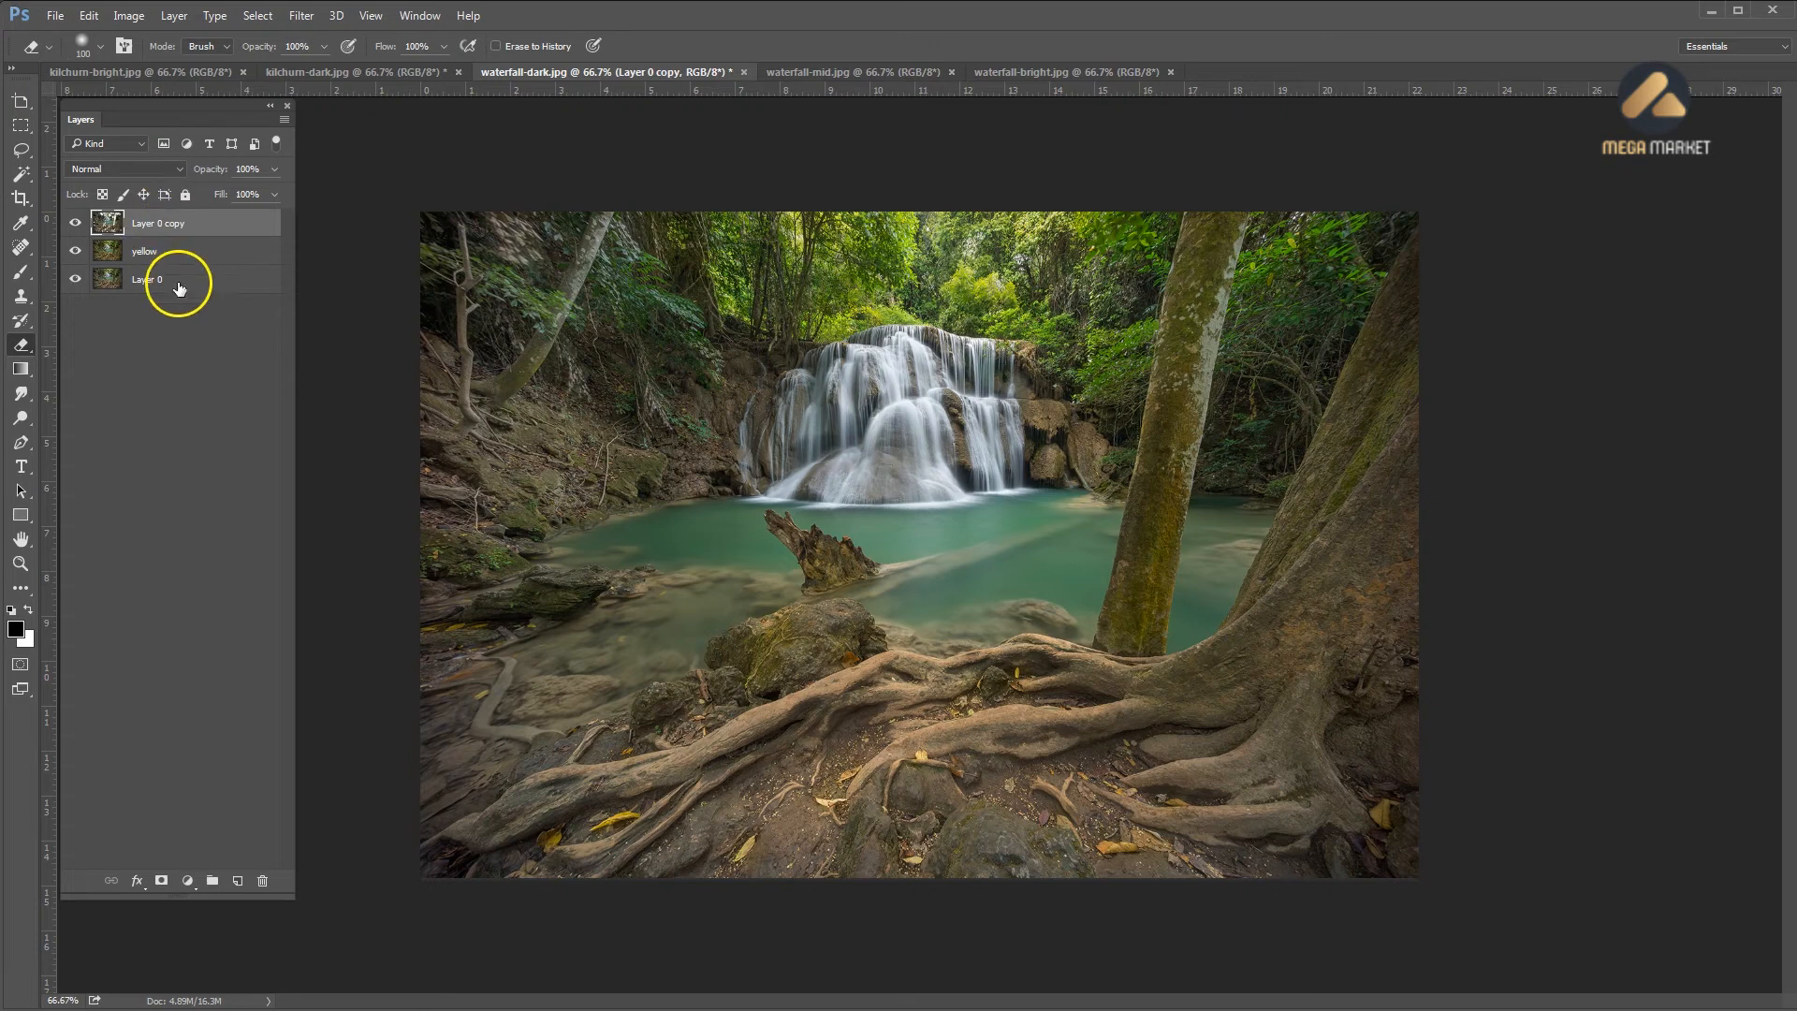
left_click(178, 284)
left_click(183, 224)
left_click(75, 252)
left_click(200, 257)
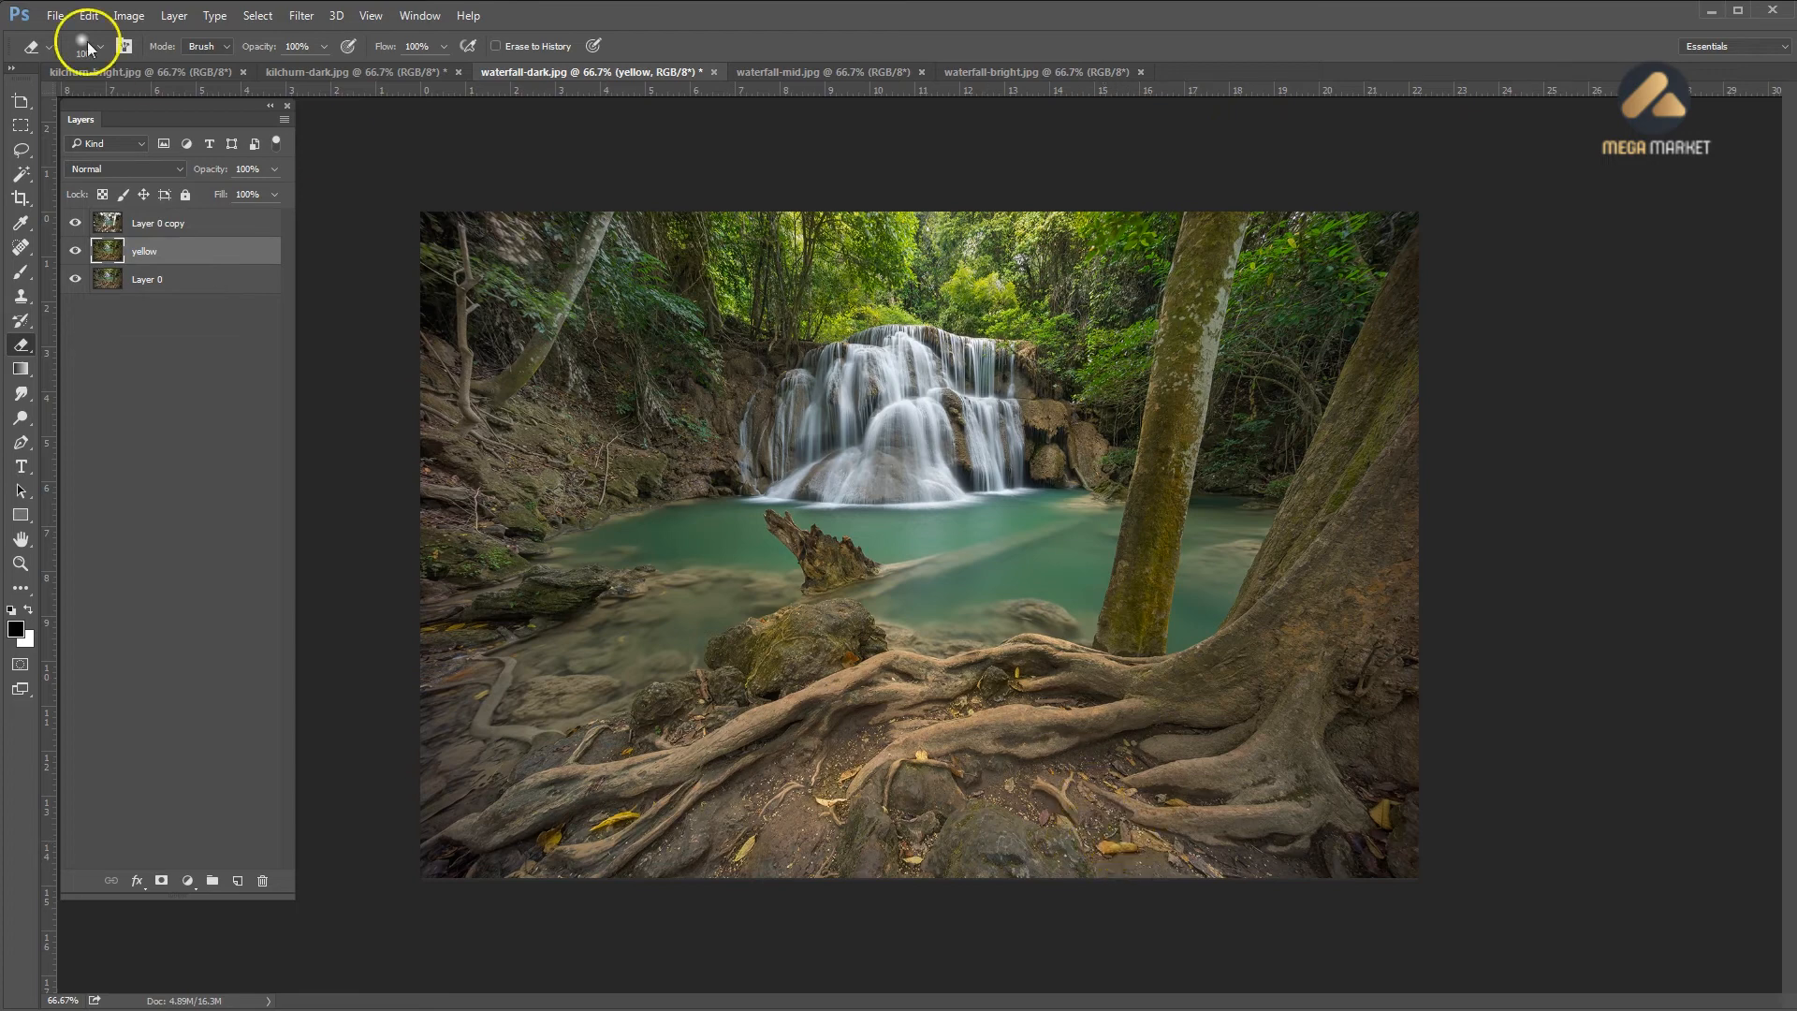
left_click(203, 285)
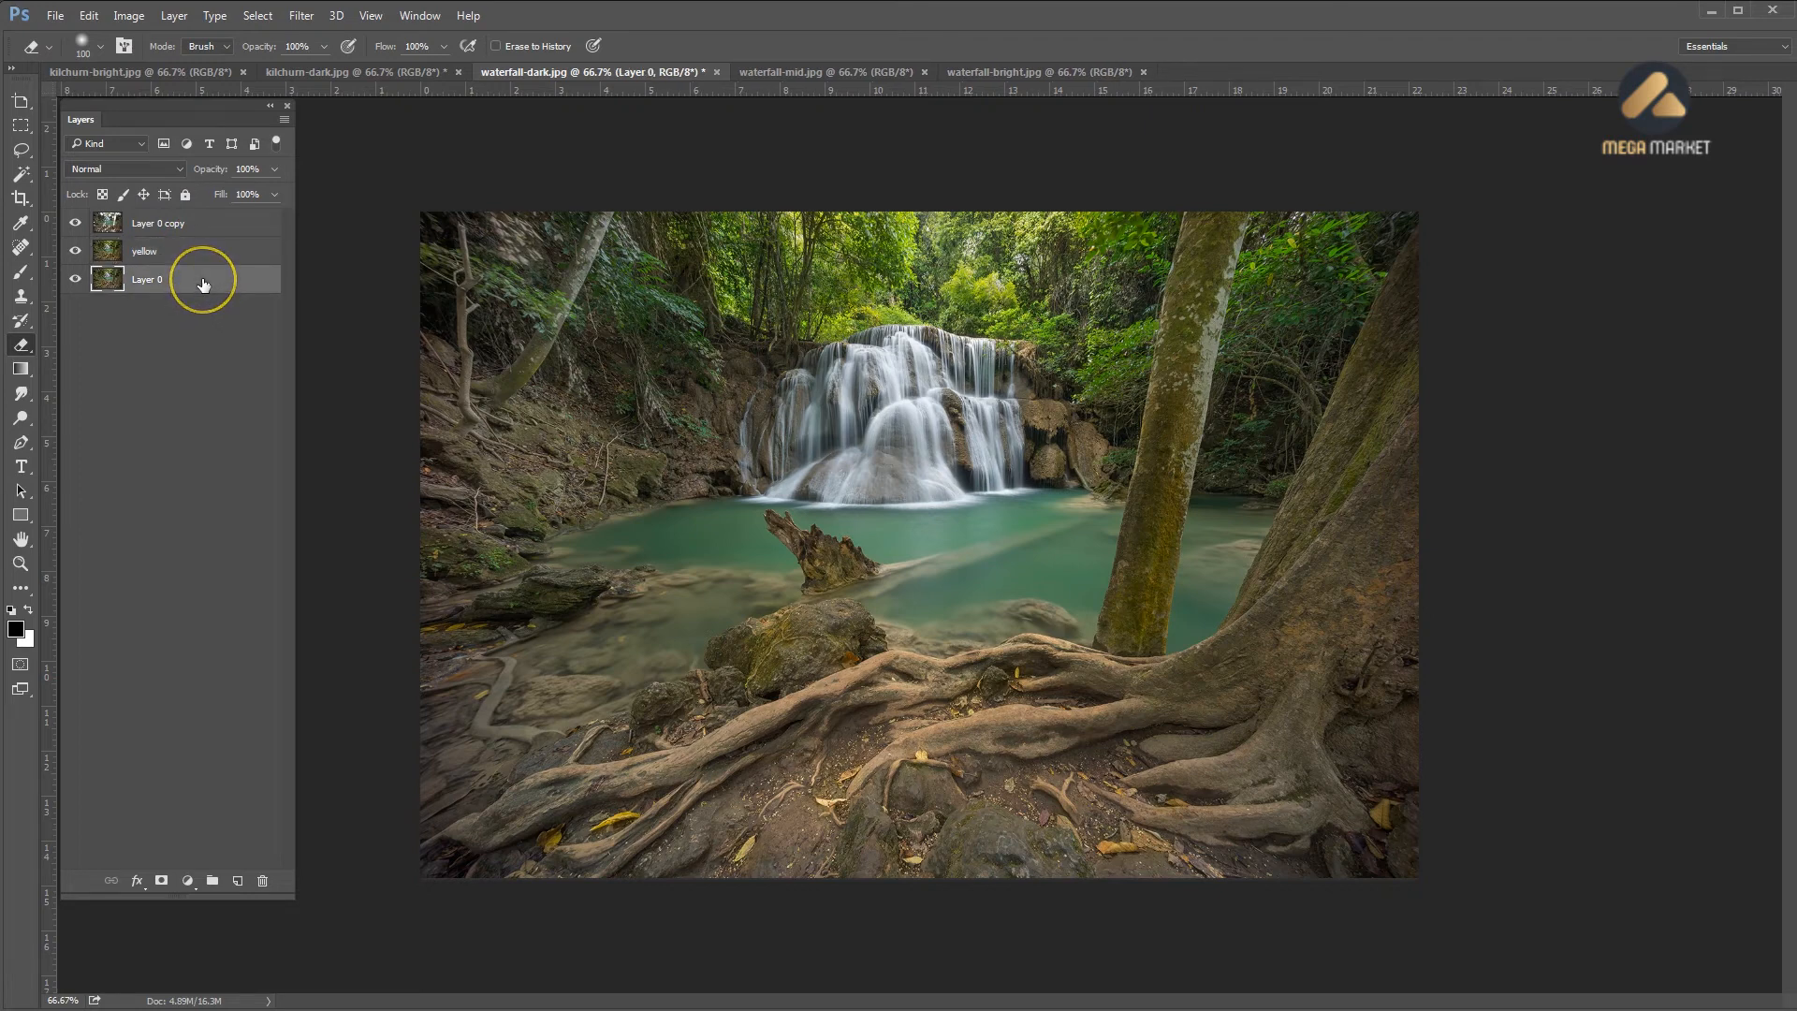
Lower the yellow layer's opacity to 68% and compare the photo with that layer hidden and shown
left_click(201, 251)
left_click(275, 168)
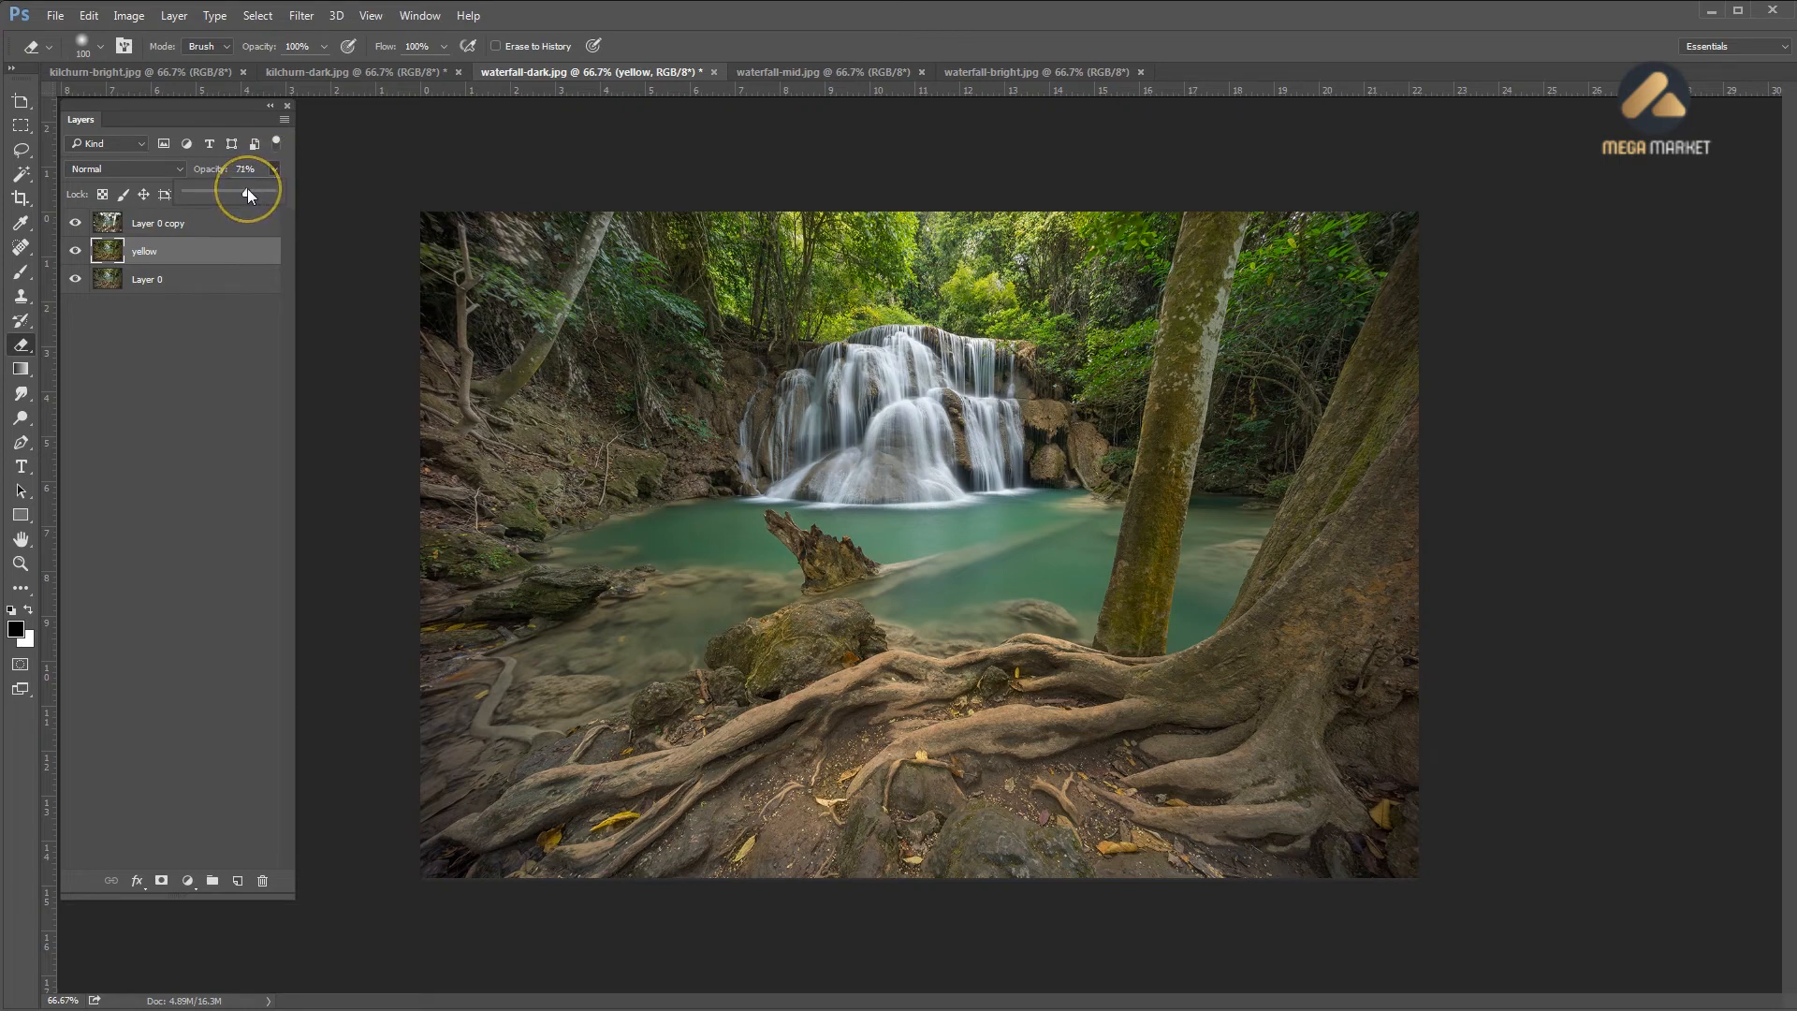
left_click(214, 274)
left_click(214, 281)
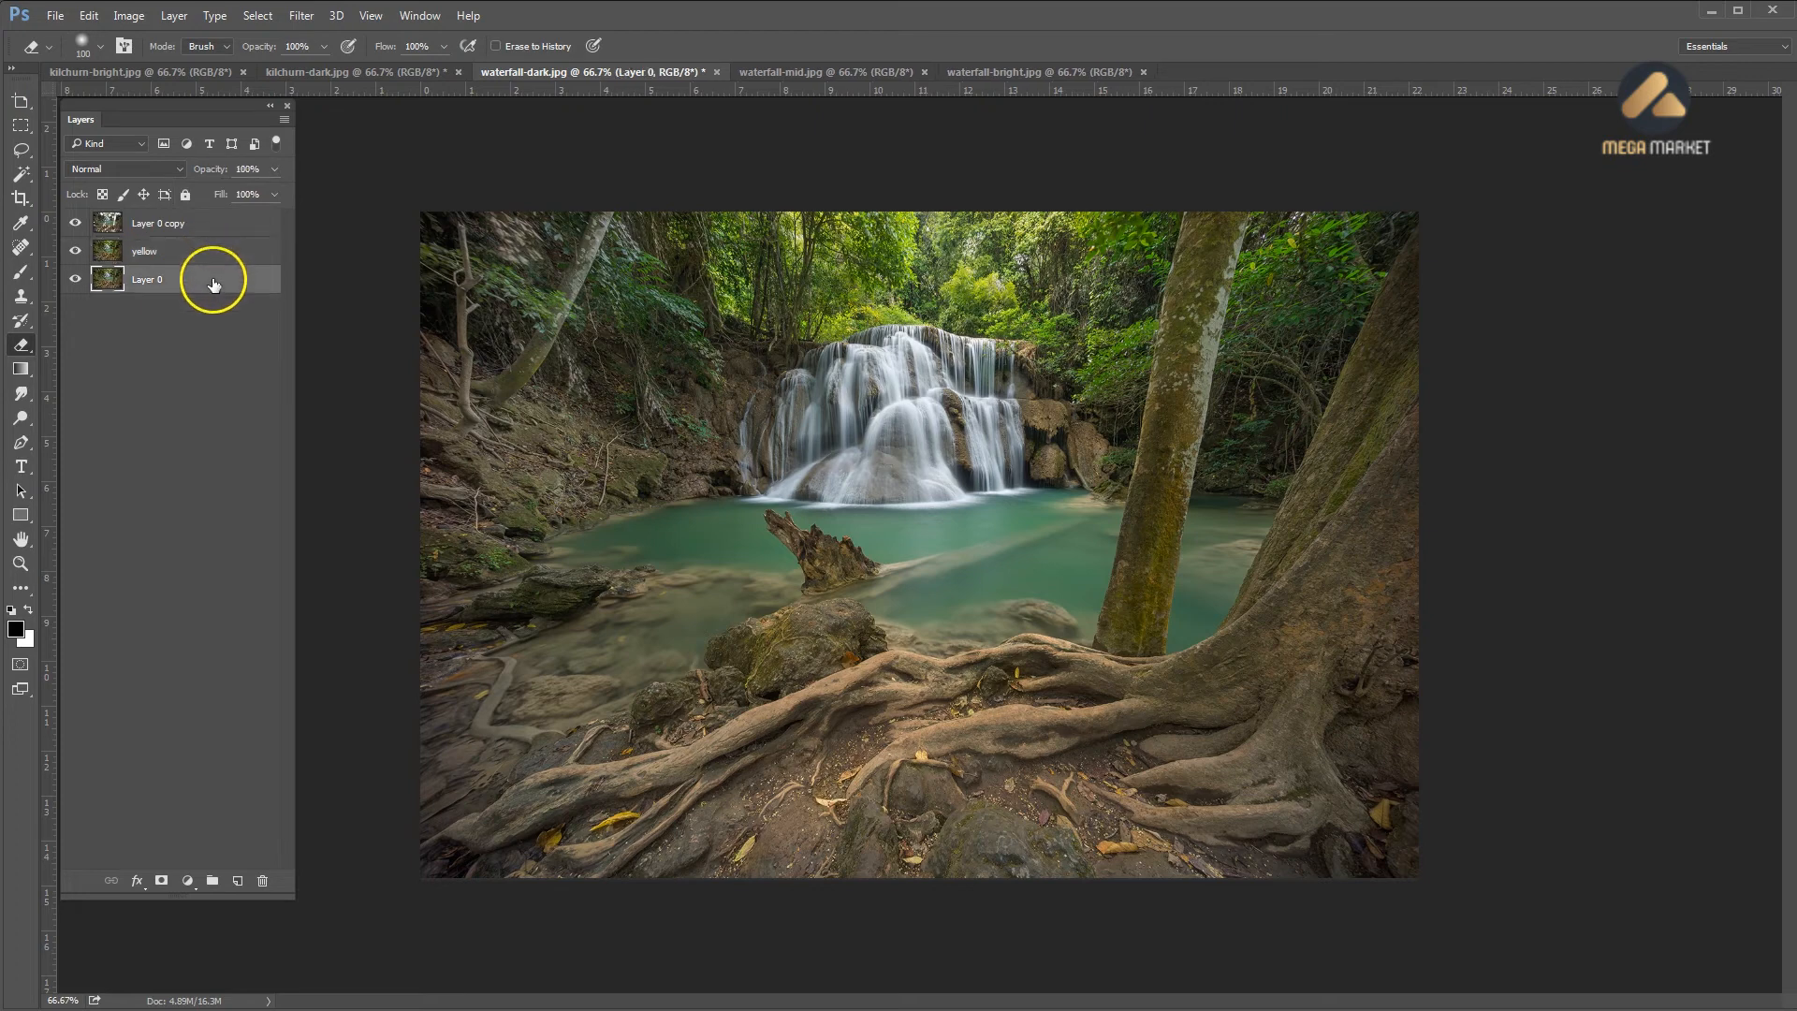
left_click(208, 250)
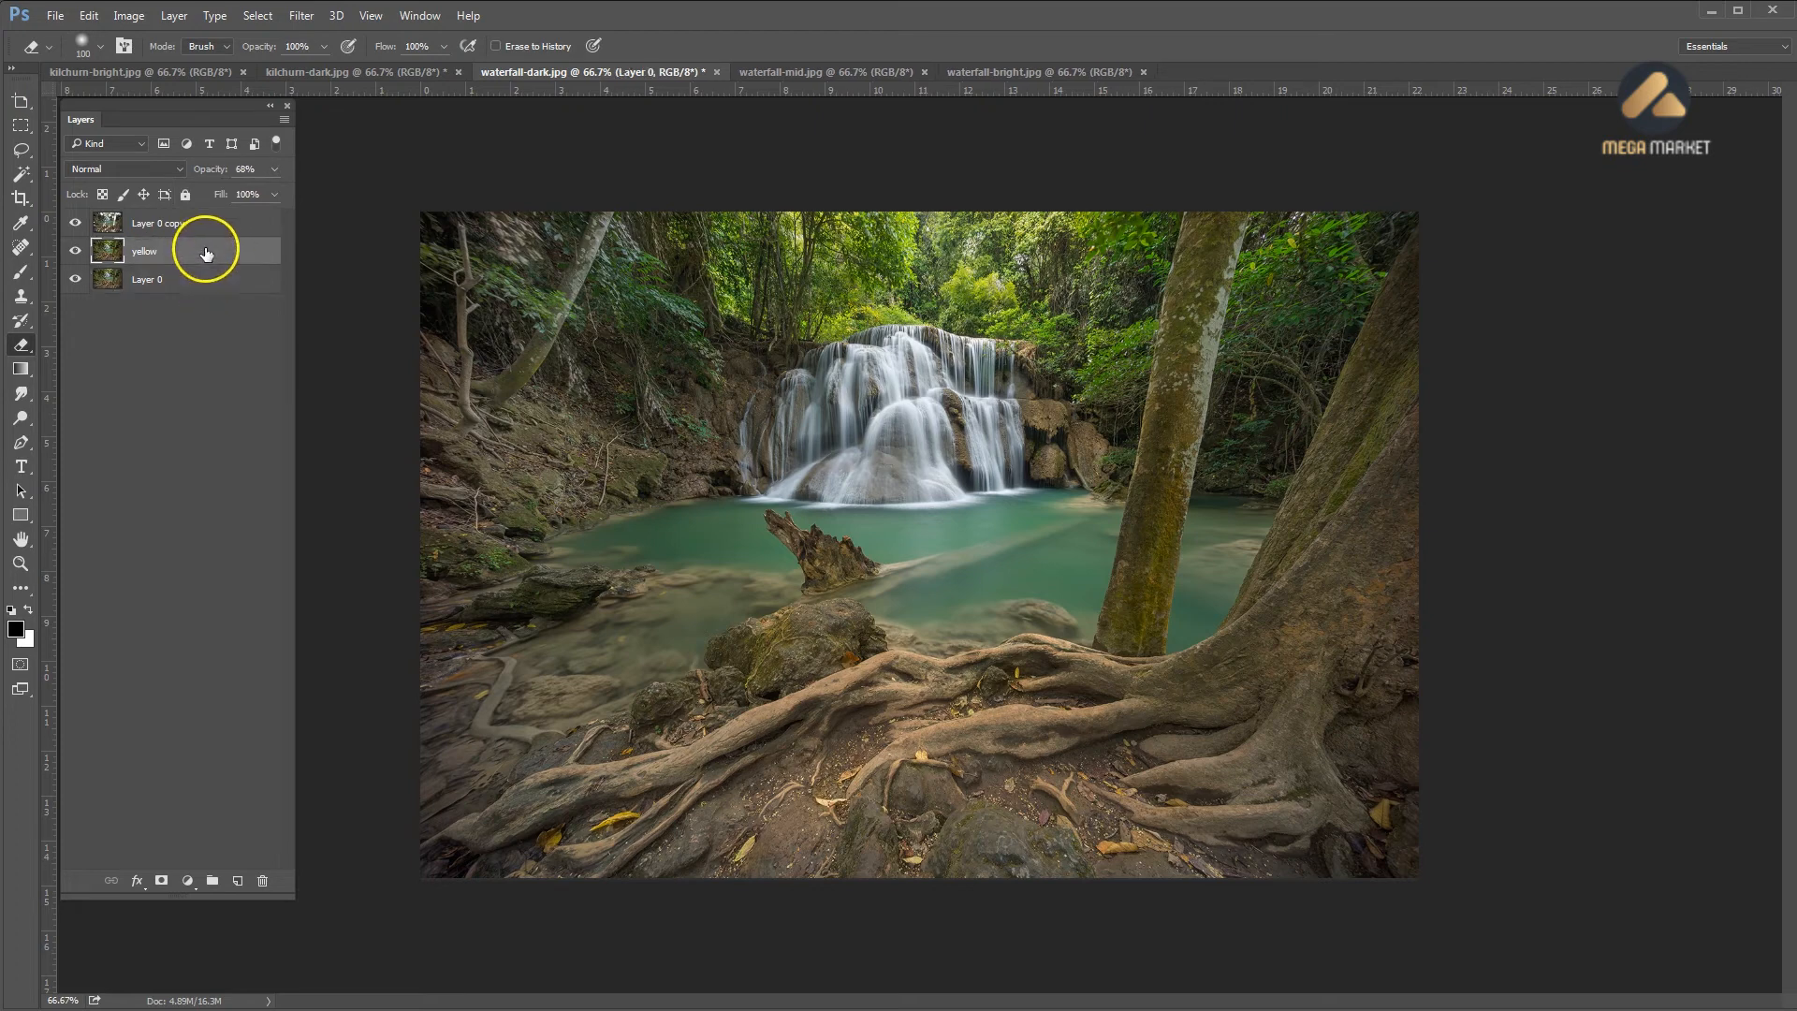
left_click(75, 251)
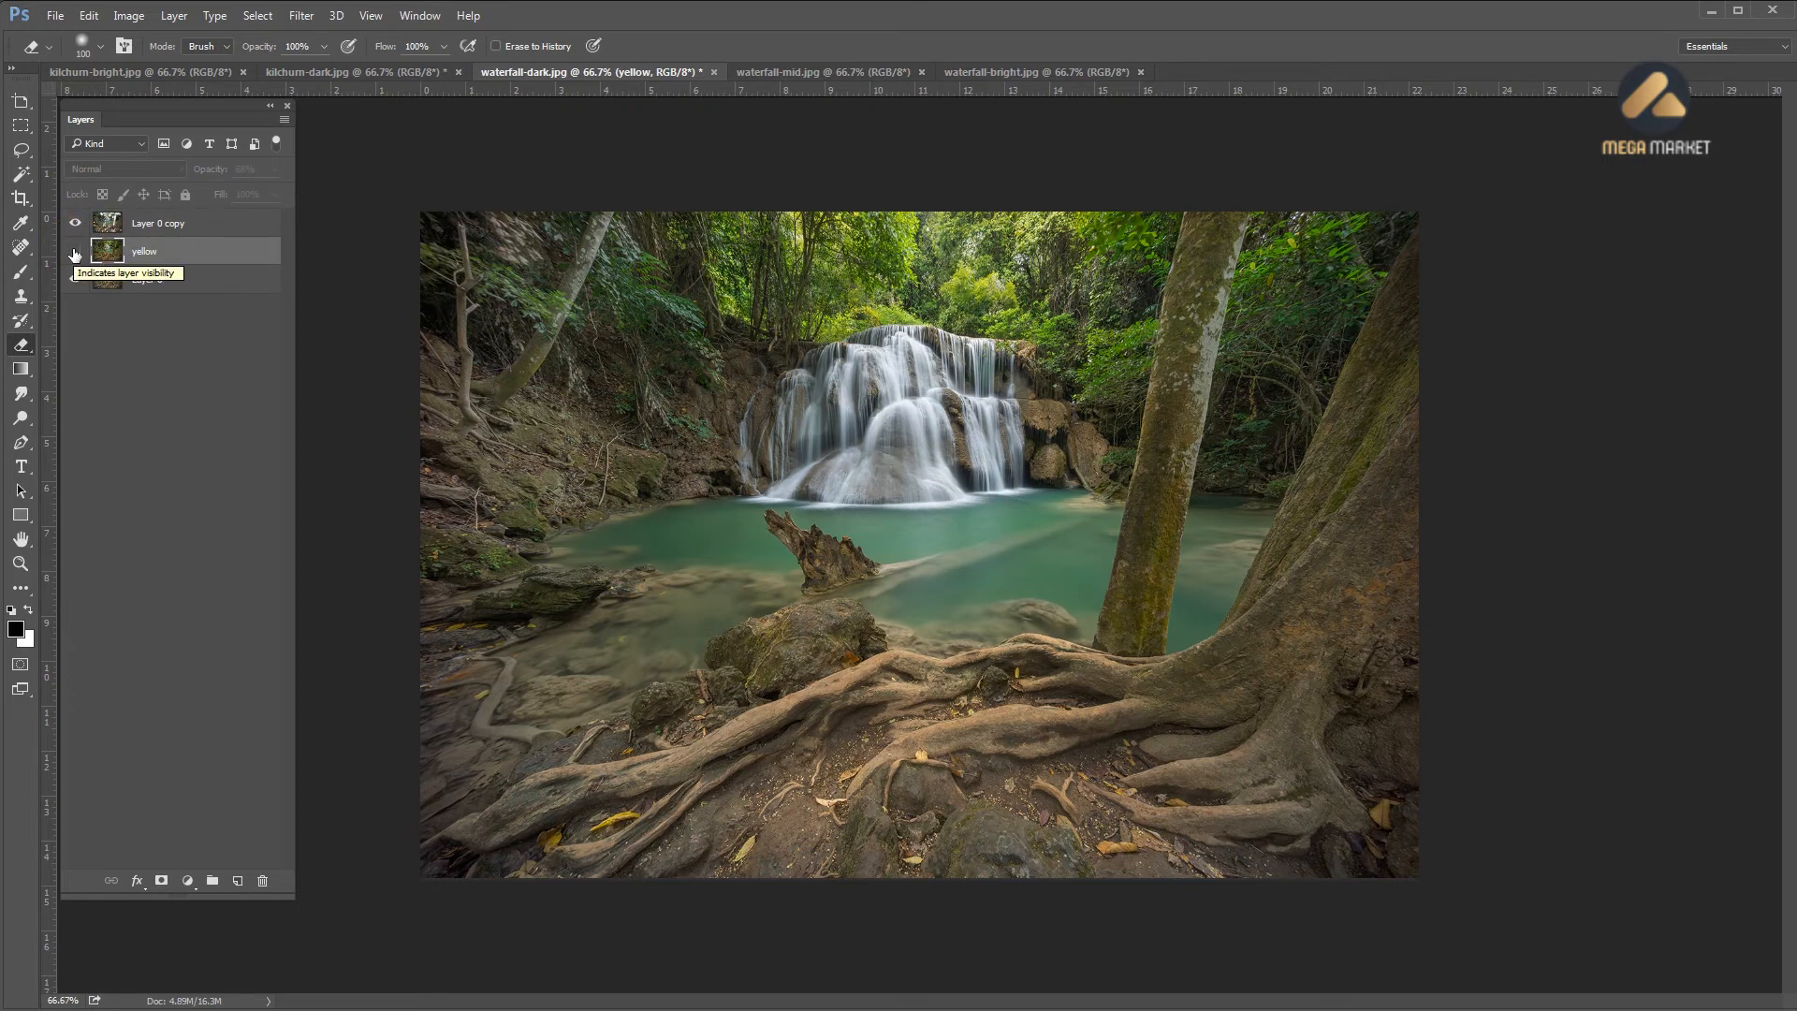
left_click(75, 251)
left_click(181, 261)
left_click(240, 251)
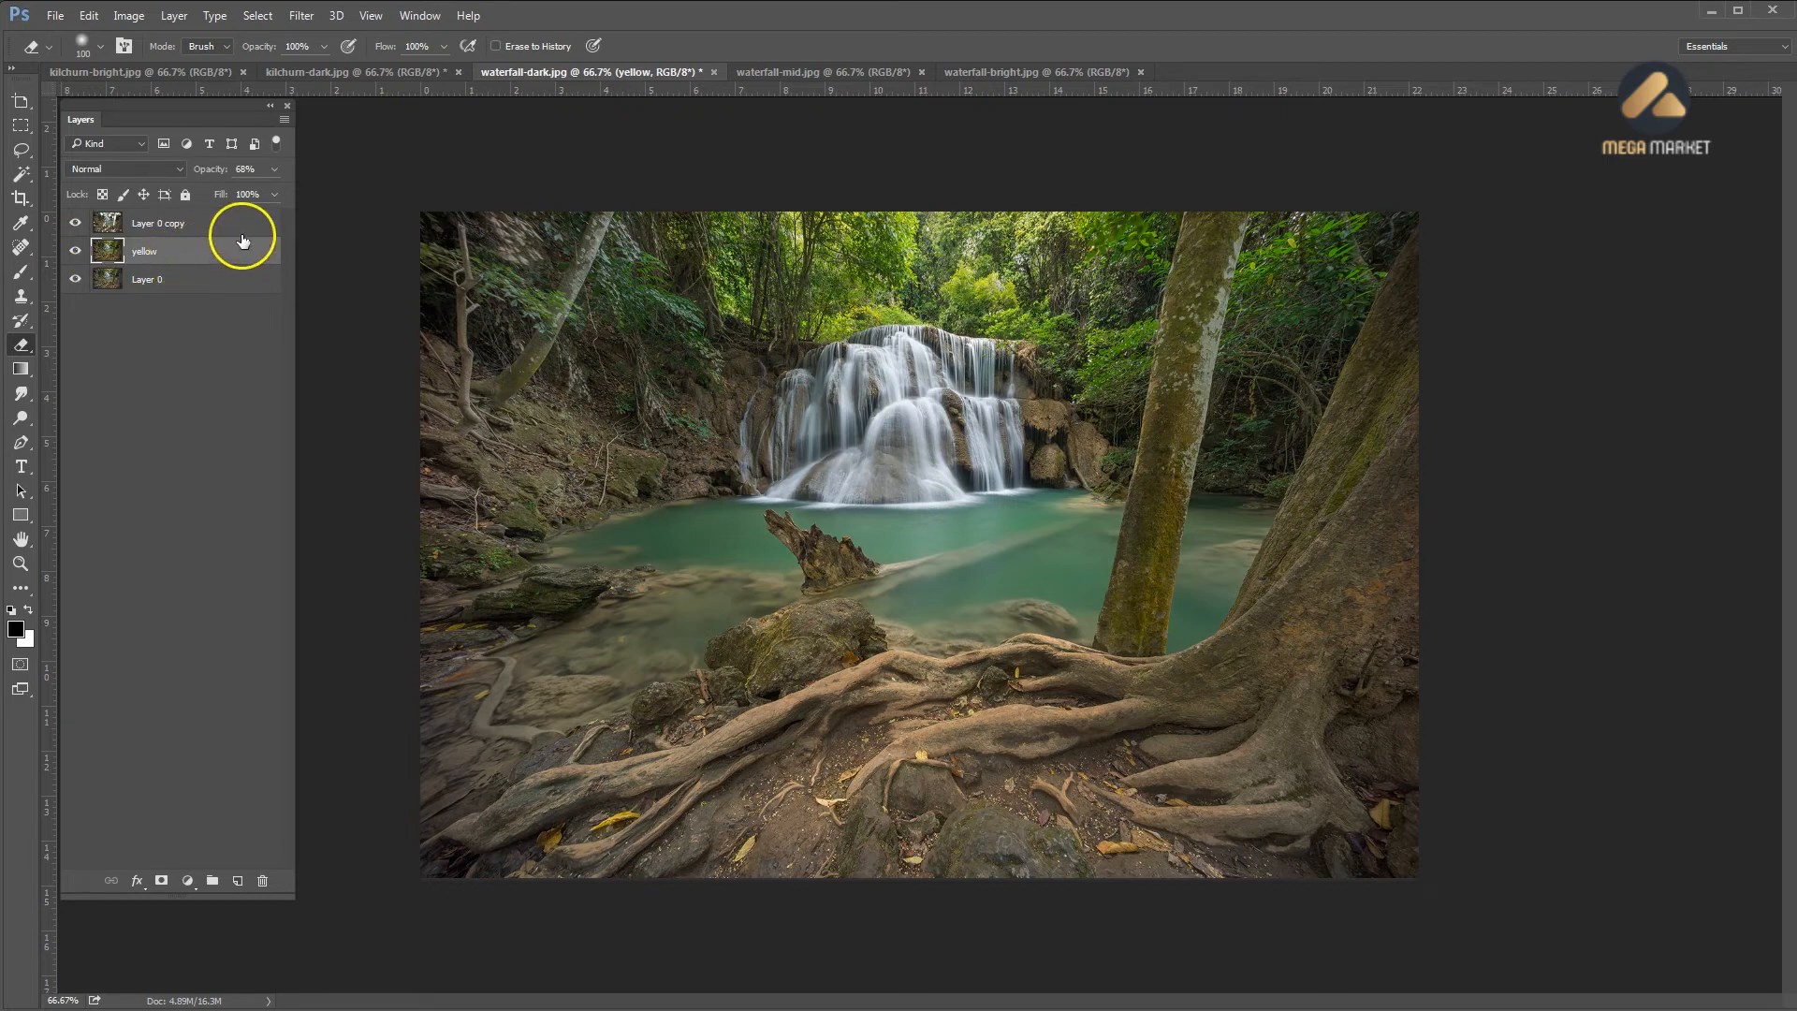
Flatten the image into a single background and duplicate it onto a new layer
left_click(221, 223)
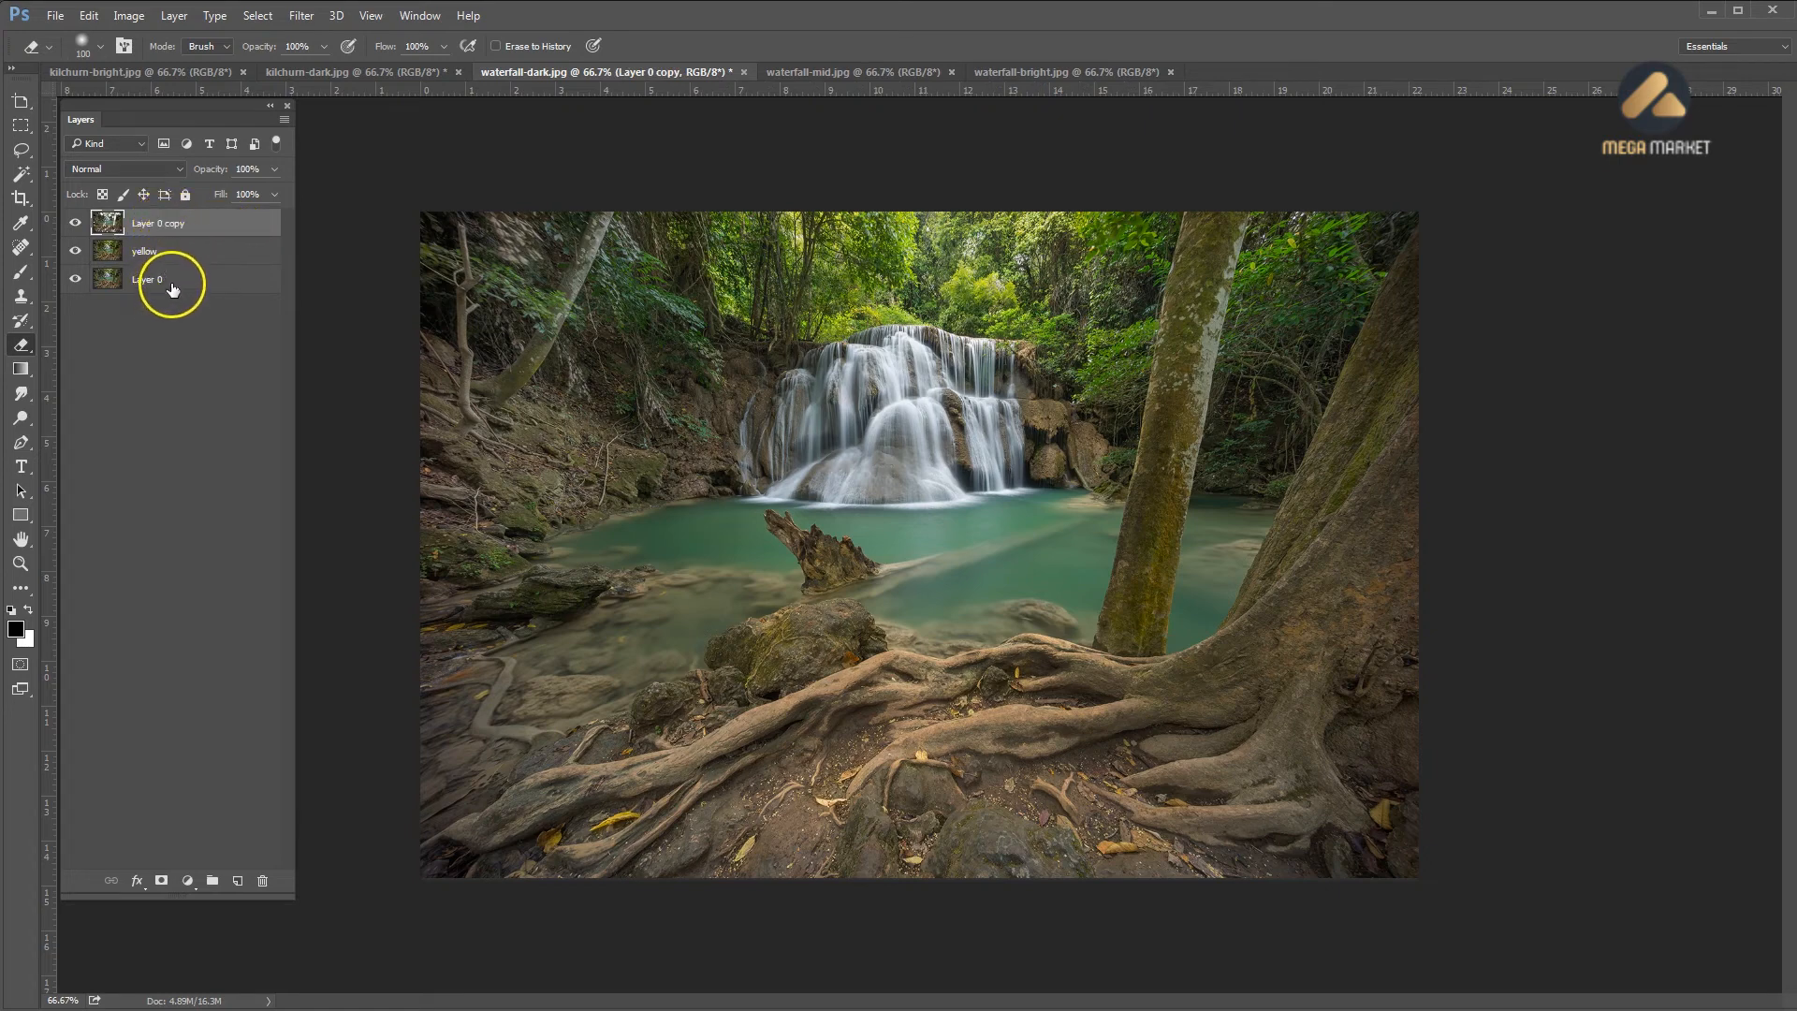
left_click(285, 121)
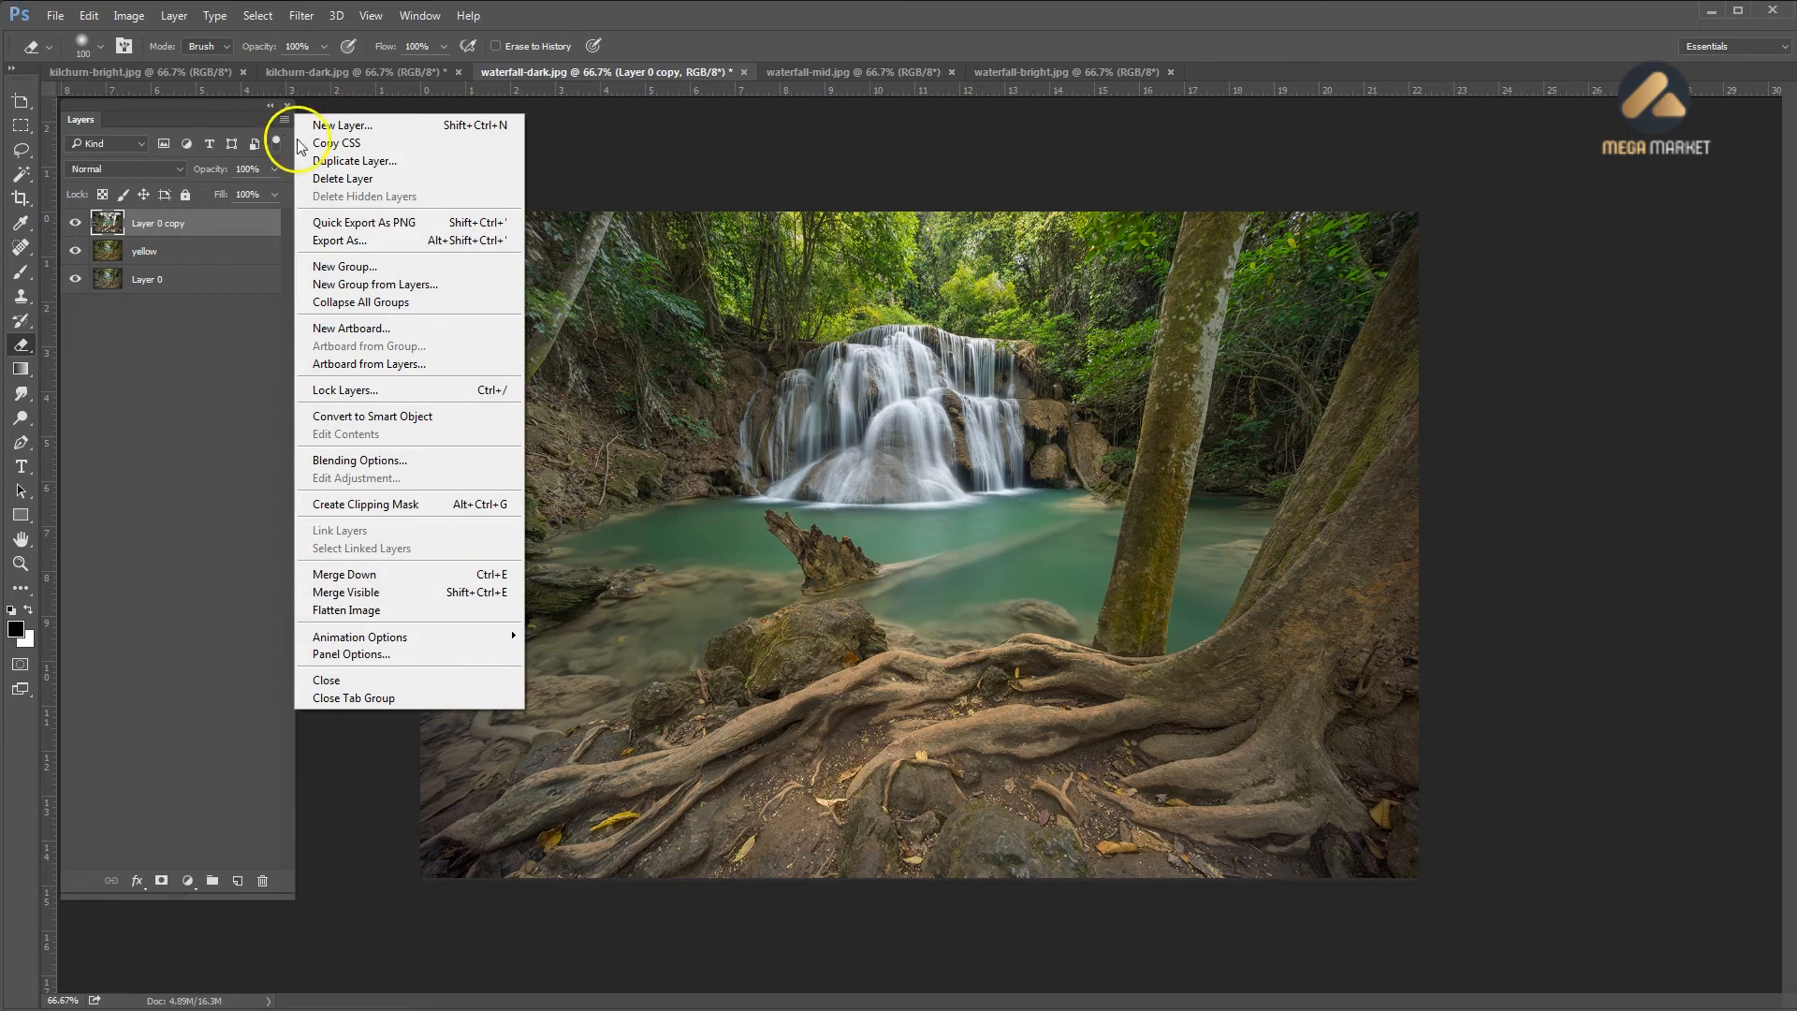
left_click(352, 609)
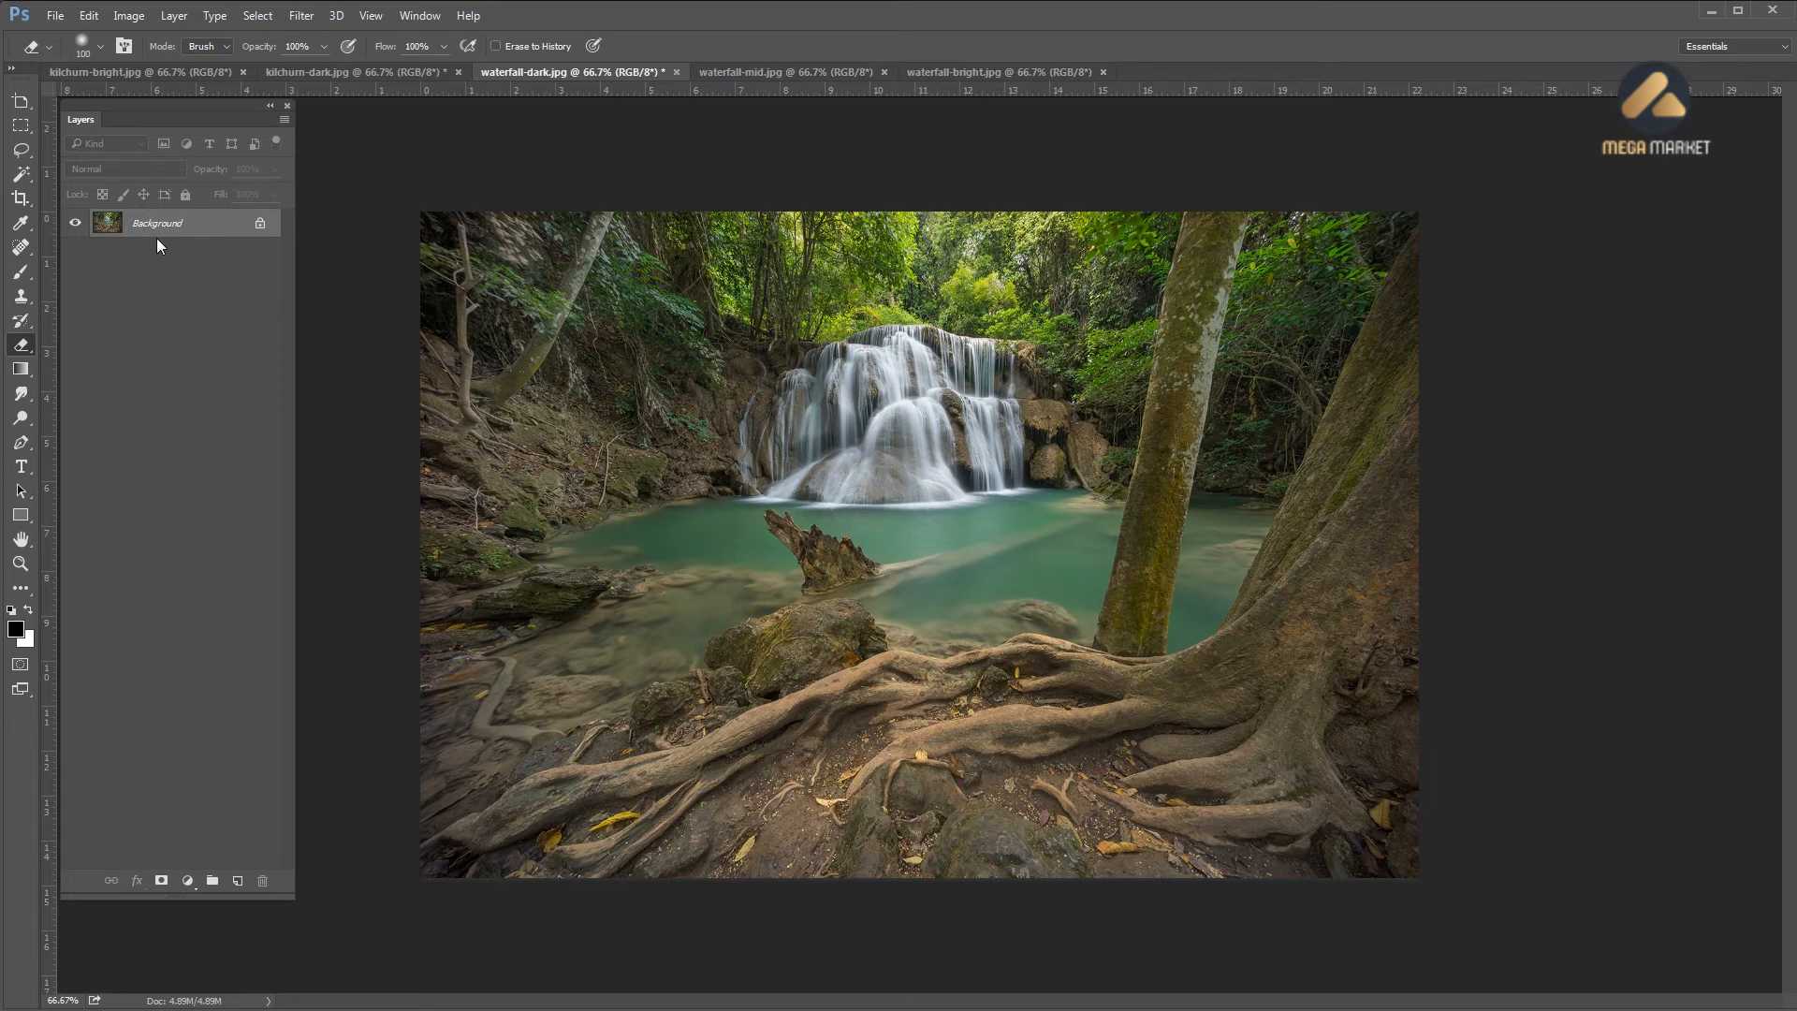
left_click(162, 224)
key("ctrl+j")
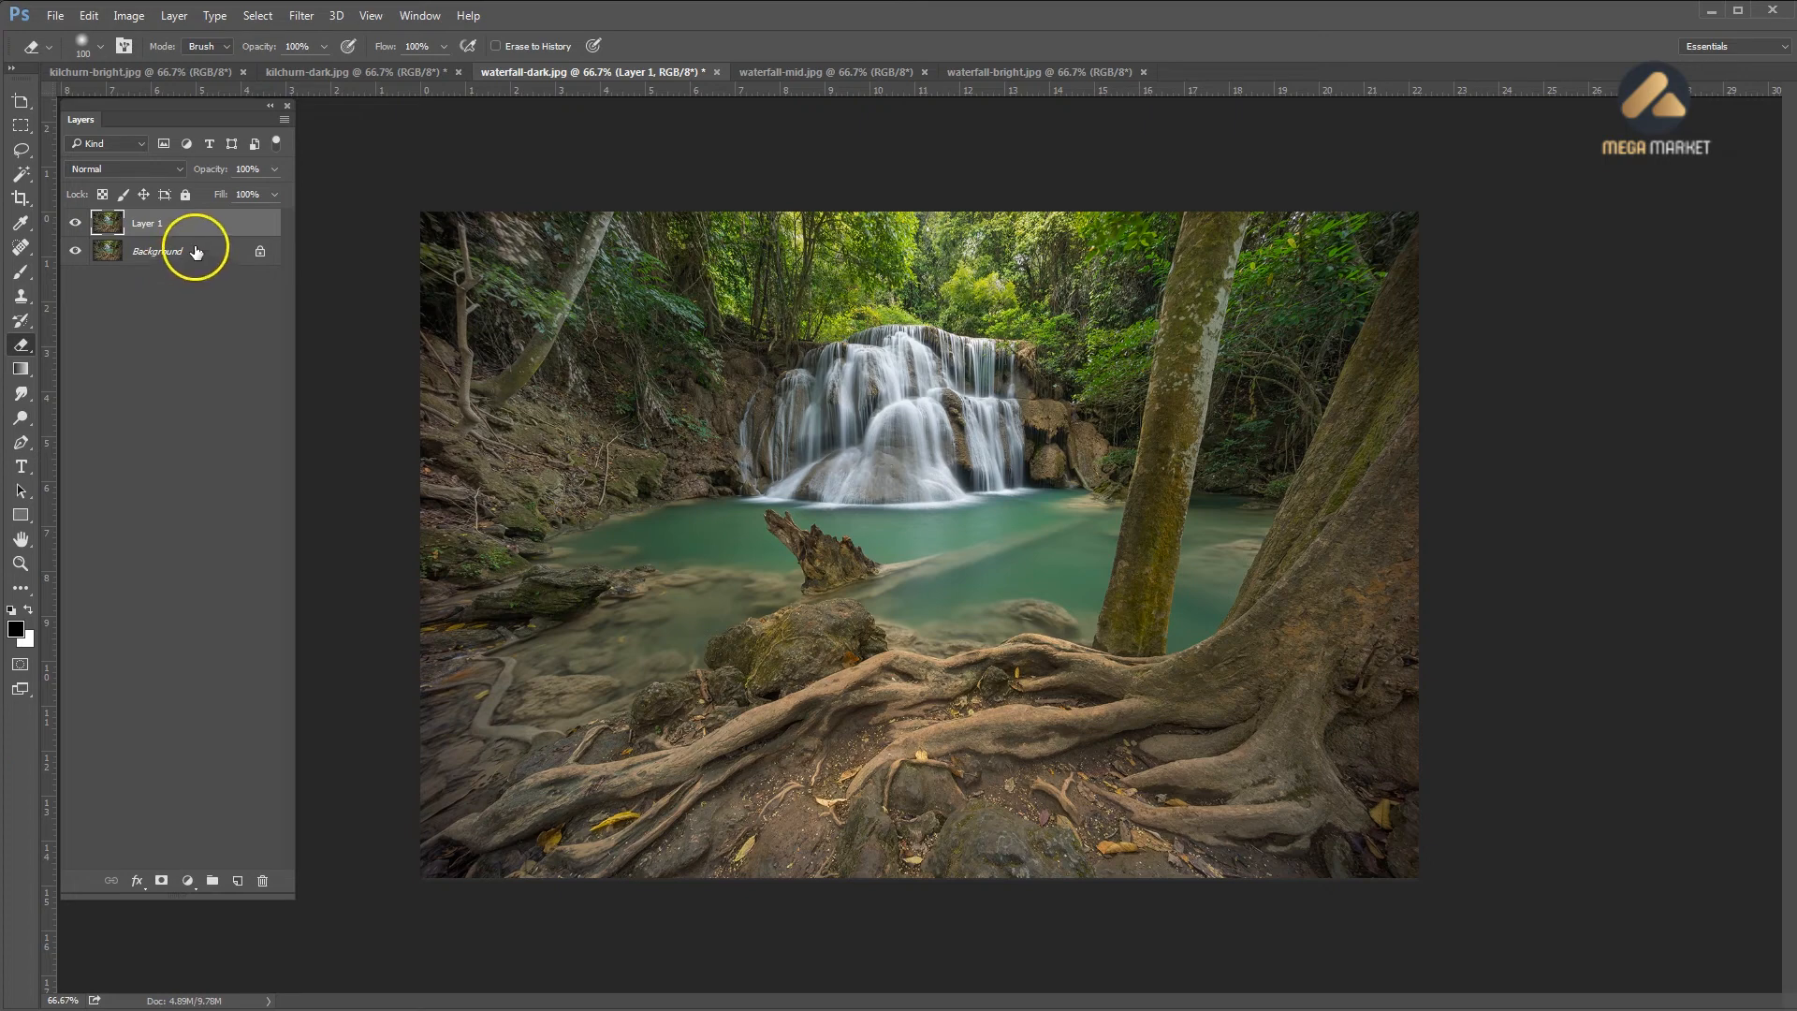
left_click(297, 16)
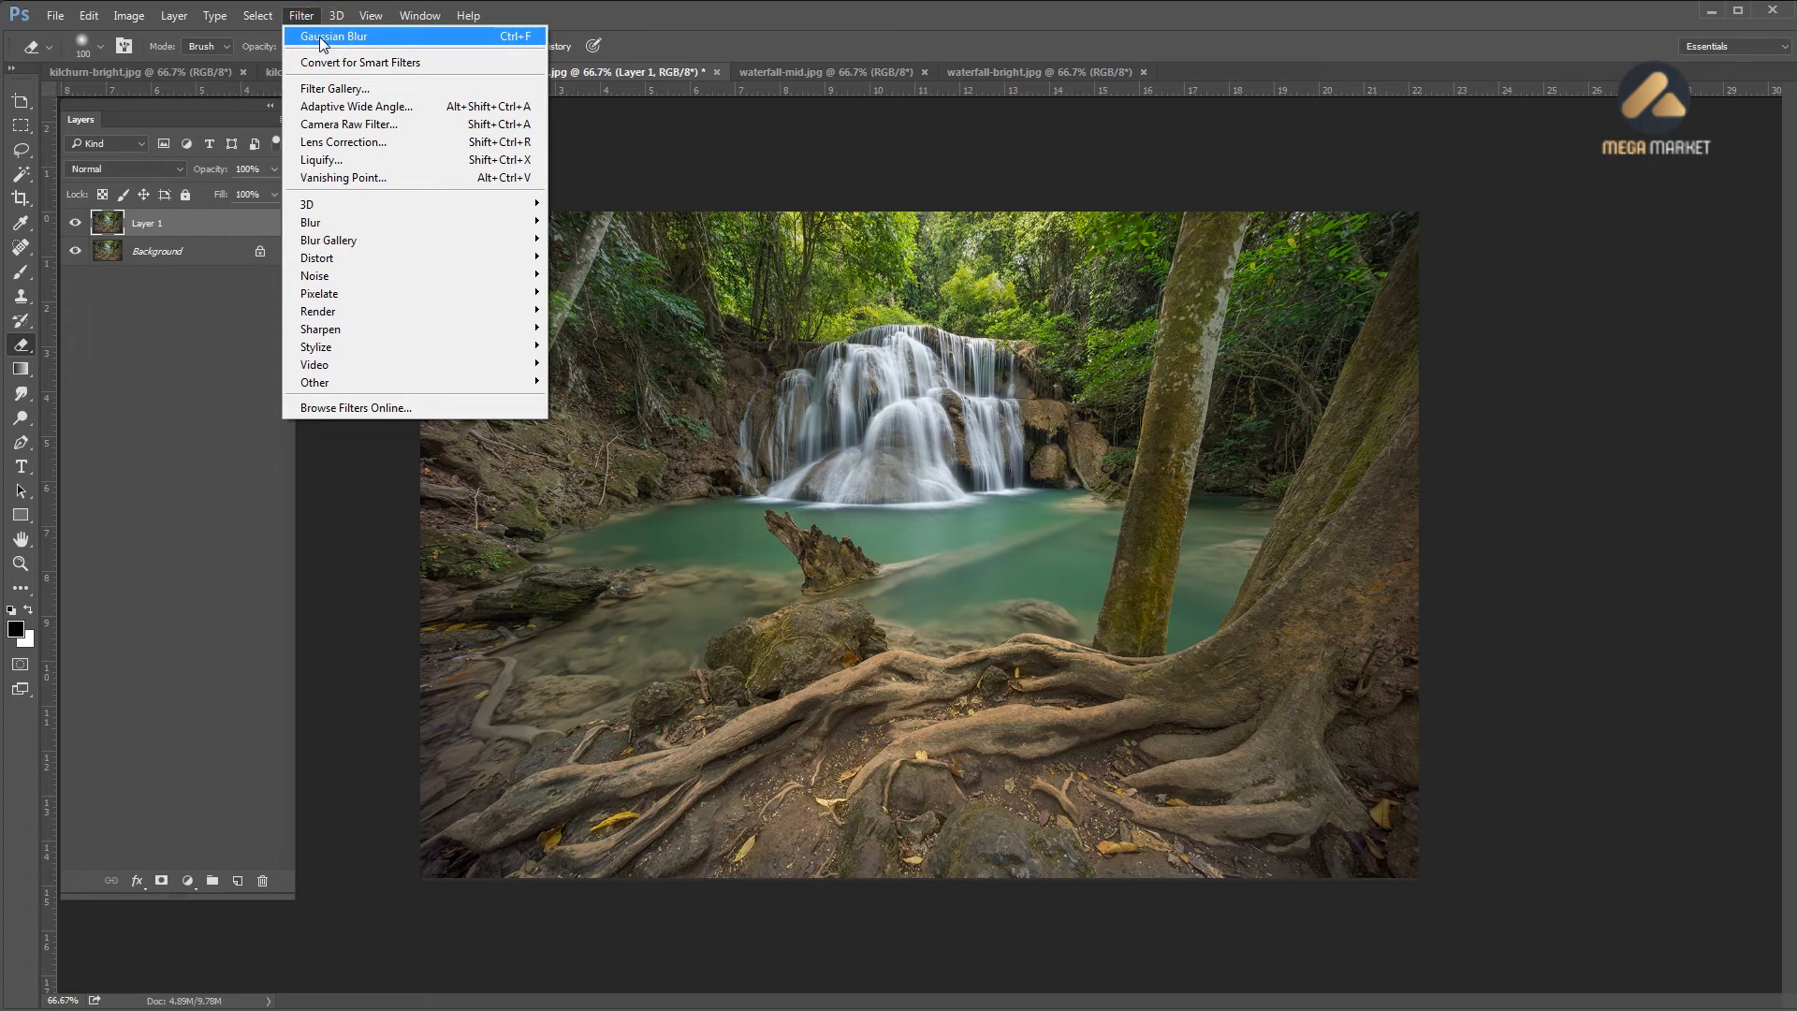
left_click(318, 37)
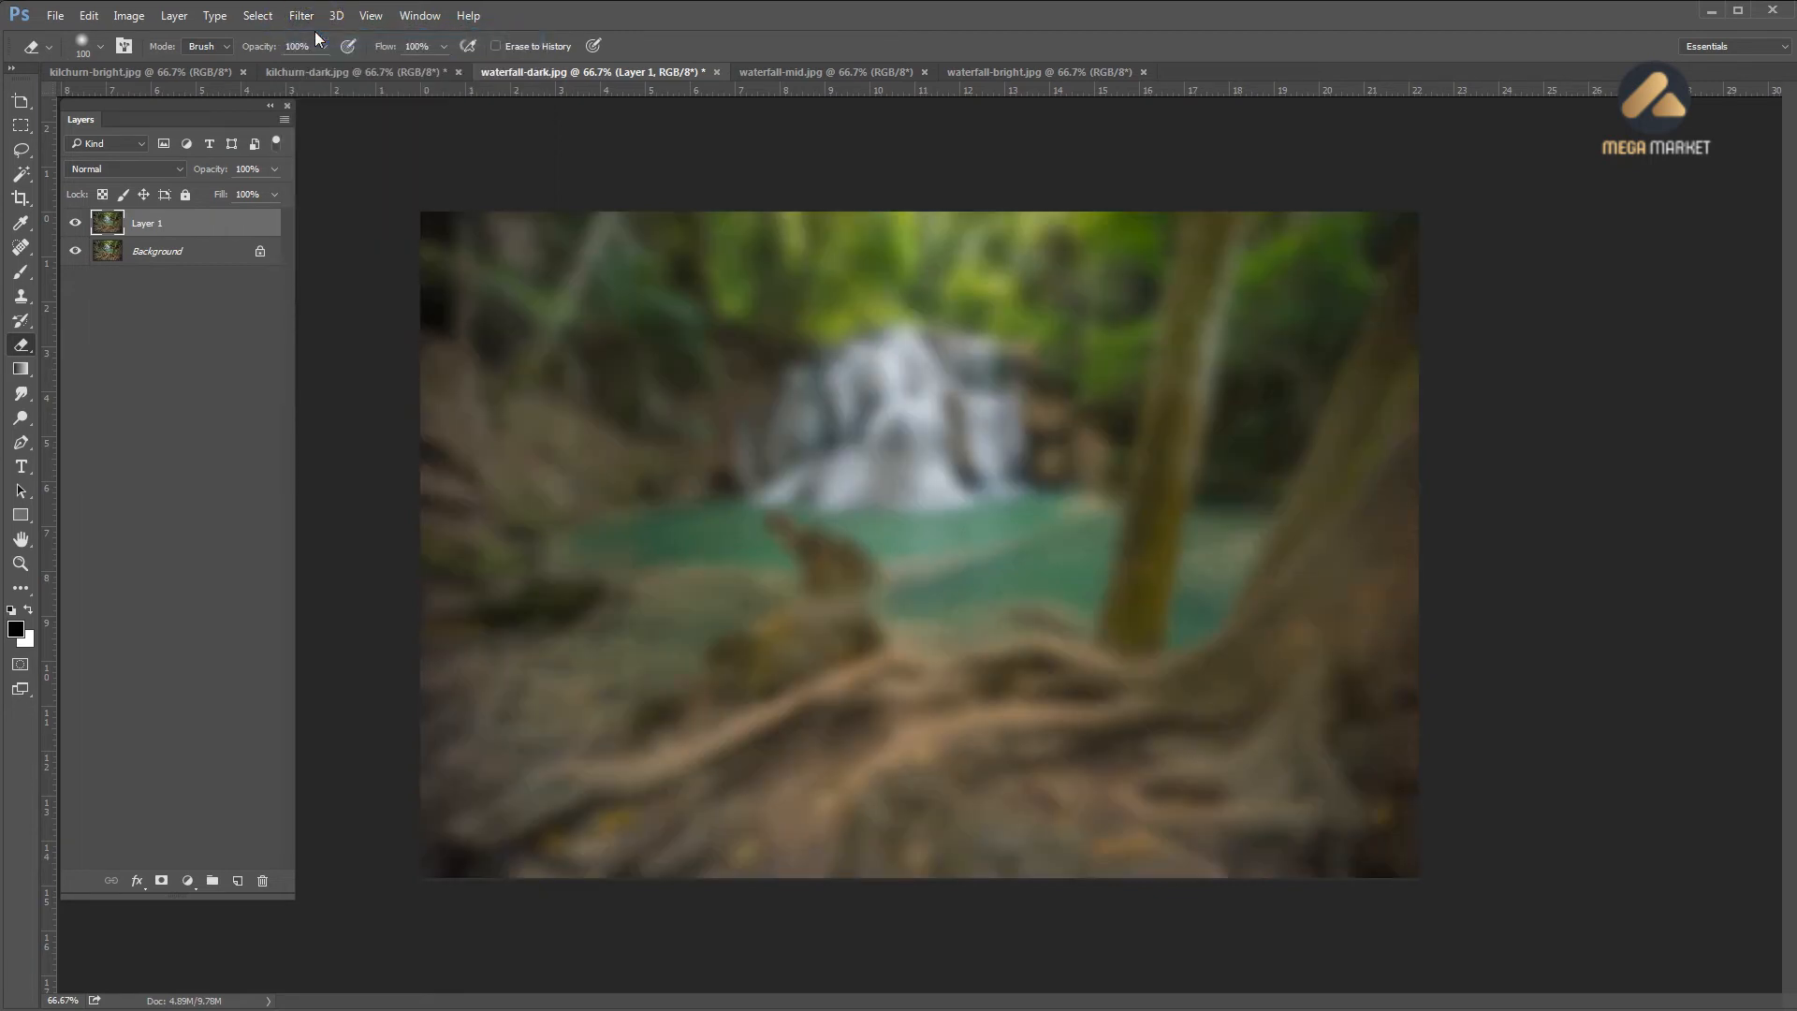
key("ctrl+z")
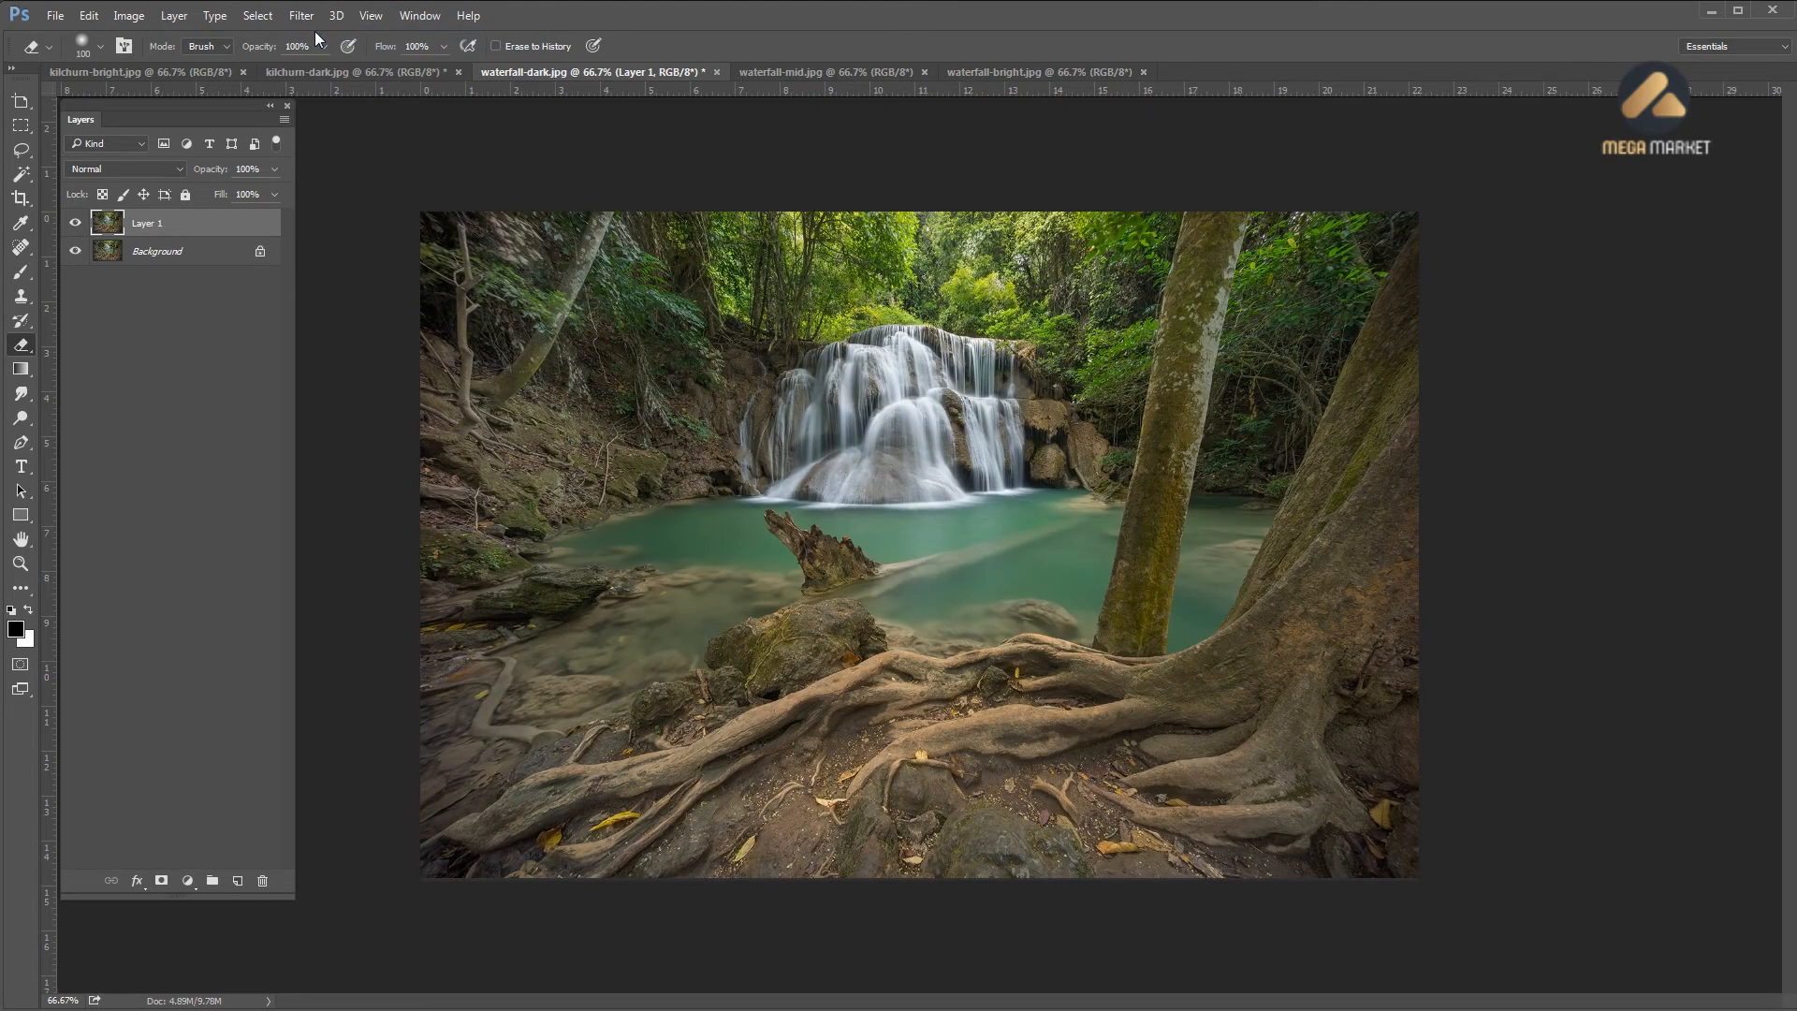
Apply a Gaussian Blur with a radius of about 12 pixels to Layer 1
left_click(299, 16)
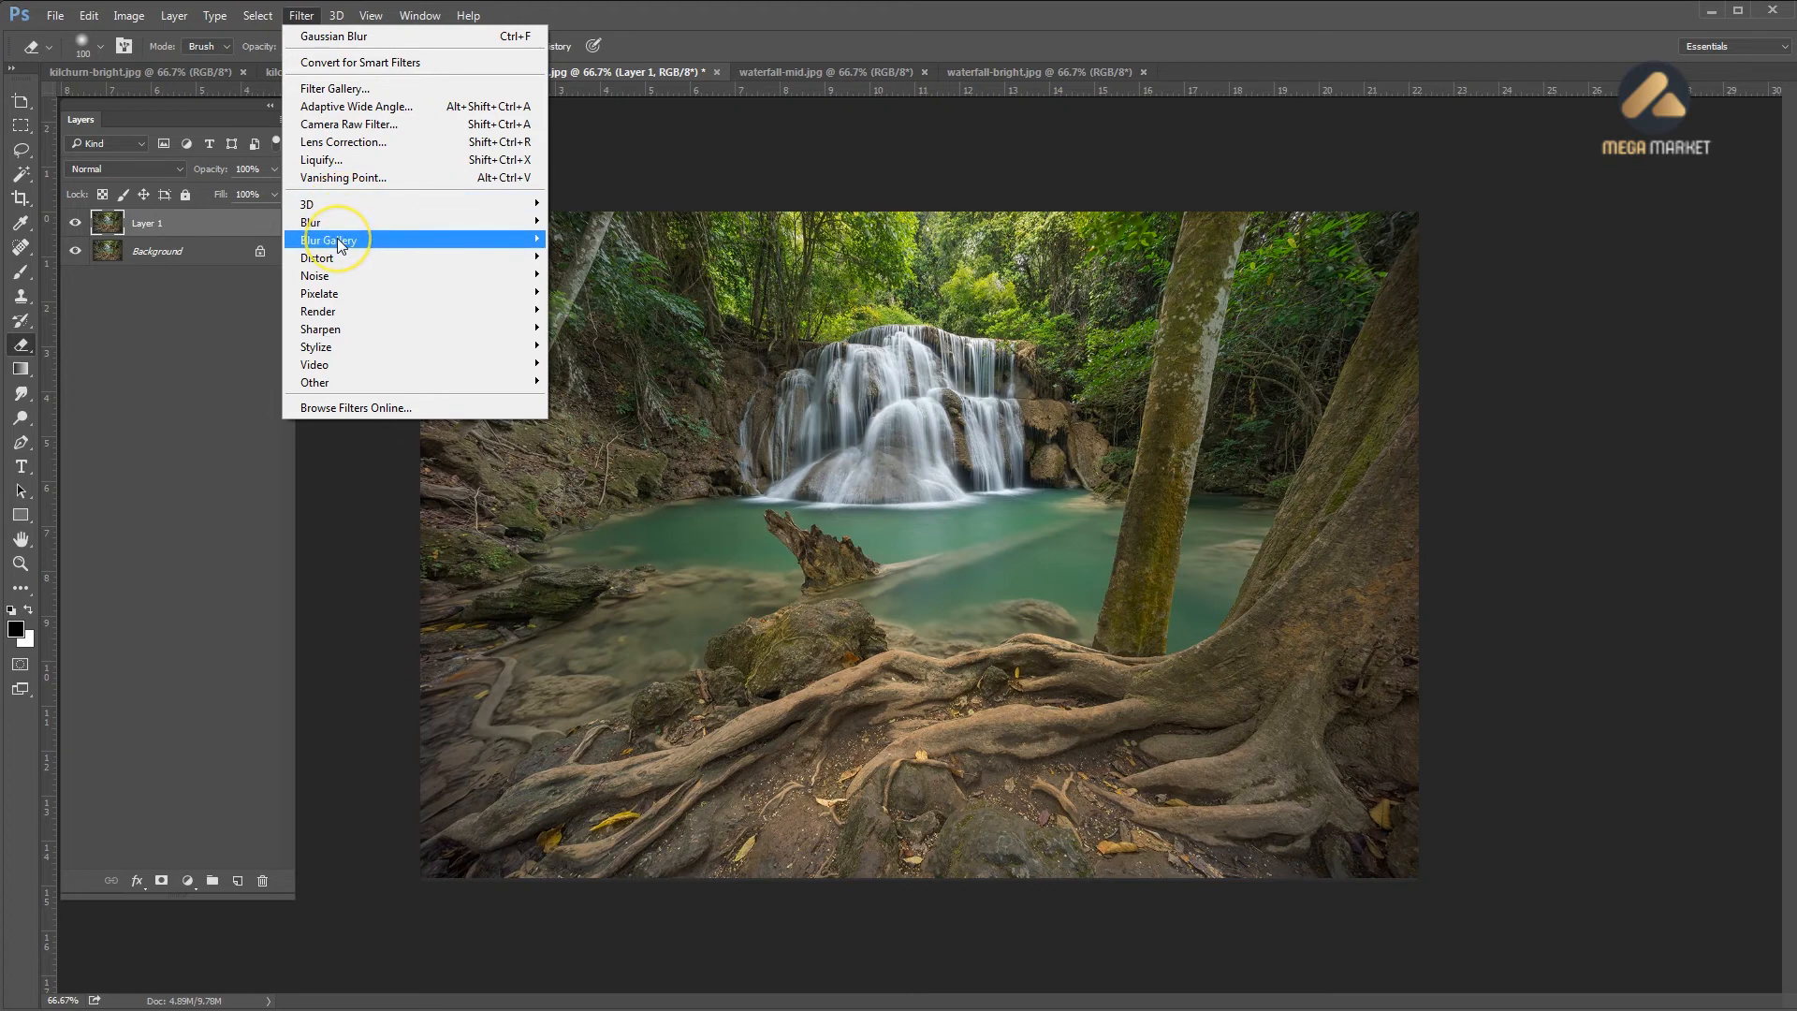
mouse_move(333, 221)
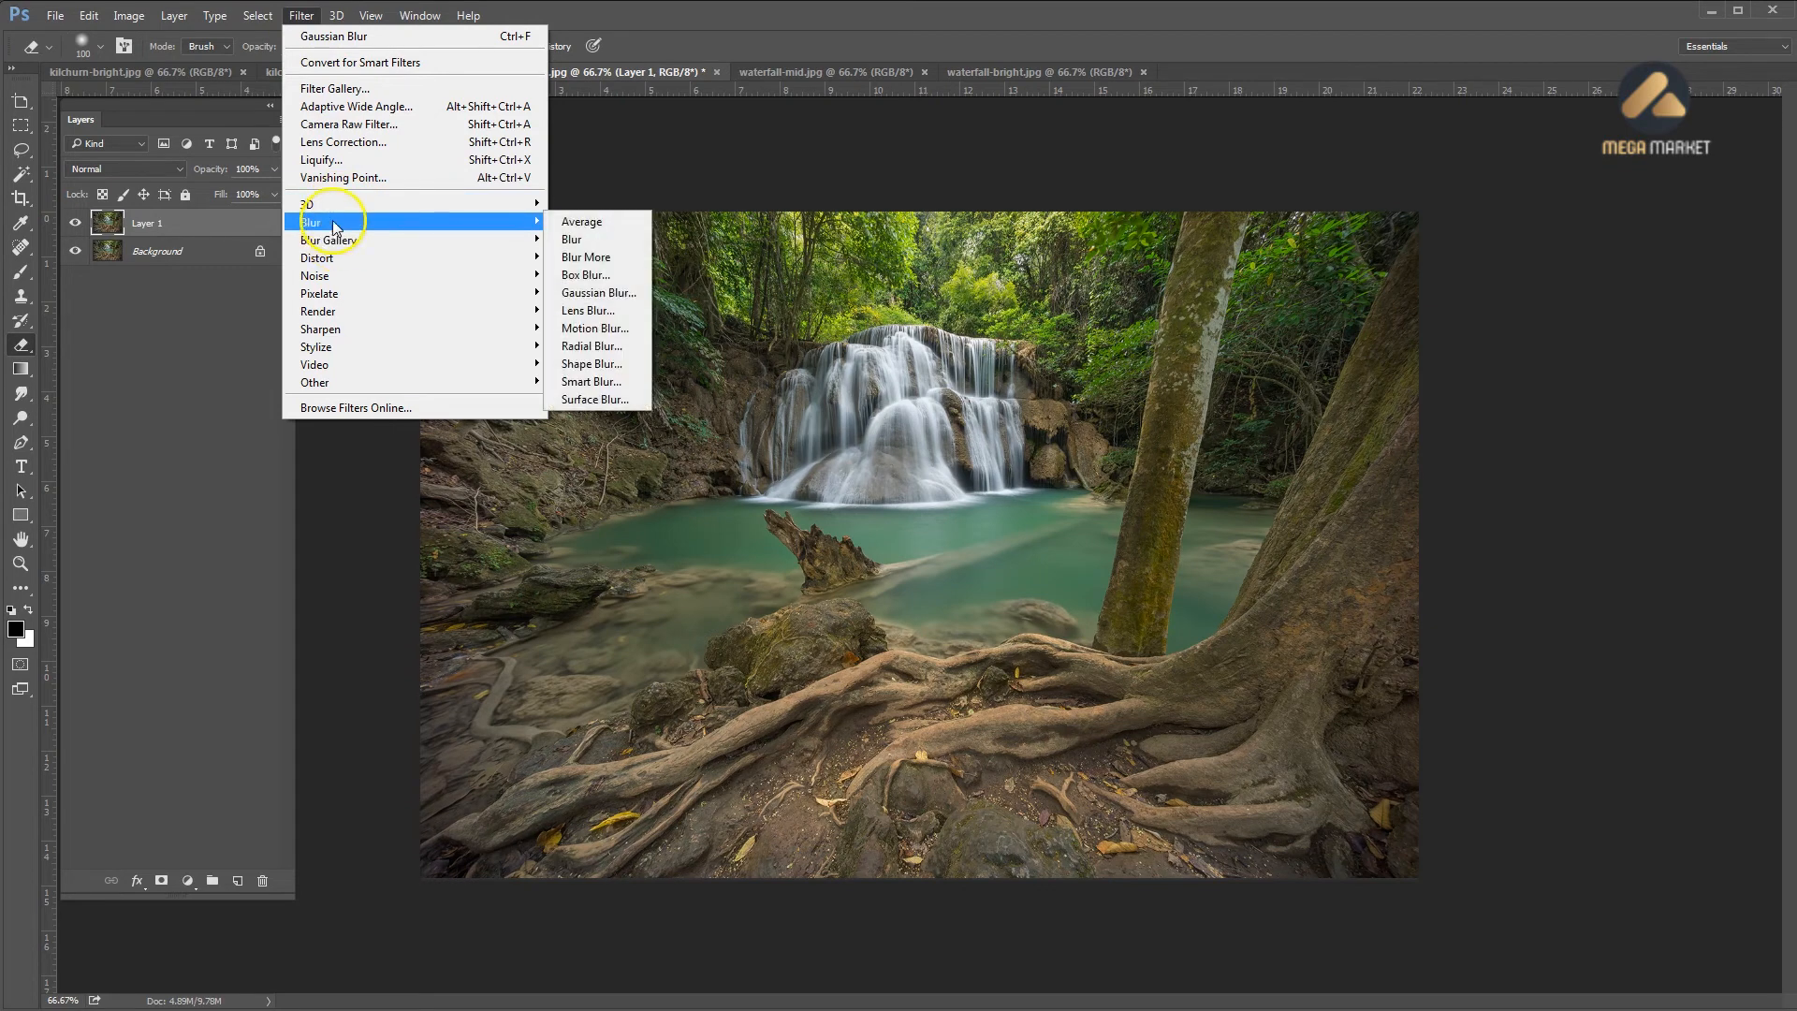
left_click(606, 292)
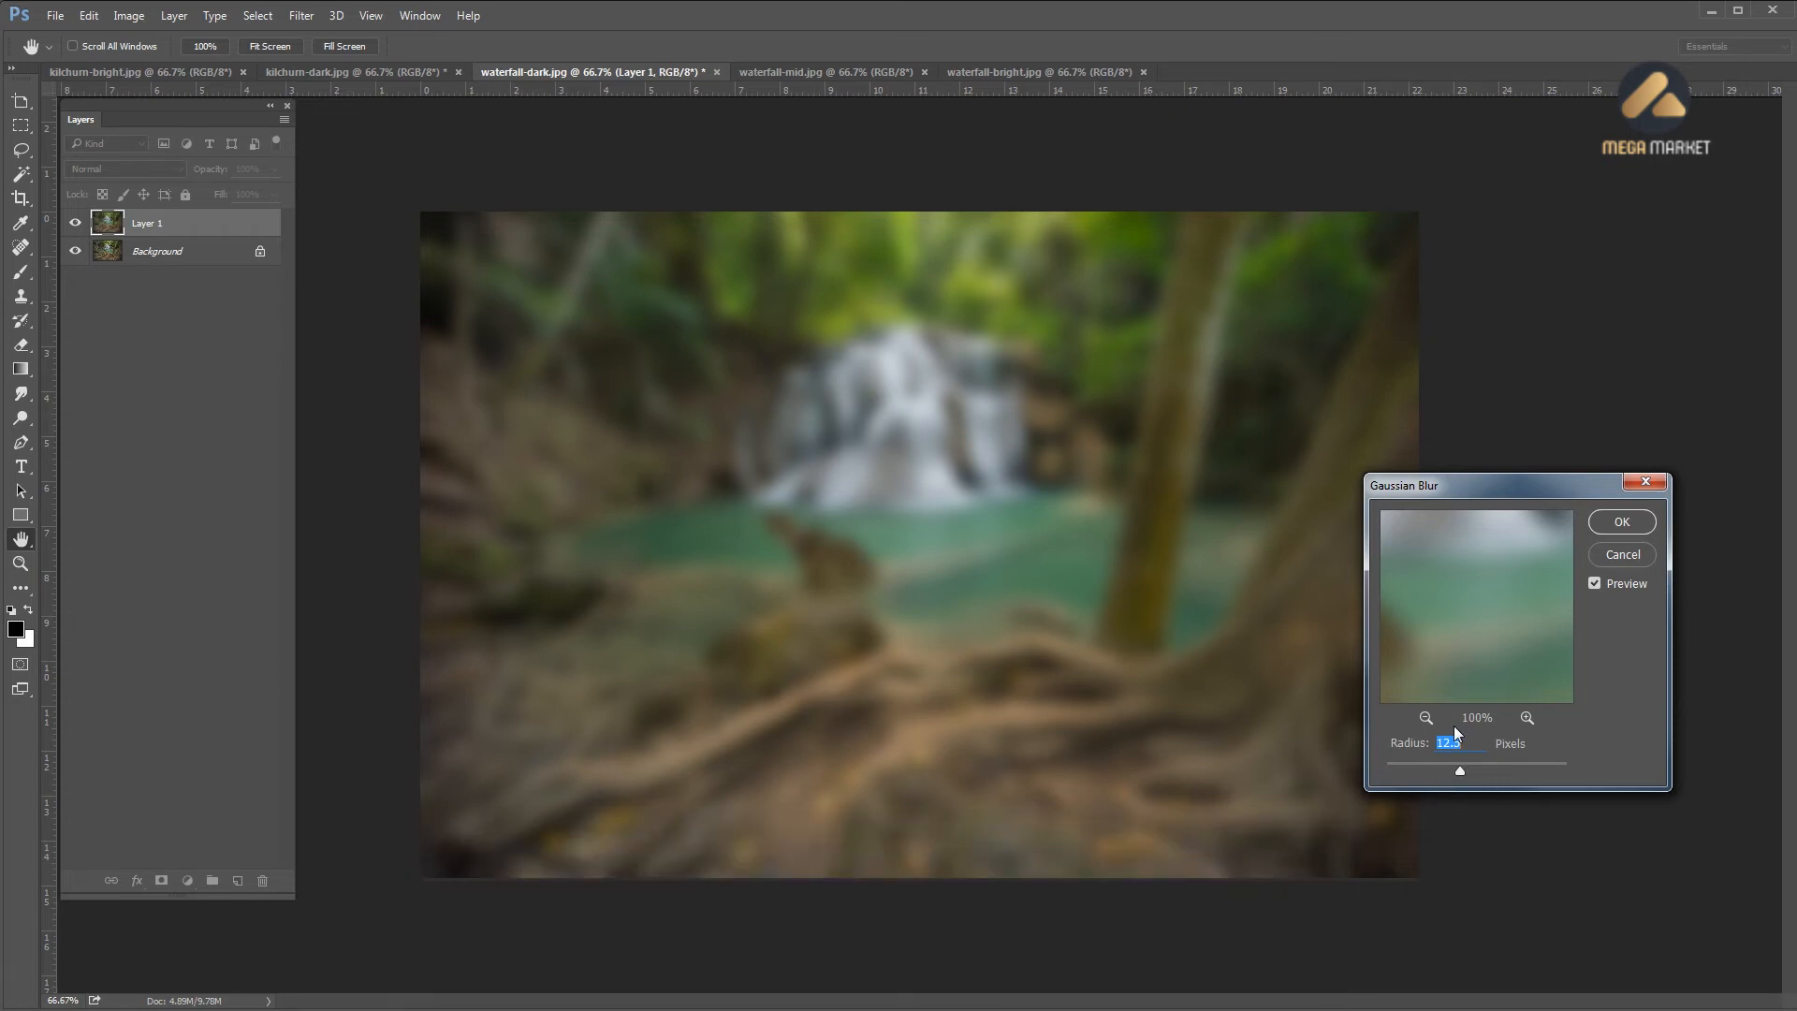
left_click(1622, 523)
key("e")
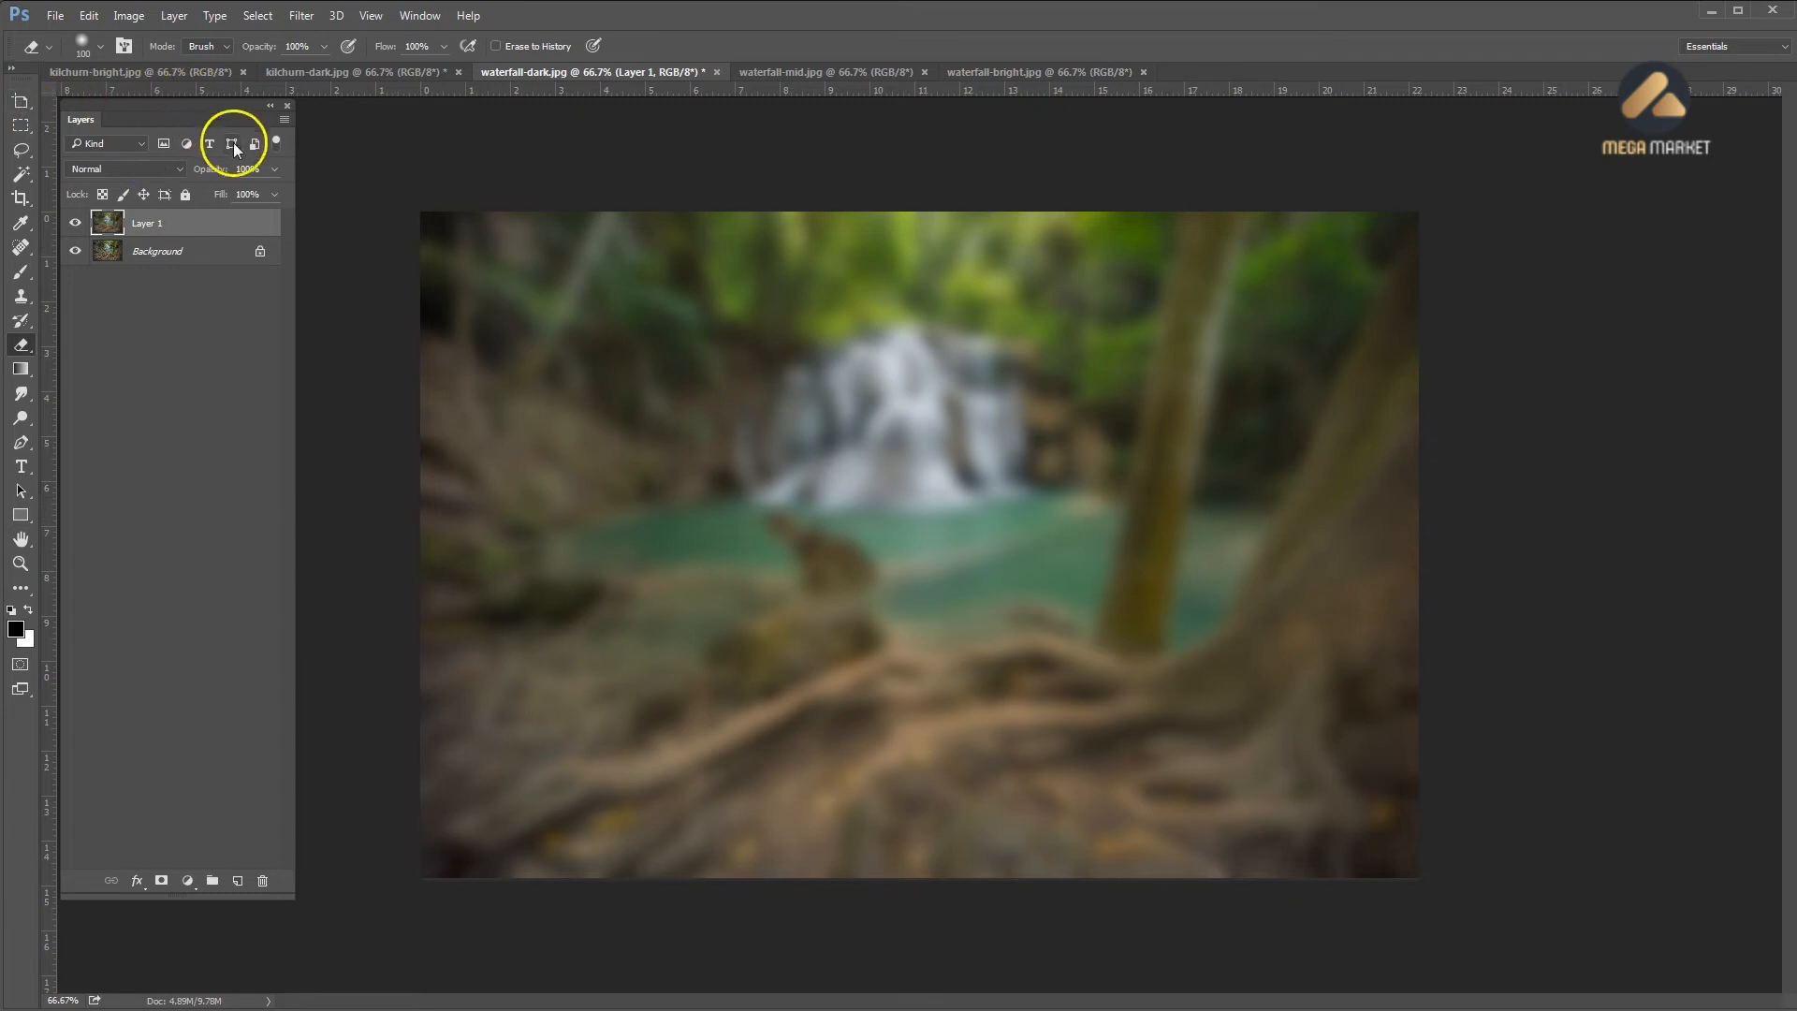
Lower the blurred layer's opacity to 28% for a soft glow
left_click(272, 169)
left_click_drag(244, 195, 238, 194)
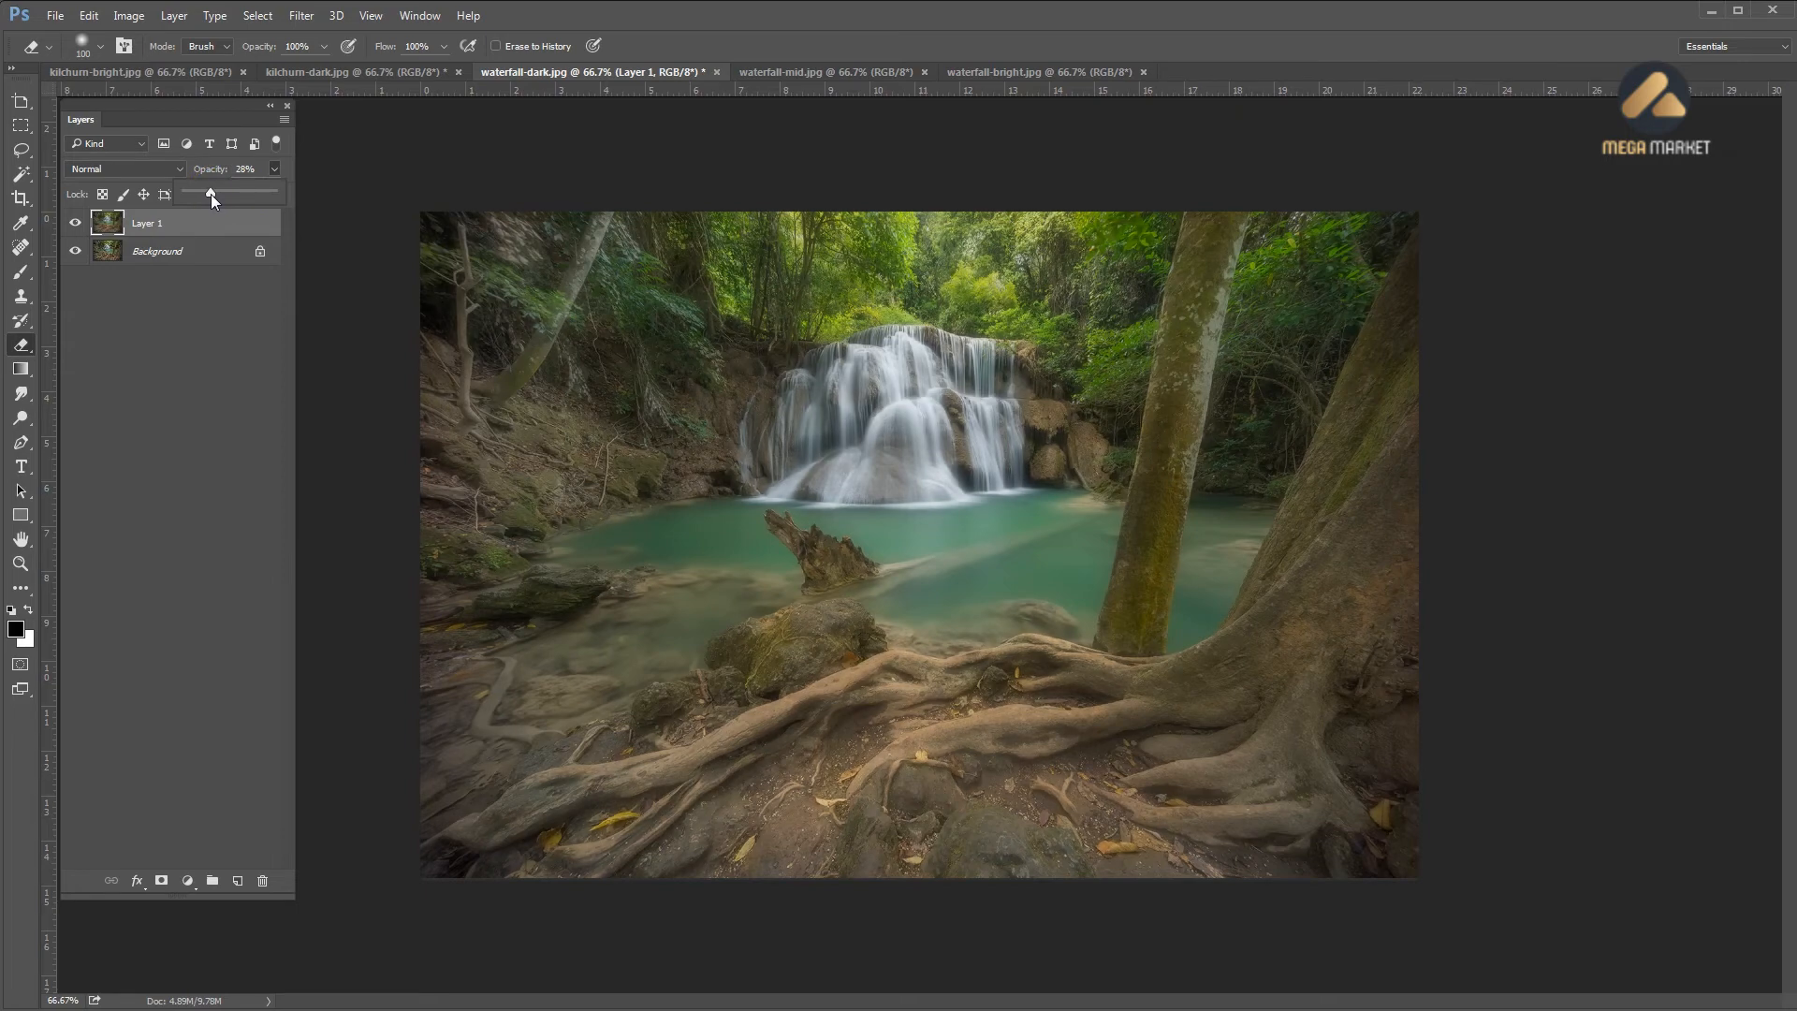
left_click(218, 223)
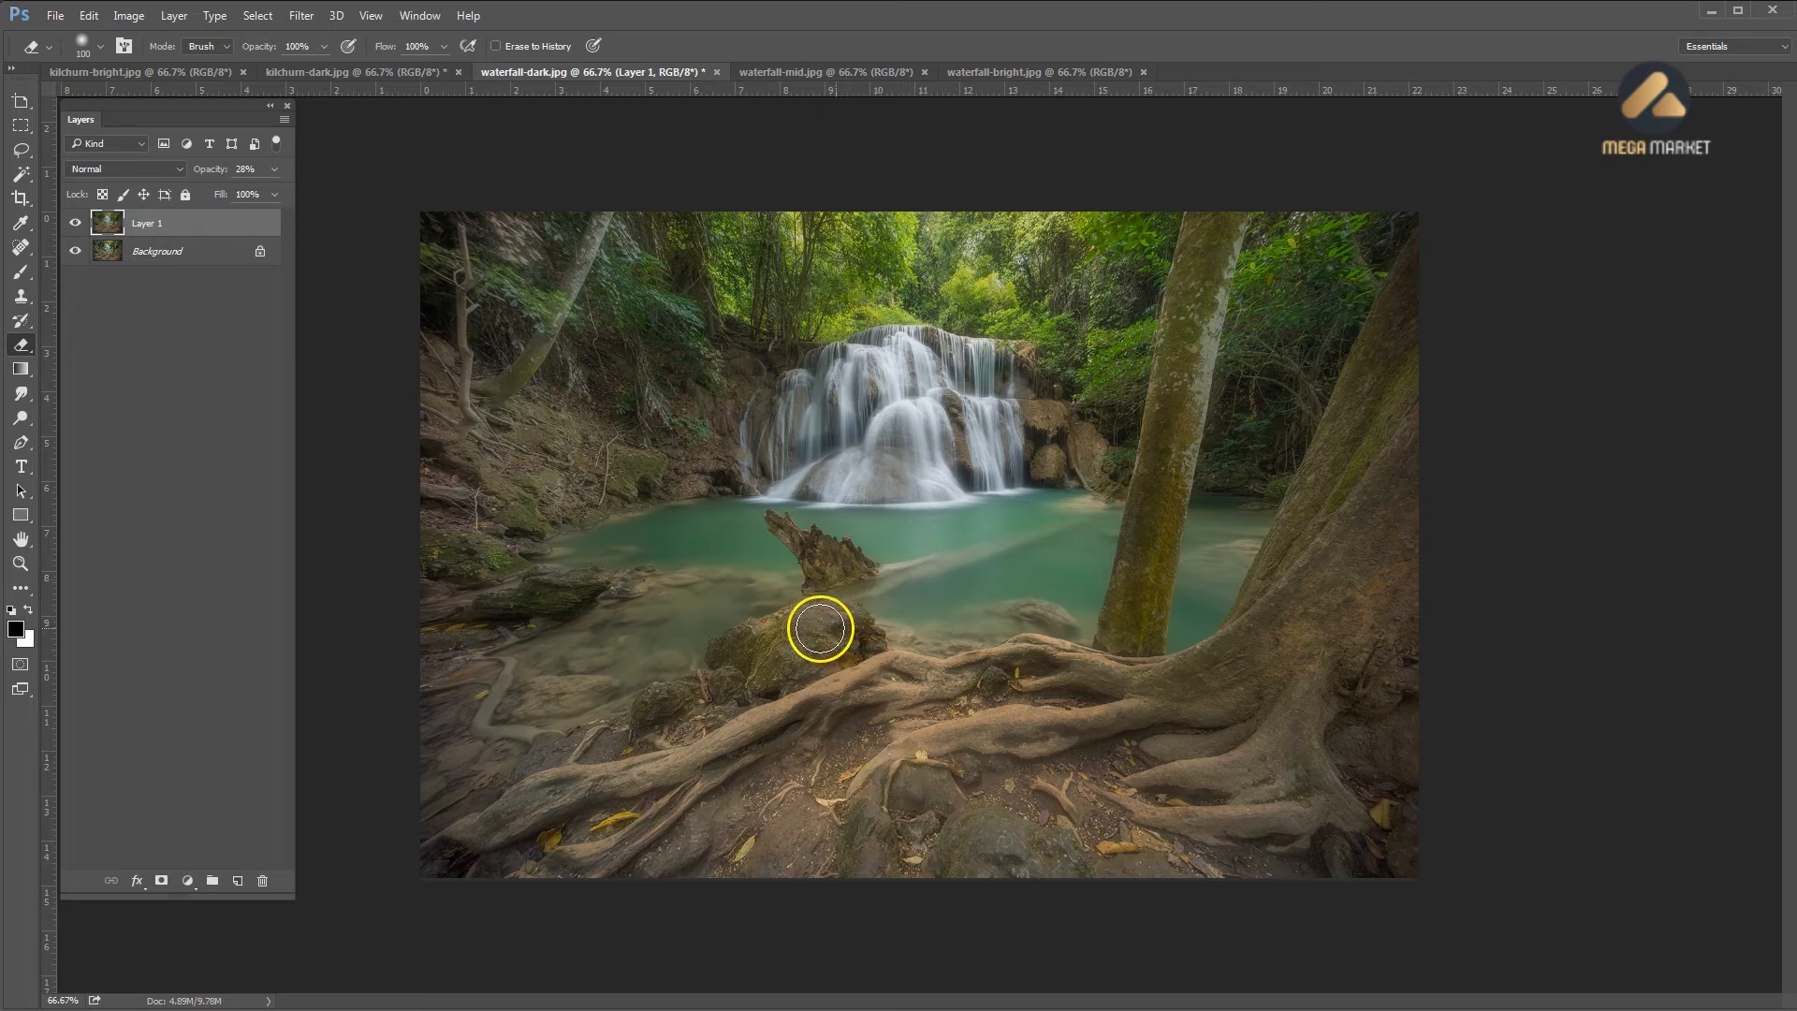
Erase the blurred layer over the tree roots, foreground rock, tree trunks and waterfall with a 100-pixel brush
mouse_move(758, 662)
left_mouse_down()
mouse_move(851, 636)
mouse_move(753, 648)
mouse_move(679, 722)
mouse_move(661, 711)
mouse_move(705, 719)
mouse_move(828, 657)
mouse_move(625, 781)
mouse_move(492, 818)
mouse_move(477, 853)
mouse_move(544, 796)
mouse_move(690, 730)
mouse_move(761, 730)
mouse_move(620, 839)
mouse_move(704, 754)
mouse_move(867, 672)
mouse_move(927, 683)
mouse_move(1042, 661)
mouse_move(1158, 687)
mouse_move(1100, 731)
mouse_move(892, 747)
mouse_move(1053, 742)
mouse_move(1111, 722)
mouse_move(1121, 698)
mouse_move(1289, 643)
left_mouse_up()
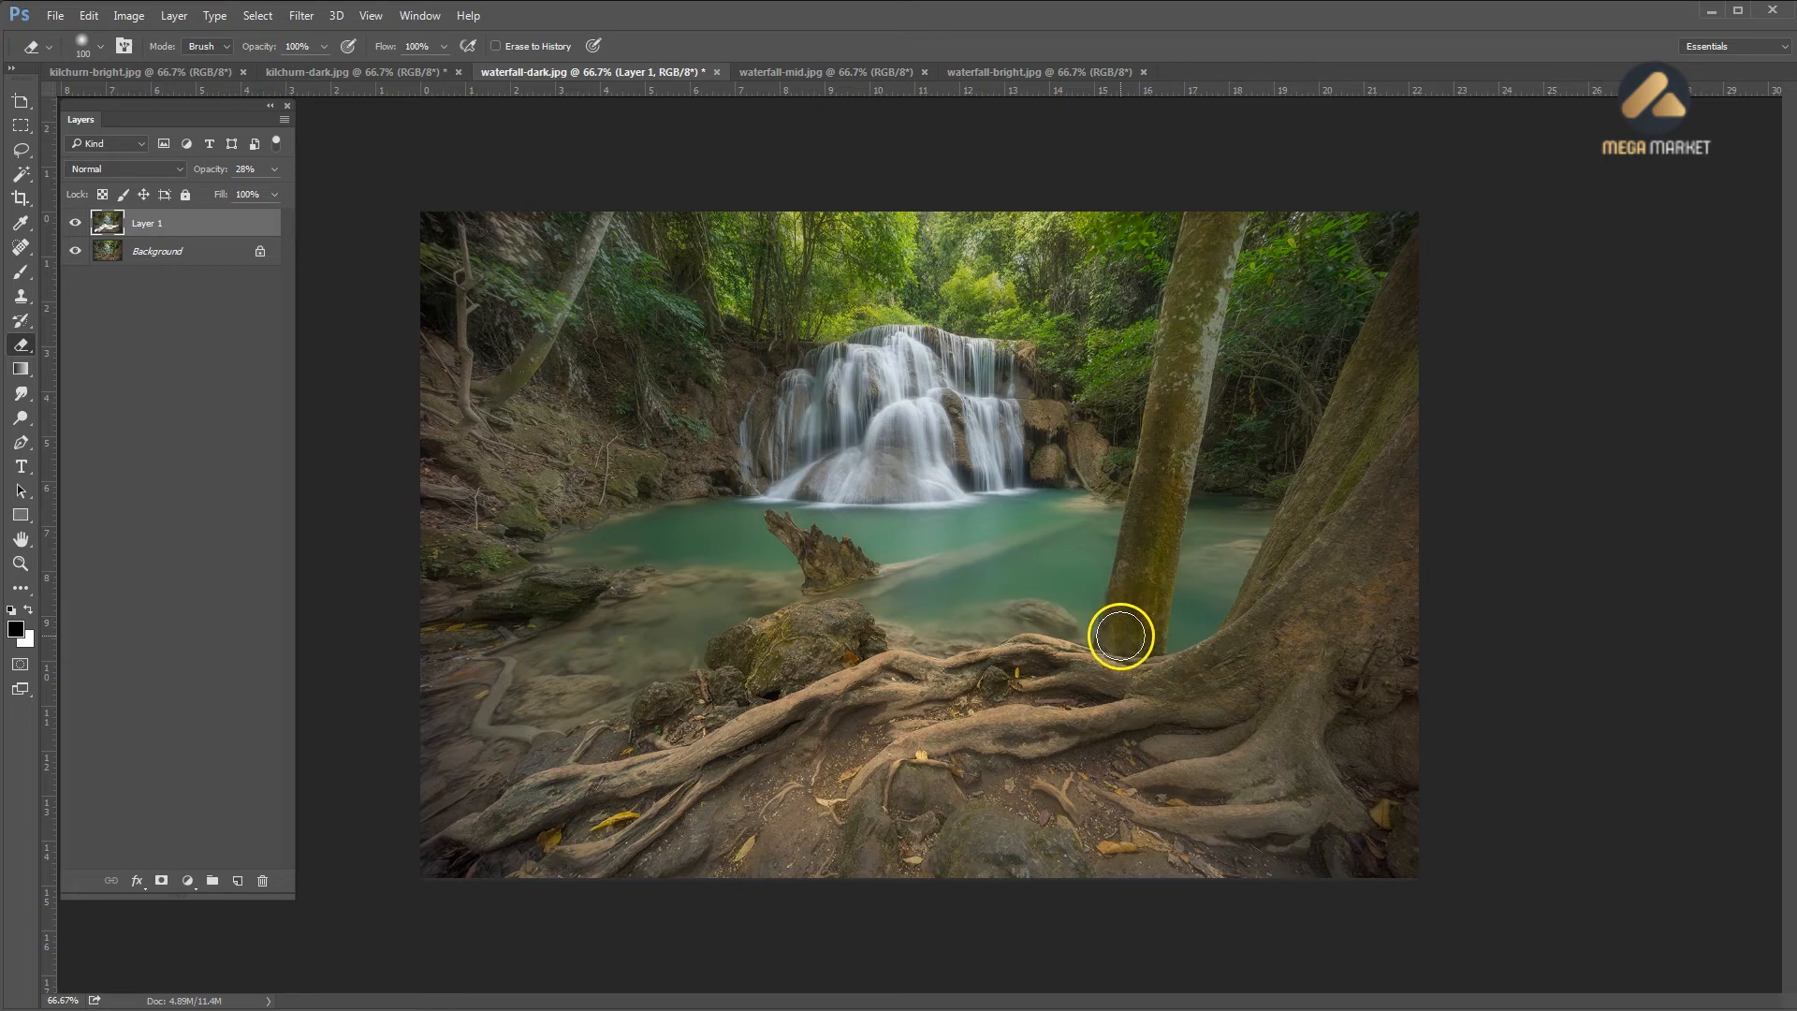
mouse_move(1124, 639)
left_mouse_down()
mouse_move(1211, 216)
mouse_move(1126, 642)
left_mouse_up()
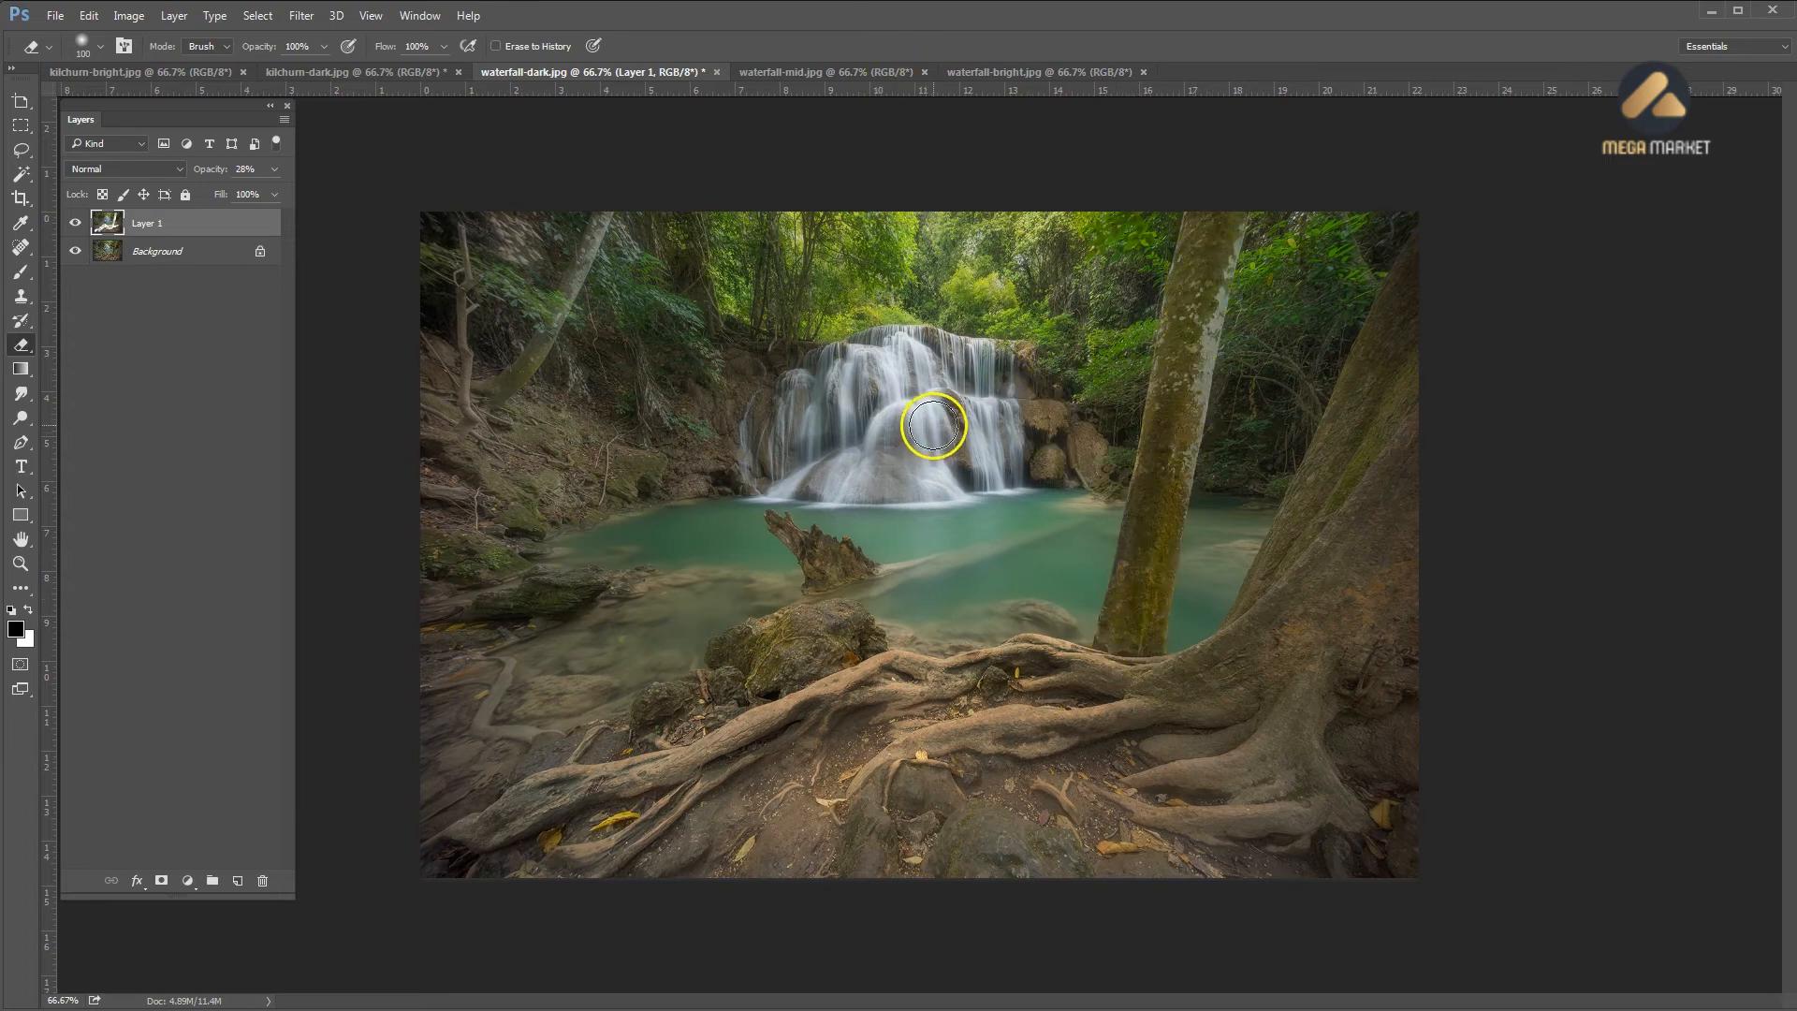
mouse_move(932, 468)
left_mouse_down()
mouse_move(996, 470)
mouse_move(788, 489)
mouse_move(758, 482)
mouse_move(751, 434)
mouse_move(806, 392)
mouse_move(835, 456)
mouse_move(843, 366)
mouse_move(934, 347)
mouse_move(976, 372)
mouse_move(906, 375)
mouse_move(918, 408)
mouse_move(977, 417)
mouse_move(902, 434)
mouse_move(904, 405)
mouse_move(896, 460)
mouse_move(1002, 477)
mouse_move(1014, 442)
mouse_move(1044, 477)
mouse_move(1027, 374)
mouse_move(858, 361)
mouse_move(769, 424)
mouse_move(789, 467)
mouse_move(838, 476)
mouse_move(1010, 440)
mouse_move(740, 387)
mouse_move(784, 362)
left_mouse_up()
Reduce the eraser size and erase the blur over the slim trunk and rocks on the left bank and the foreground rock
key("bracketleft")
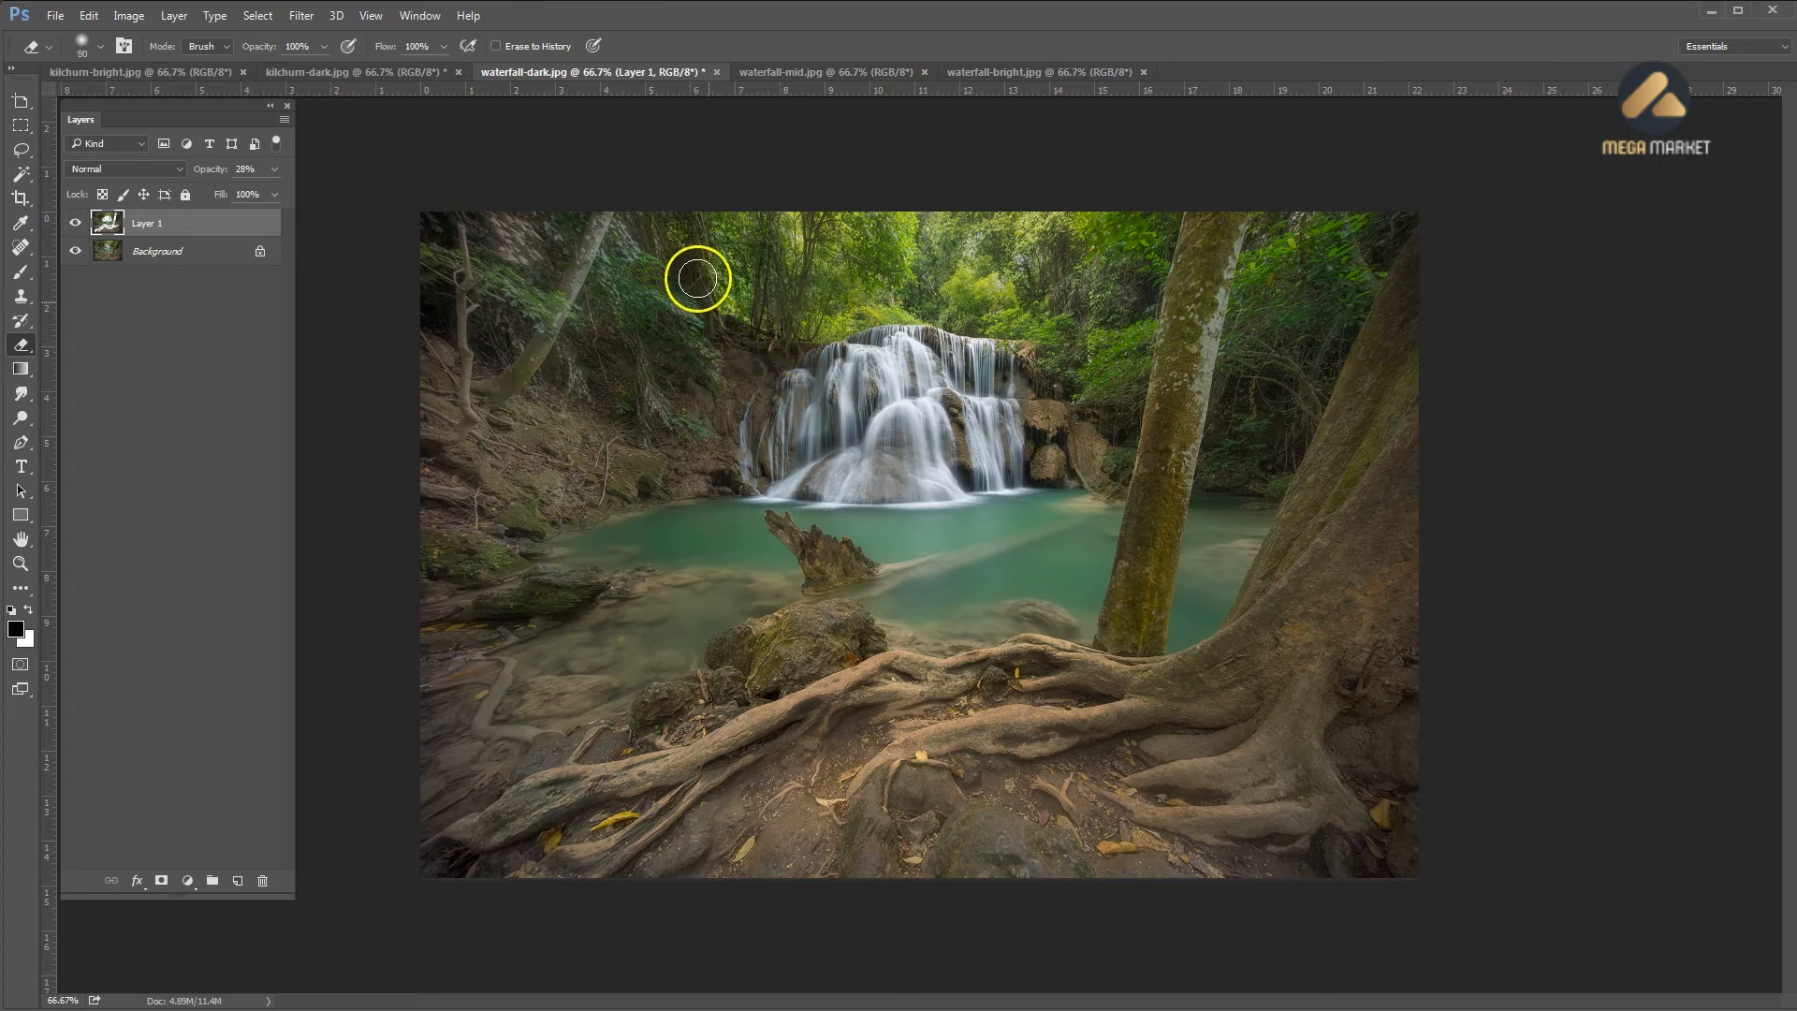
key("bracketleft")
key("bracketleft")
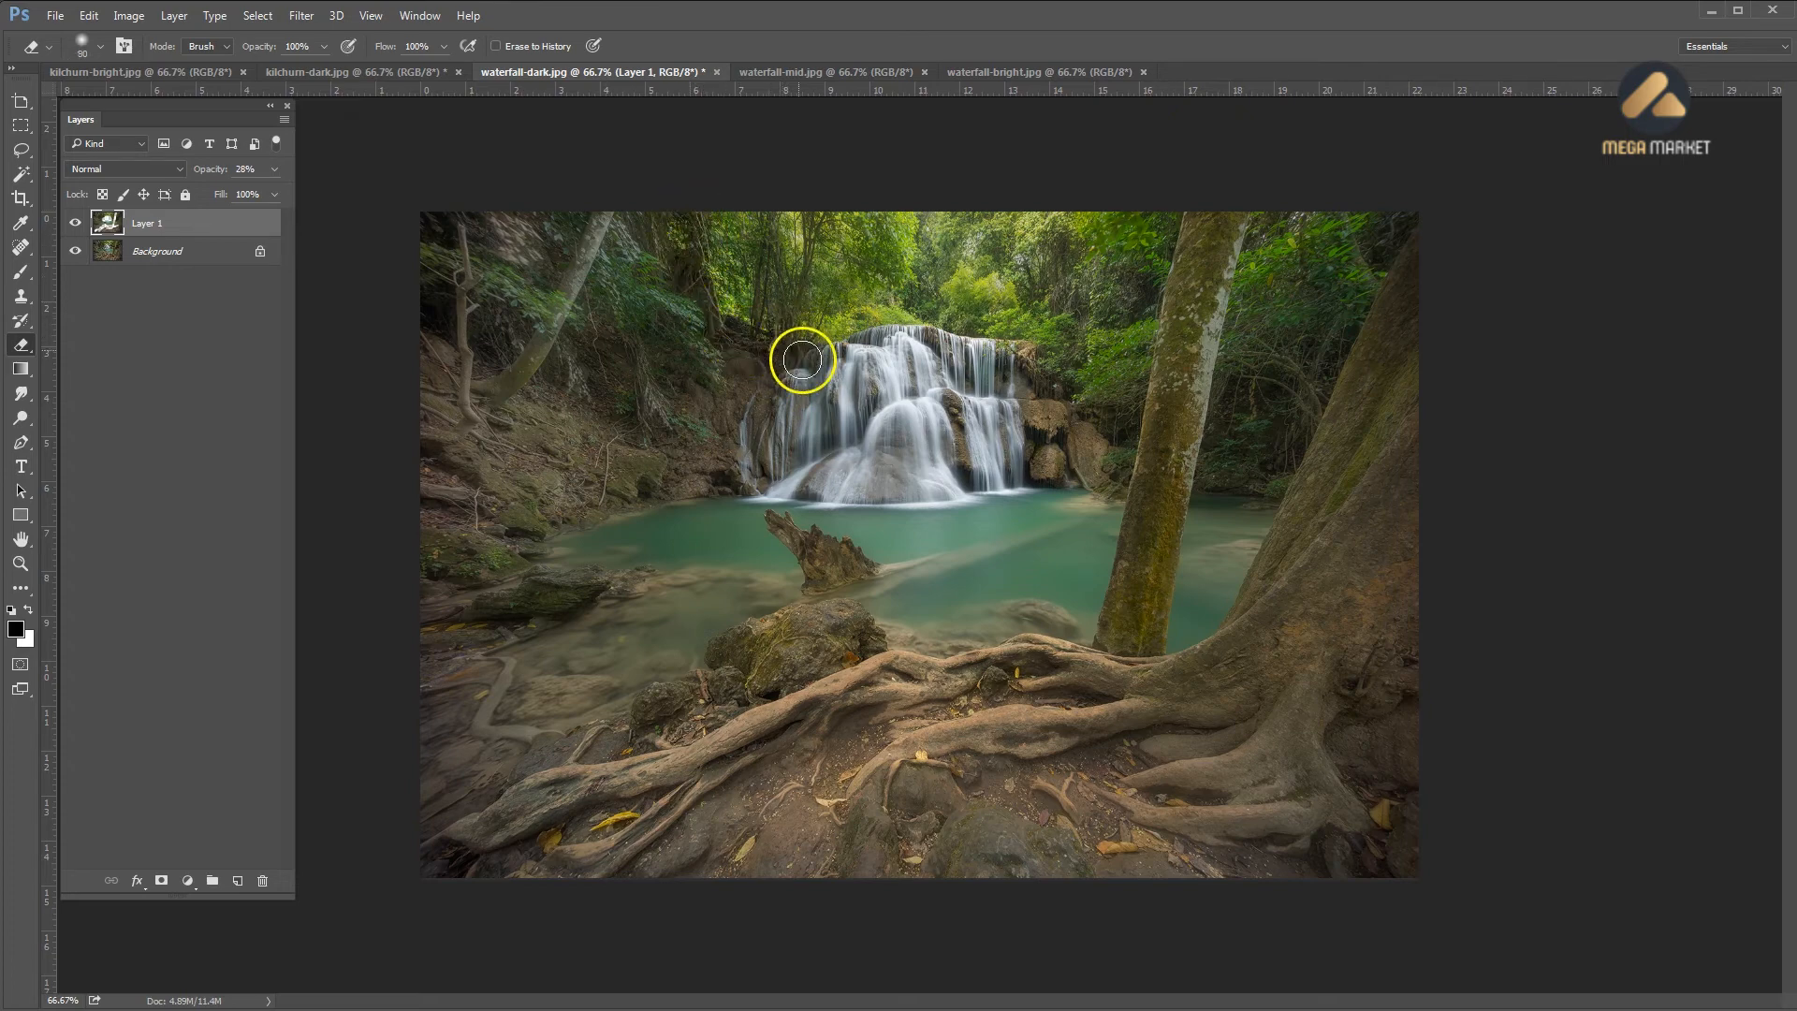
key("bracketleft")
key("bracketleft")
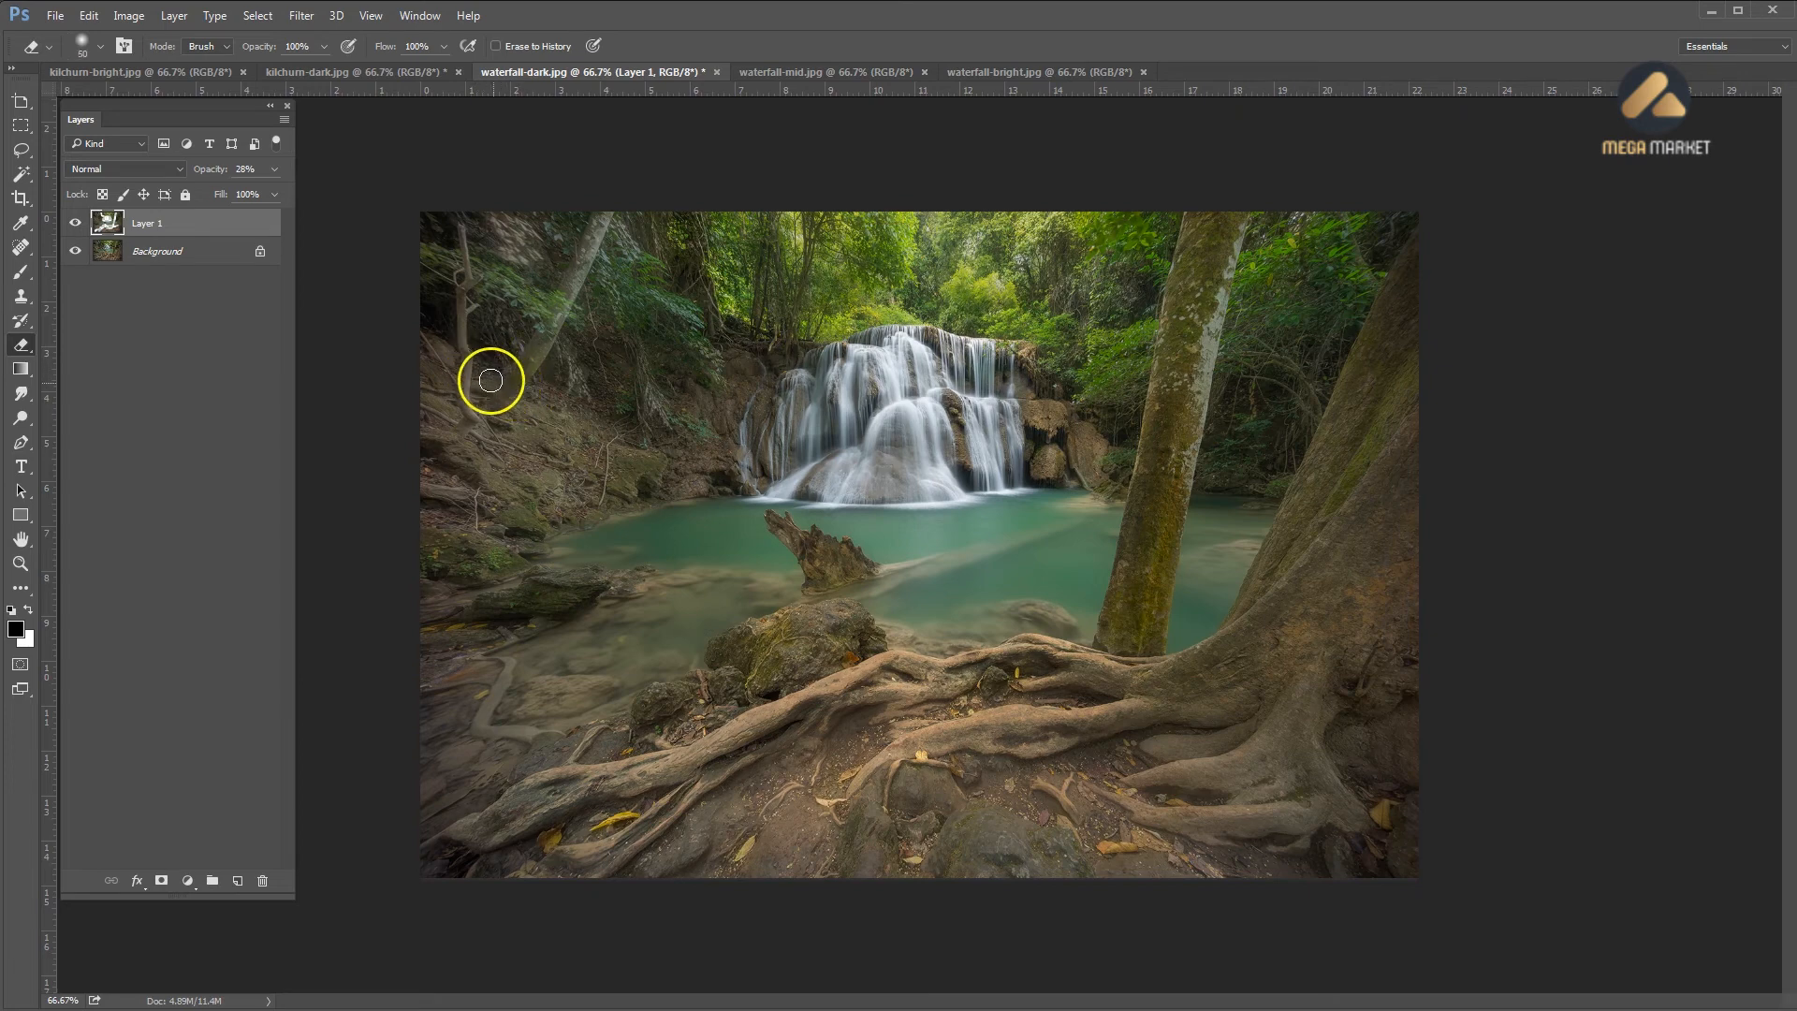
mouse_move(499, 387)
left_mouse_down()
mouse_move(608, 199)
mouse_move(528, 373)
left_mouse_up()
left_click_drag(605, 586, 668, 580)
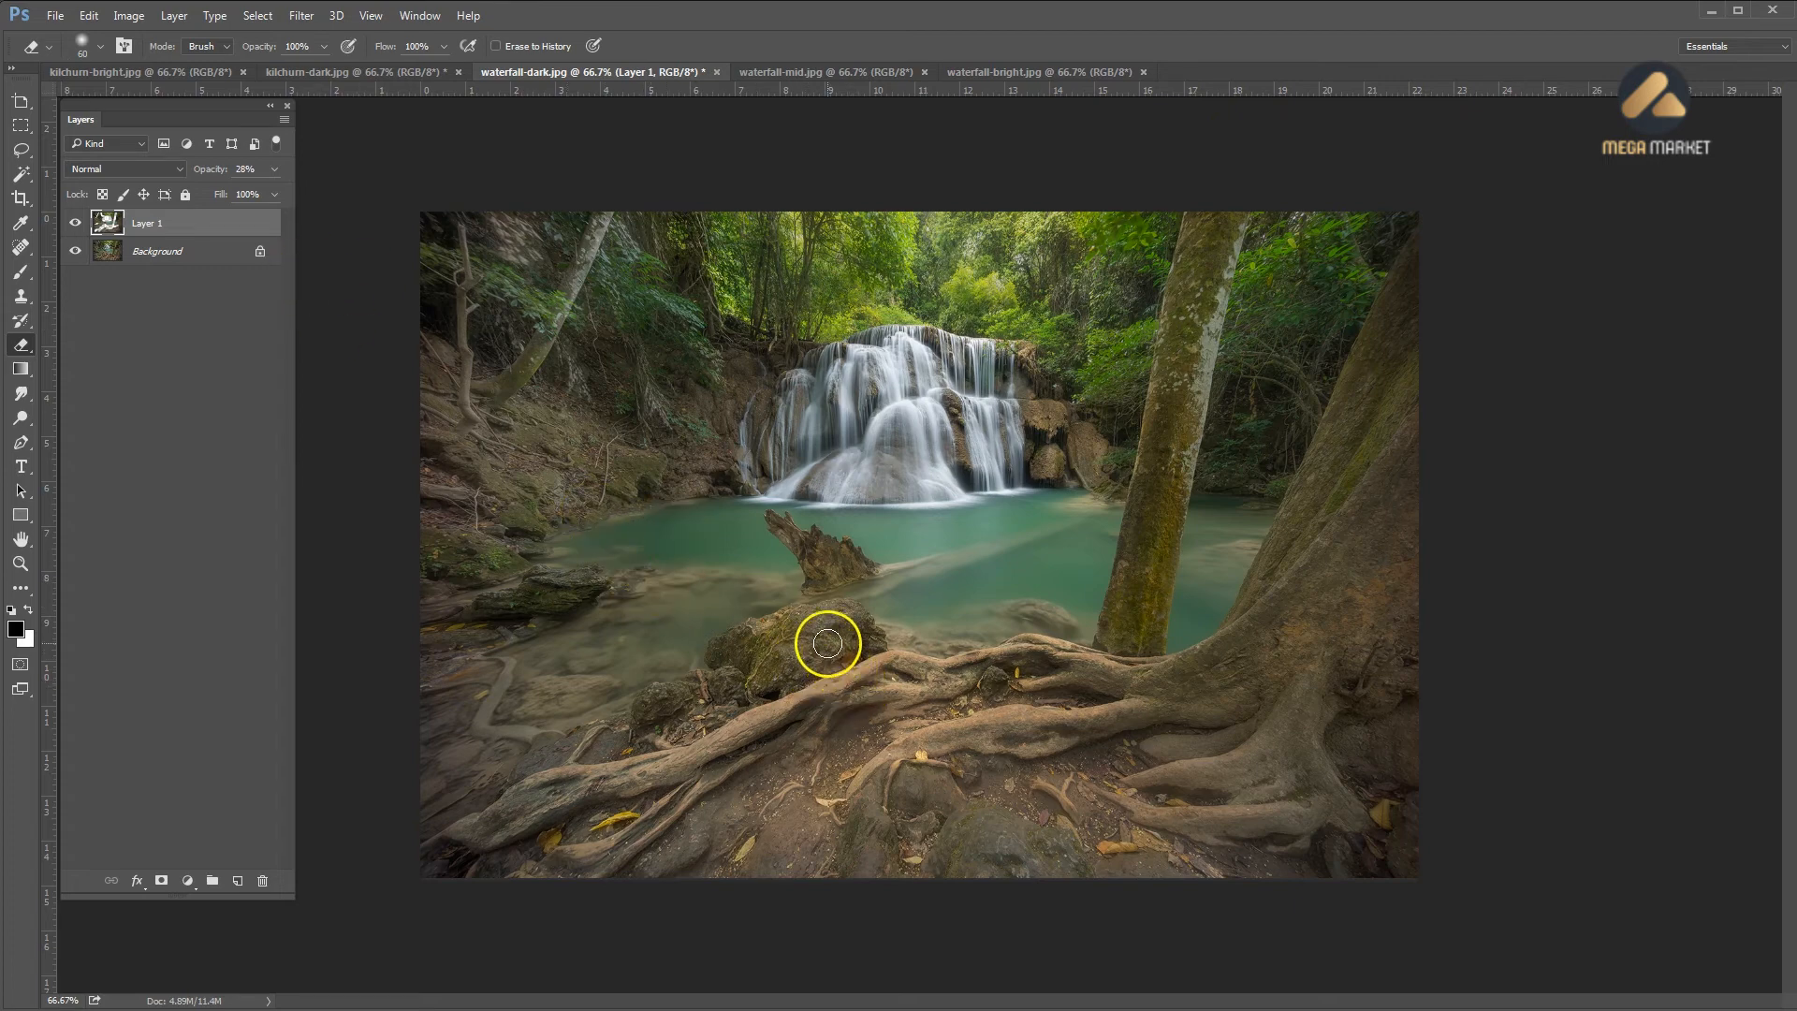
mouse_move(828, 642)
left_mouse_down()
mouse_move(851, 661)
mouse_move(726, 685)
mouse_move(718, 662)
mouse_move(758, 630)
mouse_move(749, 678)
mouse_move(778, 630)
mouse_move(837, 634)
mouse_move(837, 654)
left_mouse_up()
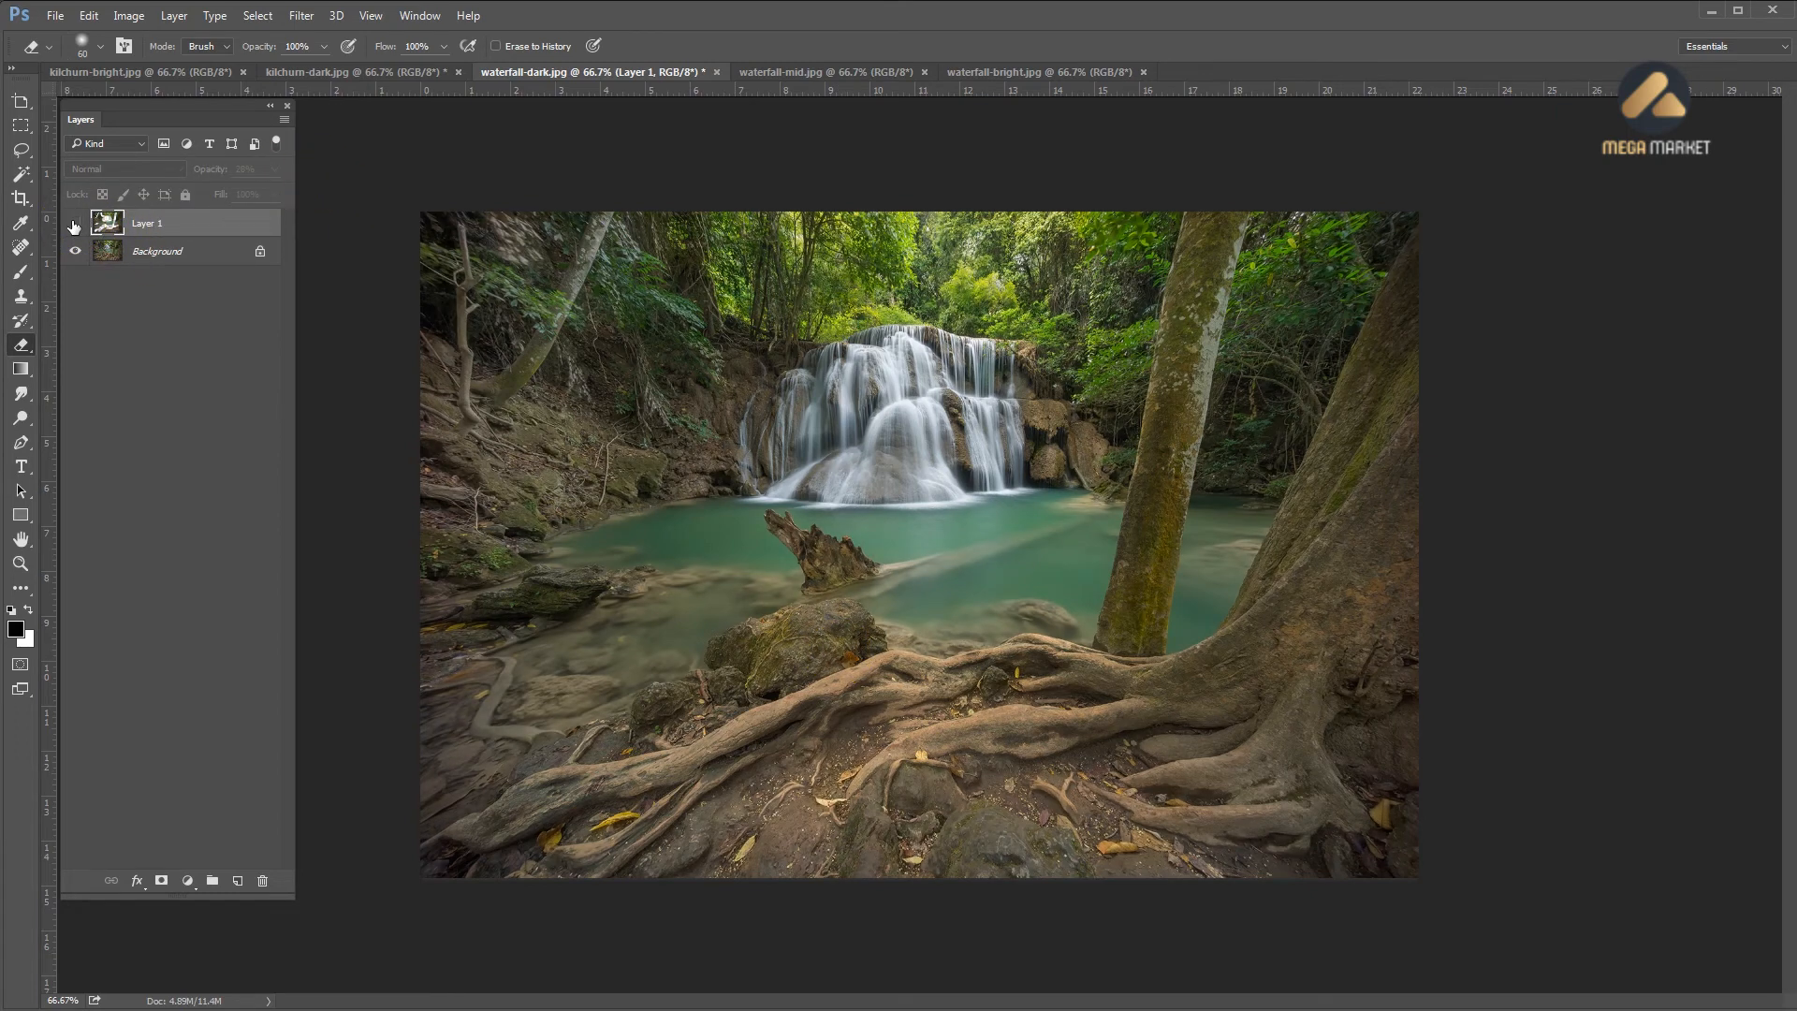
Raise the blurred layer's opacity to 35% and check the effect against the layer hidden
left_click(275, 170)
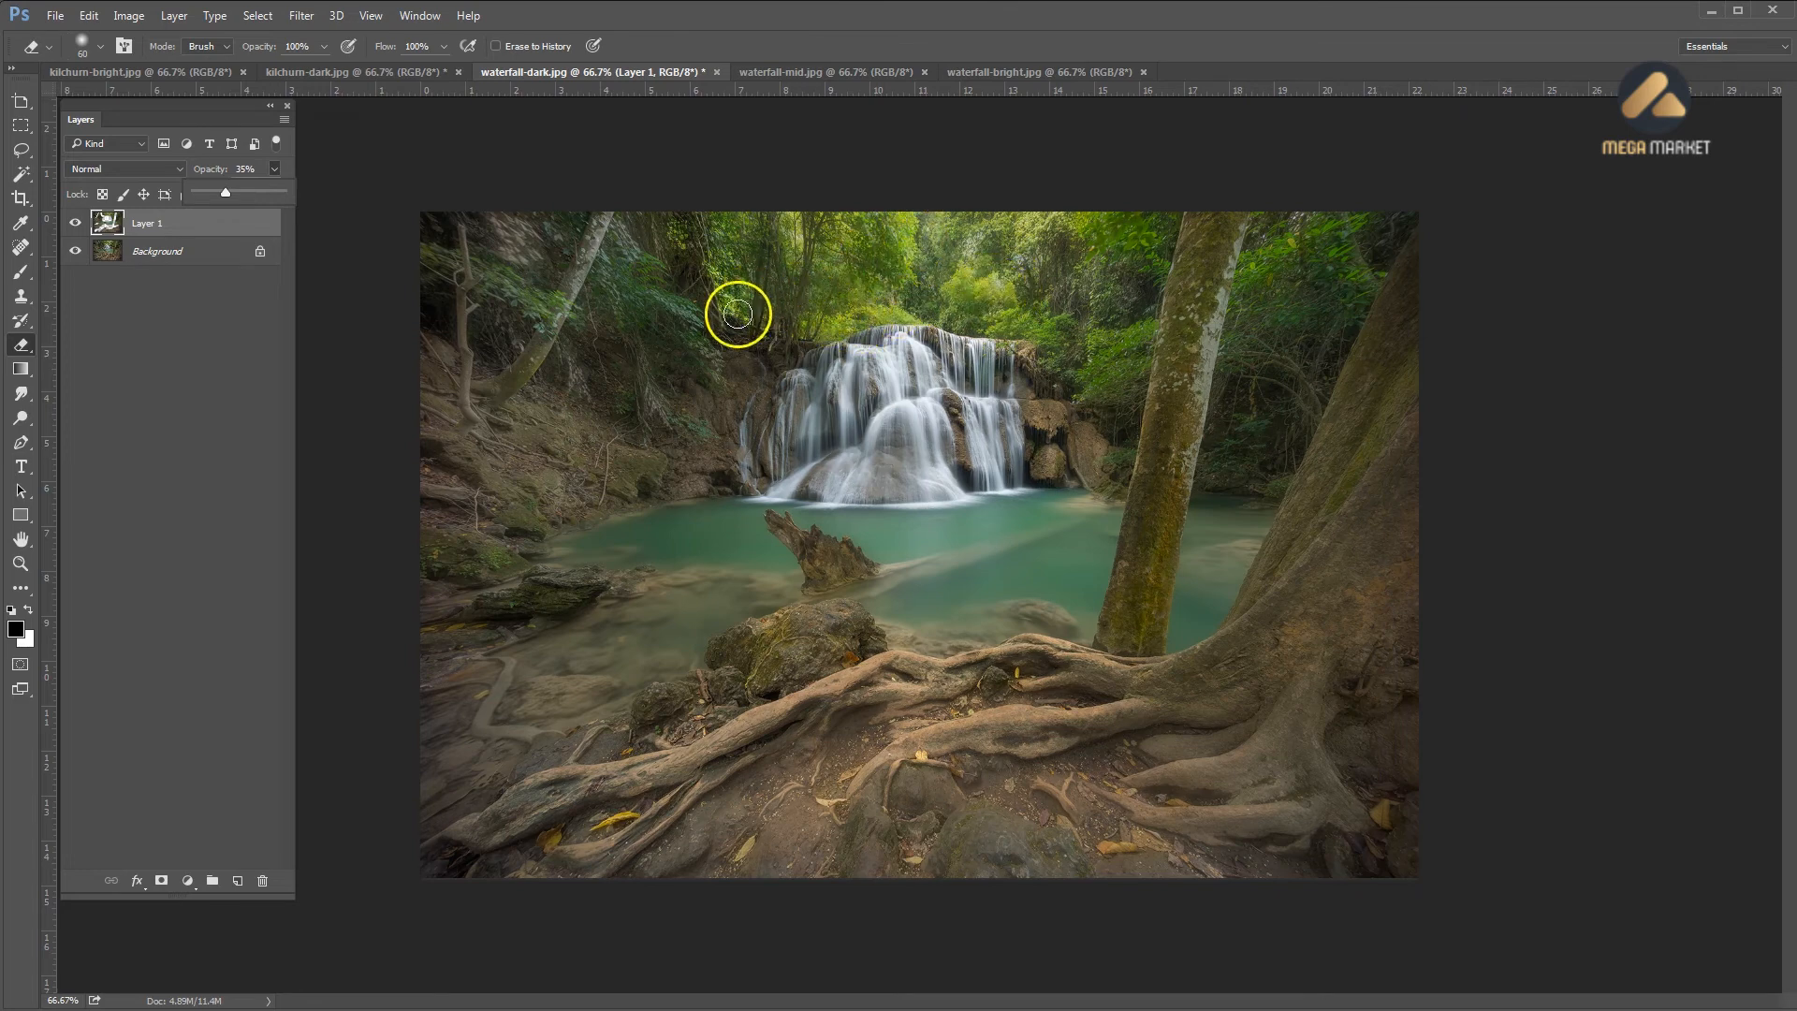
left_click(784, 347)
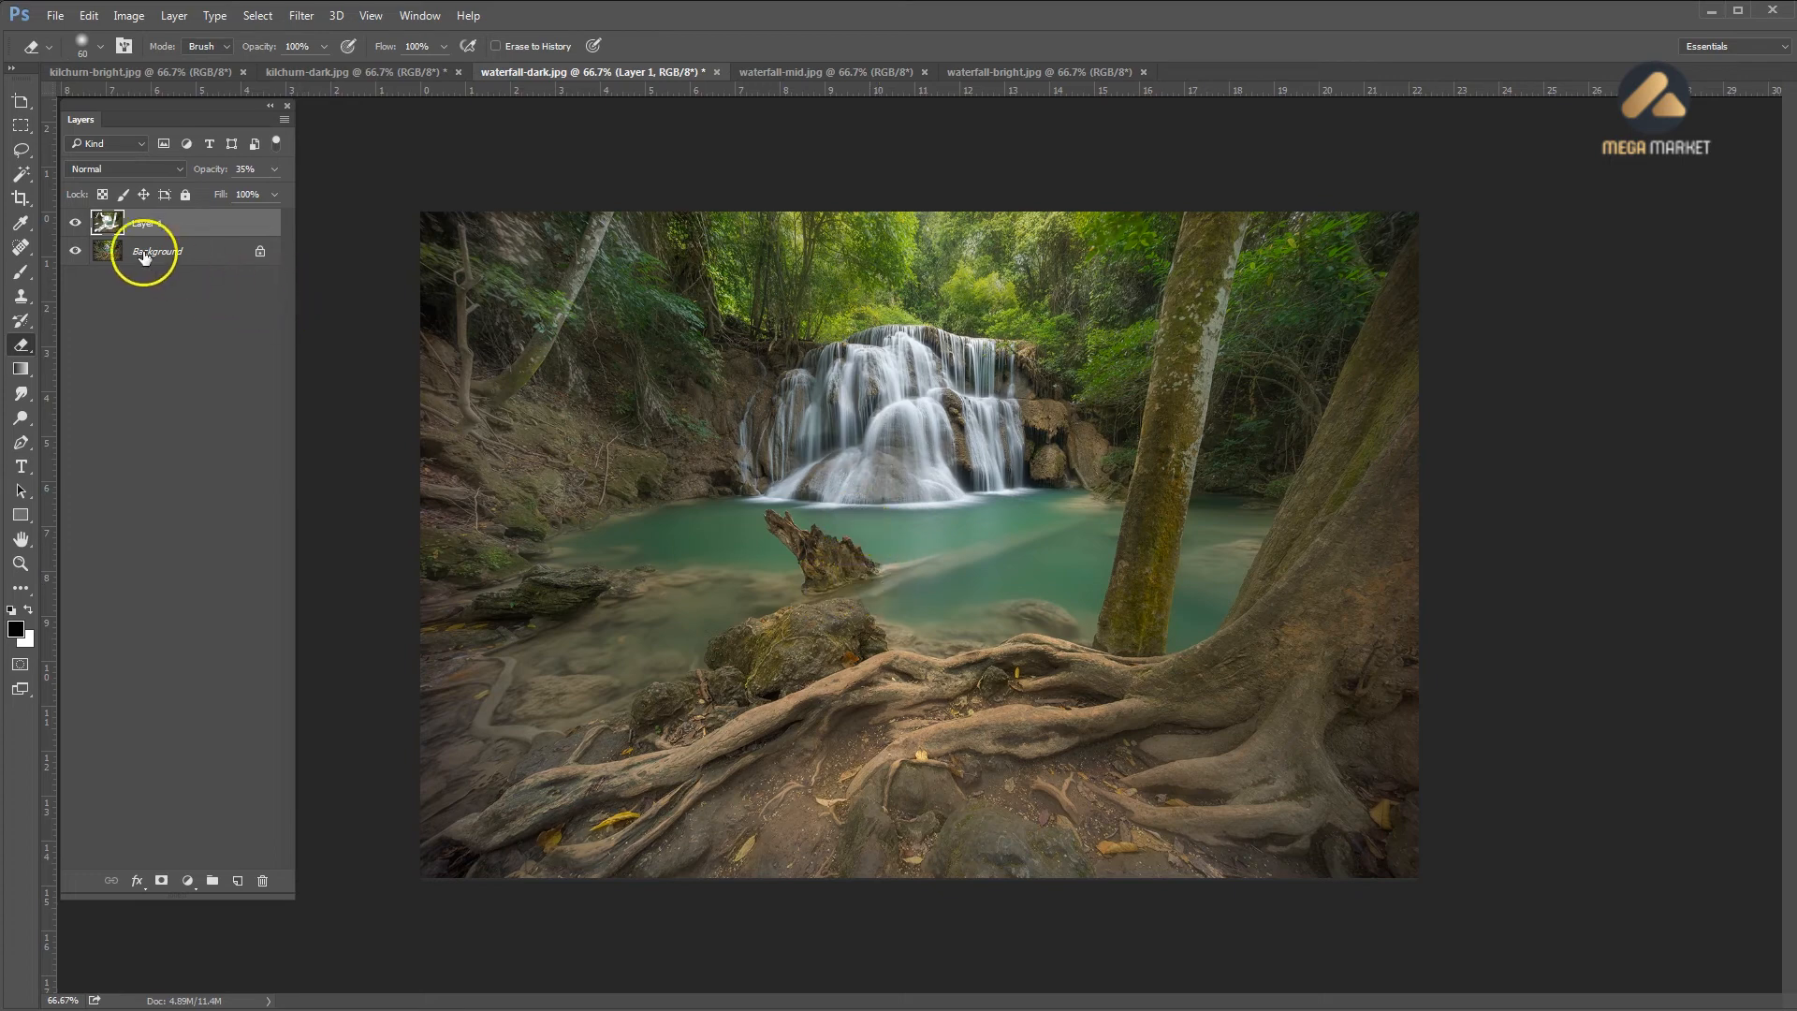
left_click(76, 223)
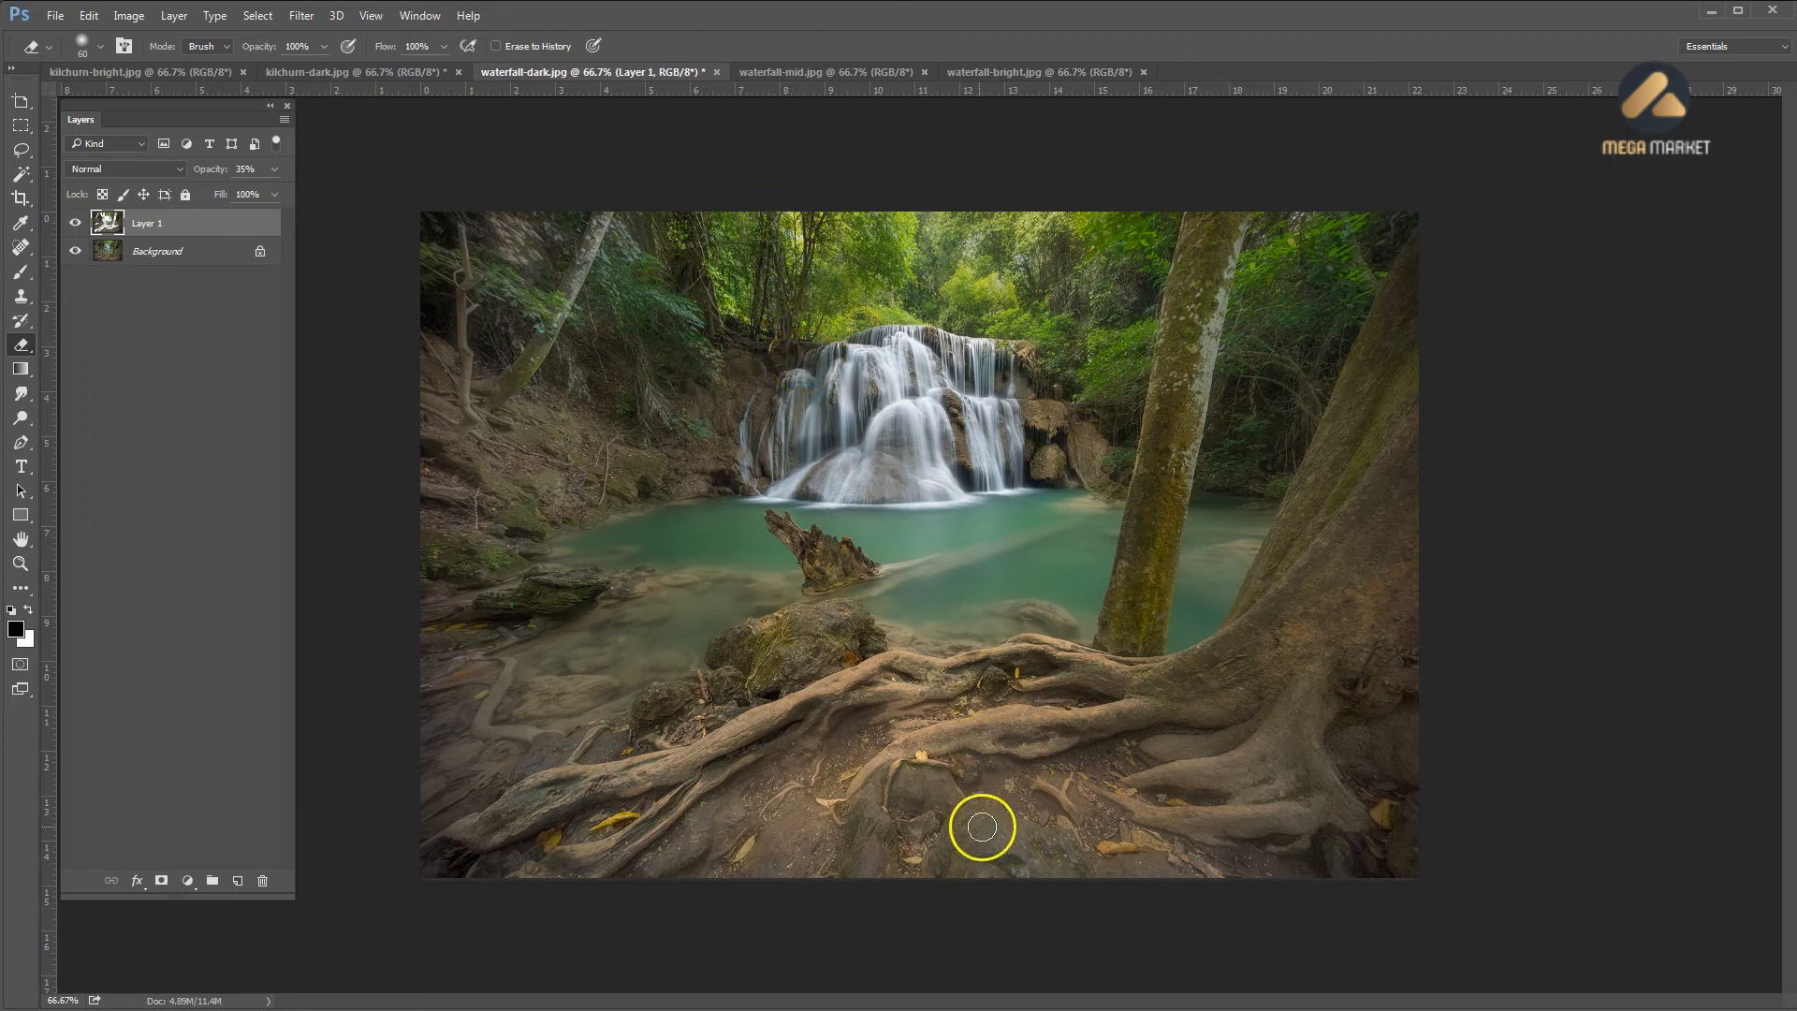
Enlarge the eraser to 100 pixels and erase the blur over the foreground ground and tree roots
key("bracketright")
key("bracketright")
key("bracketright")
key("bracketright")
mouse_move(911, 767)
left_mouse_down()
mouse_move(1138, 716)
mouse_move(930, 740)
mouse_move(931, 693)
mouse_move(1099, 669)
mouse_move(909, 691)
mouse_move(729, 754)
mouse_move(564, 854)
mouse_move(465, 841)
mouse_move(891, 670)
mouse_move(1156, 681)
left_mouse_up()
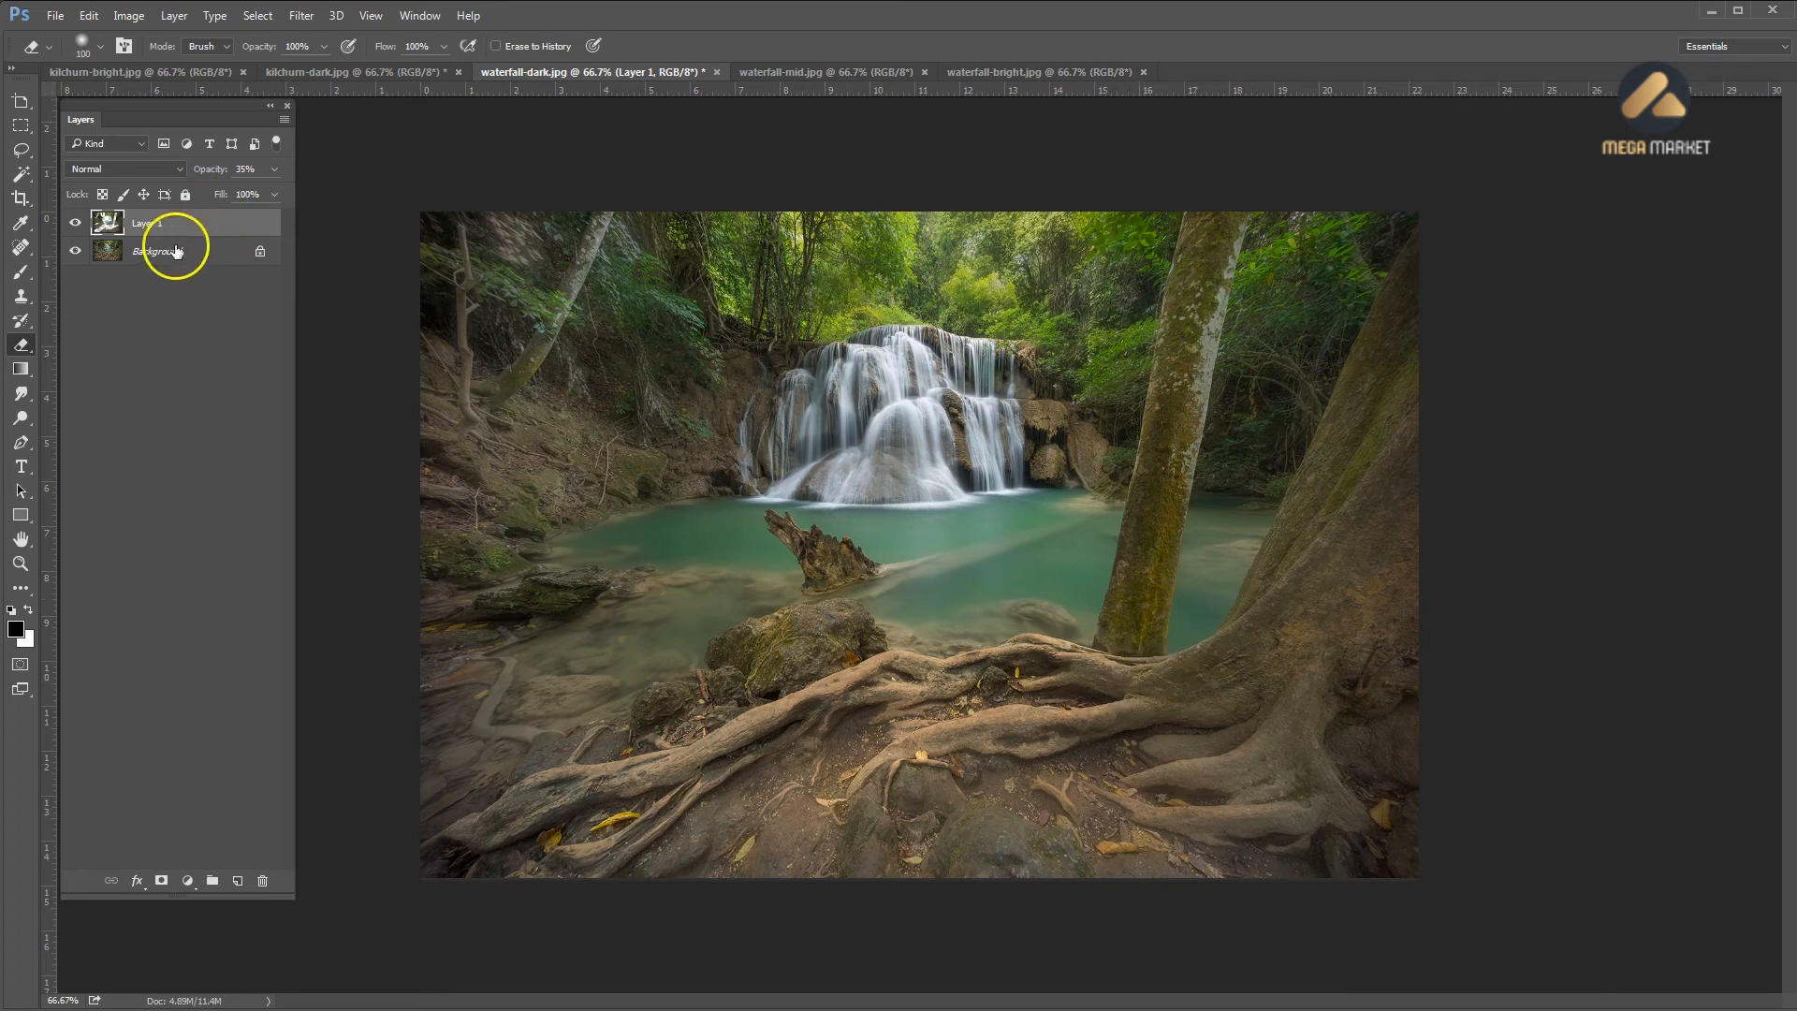
Compare the photo with the blurred layer hidden and shown
left_click(75, 224)
left_click(74, 223)
left_click(75, 223)
left_click(74, 223)
left_click(75, 224)
left_click(75, 223)
left_click(80, 223)
Warm the blurred layer's highlights with Color Balance, setting cyan-red to +16 and yellow-blue to -24
key("ctrl+b")
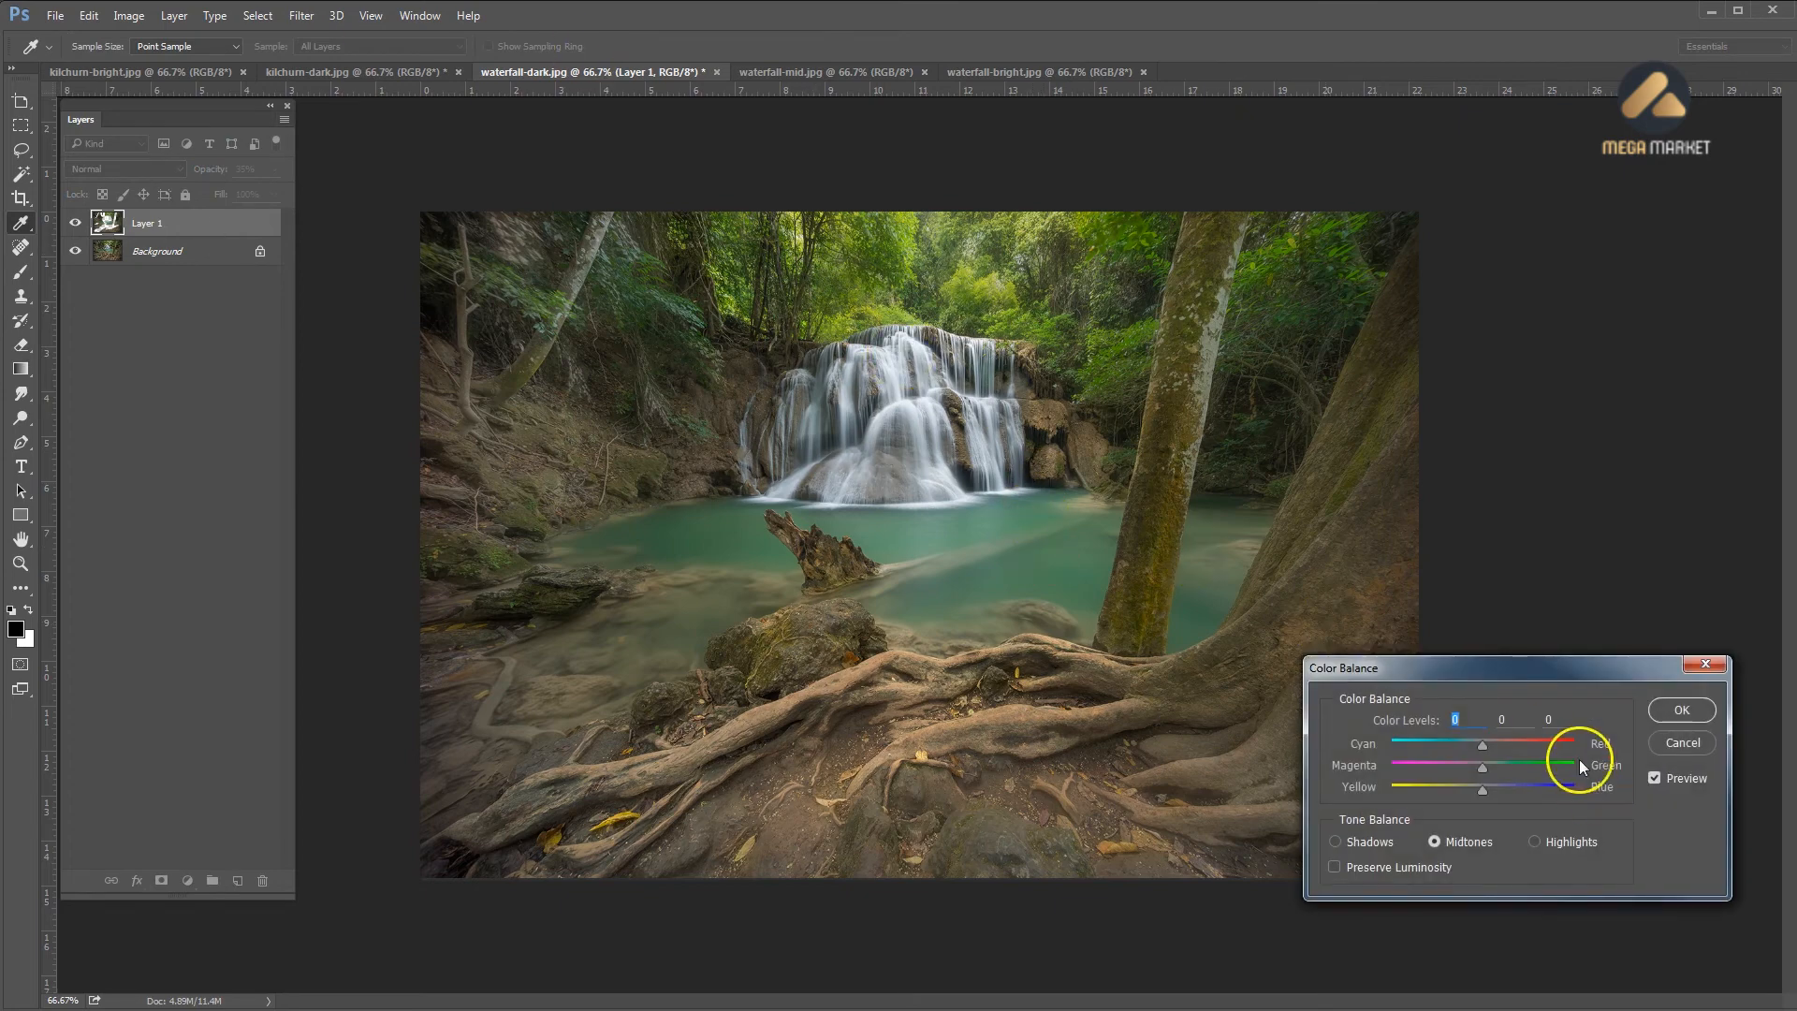
left_click_drag(1525, 665, 1591, 385)
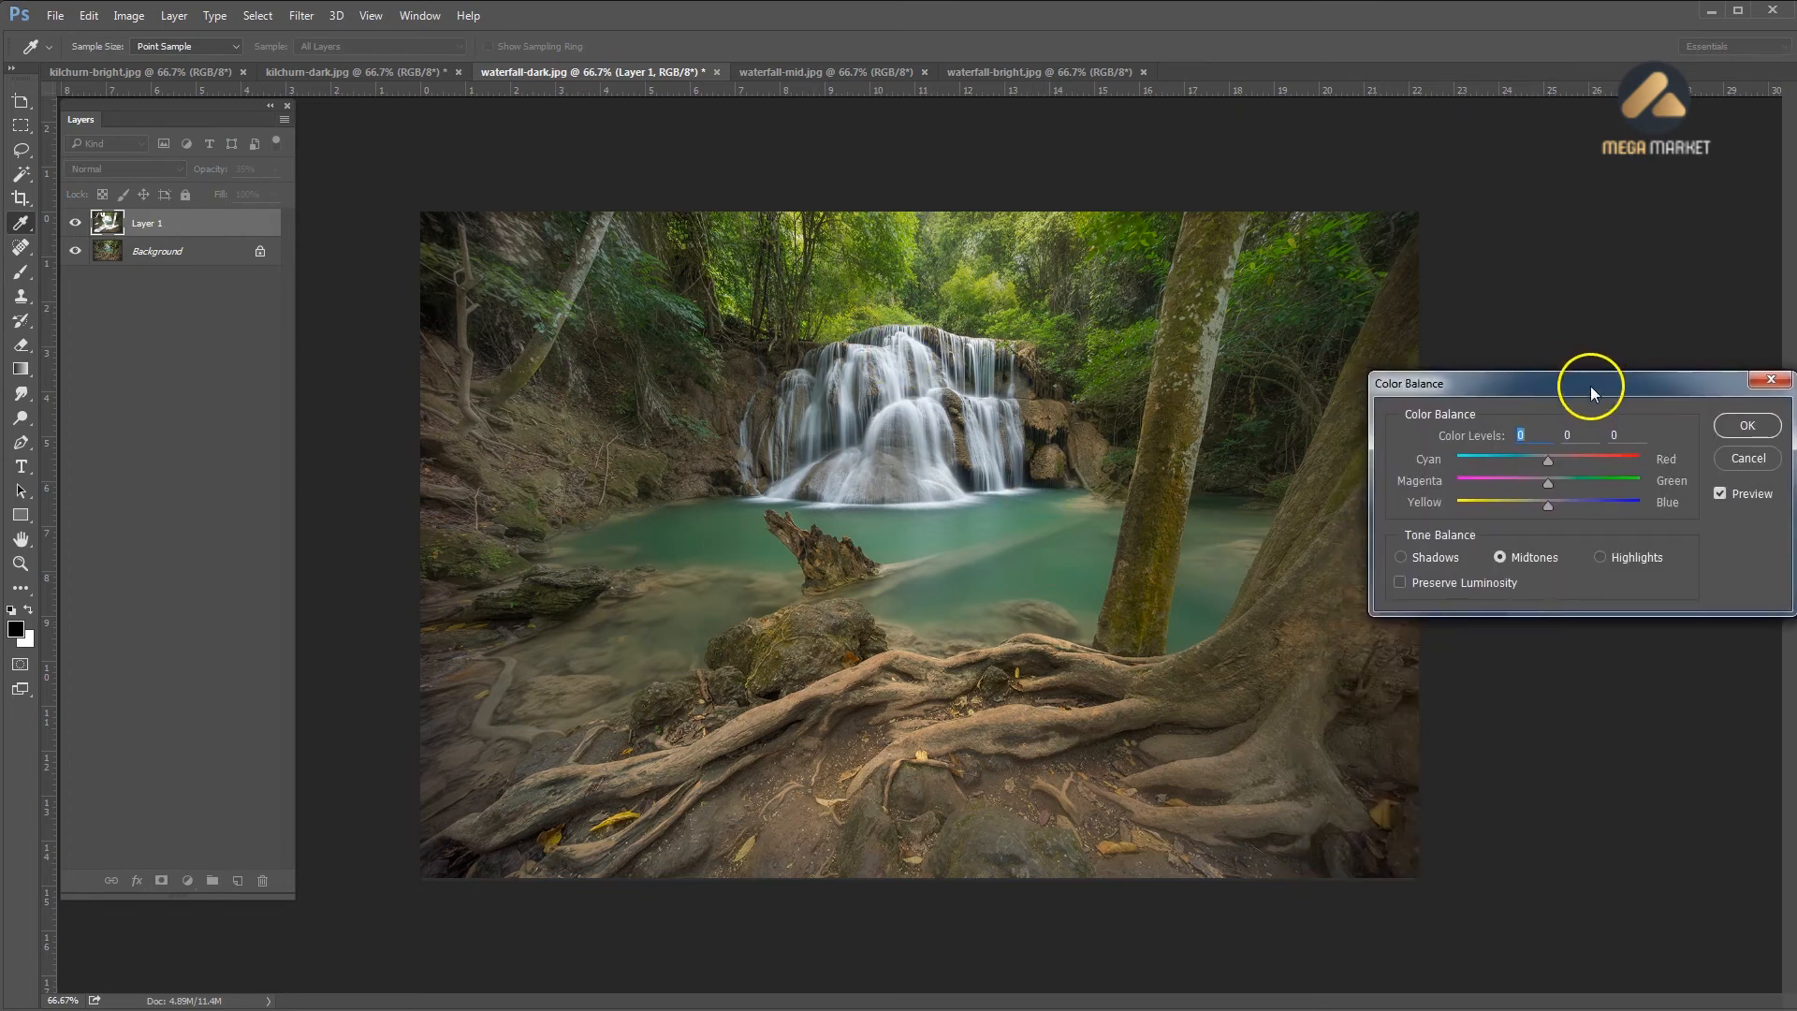
left_click(1601, 558)
left_click_drag(1546, 505, 1525, 502)
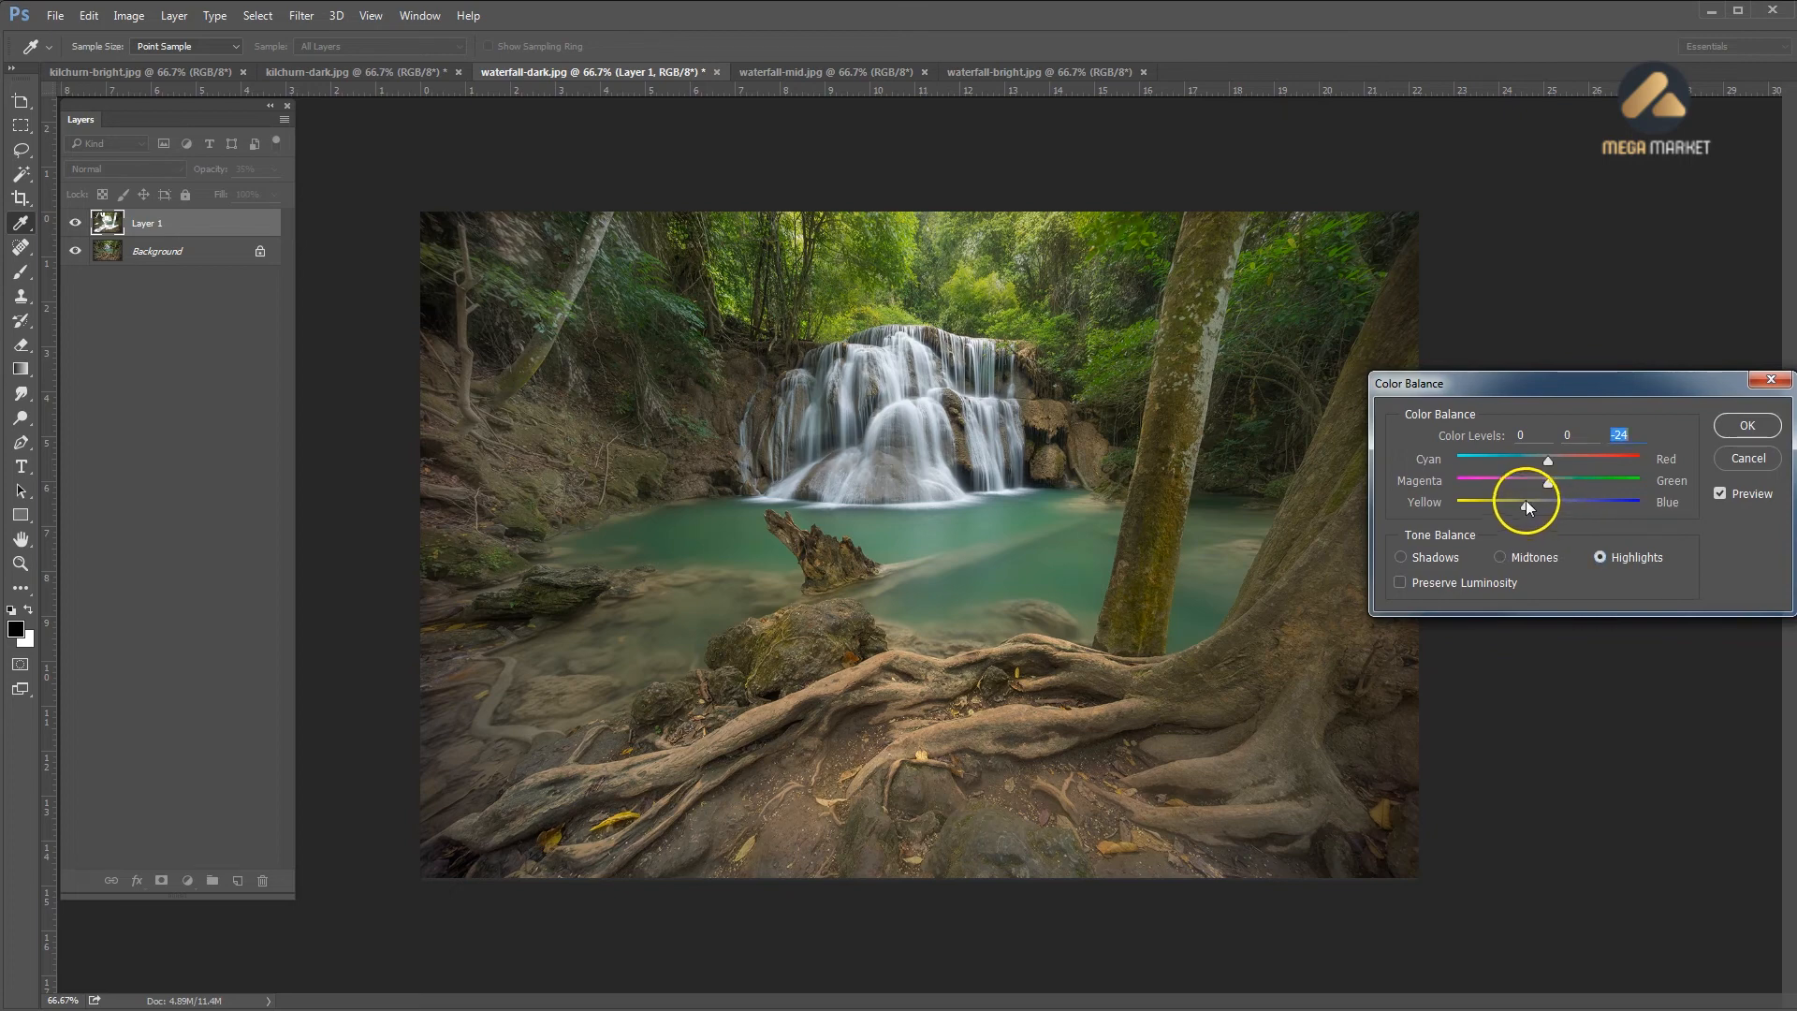
left_click(1563, 462)
left_click(1720, 492)
left_click(1720, 494)
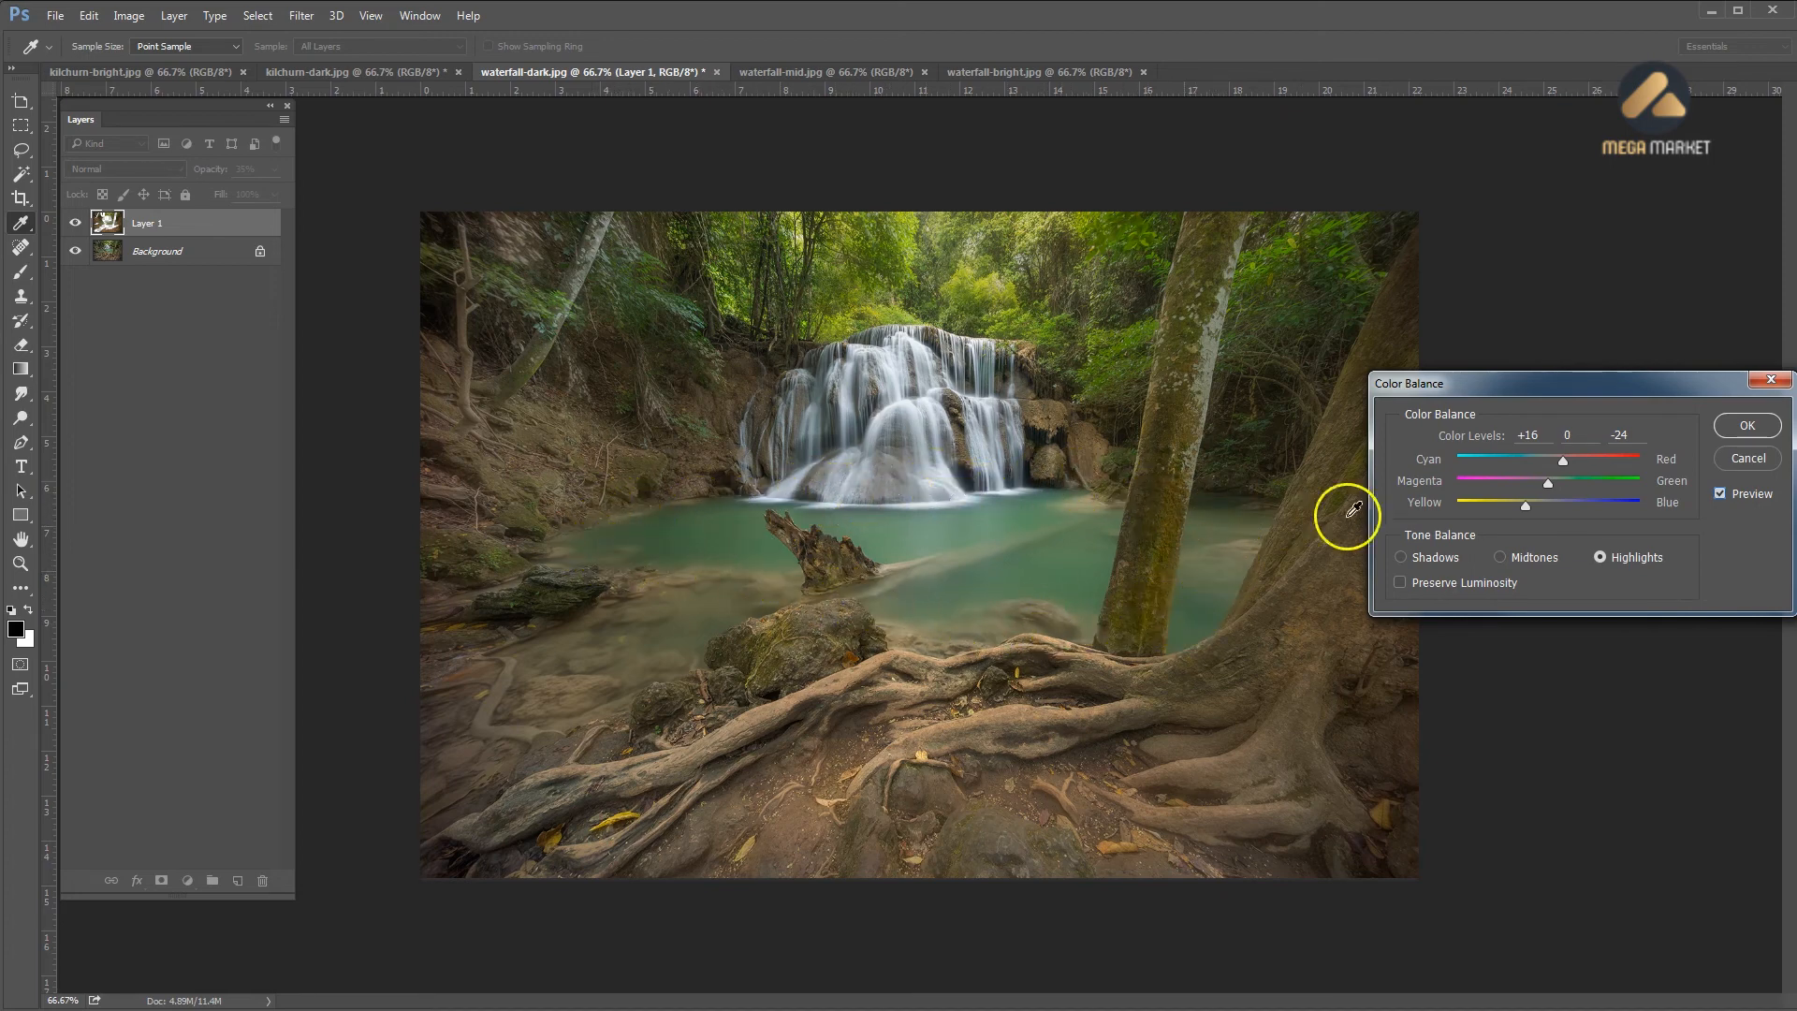
left_click(1747, 426)
Erase the warmed blur layer over the pool's water with a 175-pixel eraser
key("e")
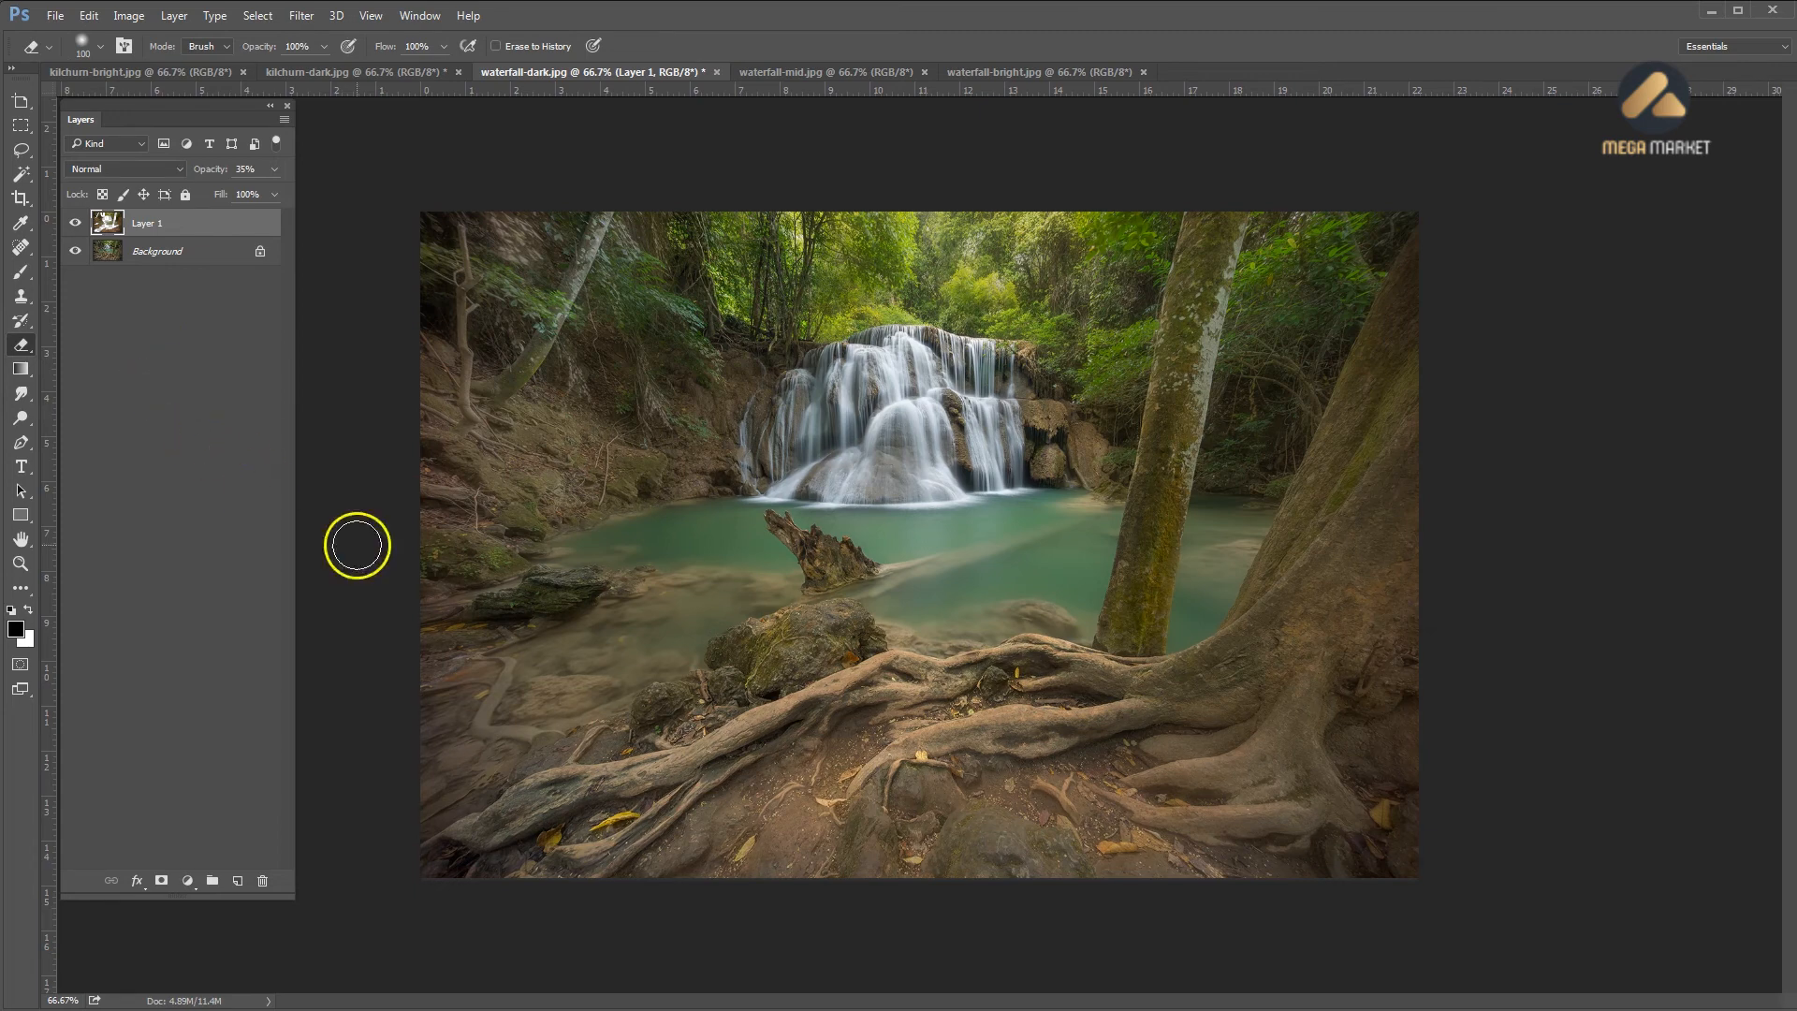
key("bracketright")
key("bracketright")
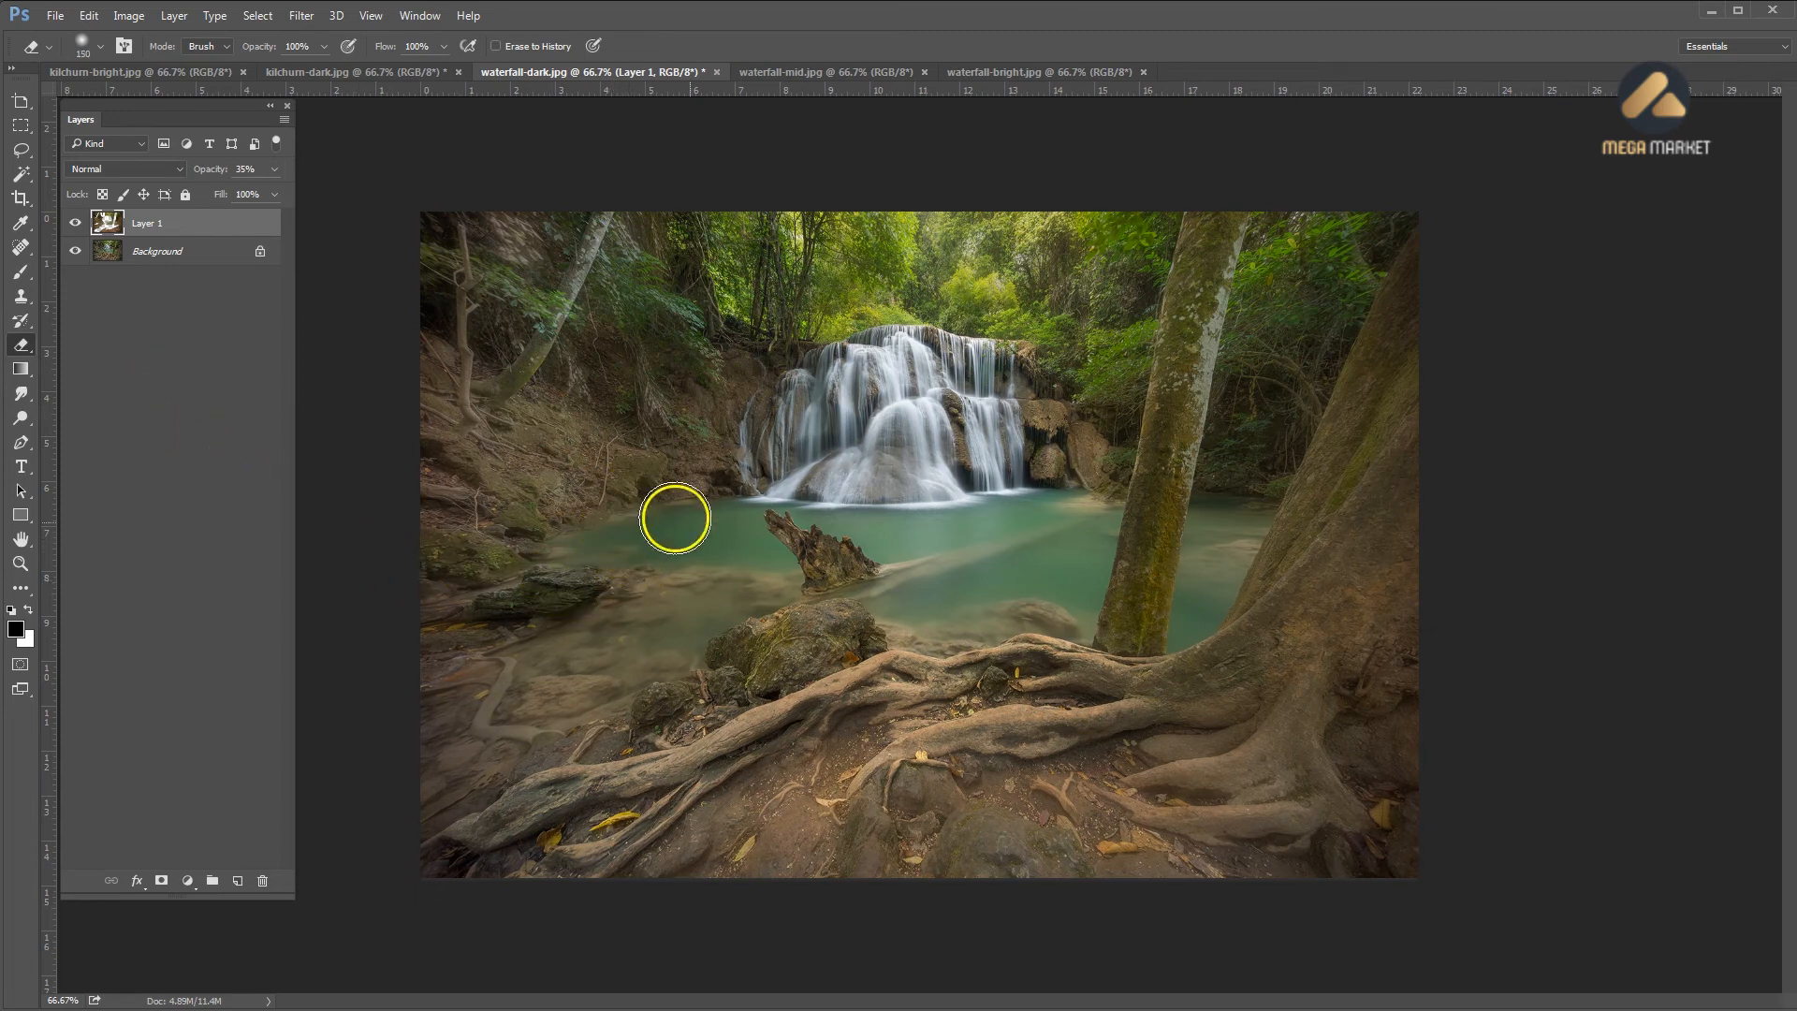
key("bracketright")
key("bracketright")
key("bracketright")
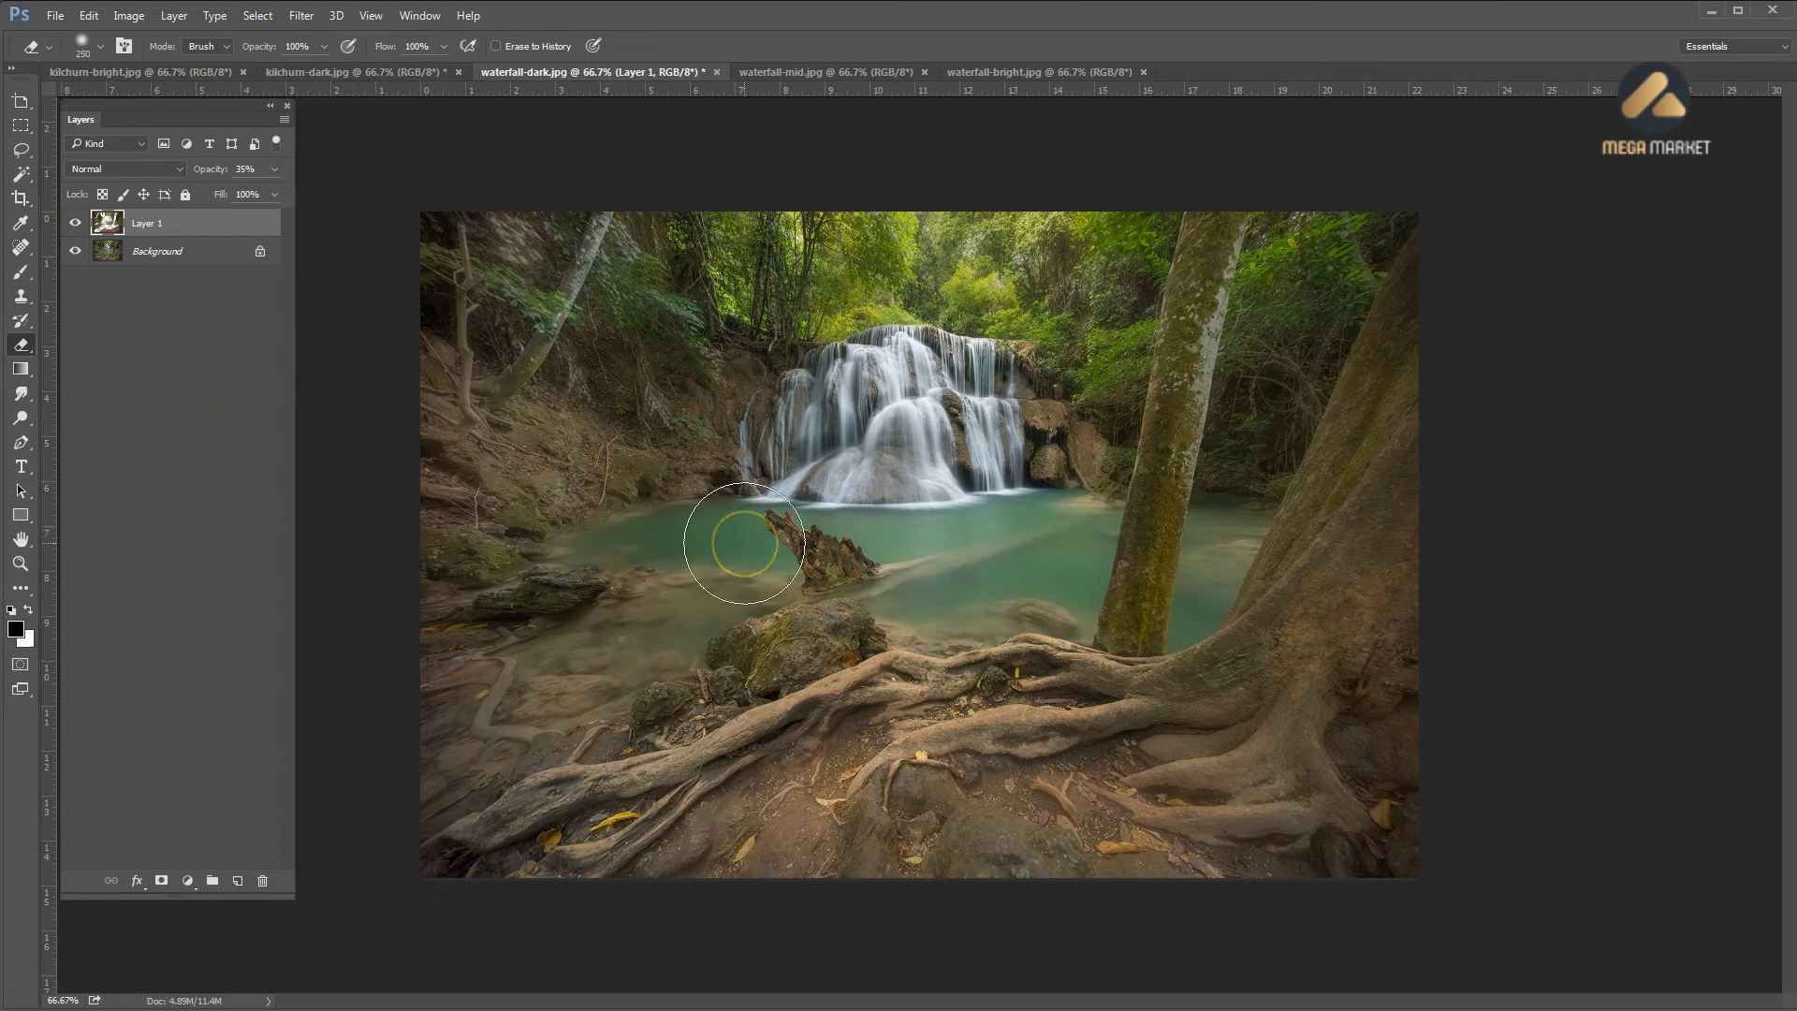
key("bracketleft")
mouse_move(730, 543)
left_mouse_down()
mouse_move(602, 546)
mouse_move(788, 534)
mouse_move(764, 550)
mouse_move(868, 583)
mouse_move(1067, 598)
mouse_move(1075, 523)
mouse_move(915, 542)
mouse_move(1083, 519)
mouse_move(1082, 565)
mouse_move(1180, 610)
mouse_move(1216, 524)
mouse_move(1240, 520)
mouse_move(1196, 600)
mouse_move(1145, 579)
mouse_move(1108, 528)
mouse_move(613, 543)
mouse_move(1063, 600)
mouse_move(1080, 538)
mouse_move(1247, 560)
mouse_move(1184, 584)
mouse_move(1176, 569)
mouse_move(958, 542)
left_mouse_up()
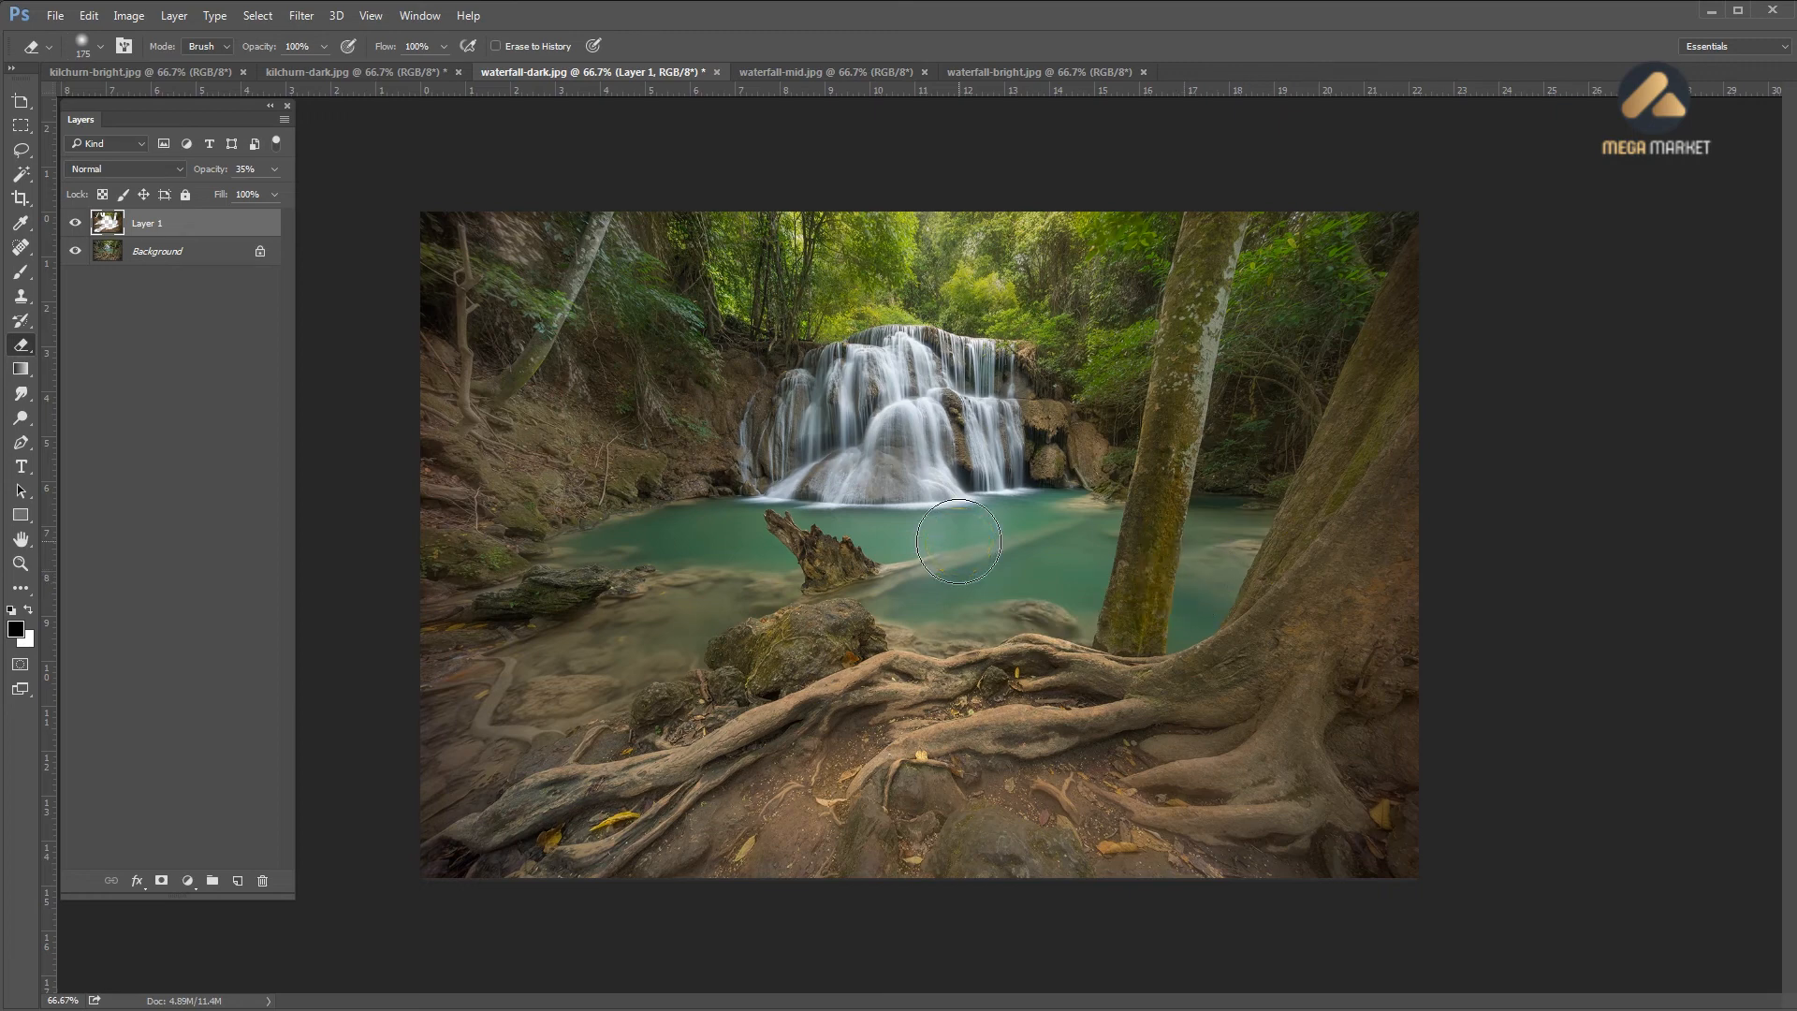
Merge the blurred layer into the background and duplicate the result onto a new layer
key("ctrl+e")
left_click(981, 520)
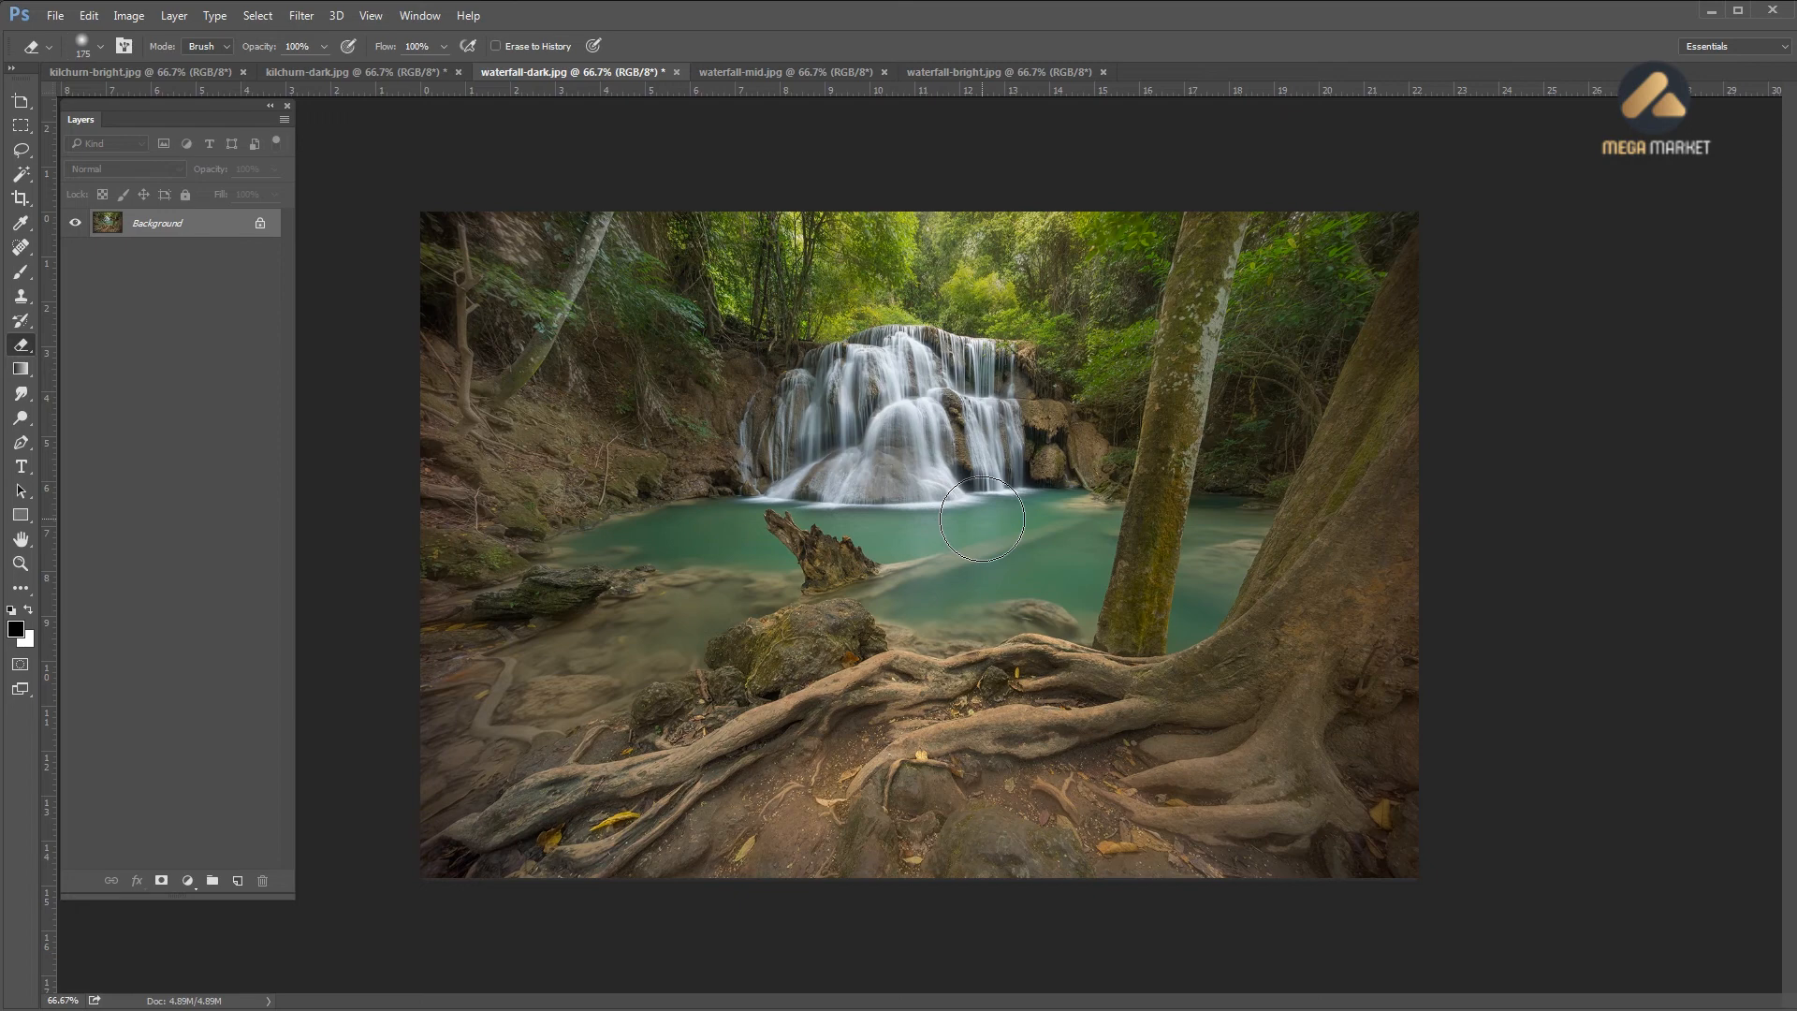
key("ctrl+j")
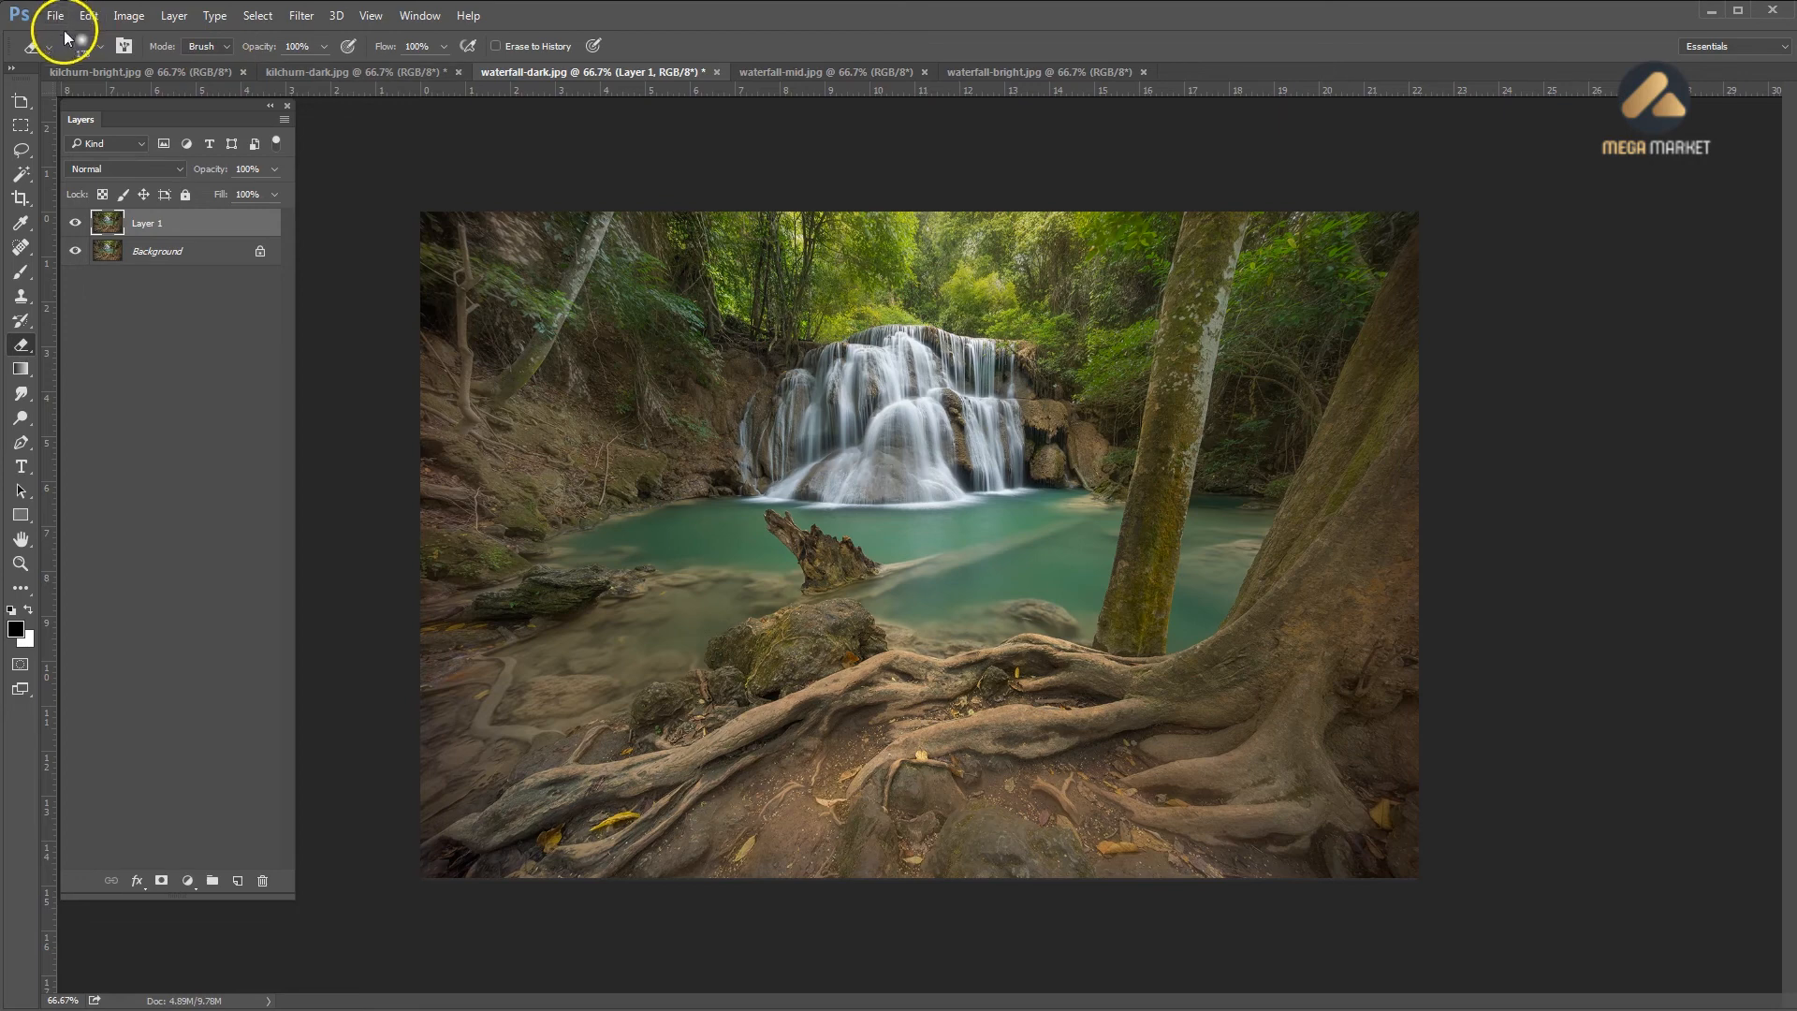
Set the duplicate layer's blend mode to Soft Light and lower its opacity to 36%
left_click(110, 168)
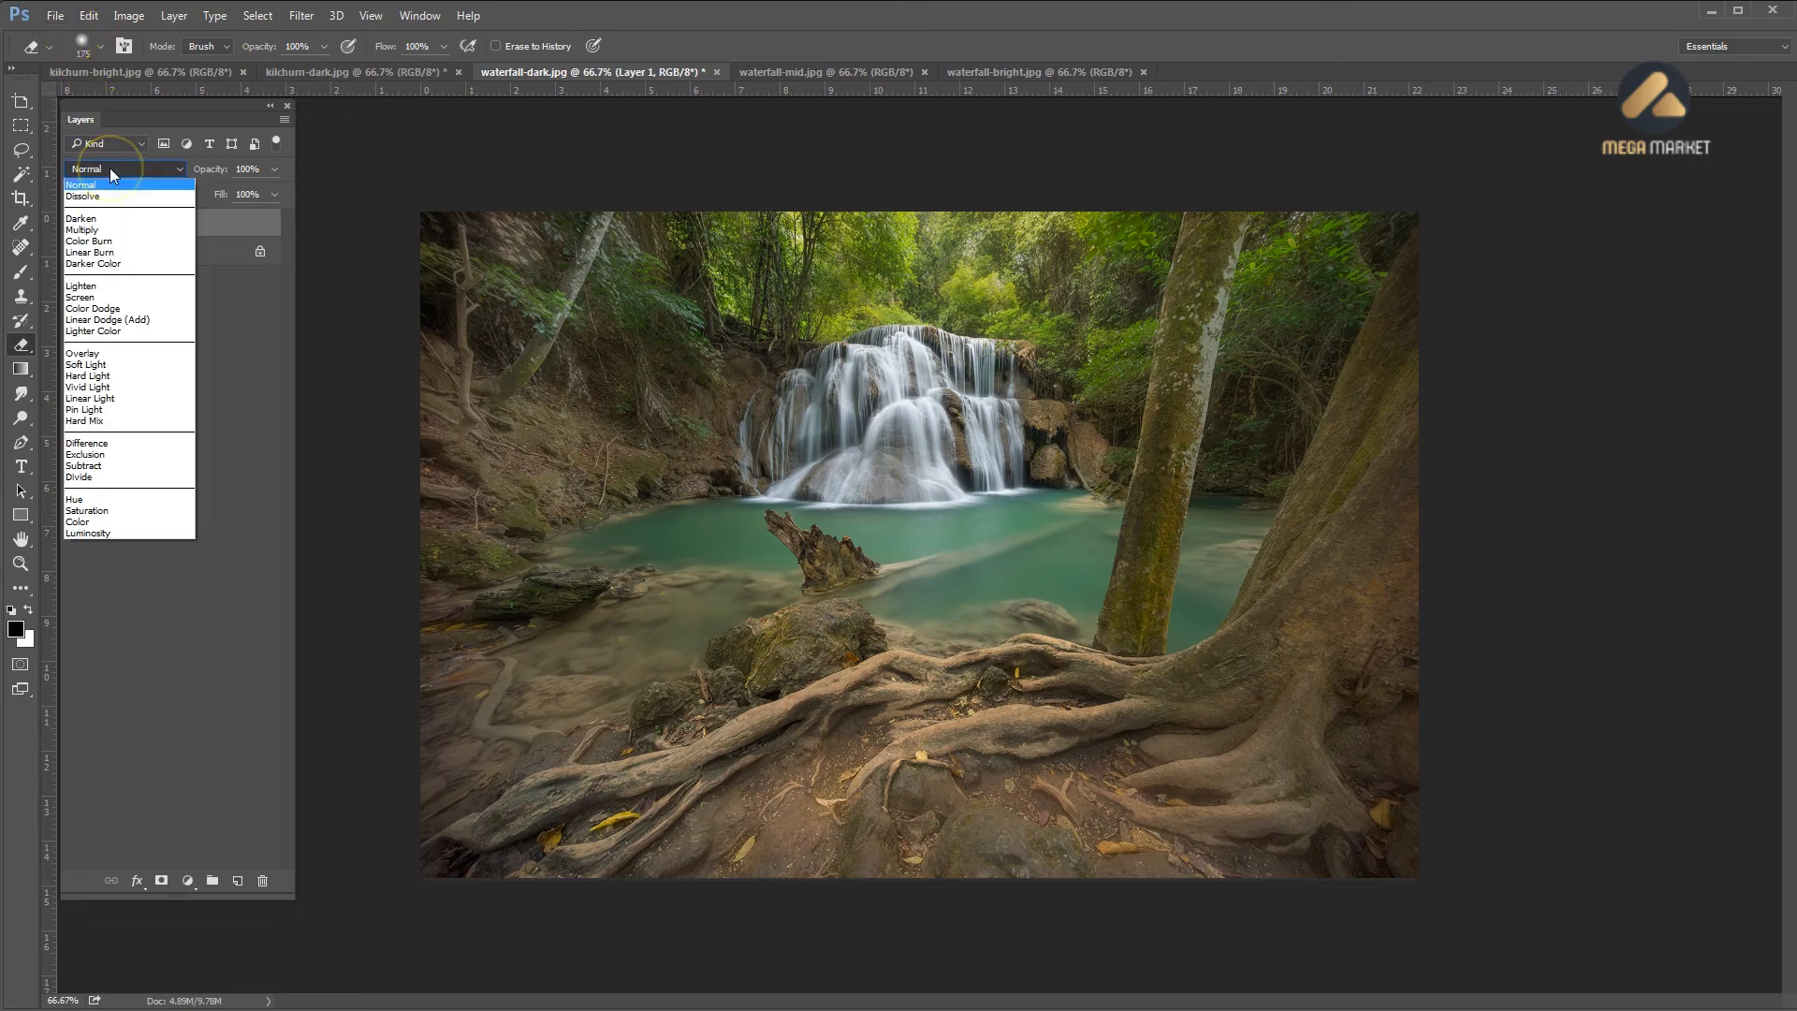
left_click(127, 364)
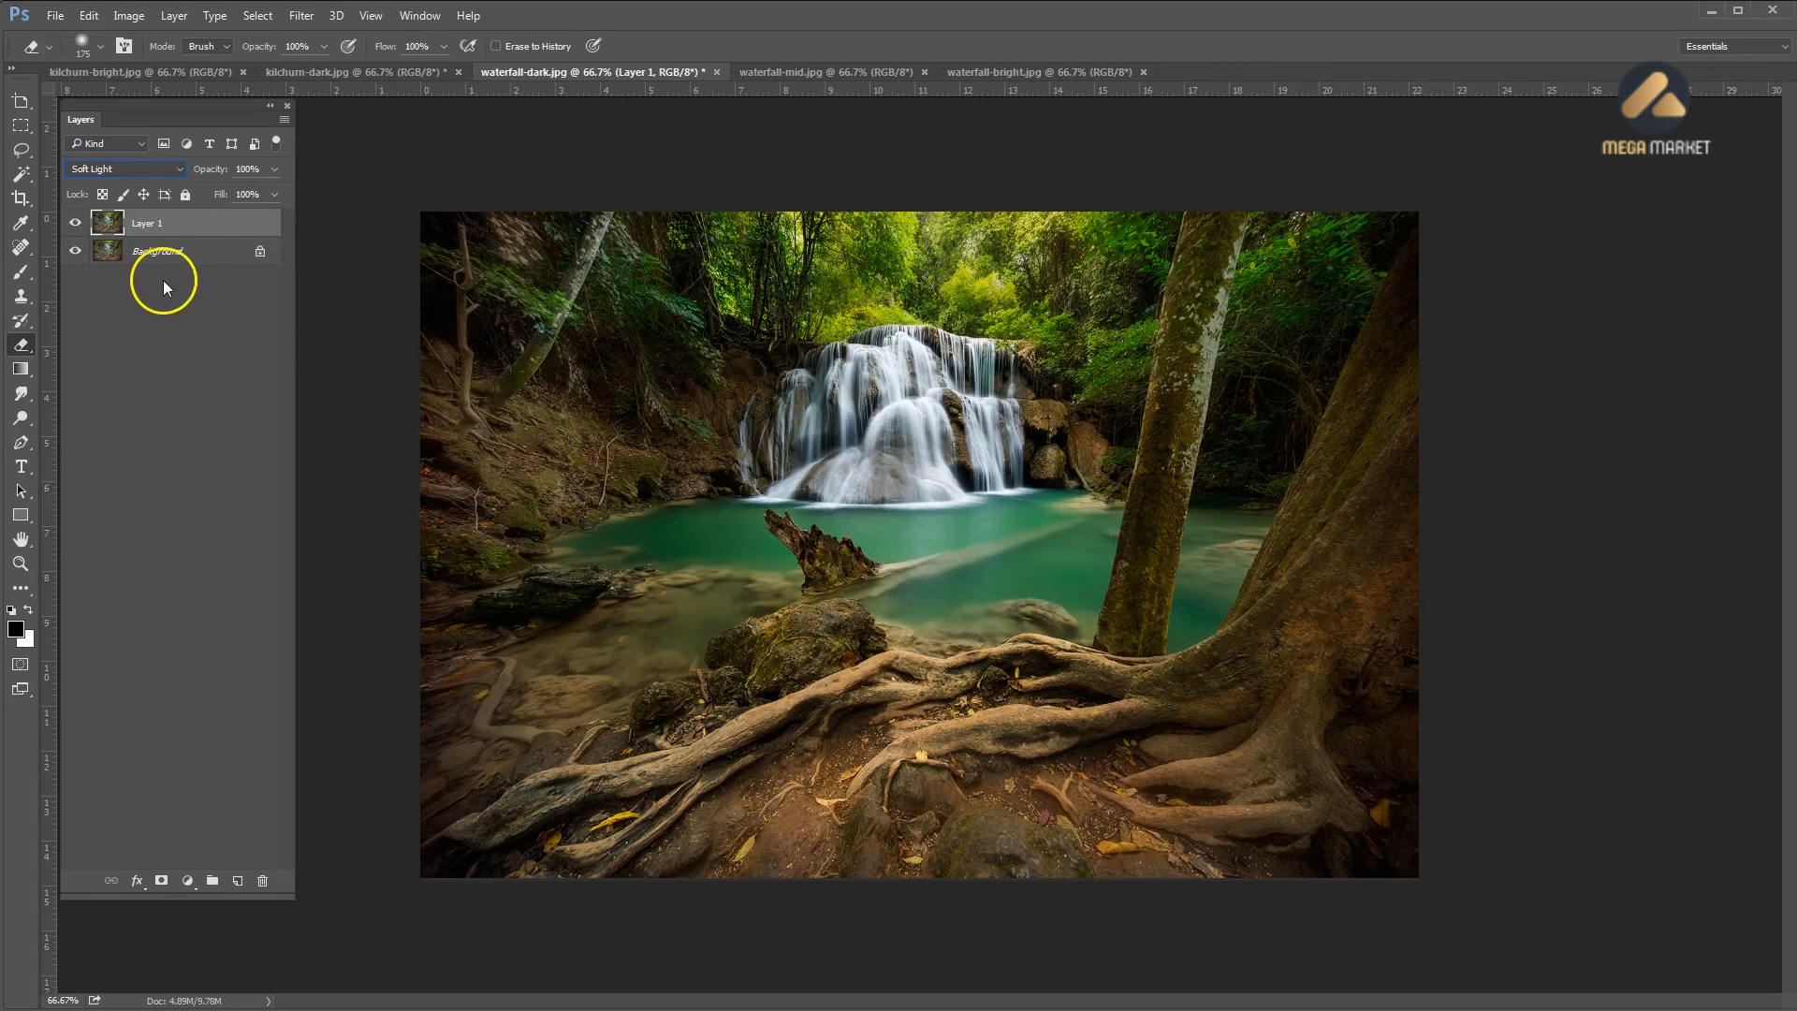
left_click(275, 171)
left_click_drag(247, 193, 228, 195)
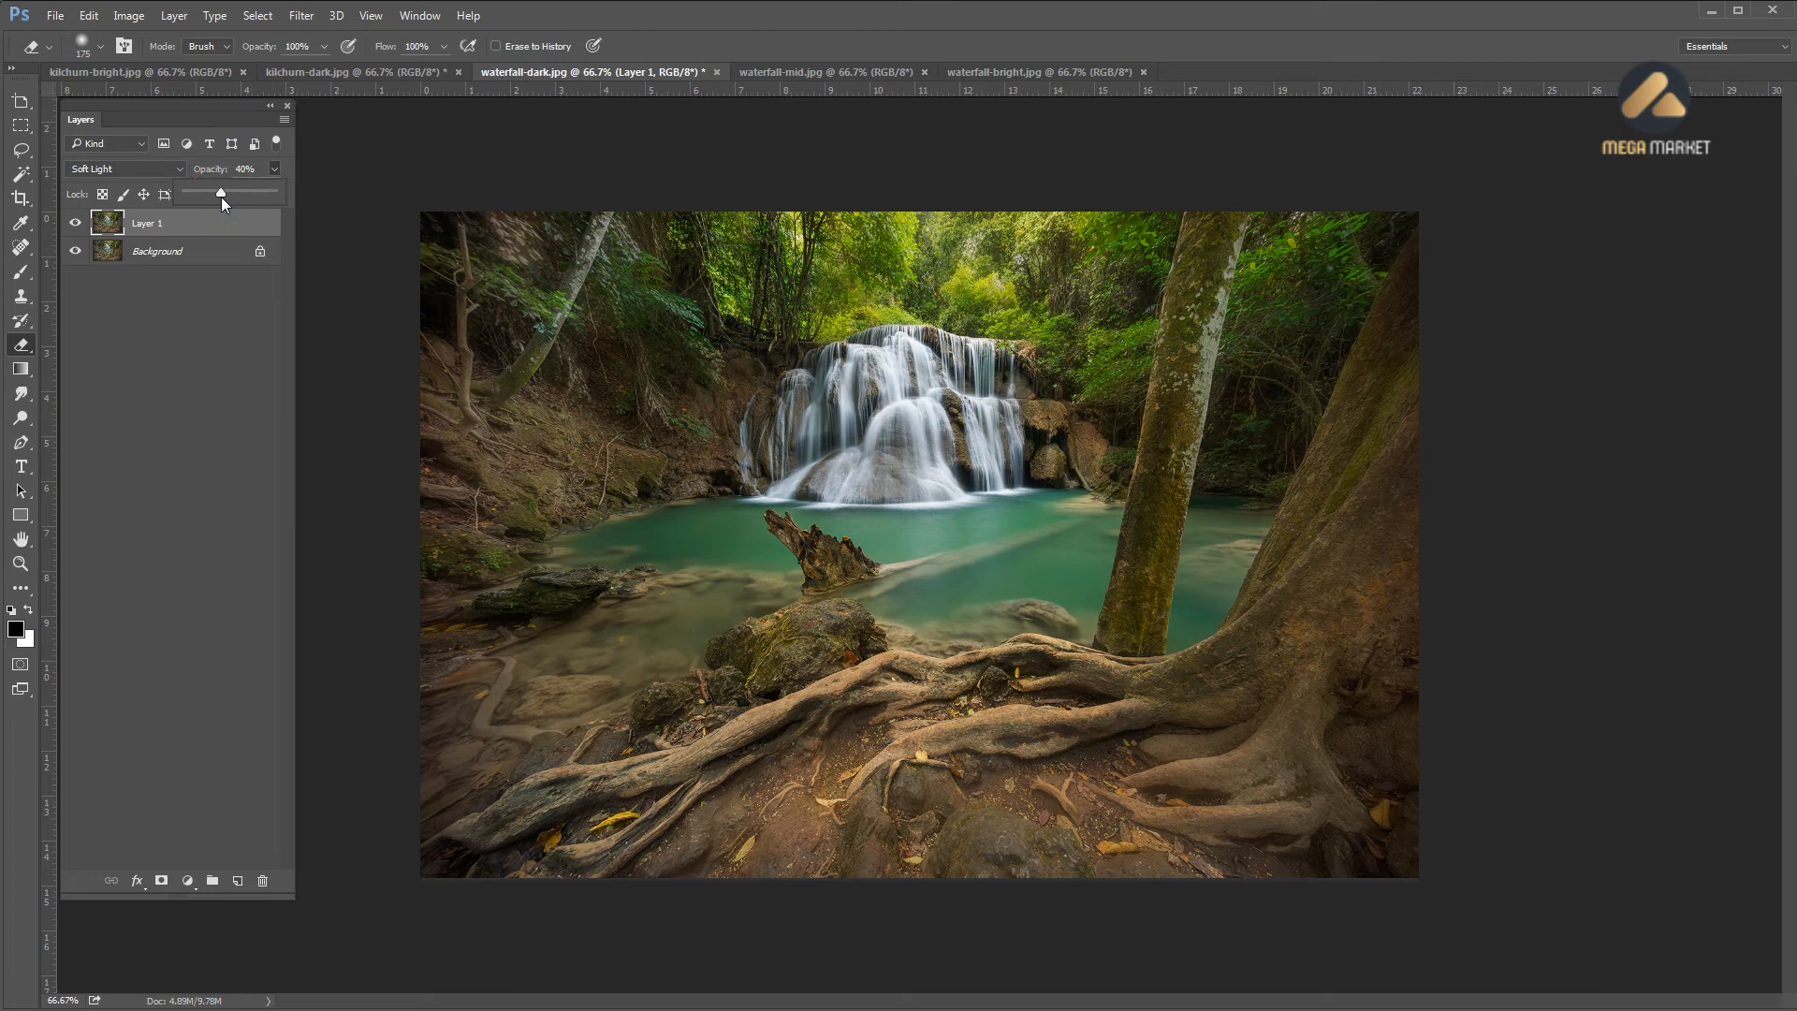
Erase the Soft Light layer around the photo's edges and over the foreground roots with a 400-pixel brush
left_click(26, 344)
key("bracketright")
key("bracketright")
key("bracketright")
key("bracketright")
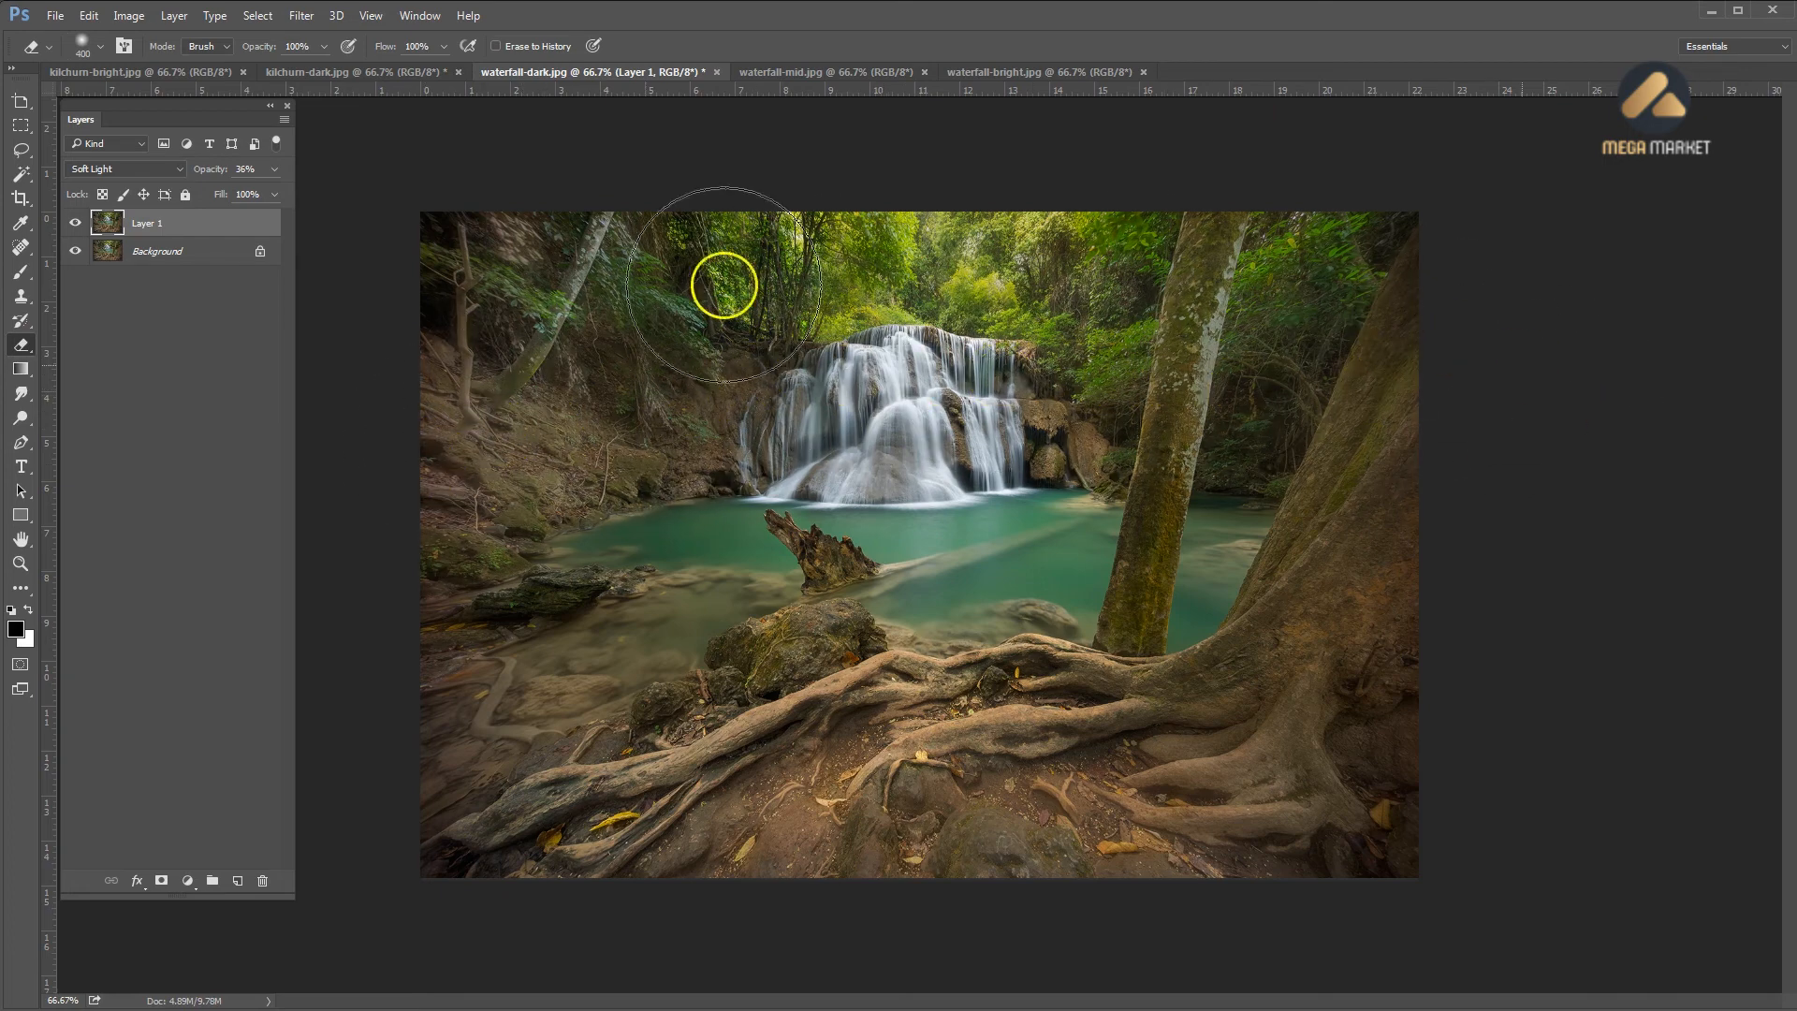
mouse_move(1447, 551)
left_mouse_down()
mouse_move(1247, 735)
mouse_move(896, 739)
mouse_move(613, 701)
mouse_move(469, 644)
mouse_move(444, 707)
mouse_move(490, 864)
mouse_move(642, 865)
mouse_move(877, 826)
mouse_move(1322, 815)
mouse_move(1466, 677)
mouse_move(1302, 809)
mouse_move(1125, 851)
mouse_move(893, 837)
mouse_move(826, 799)
mouse_move(789, 718)
mouse_move(834, 811)
mouse_move(1133, 875)
mouse_move(1364, 858)
left_mouse_up()
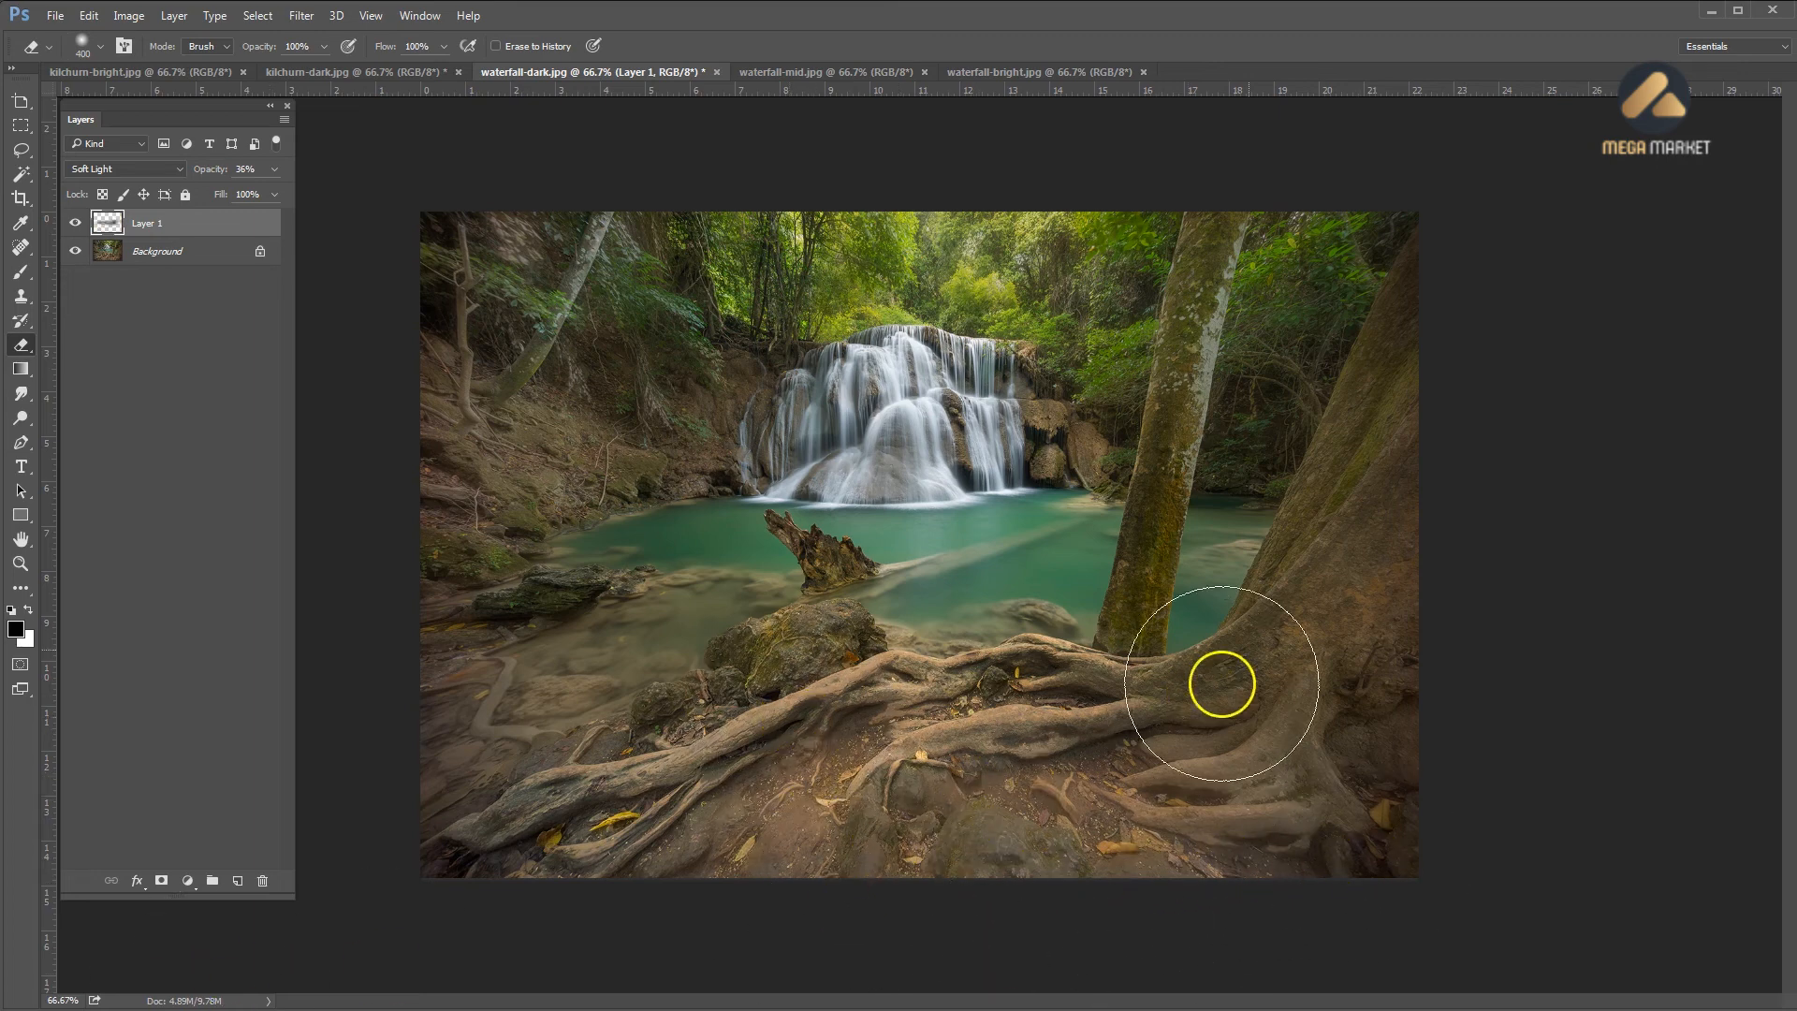
Shrink the eraser to 125 pixels and erase the Soft Light effect along the tree trunk beside the pool
key("[")
key("[")
key("bracketleft")
key("bracketleft")
key("bracketleft")
key("bracketleft")
key("bracketleft")
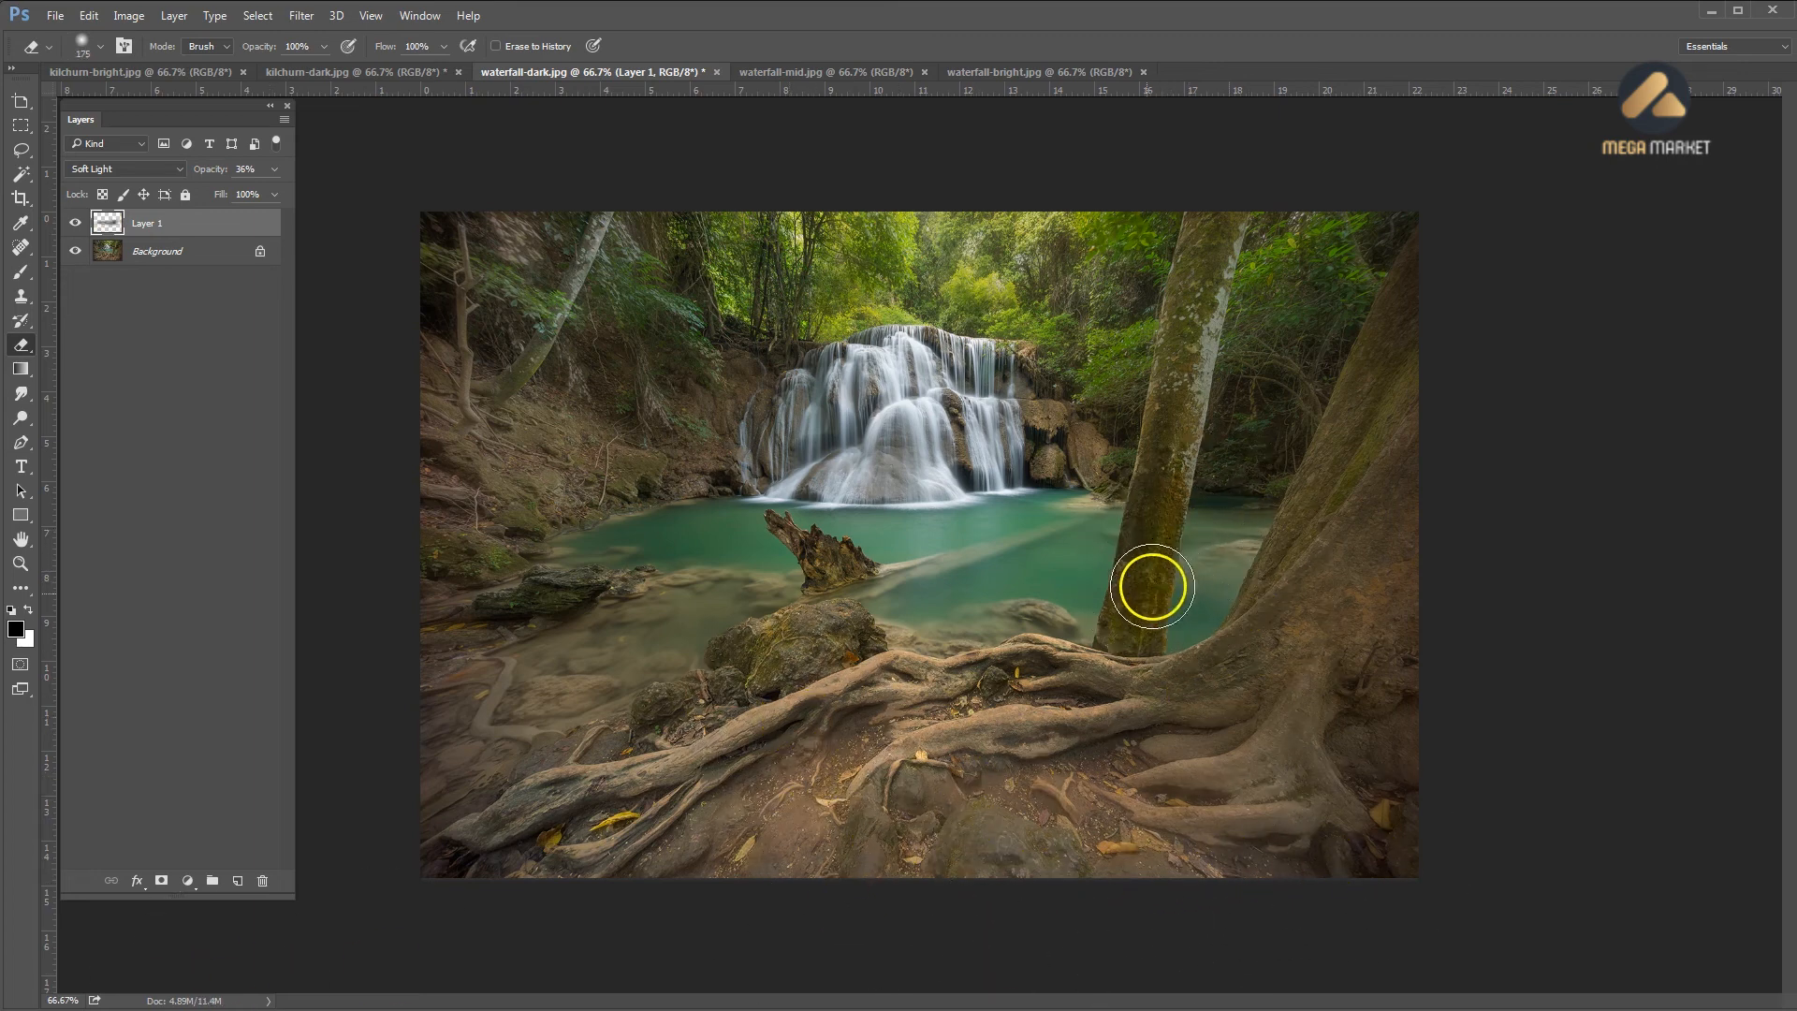
key("bracketright")
mouse_move(1131, 625)
left_mouse_down()
mouse_move(1195, 284)
mouse_move(1204, 112)
left_mouse_up()
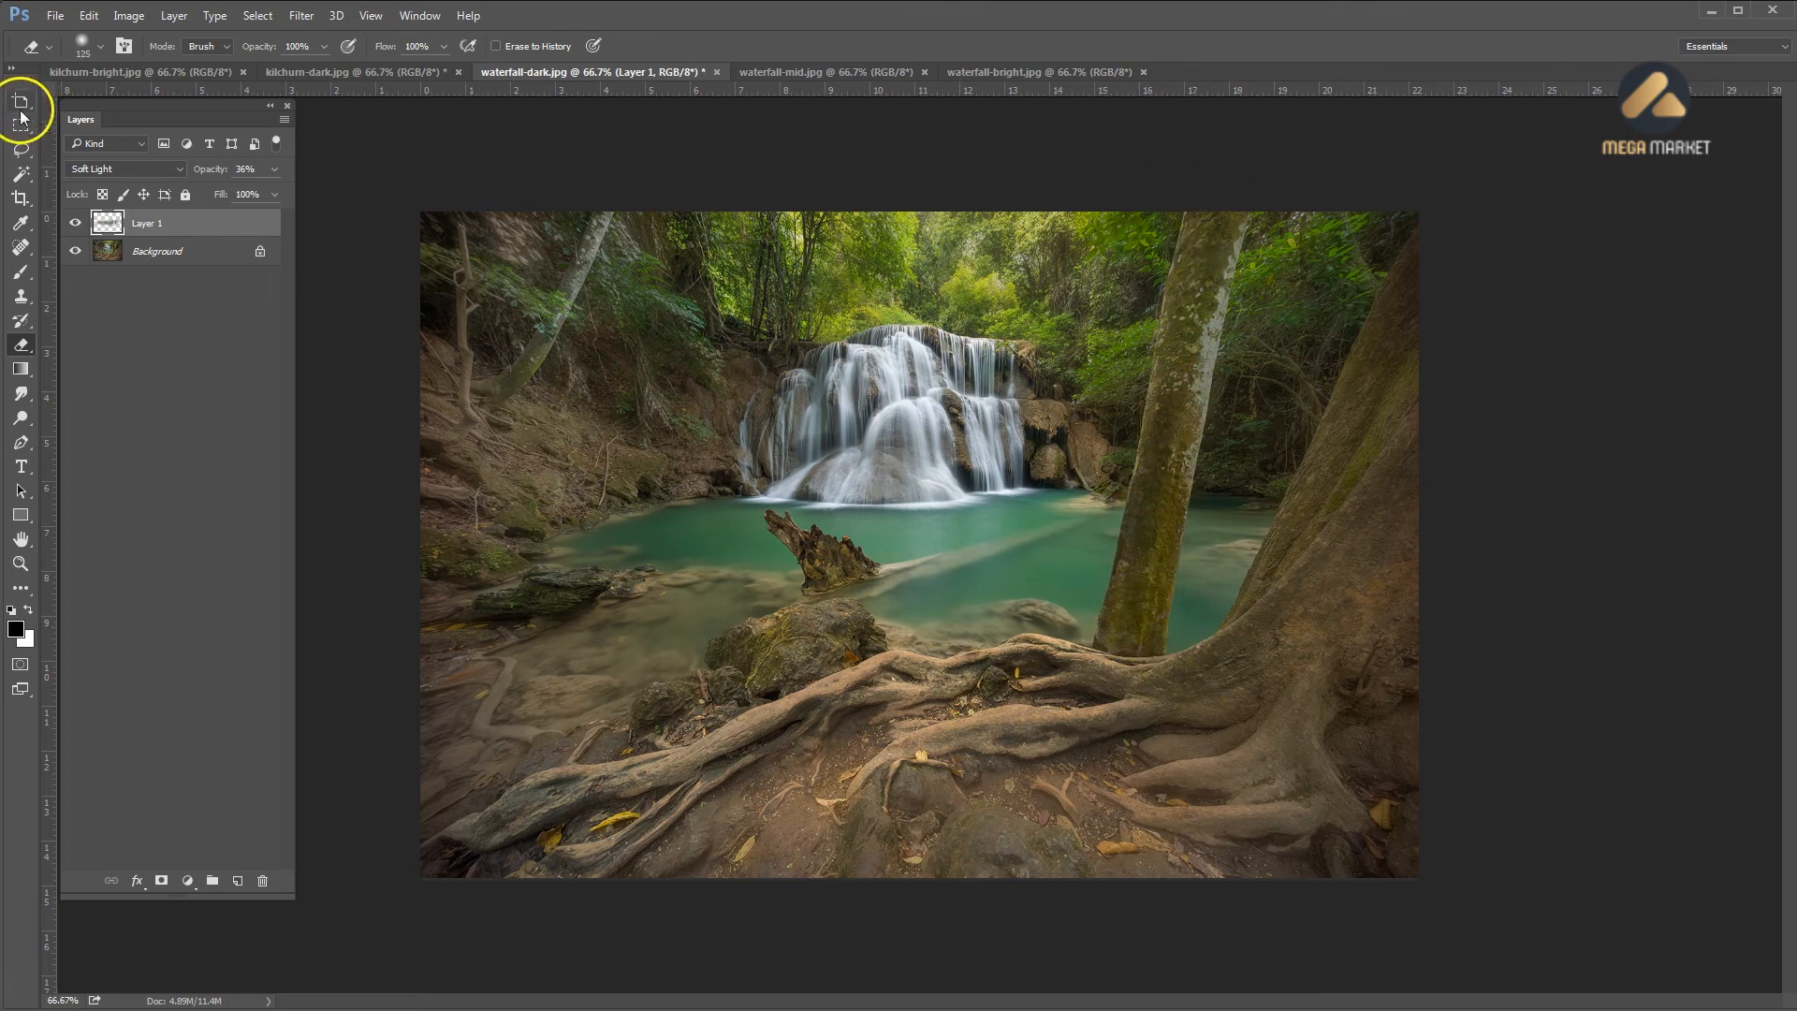
Compare the photo with the Soft Light layer hidden and shown
left_click(76, 223)
left_click(75, 225)
left_click(73, 224)
left_click(74, 225)
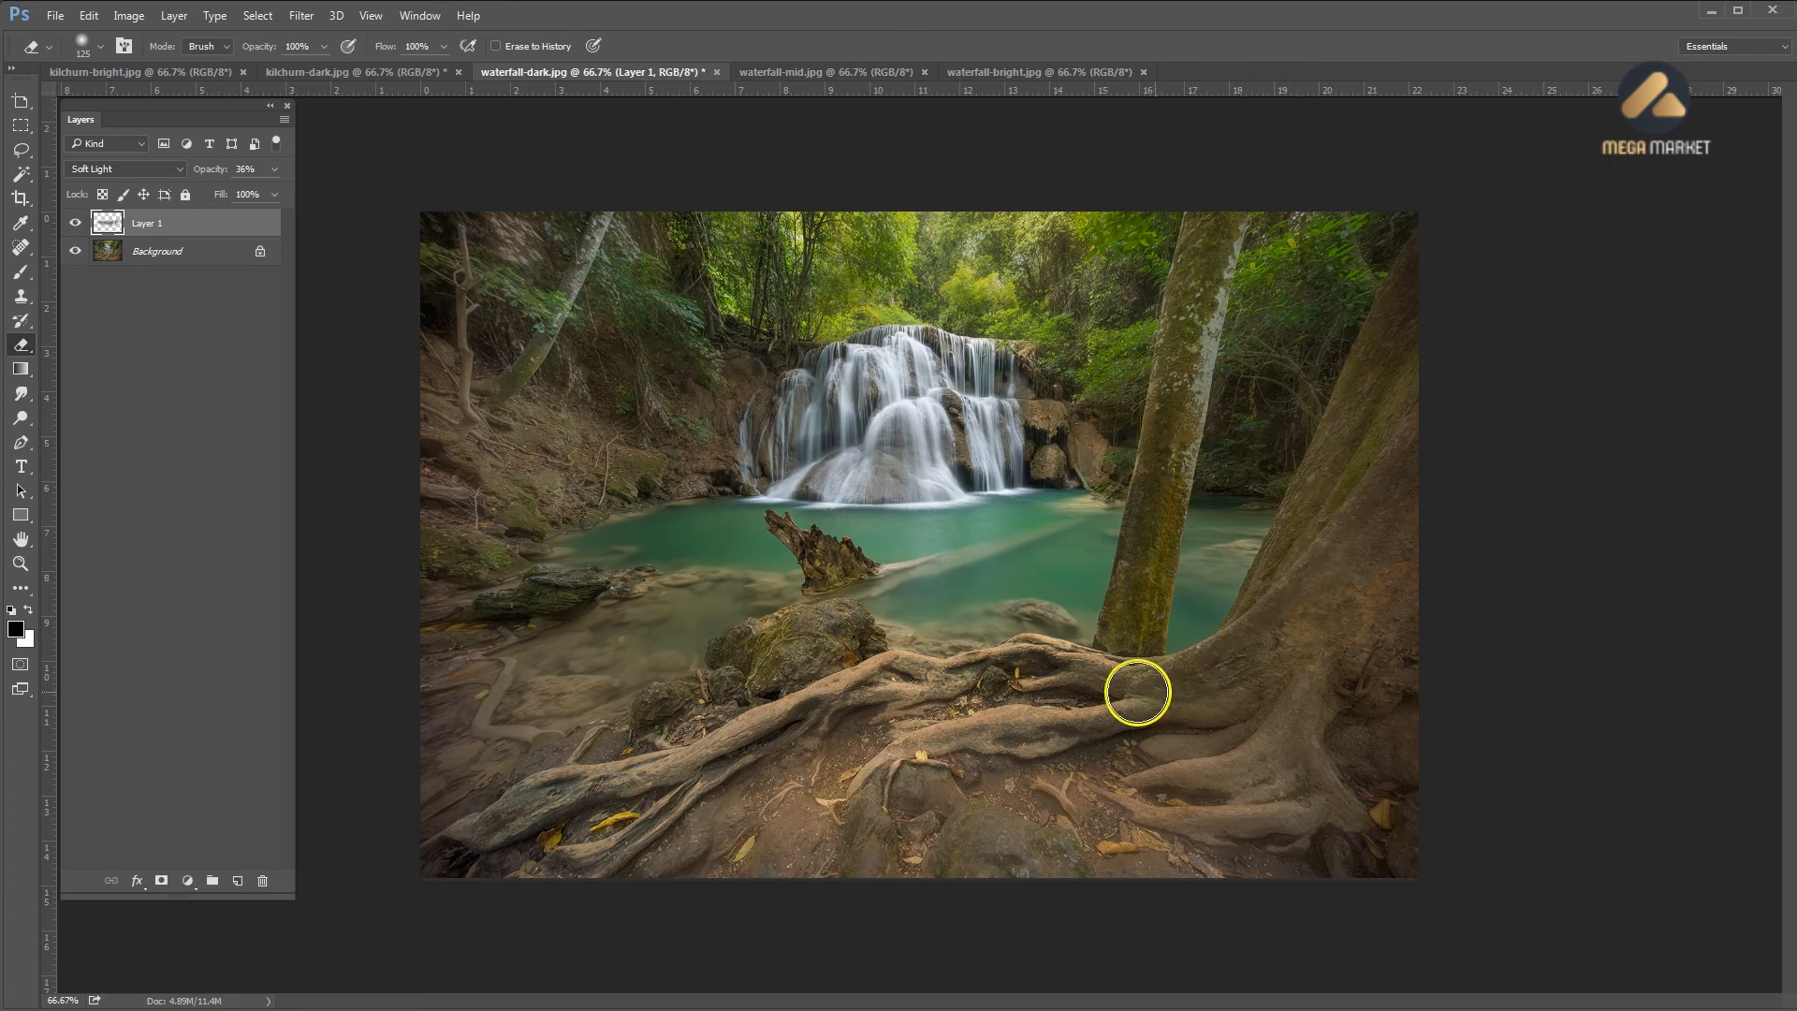
left_click(896, 704)
key("ctrl+b")
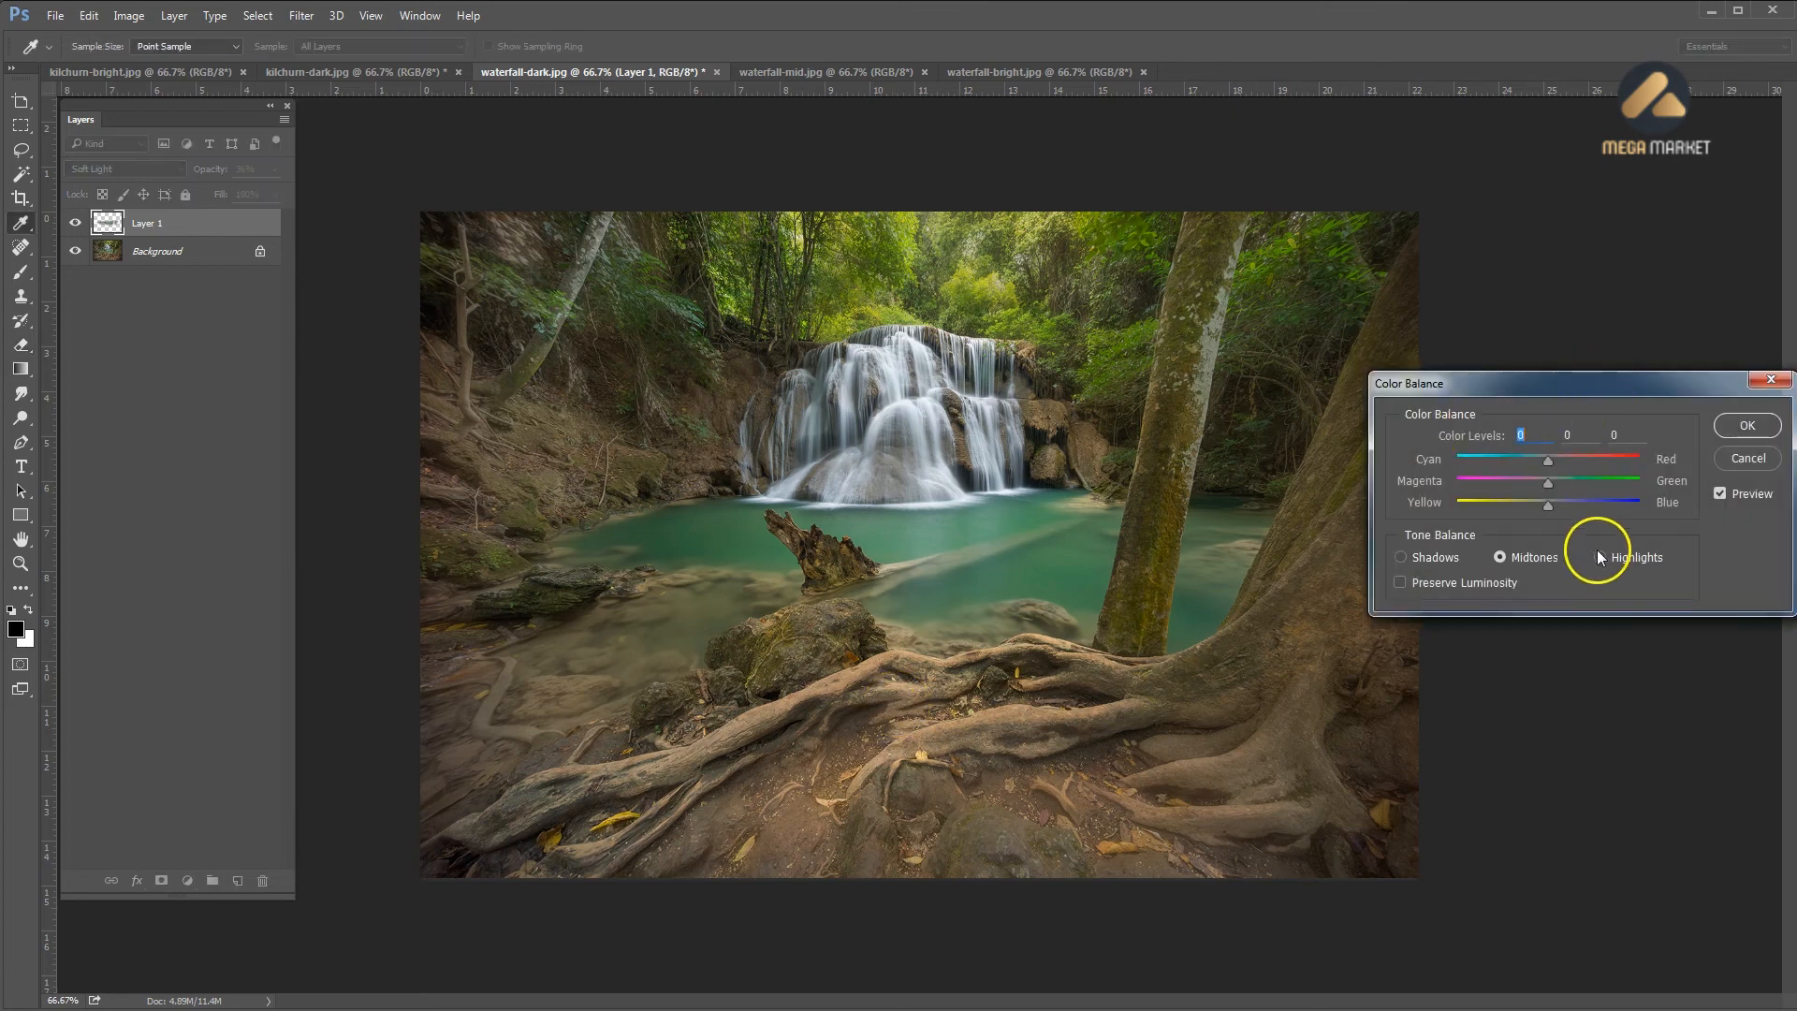
left_click_drag(1548, 460, 1544, 462)
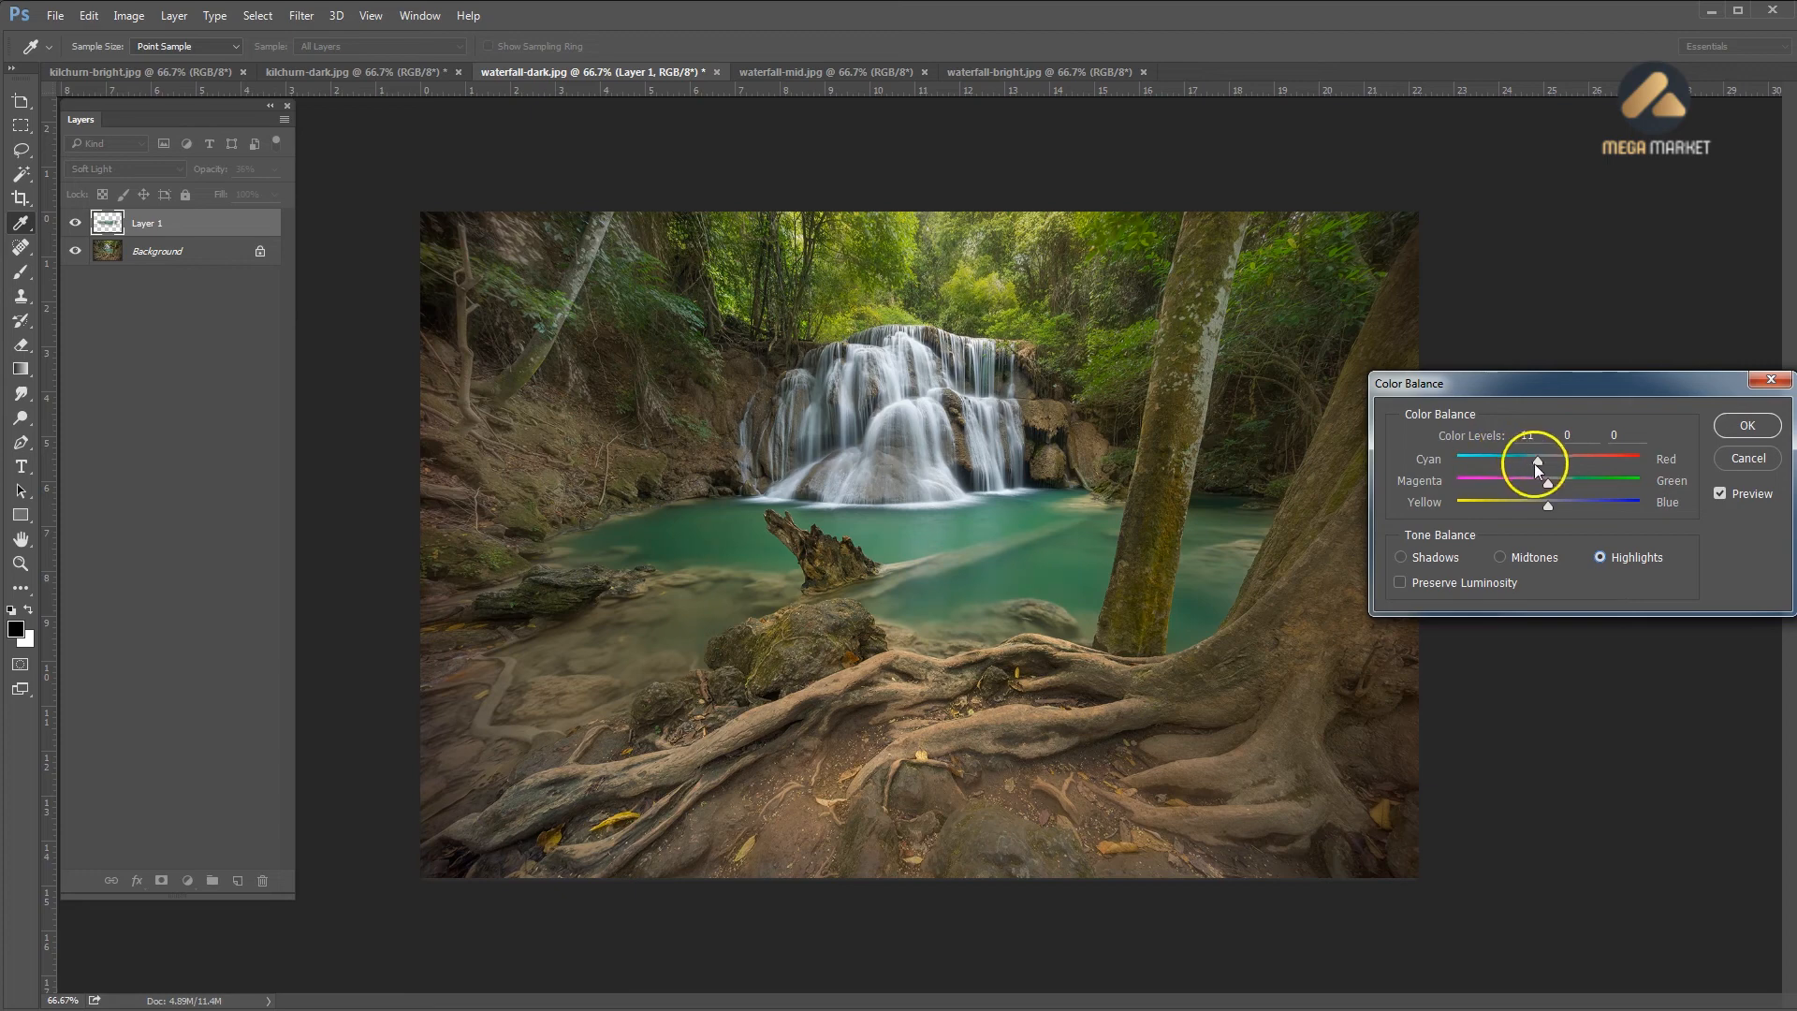
left_click_drag(1552, 468, 1573, 507)
left_click_drag(1607, 507, 1608, 507)
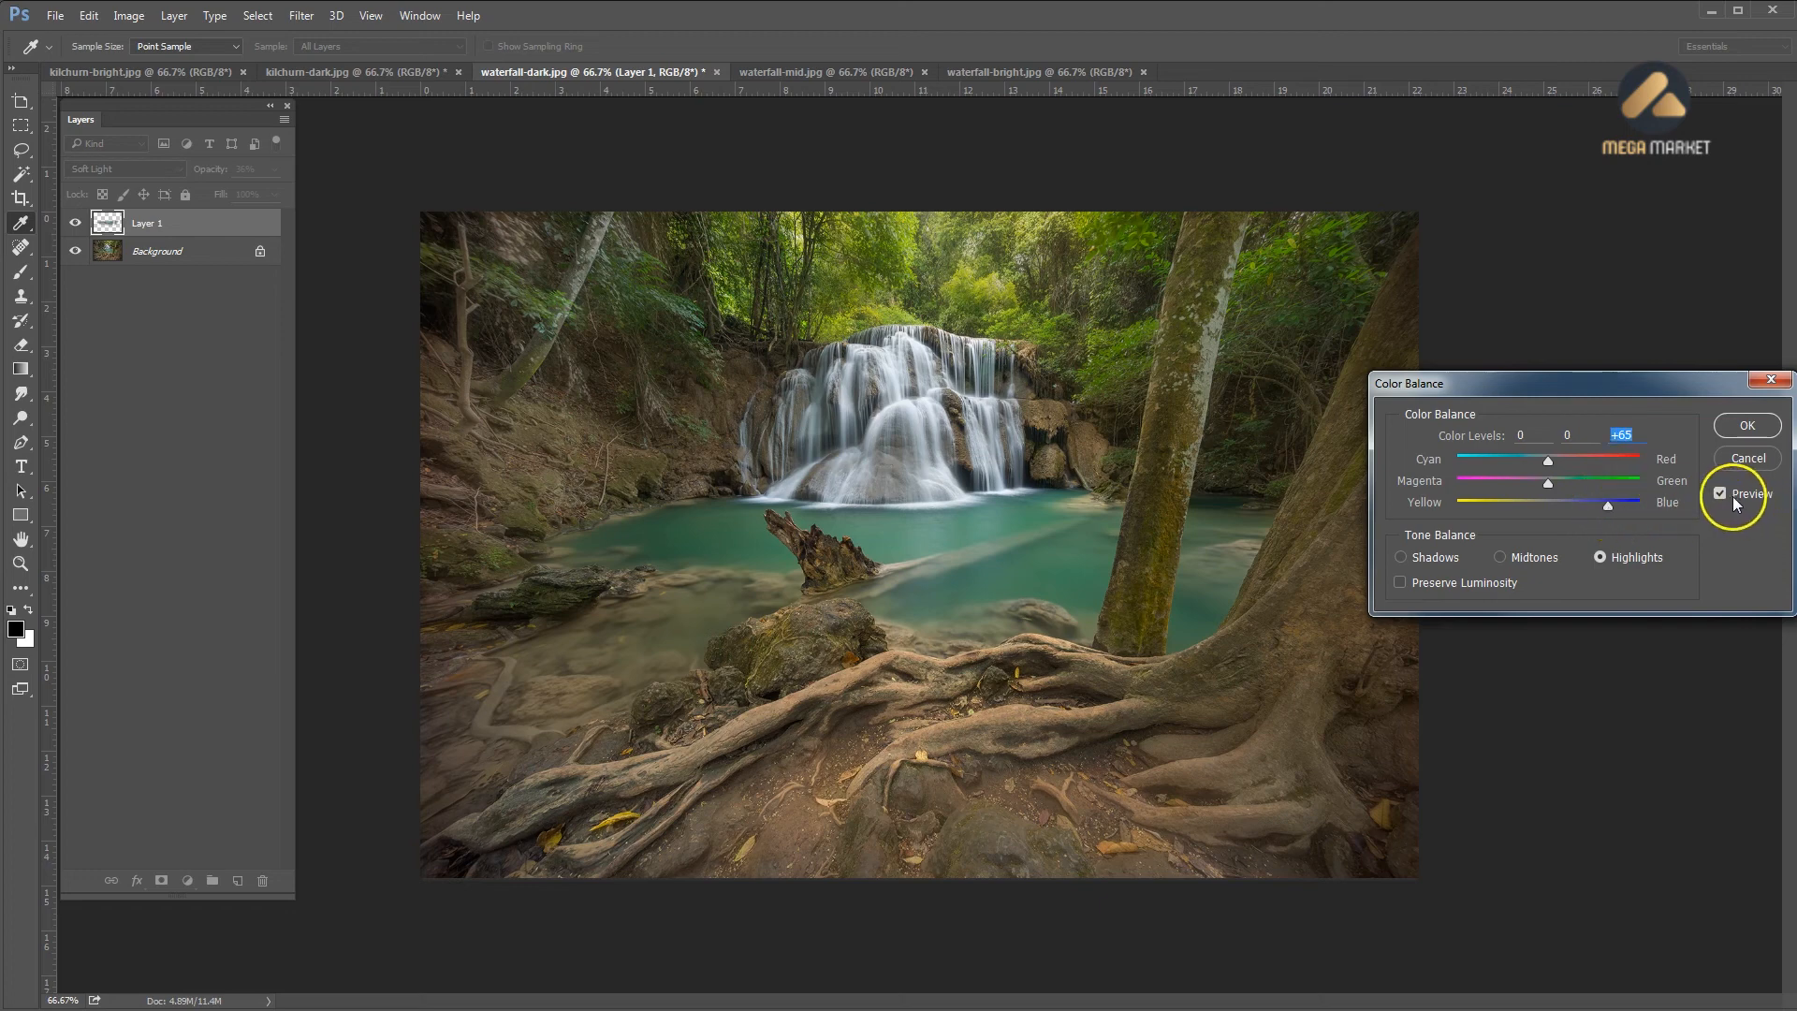
left_click(1734, 460)
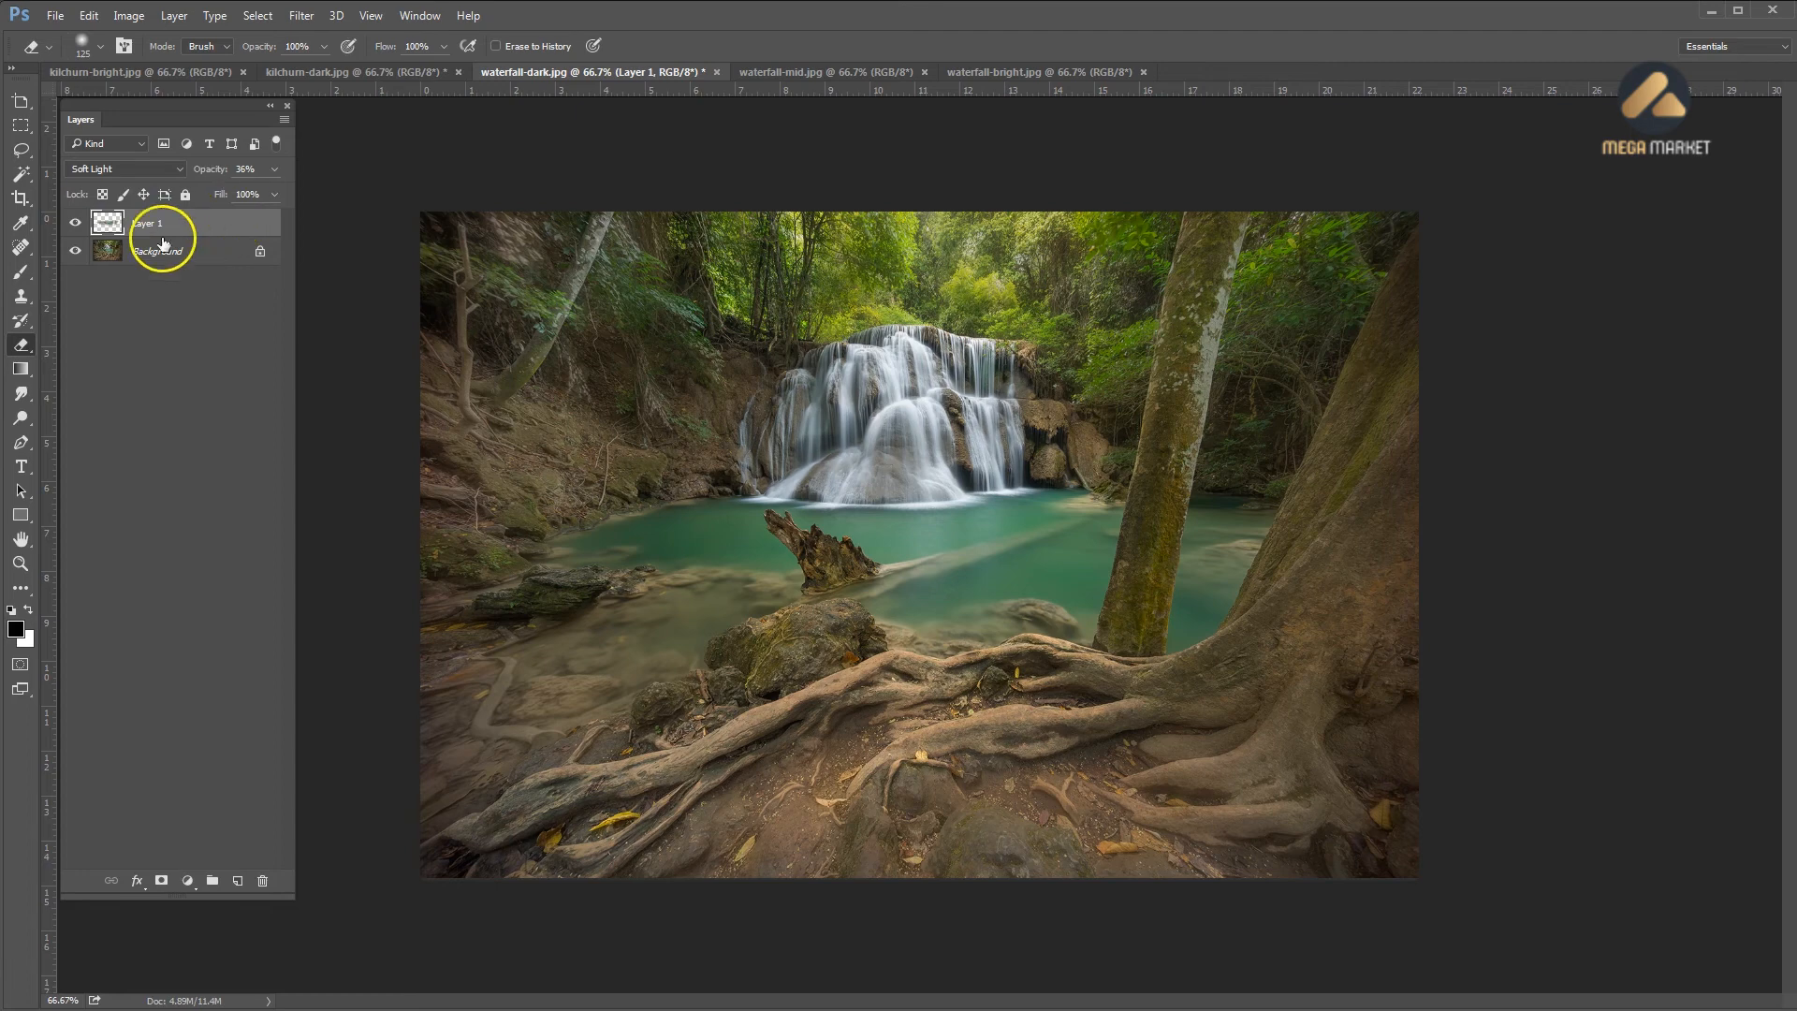
Toggle the Soft Light layer's visibility several times to review its contrast around the pool and waterfall
left_click(75, 222)
left_click(75, 222)
left_click(75, 223)
left_click(75, 223)
left_click(74, 224)
left_click(74, 224)
Flatten the image back to a single background layer and duplicate it onto a new layer
key("Delete")
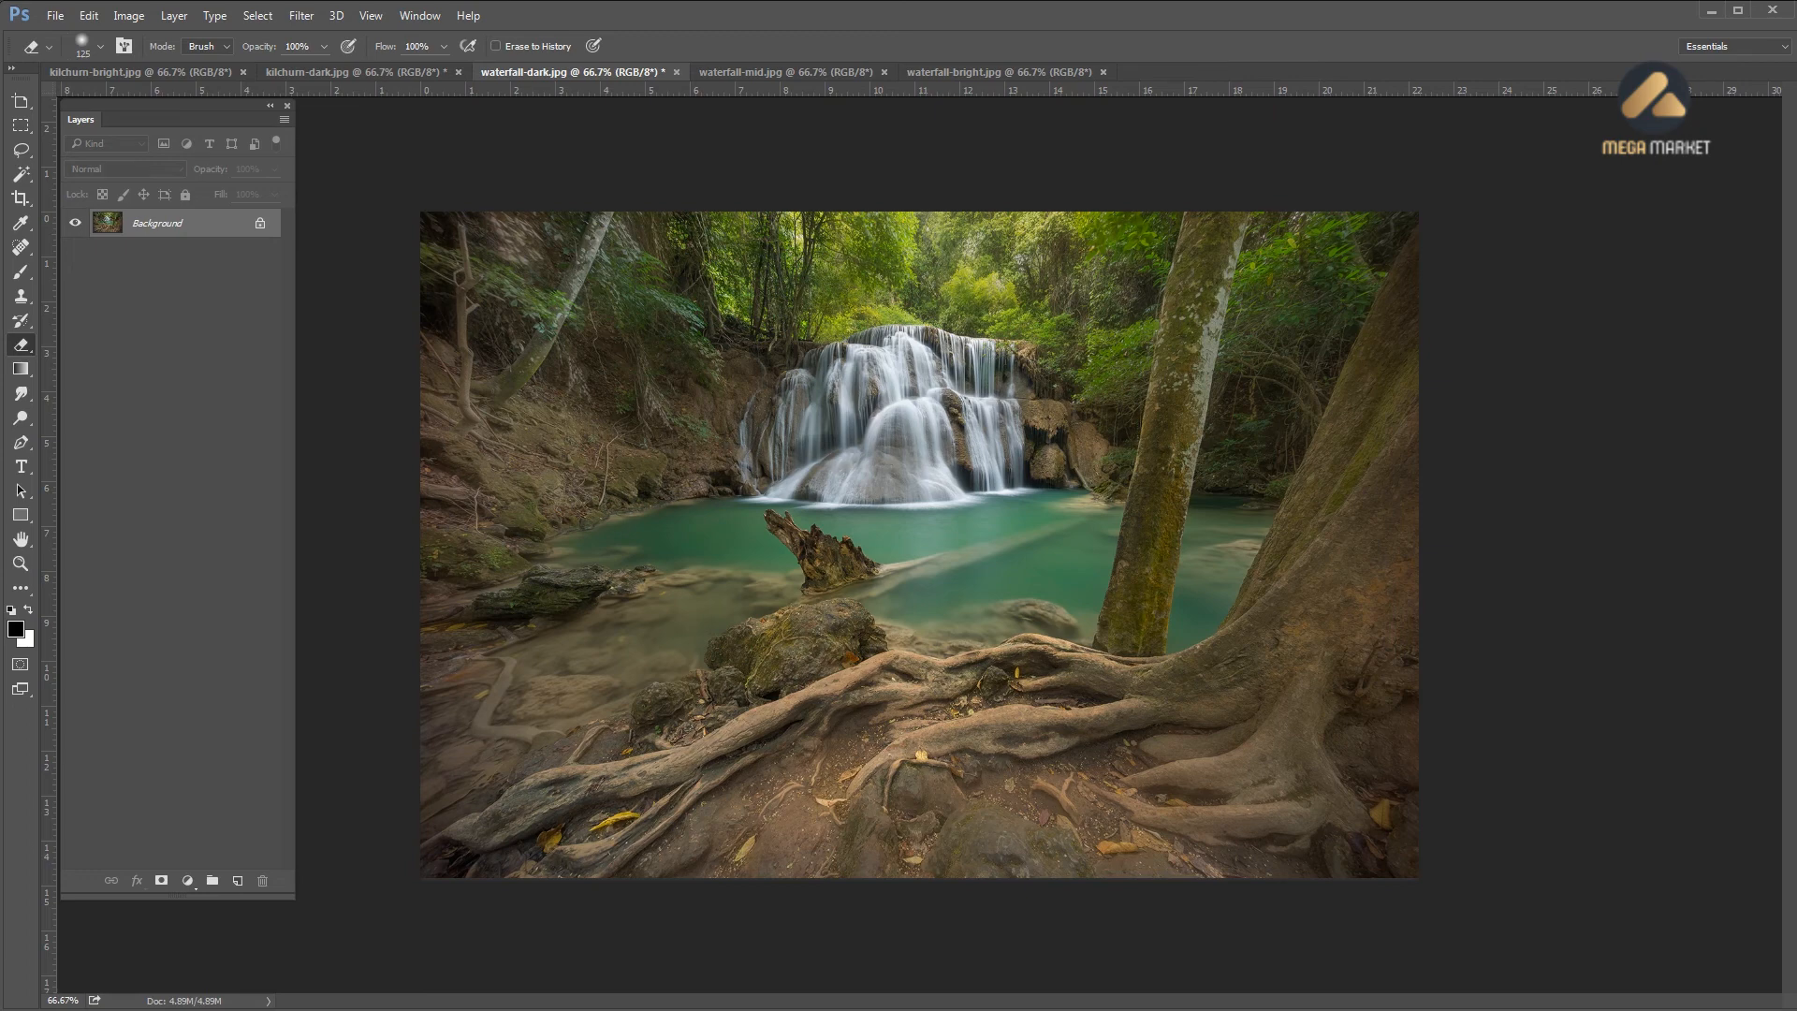
key("ctrl+j")
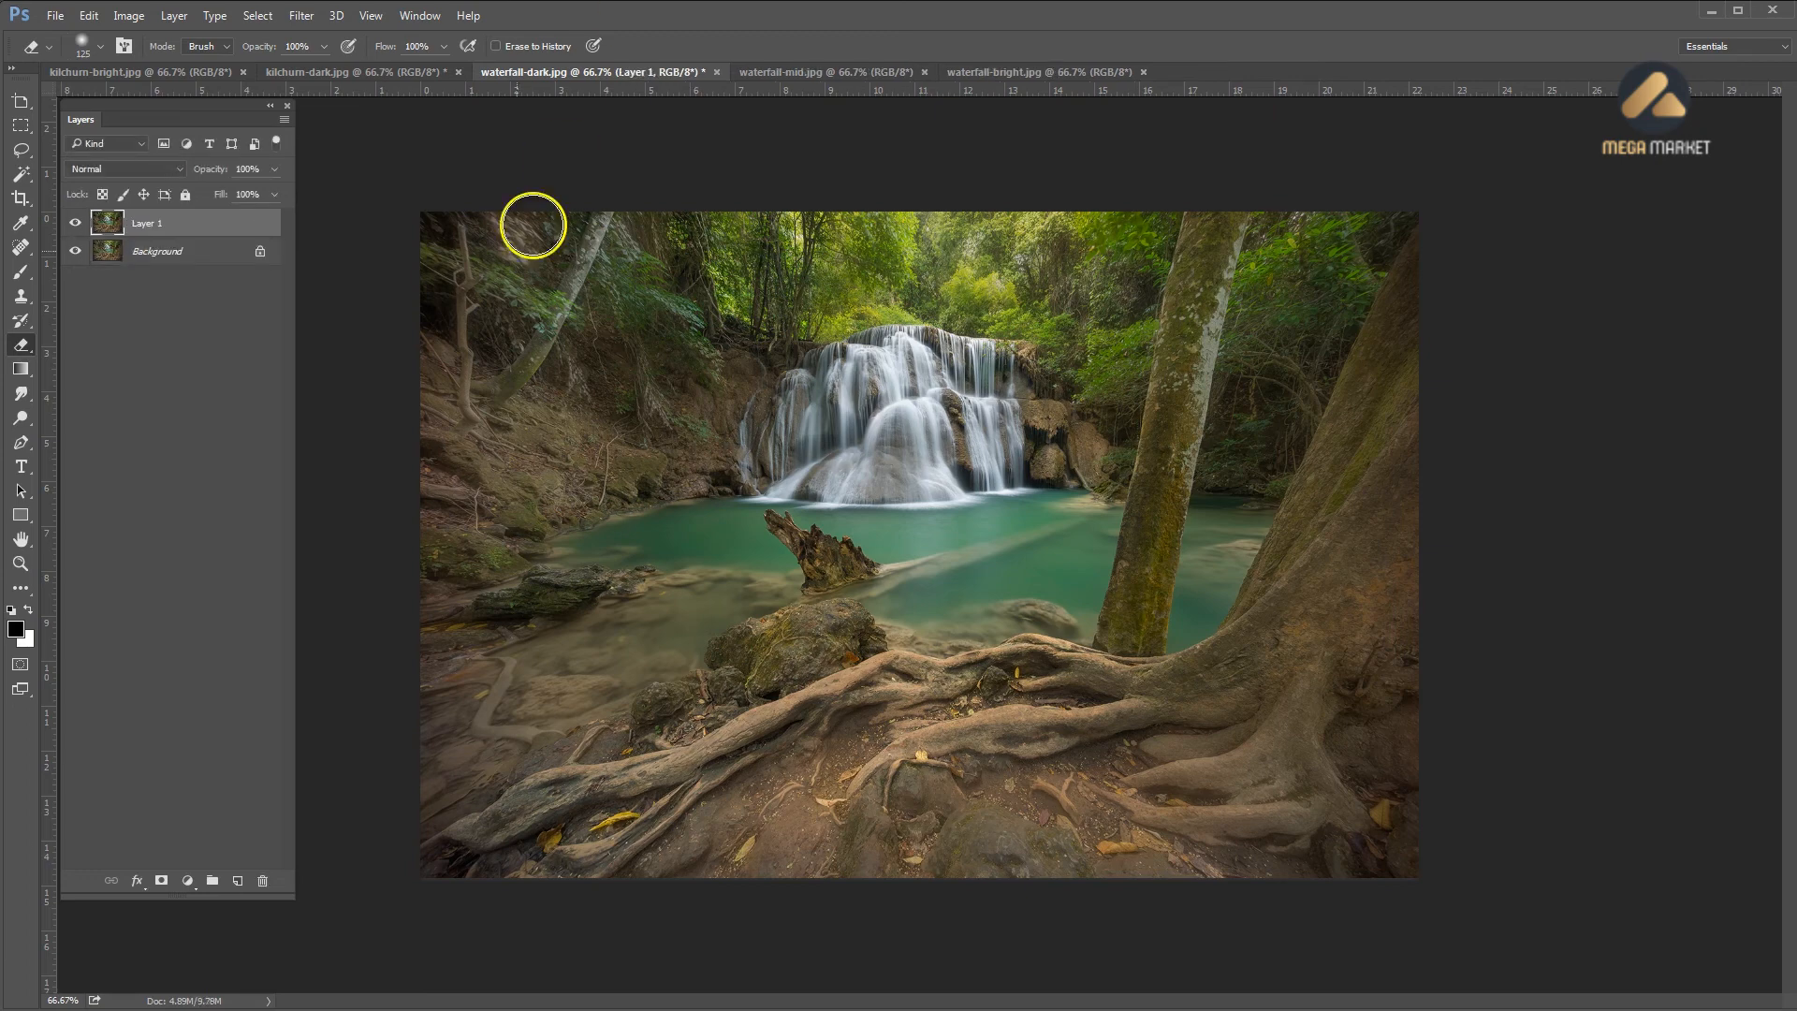
Dodge the highlights at 100% exposure along the mossy bank, foreground rock, tree roots and the base of the large tree
left_click(21, 417)
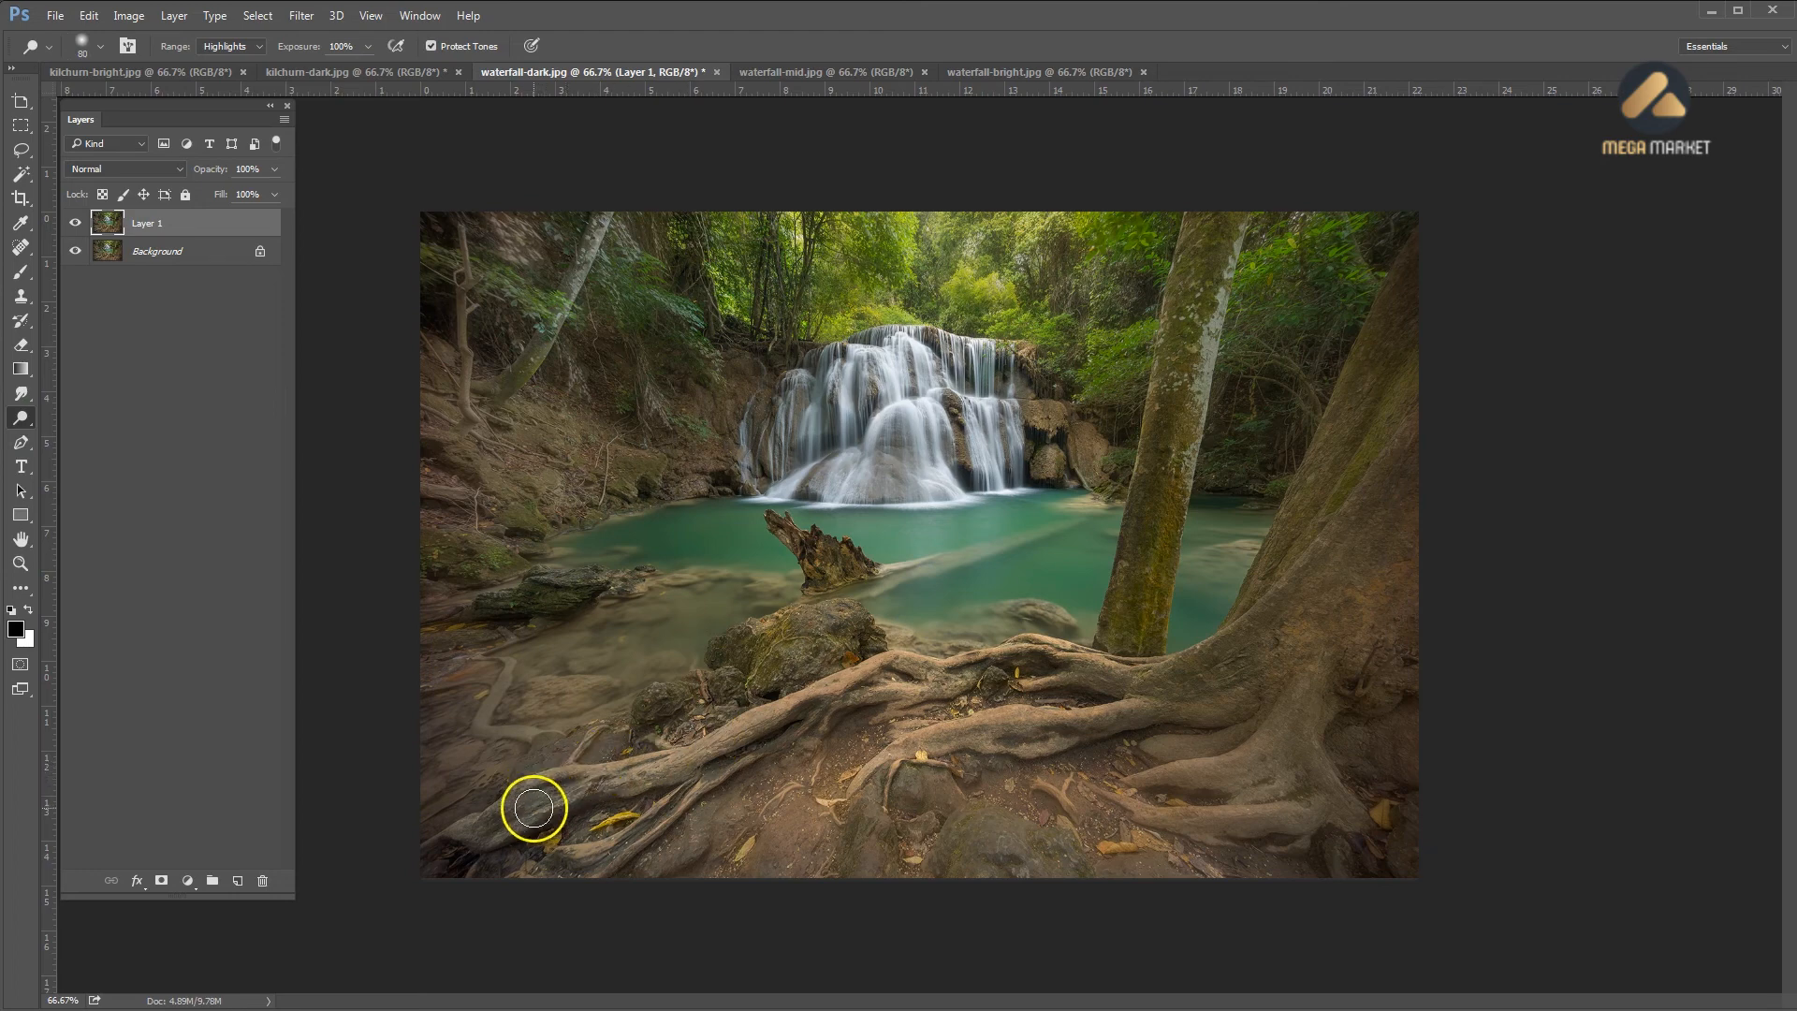
left_click_drag(731, 665, 755, 655)
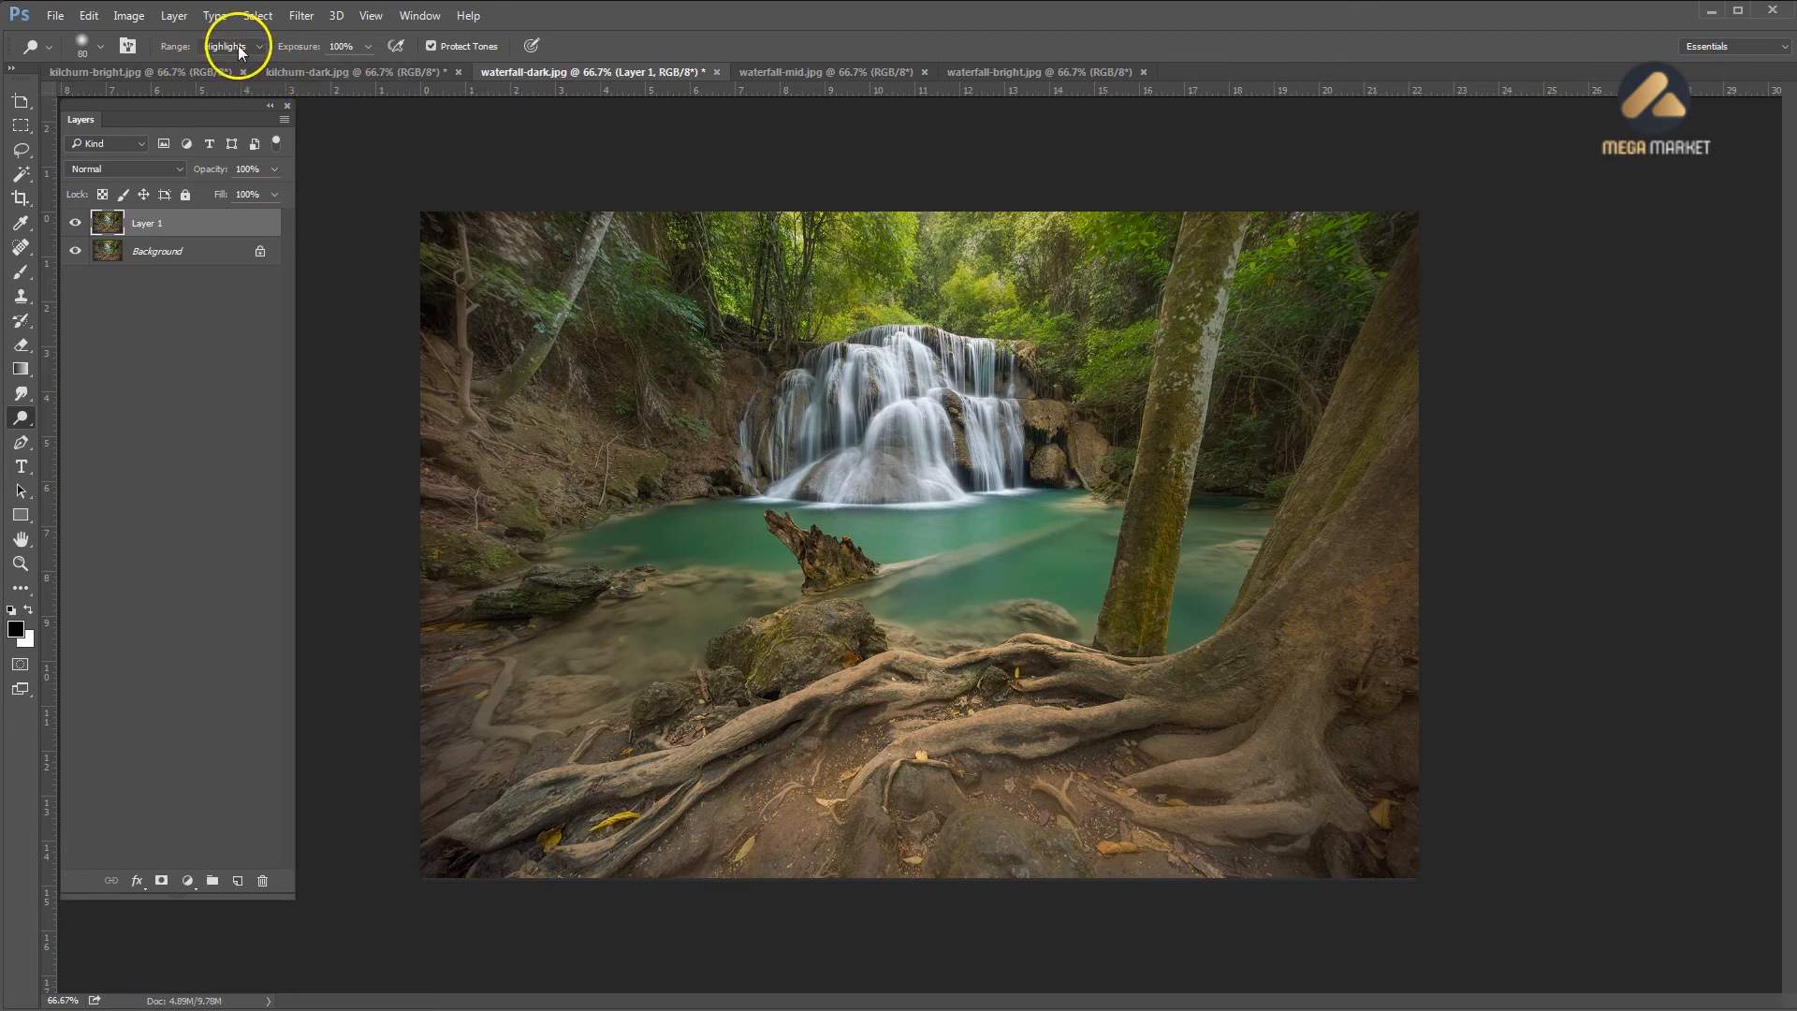
left_click(335, 45)
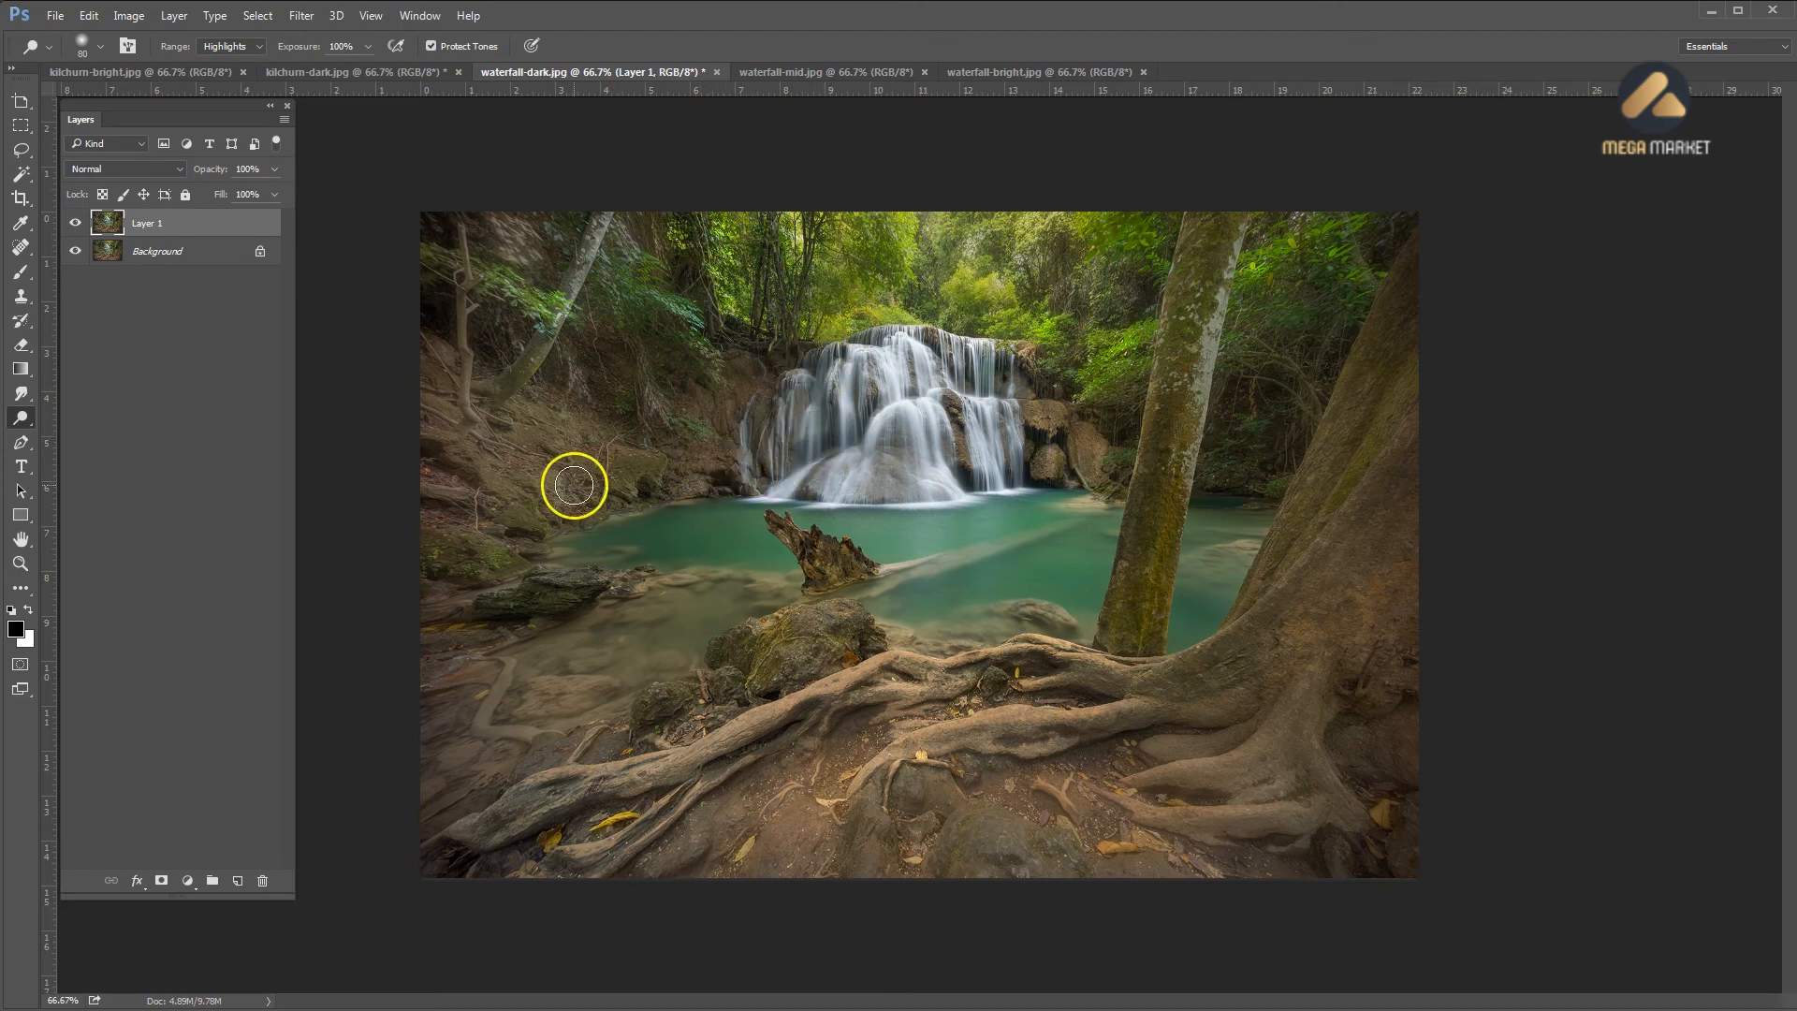
mouse_move(514, 533)
left_mouse_down()
mouse_move(468, 549)
mouse_move(489, 562)
mouse_move(435, 561)
mouse_move(491, 562)
left_mouse_up()
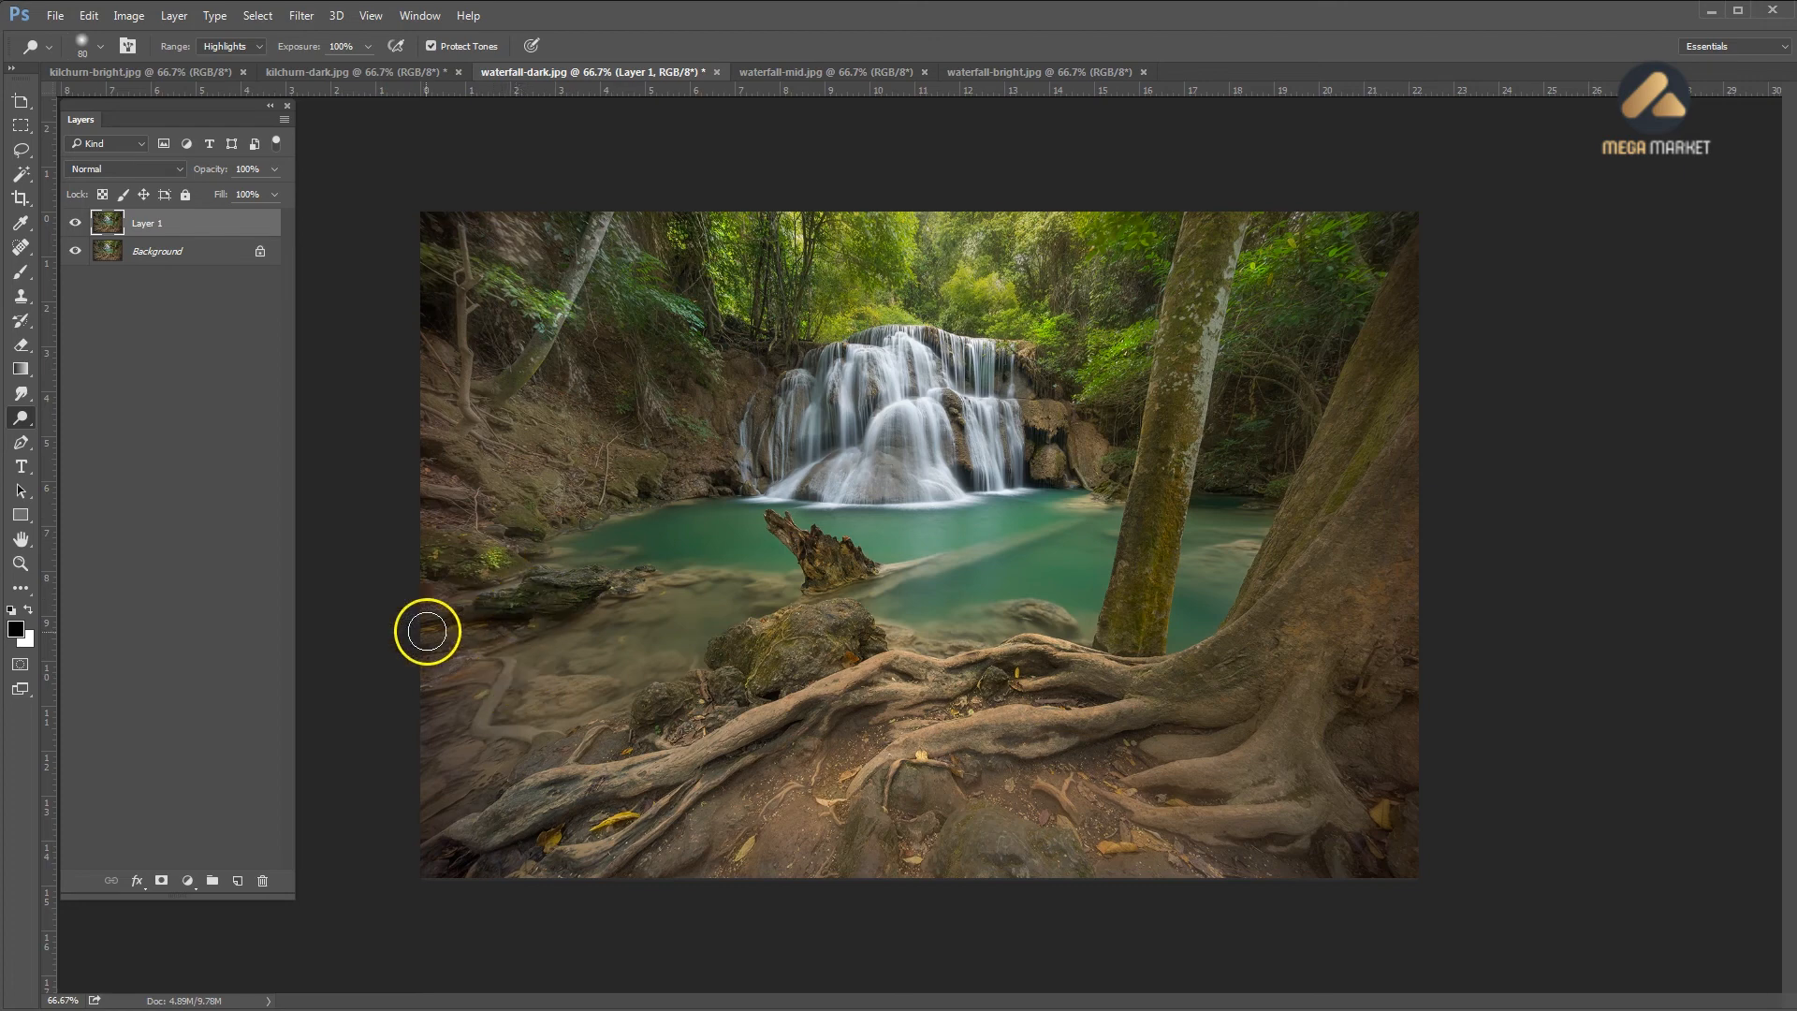
mouse_move(742, 654)
left_mouse_down()
mouse_move(758, 661)
mouse_move(819, 597)
left_mouse_up()
left_click_drag(549, 790, 641, 775)
mouse_move(765, 714)
left_mouse_down()
mouse_move(824, 681)
mouse_move(1149, 674)
mouse_move(1137, 636)
mouse_move(1197, 298)
mouse_move(1208, 267)
mouse_move(1263, 243)
mouse_move(1399, 350)
mouse_move(1415, 341)
mouse_move(1310, 537)
mouse_move(1287, 678)
mouse_move(1370, 608)
mouse_move(1297, 670)
mouse_move(1063, 780)
mouse_move(1055, 747)
mouse_move(1118, 690)
mouse_move(1273, 689)
mouse_move(1387, 637)
left_mouse_up()
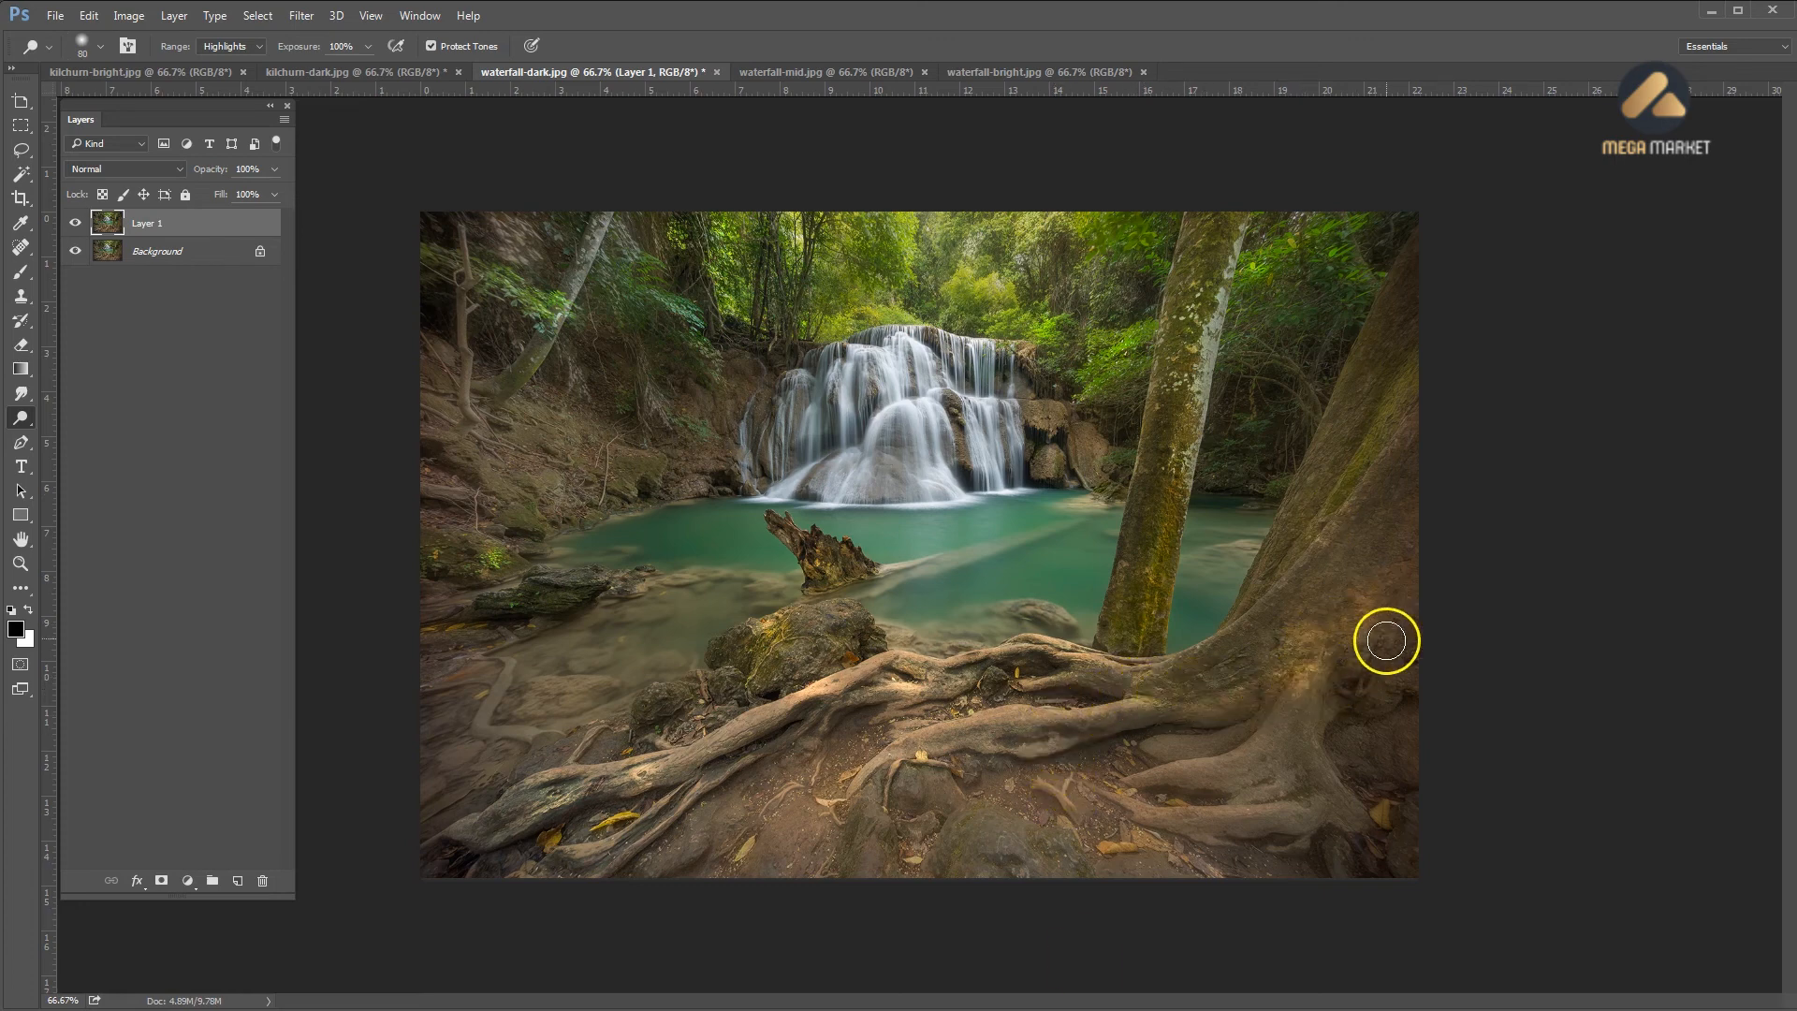
left_click(925, 650)
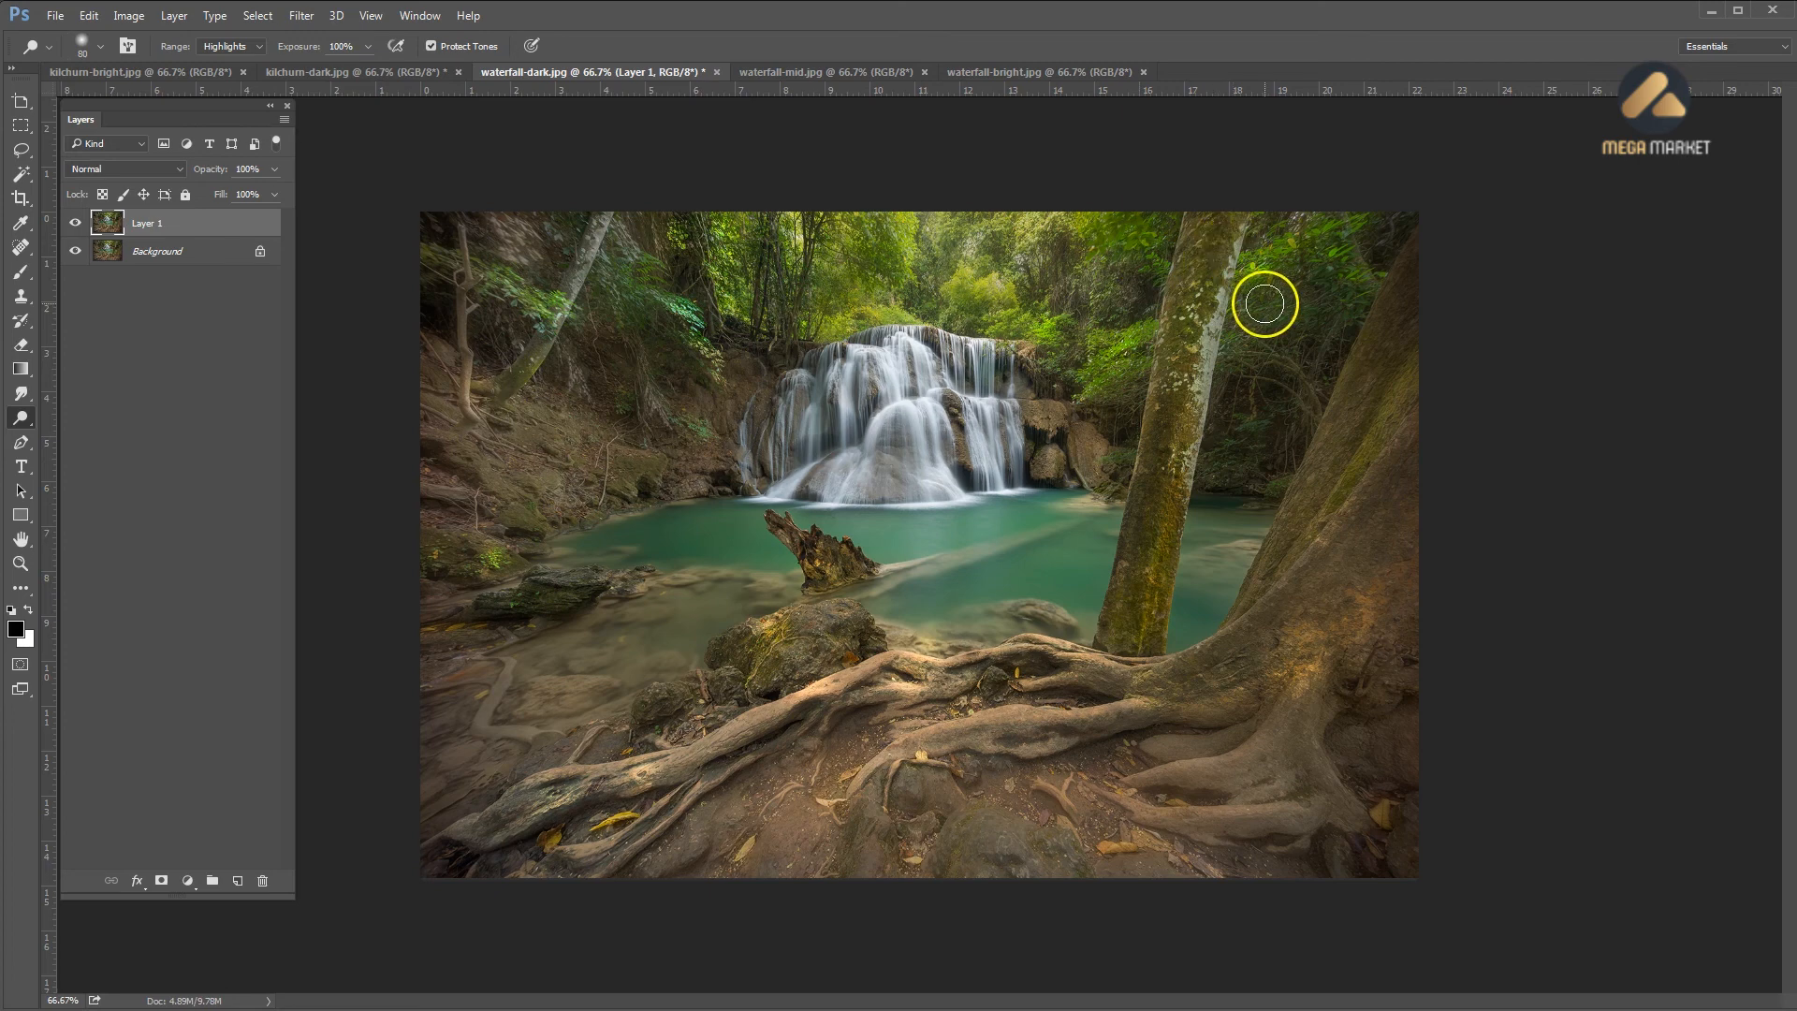
Enlarge the Dodge brush to 250 pixels and brighten the highlights of the foliage behind the tree trunks
key("bracketright")
key("bracketright")
key("bracketright")
key("bracketright")
key("bracketright")
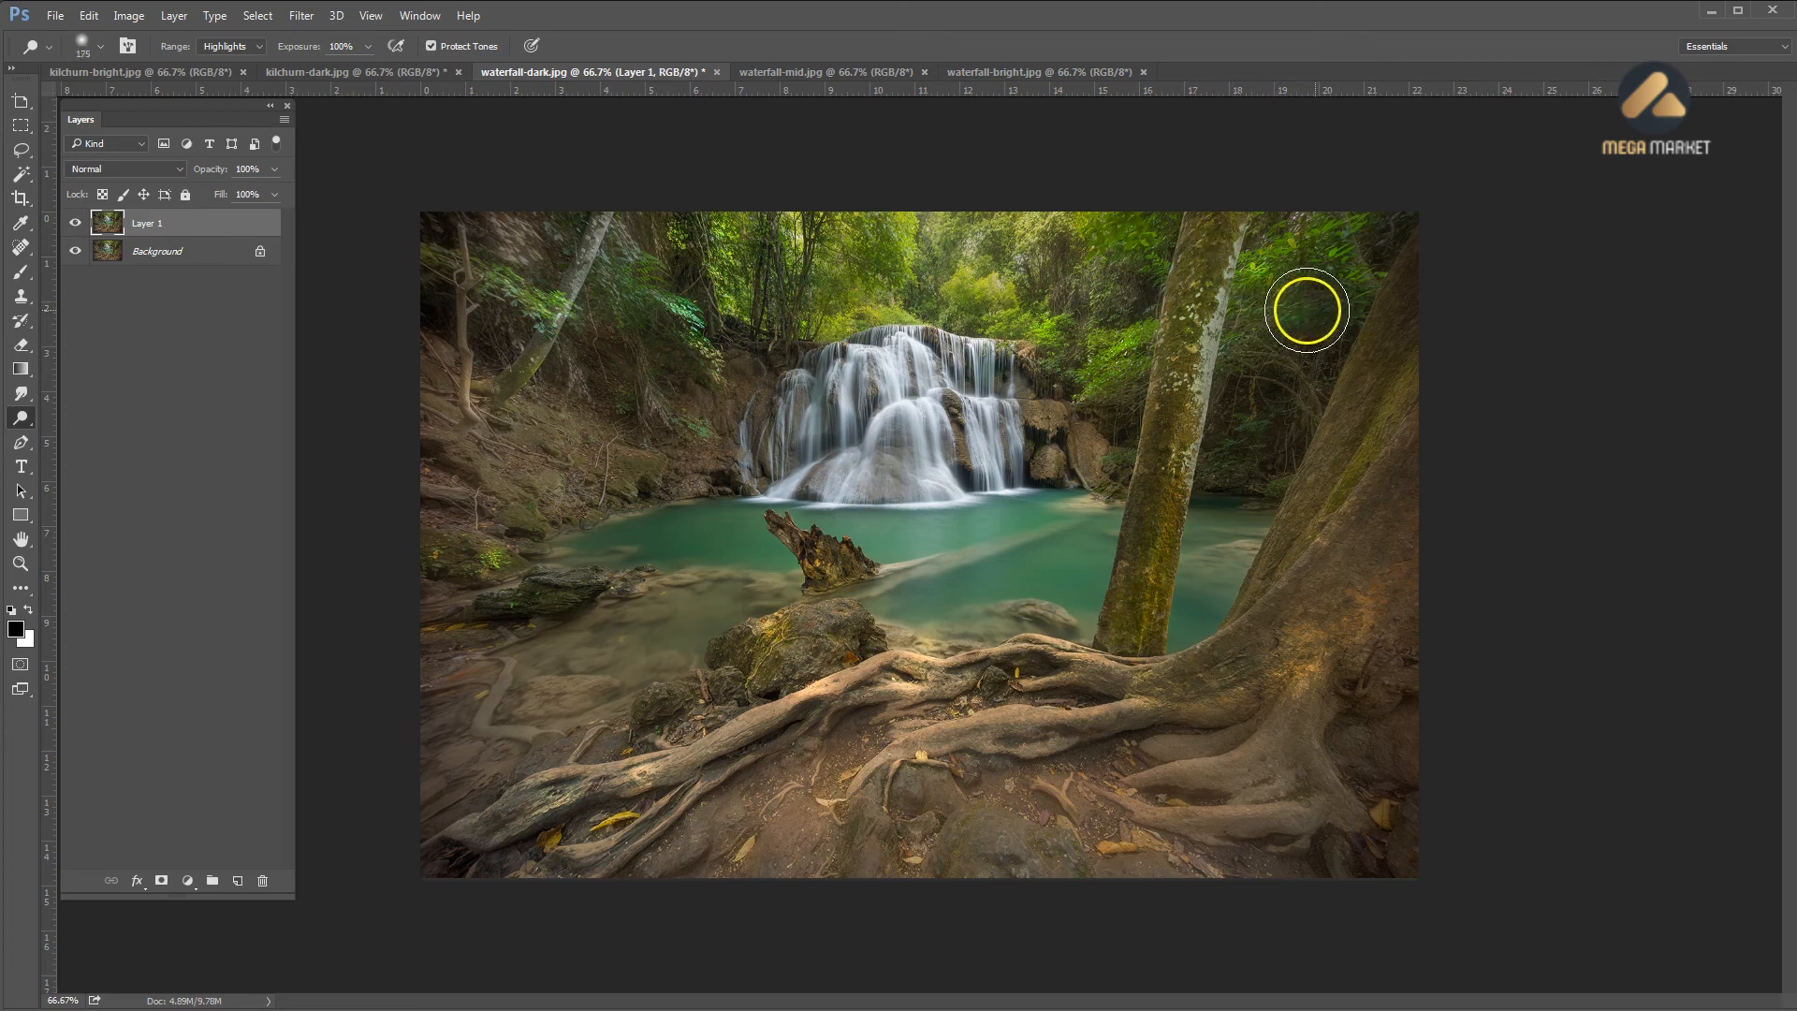
left_click_drag(1337, 286, 1271, 349)
key("bracketright")
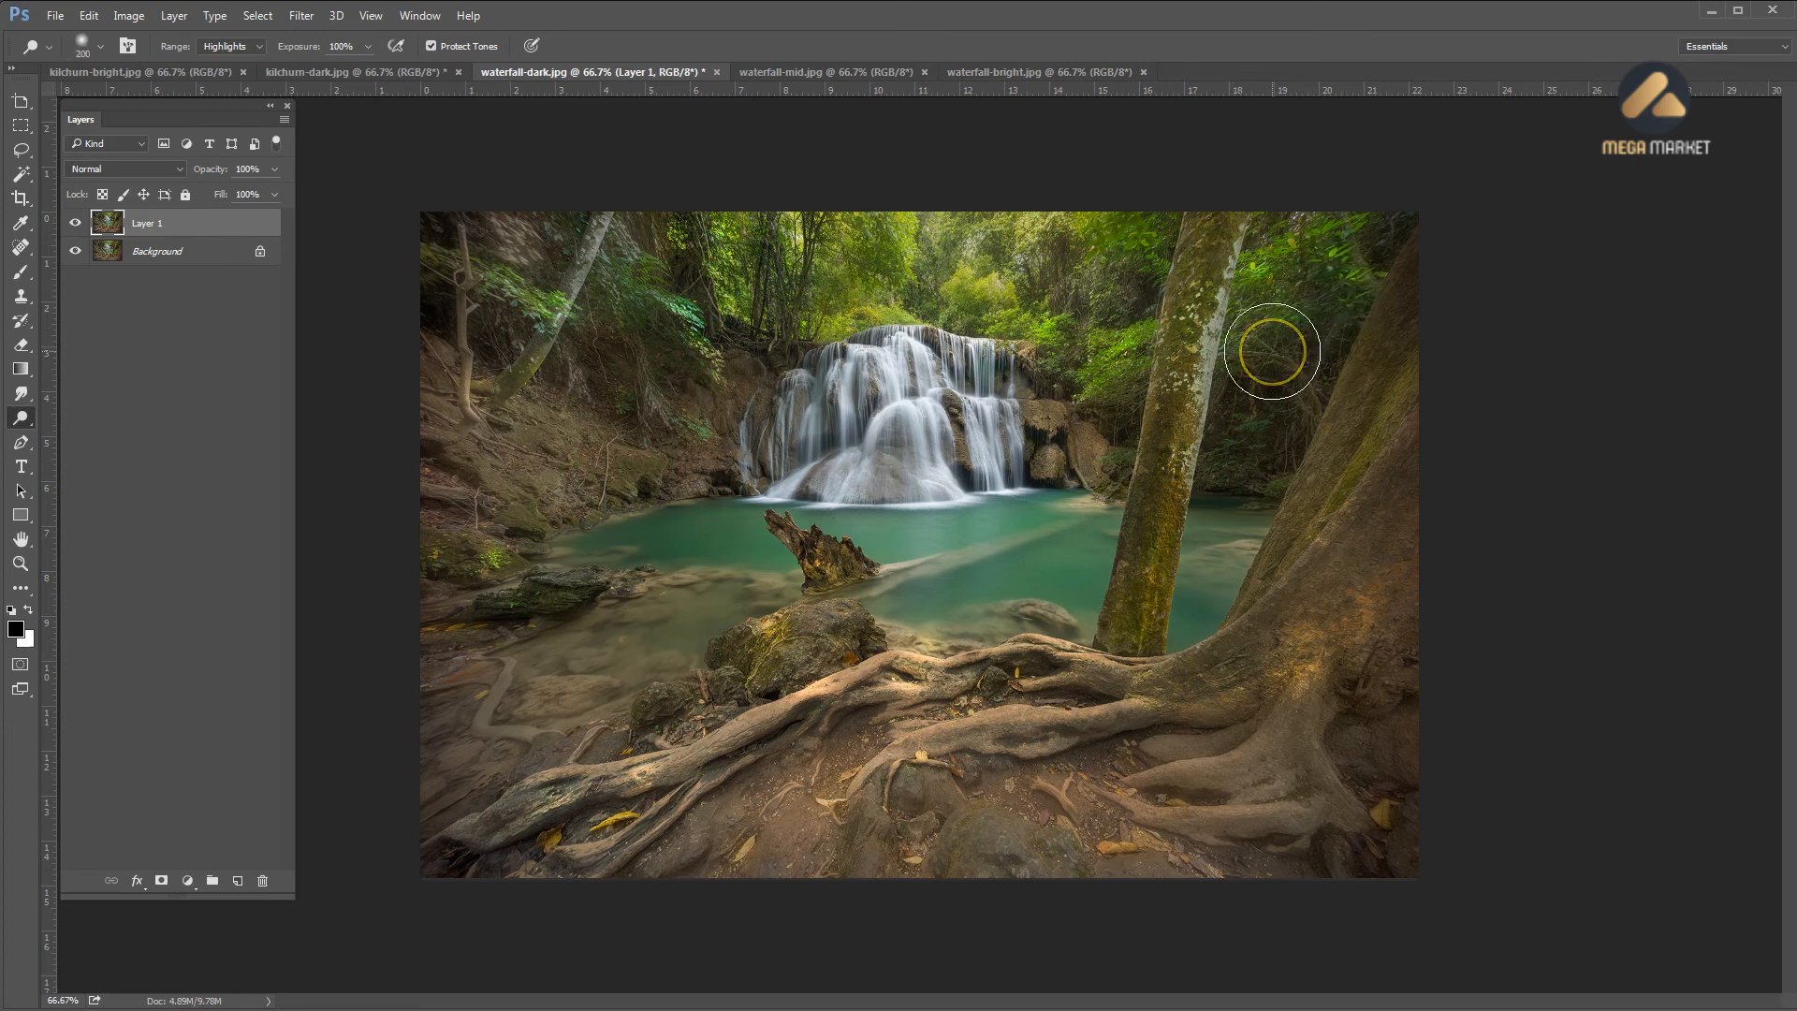
key("bracketright")
mouse_move(1391, 501)
left_mouse_down()
mouse_move(1272, 322)
mouse_move(1131, 212)
left_mouse_up()
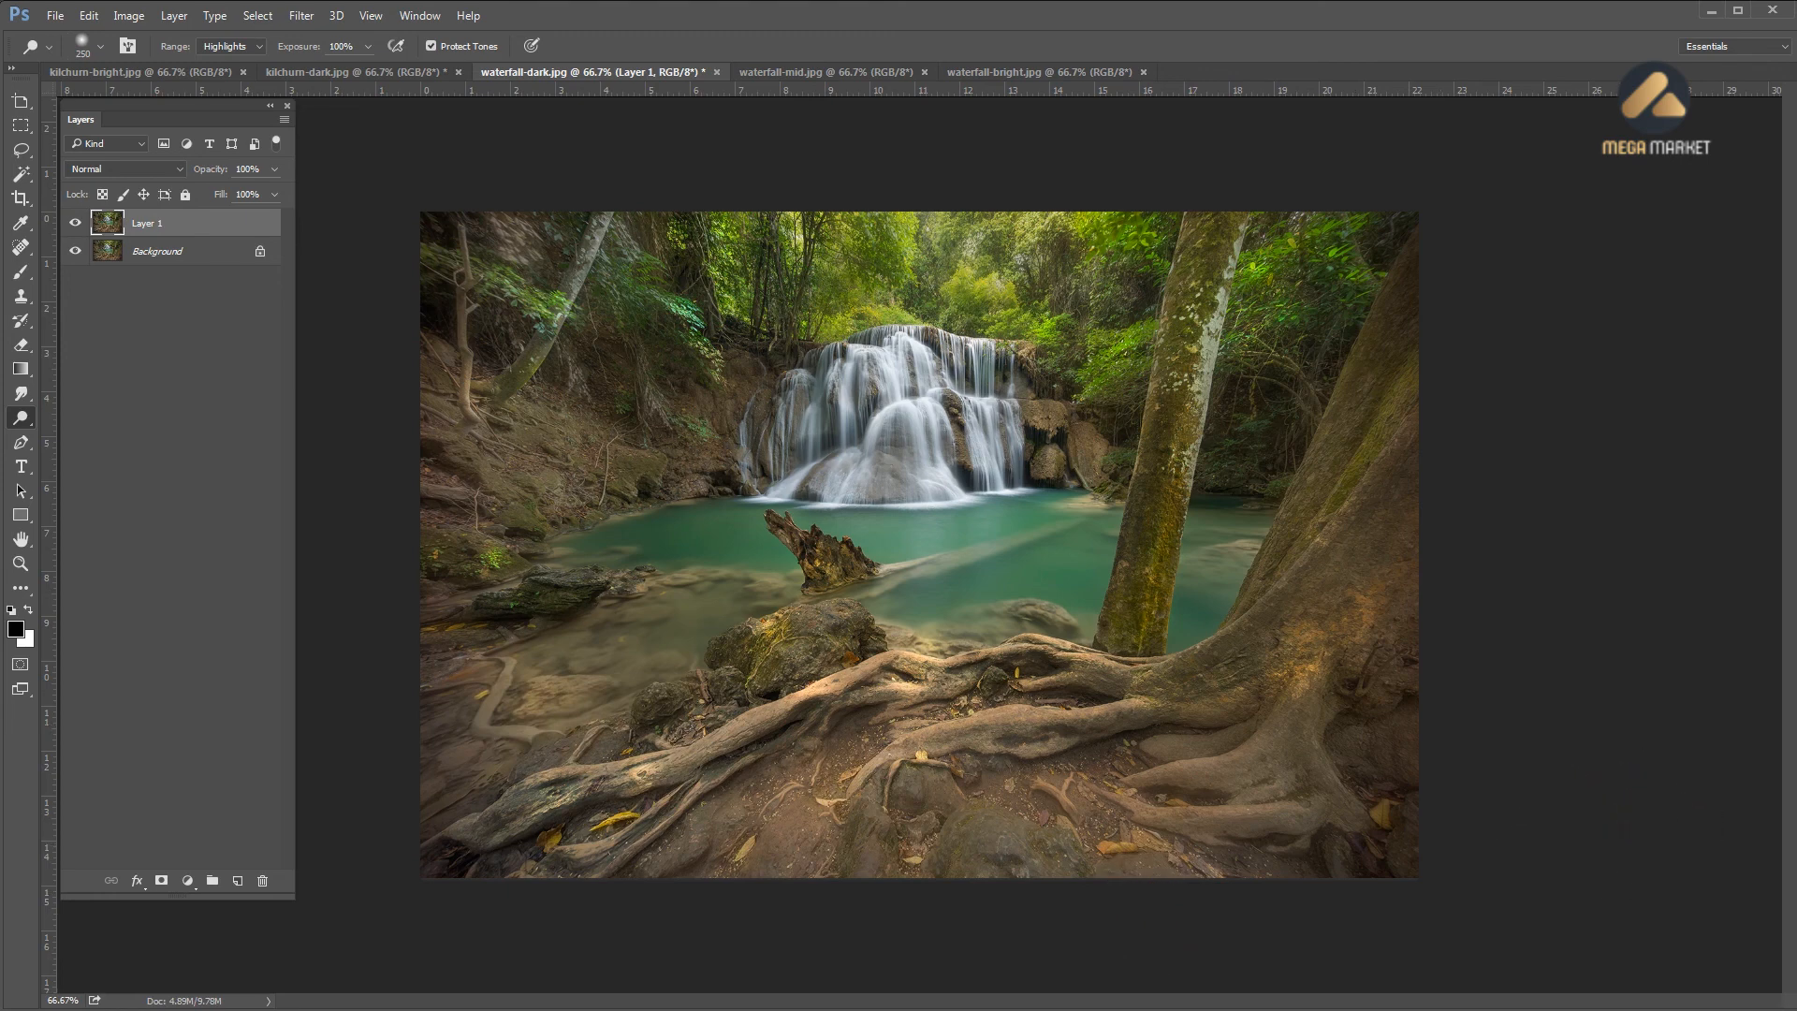
Compare the photo with the dodged layer hidden and shown, and lower the layer's opacity to 30%
left_click(76, 224)
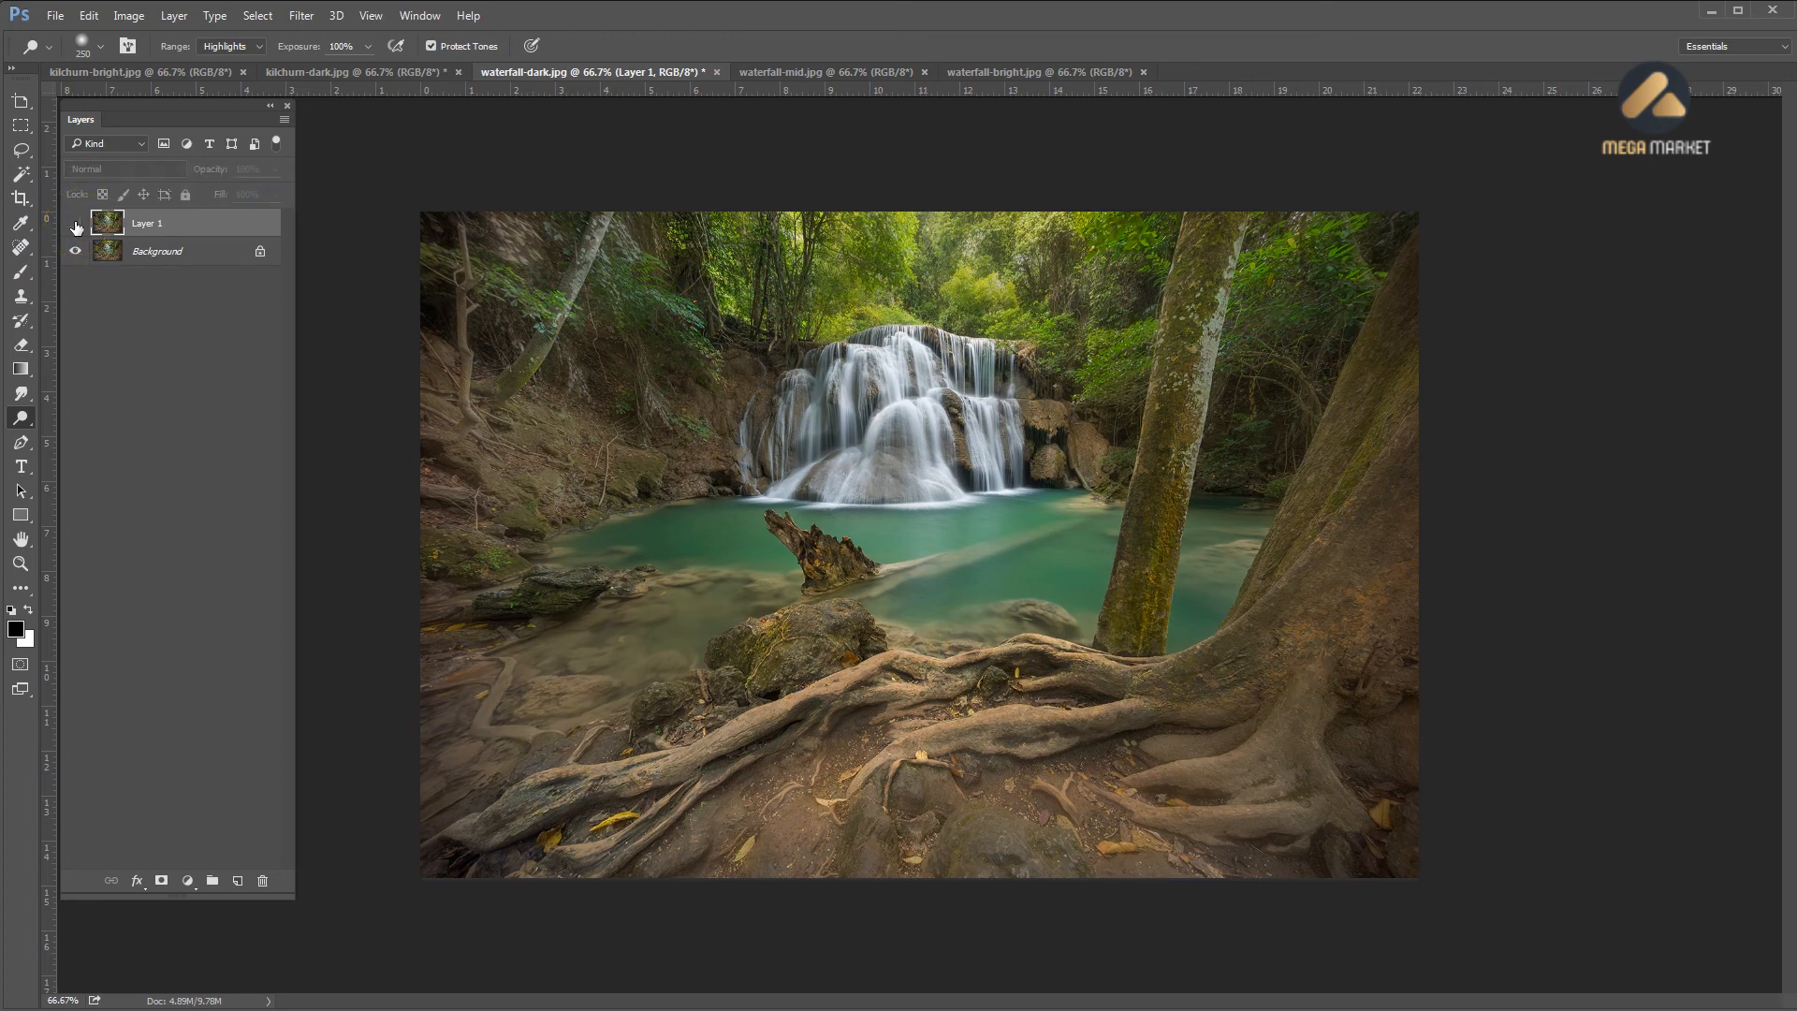
left_click(76, 223)
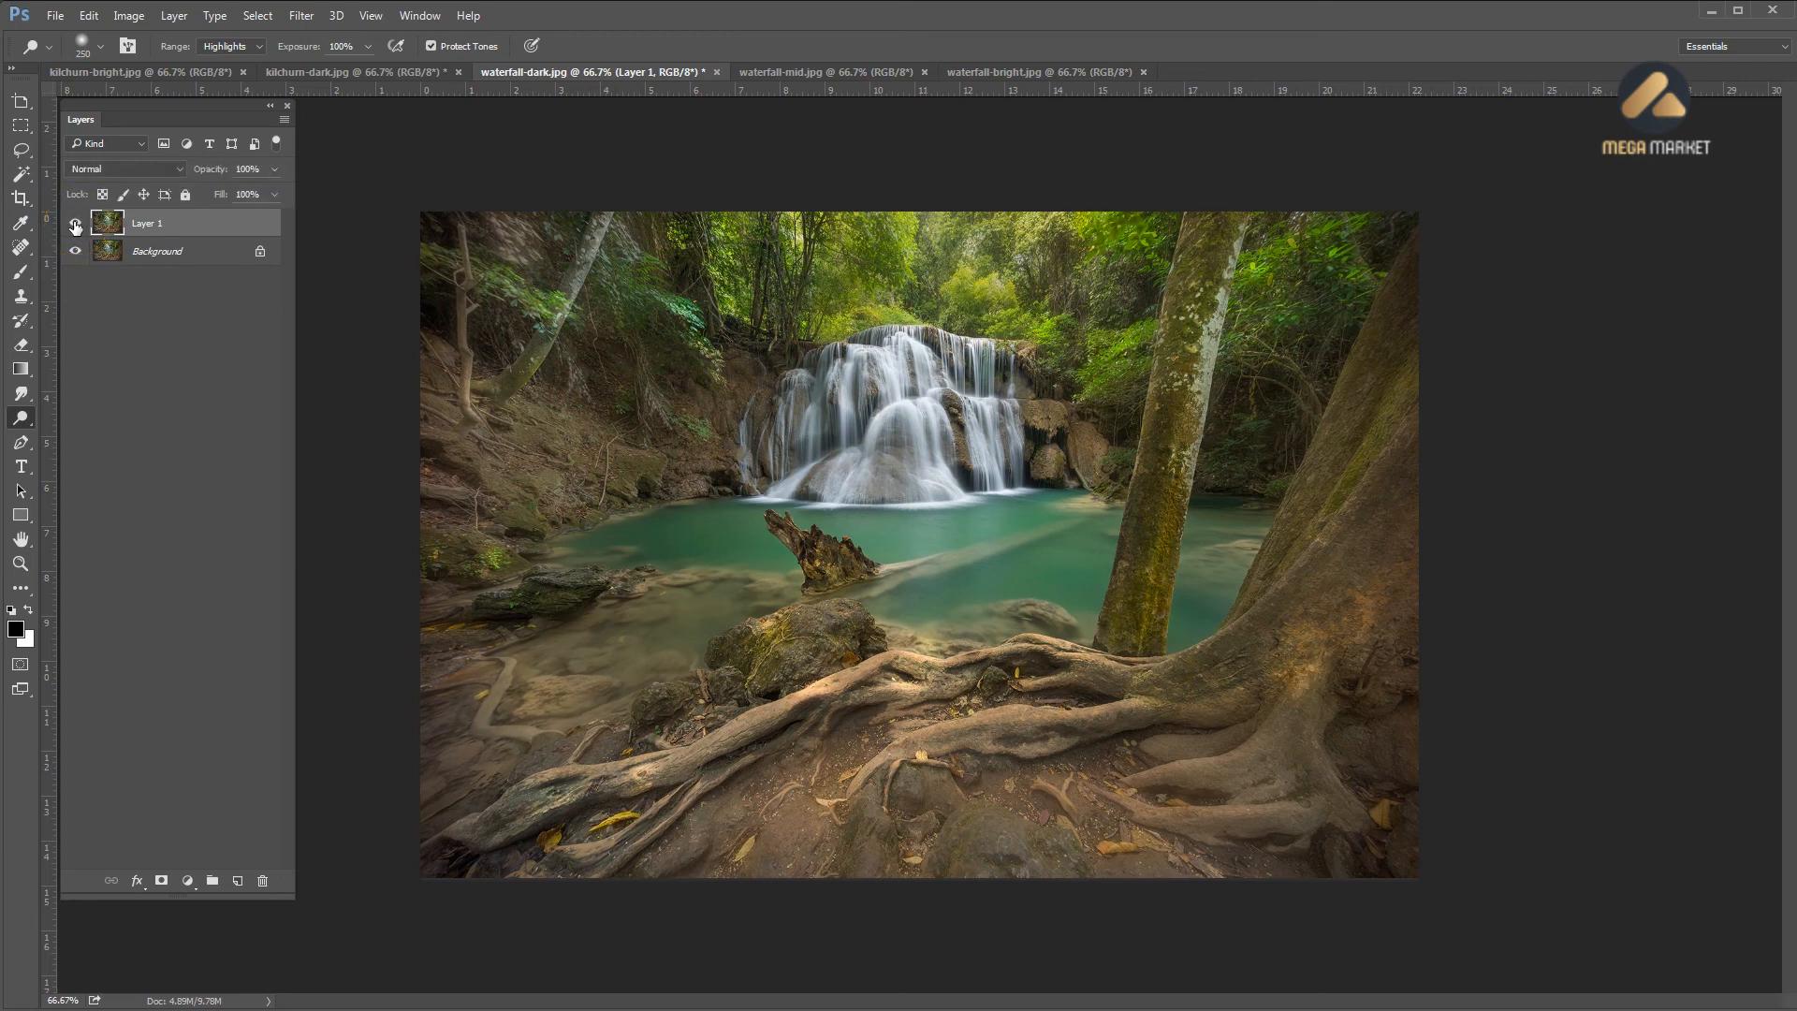
left_click(76, 224)
left_click(76, 223)
left_click(275, 170)
left_click_drag(235, 196, 232, 198)
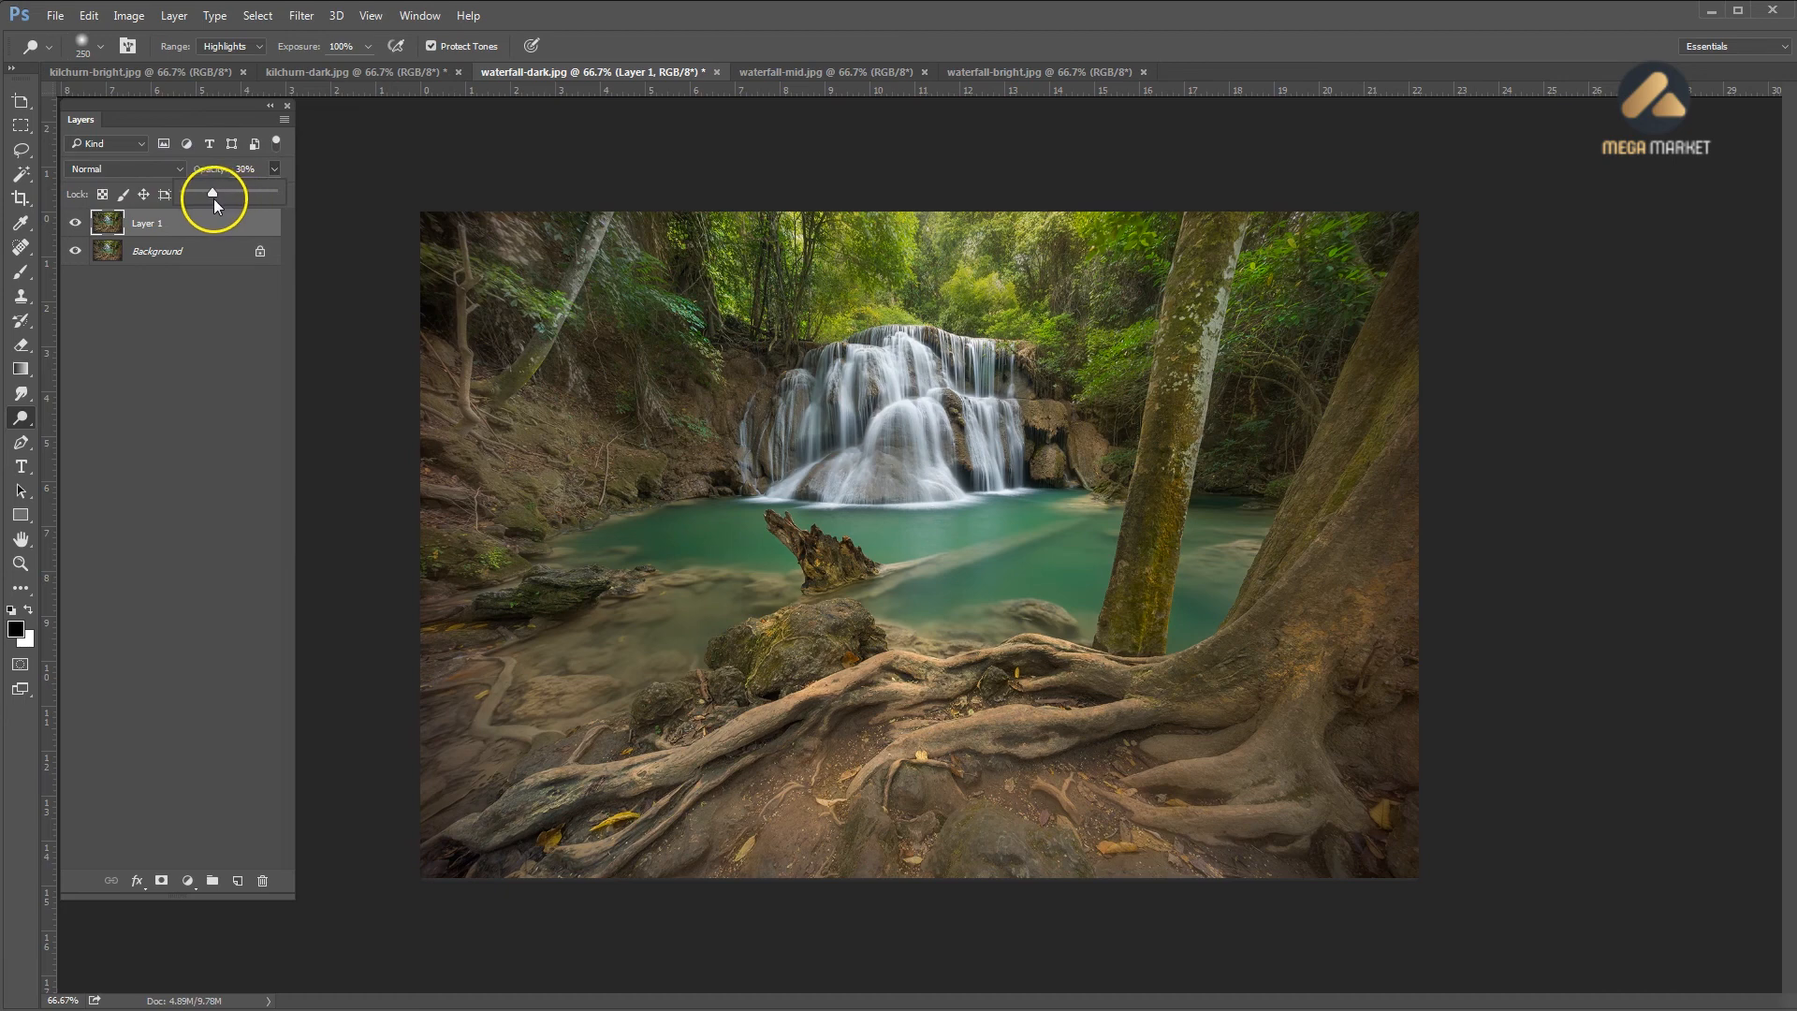
Toggle the dodged layer's visibility several times to examine its reduced brightening on the roots and foliage
left_click(75, 225)
left_click(75, 224)
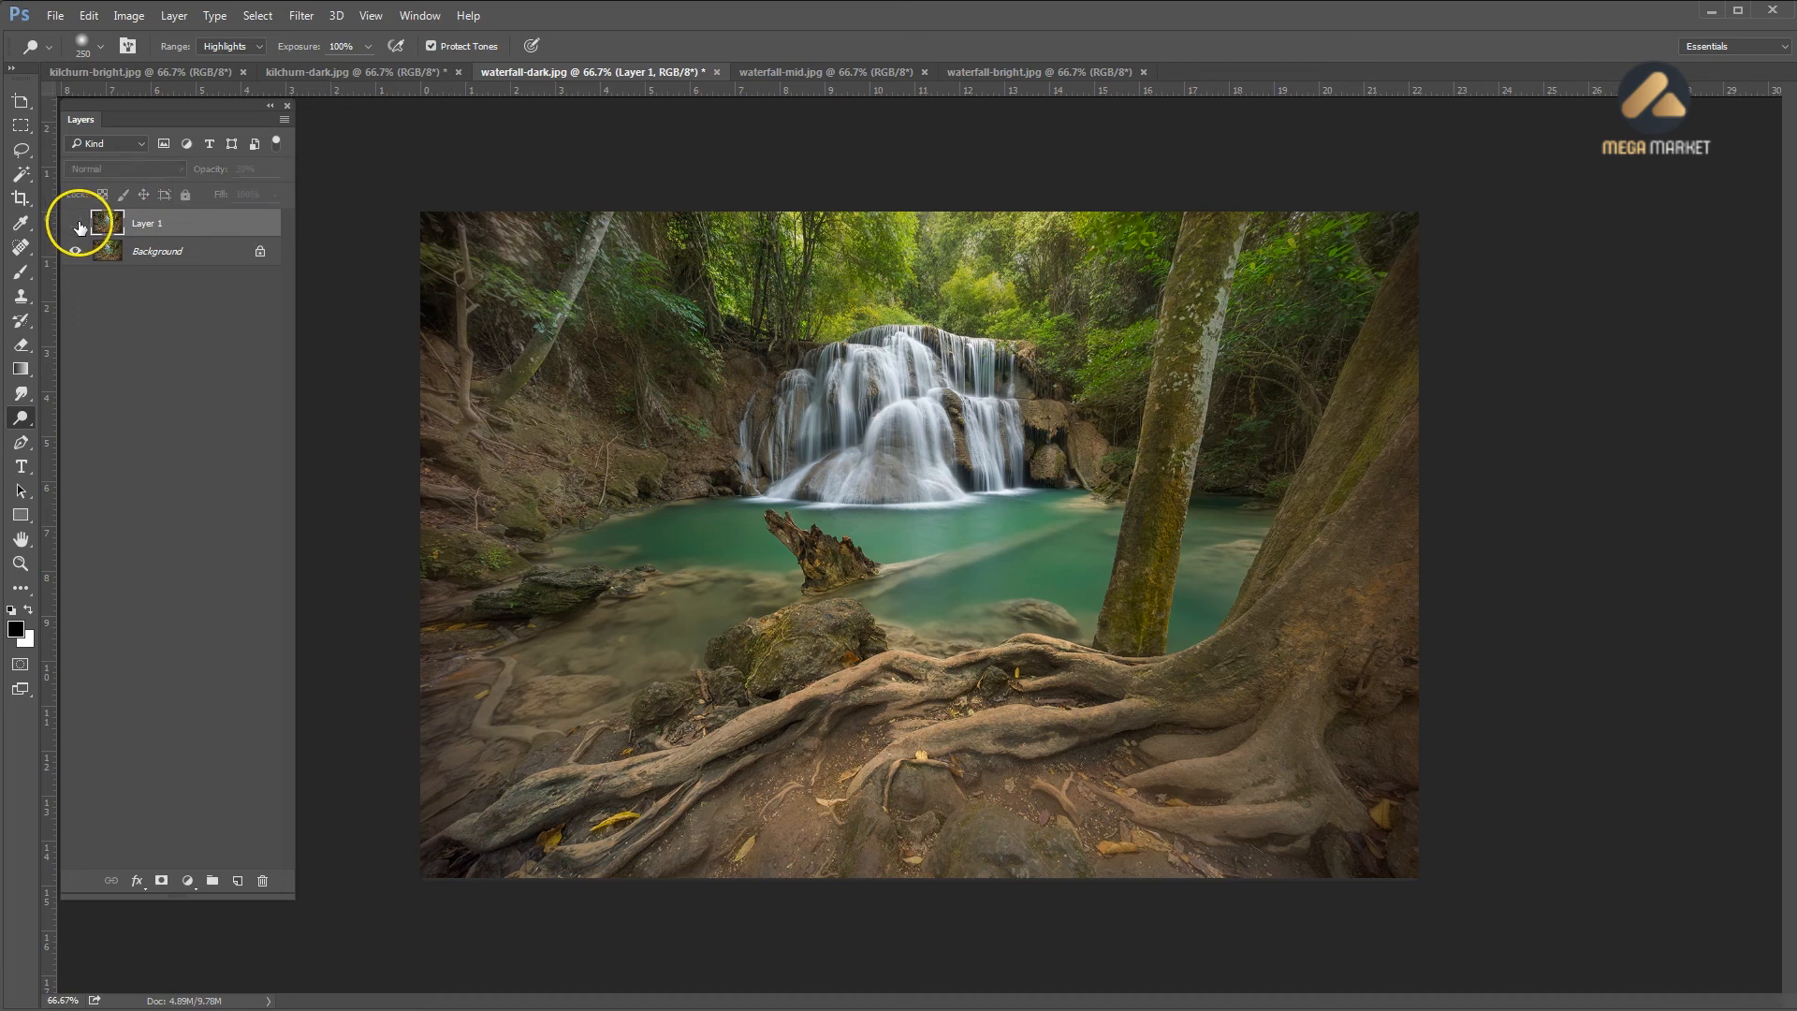
left_click(75, 225)
left_click(75, 225)
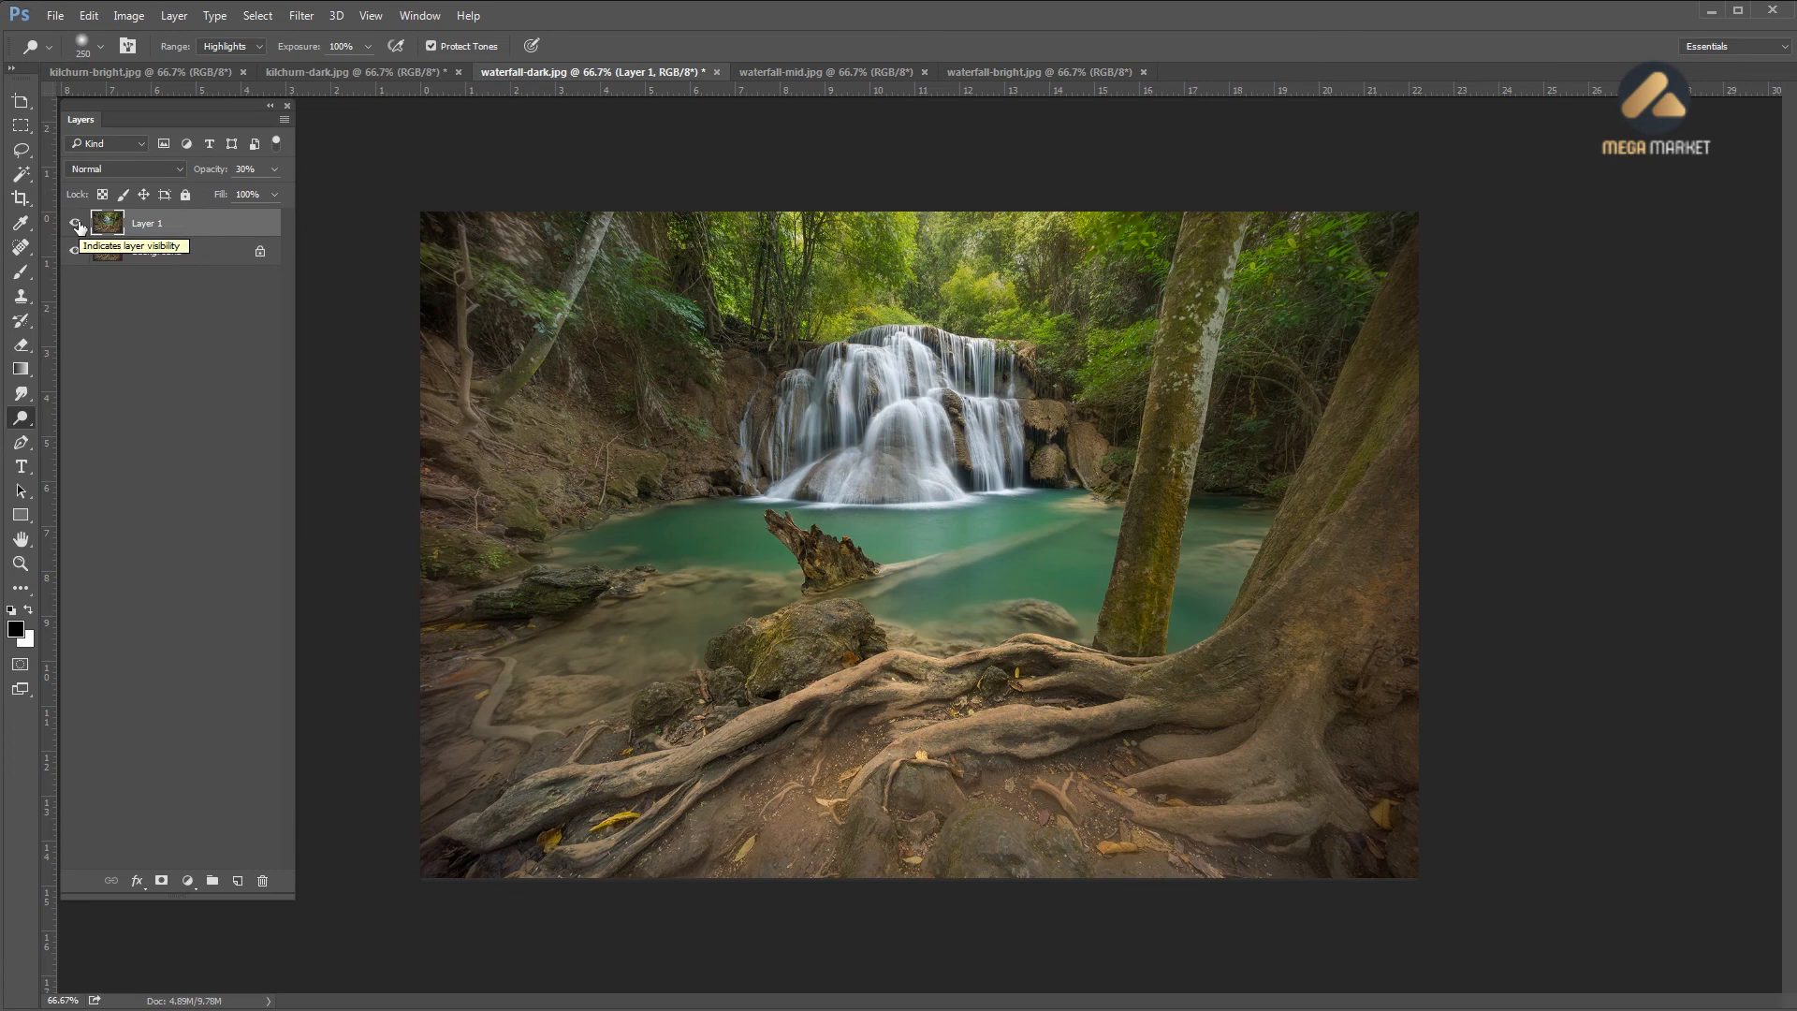
left_click(75, 225)
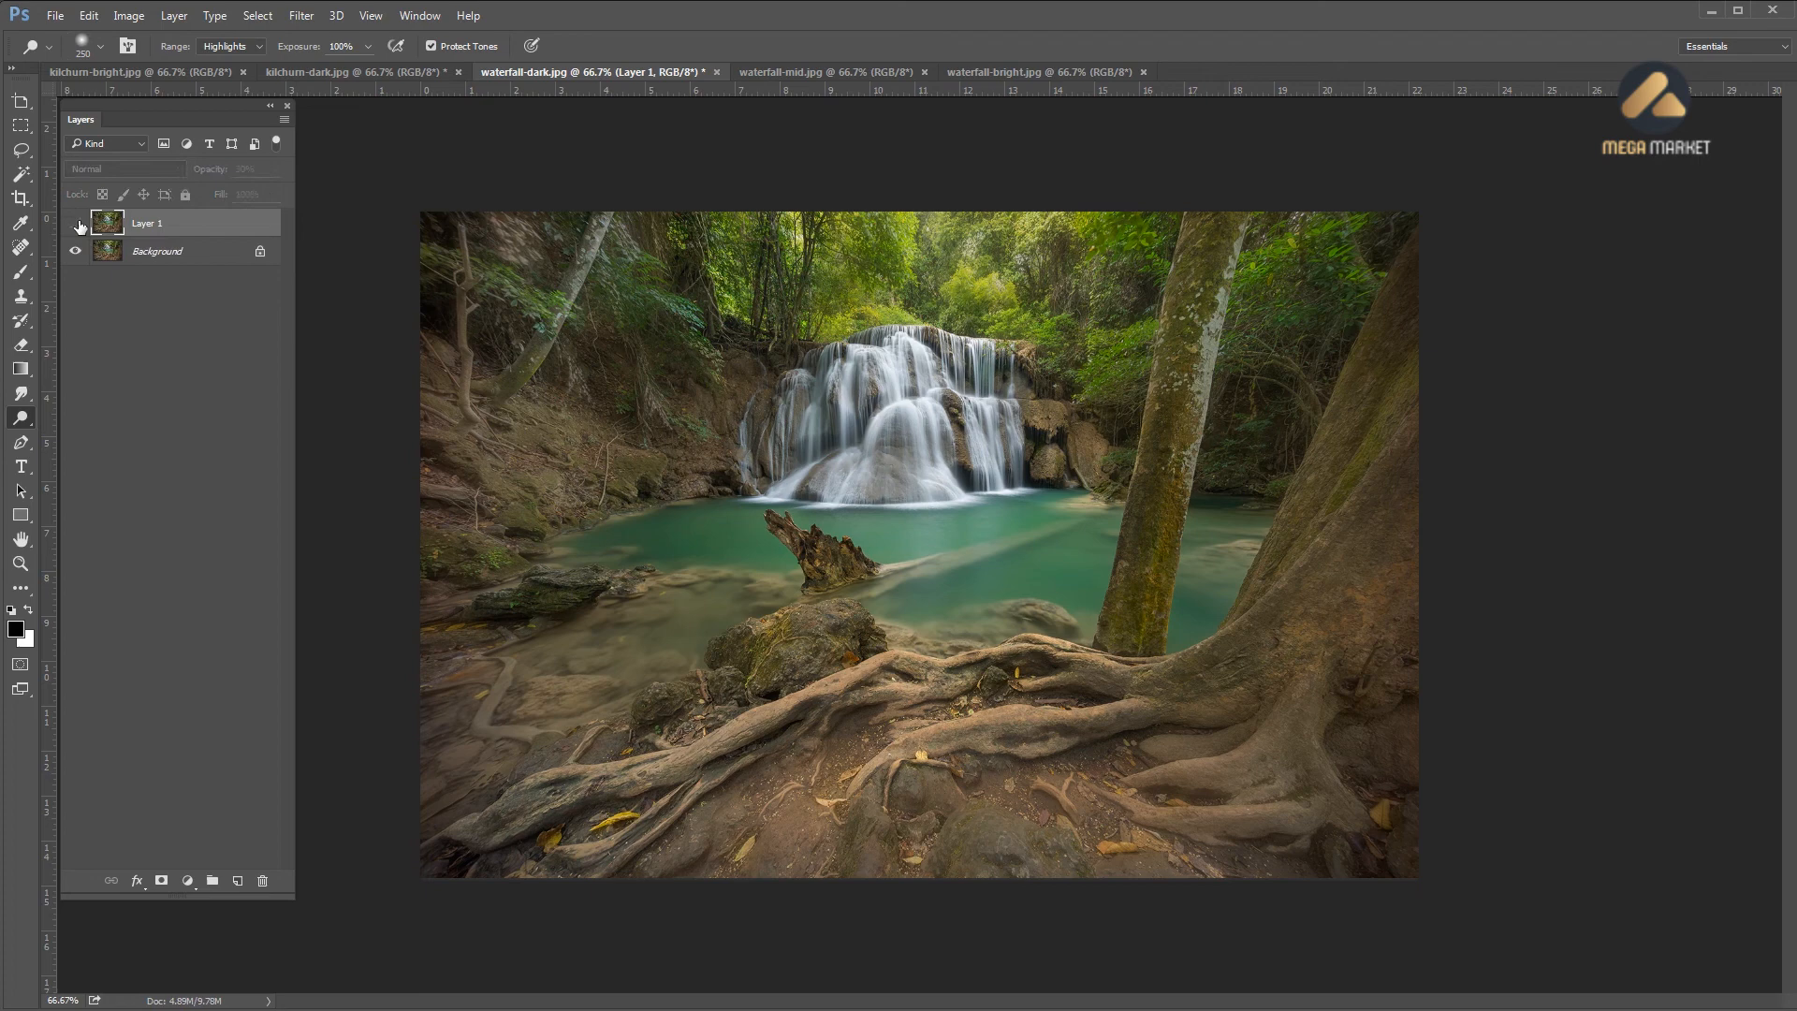
left_click(76, 225)
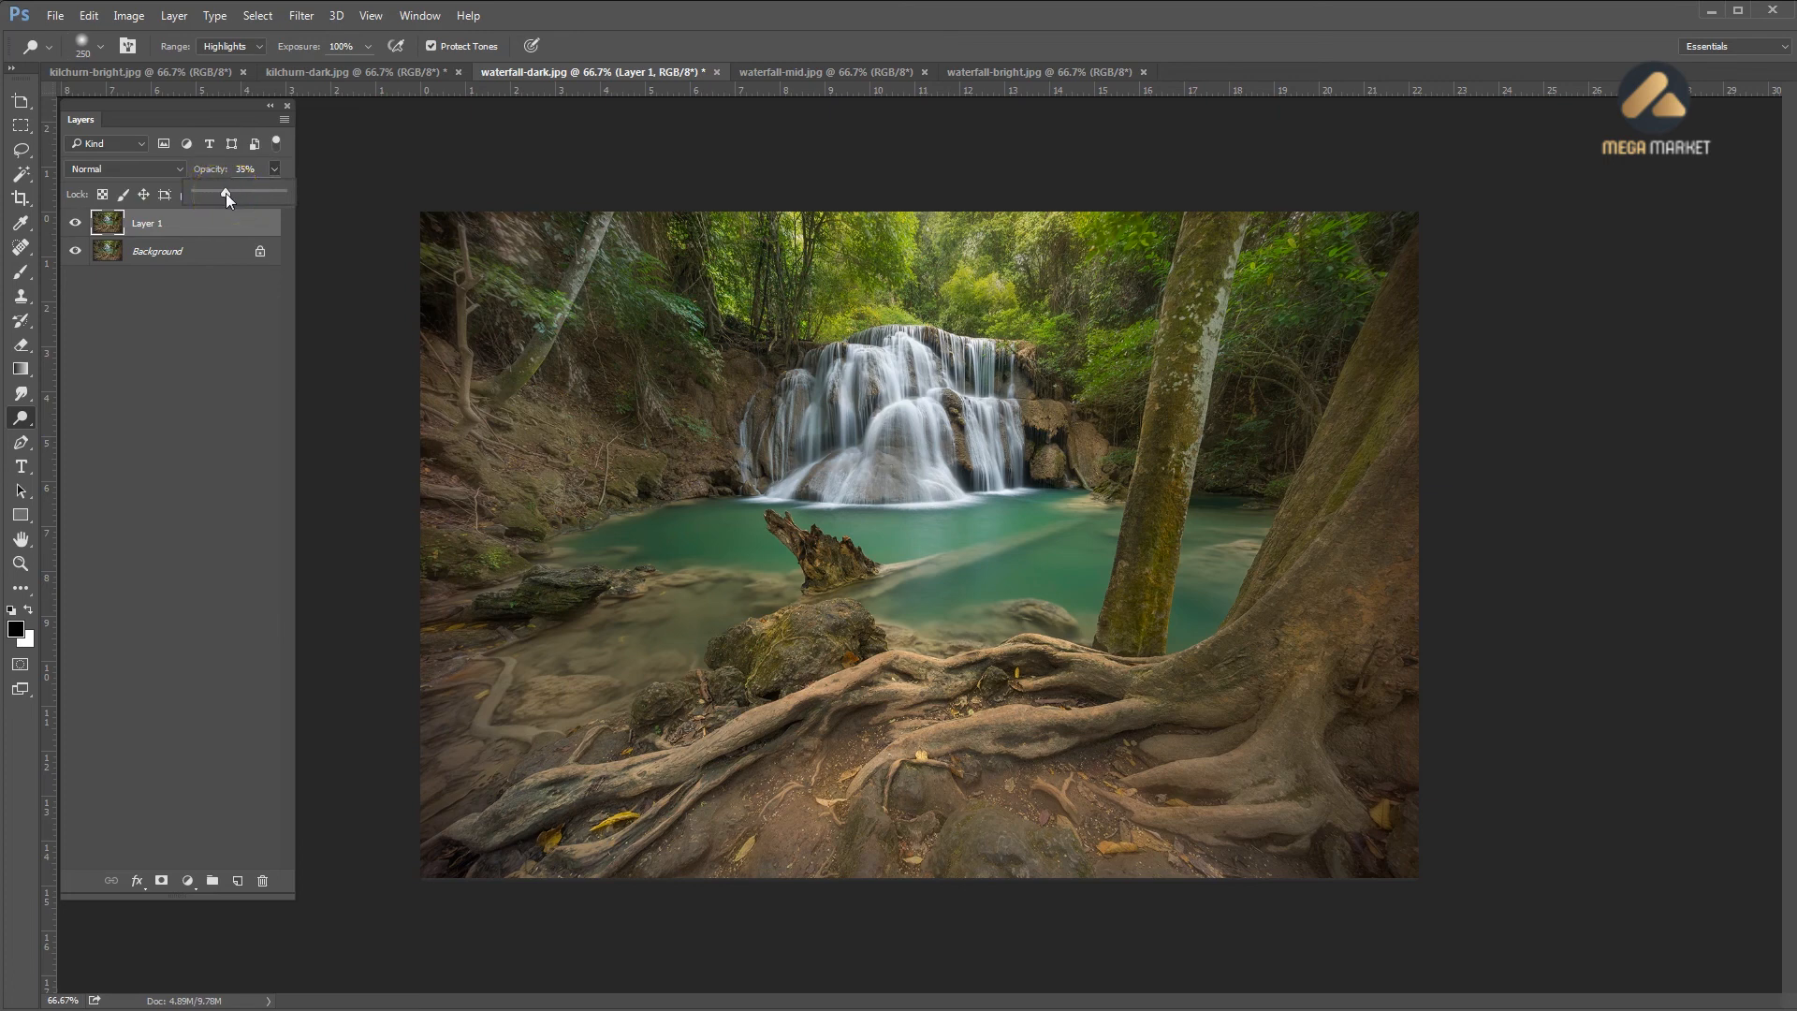
Fine-tune the dodged layer's opacity to about 35% and merge it into the background
left_click_drag(223, 192, 221, 193)
left_click(75, 224)
left_click(75, 224)
key("ctrl+e")
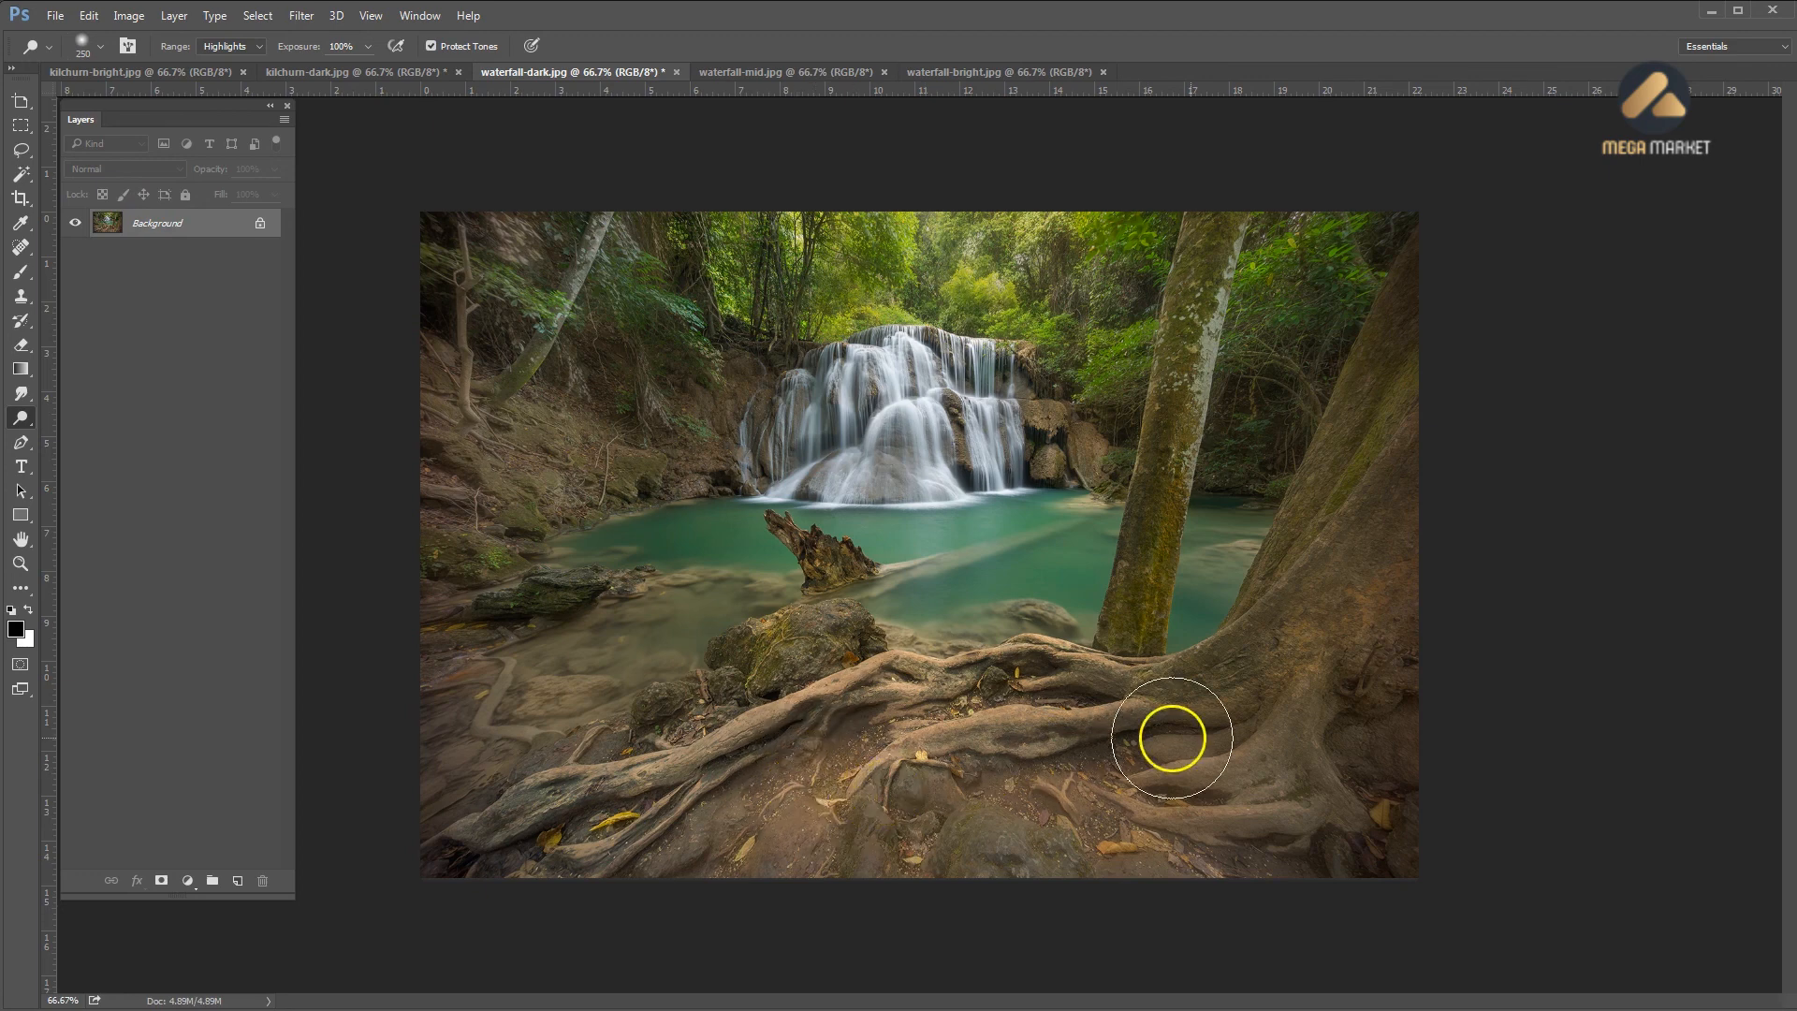
Duplicate the background onto a new layer and set it to Multiply at 50% opacity
key("ctrl+j")
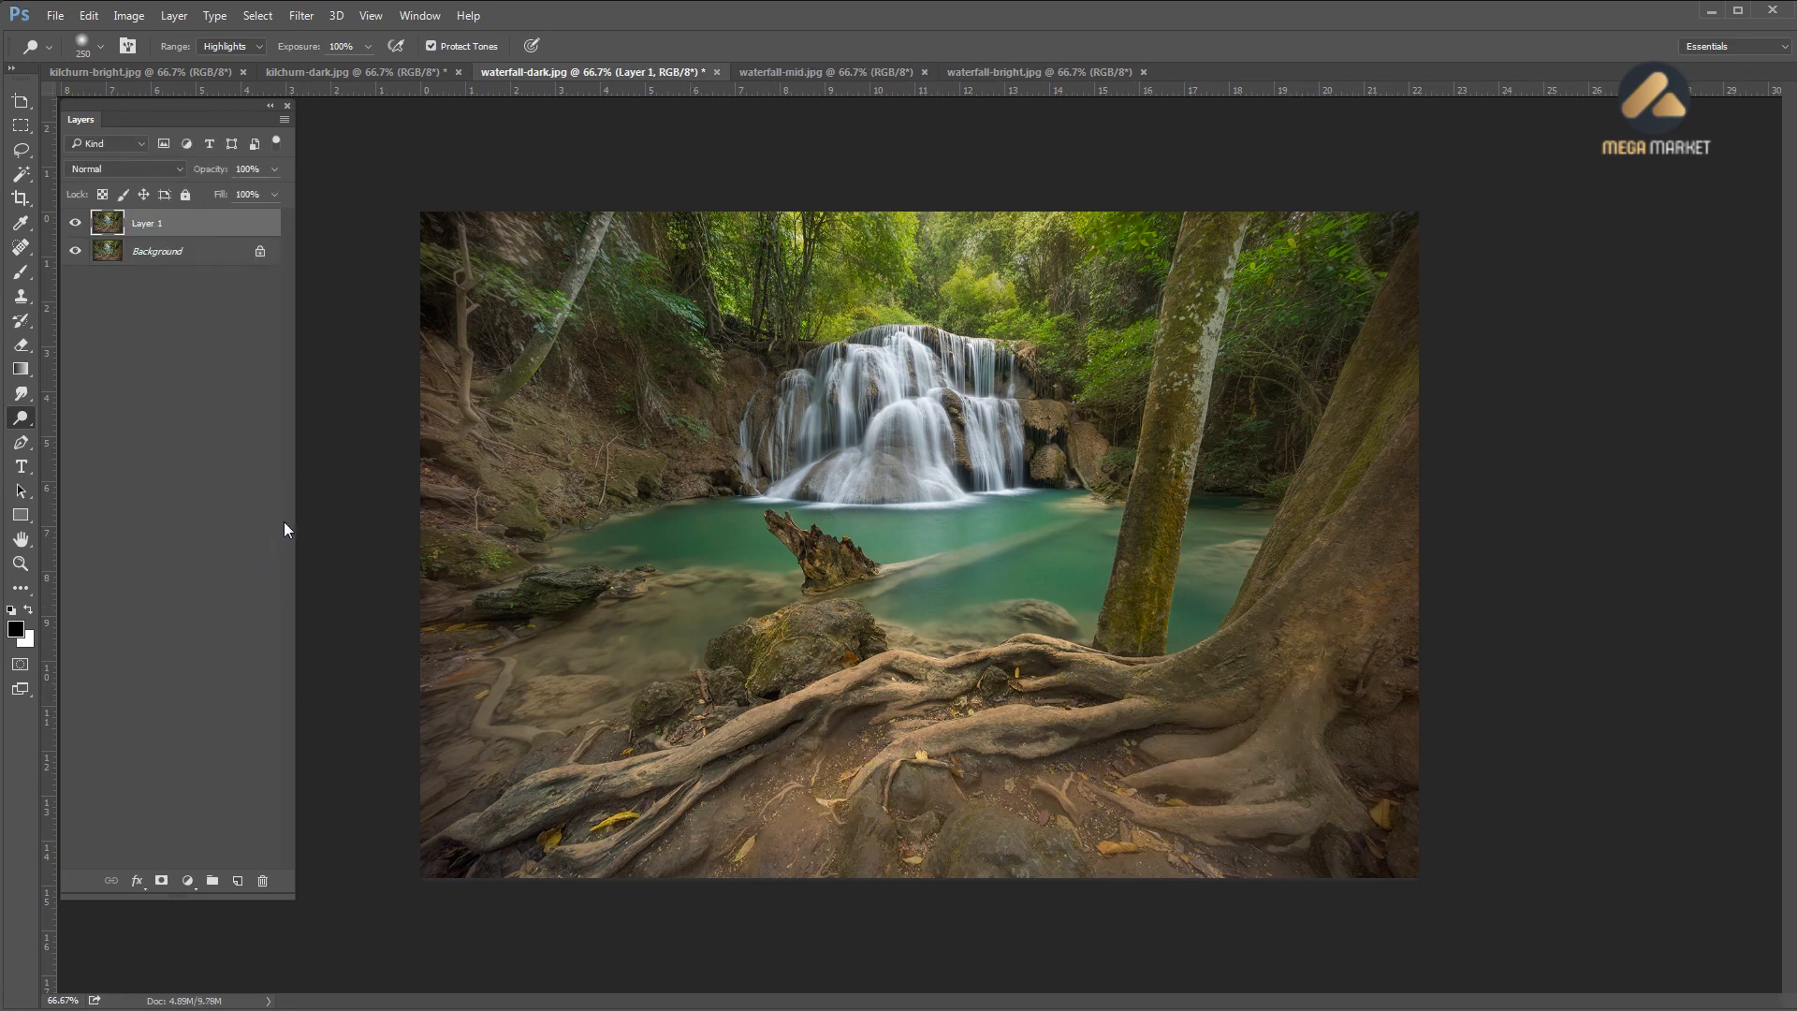
left_click(127, 169)
left_click(113, 231)
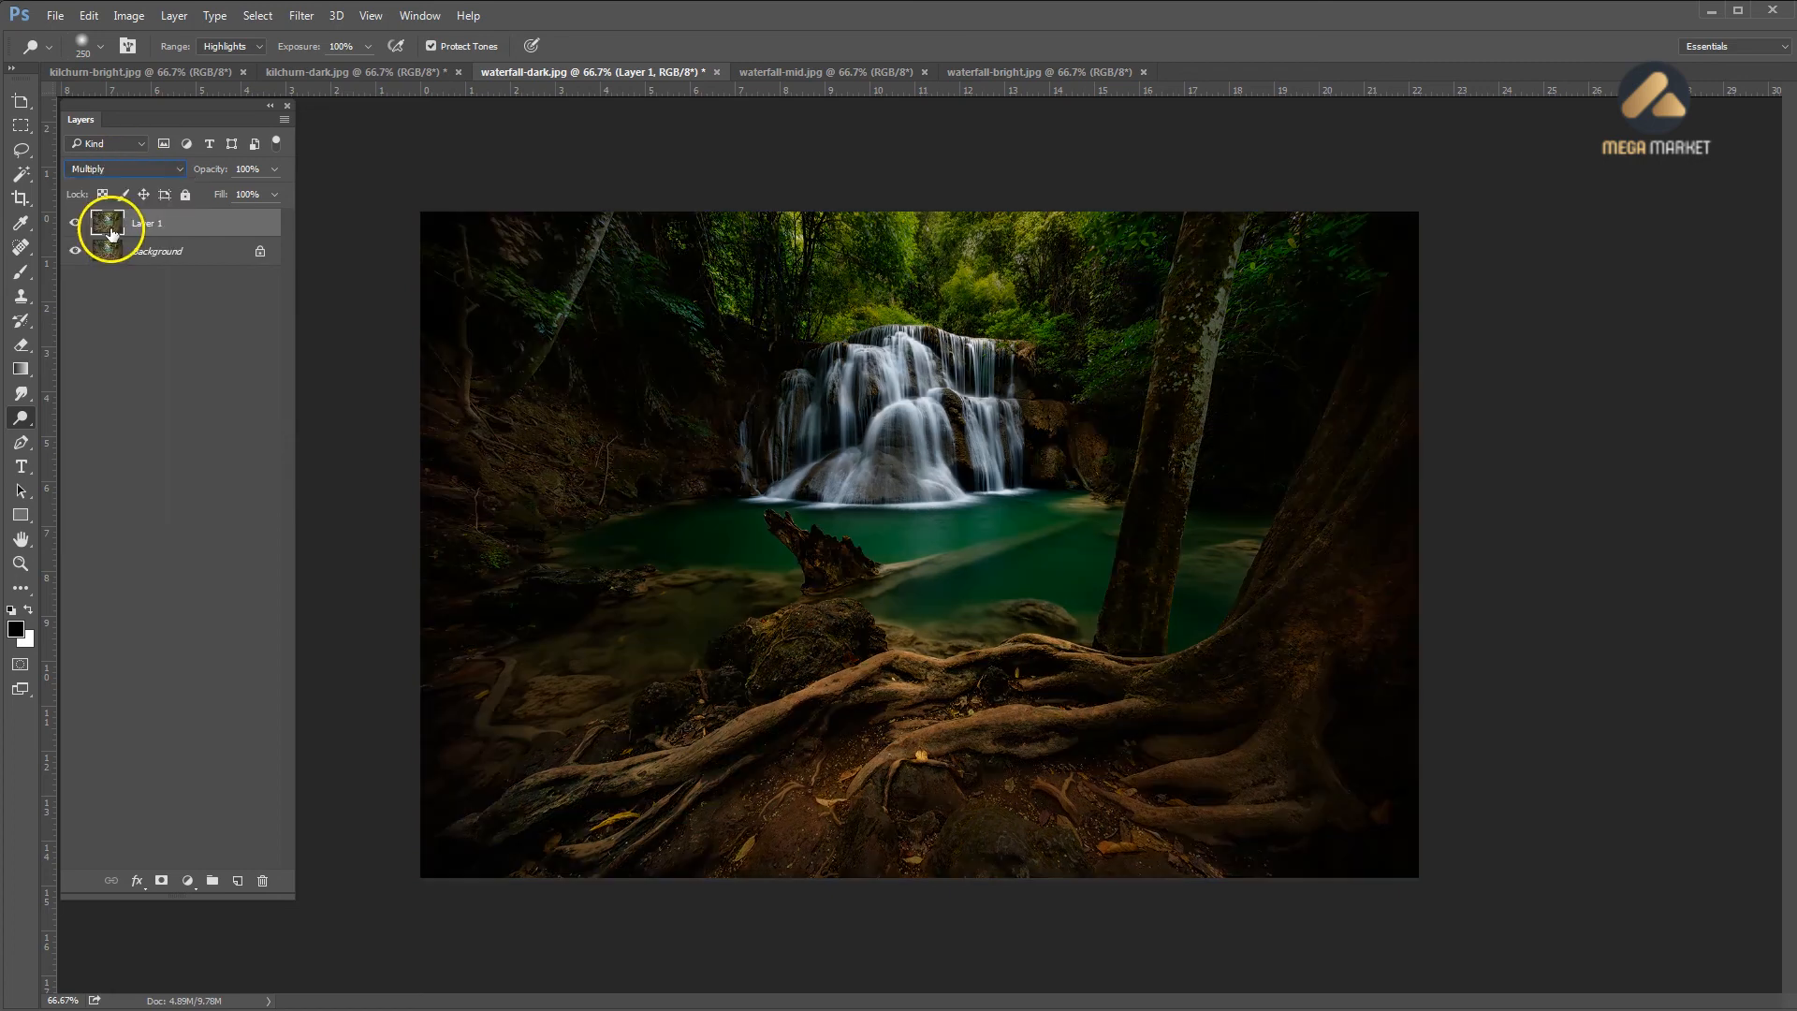
left_click(274, 169)
left_click_drag(256, 194, 240, 195)
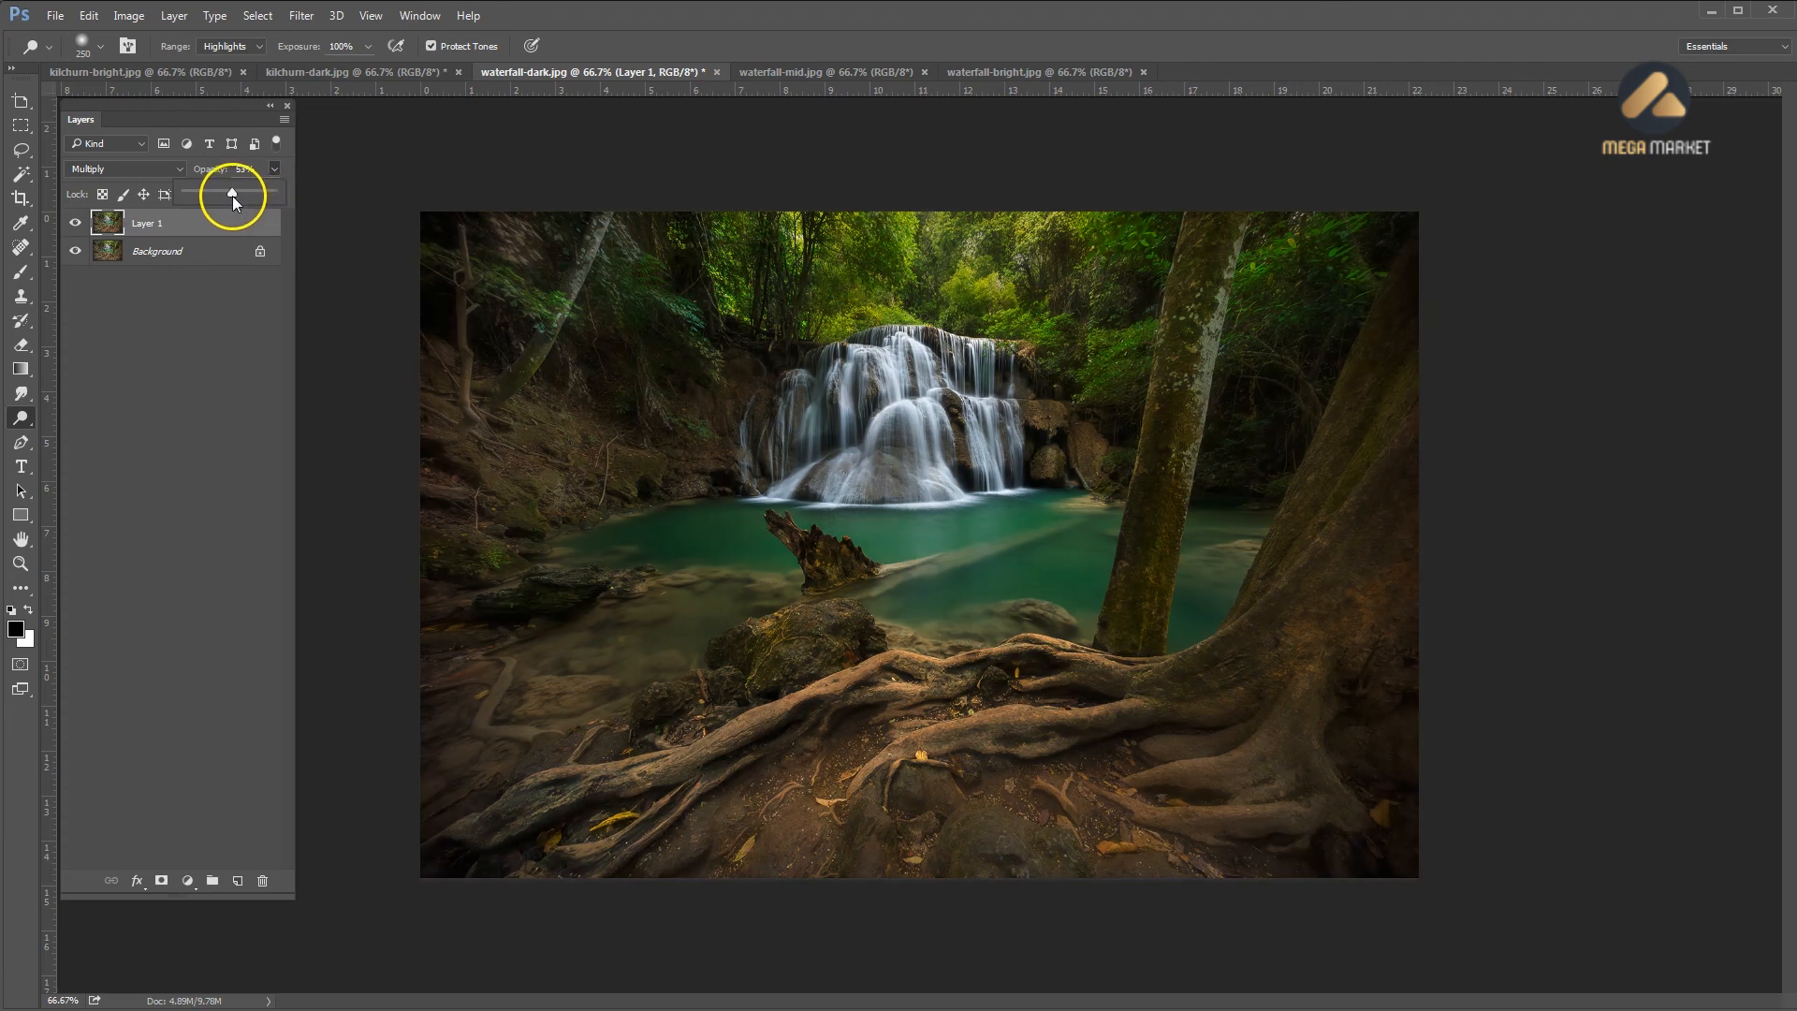
left_click_drag(230, 194, 228, 195)
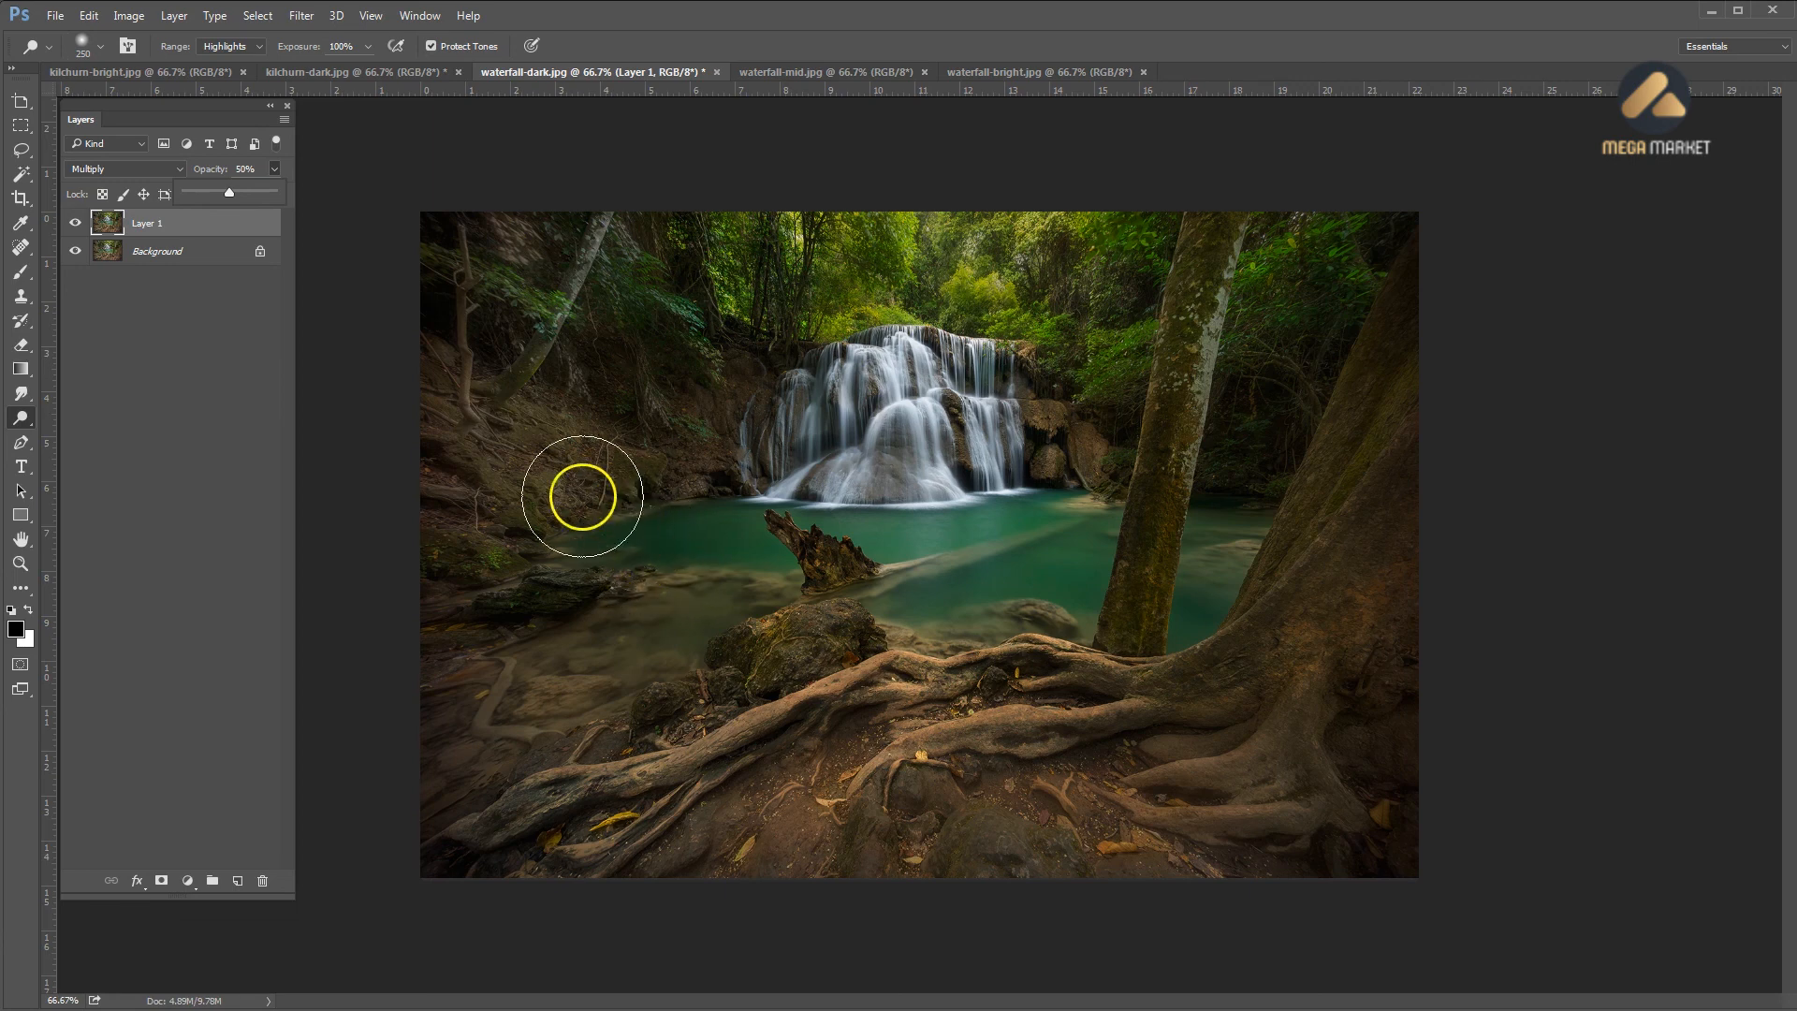
left_click(444, 416)
key("bracketright")
key("bracketright")
key("bracketright")
key("bracketright")
key("bracketright")
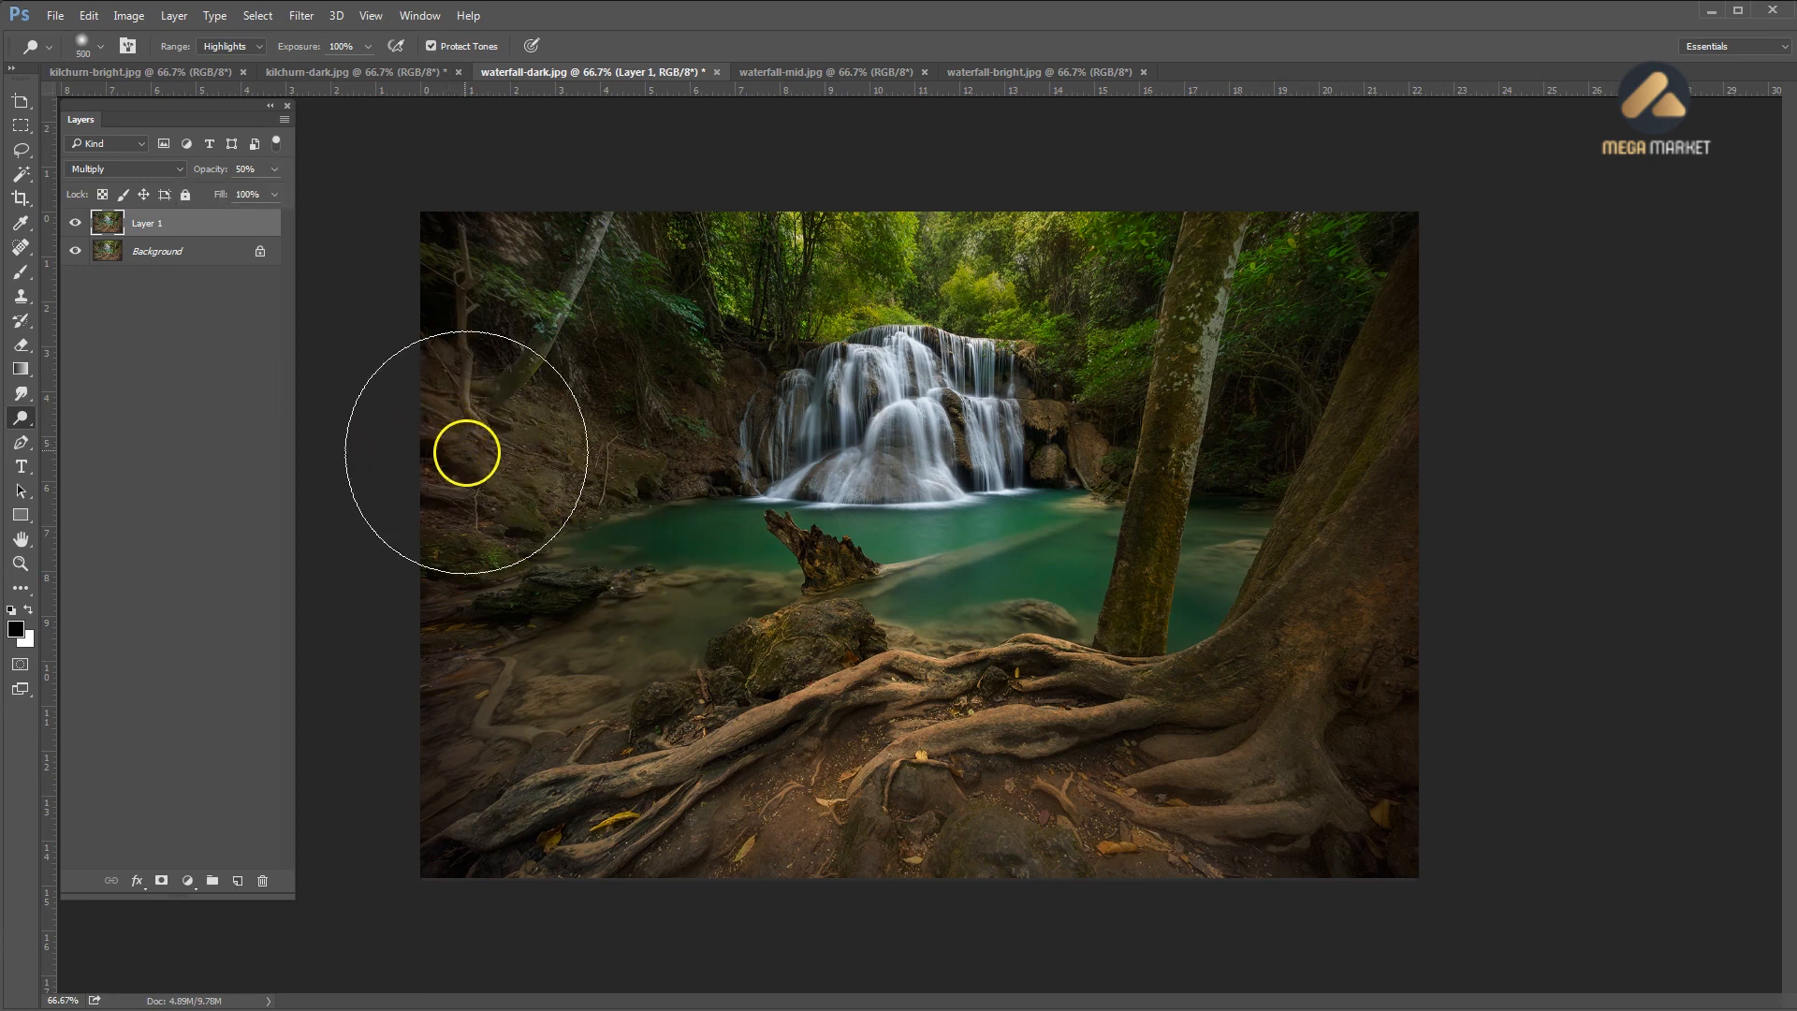
mouse_move(456, 515)
left_mouse_down()
mouse_move(429, 580)
mouse_move(503, 519)
mouse_move(558, 400)
left_mouse_up()
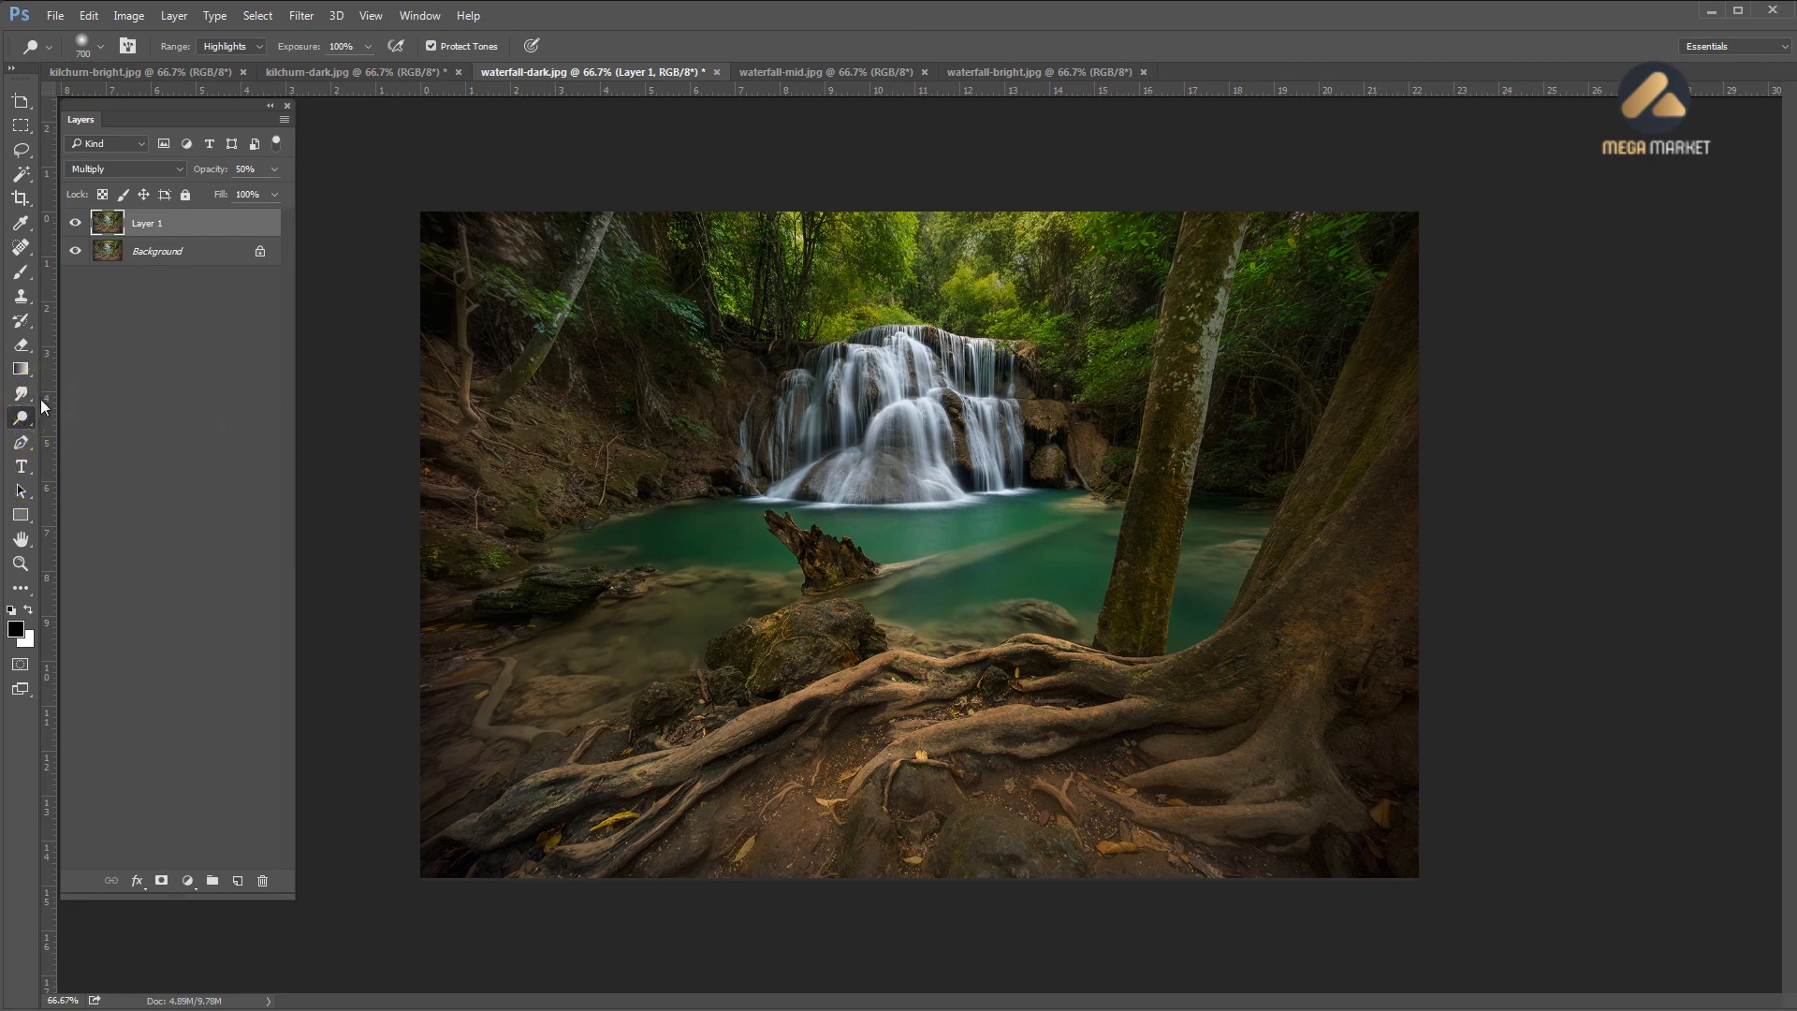
Erase the Multiply darkening from the waterfall, trees and banks in the upper part of the photo with a greatly enlarged eraser
left_click(21, 345)
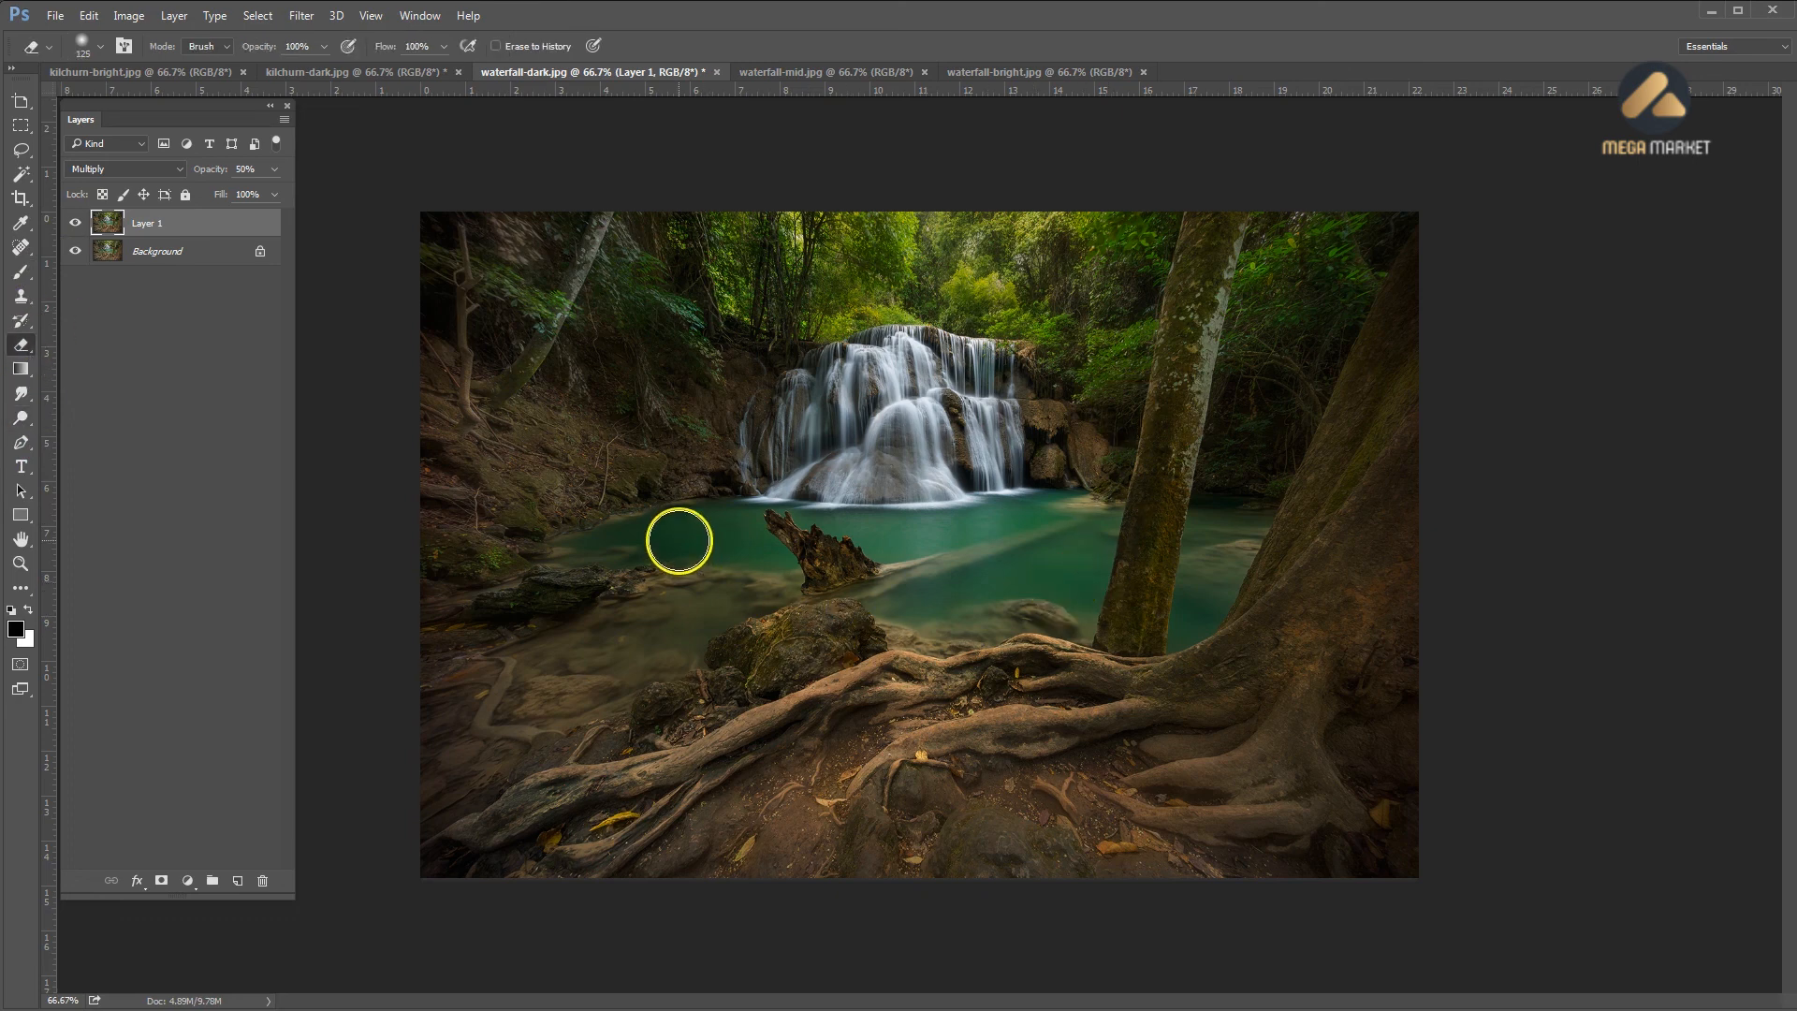
key("bracketright")
key("bracketright")
key("bracketright")
key("bracketright")
key("bracketright")
key("bracketright")
key("bracketright")
key("bracketright")
key("bracketright")
key("bracketright")
mouse_move(529, 474)
left_mouse_down()
mouse_move(487, 483)
mouse_move(559, 370)
mouse_move(691, 352)
mouse_move(826, 364)
mouse_move(853, 392)
mouse_move(812, 402)
mouse_move(946, 432)
mouse_move(1083, 422)
mouse_move(1242, 476)
mouse_move(1345, 416)
mouse_move(1395, 302)
mouse_move(1125, 277)
mouse_move(465, 292)
left_mouse_up()
Shrink the eraser to 300 pixels and erase the Multiply darkening from the pool and its shoreline
key("bracketleft")
key("bracketleft")
key("bracketleft")
key("bracketleft")
key("bracketleft")
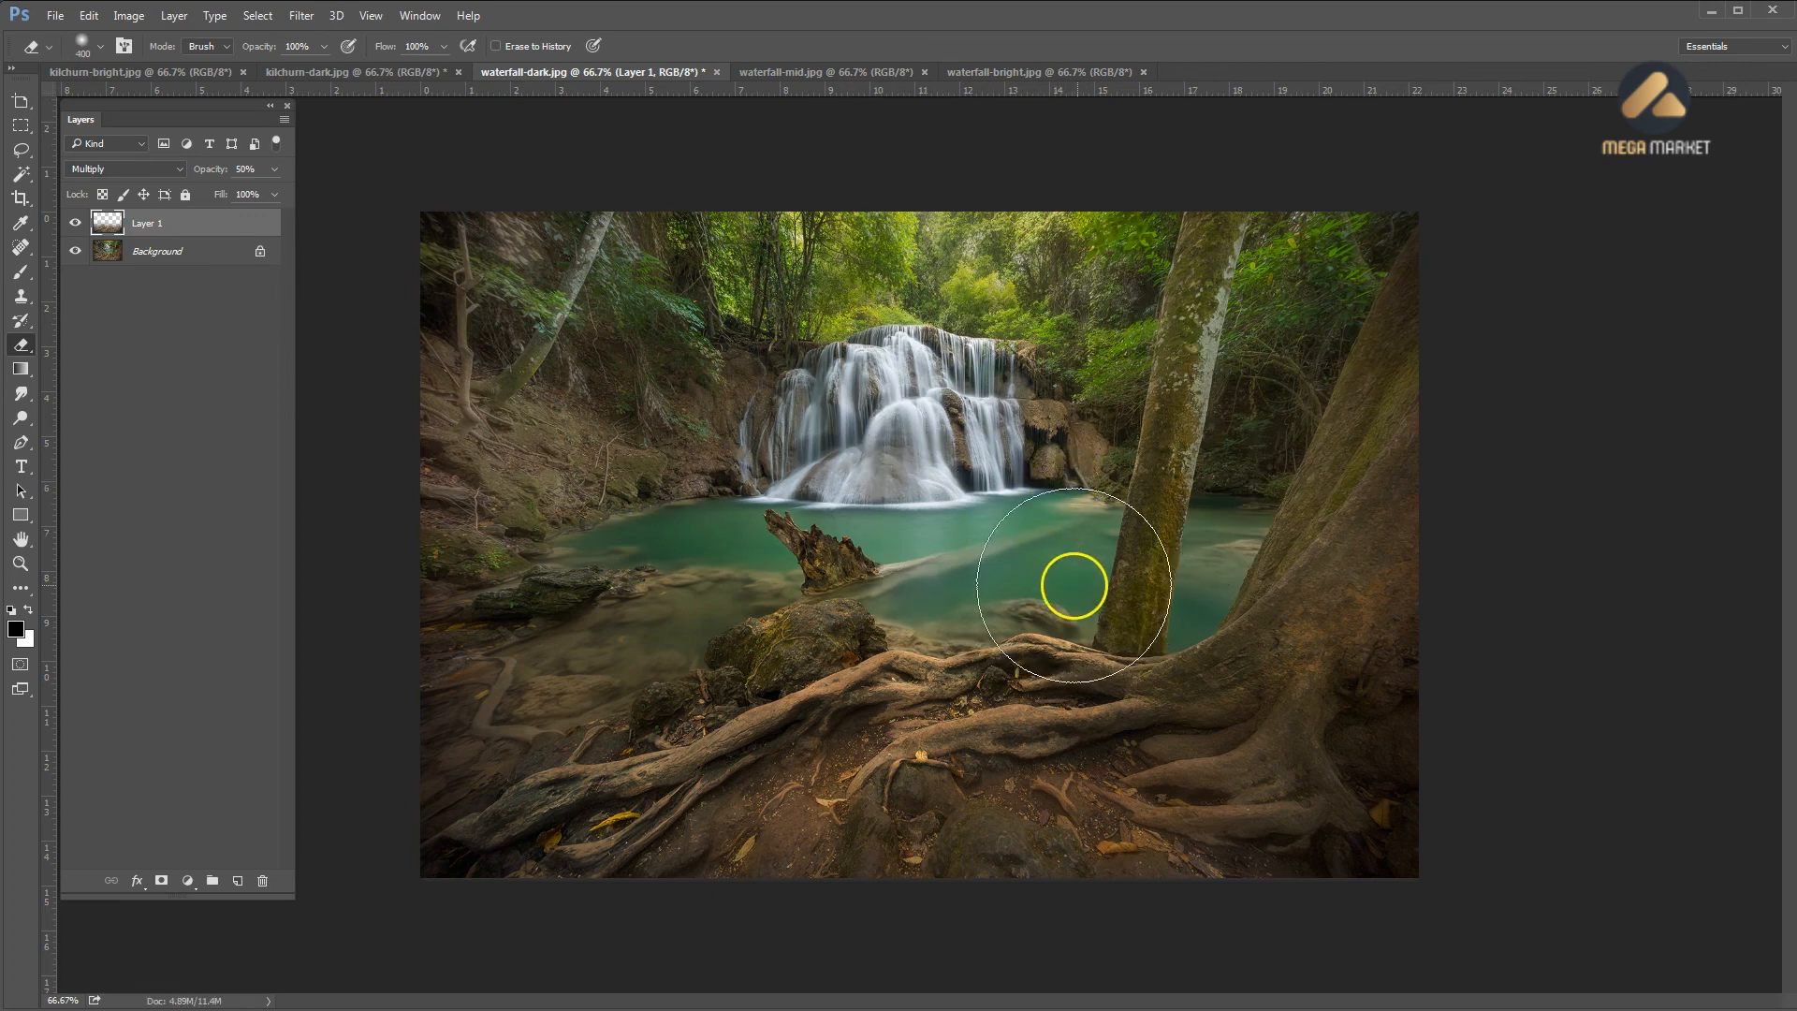
mouse_move(894, 588)
left_mouse_down()
mouse_move(825, 582)
mouse_move(656, 671)
mouse_move(528, 676)
mouse_move(387, 716)
mouse_move(363, 850)
mouse_move(481, 805)
left_mouse_up()
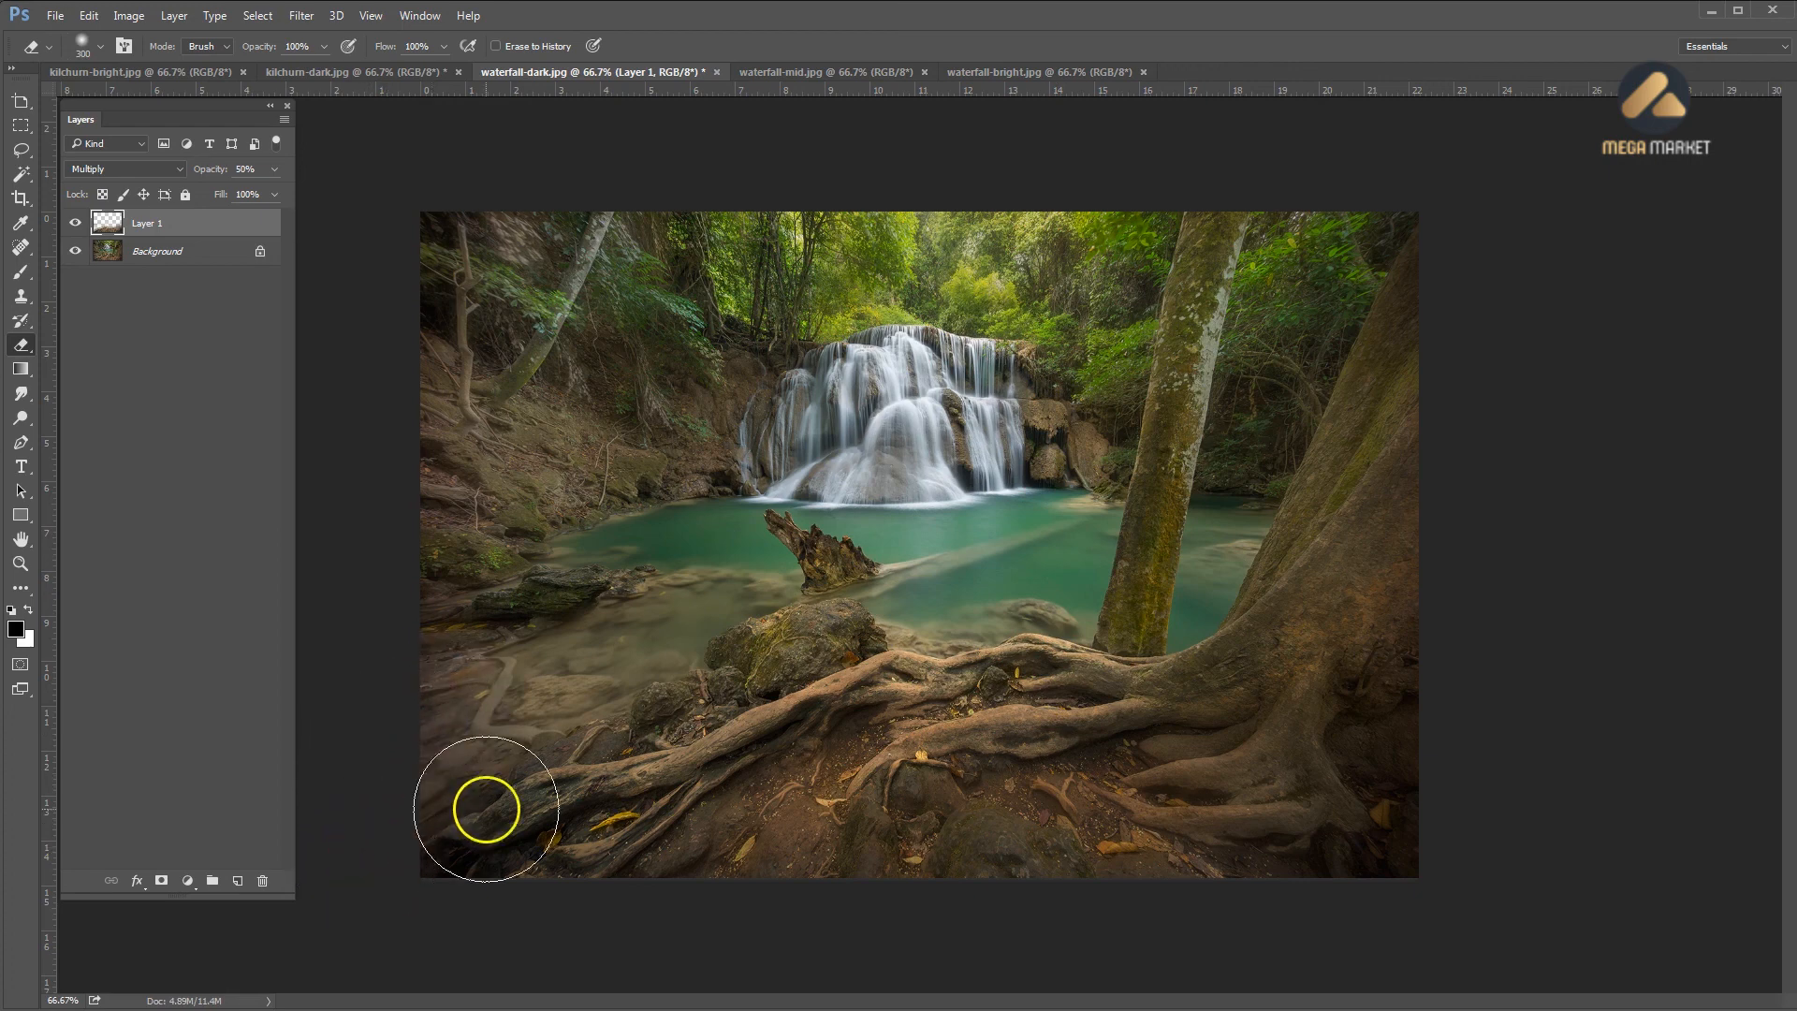
Check the photo with and without the Multiply layer, and reduce the layer's opacity to 29%
left_click(75, 223)
left_click(75, 222)
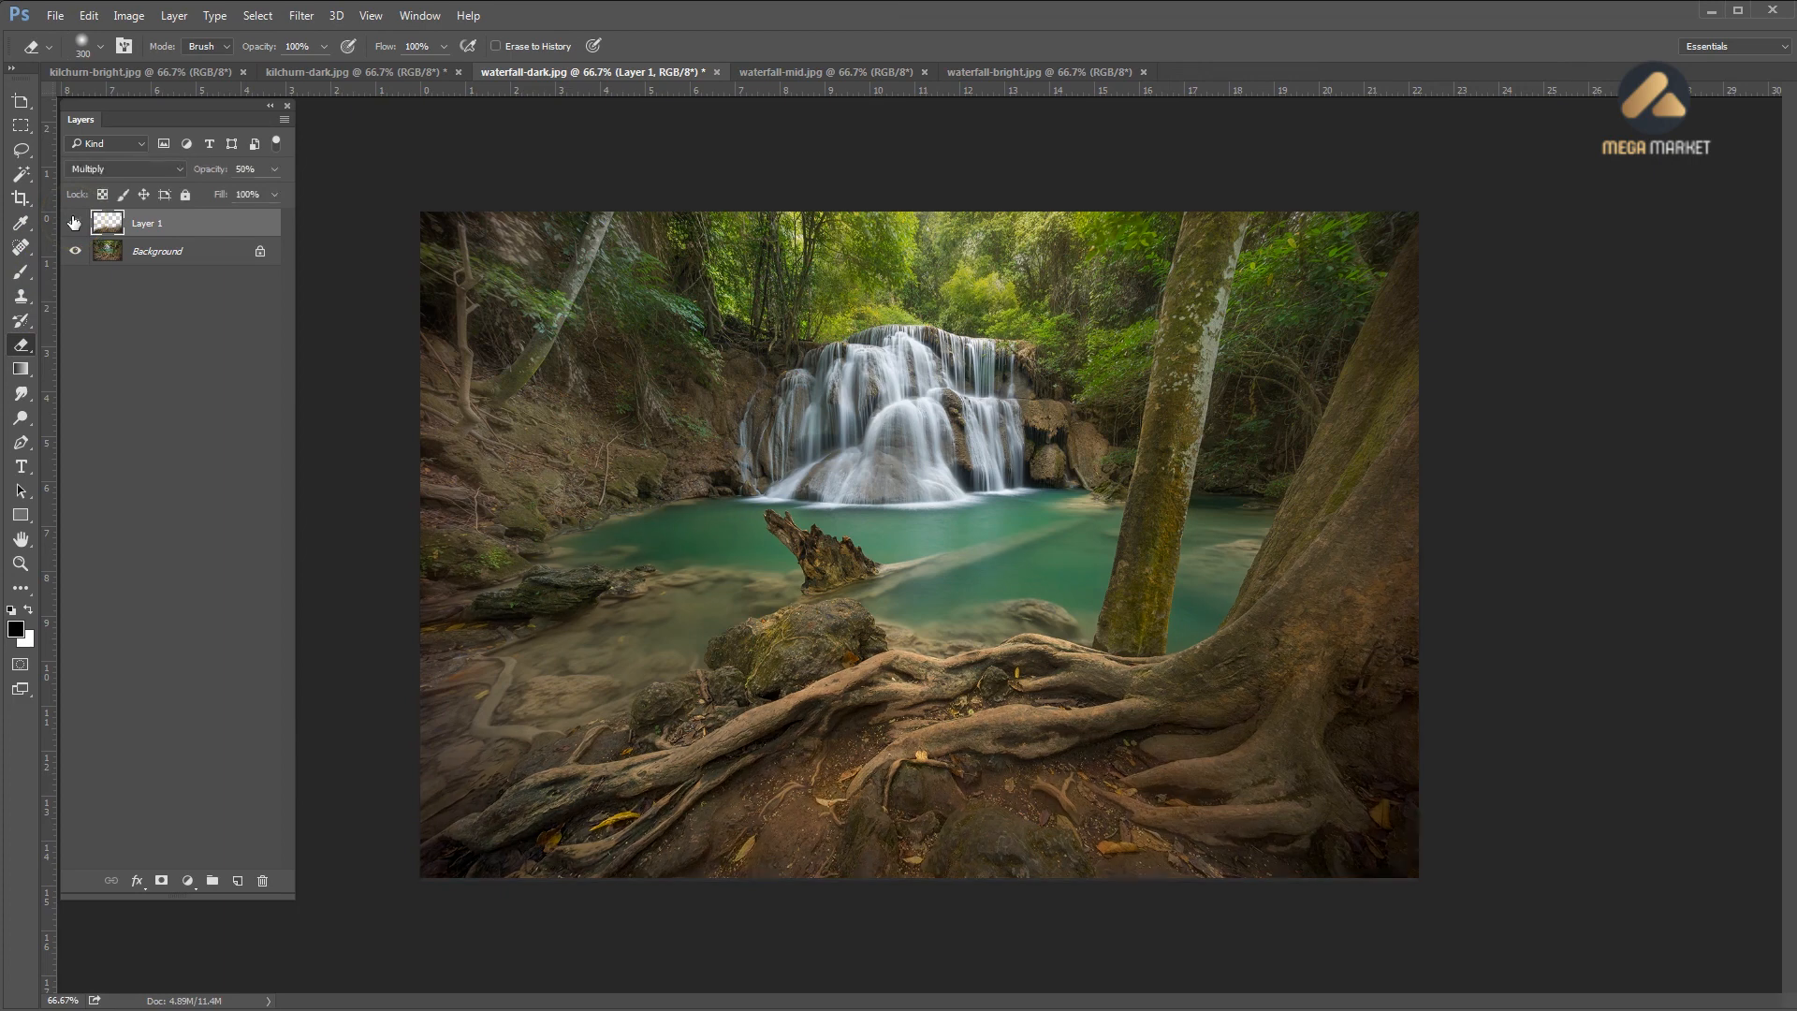
left_click(274, 170)
left_click_drag(229, 194, 224, 194)
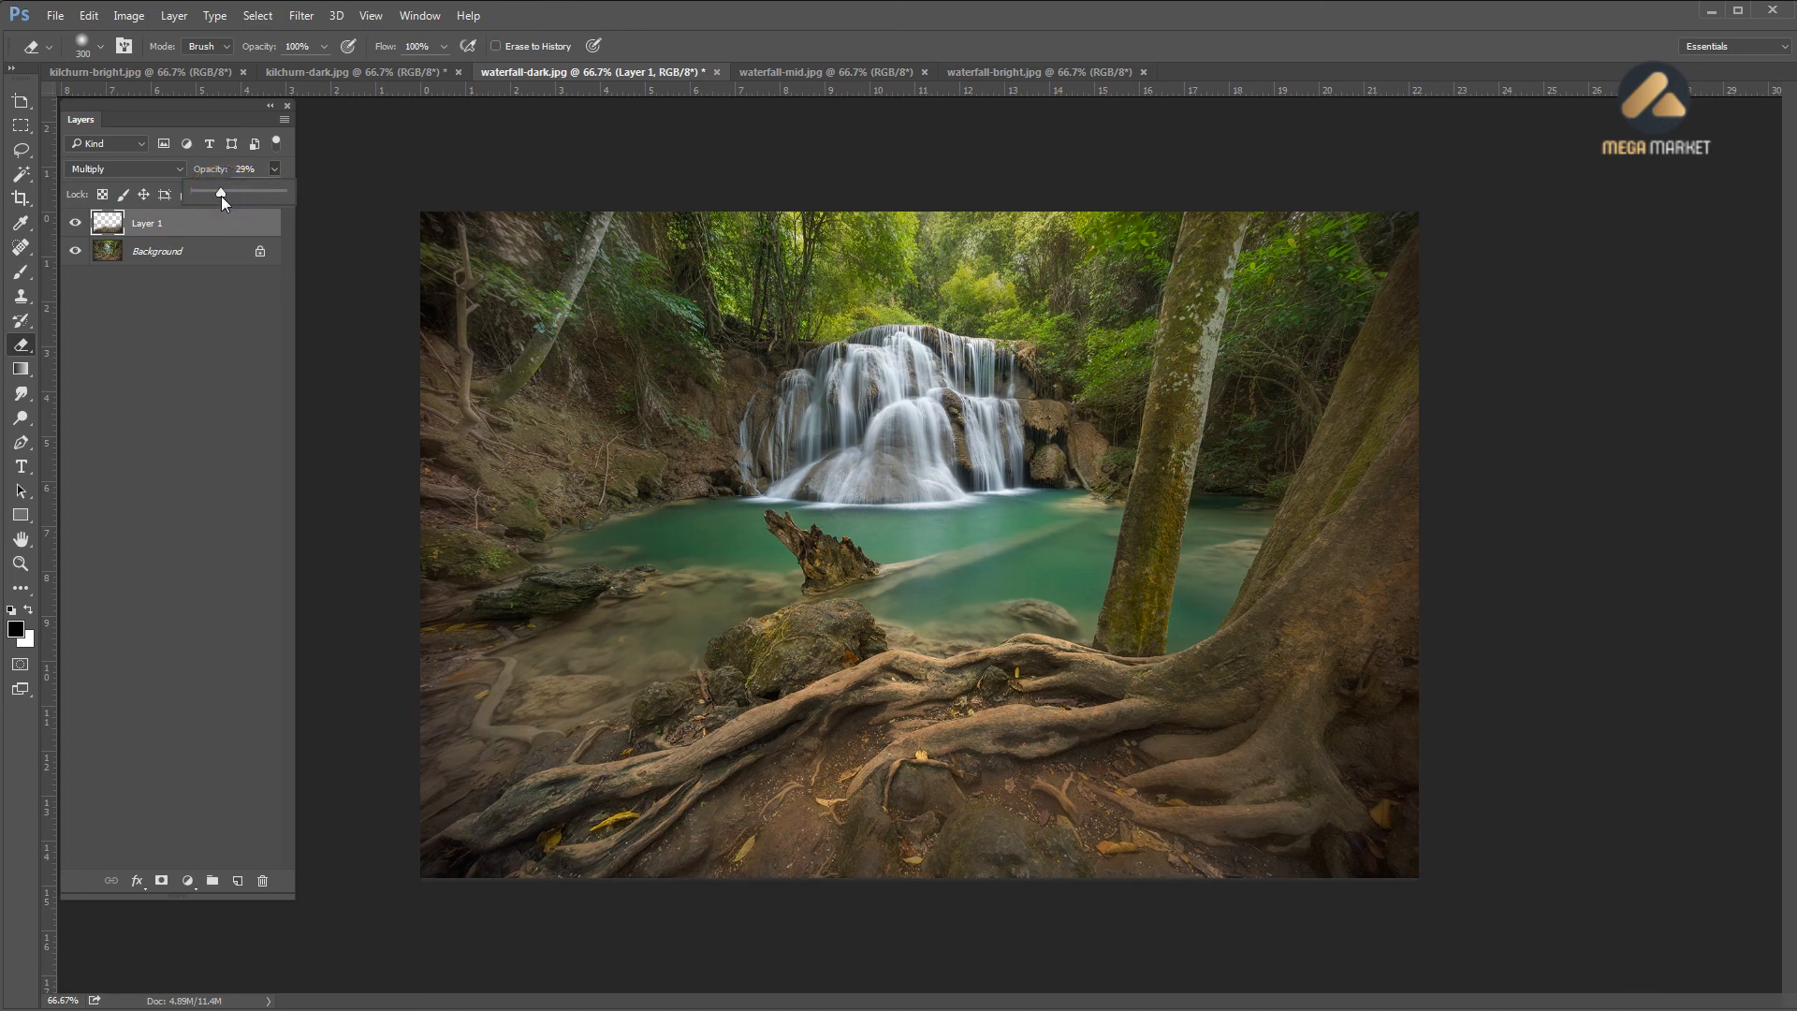
Compare the photo with the Multiply layer hidden and shown, and flatten the image to a single background layer
left_click(74, 223)
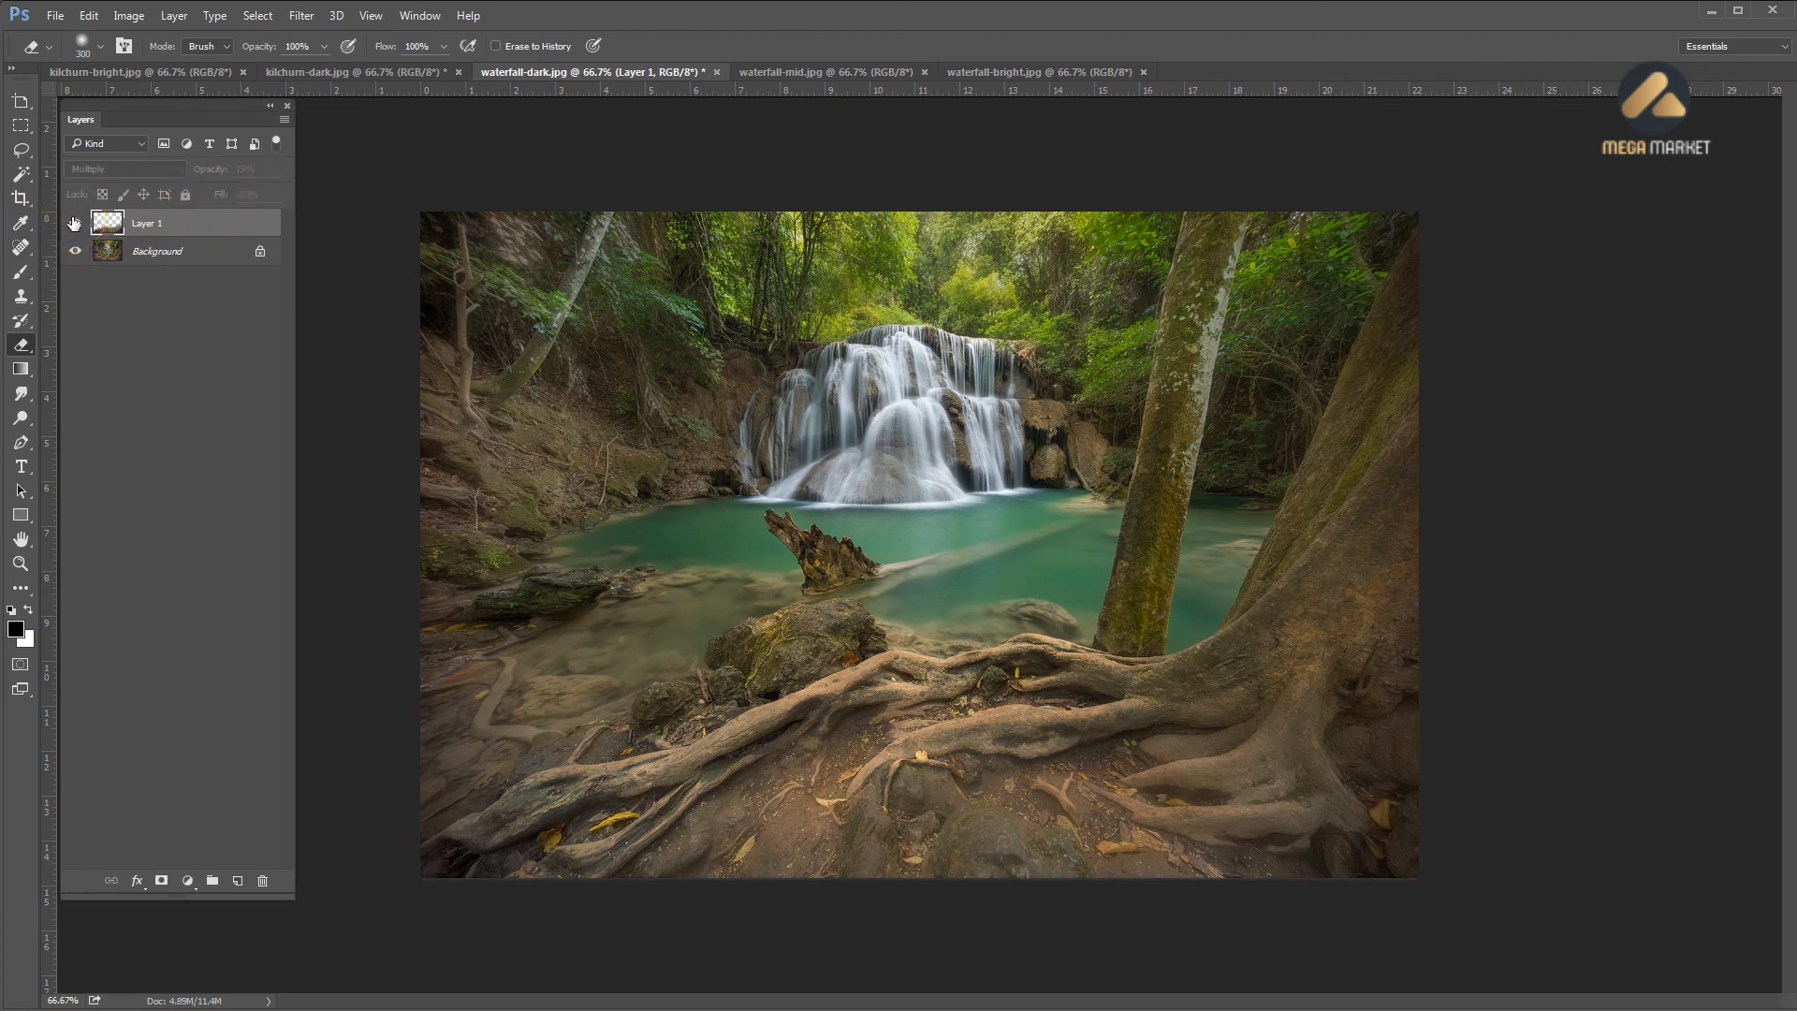
left_click(74, 222)
left_click(74, 222)
left_click(74, 223)
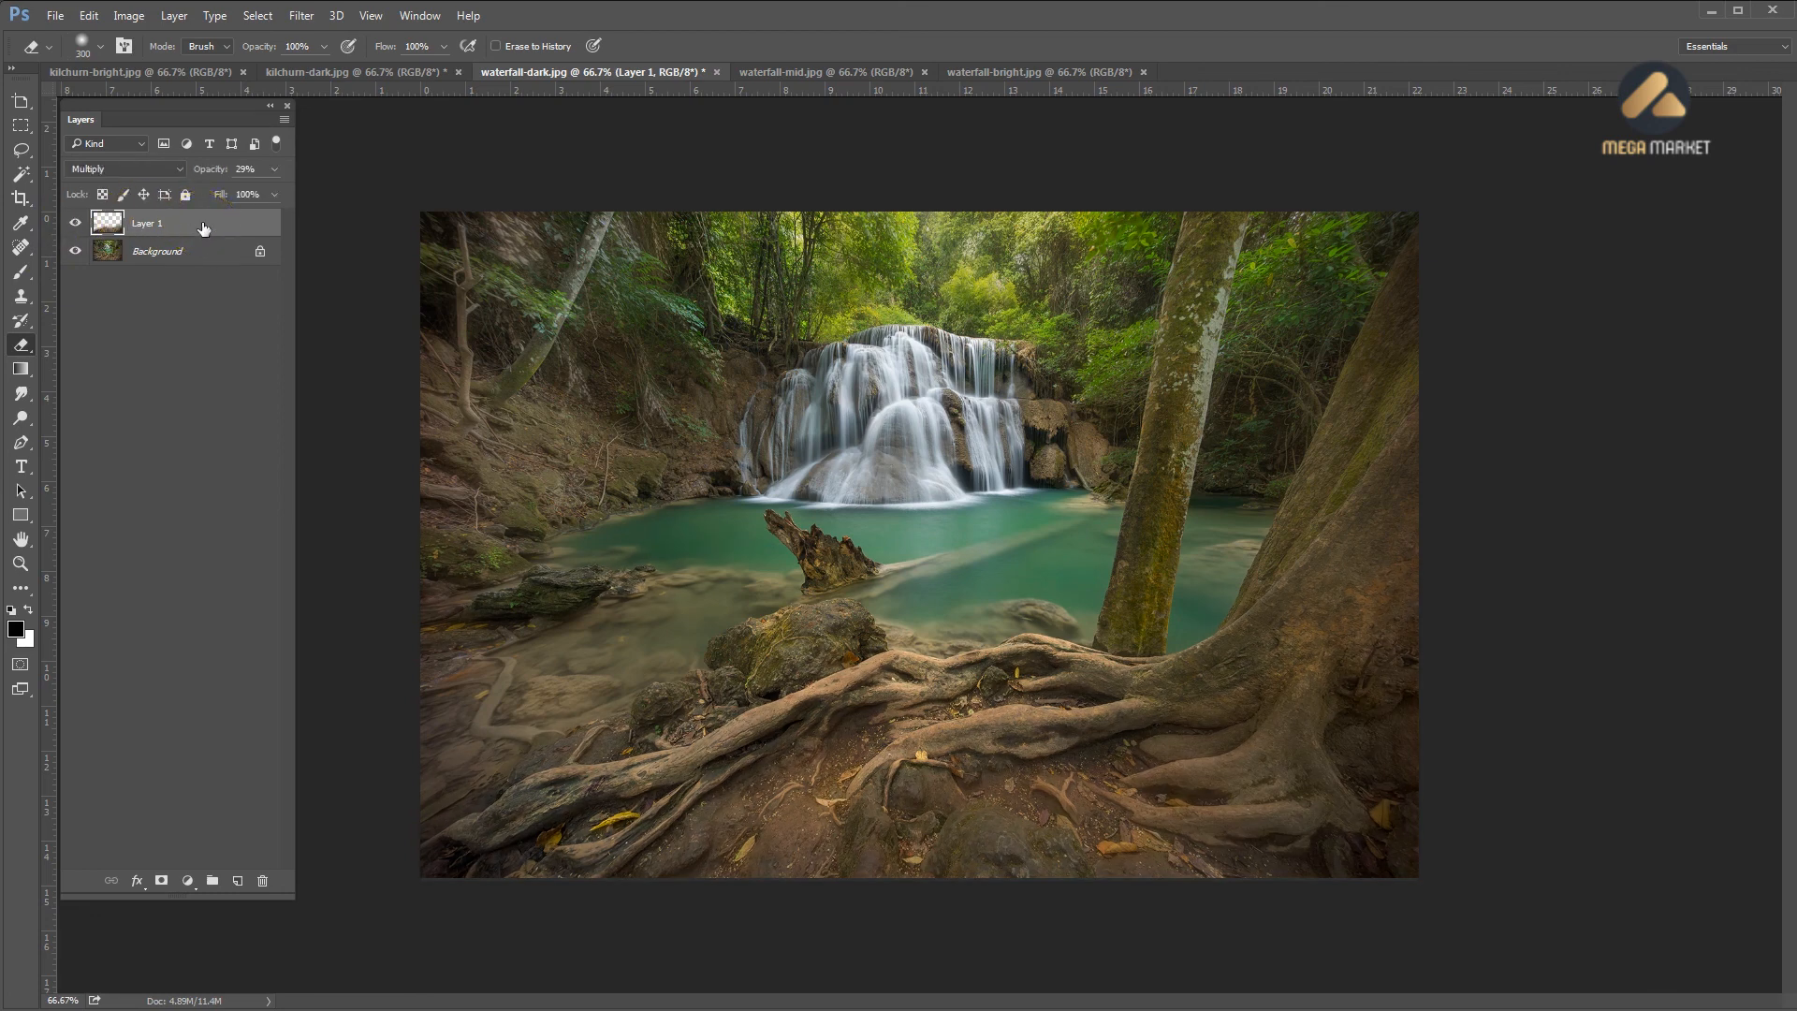
key("Delete")
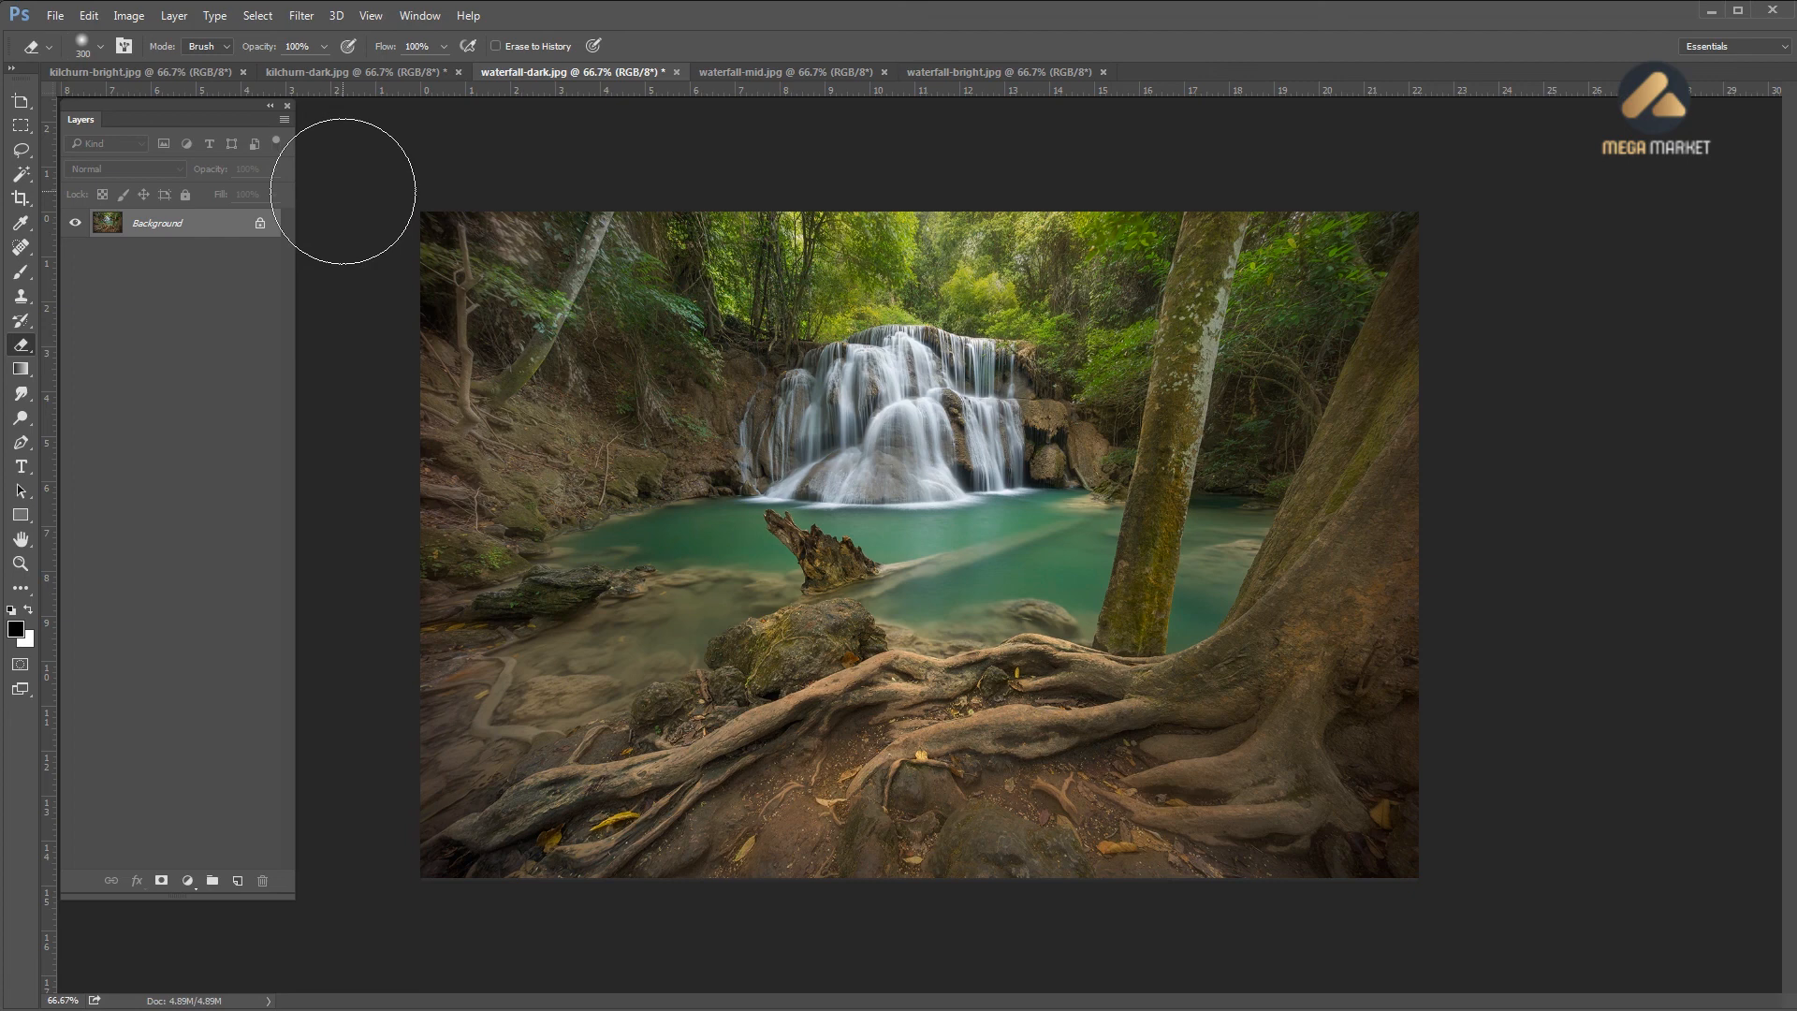
Apply Auto Contrast to a duplicate of the background layer and erase its effect over the waterfall
key("ctrl+j")
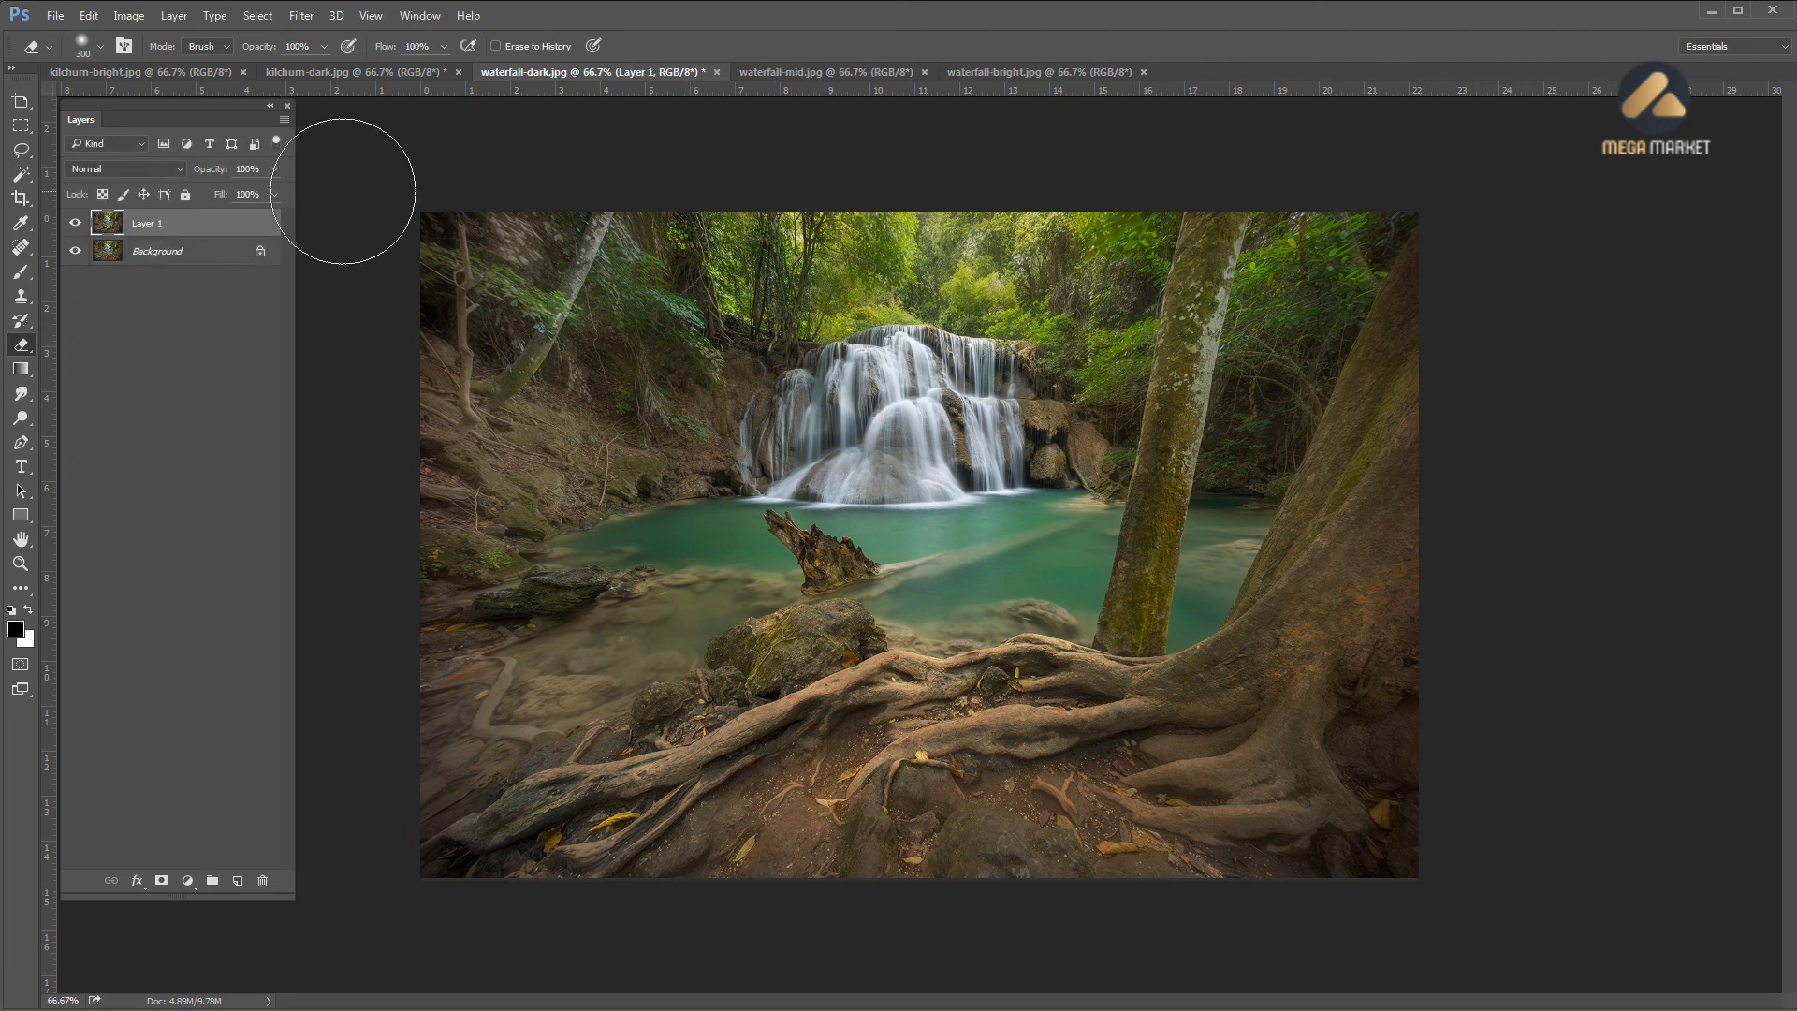
left_click(130, 16)
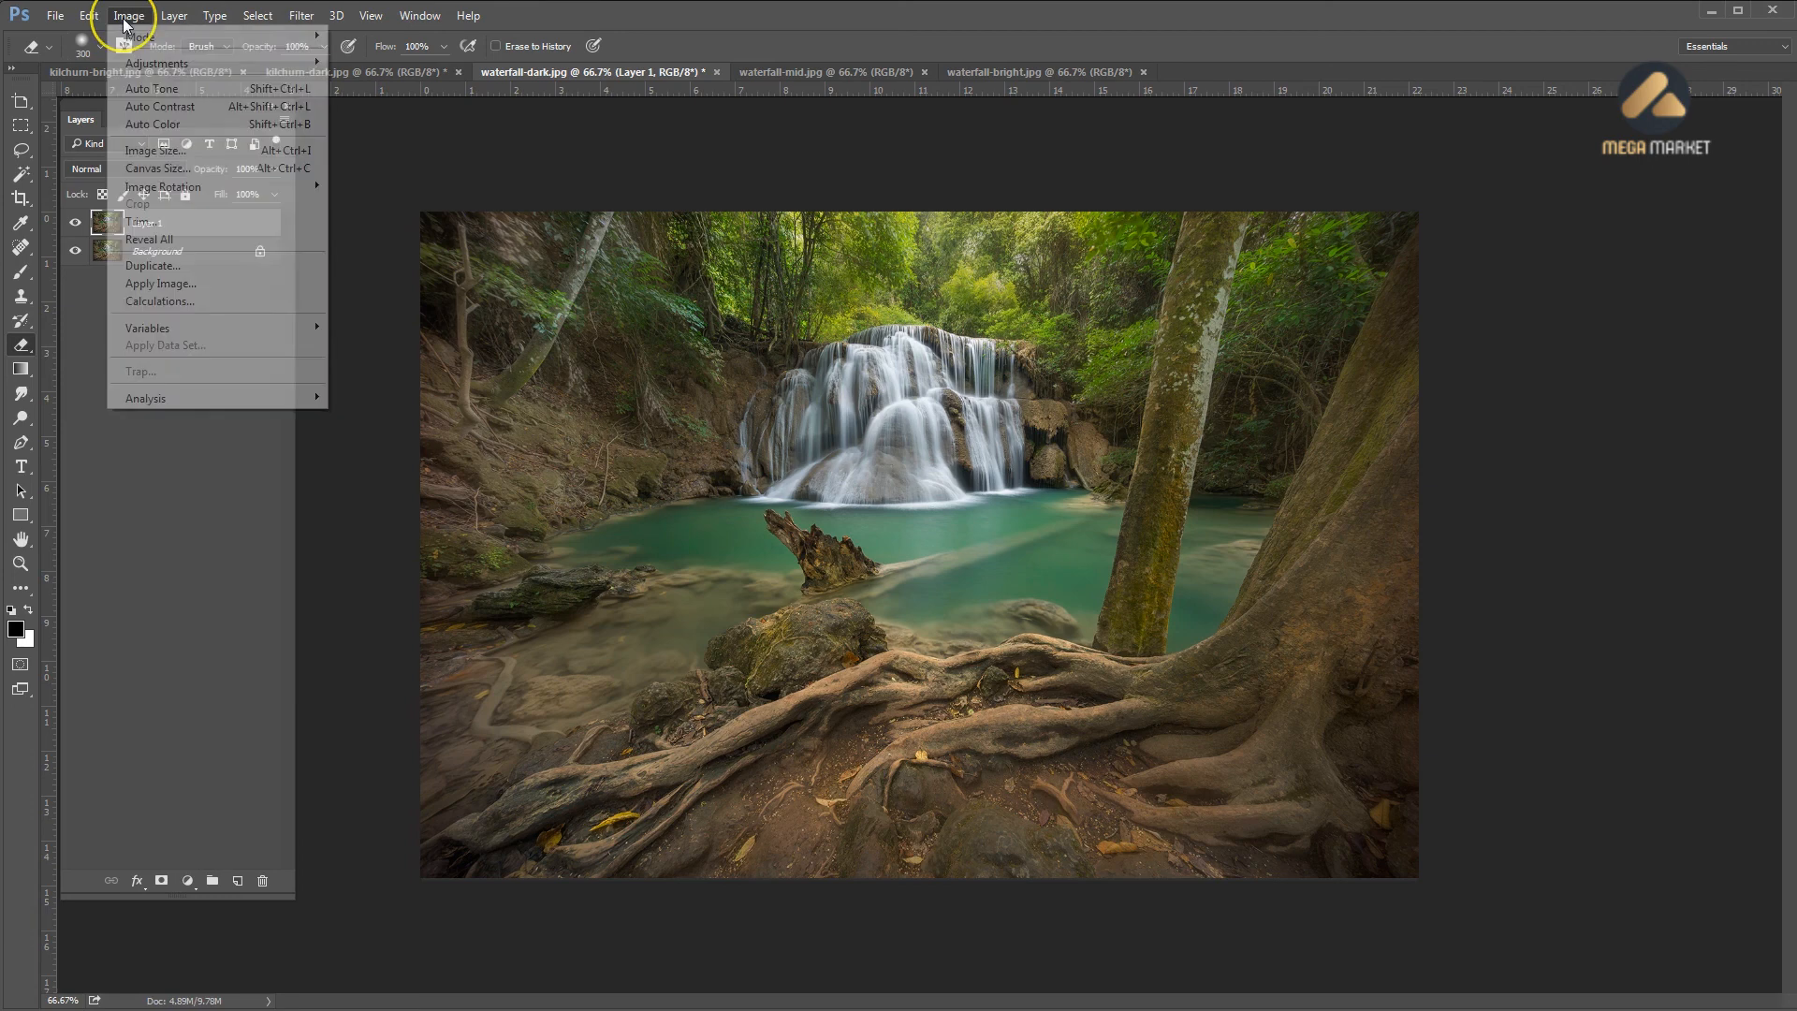
left_click(154, 105)
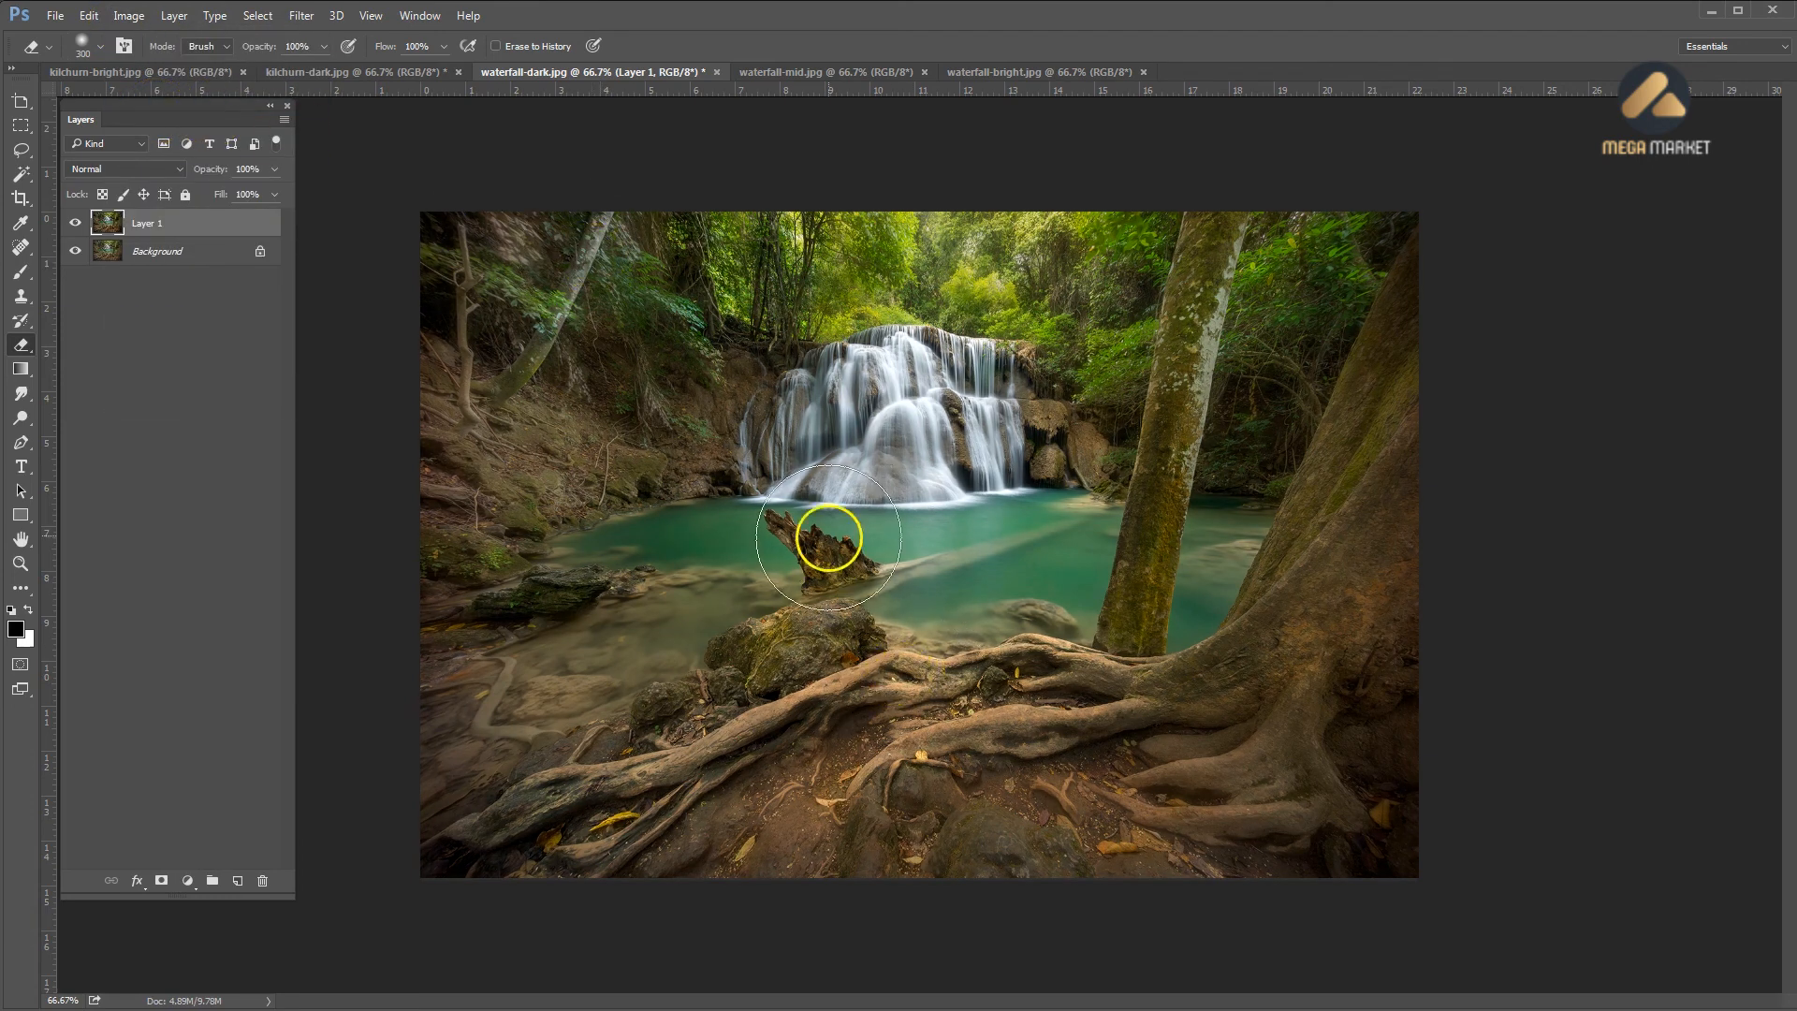
mouse_move(868, 384)
left_mouse_down()
mouse_move(890, 409)
mouse_move(834, 412)
mouse_move(767, 453)
mouse_move(1054, 429)
mouse_move(926, 375)
mouse_move(805, 433)
mouse_move(1051, 453)
mouse_move(767, 449)
mouse_move(939, 418)
mouse_move(1036, 426)
mouse_move(1003, 401)
left_mouse_up()
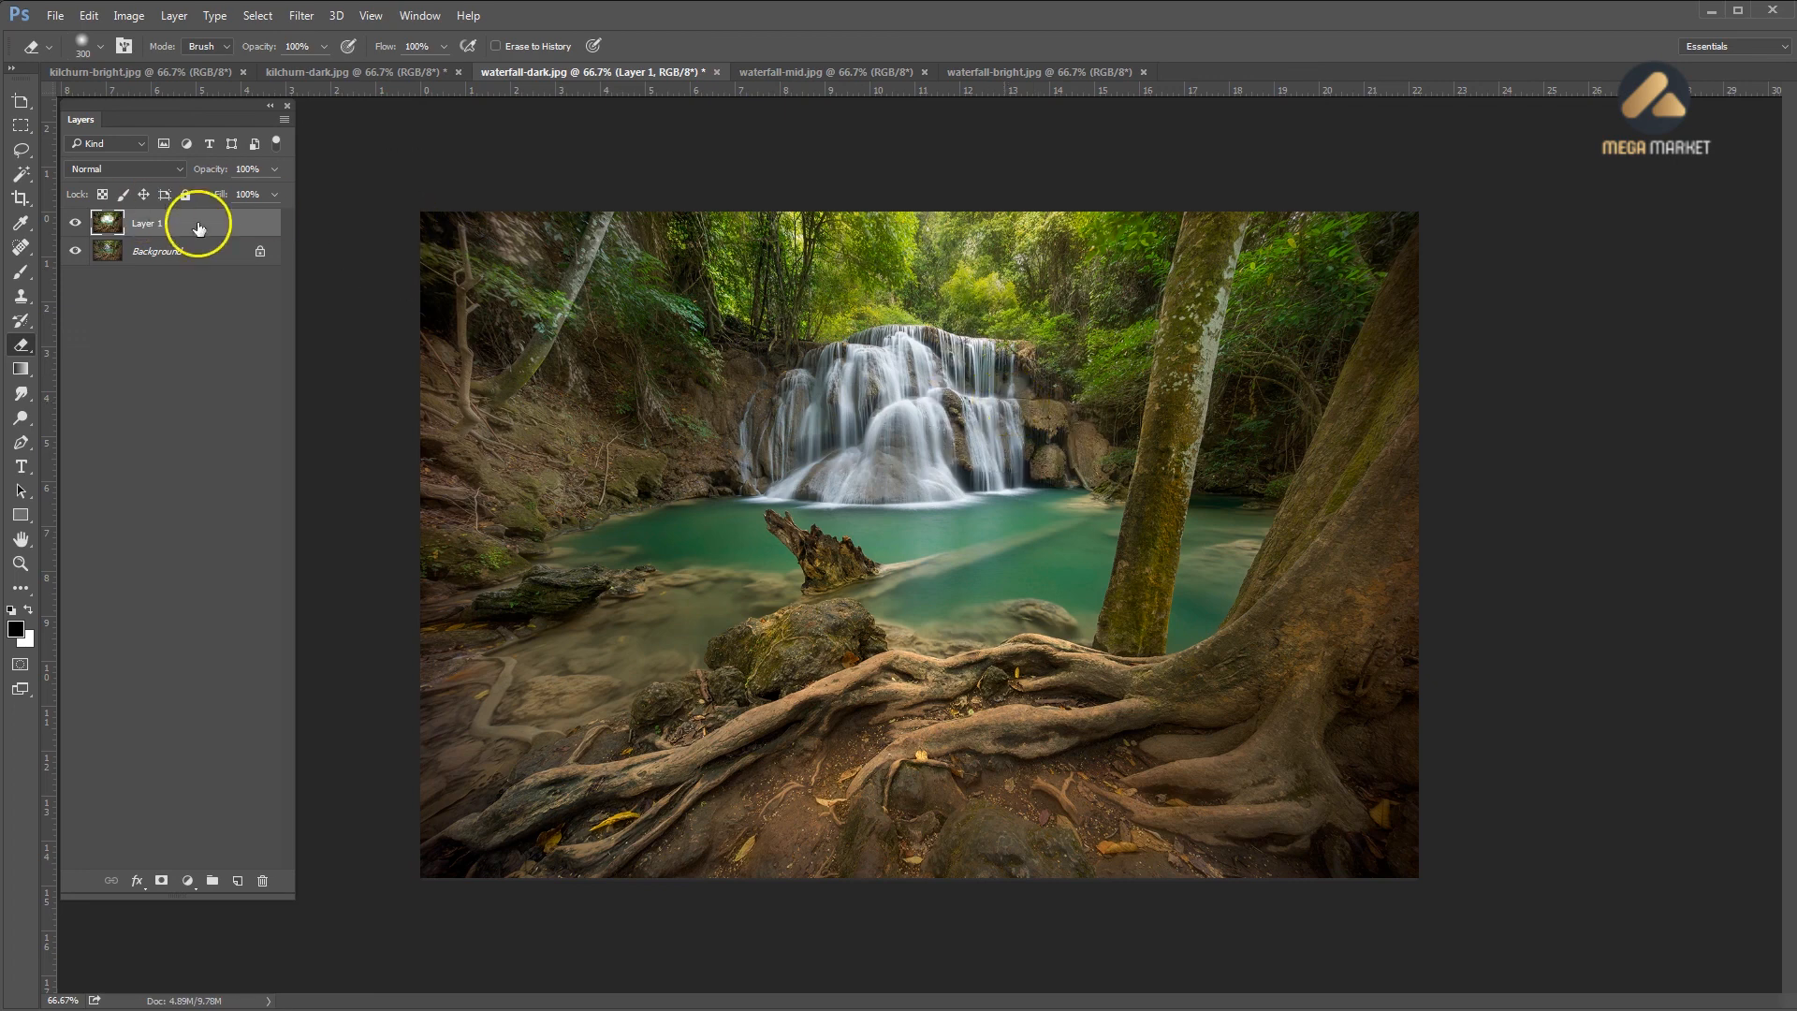
Reduce the Auto Contrast layer's opacity to 42% and erase its effect around the photo's outer edges and corners
left_click(275, 171)
left_click(68, 223)
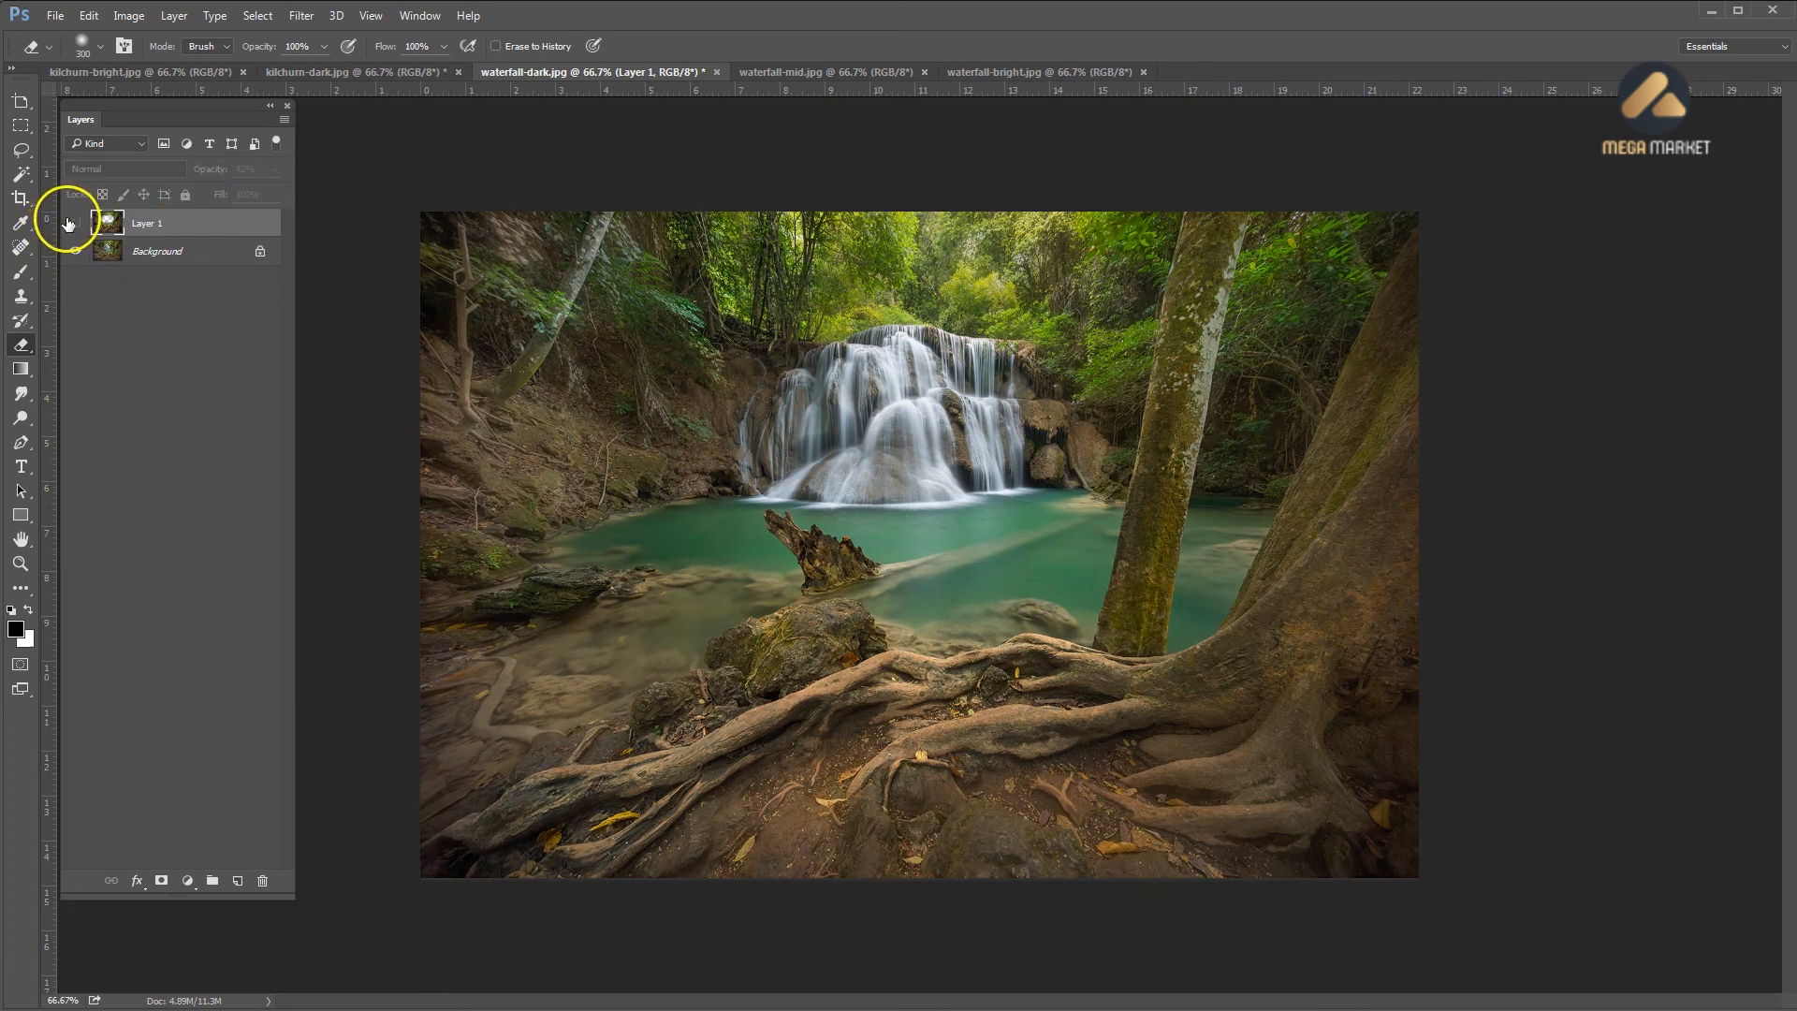
left_click(71, 222)
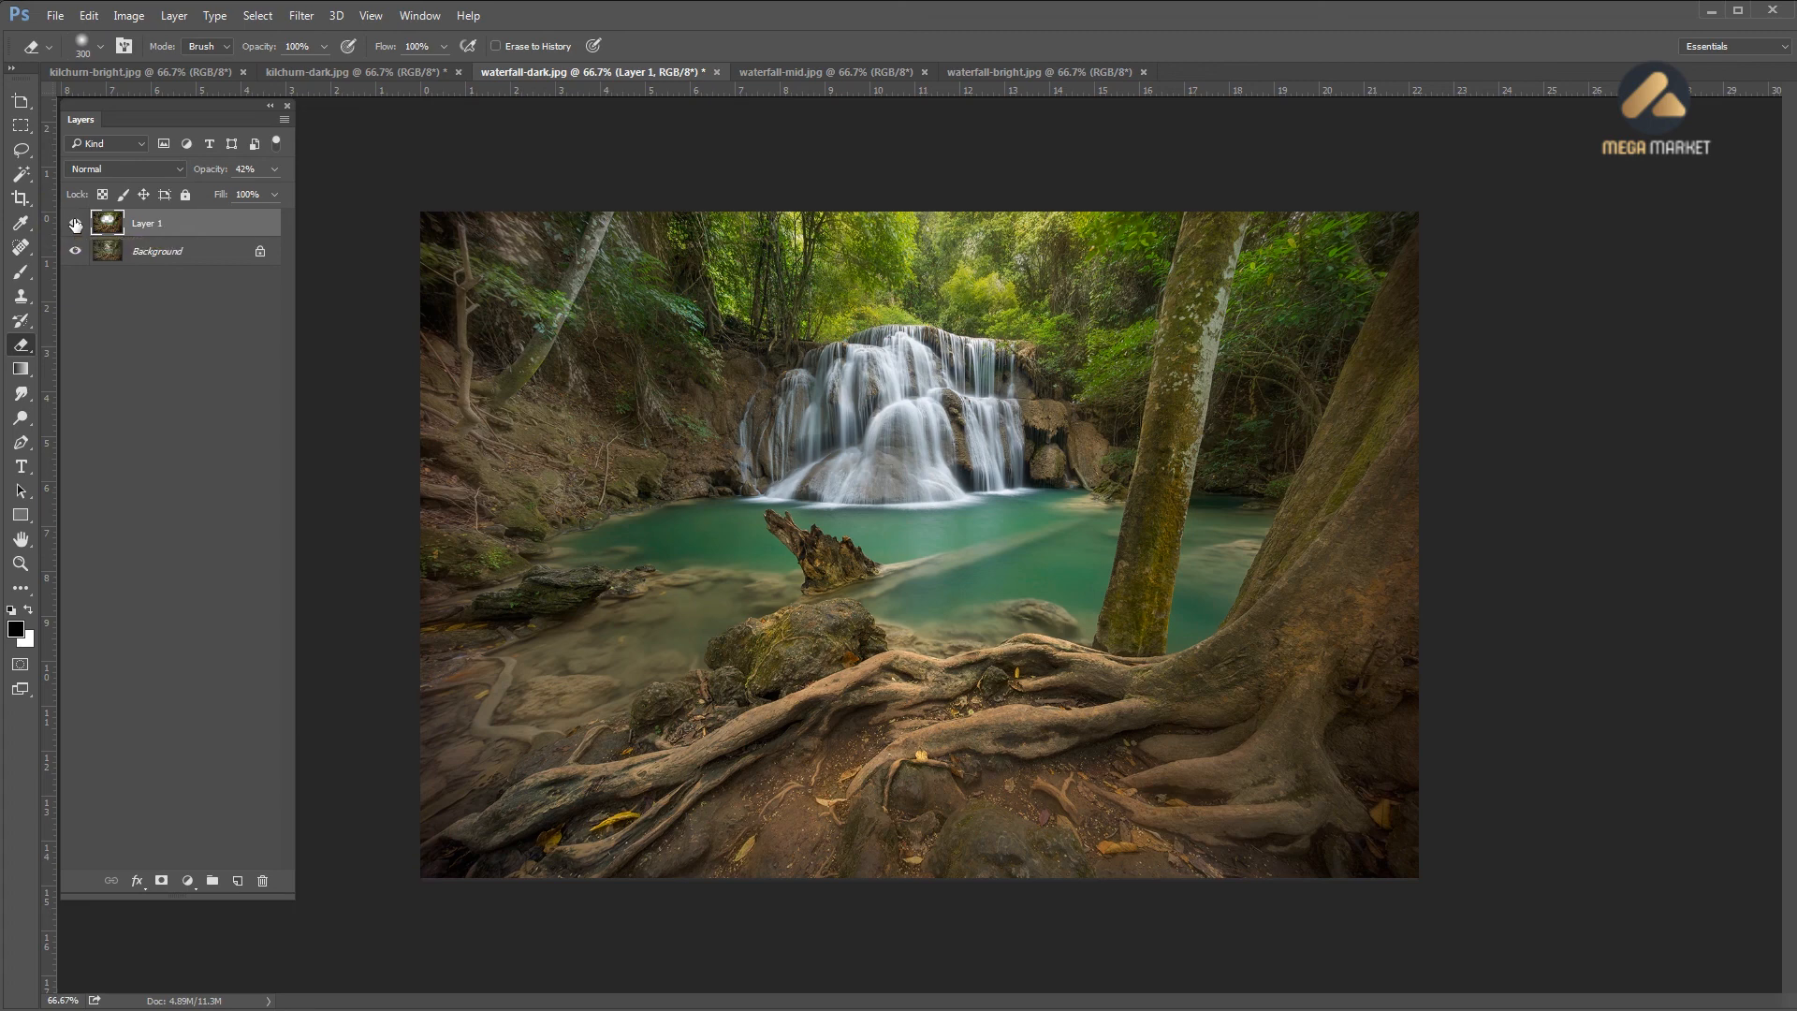
left_click(75, 224)
left_click(76, 223)
left_click(401, 195)
mouse_move(399, 190)
left_mouse_down()
mouse_move(433, 297)
mouse_move(419, 257)
mouse_move(469, 642)
mouse_move(441, 894)
mouse_move(1652, 734)
mouse_move(1396, 268)
mouse_move(1448, 674)
mouse_move(1400, 818)
mouse_move(1372, 846)
mouse_move(1360, 721)
mouse_move(1344, 811)
left_mouse_up()
Lower the Auto Contrast layer's opacity to 34% and merge it into the background layer
left_click(277, 169)
left_click_drag(222, 193, 224, 193)
left_click(75, 225)
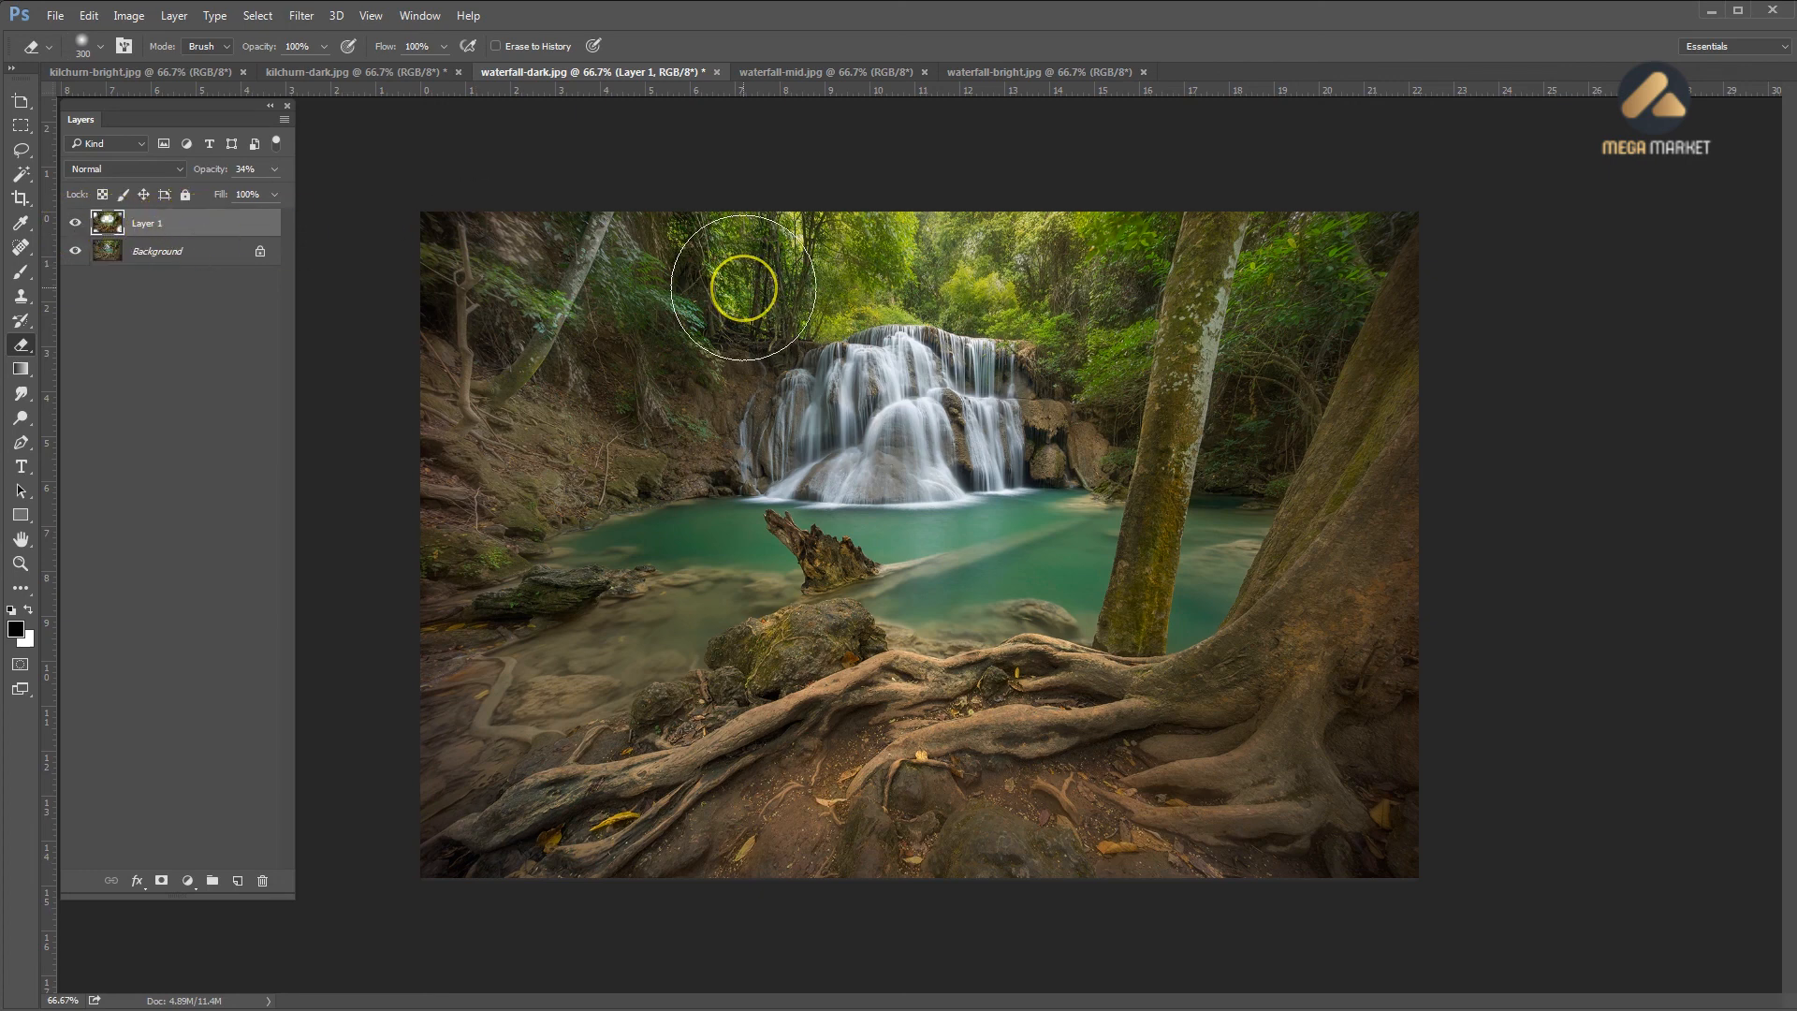
key("ctrl+e")
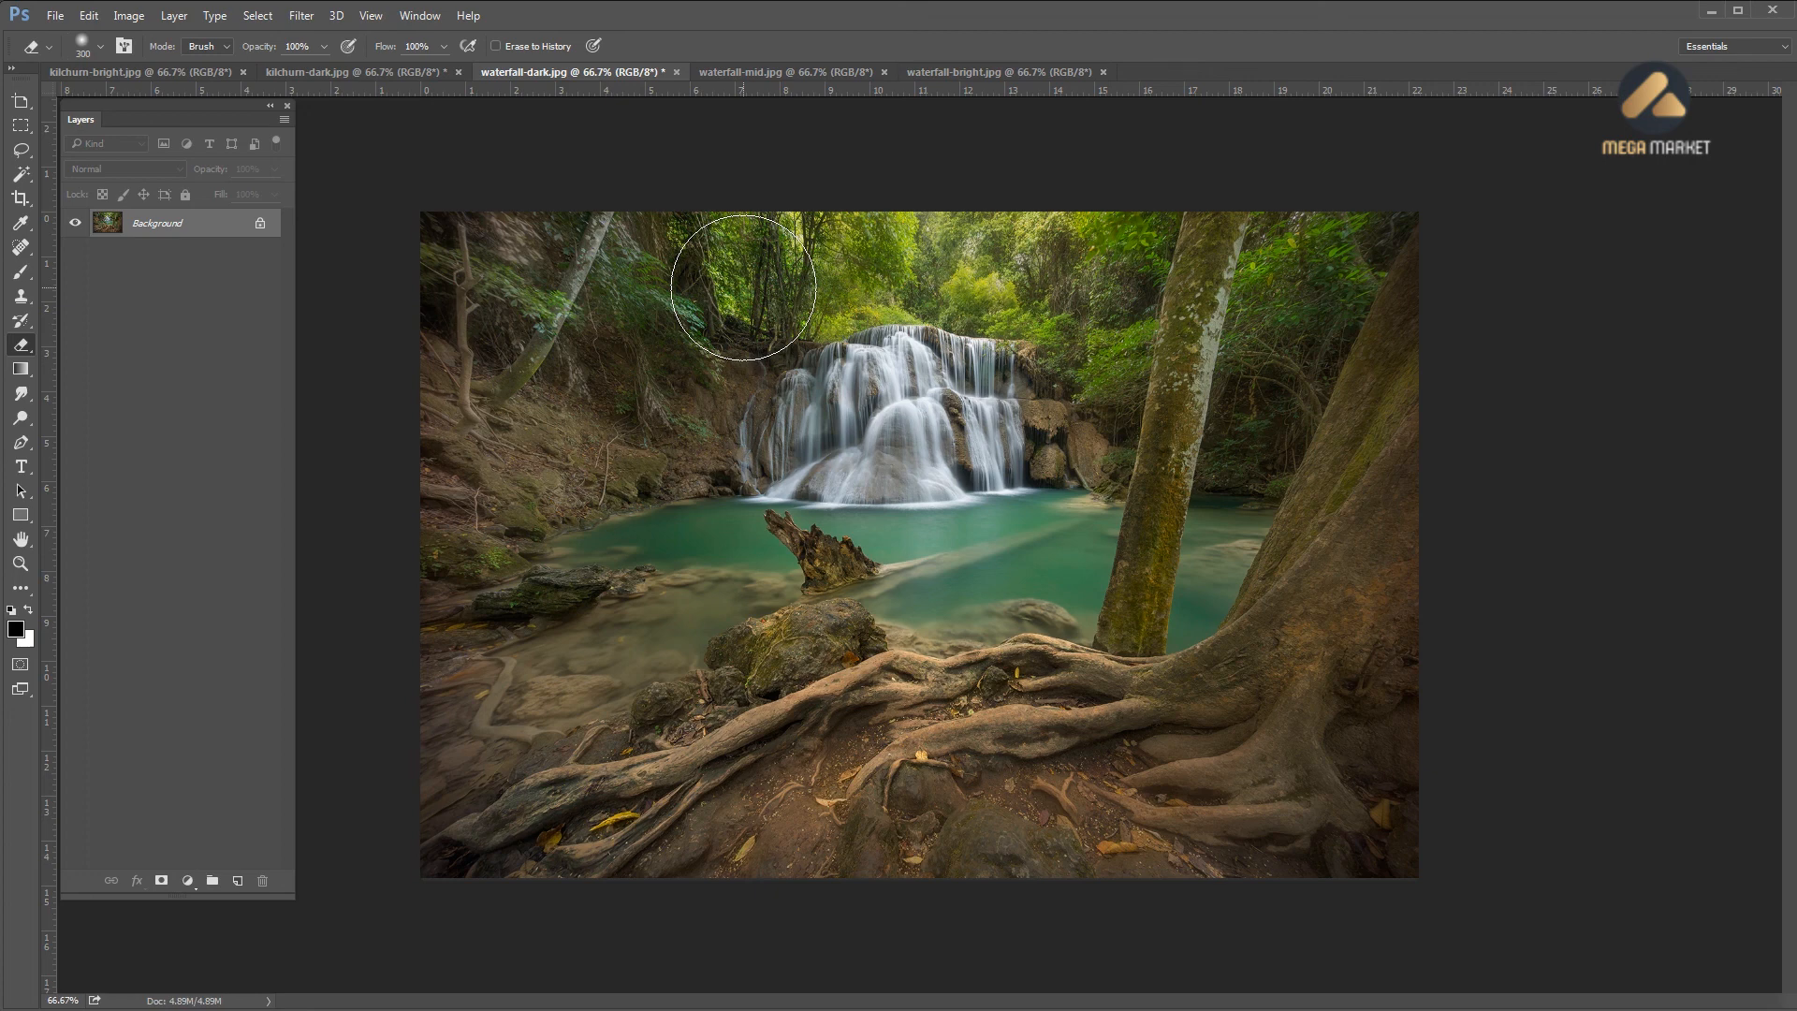
left_click(568, 604)
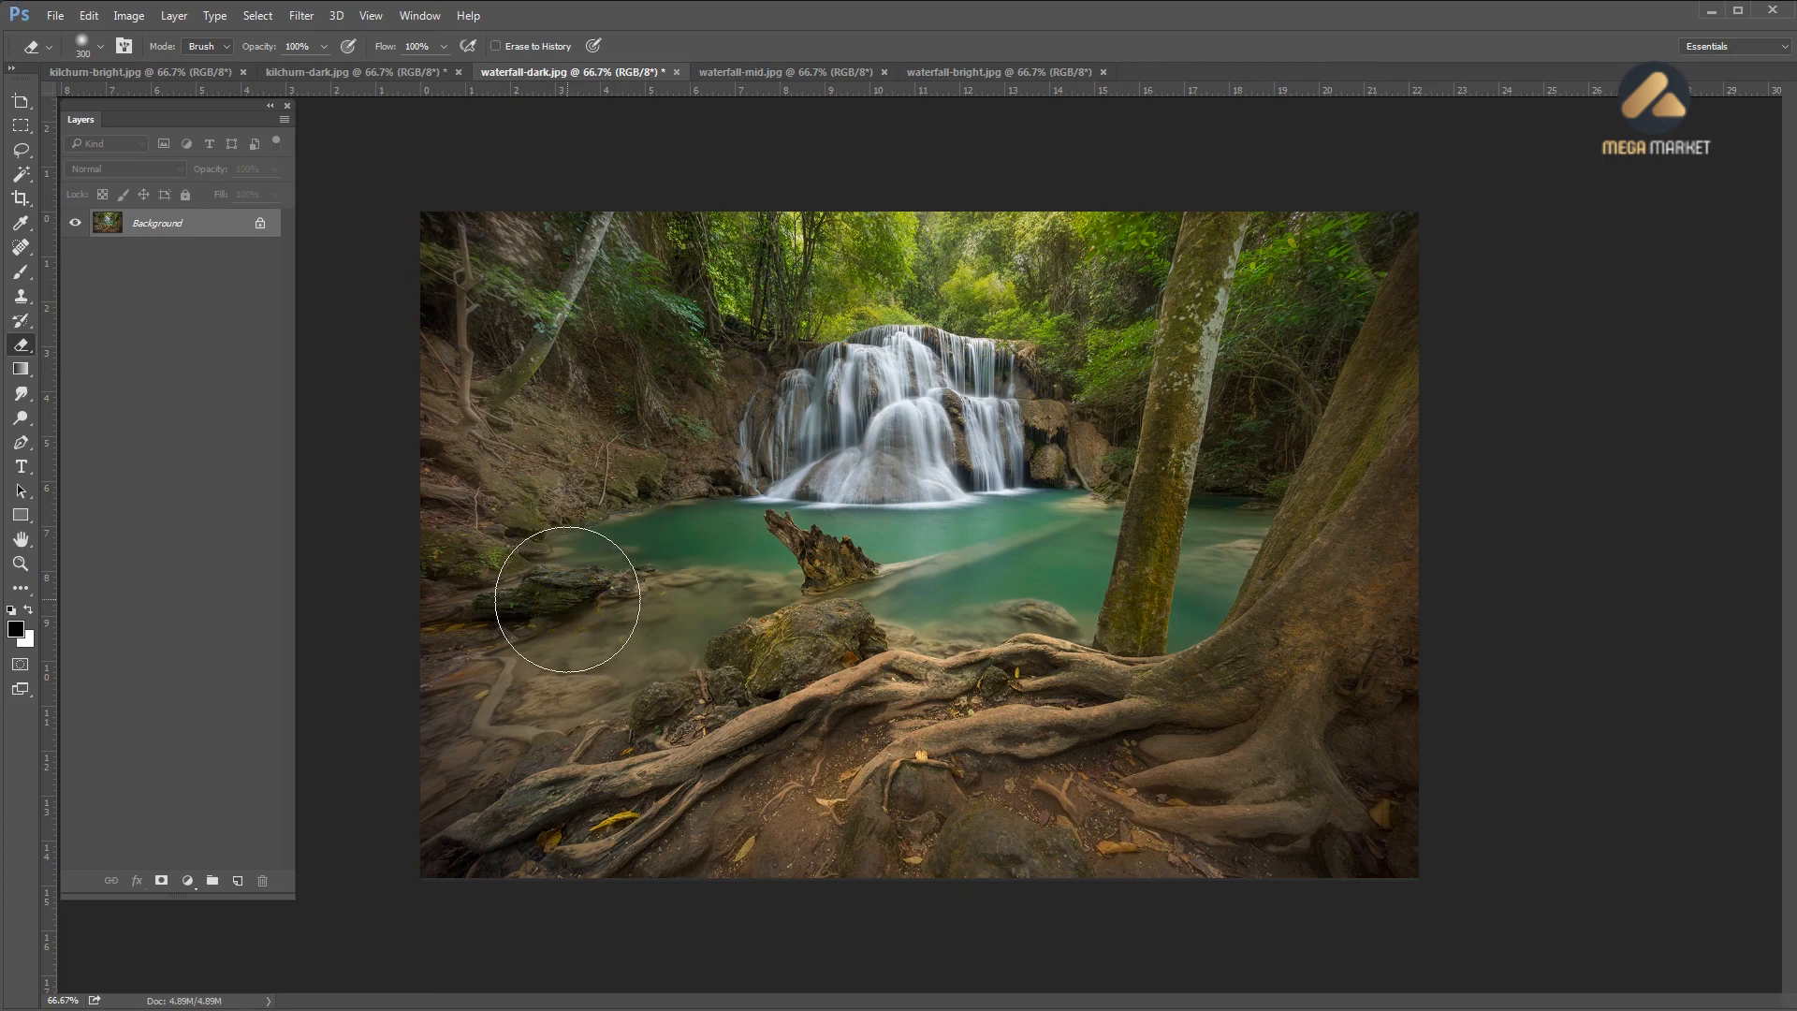
left_click(507, 626)
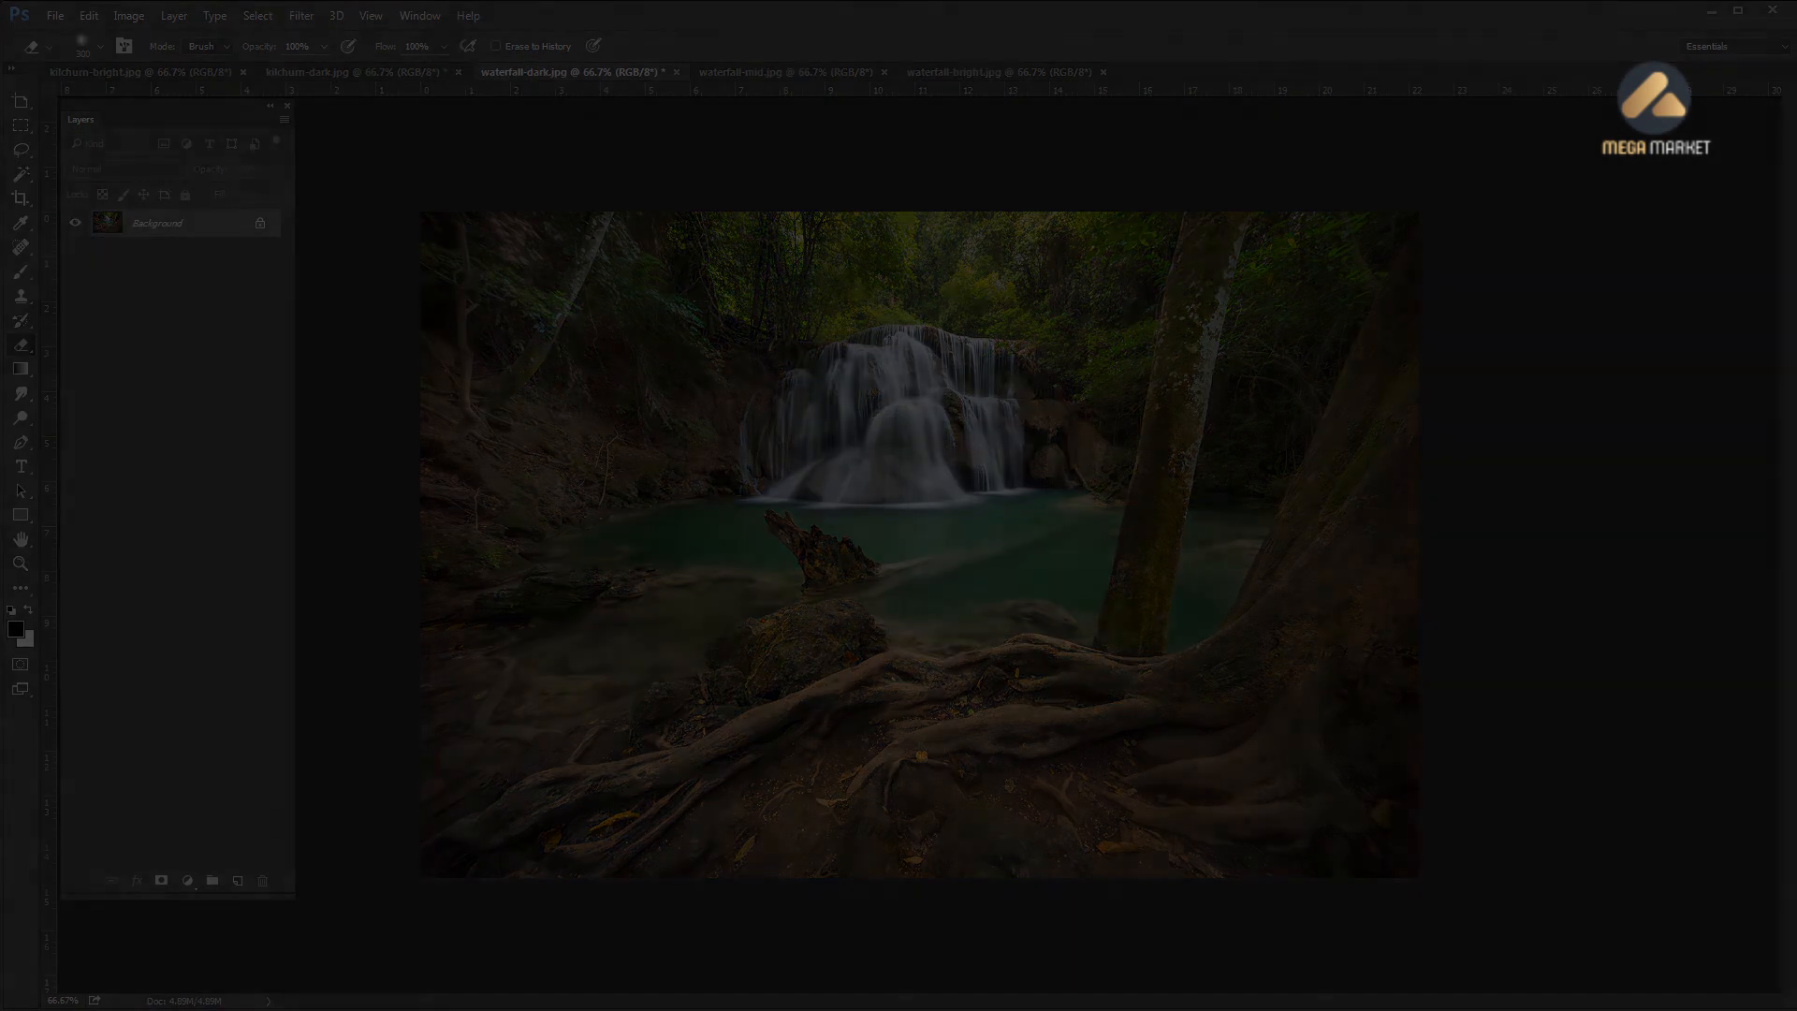